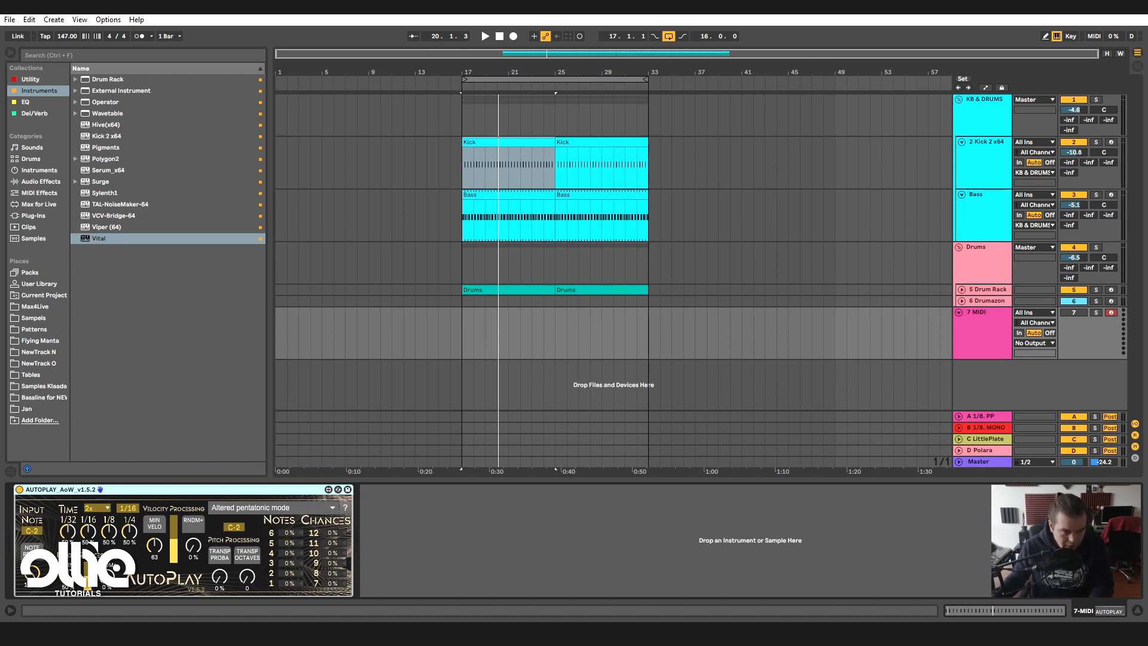
- Load the Vital synth onto the 7 MIDI track after the AutoPlay device and reposition its window
{"action": "left_click", "coordinate": [149, 266]}
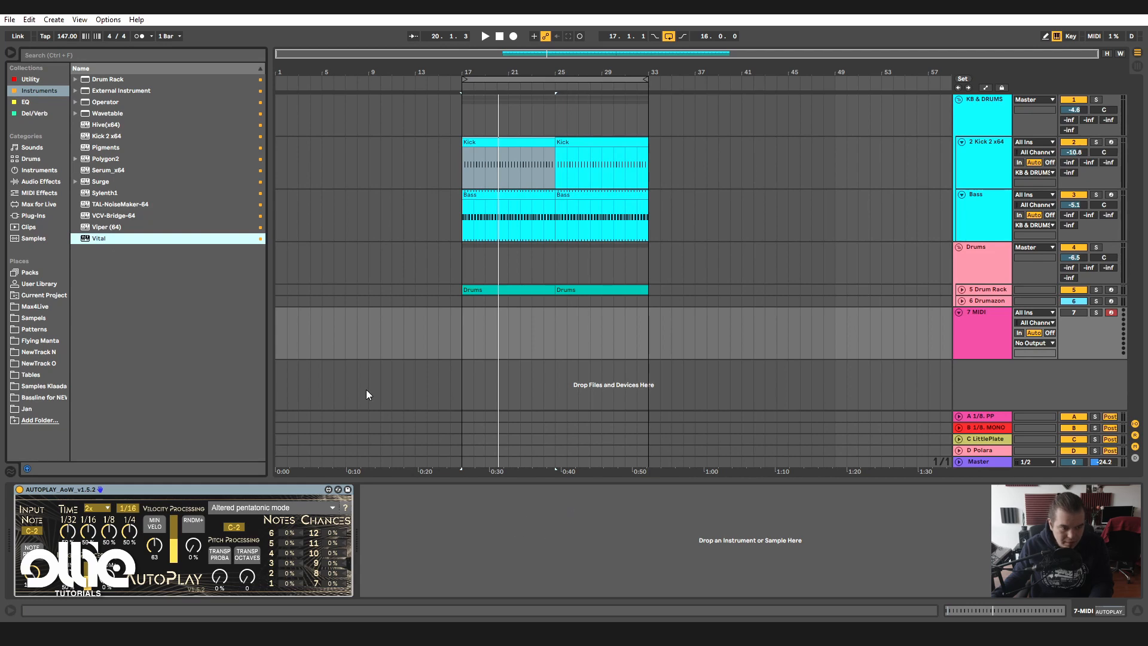
{"action": "left_click_drag", "start_coordinate": [102, 238], "coordinate": [489, 501]}
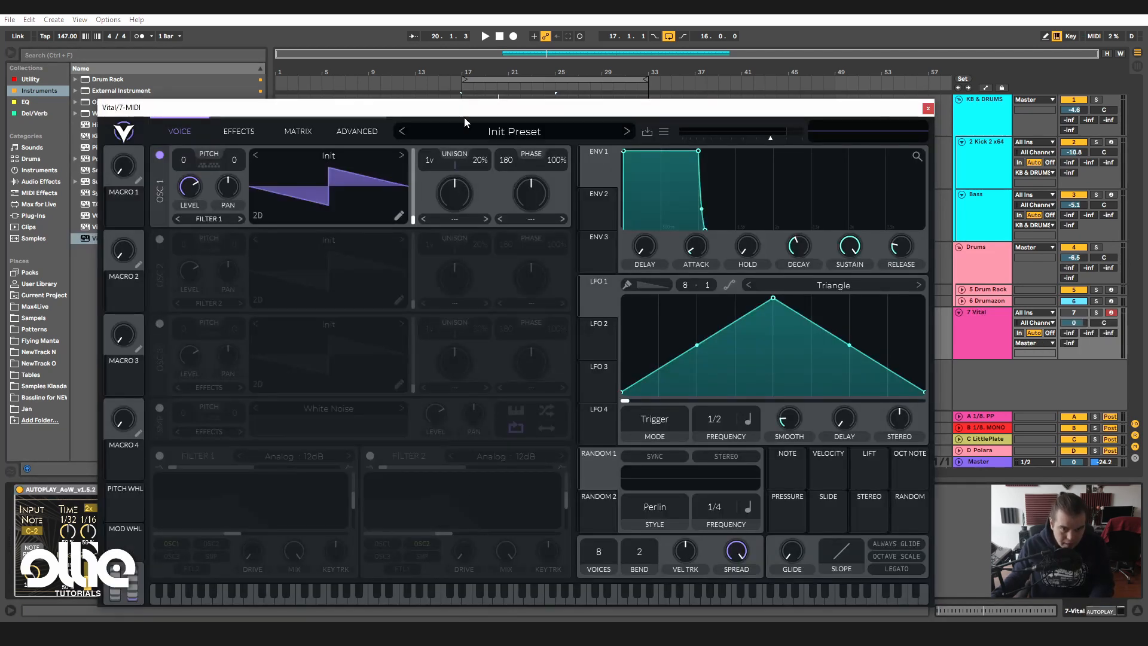
{"action": "left_click_drag", "start_coordinate": [470, 110], "coordinate": [488, 73]}
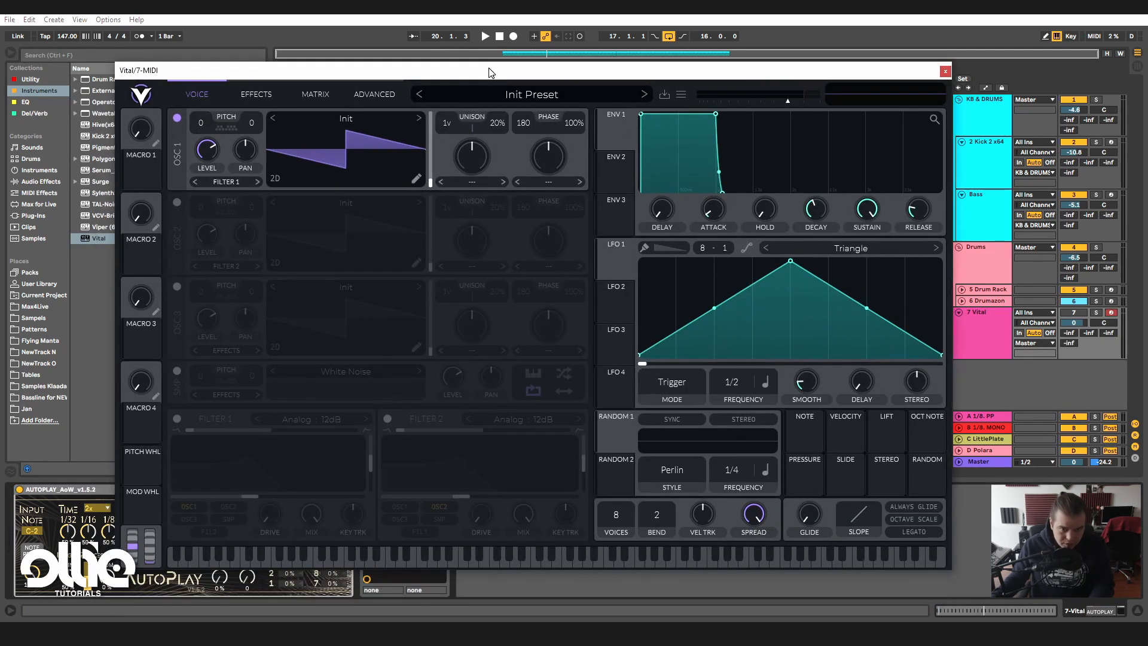
- Load the ARP 03 - Phased funk preset from the Ollie - Vital preset pack Vol1 folder
{"action": "left_click", "coordinate": [485, 94]}
{"action": "scroll", "coordinate": [311, 483], "scroll_direction": "down", "scroll_amount": 3}
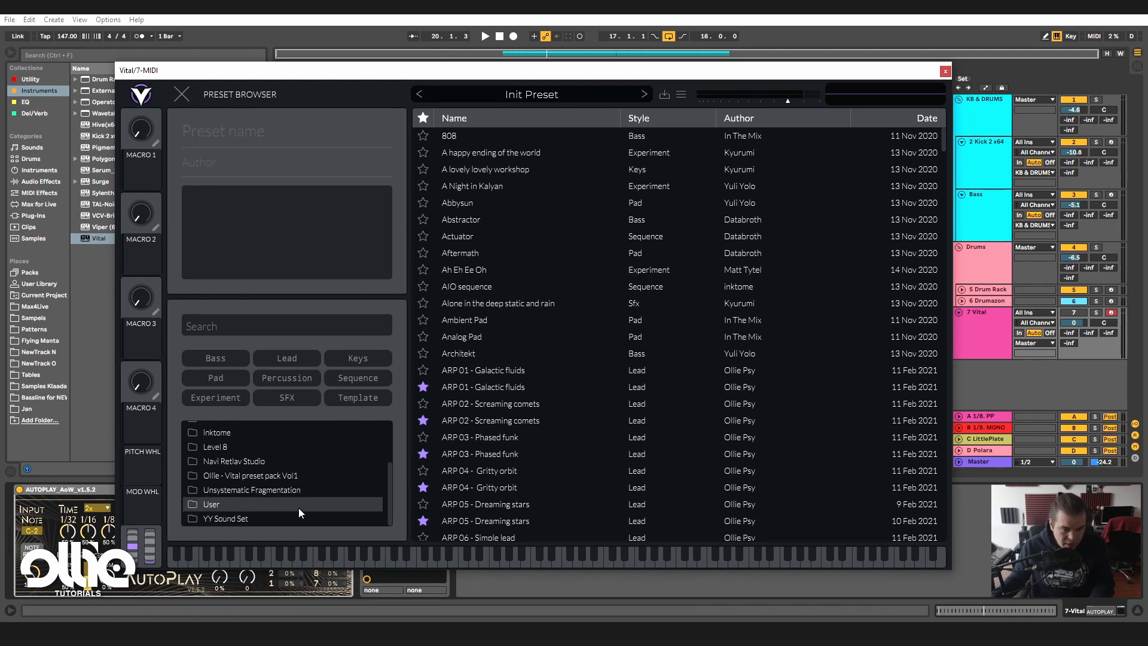
{"action": "left_click", "coordinate": [282, 476]}
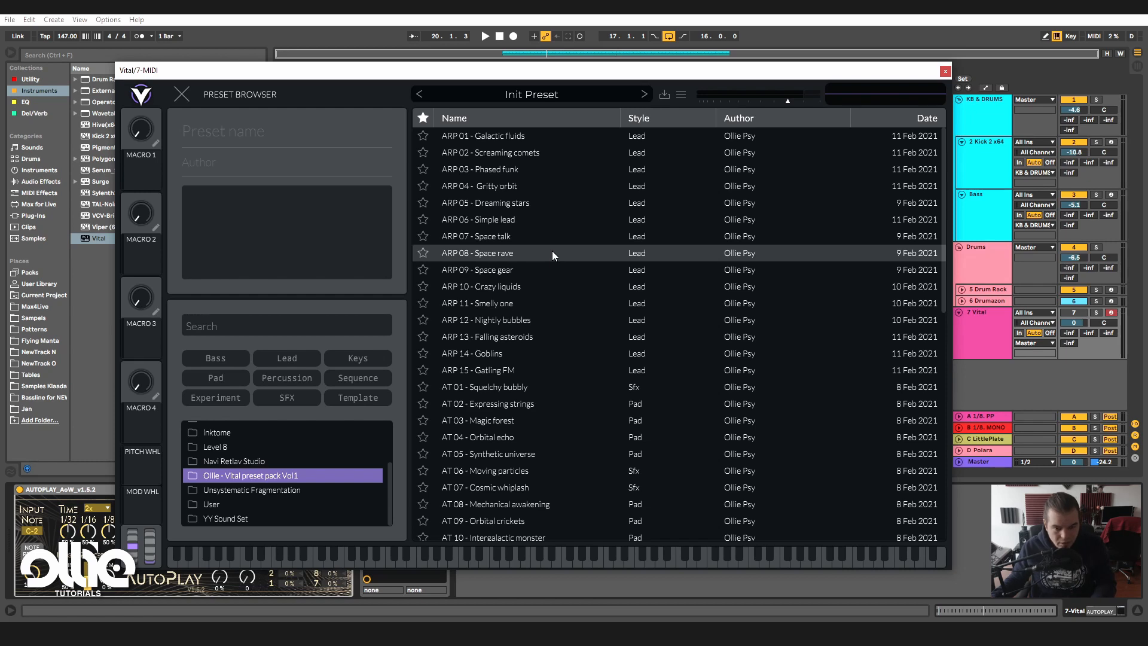
{"action": "left_click", "coordinate": [537, 170]}
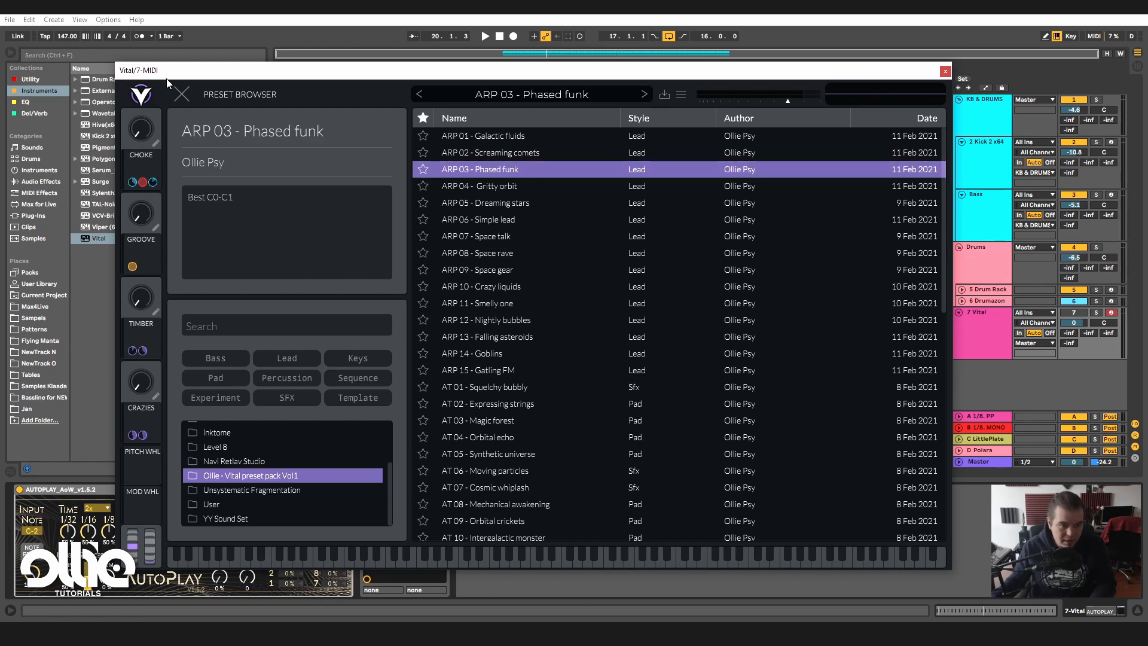
{"action": "left_click", "coordinate": [182, 94]}
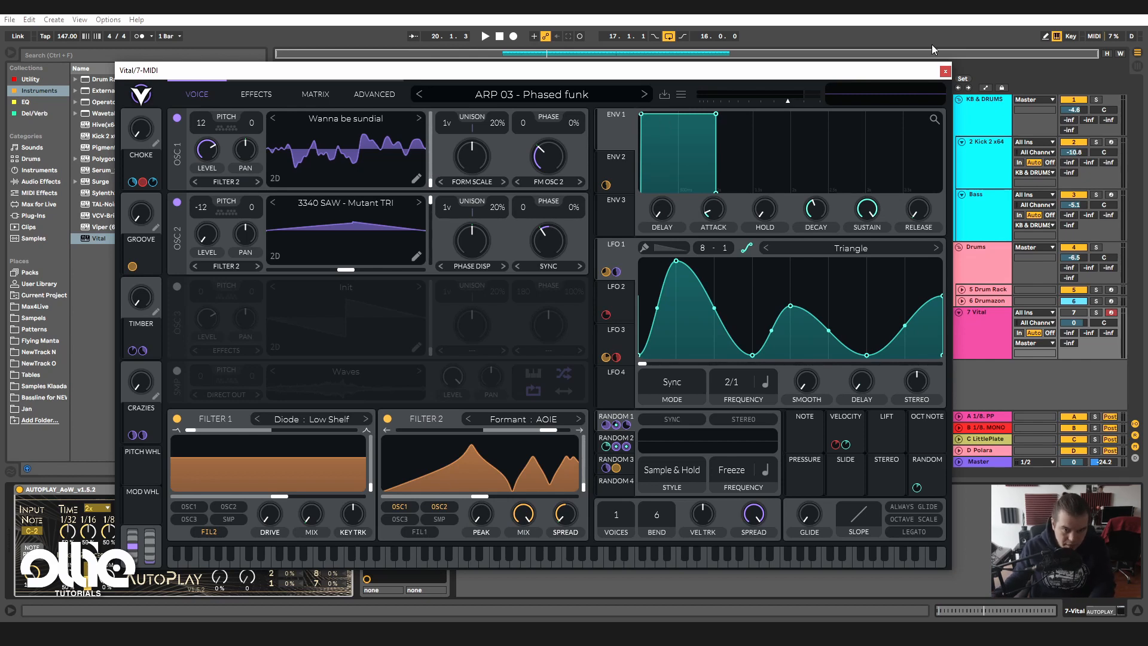
- Review the full list of presets in the Ollie - Vital preset pack Vol1 folder, then close the synth window
{"action": "left_click", "coordinate": [545, 96]}
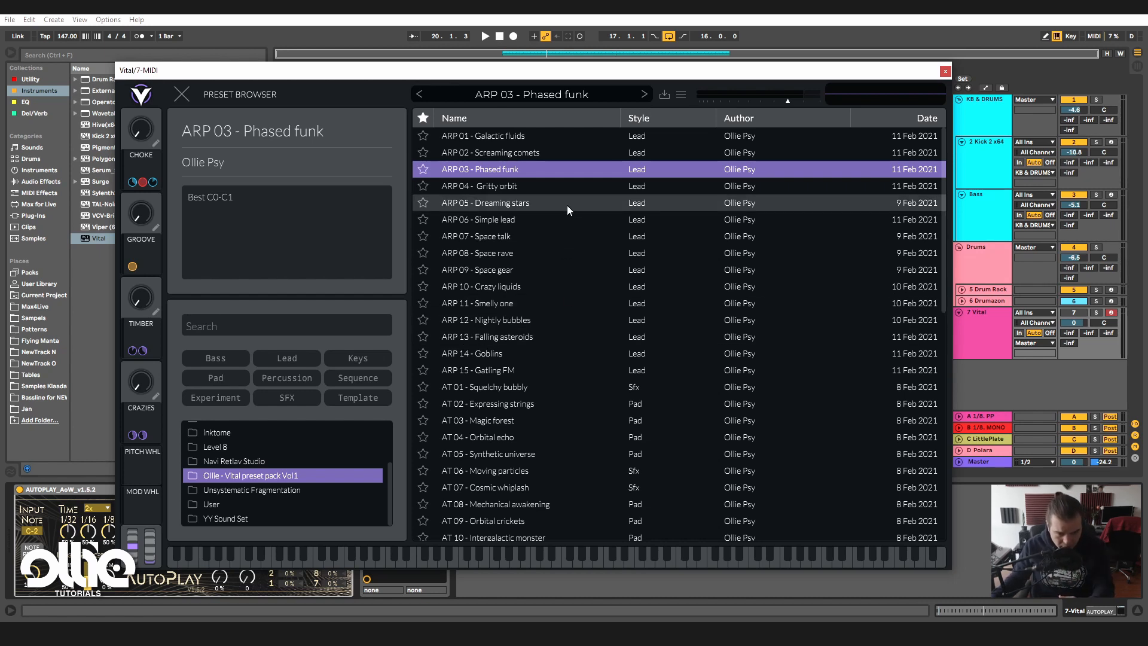
{"action": "scroll", "coordinate": [567, 206], "scroll_direction": "down", "scroll_amount": 2}
{"action": "scroll", "coordinate": [532, 319], "scroll_direction": "down", "scroll_amount": 3}
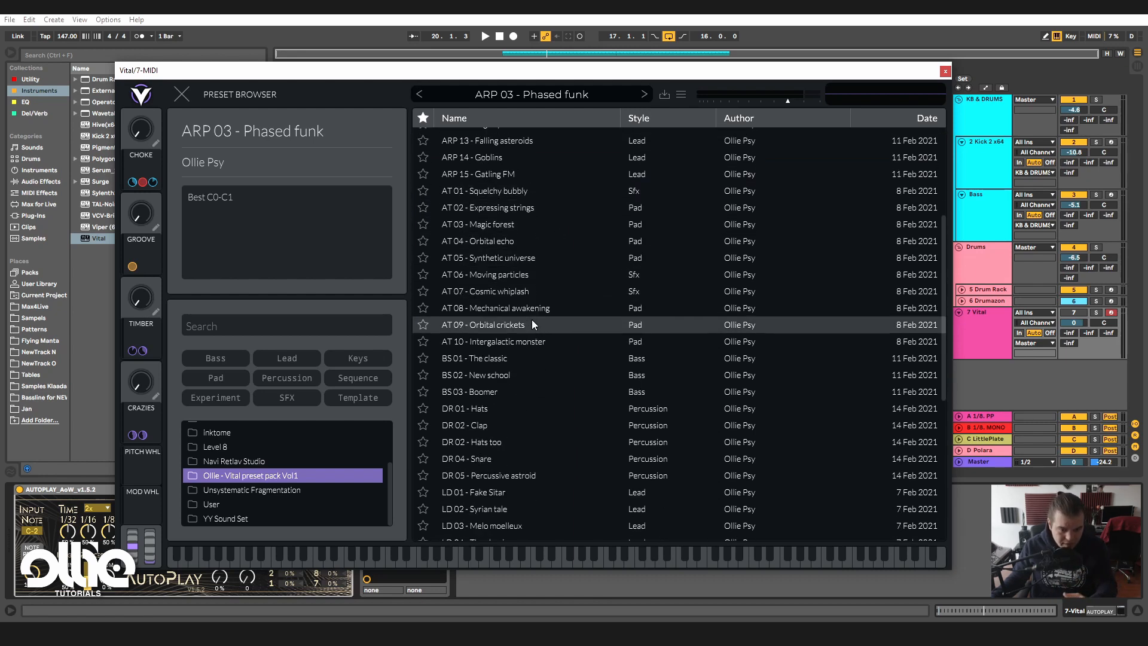
{"action": "scroll", "coordinate": [525, 328], "scroll_direction": "down", "scroll_amount": 2}
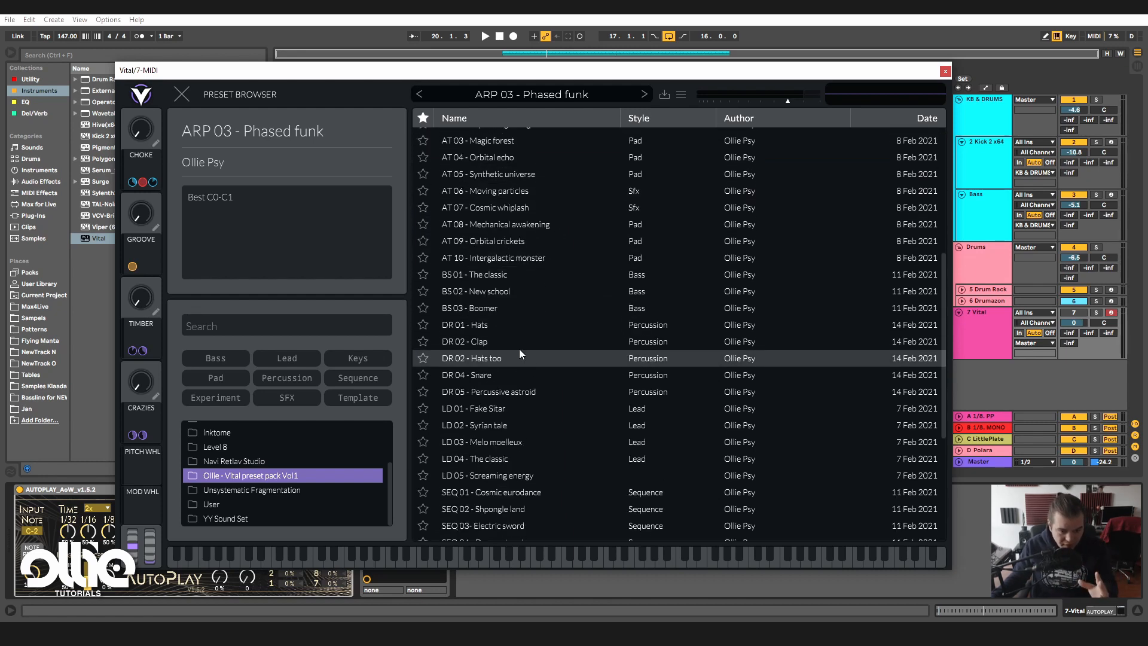
{"action": "scroll", "coordinate": [522, 353], "scroll_direction": "down", "scroll_amount": 2}
{"action": "scroll", "coordinate": [522, 353], "scroll_direction": "down", "scroll_amount": 2}
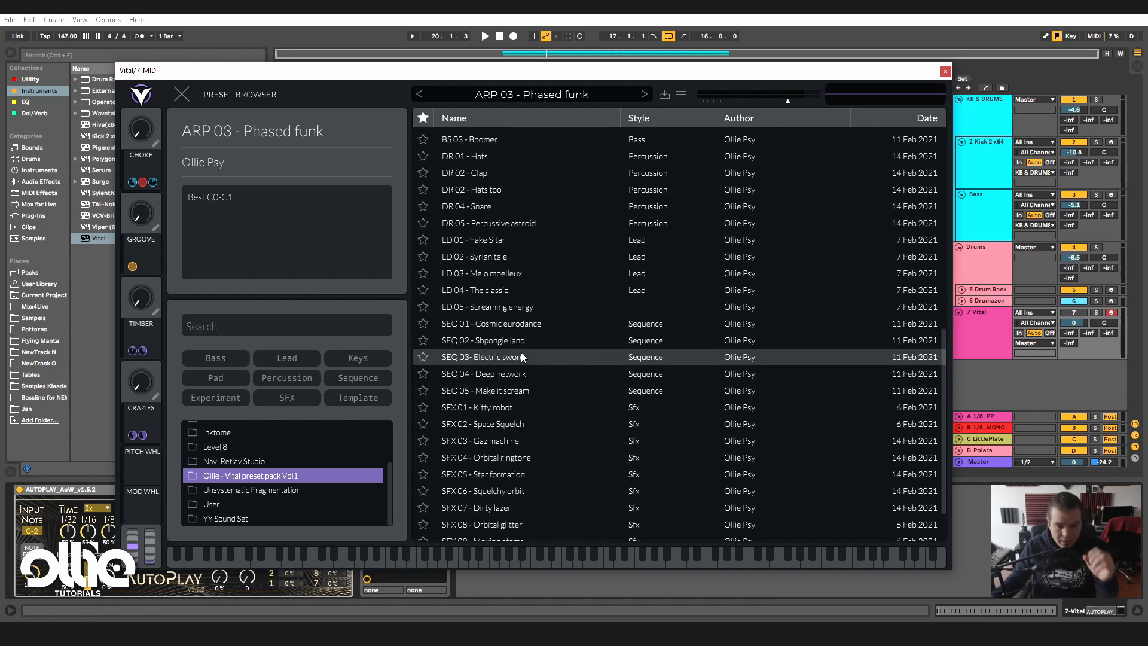
{"action": "scroll", "coordinate": [522, 342], "scroll_direction": "down", "scroll_amount": 2}
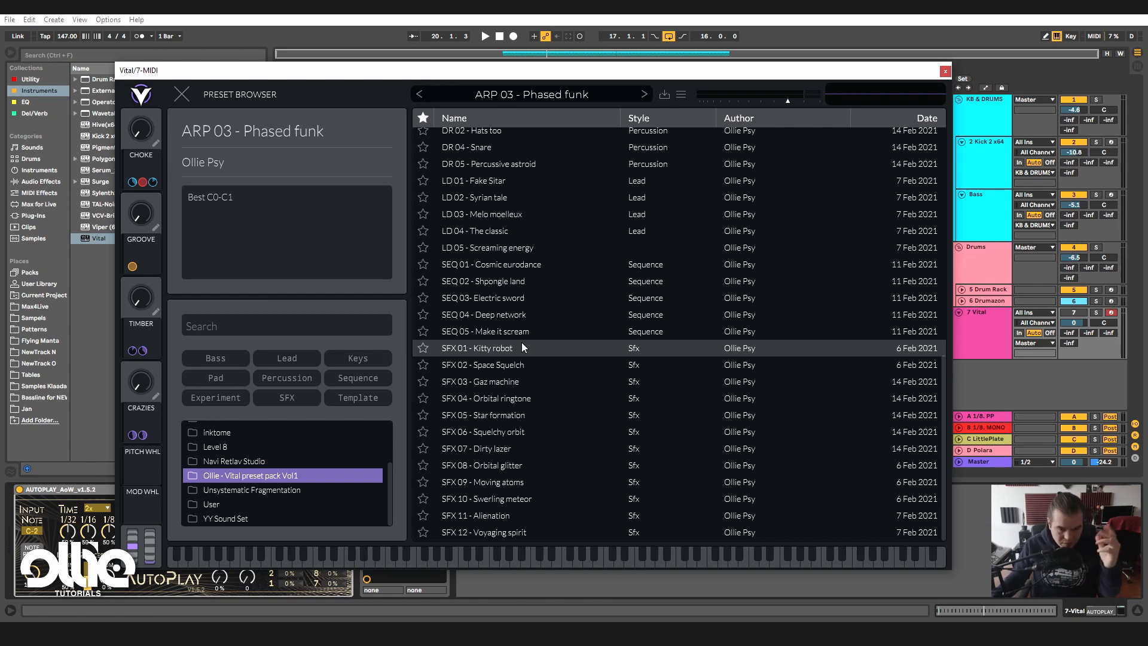
{"action": "scroll", "coordinate": [604, 352], "scroll_direction": "up", "scroll_amount": 10}
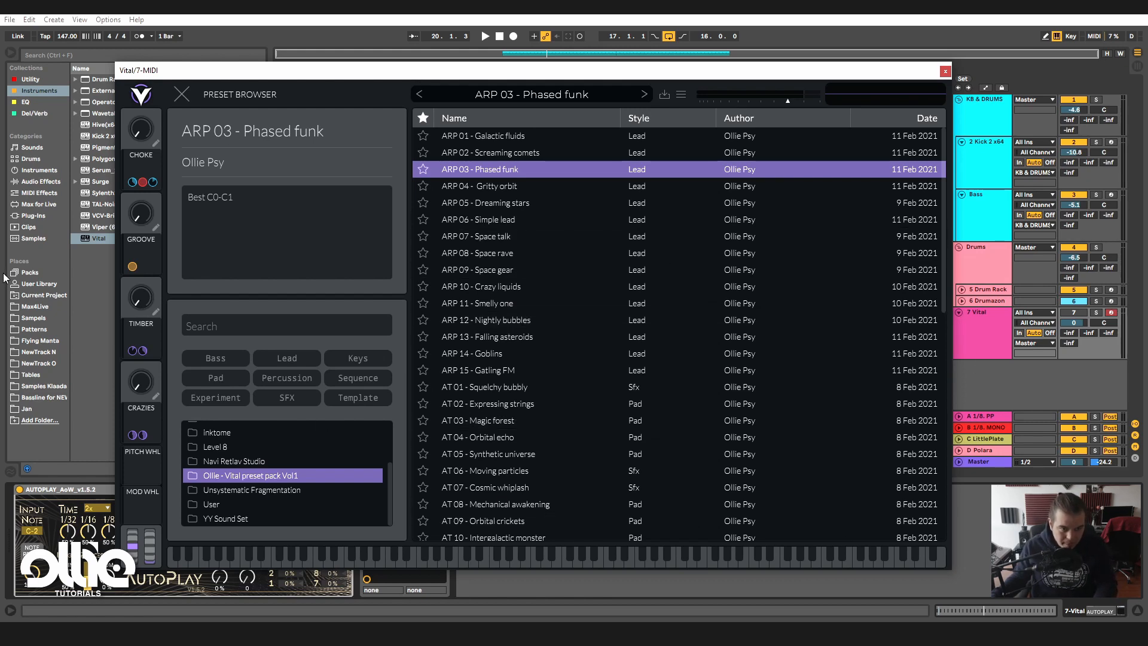
{"action": "scroll", "coordinate": [605, 234], "scroll_direction": "down", "scroll_amount": 1}
{"action": "scroll", "coordinate": [605, 230], "scroll_direction": "down", "scroll_amount": 3}
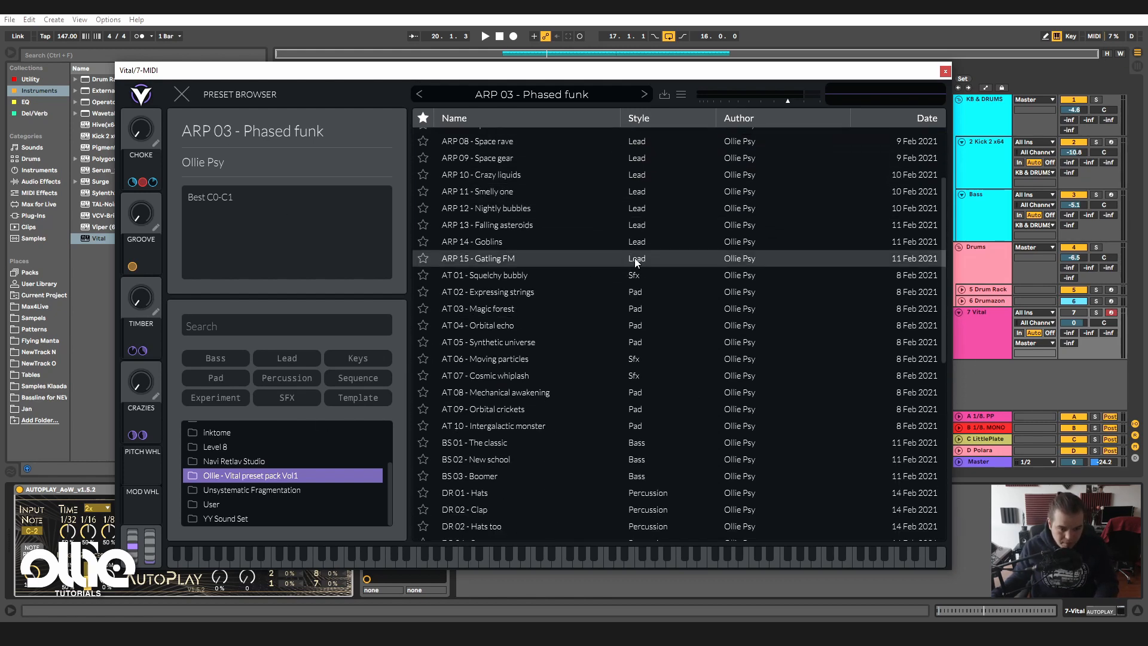
{"action": "scroll", "coordinate": [633, 257], "scroll_direction": "up", "scroll_amount": 4}
{"action": "scroll", "coordinate": [618, 322], "scroll_direction": "down", "scroll_amount": 5}
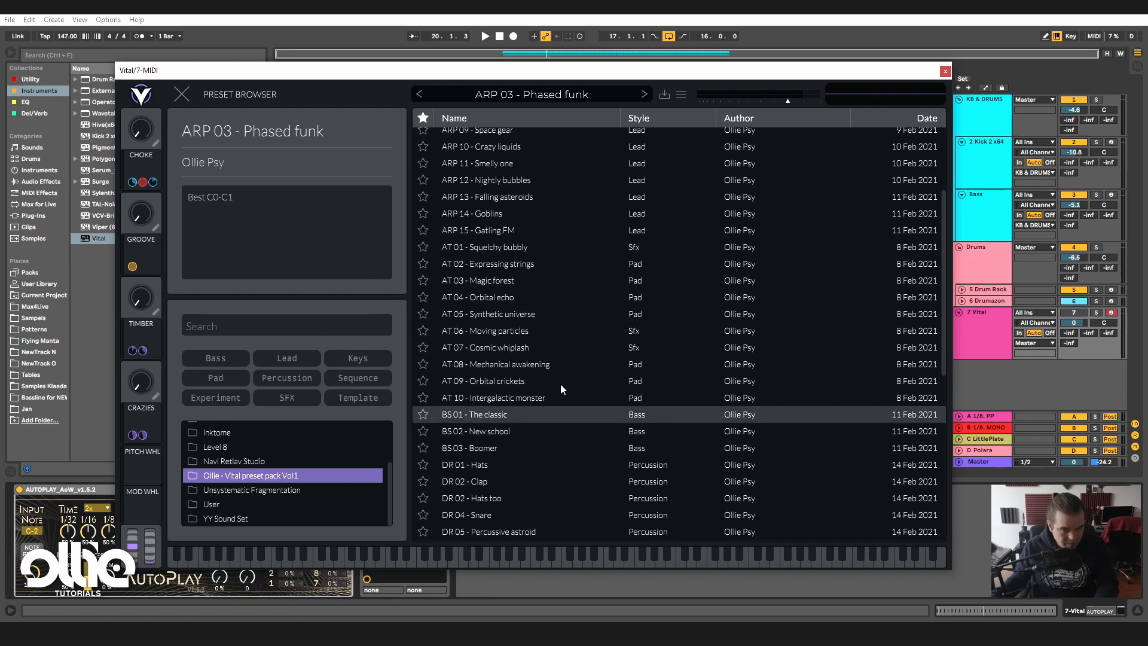
{"action": "scroll", "coordinate": [561, 382], "scroll_direction": "down", "scroll_amount": 5}
{"action": "scroll", "coordinate": [652, 490], "scroll_direction": "down", "scroll_amount": 8}
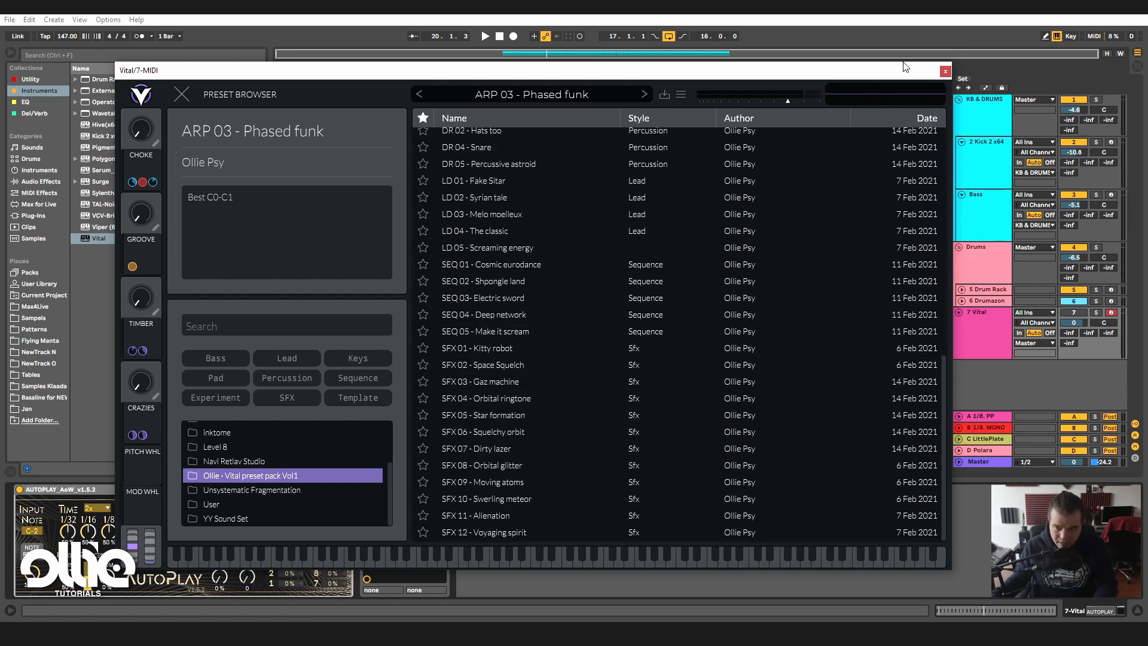
{"action": "left_click", "coordinate": [946, 71]}
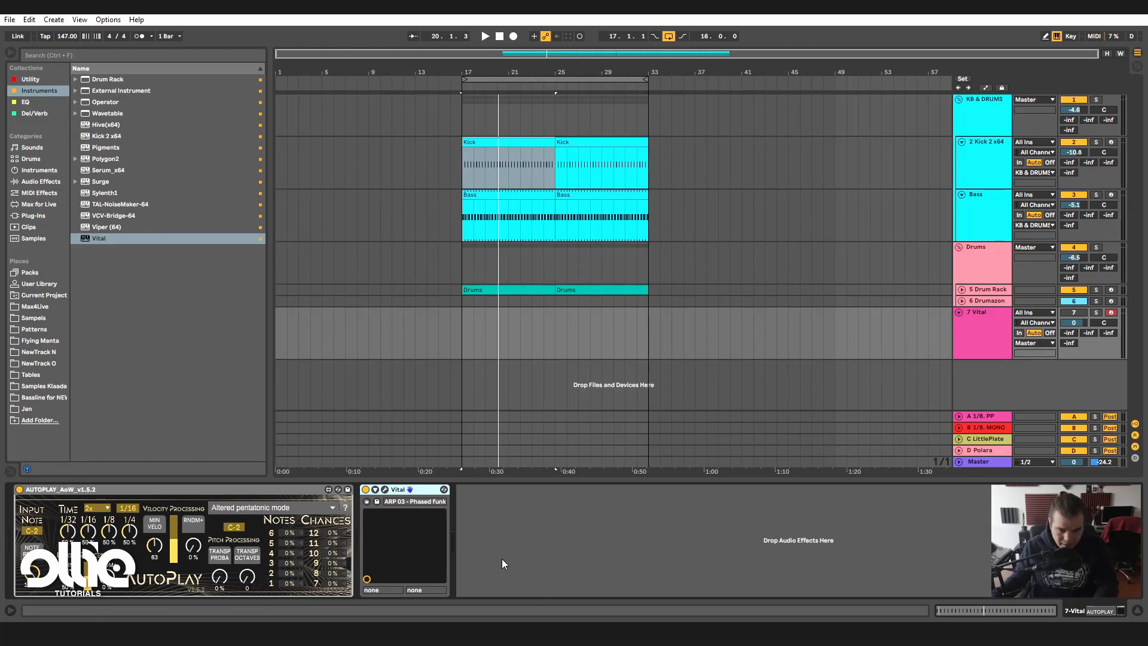
- Select the 7 Vital track and activate it
{"action": "left_click", "coordinate": [980, 346]}
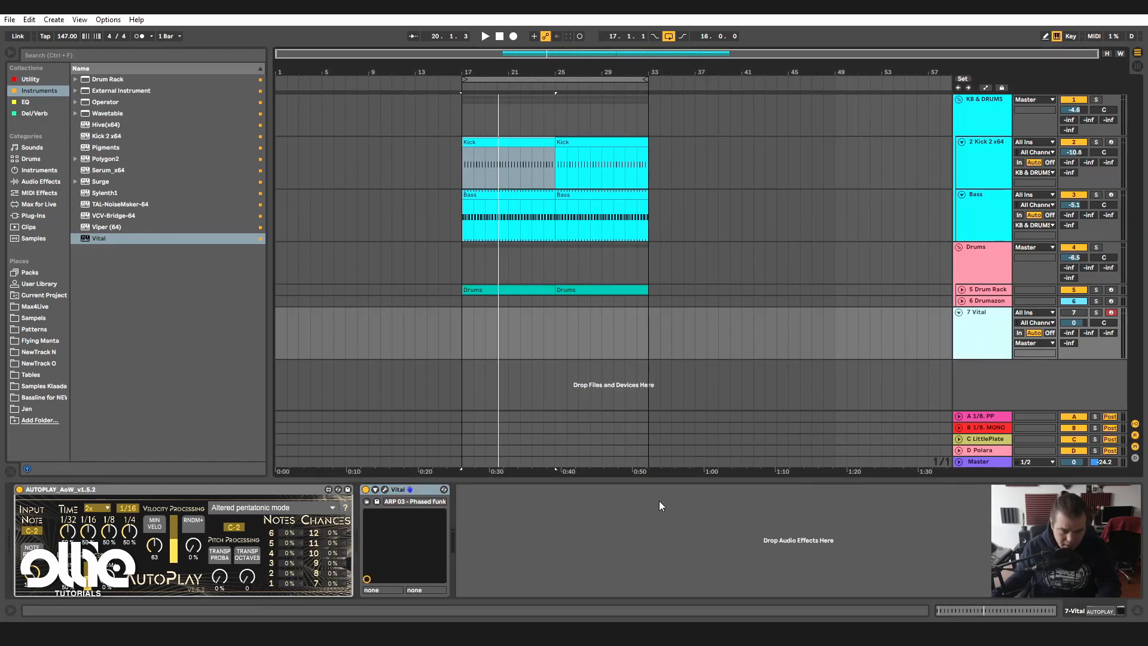
{"action": "left_click", "coordinate": [1082, 313]}
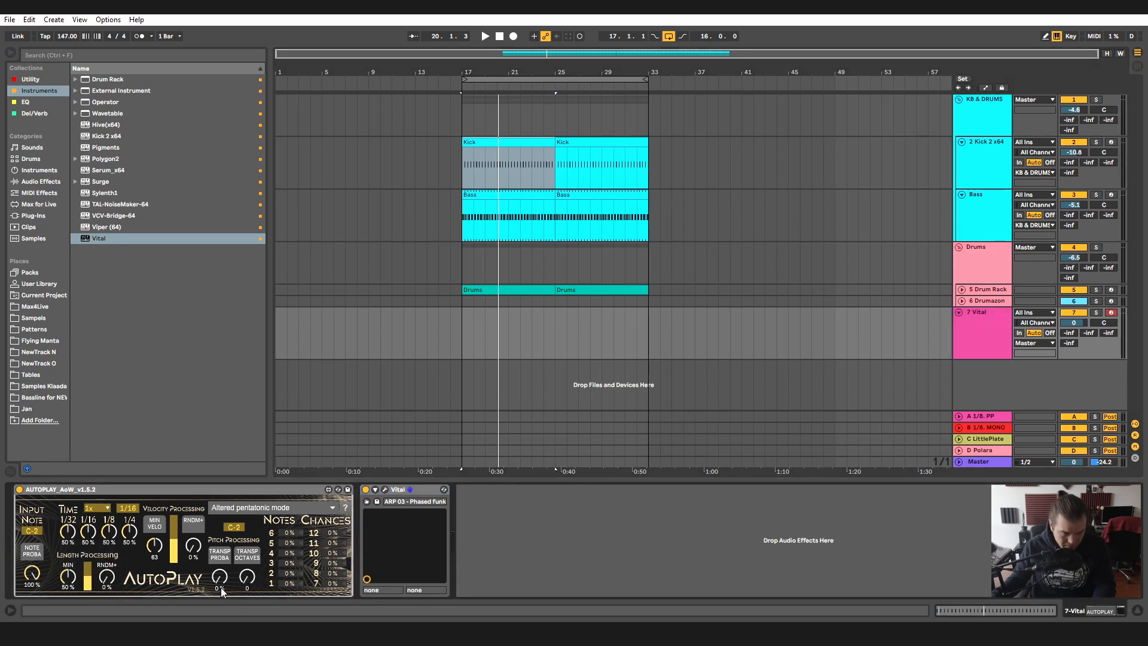
- Set AutoPlay's 1/16 time to 100%, minimum length to 11%, length randomness to 100%, minimum velocity to 9 and velocity randomness to 100%
{"action": "left_click_drag", "start_coordinate": [68, 533], "coordinate": [93, 485]}
{"action": "left_click_drag", "start_coordinate": [110, 533], "coordinate": [64, 617]}
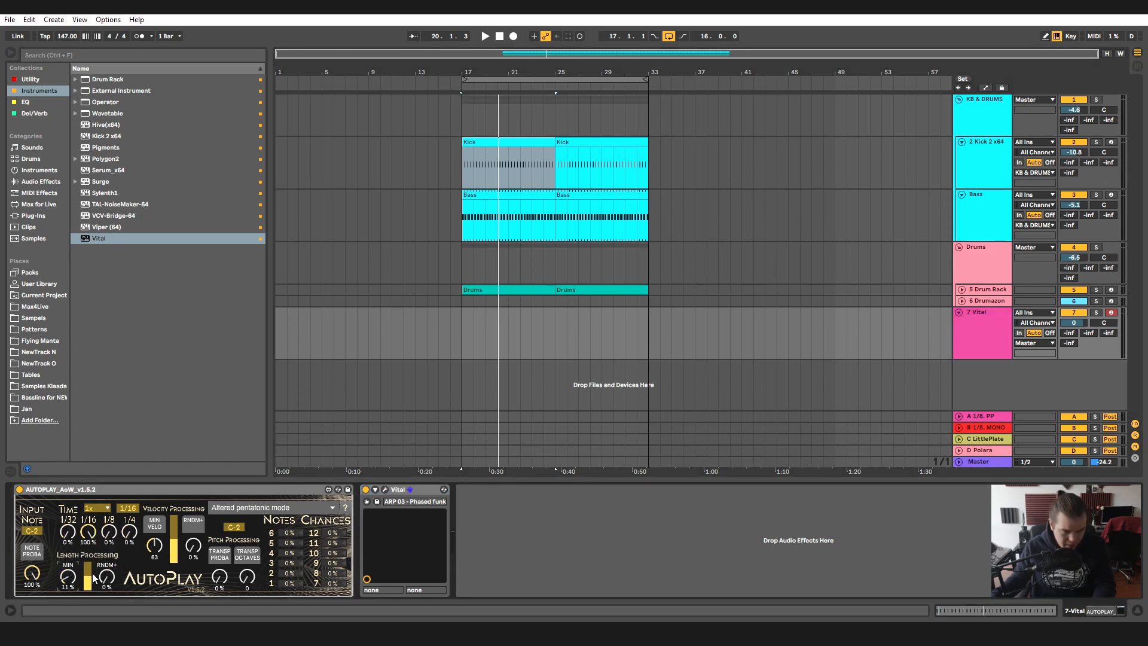
{"action": "left_click_drag", "start_coordinate": [103, 572], "coordinate": [177, 402]}
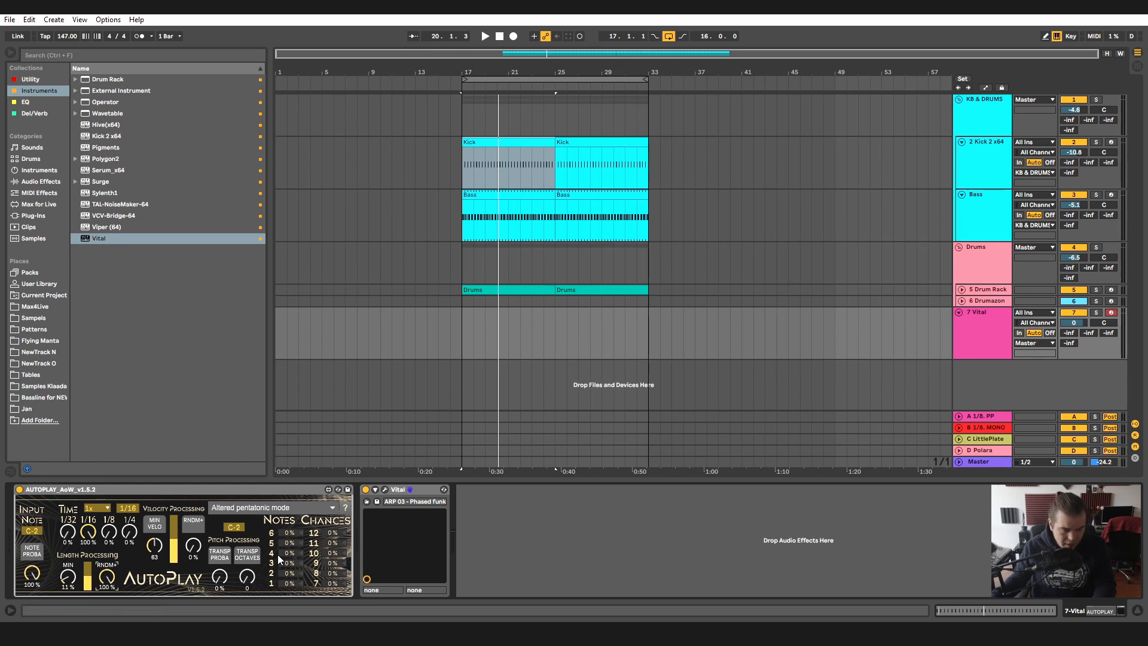
{"action": "left_click_drag", "start_coordinate": [152, 551], "coordinate": [152, 593]}
{"action": "left_click_drag", "start_coordinate": [194, 547], "coordinate": [136, 477]}
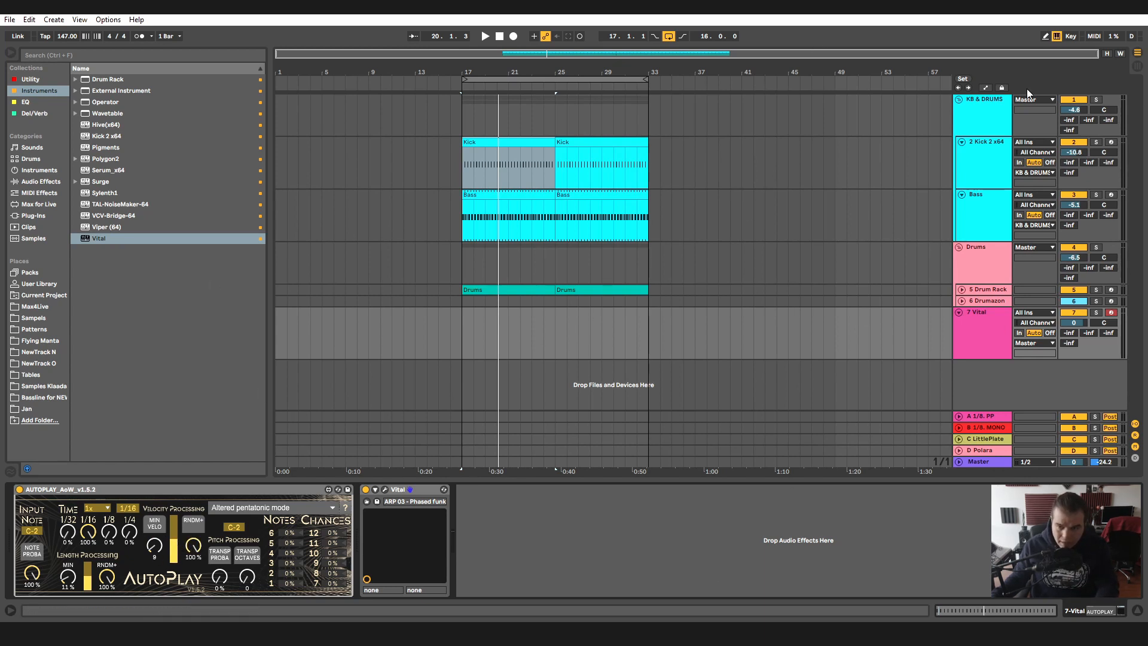
- Check the instruments on the Kick and Bass tracks, viewing the Bass track's Vital patch
{"action": "left_click", "coordinate": [526, 168]}
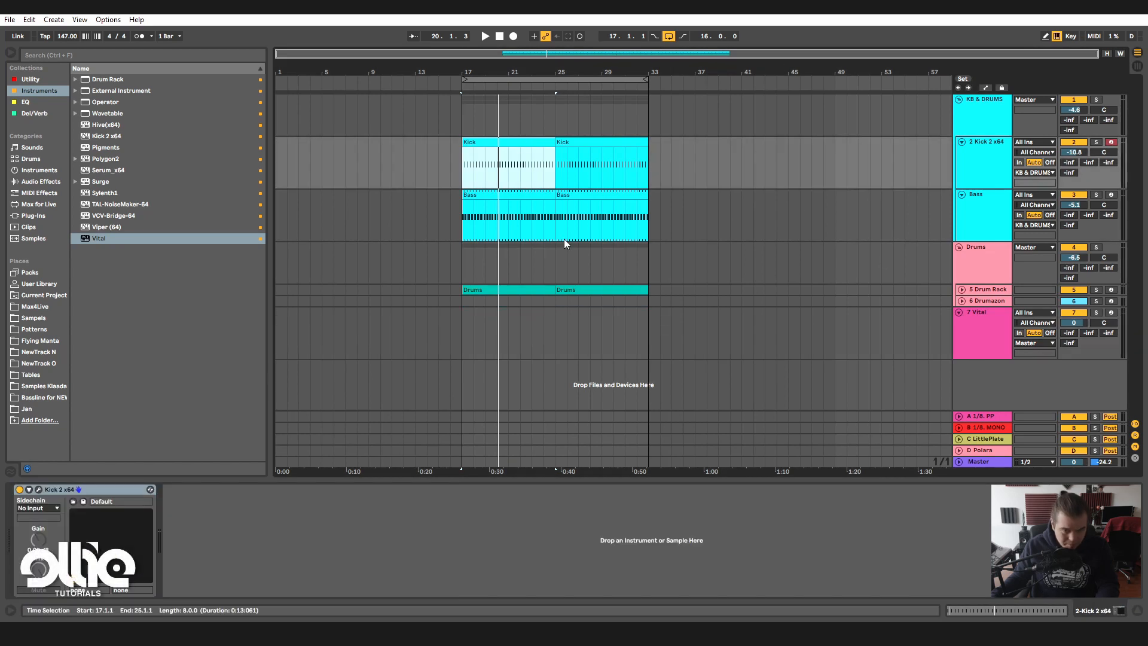
{"action": "left_click", "coordinate": [819, 206]}
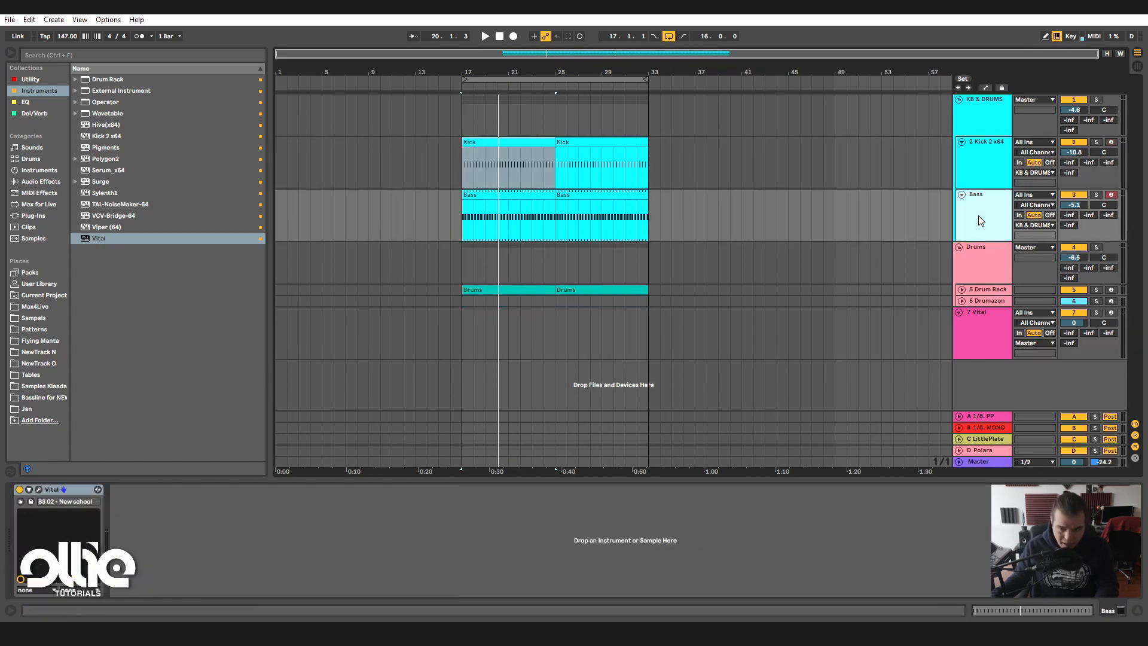
{"action": "left_click", "coordinate": [39, 489]}
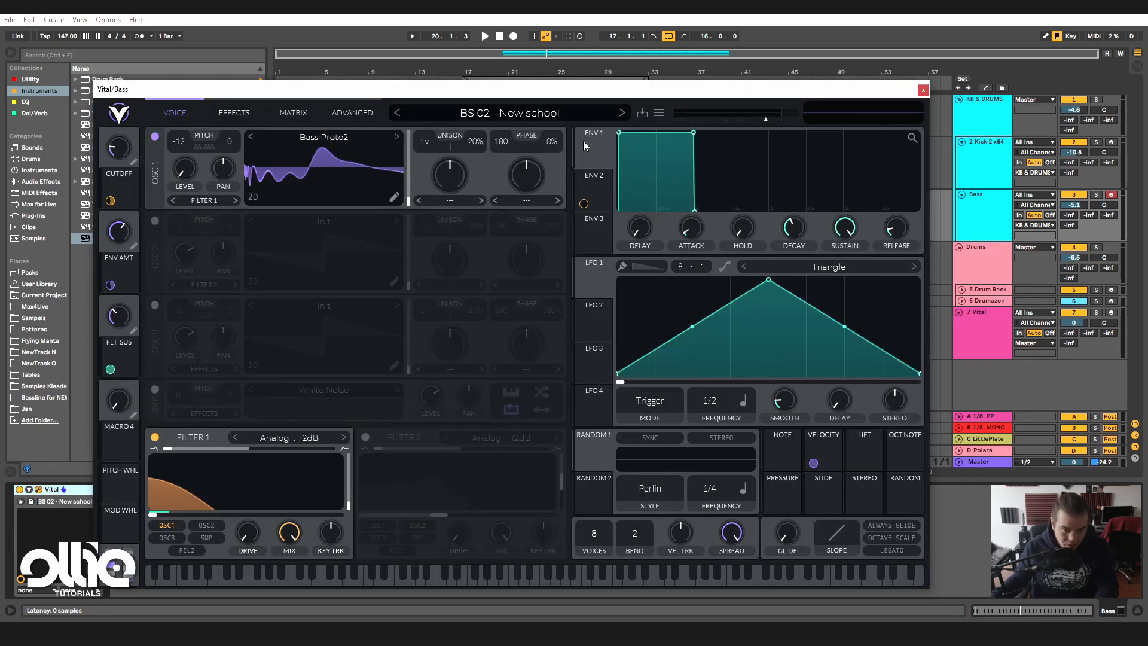
{"action": "left_click", "coordinate": [923, 89]}
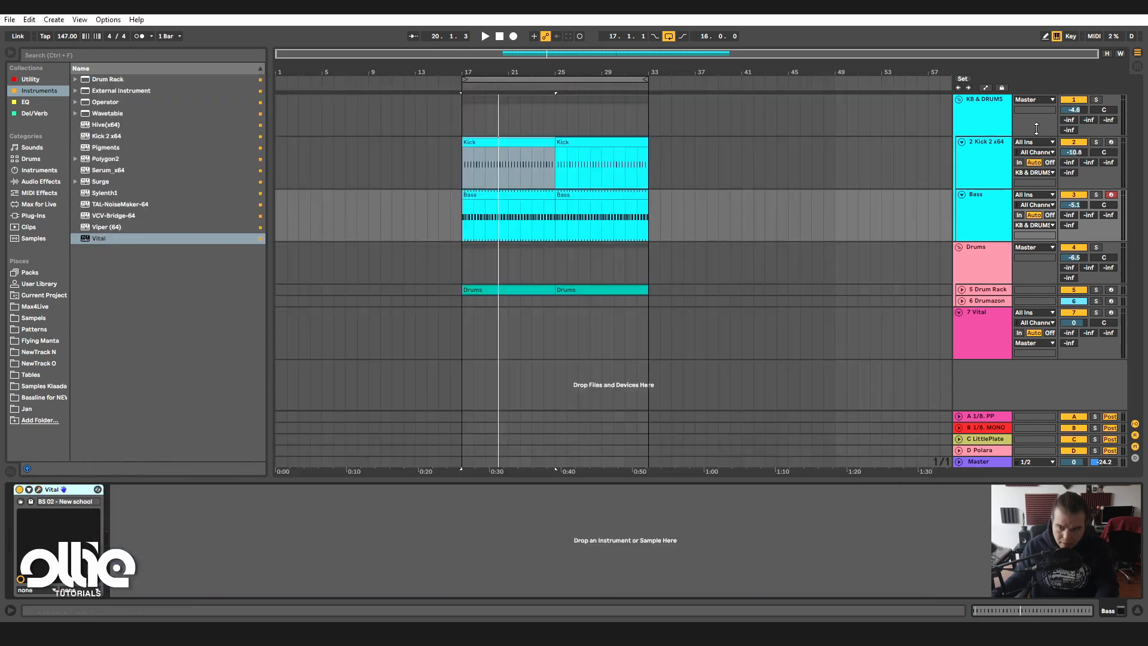
- Solo the KB & DRUMS group, play it back and raise its volume to -0.3 dB
{"action": "left_click", "coordinate": [1093, 100]}
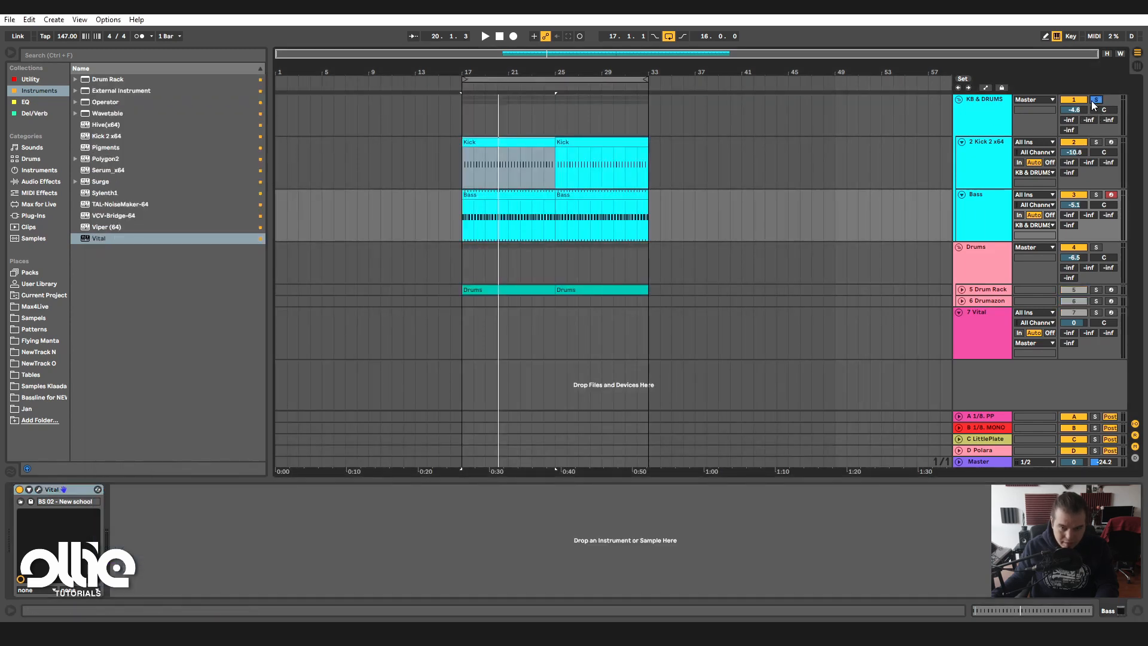
{"action": "key", "text": "space"}
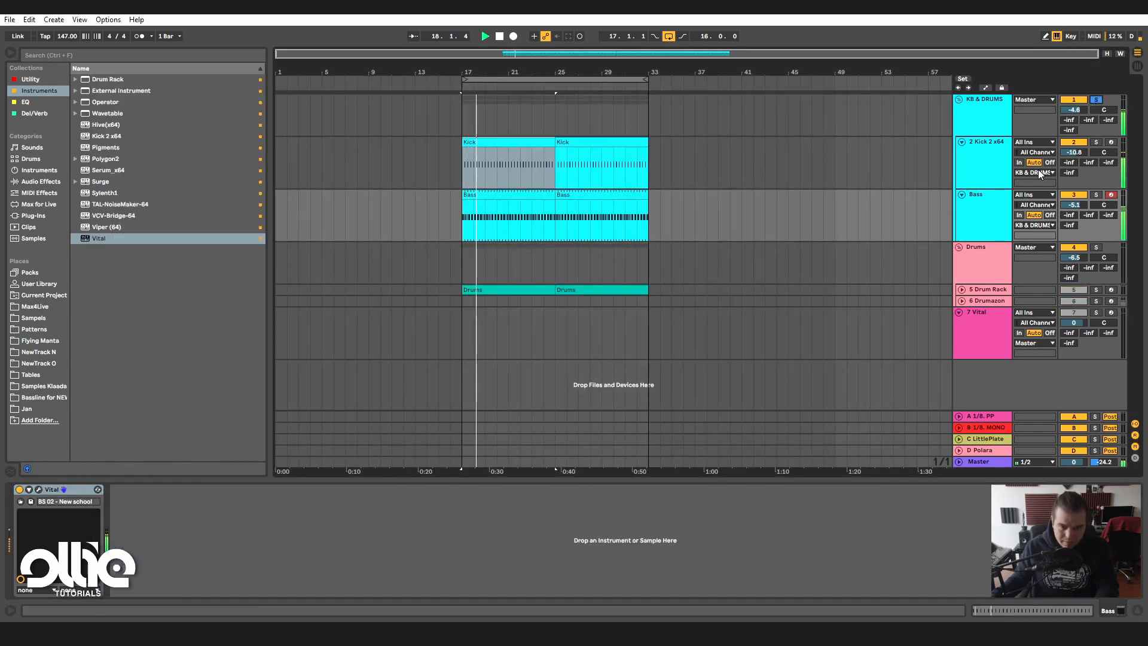
{"action": "left_click_drag", "start_coordinate": [1075, 109], "coordinate": [1074, 96]}
- Audition the Drums group in solo, raise its volume to -3.2 dB and turn its solo off
{"action": "left_click", "coordinate": [1005, 243]}
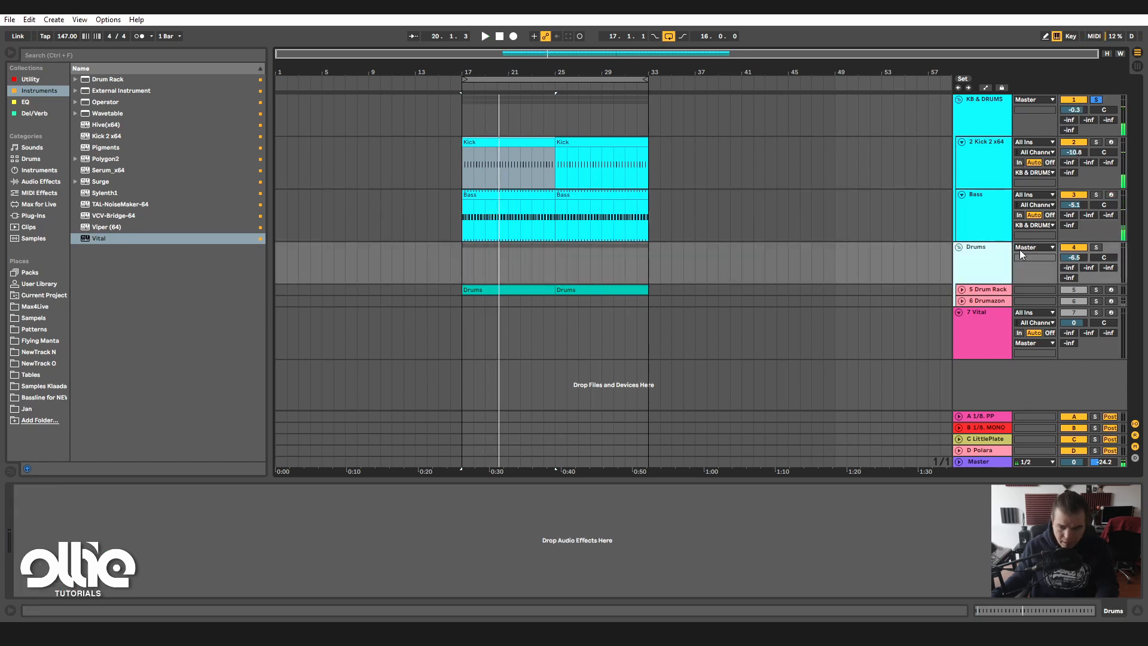
{"action": "left_click", "coordinate": [1097, 246]}
{"action": "key", "text": "space"}
{"action": "left_click_drag", "start_coordinate": [1074, 257], "coordinate": [1074, 246]}
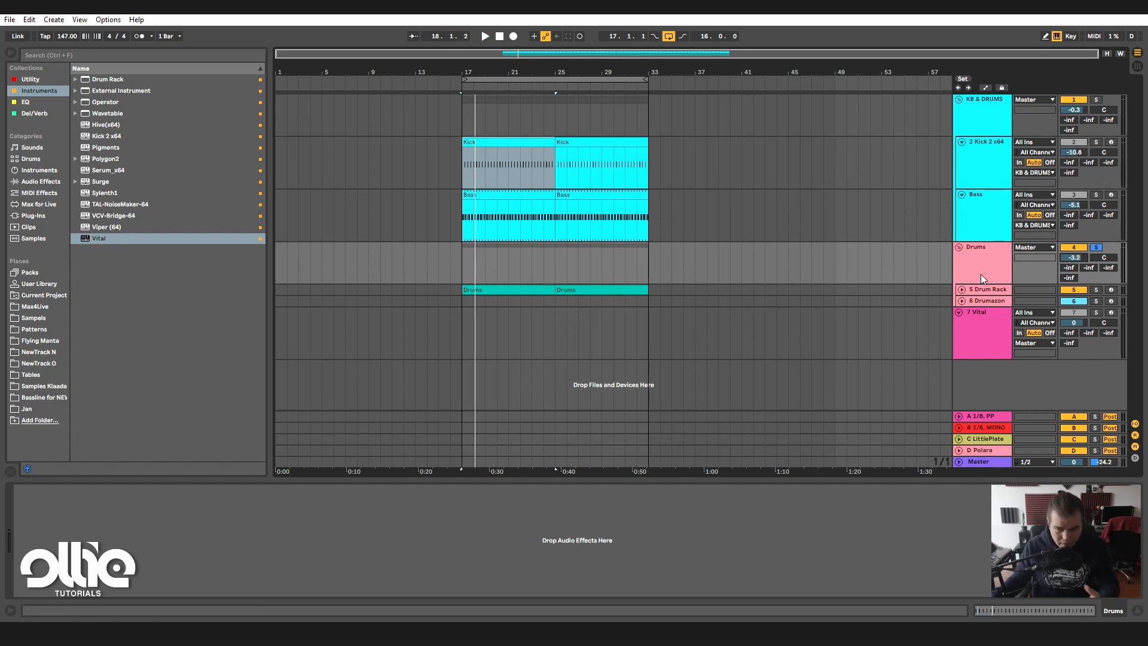
{"action": "left_click", "coordinate": [1096, 247]}
- Play the full loop, fine-tune the Drums group's volume to -2.8 dB and stop playback
{"action": "key", "text": "space"}
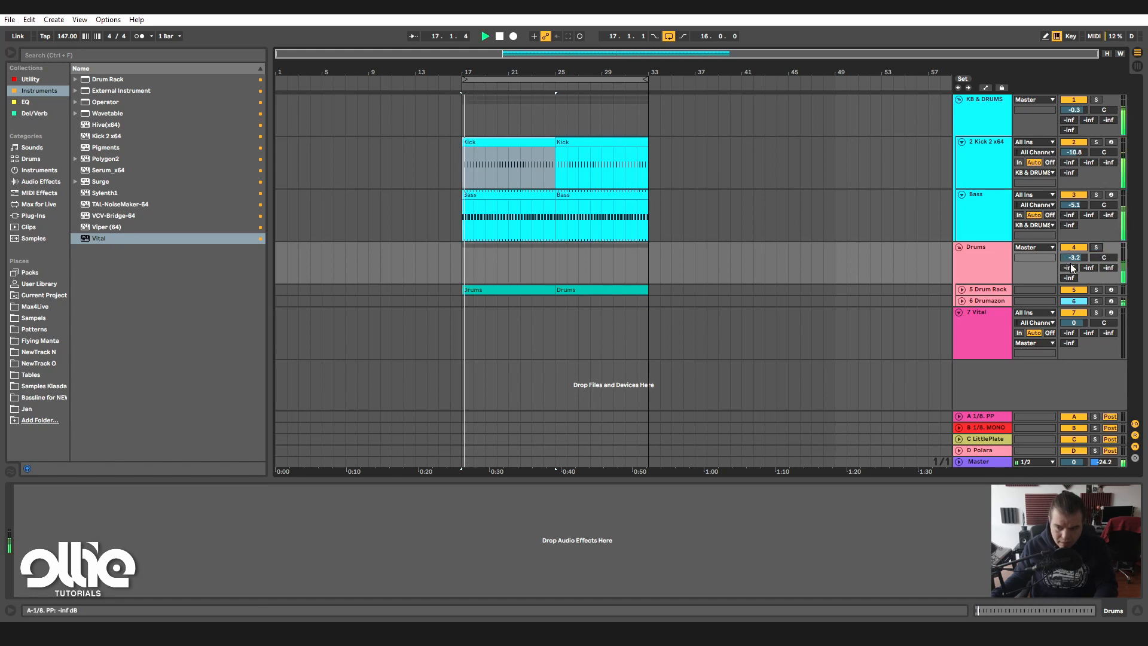
{"action": "left_click_drag", "start_coordinate": [1074, 258], "coordinate": [1074, 254]}
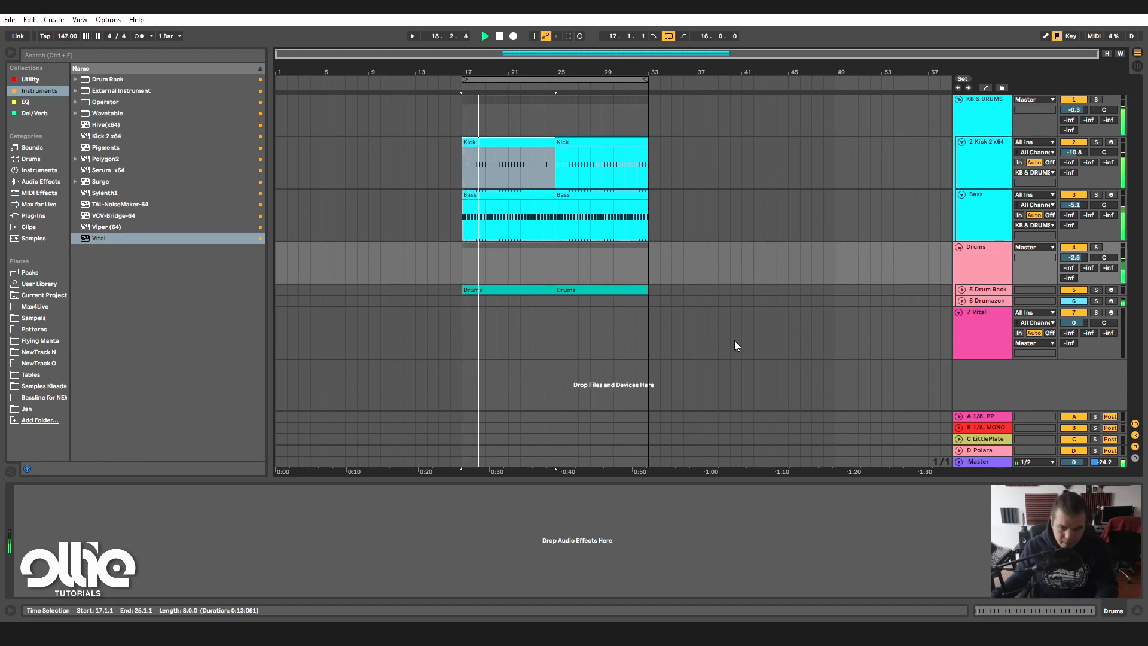
{"action": "key", "text": "space"}
{"action": "left_click", "coordinate": [983, 263]}
- Open the Vital synth on the Vital track and filter its preset browser to the Ollie - Vital preset pack Vol1 folder
{"action": "left_click", "coordinate": [985, 339]}
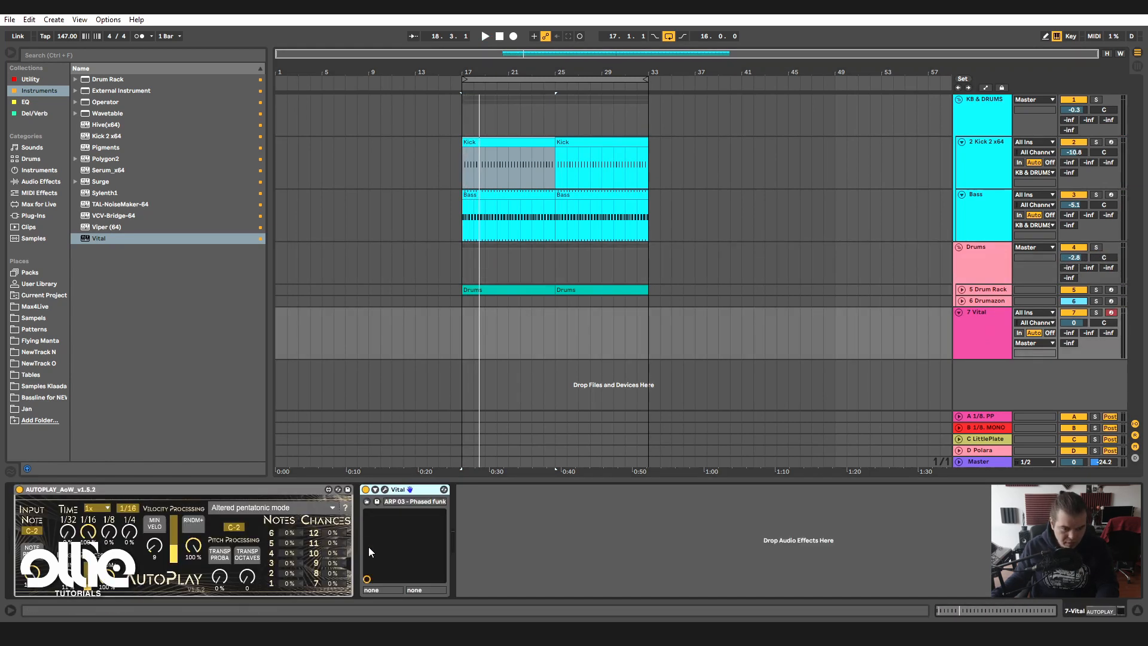
{"action": "left_click", "coordinate": [383, 486]}
{"action": "mouse_move", "coordinate": [495, 76]}
{"action": "left_mouse_down"}
{"action": "mouse_move", "coordinate": [554, 75]}
{"action": "mouse_move", "coordinate": [516, 75]}
{"action": "left_mouse_up"}
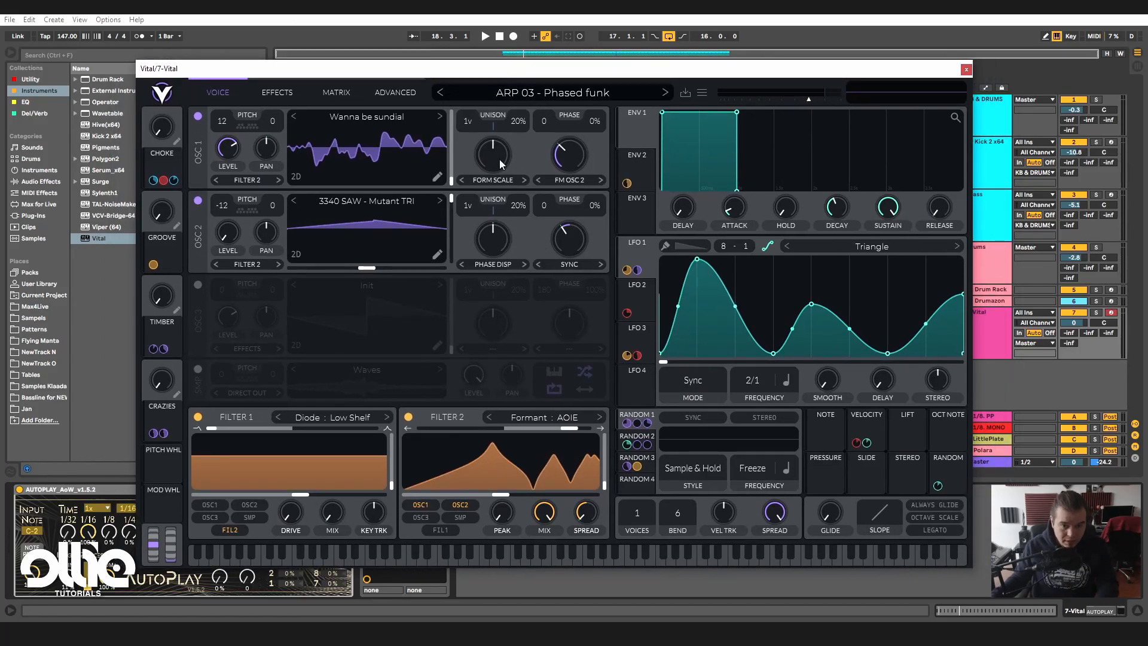
{"action": "left_click", "coordinate": [534, 89]}
{"action": "scroll", "coordinate": [317, 466], "scroll_direction": "down", "scroll_amount": 3}
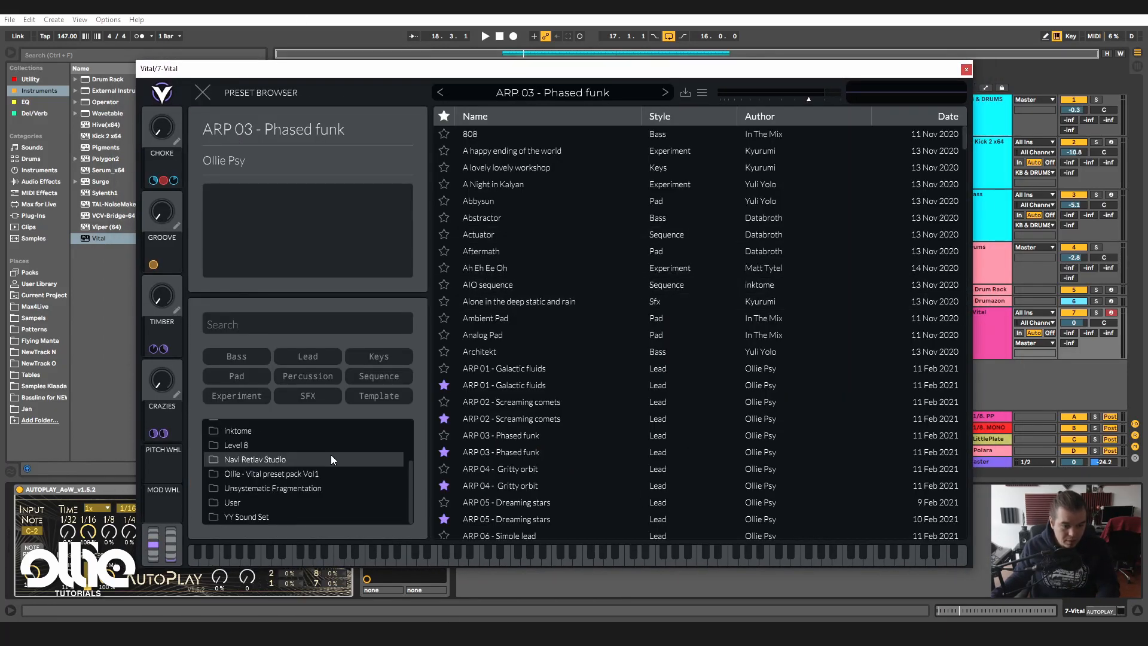
{"action": "left_click", "coordinate": [302, 479]}
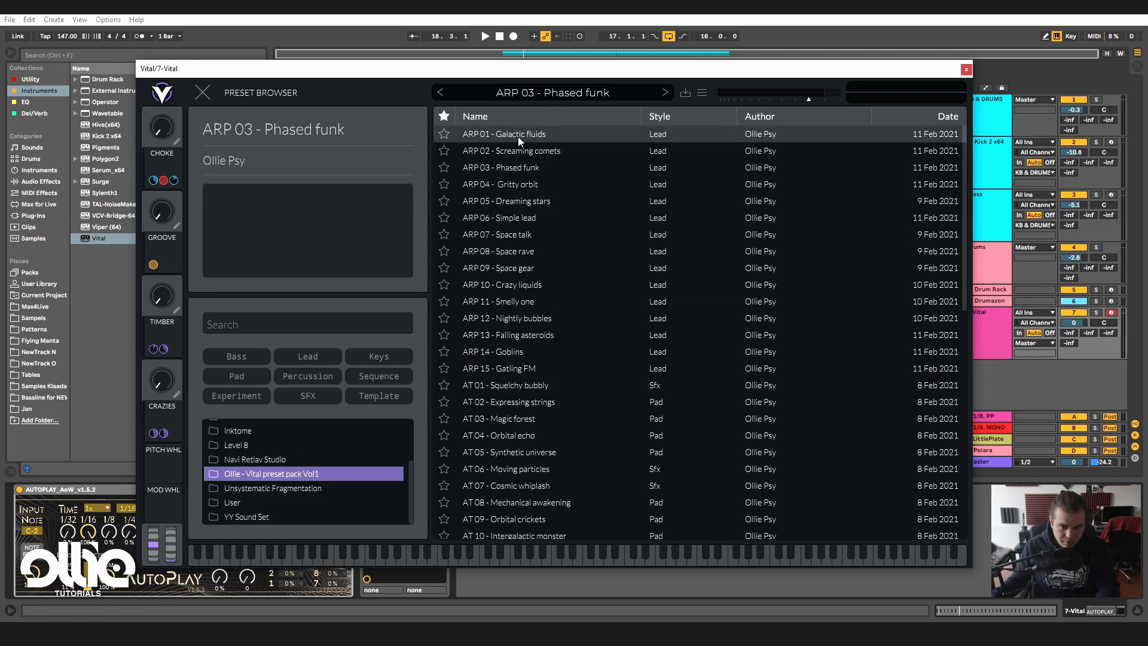
- Load the ARP 01 - Galactic fluids preset, solo the Vital track and close the synth window
{"action": "left_click", "coordinate": [517, 137]}
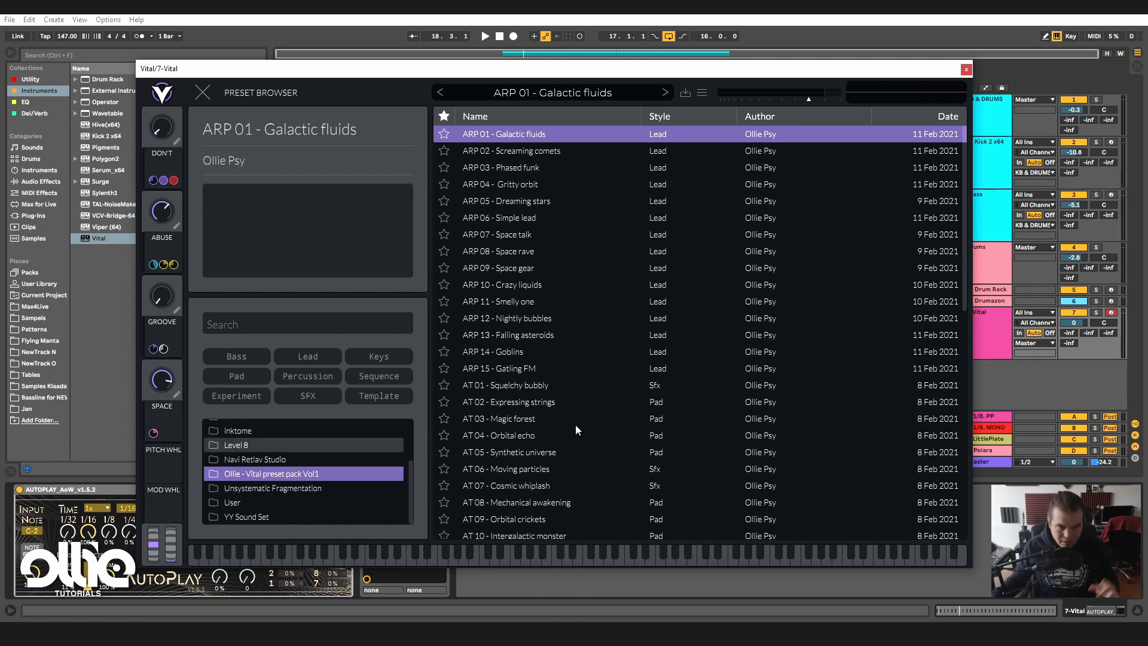
{"action": "left_click", "coordinate": [595, 199]}
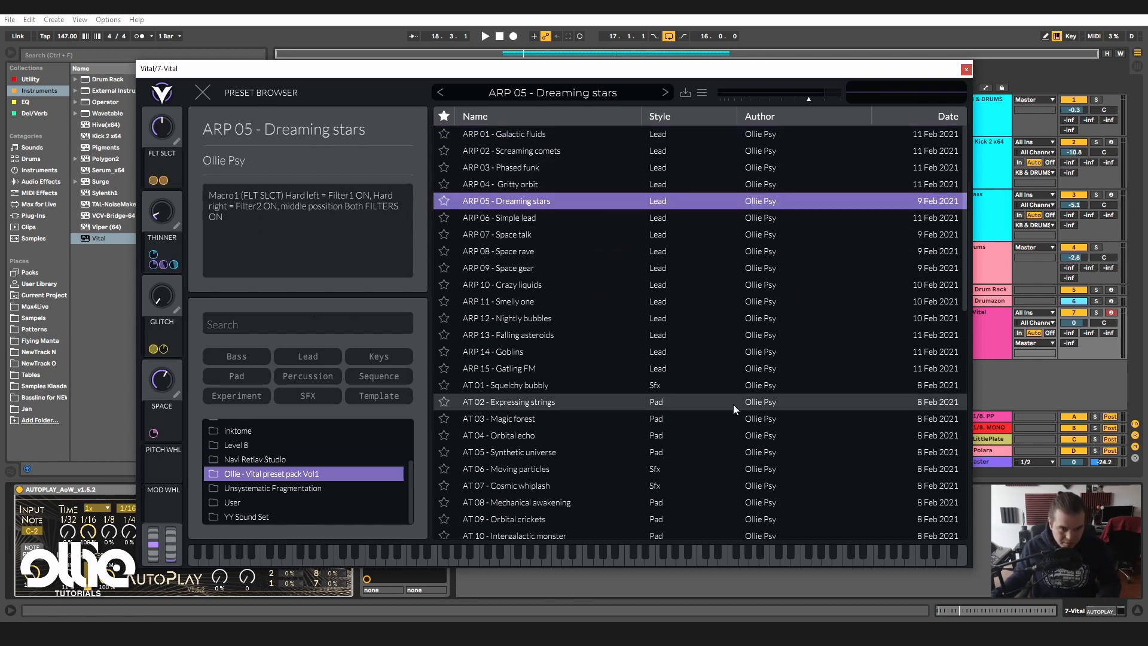
{"action": "left_click", "coordinate": [519, 136]}
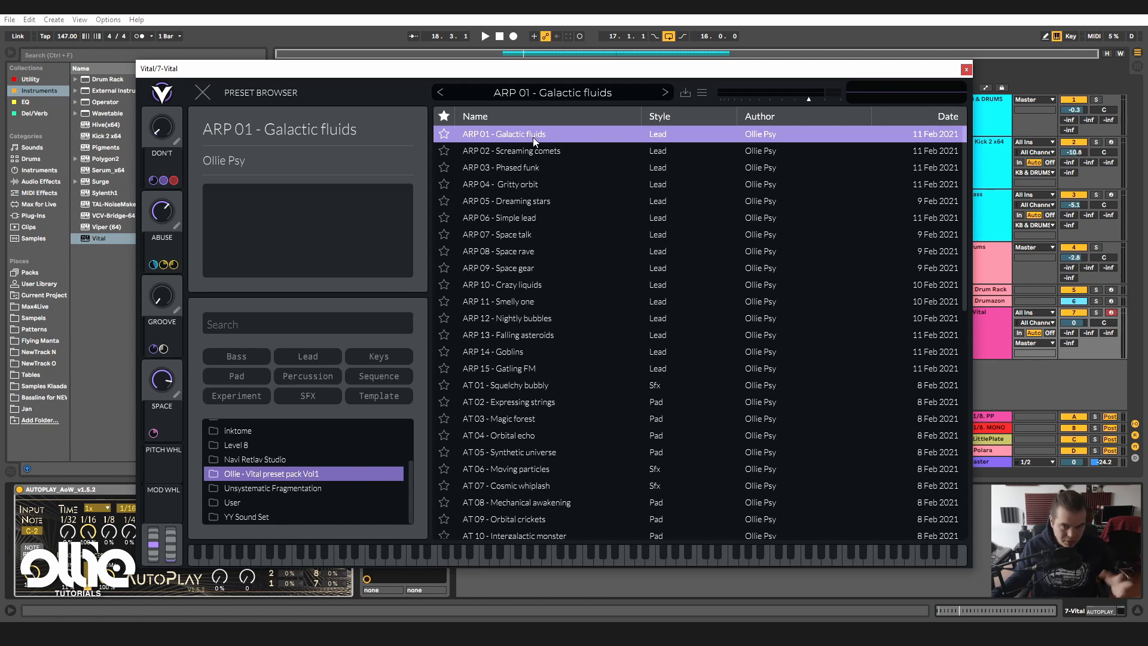
{"action": "left_click", "coordinate": [1098, 314]}
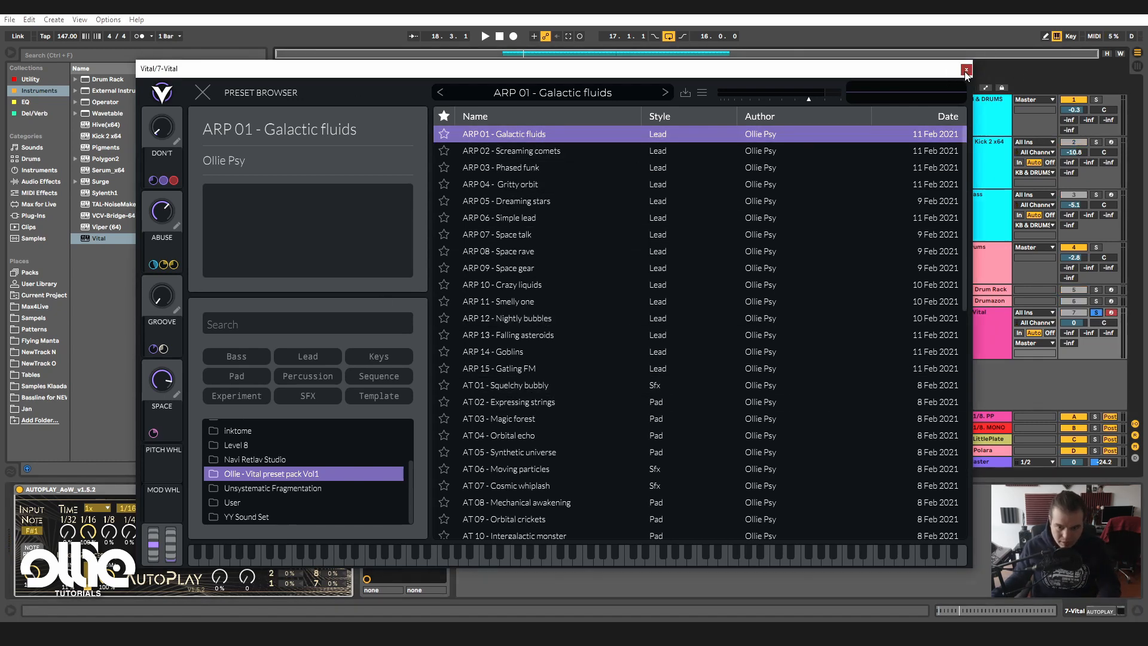
{"action": "left_click", "coordinate": [964, 68]}
- Insert a MIDI clip from bar 17 to 33 on the Vital track and add an F#1 note extended over the full clip
{"action": "left_click_drag", "start_coordinate": [461, 325], "coordinate": [651, 309]}
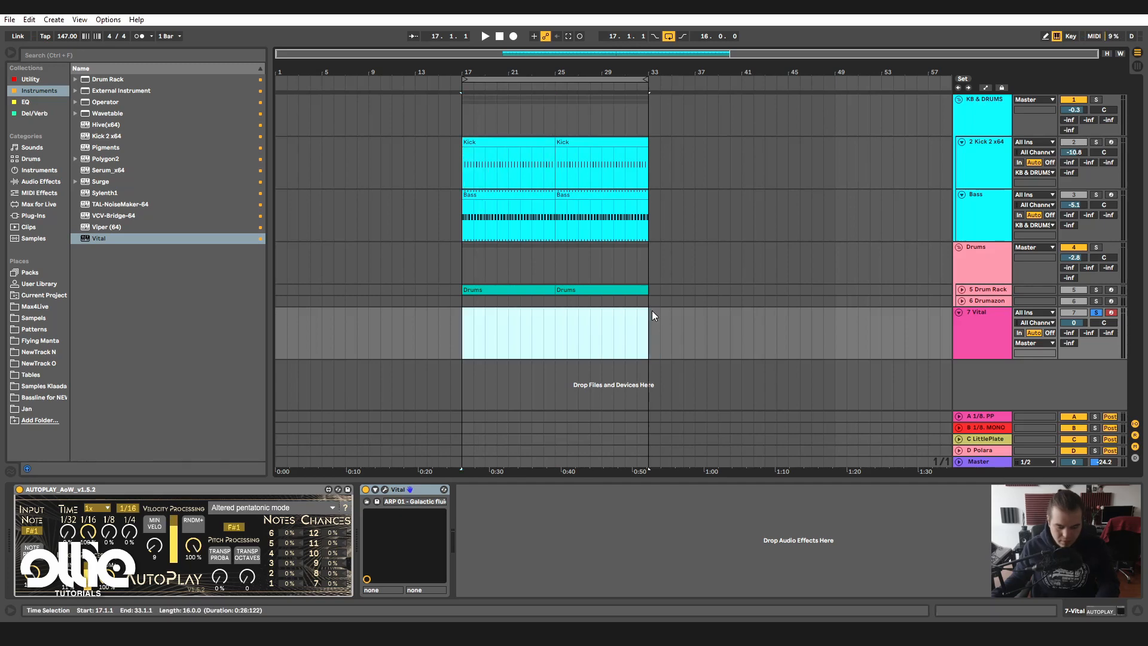
{"action": "right_click", "coordinate": [588, 319]}
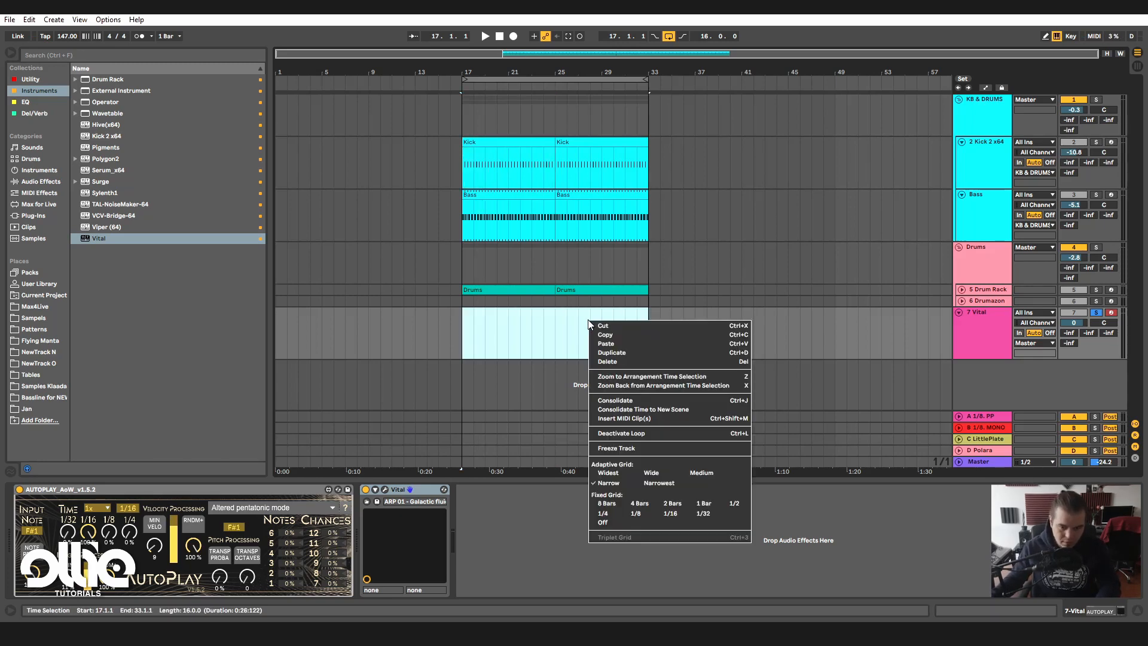
{"action": "left_click", "coordinate": [669, 419]}
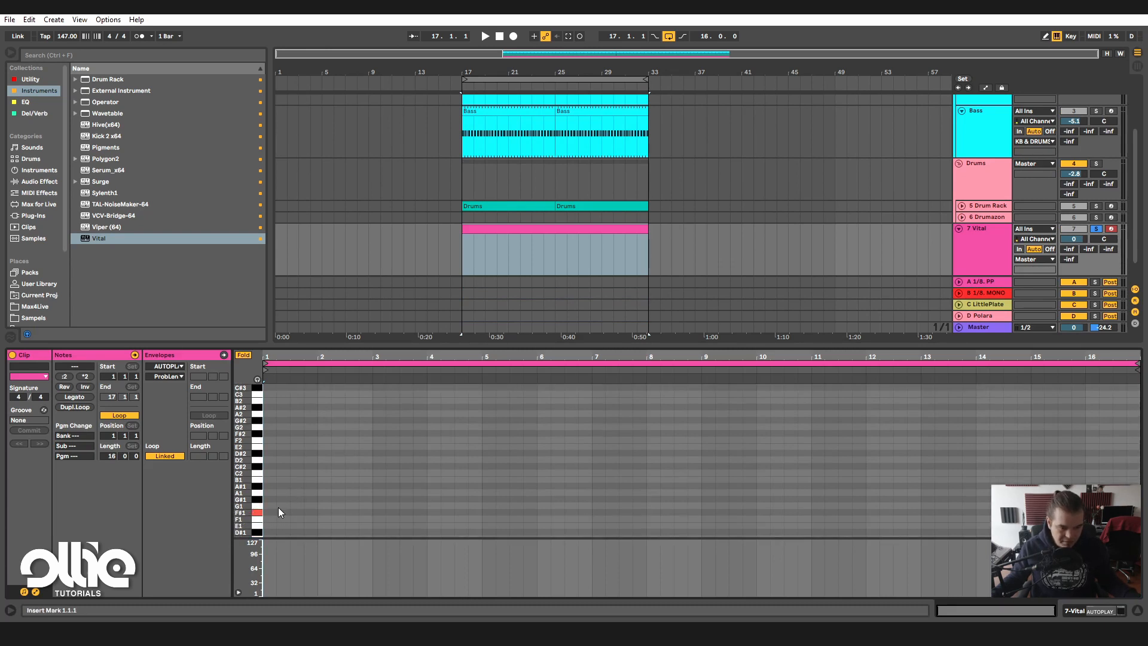
{"action": "double_click", "coordinate": [271, 513]}
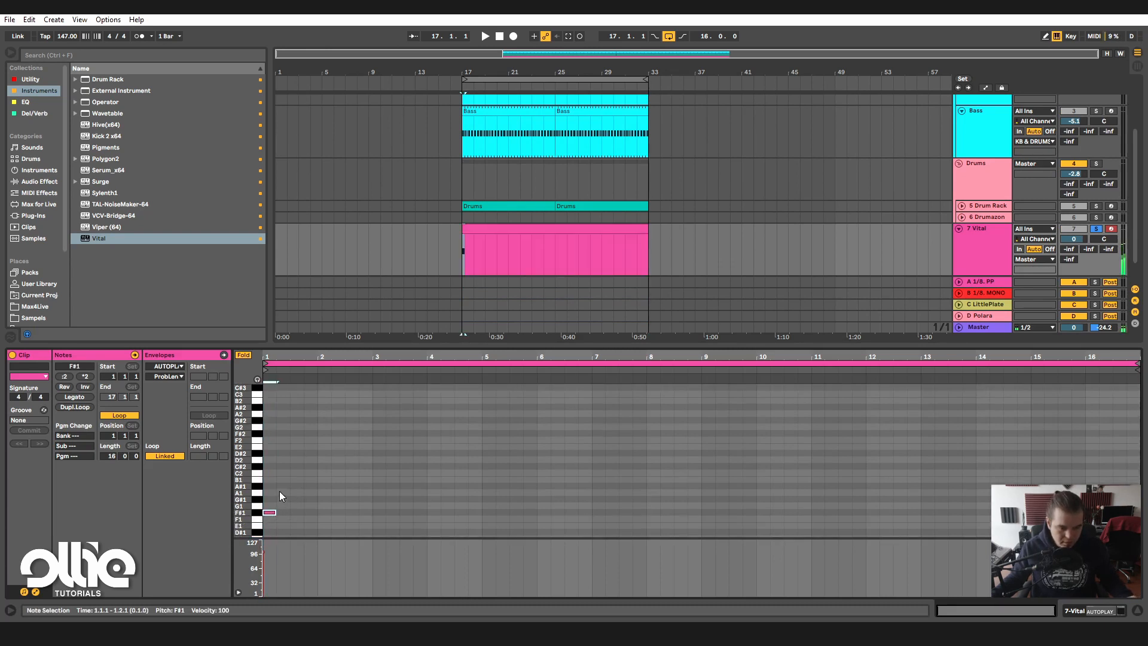
{"action": "left_click", "coordinate": [81, 398]}
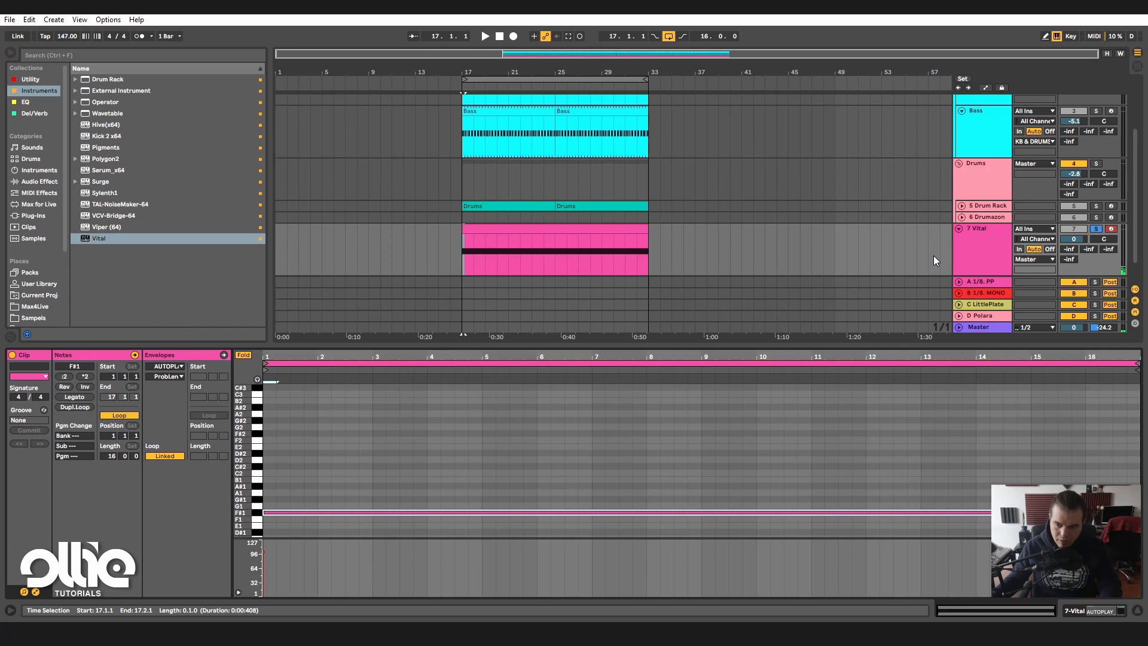
- Reopen the Vital synth, raise its track's volume to 0.3 dB and start playback
{"action": "left_click", "coordinate": [963, 231]}
{"action": "left_click", "coordinate": [386, 489]}
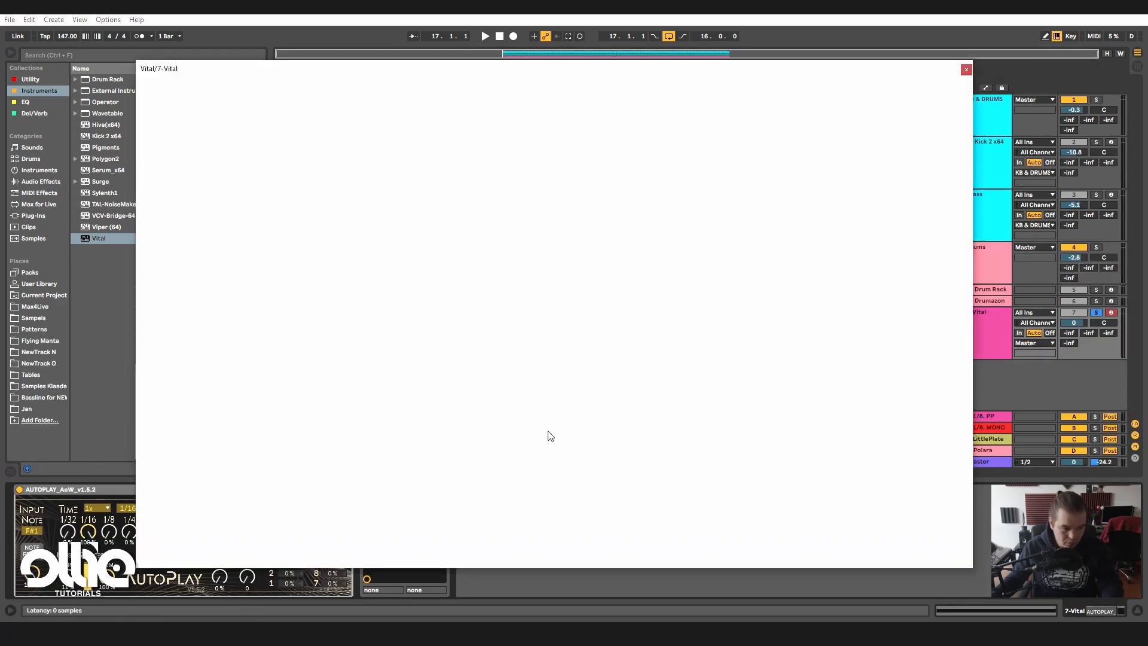
{"action": "mouse_move", "coordinate": [1072, 326]}
{"action": "left_mouse_down"}
{"action": "mouse_move", "coordinate": [1072, 343]}
{"action": "mouse_move", "coordinate": [1072, 319]}
{"action": "left_mouse_up"}
{"action": "key", "text": "space"}
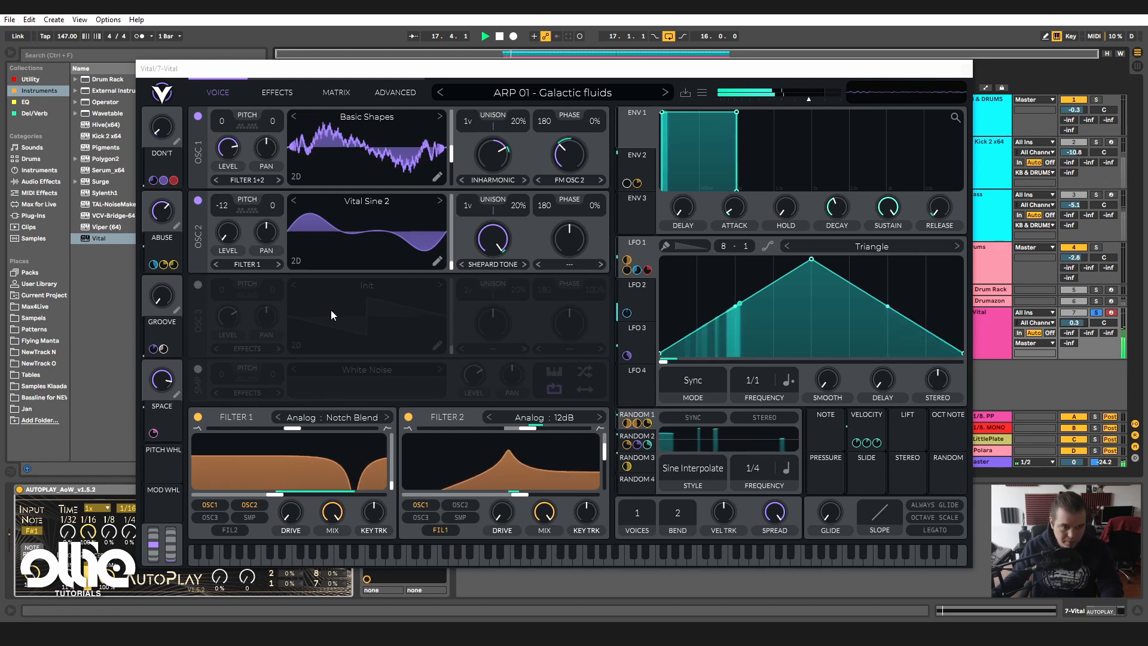
- Audition the Galactic fluids preset by sweeping its DON'T, ABUSE and GROOVE macros during playback
{"action": "left_click_drag", "start_coordinate": [164, 146], "coordinate": [170, 90]}
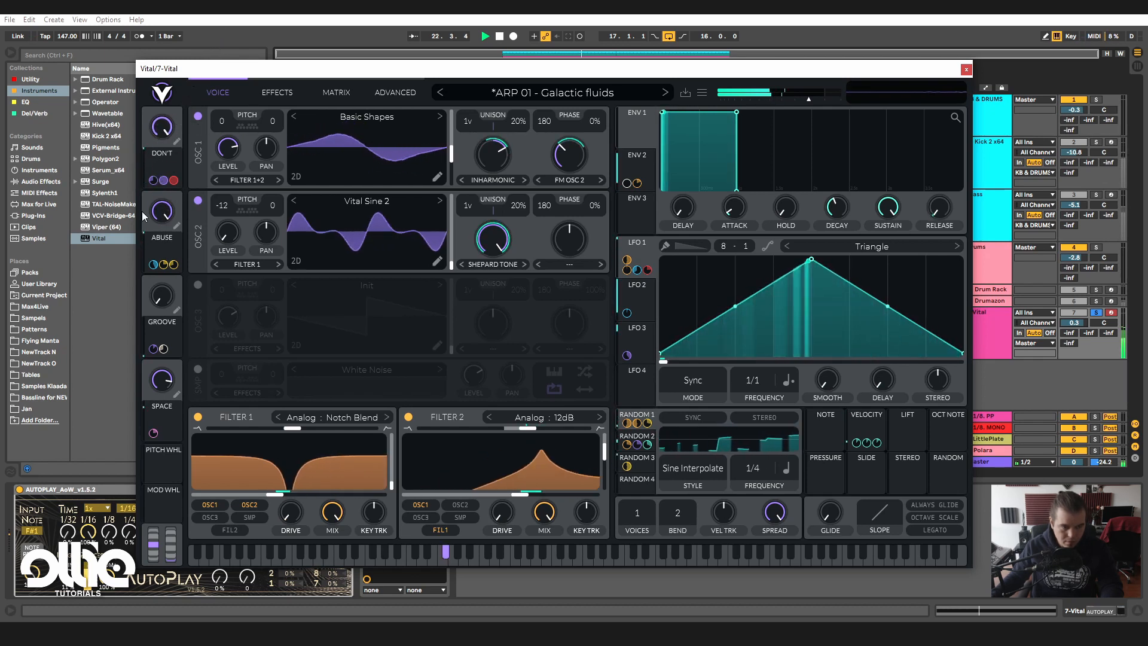
{"action": "left_click_drag", "start_coordinate": [160, 301], "coordinate": [182, 151]}
{"action": "left_click_drag", "start_coordinate": [162, 212], "coordinate": [157, 338]}
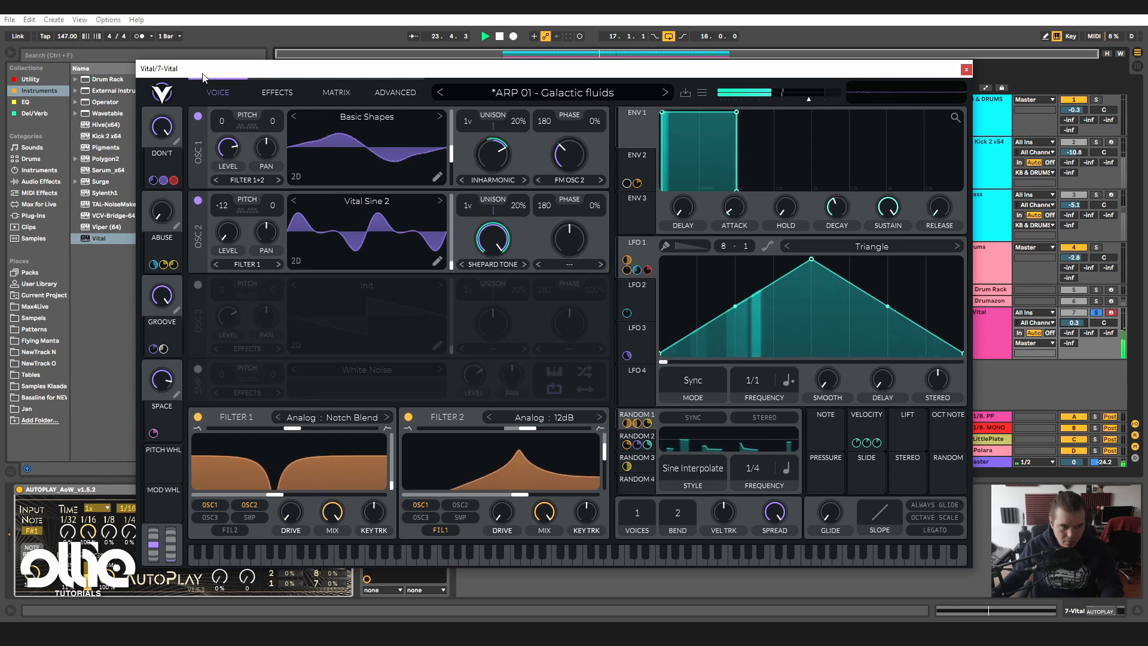
{"action": "left_click_drag", "start_coordinate": [162, 127], "coordinate": [151, 252]}
{"action": "left_click_drag", "start_coordinate": [160, 294], "coordinate": [136, 460]}
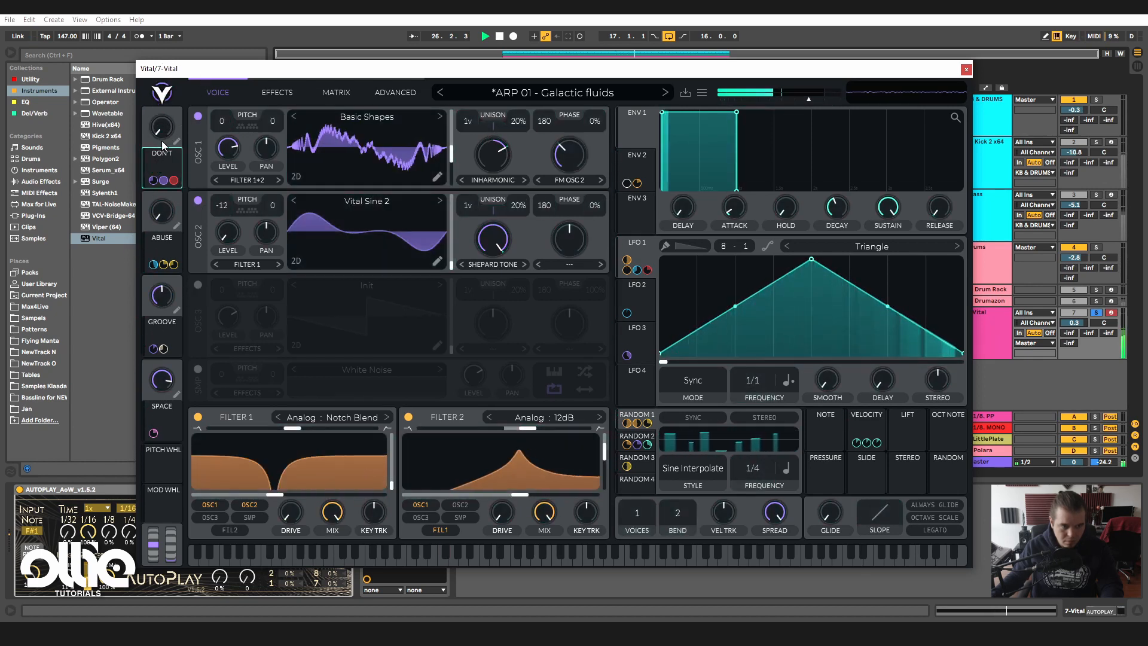
{"action": "left_click_drag", "start_coordinate": [161, 127], "coordinate": [109, 257]}
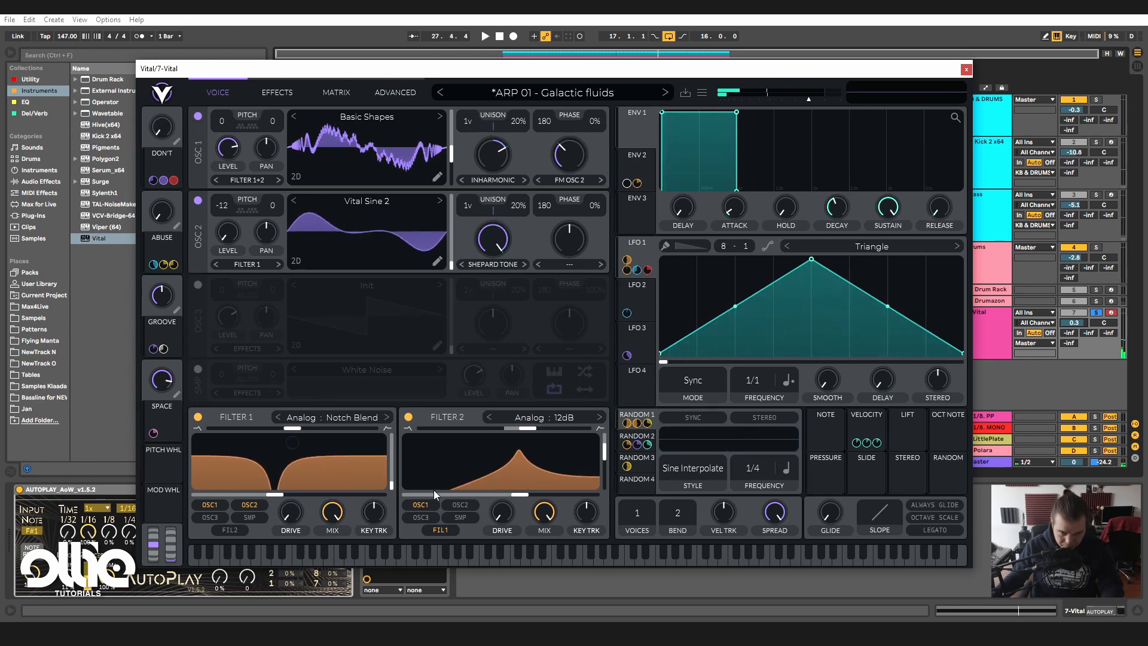
- Load the ARP 02 - Screaming comets preset and return to the synth's voice view
{"action": "left_click", "coordinate": [665, 92]}
{"action": "left_click", "coordinate": [459, 154]}
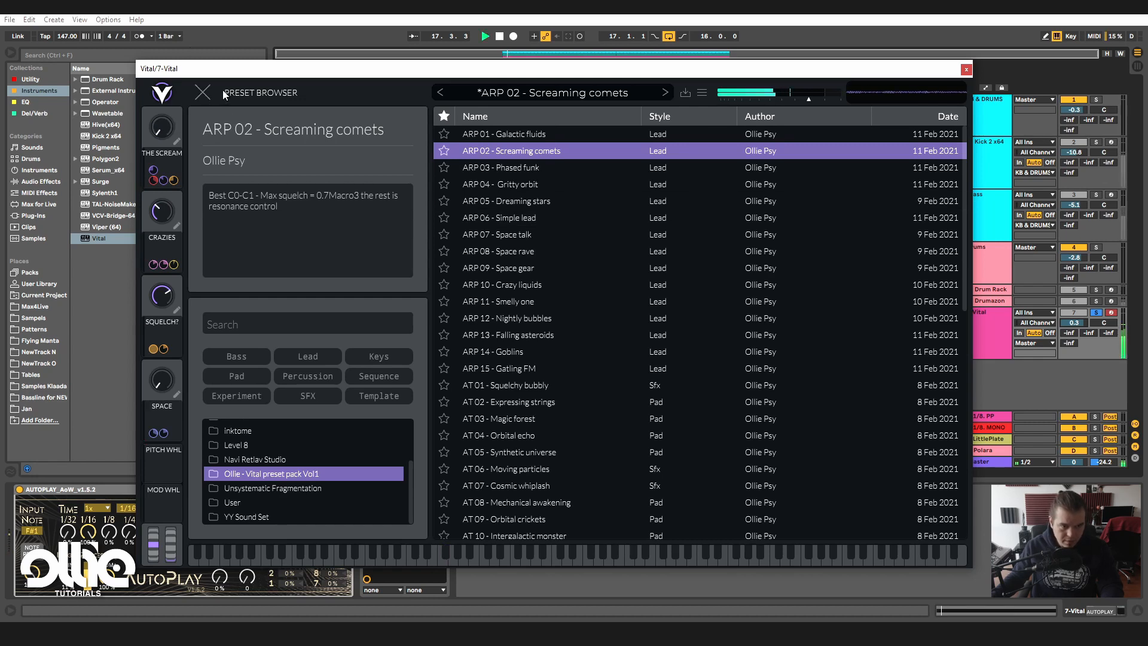
{"action": "left_click", "coordinate": [203, 93]}
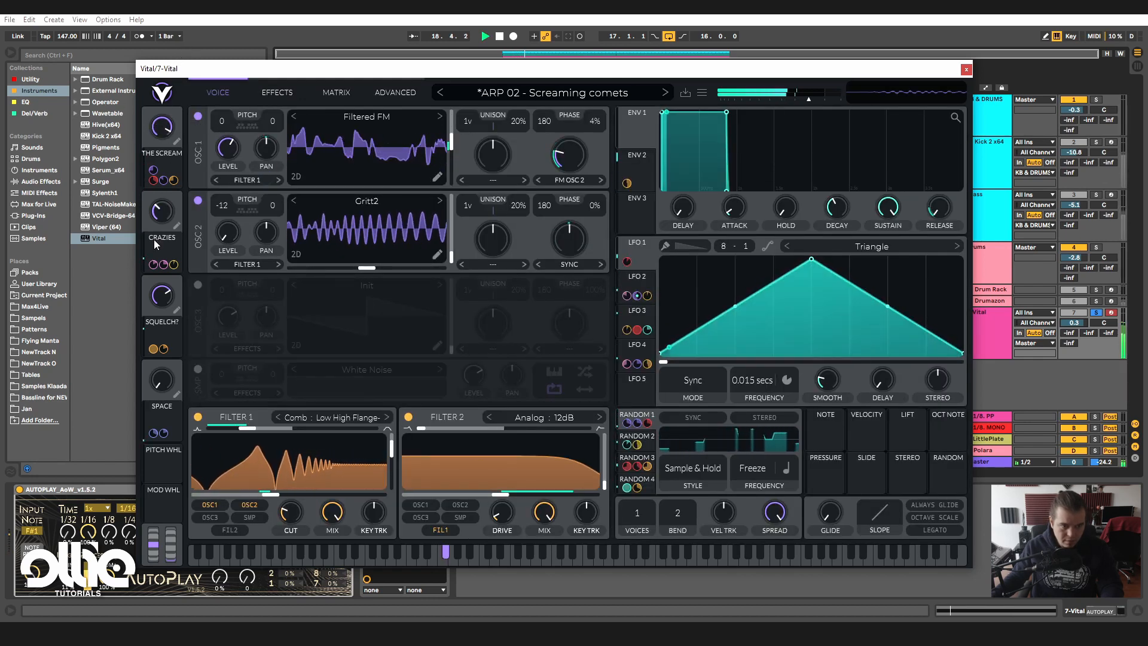
- Audition the Screaming comets preset by sweeping its CRAZIES, THE SCREAM, SQUELCH? and SPACE macros during playback
{"action": "left_click_drag", "start_coordinate": [160, 215], "coordinate": [138, 432]}
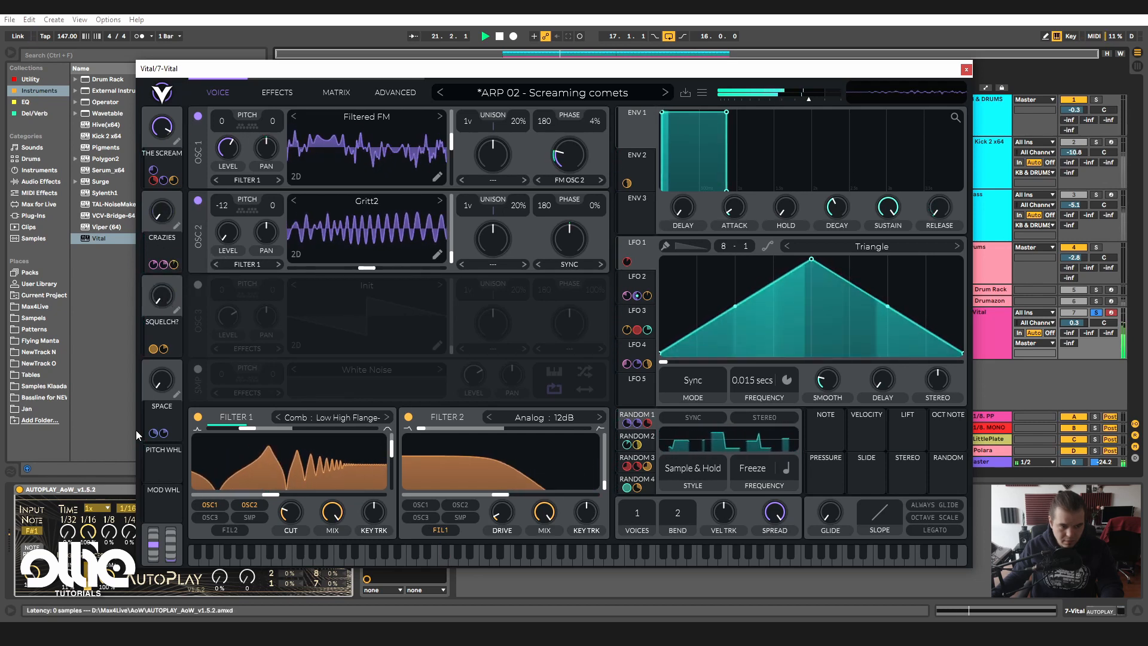
{"action": "mouse_move", "coordinate": [162, 127]}
{"action": "left_mouse_down"}
{"action": "mouse_move", "coordinate": [160, 239]}
{"action": "mouse_move", "coordinate": [168, 123]}
{"action": "left_mouse_up"}
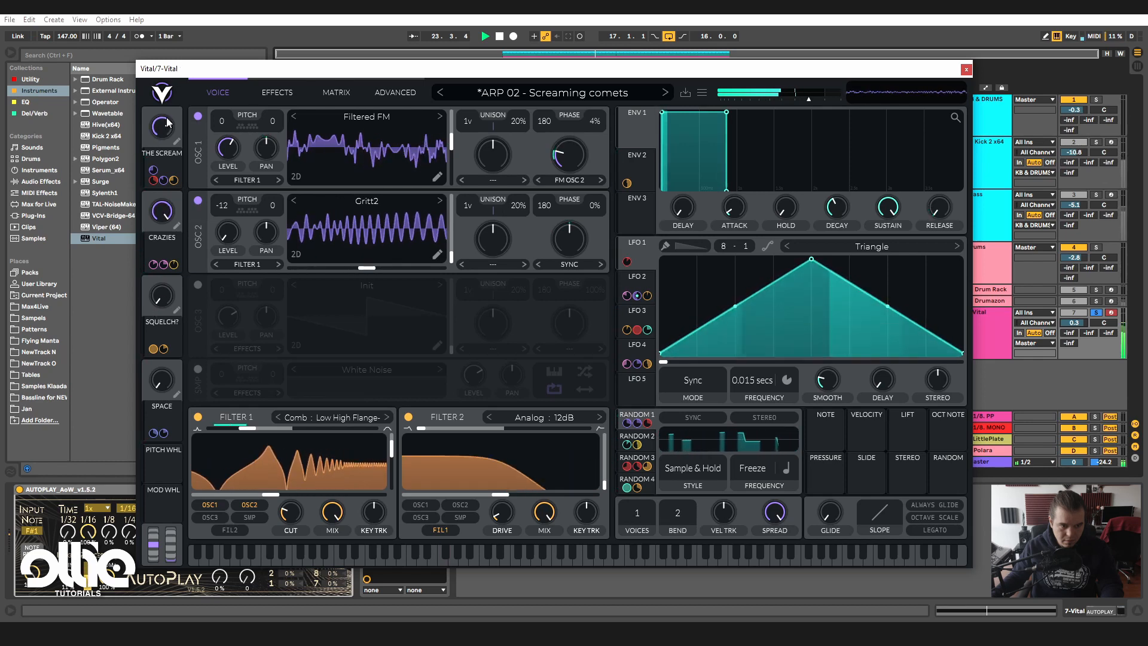
{"action": "mouse_move", "coordinate": [162, 297]}
{"action": "left_mouse_down"}
{"action": "mouse_move", "coordinate": [159, 264]}
{"action": "mouse_move", "coordinate": [160, 282]}
{"action": "left_mouse_up"}
{"action": "left_click_drag", "start_coordinate": [161, 383], "coordinate": [170, 317]}
{"action": "left_click_drag", "start_coordinate": [167, 214], "coordinate": [147, 315]}
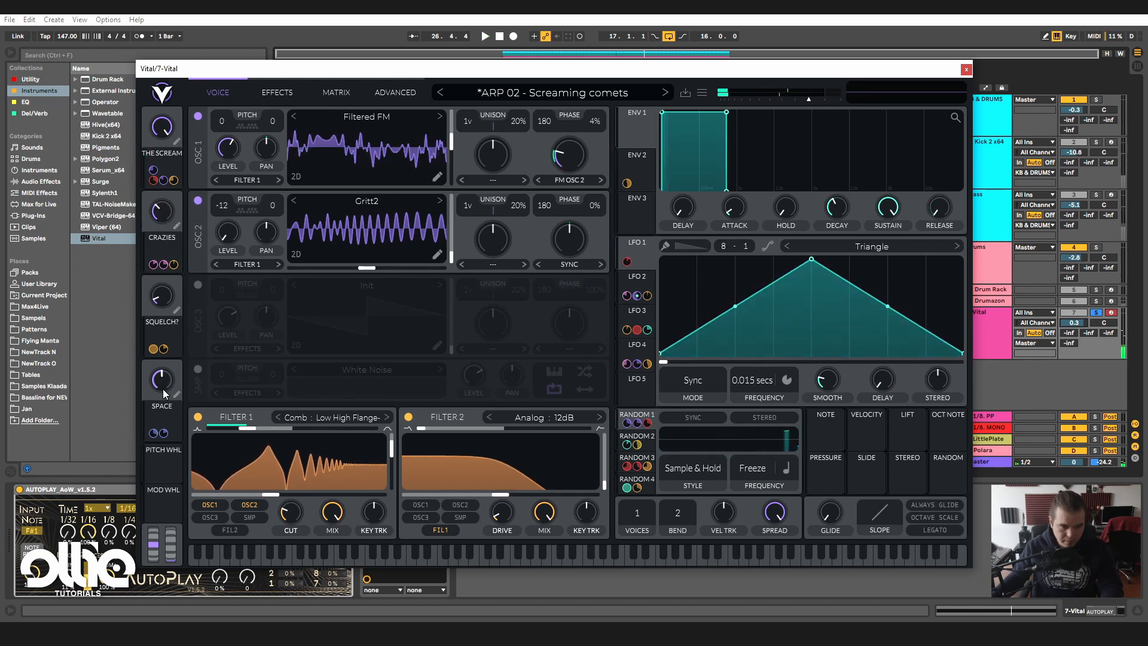
- Turn the SPACE macro fully down, replay the loop and lower the Vital track's volume to -2.0 dB
{"action": "key", "text": "space"}
{"action": "left_click_drag", "start_coordinate": [164, 389], "coordinate": [177, 433]}
{"action": "left_click_drag", "start_coordinate": [1074, 323], "coordinate": [1074, 331]}
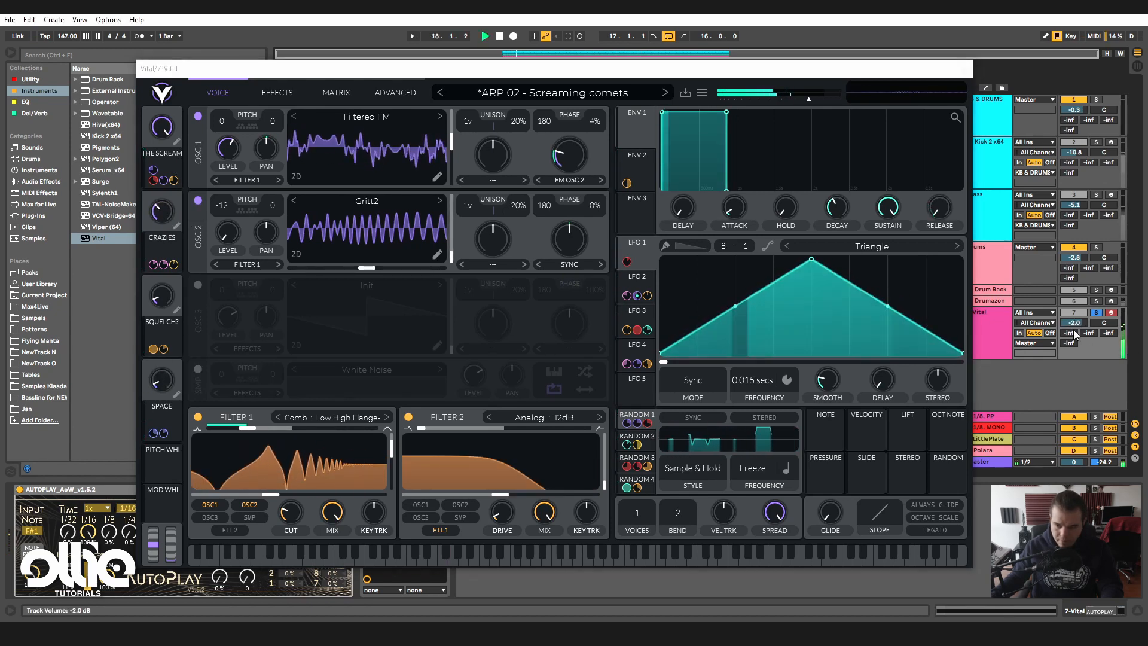
{"action": "key", "text": "space"}
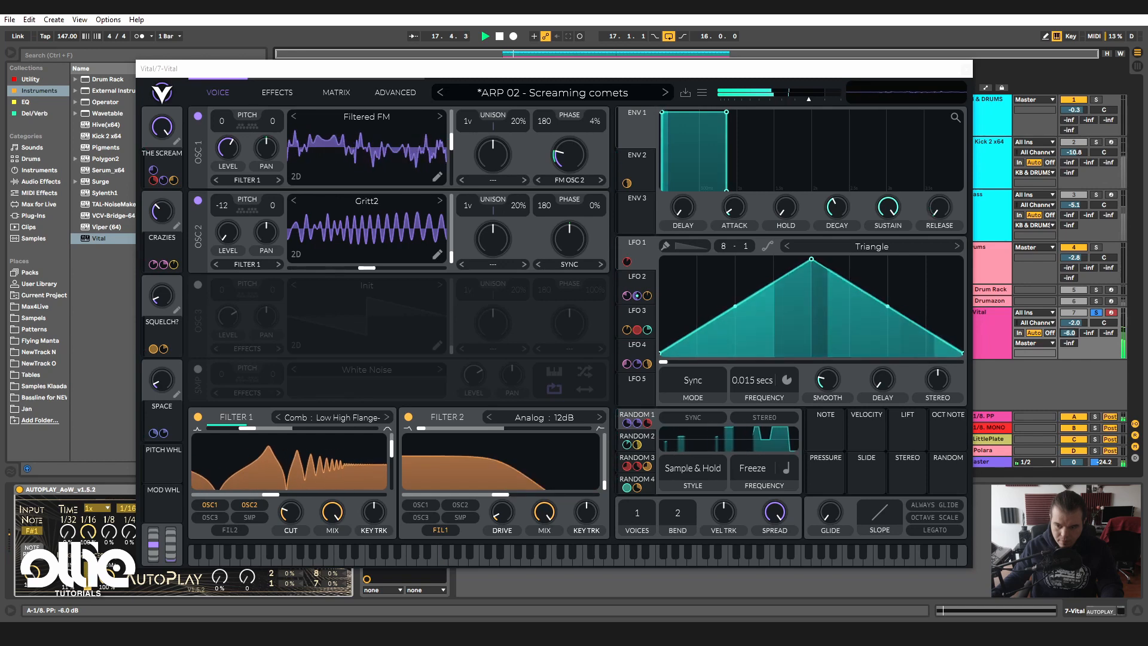
- Load the ARP 03 - Phased funk preset, start playback and return to the synth's voice view
{"action": "left_click", "coordinate": [577, 92]}
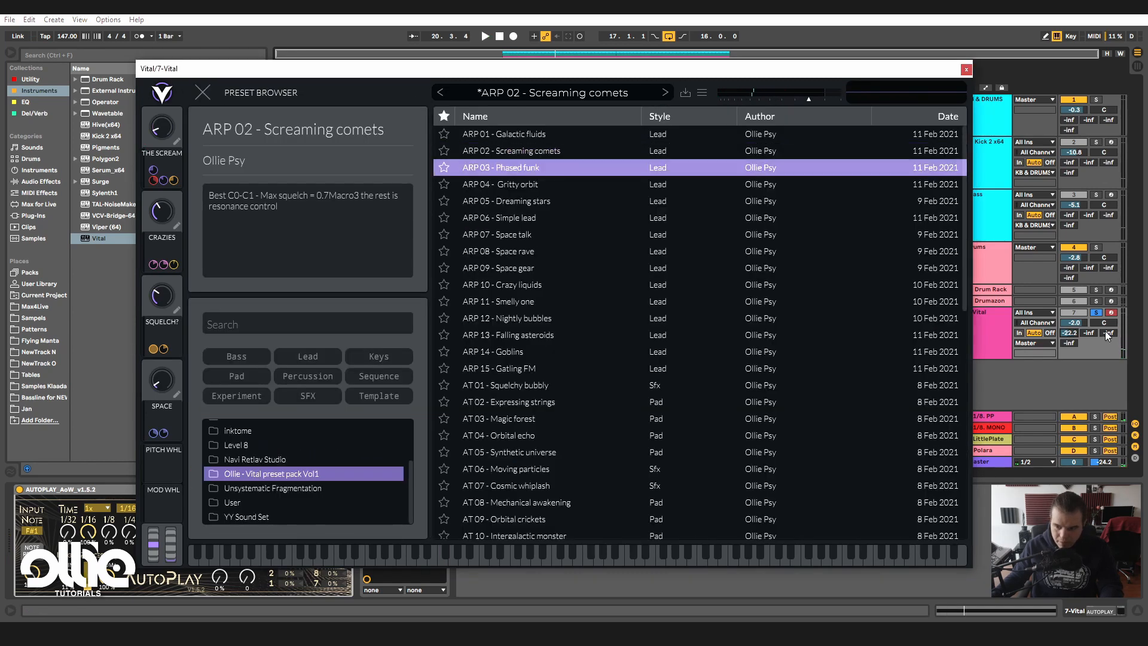
{"action": "left_click", "coordinate": [561, 167]}
{"action": "key", "text": "space"}
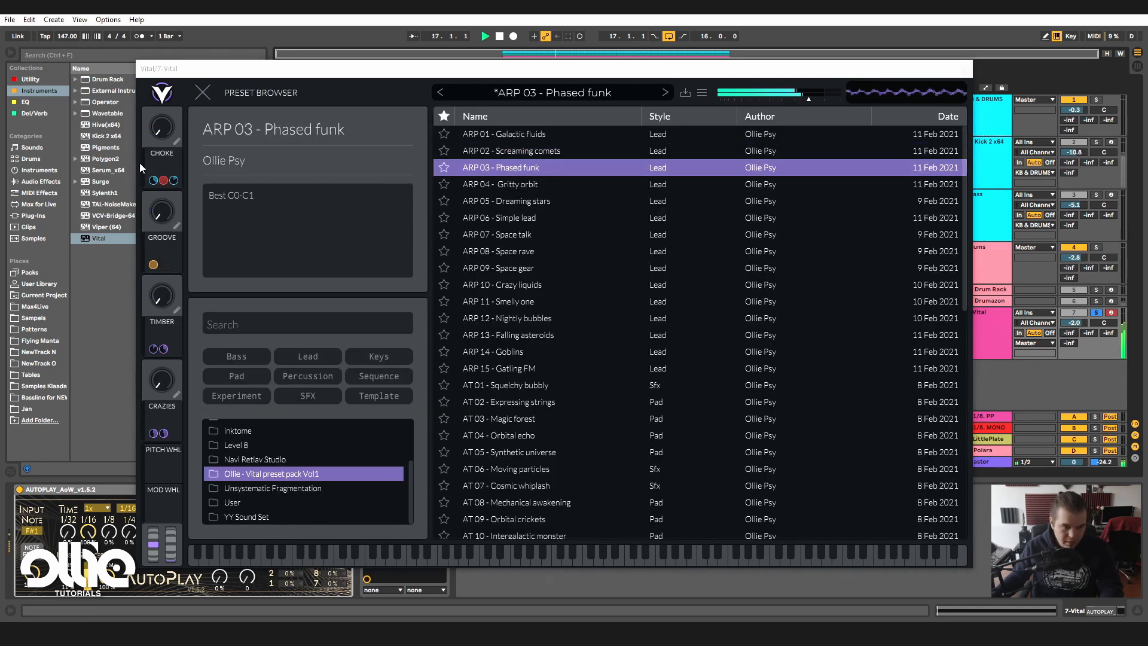
{"action": "left_click", "coordinate": [202, 92]}
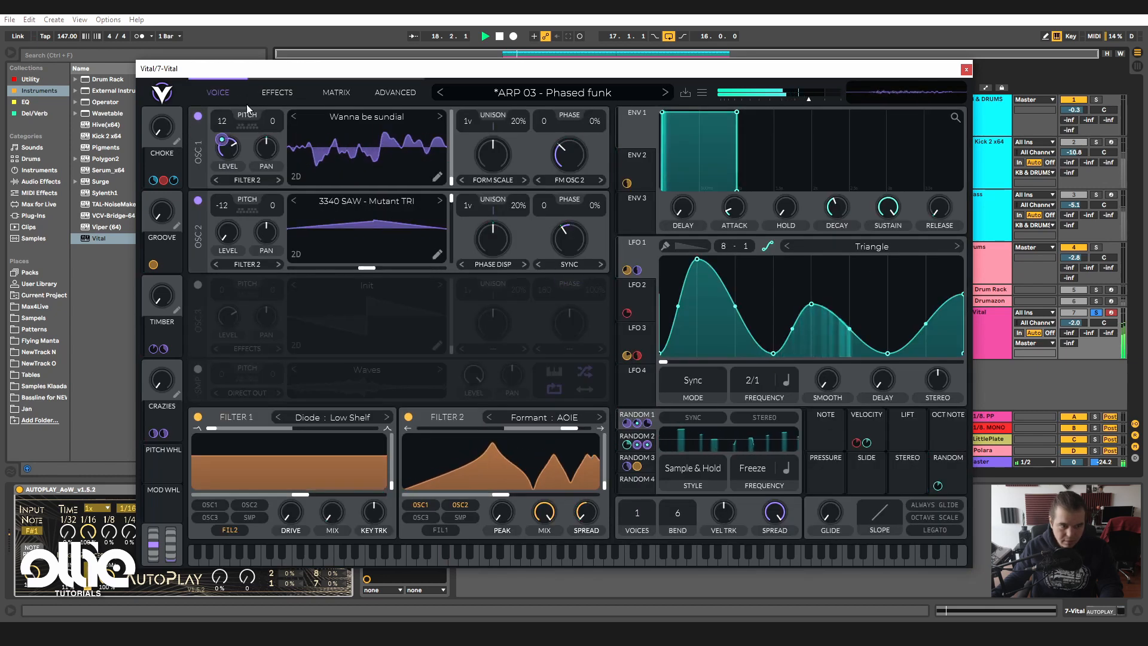
- Audition the Phased funk preset by sweeping its CHOKE, GROOVE, TIMBER and CRAZIES macros, and stop playback
{"action": "left_click_drag", "start_coordinate": [177, 64], "coordinate": [193, 24]}
{"action": "left_click_drag", "start_coordinate": [163, 210], "coordinate": [139, 233]}
{"action": "left_click_drag", "start_coordinate": [158, 296], "coordinate": [109, 192]}
{"action": "left_click_drag", "start_coordinate": [166, 217], "coordinate": [140, 317]}
{"action": "mouse_move", "coordinate": [159, 102]}
{"action": "left_mouse_down"}
{"action": "mouse_move", "coordinate": [167, 69]}
{"action": "mouse_move", "coordinate": [164, 123]}
{"action": "left_mouse_up"}
{"action": "left_click_drag", "start_coordinate": [162, 214], "coordinate": [172, 154]}
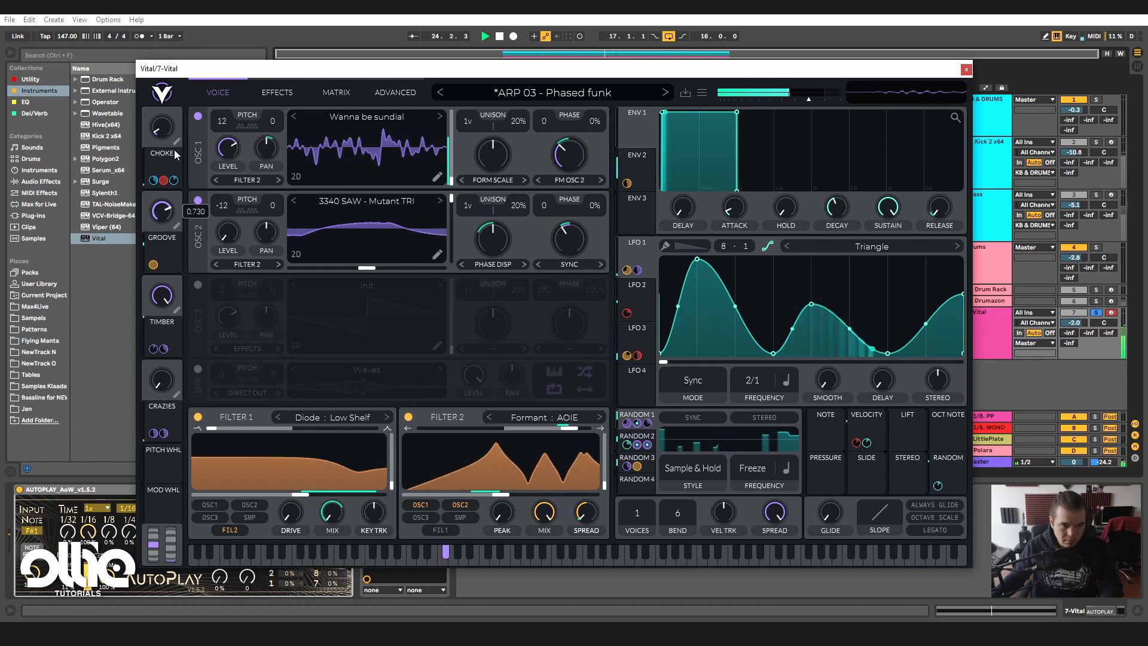
{"action": "left_click_drag", "start_coordinate": [165, 282], "coordinate": [166, 230]}
{"action": "left_click_drag", "start_coordinate": [162, 296], "coordinate": [149, 356]}
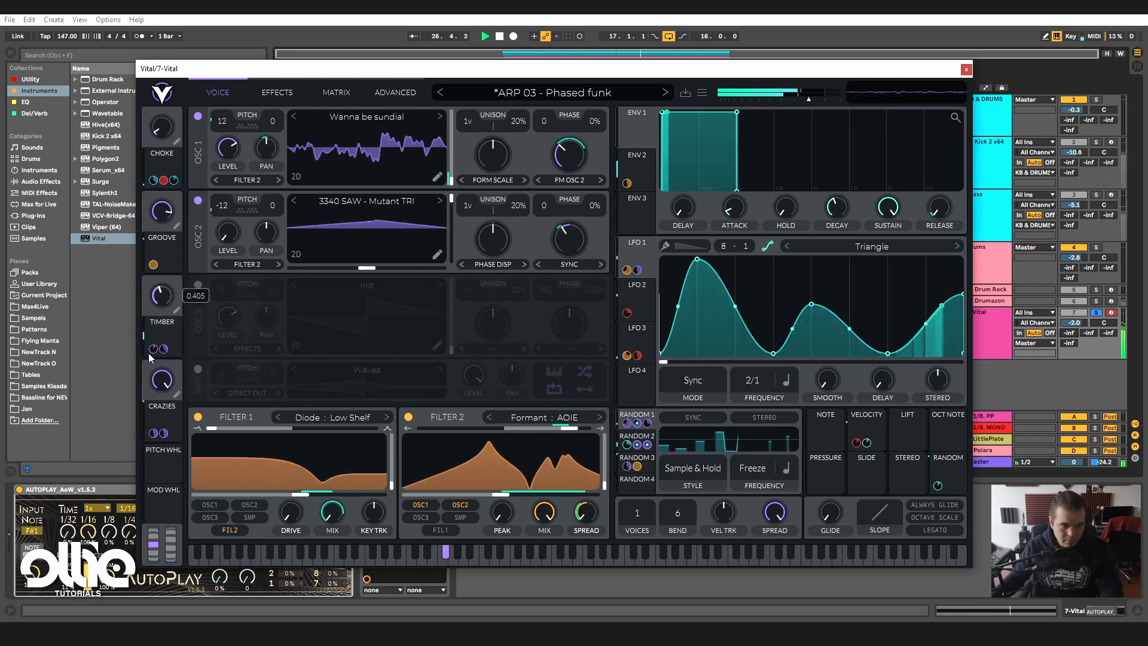
{"action": "left_click_drag", "start_coordinate": [162, 209], "coordinate": [159, 237]}
{"action": "left_click_drag", "start_coordinate": [161, 133], "coordinate": [162, 89]}
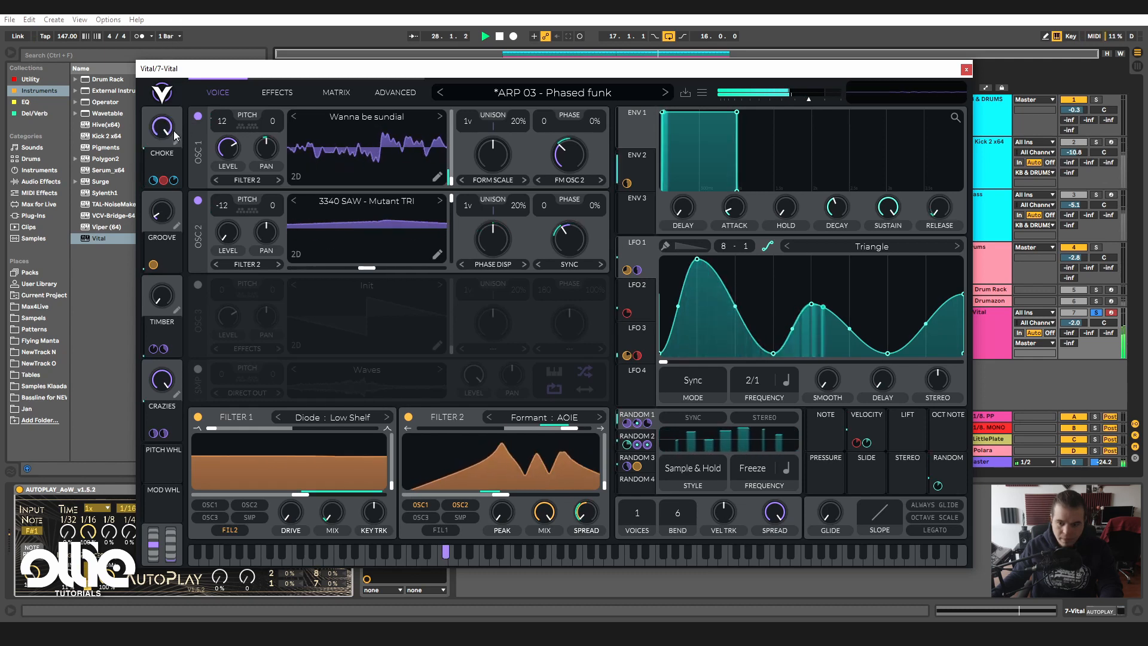
{"action": "left_click_drag", "start_coordinate": [165, 212], "coordinate": [189, 148]}
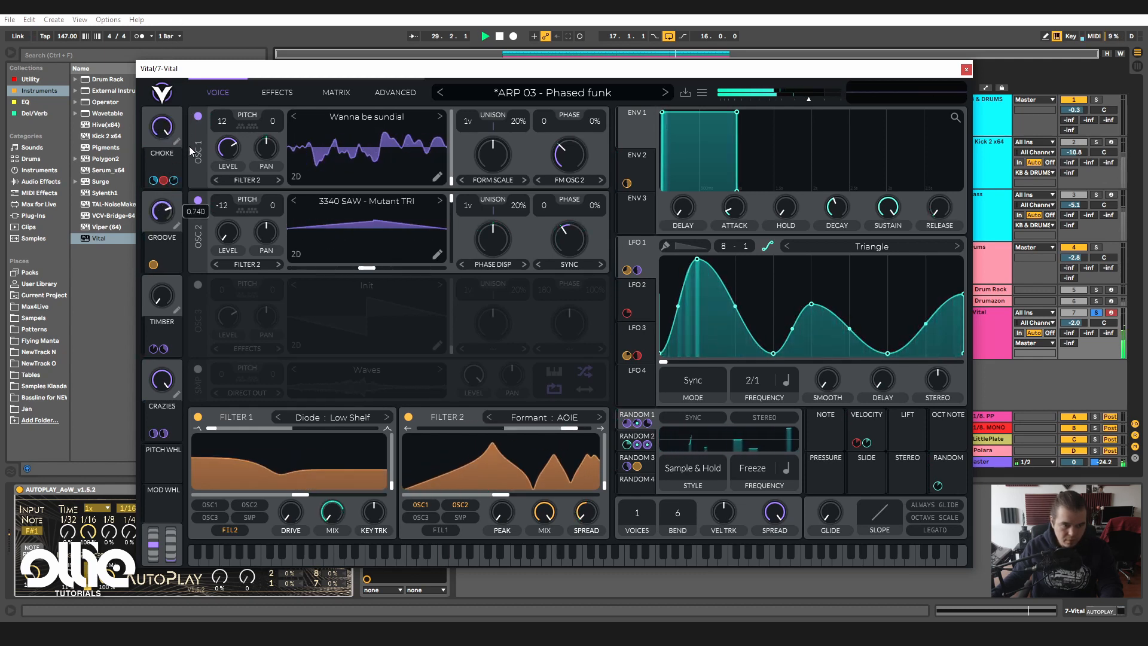
{"action": "mouse_move", "coordinate": [164, 297]}
{"action": "left_mouse_down"}
{"action": "mouse_move", "coordinate": [173, 178]}
{"action": "mouse_move", "coordinate": [170, 276]}
{"action": "left_mouse_up"}
{"action": "key", "text": "space"}
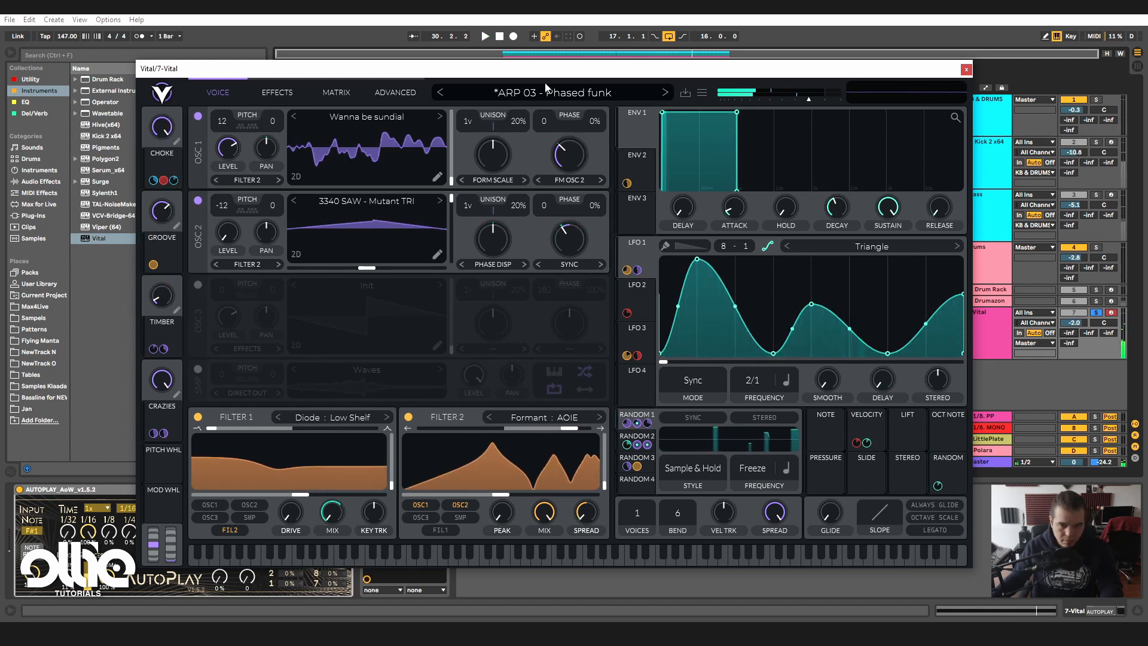
- Load the next preset, ARP 04 - Gritty orbit
{"action": "left_click", "coordinate": [665, 93]}
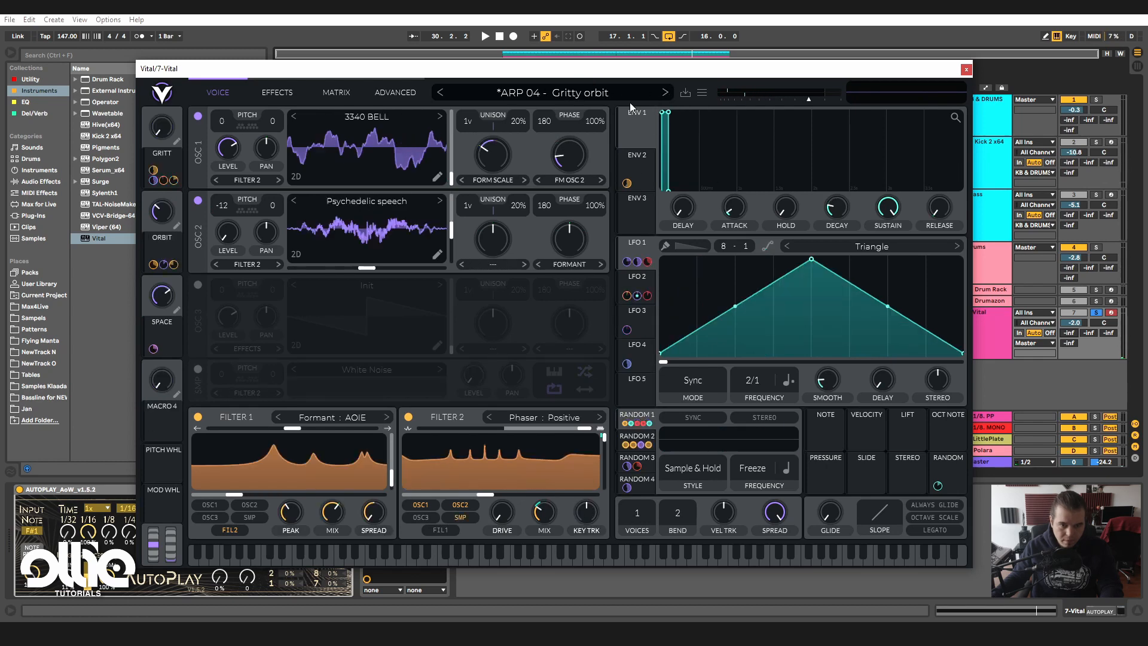
- Audition the Gritty orbit preset by sweeping its GRITT, ORBIT and SPACE macros during playback, and open the preset browser
{"action": "key", "text": "space"}
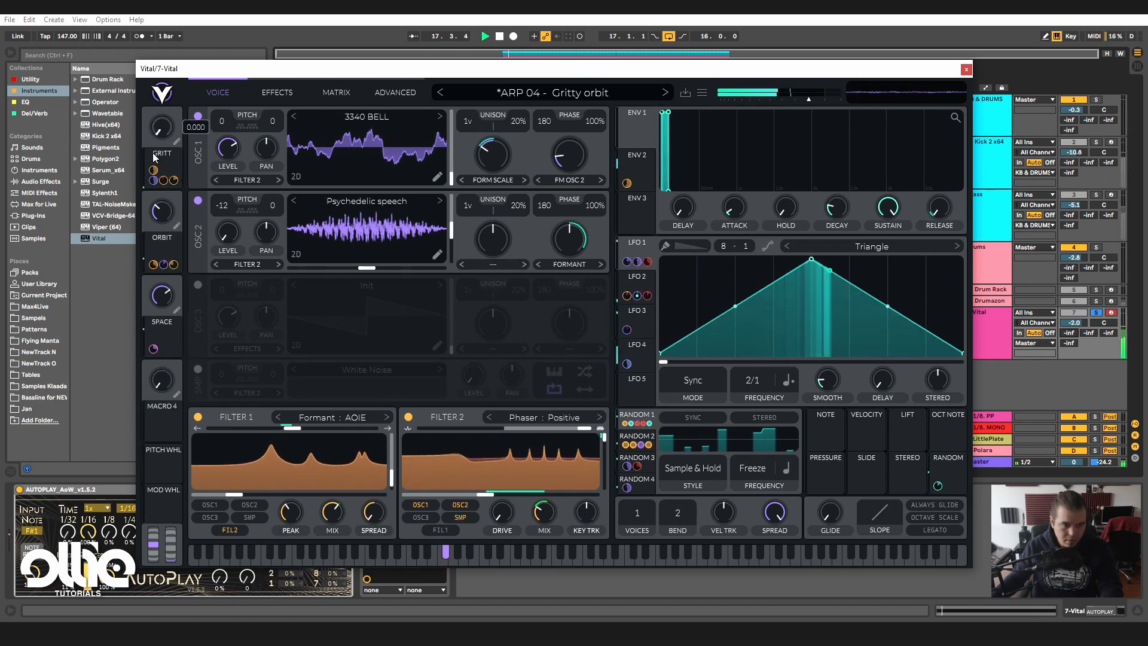
{"action": "left_click_drag", "start_coordinate": [162, 133], "coordinate": [190, 84]}
{"action": "left_click_drag", "start_coordinate": [163, 210], "coordinate": [170, 179]}
{"action": "left_click_drag", "start_coordinate": [161, 296], "coordinate": [169, 344]}
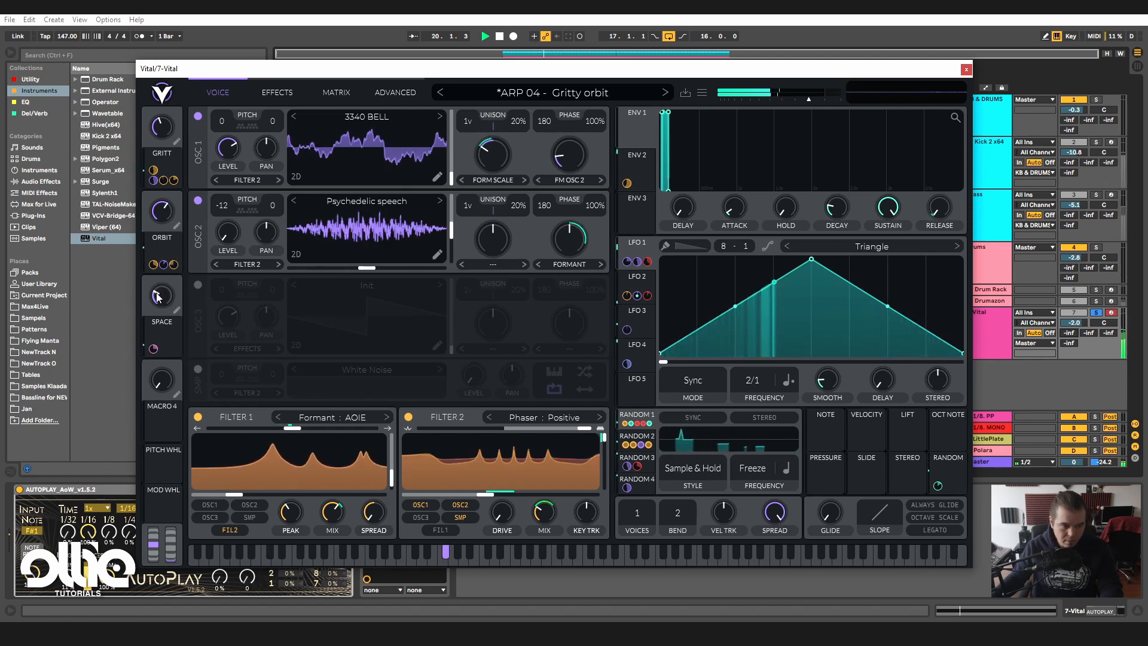
{"action": "left_click_drag", "start_coordinate": [161, 219], "coordinate": [156, 247]}
{"action": "left_click_drag", "start_coordinate": [161, 299], "coordinate": [157, 363]}
{"action": "left_click_drag", "start_coordinate": [159, 219], "coordinate": [185, 74]}
{"action": "left_click", "coordinate": [574, 93]}
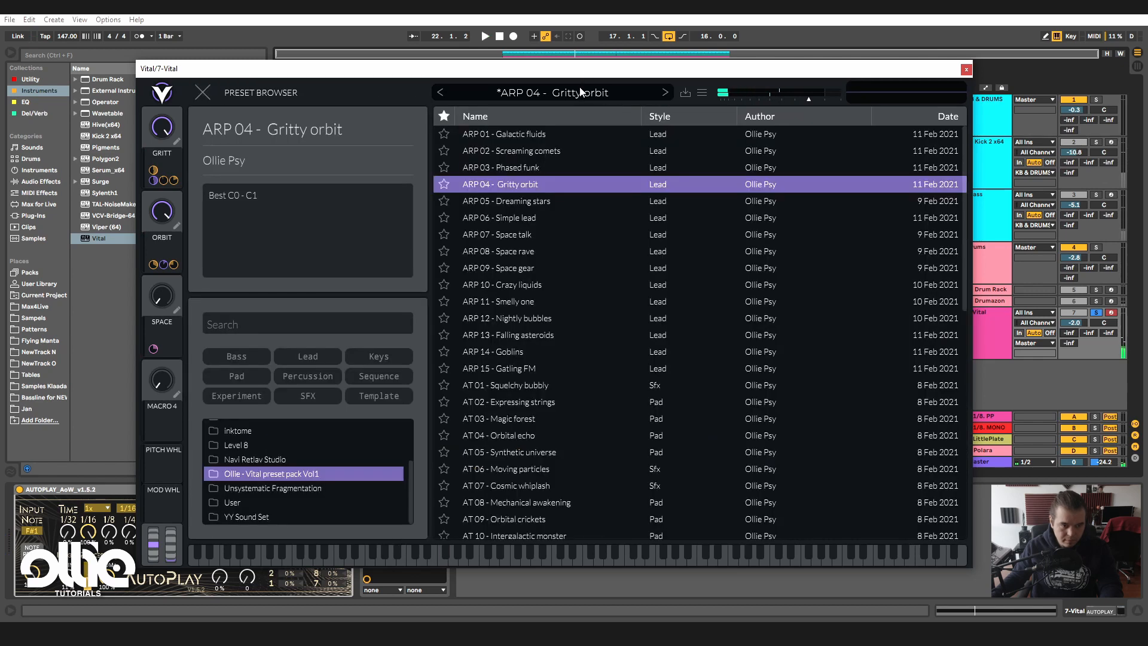
- Replay the loop and sweep Gritty orbit's ORBIT, GRITT and SPACE macros again with the preset browser open
{"action": "key", "text": "space"}
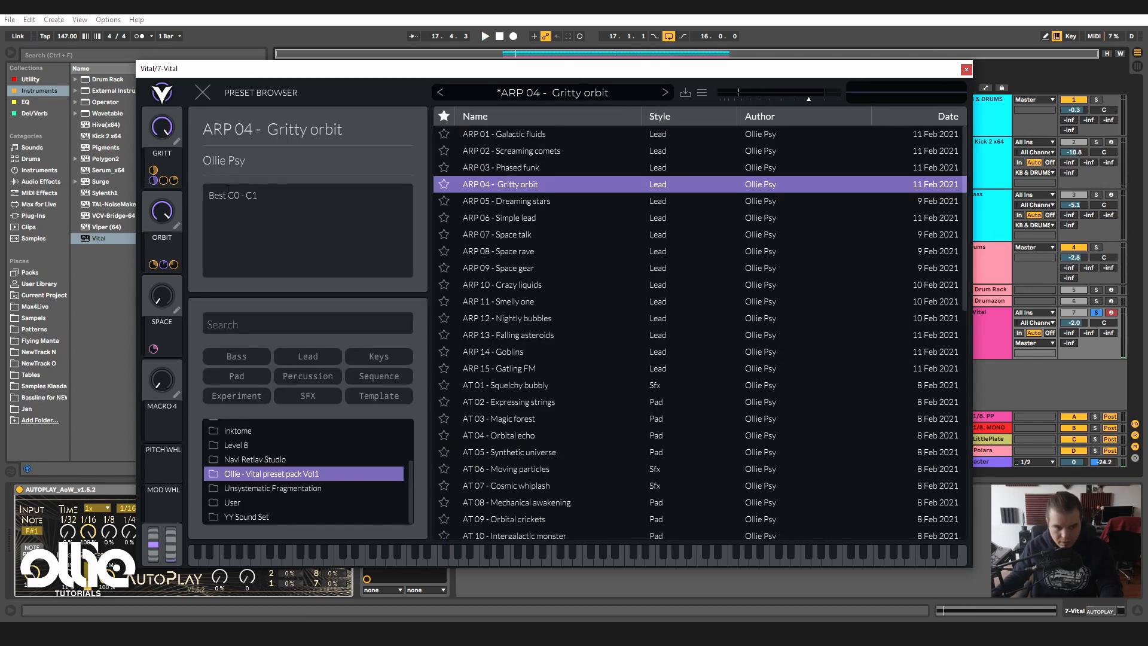
{"action": "left_click_drag", "start_coordinate": [147, 223], "coordinate": [116, 336]}
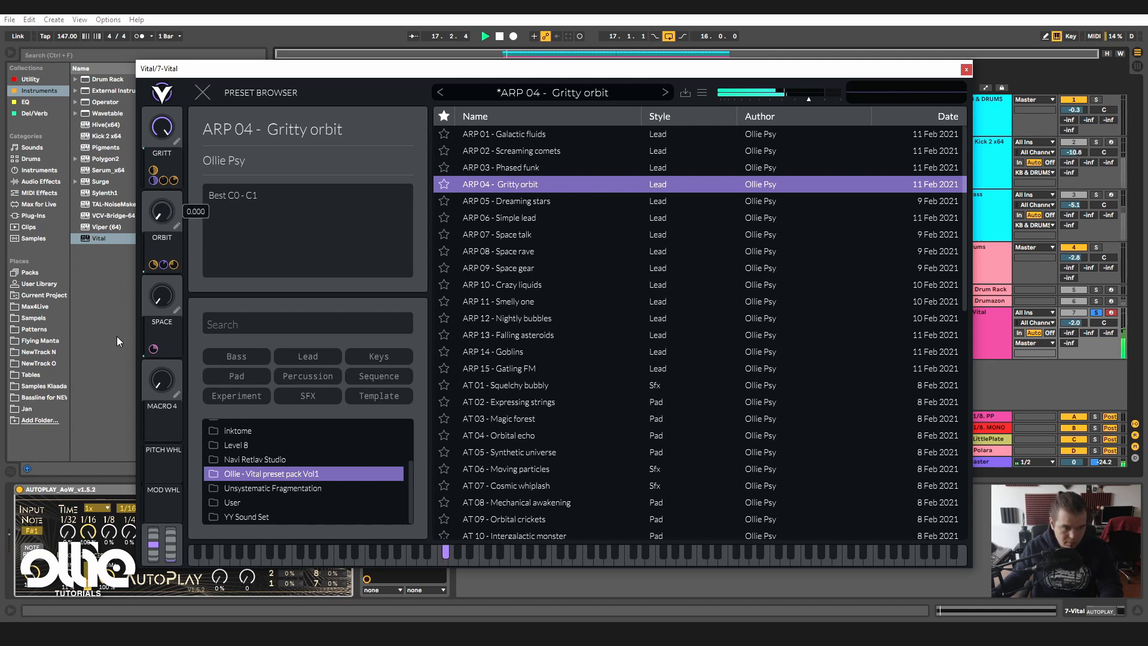
{"action": "left_click_drag", "start_coordinate": [160, 133], "coordinate": [169, 182]}
{"action": "left_click_drag", "start_coordinate": [167, 219], "coordinate": [171, 164]}
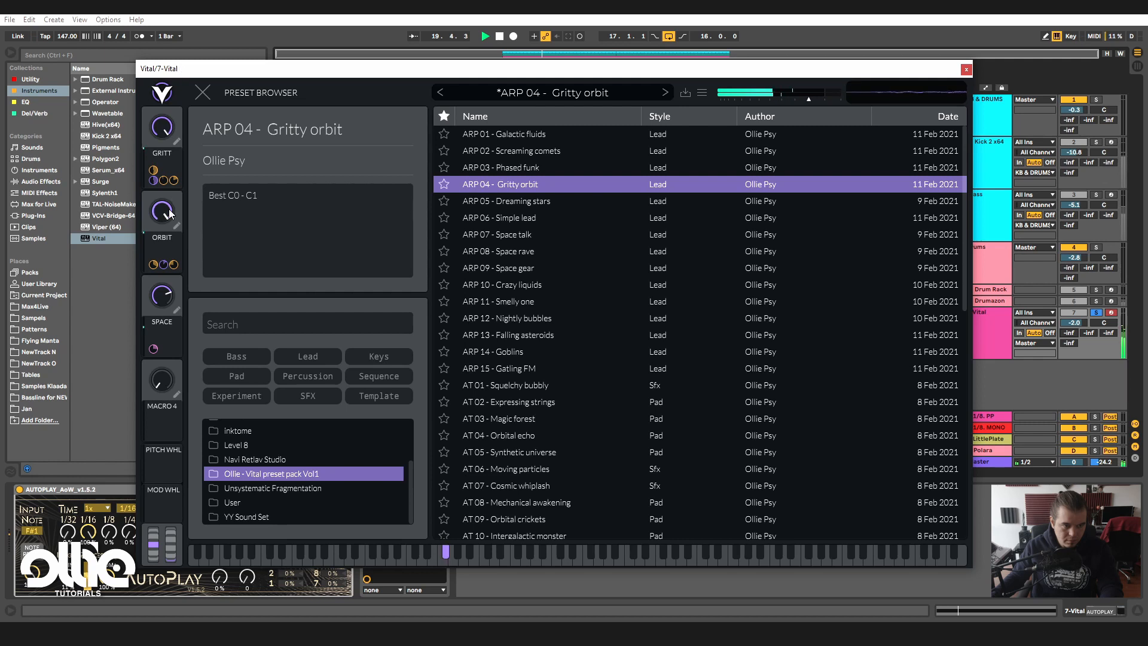
{"action": "left_click_drag", "start_coordinate": [167, 306], "coordinate": [165, 347]}
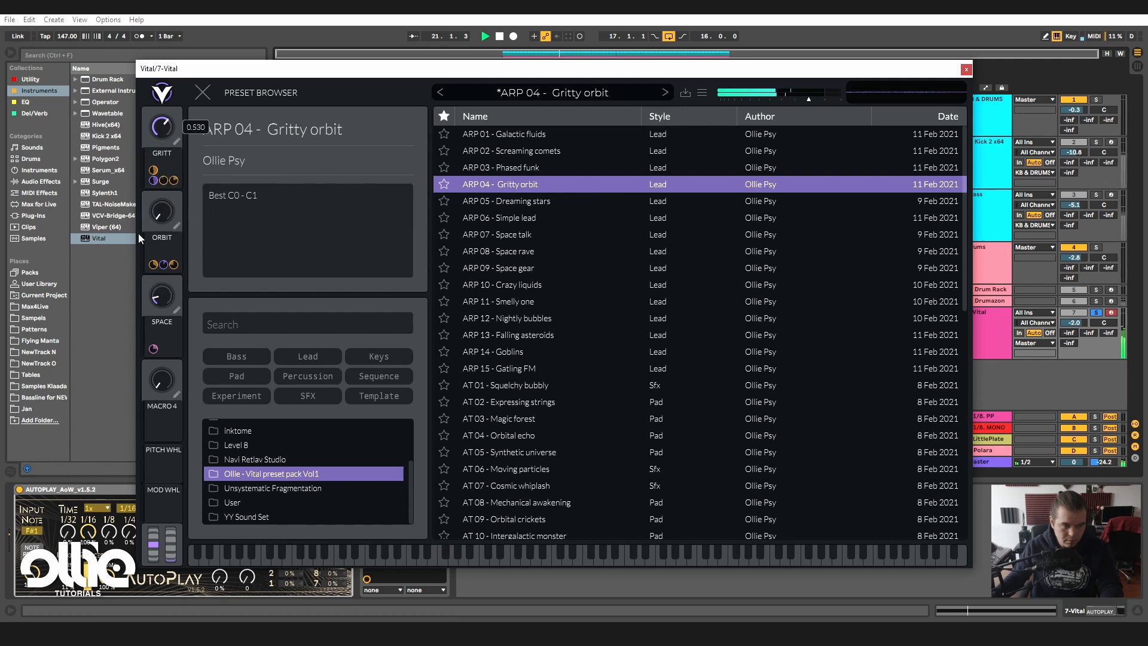
{"action": "left_click_drag", "start_coordinate": [165, 215], "coordinate": [243, 37]}
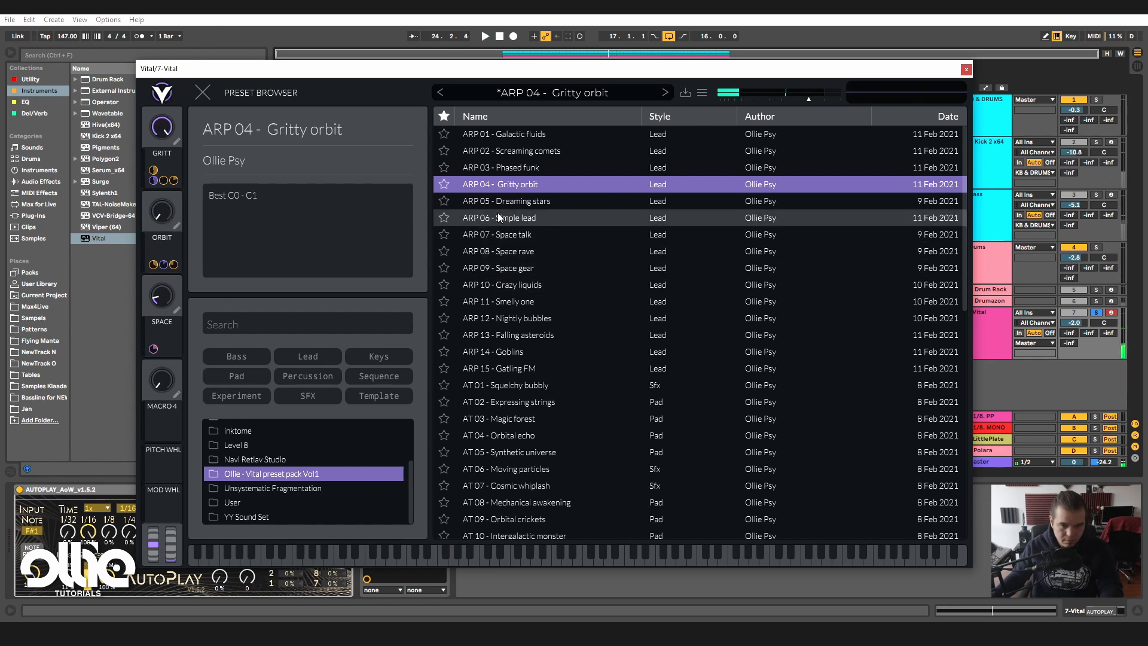
- Load the ARP 05 - Dreaming stars preset and return to the synth's voice view
{"action": "left_click", "coordinate": [514, 197]}
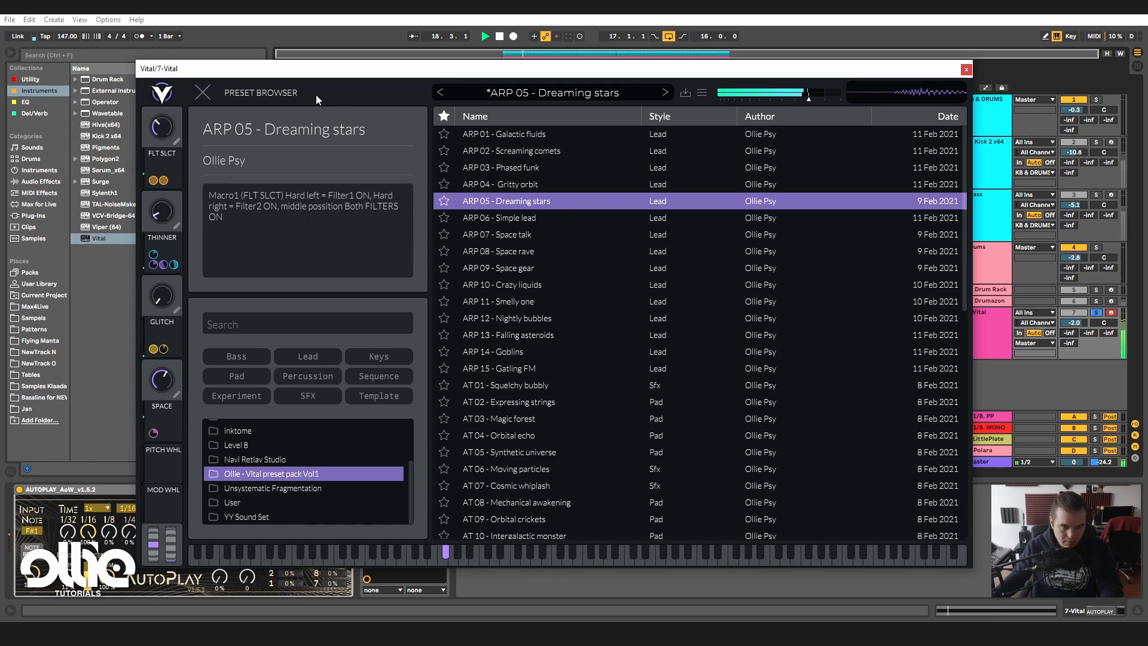
{"action": "left_click", "coordinate": [209, 95]}
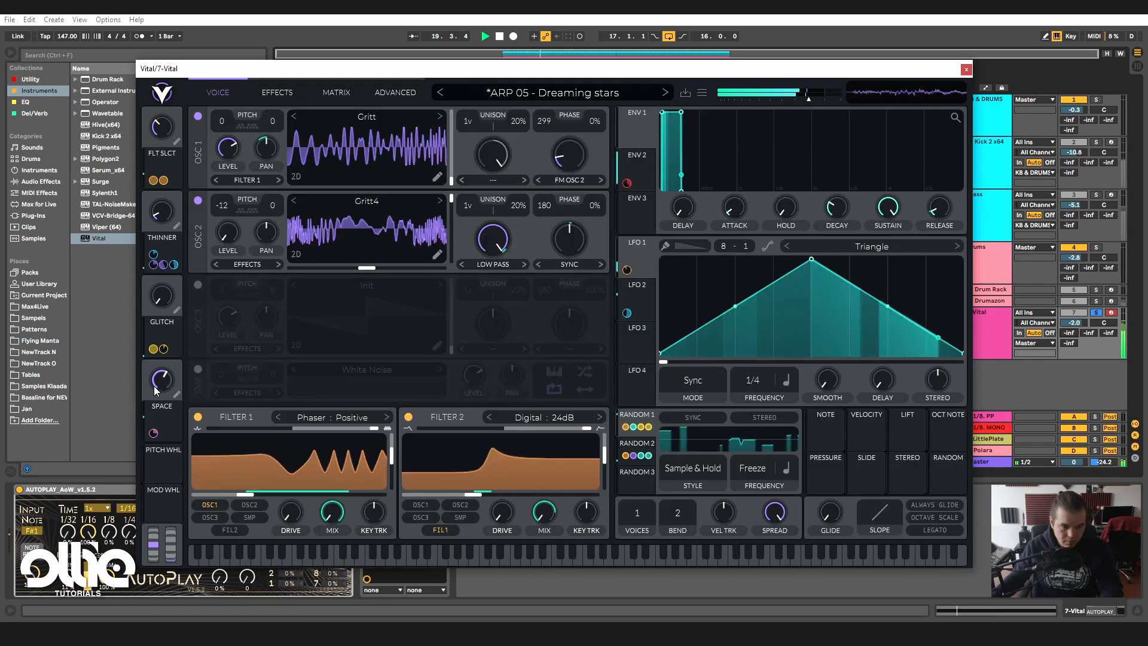
{"action": "mouse_move", "coordinate": [161, 379]}
- Sweep the GLITCH macro fully up and back down, and lower the Vital track's volume to -10.5 dB
{"action": "left_click_drag", "start_coordinate": [160, 296], "coordinate": [229, 162]}
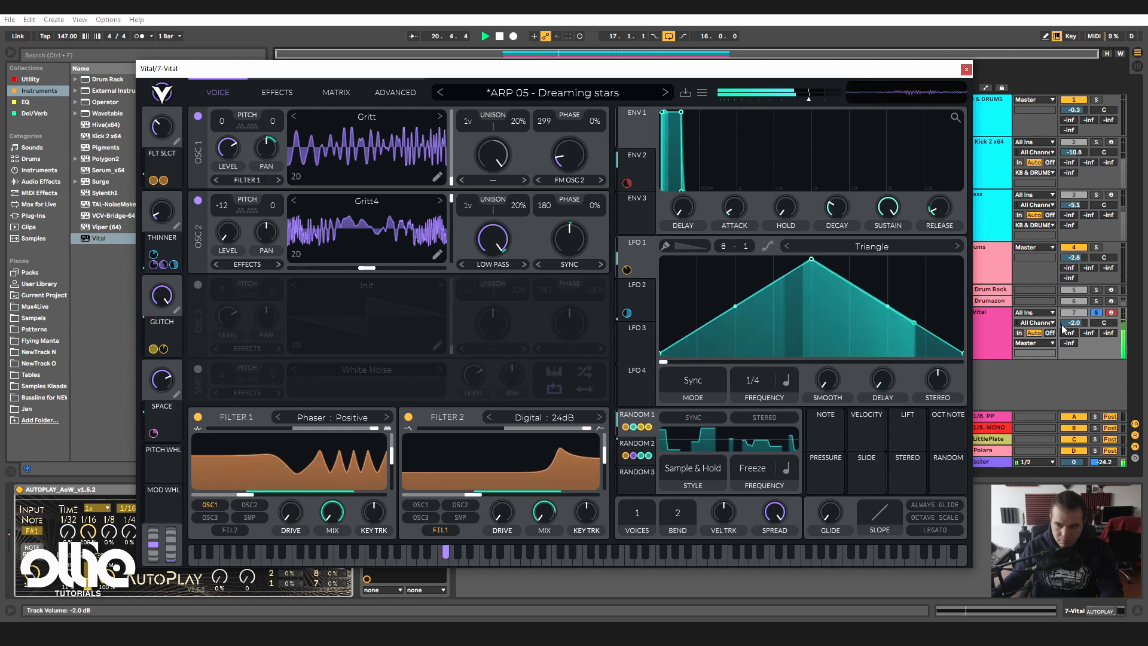
{"action": "left_click_drag", "start_coordinate": [1074, 323], "coordinate": [1073, 354]}
{"action": "left_click_drag", "start_coordinate": [162, 297], "coordinate": [141, 376]}
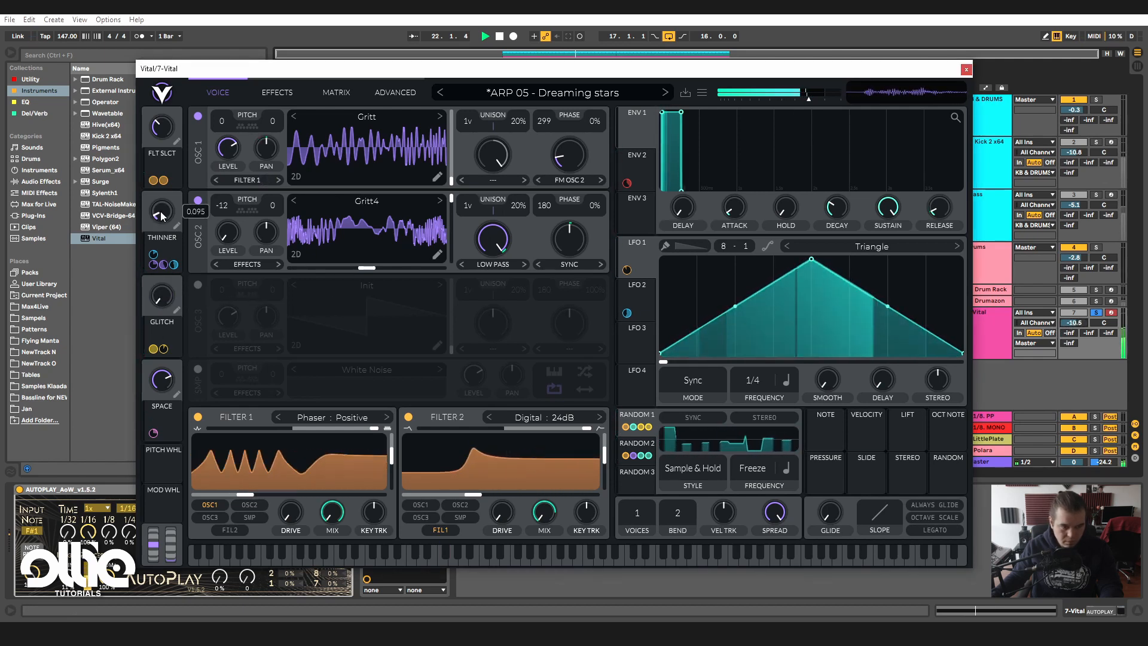
- Turn the THINNER macro fully up, sweep Dreaming stars' FLT SLCT and GLITCH macros, and stop playback
{"action": "left_click_drag", "start_coordinate": [160, 216], "coordinate": [265, 180]}
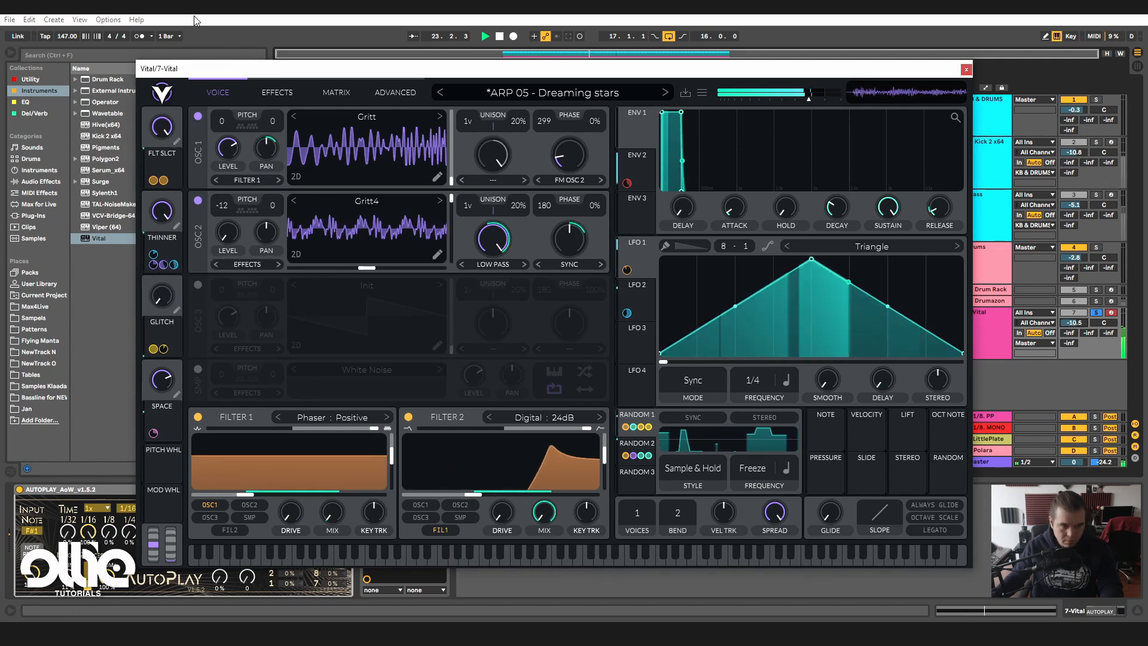
{"action": "left_click_drag", "start_coordinate": [157, 128], "coordinate": [164, 124]}
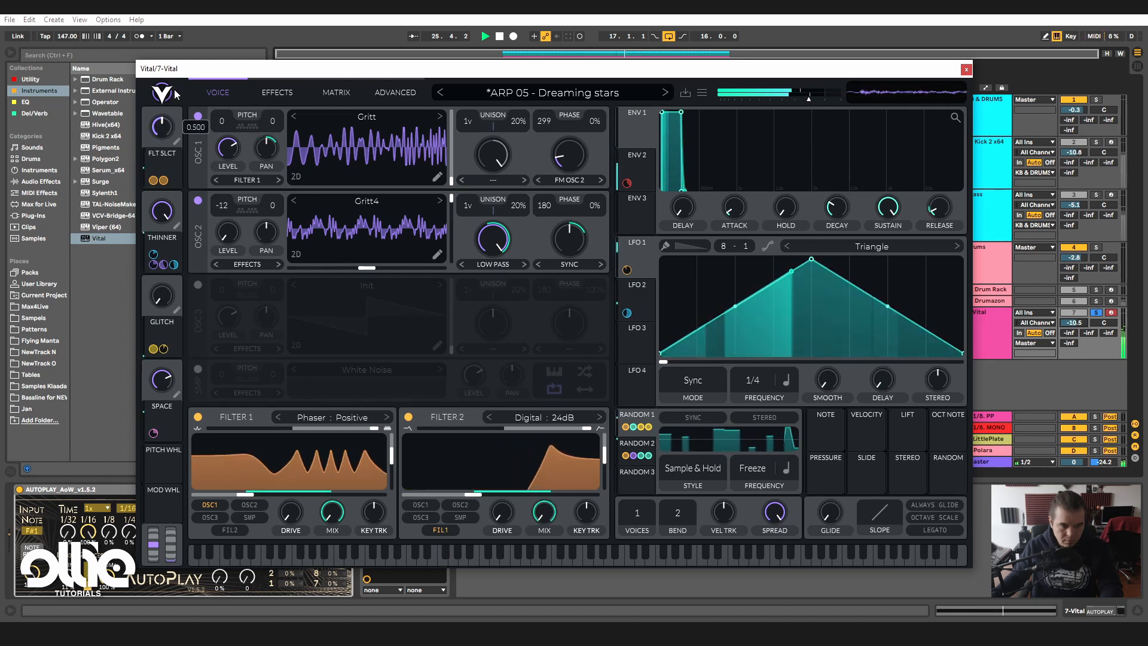
{"action": "left_click_drag", "start_coordinate": [167, 303], "coordinate": [185, 192]}
{"action": "key", "text": "space"}
- Check the preset's FLT SLCT description and compare the filter states with that macro fully up and at its middle position
{"action": "left_click", "coordinate": [534, 96]}
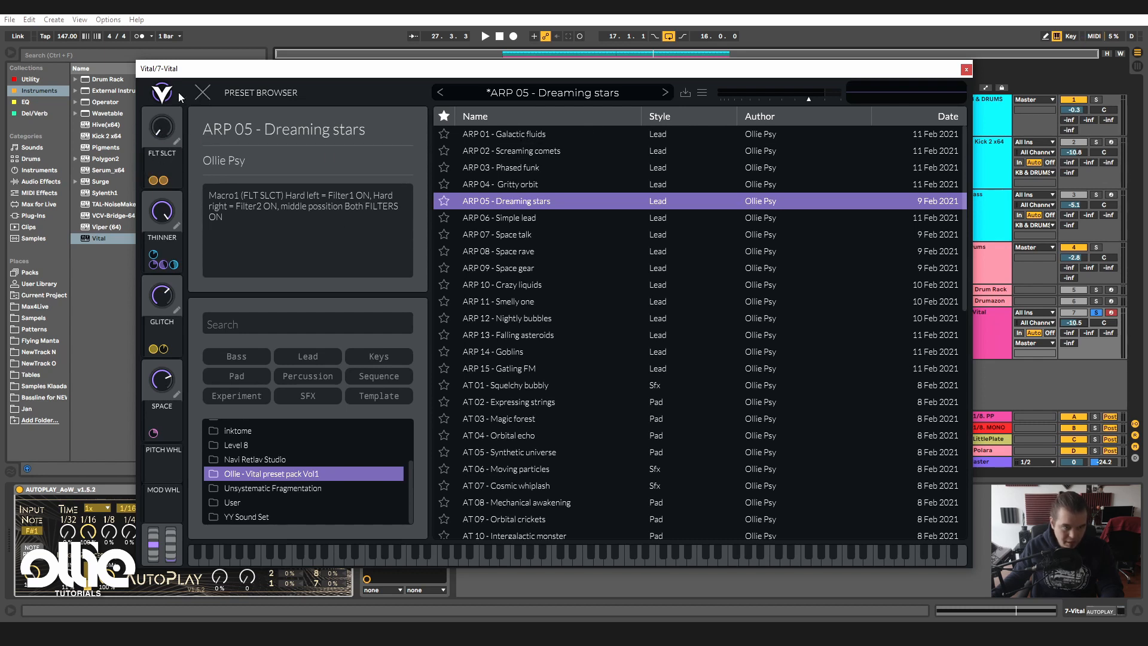
{"action": "left_click", "coordinate": [202, 92]}
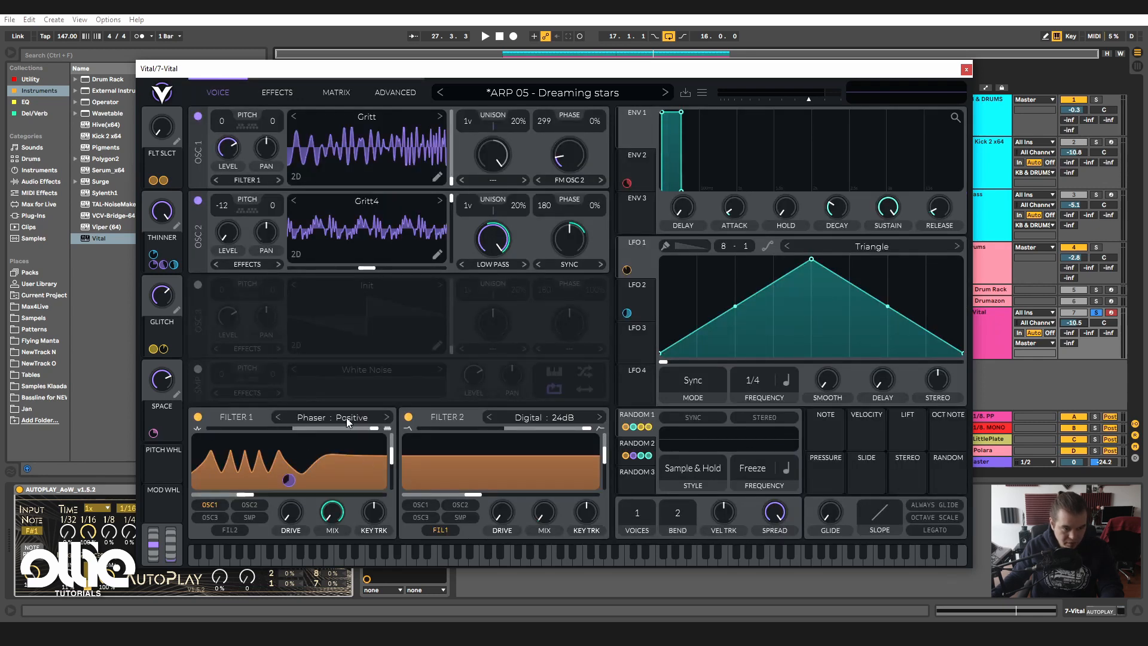
{"action": "left_click_drag", "start_coordinate": [160, 135], "coordinate": [162, 48]}
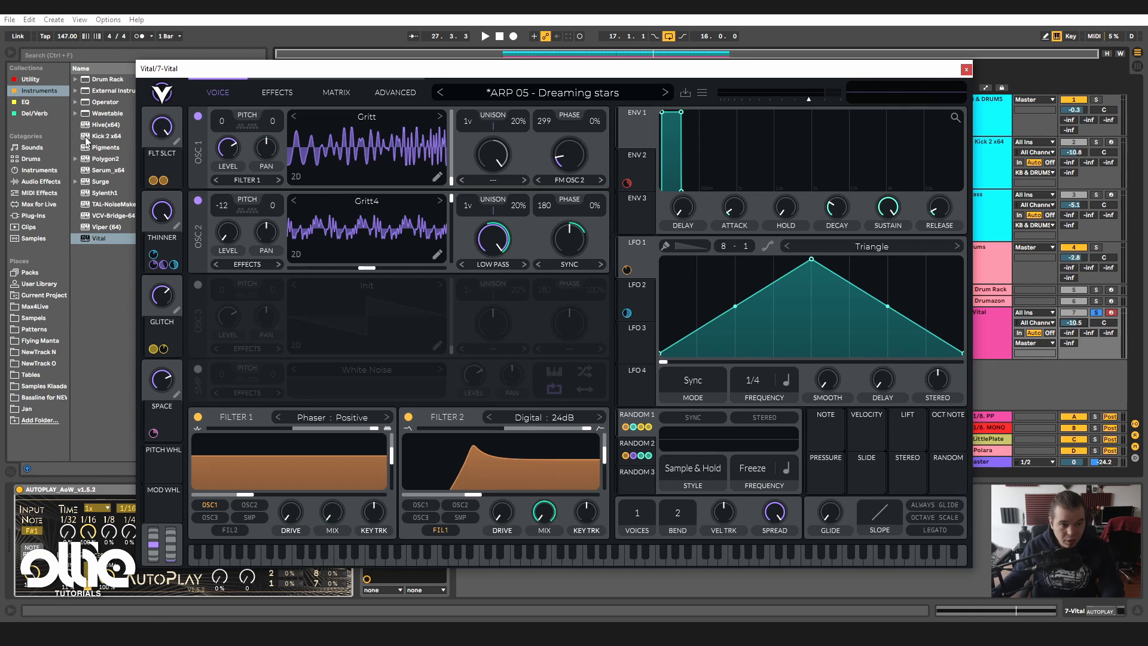
{"action": "left_click_drag", "start_coordinate": [160, 153], "coordinate": [160, 189]}
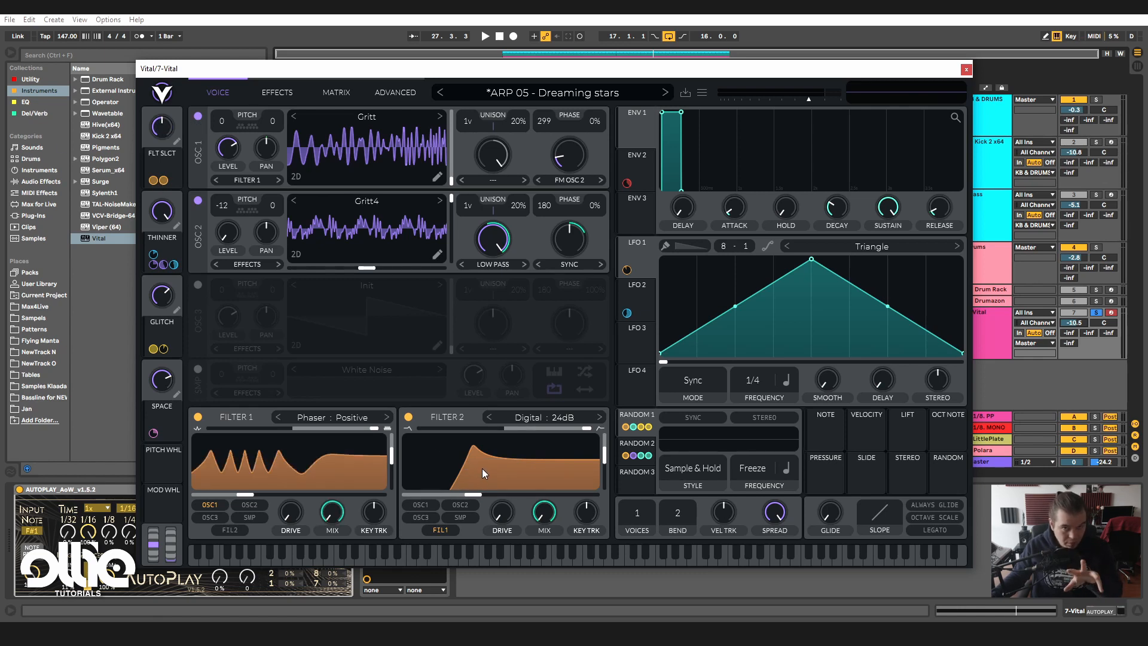
- Replay the loop and audition Dreaming stars by sweeping its FLT SLCT, THINNER, GLITCH and SPACE macros
{"action": "key", "text": "space"}
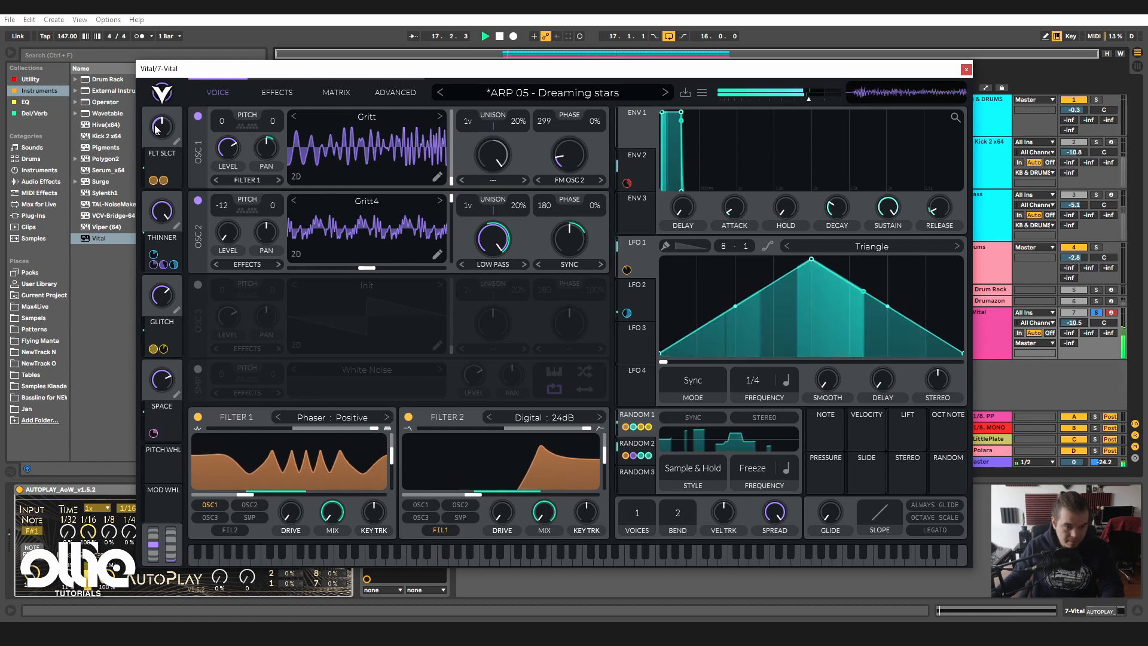
{"action": "left_click_drag", "start_coordinate": [173, 125], "coordinate": [152, 337]}
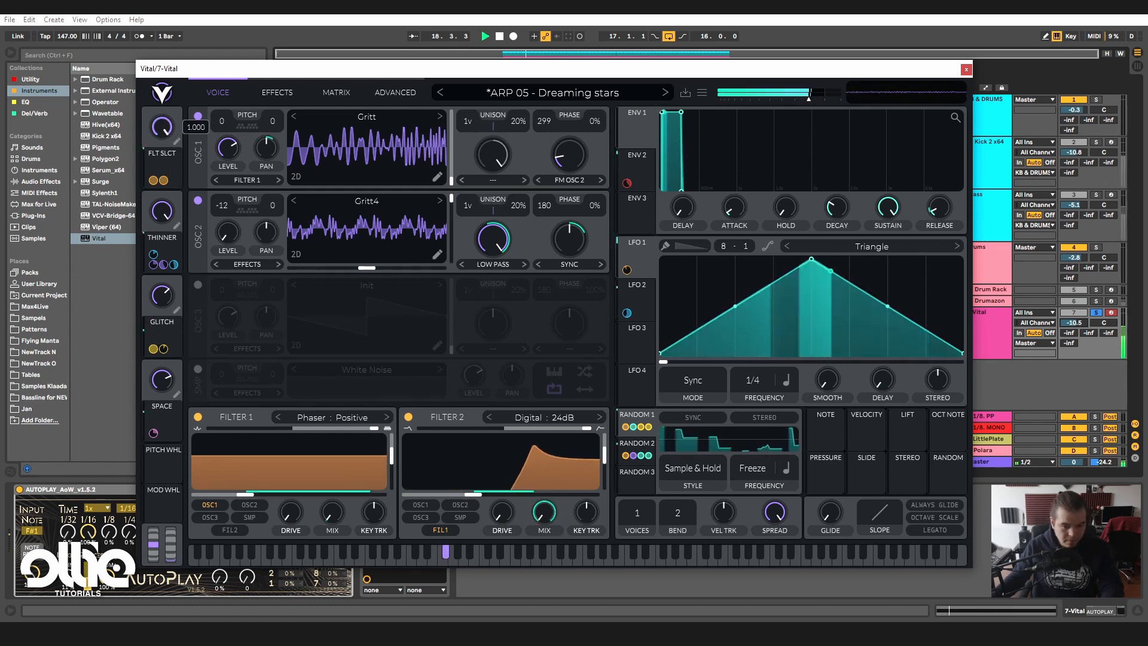
{"action": "left_click_drag", "start_coordinate": [162, 211], "coordinate": [77, 444]}
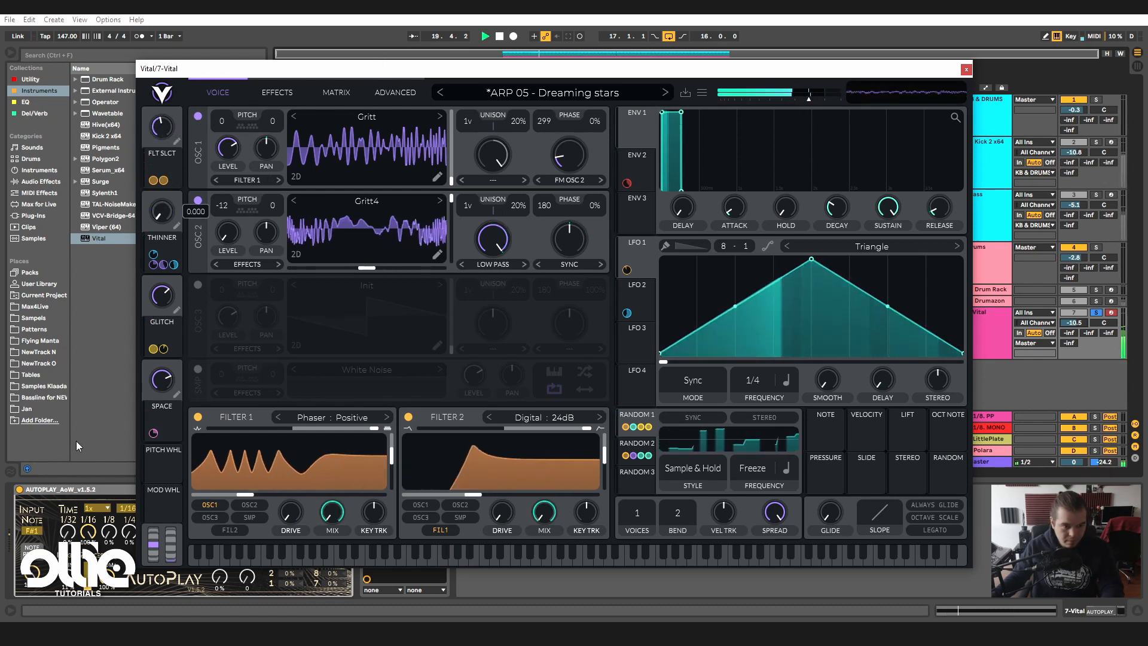
{"action": "left_click_drag", "start_coordinate": [162, 296], "coordinate": [184, 142]}
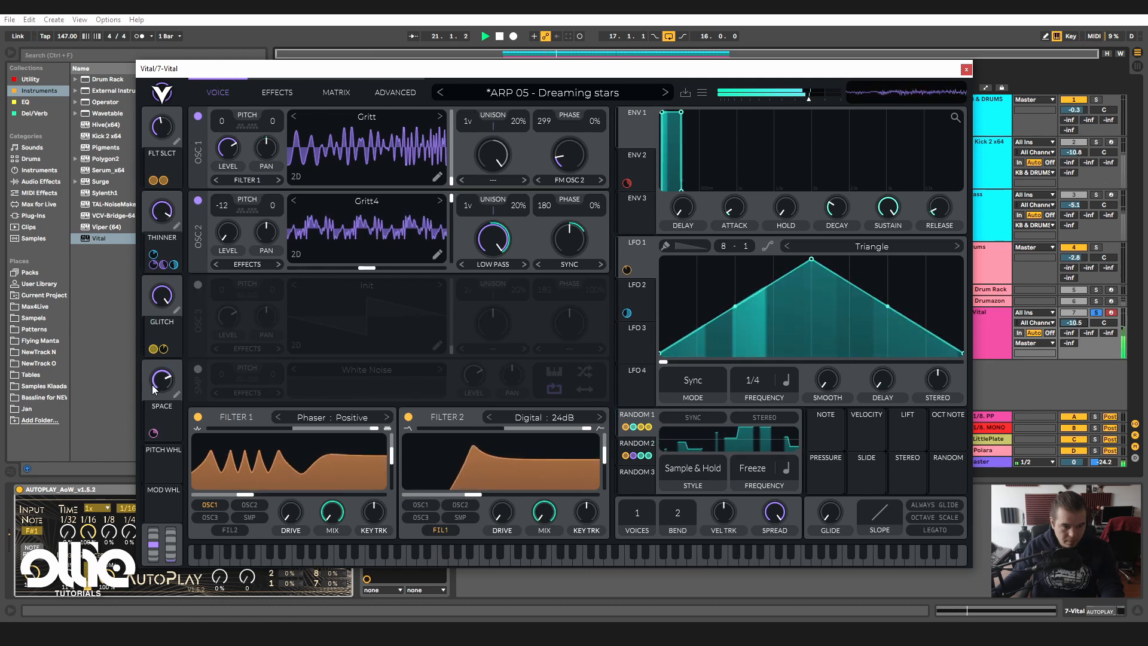
{"action": "left_click_drag", "start_coordinate": [162, 380], "coordinate": [176, 342]}
{"action": "left_click_drag", "start_coordinate": [162, 297], "coordinate": [171, 269]}
{"action": "left_click_drag", "start_coordinate": [162, 212], "coordinate": [183, 177]}
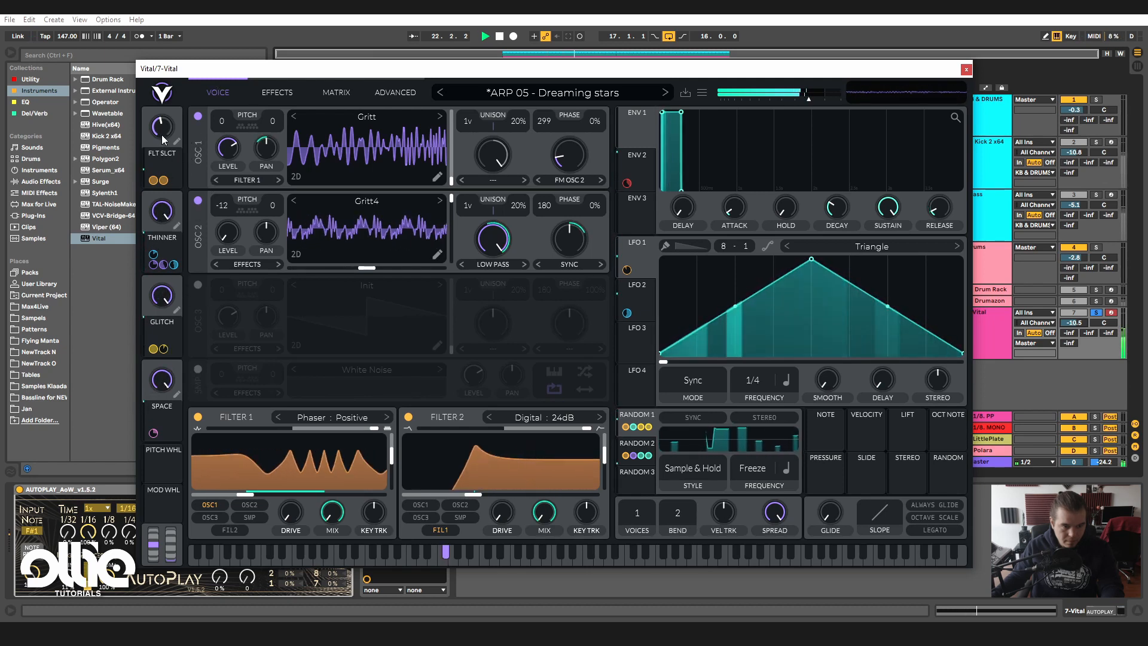
{"action": "left_click_drag", "start_coordinate": [162, 127], "coordinate": [147, 162]}
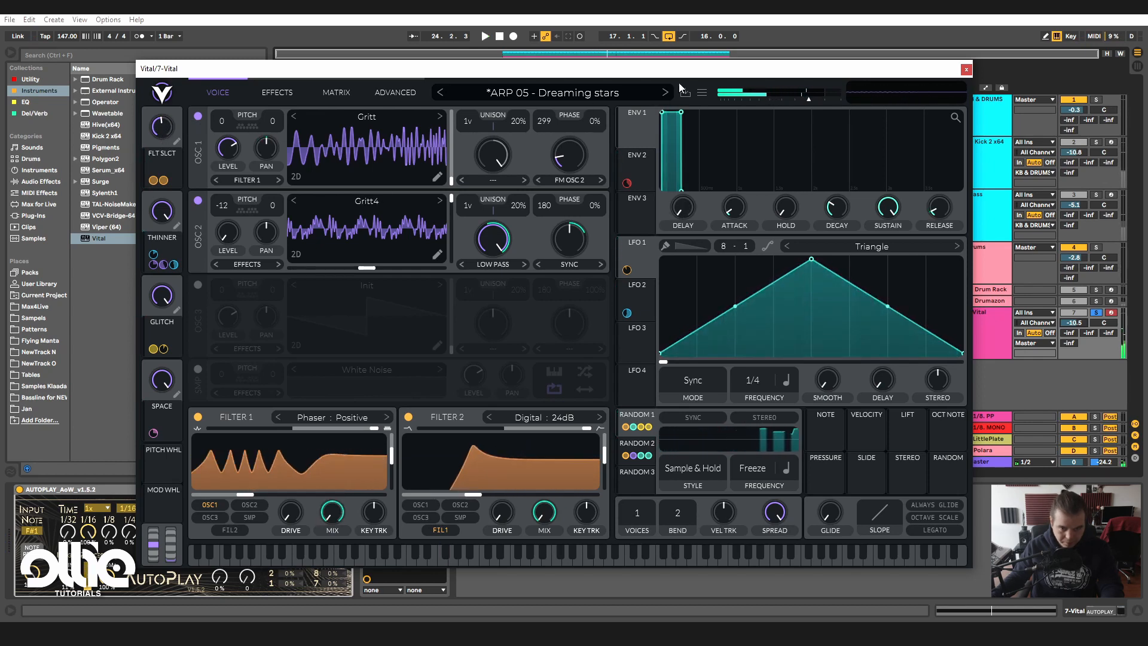
- Load the ARP 06 - Simple lead preset and audition its MOVEMENT, LEAD and SIMPLE macros
{"action": "left_click", "coordinate": [641, 94]}
{"action": "left_click", "coordinate": [512, 218]}
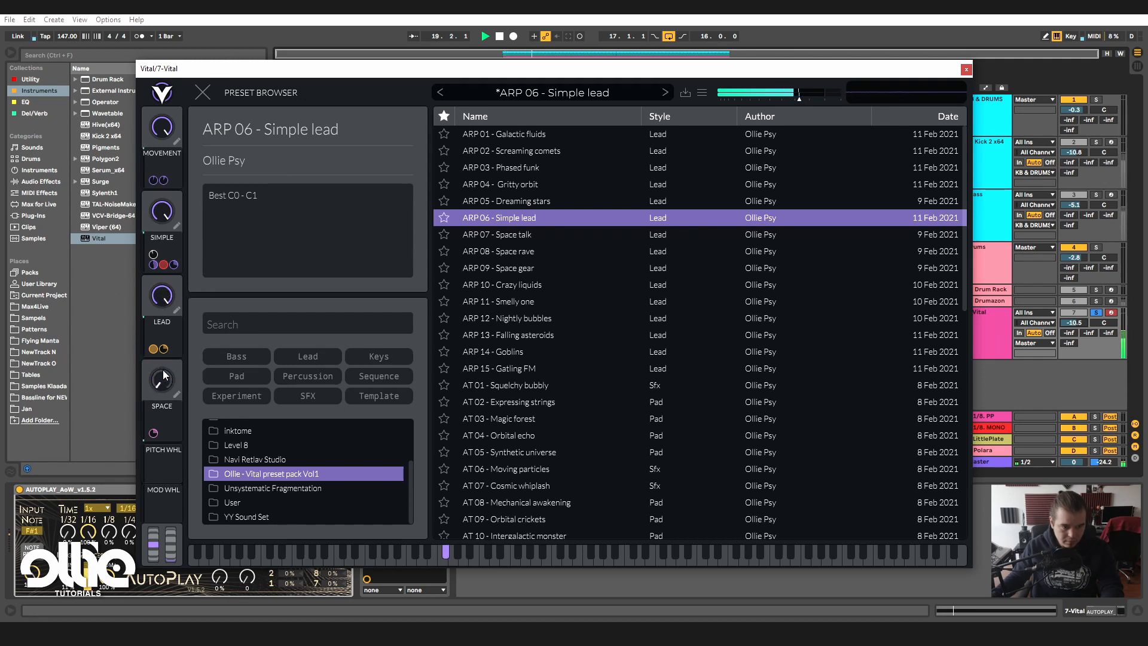
{"action": "double_click", "coordinate": [159, 143]}
{"action": "double_click", "coordinate": [169, 299]}
{"action": "left_click_drag", "start_coordinate": [162, 210], "coordinate": [190, 104]}
- Unsolo the Vital track and audition Simple lead within the full mix, sweeping its SPACE, LEAD, SIMPLE and MOVEMENT macros
{"action": "left_click", "coordinate": [1097, 313]}
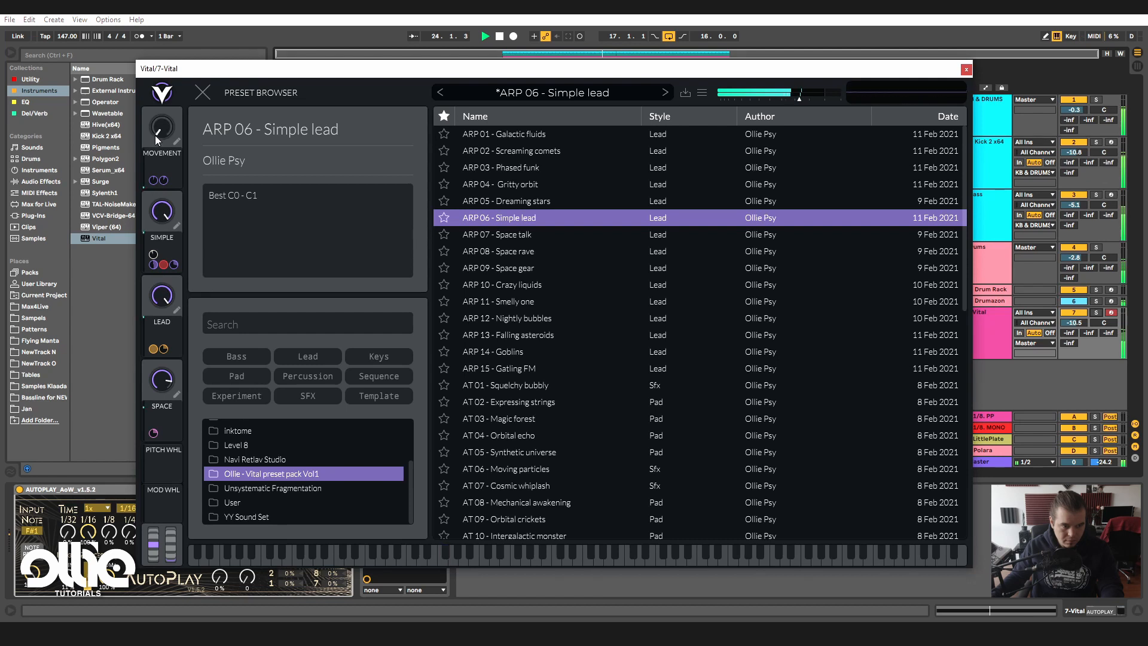
{"action": "left_click_drag", "start_coordinate": [159, 394], "coordinate": [159, 390]}
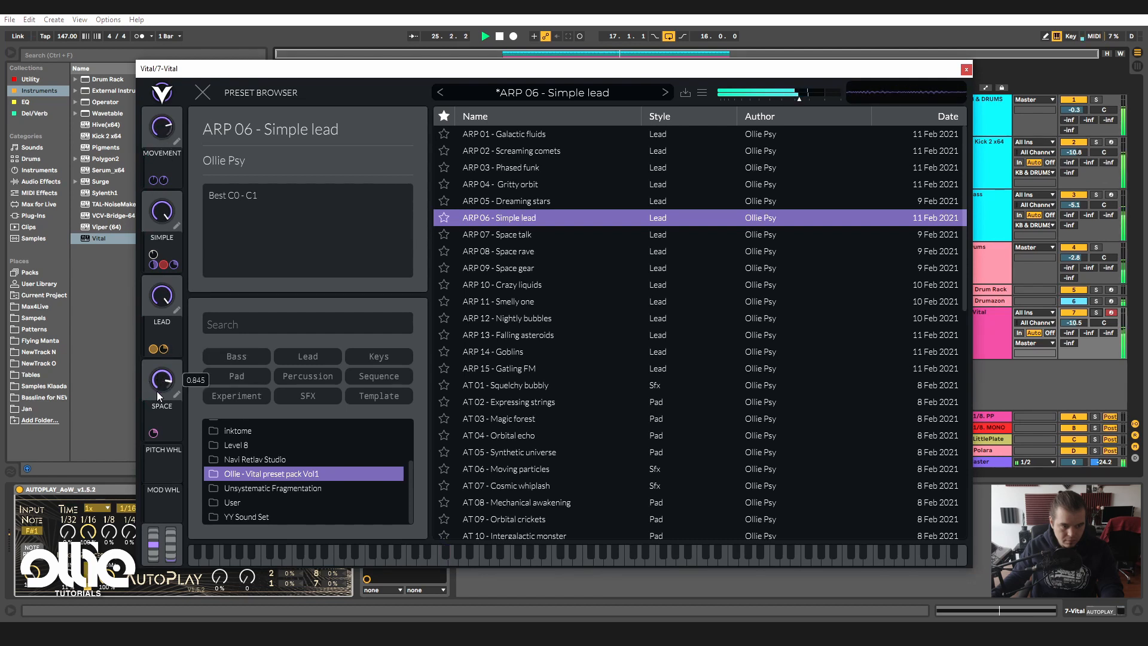
{"action": "left_click_drag", "start_coordinate": [160, 295], "coordinate": [157, 357]}
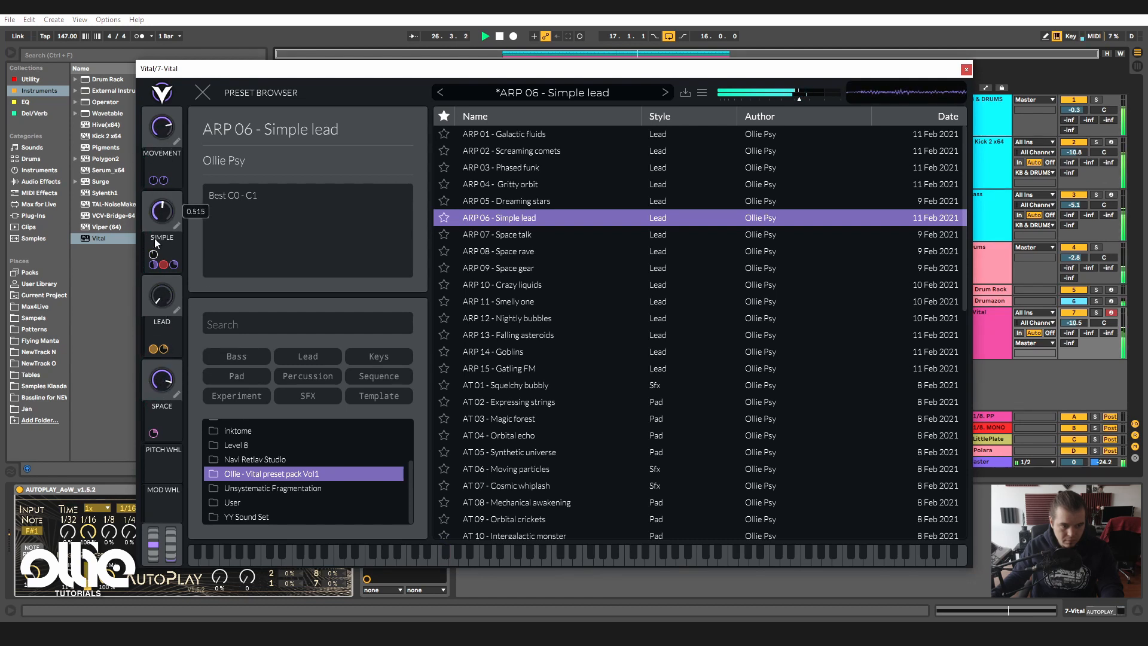
{"action": "left_click_drag", "start_coordinate": [165, 299], "coordinate": [167, 294]}
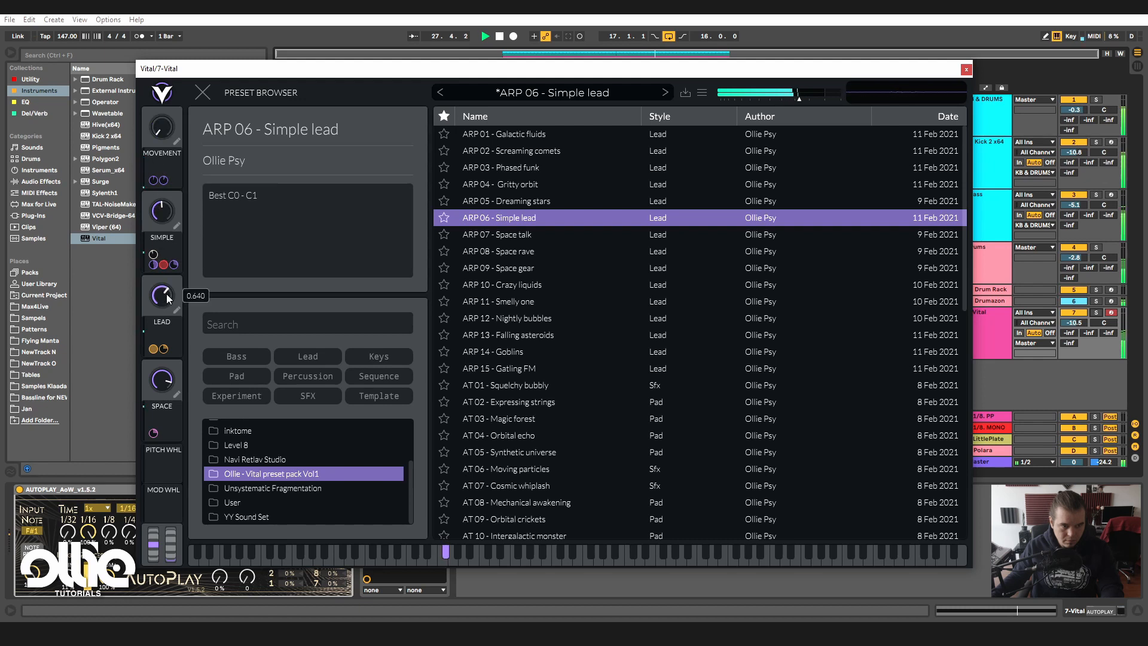
{"action": "left_click_drag", "start_coordinate": [168, 156], "coordinate": [196, 43]}
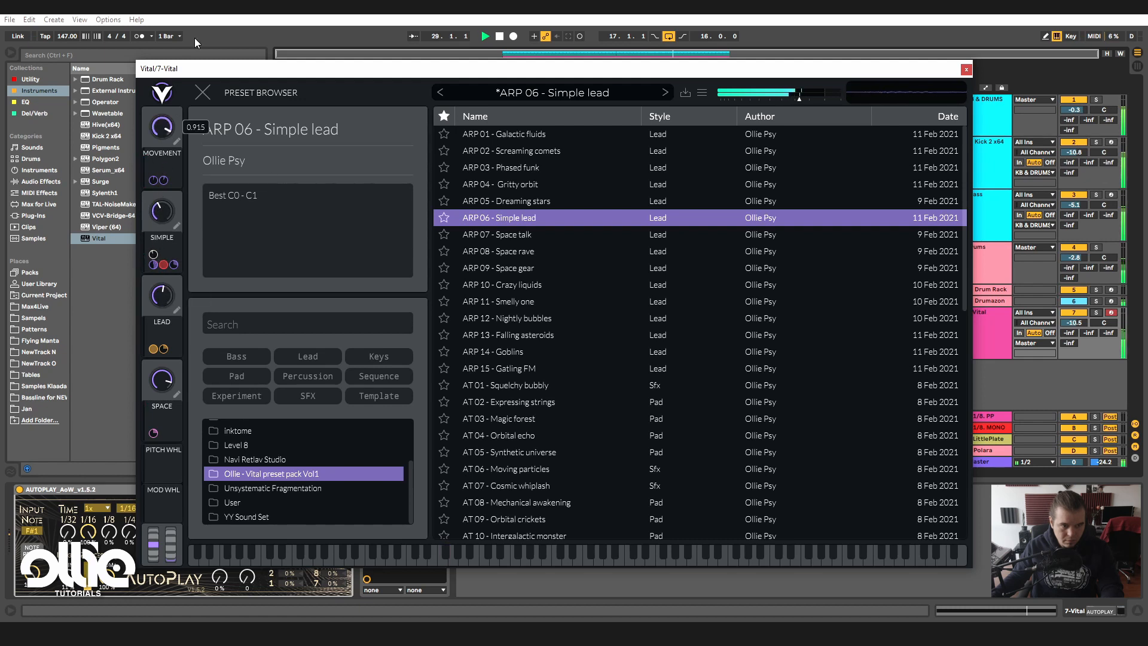
{"action": "left_click_drag", "start_coordinate": [164, 127], "coordinate": [170, 93]}
{"action": "mouse_move", "coordinate": [158, 208]}
{"action": "left_mouse_down"}
{"action": "mouse_move", "coordinate": [159, 221]}
{"action": "mouse_move", "coordinate": [161, 198]}
{"action": "left_mouse_up"}
{"action": "left_click_drag", "start_coordinate": [160, 290], "coordinate": [168, 279]}
{"action": "left_click_drag", "start_coordinate": [162, 299], "coordinate": [174, 277]}
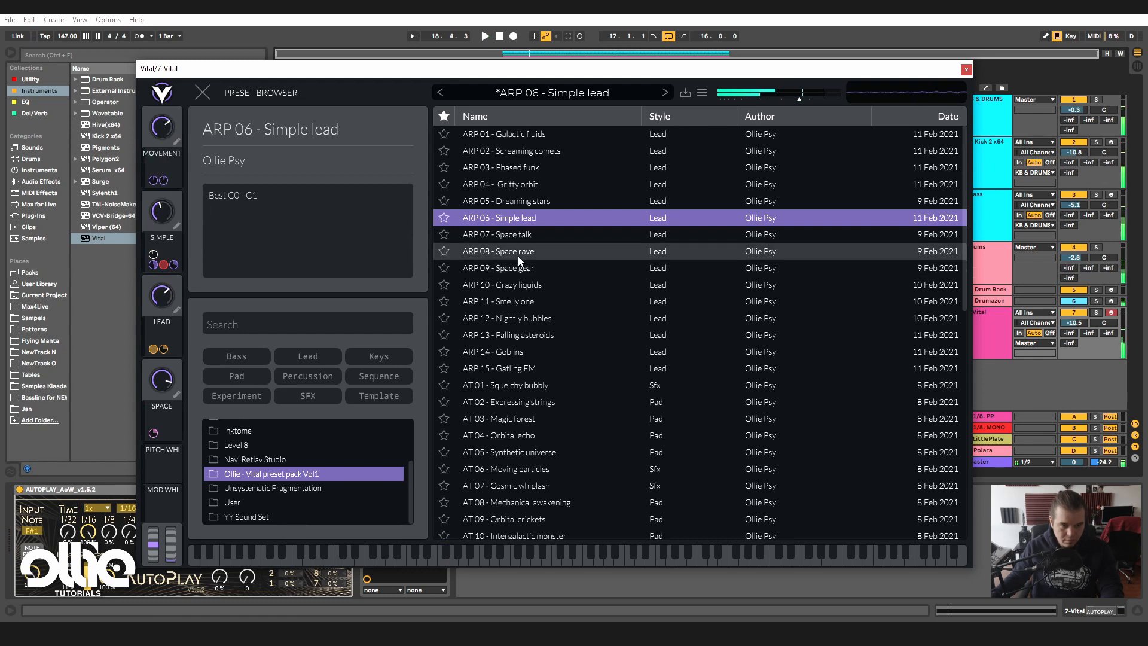
- Load the ARP 07 - Space talk preset and play it with the Vital track soloed
{"action": "left_click", "coordinate": [514, 235]}
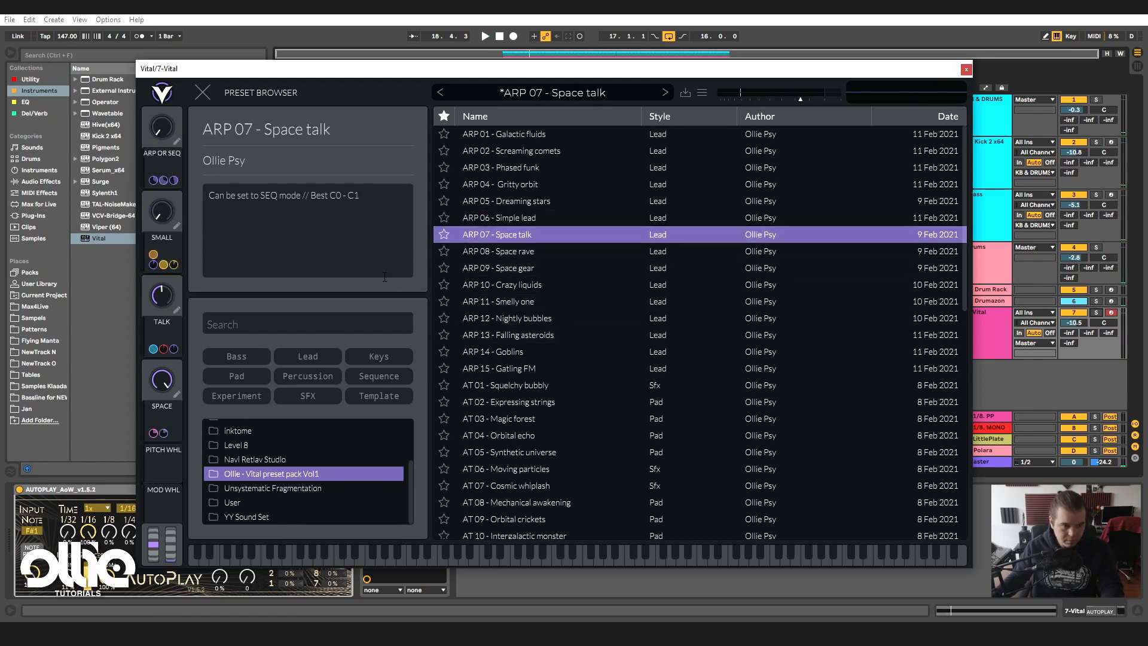
{"action": "left_click", "coordinate": [1098, 314]}
{"action": "key", "text": "space"}
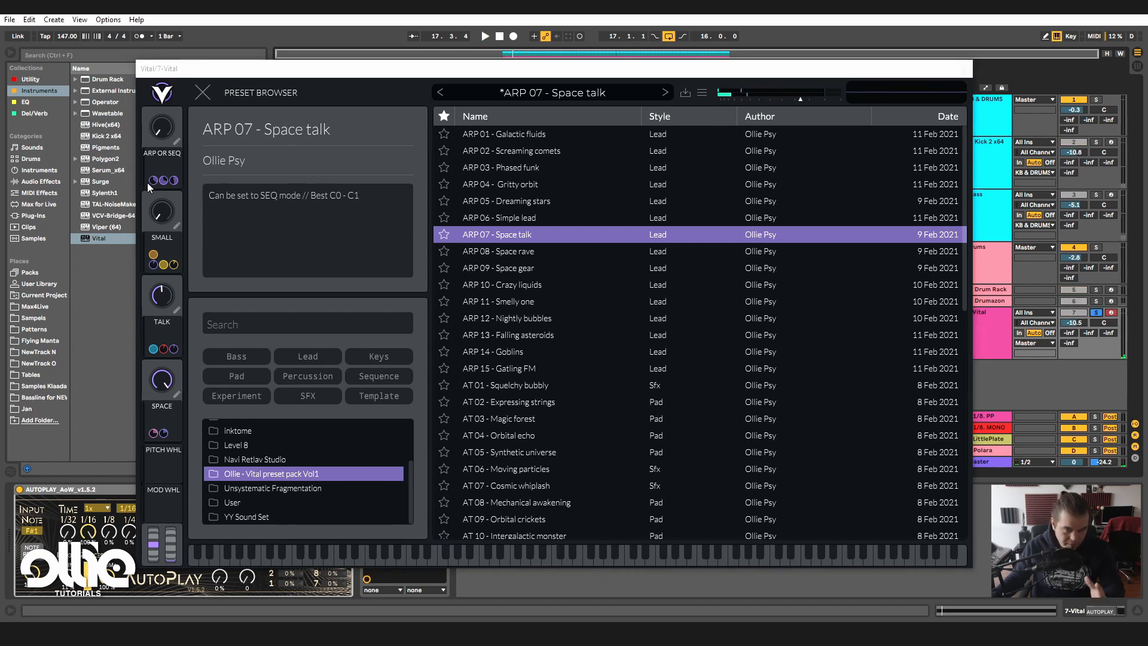
- Move the Vital window aside to uncover more of the AutoPlay device
{"action": "left_click", "coordinate": [159, 131]}
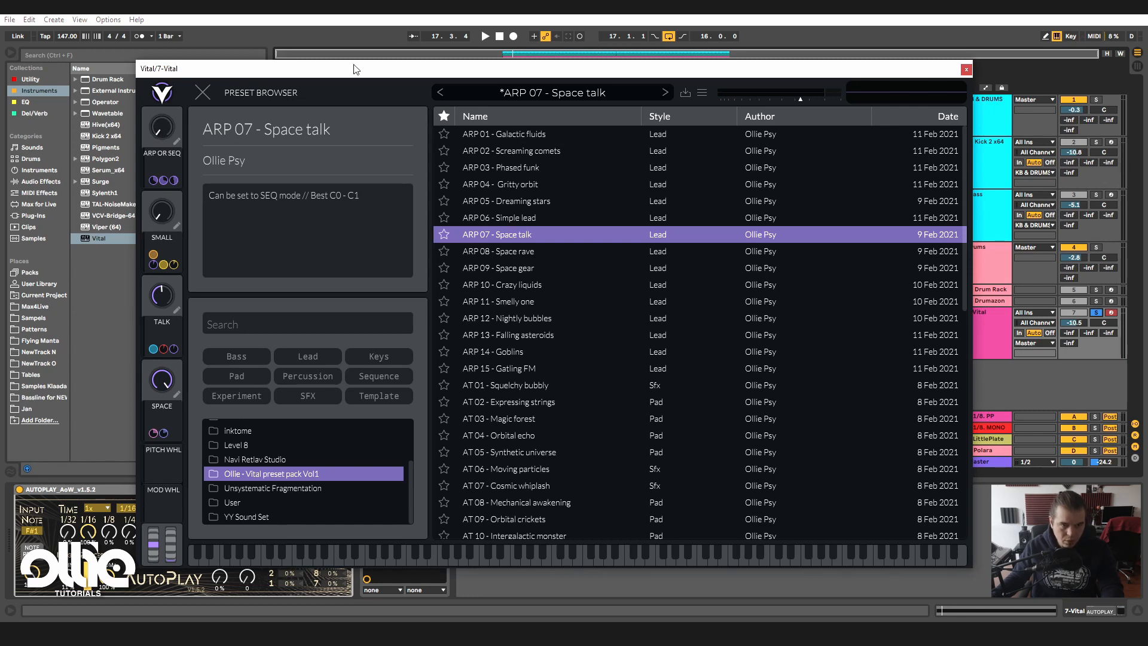
{"action": "left_click_drag", "start_coordinate": [353, 68], "coordinate": [463, 62]}
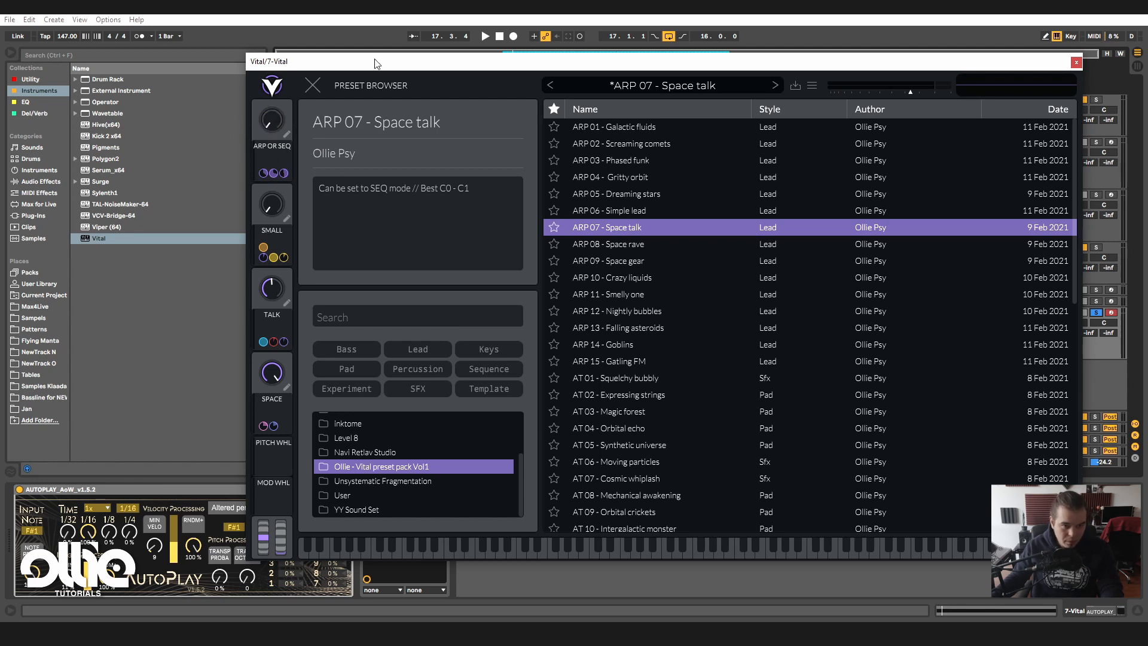
- Move the Vital window clear of the mixer, play Space talk, and set the Vital track's volume to -1.6 dB
{"action": "left_click_drag", "start_coordinate": [377, 64], "coordinate": [295, 65]}
{"action": "key", "text": "space"}
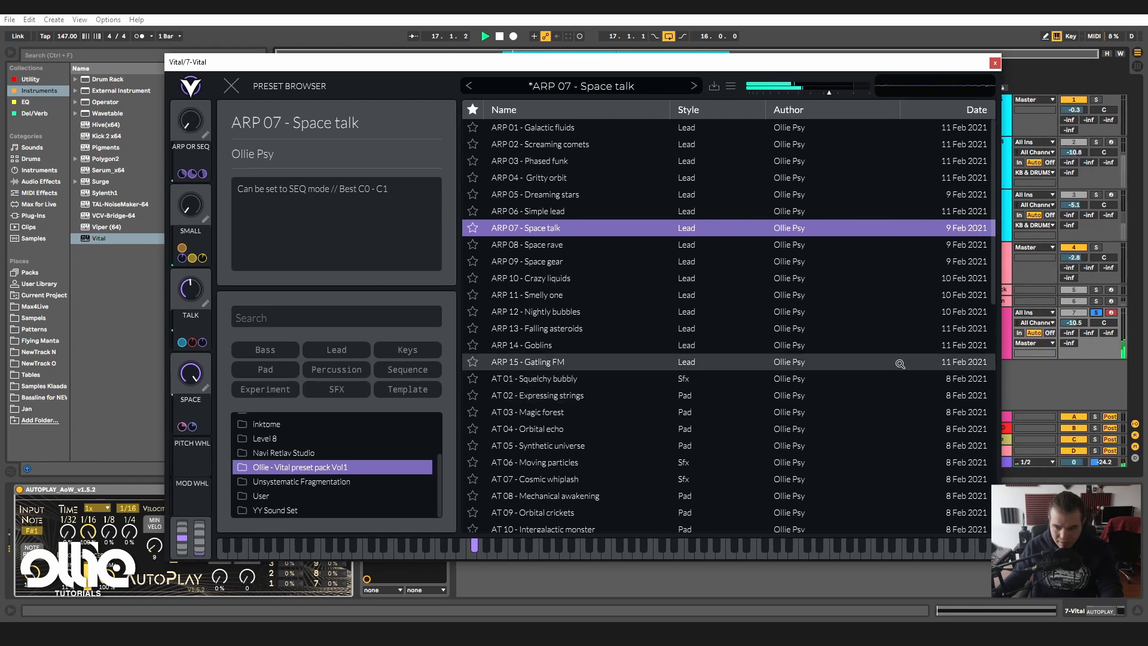
{"action": "left_click_drag", "start_coordinate": [1074, 323], "coordinate": [1074, 302]}
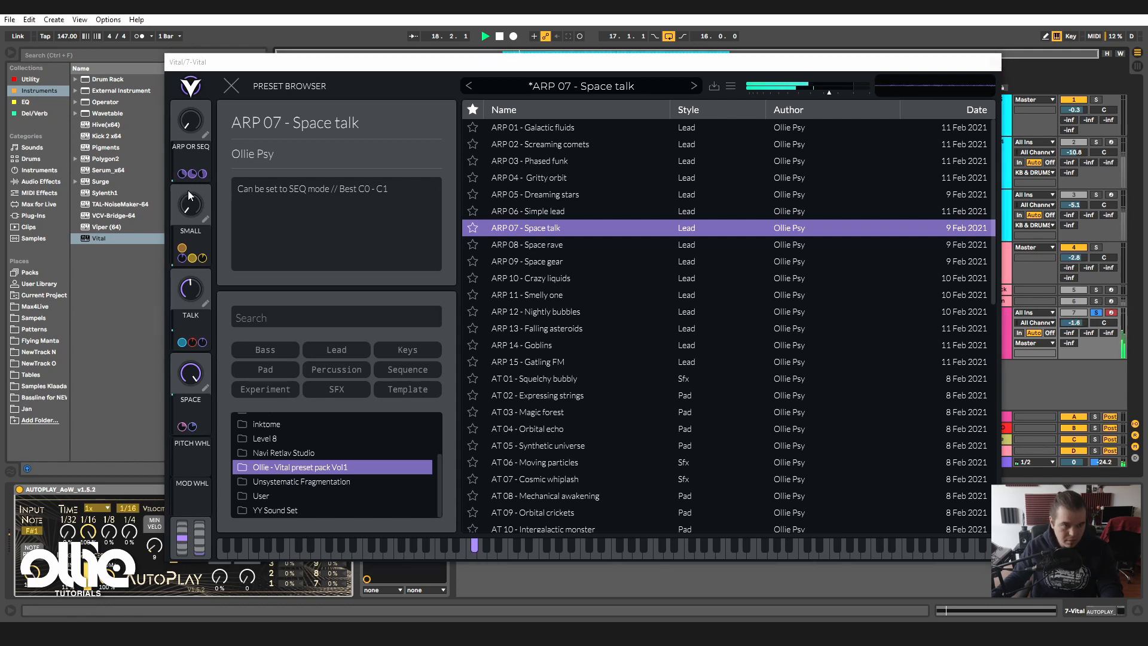
- Audition Space talk by sweeping its SMALL, TALK and SPACE macros during playback
{"action": "left_click_drag", "start_coordinate": [199, 187], "coordinate": [192, 239]}
{"action": "left_click_drag", "start_coordinate": [187, 303], "coordinate": [208, 243]}
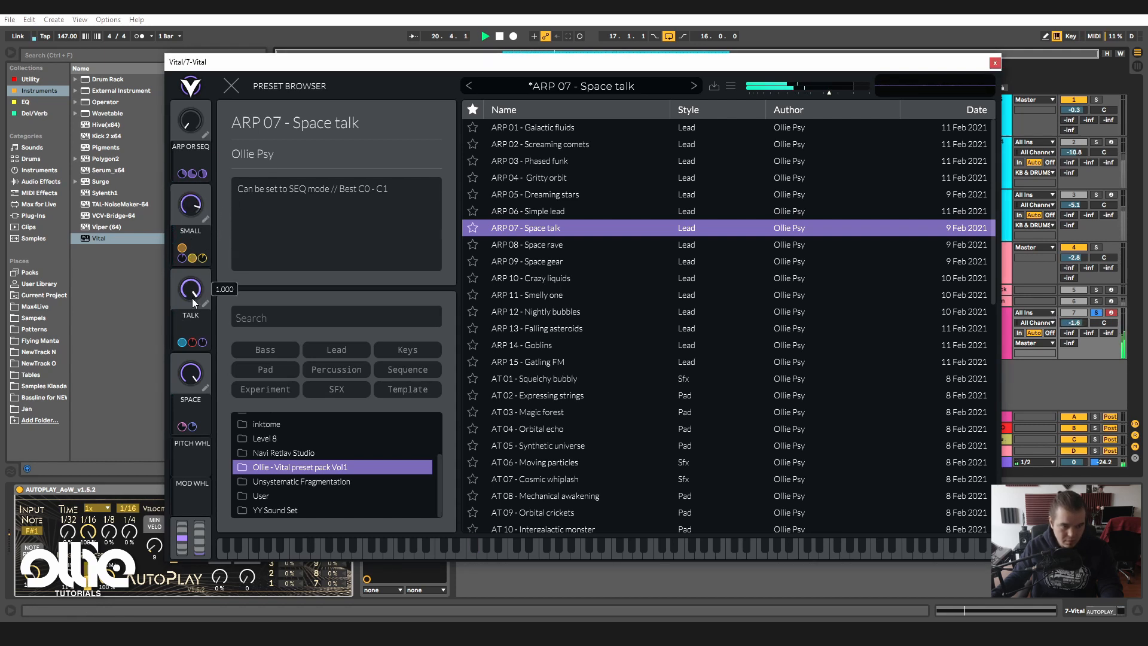
{"action": "left_click_drag", "start_coordinate": [176, 390], "coordinate": [189, 406]}
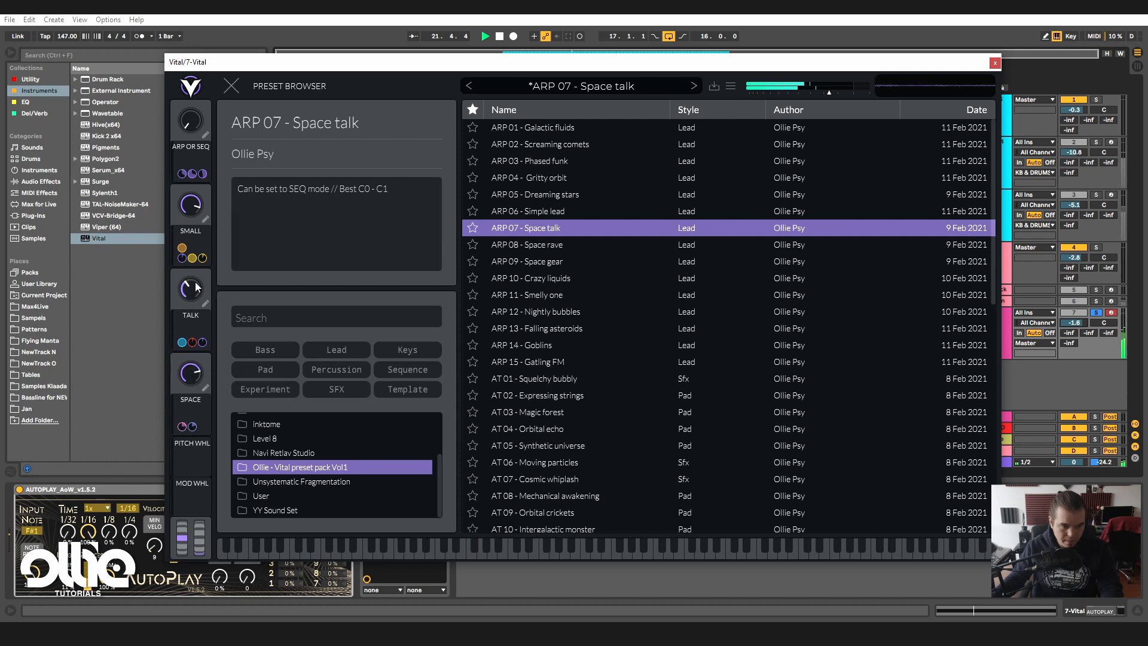
{"action": "left_click_drag", "start_coordinate": [187, 287], "coordinate": [197, 235]}
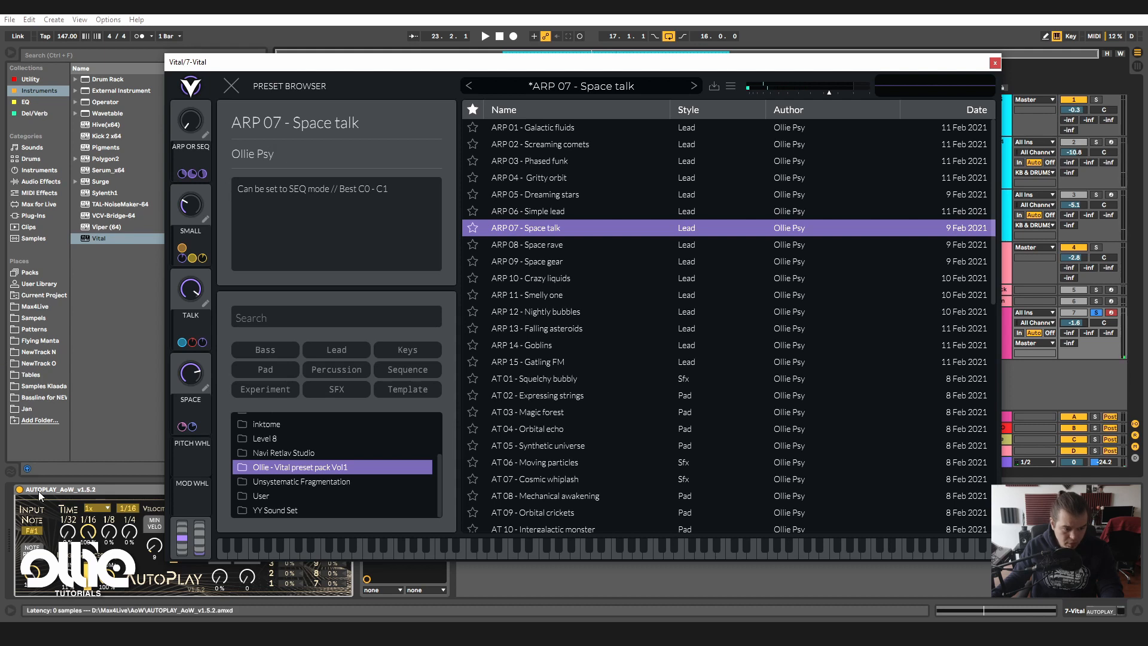
- Turn off AutoPlay, raise the ARP OR SEQ macro to full, and play Space talk's sequence with the synth's Voice page showing
{"action": "left_click", "coordinate": [20, 490]}
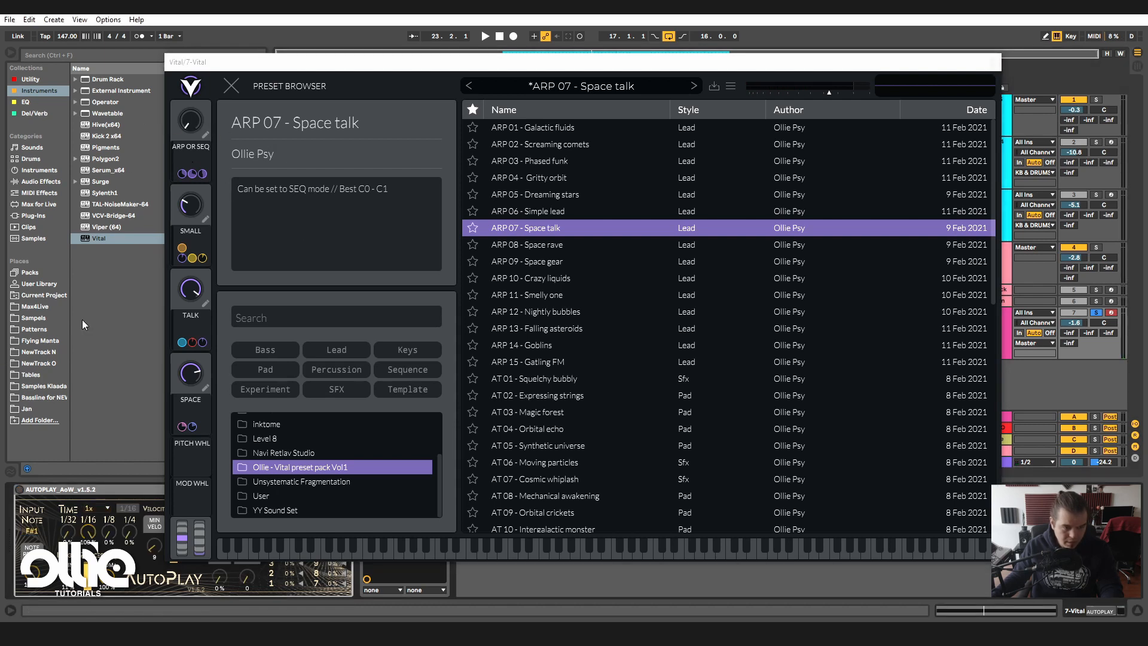
{"action": "left_click_drag", "start_coordinate": [196, 119], "coordinate": [197, 48]}
{"action": "key", "text": "space"}
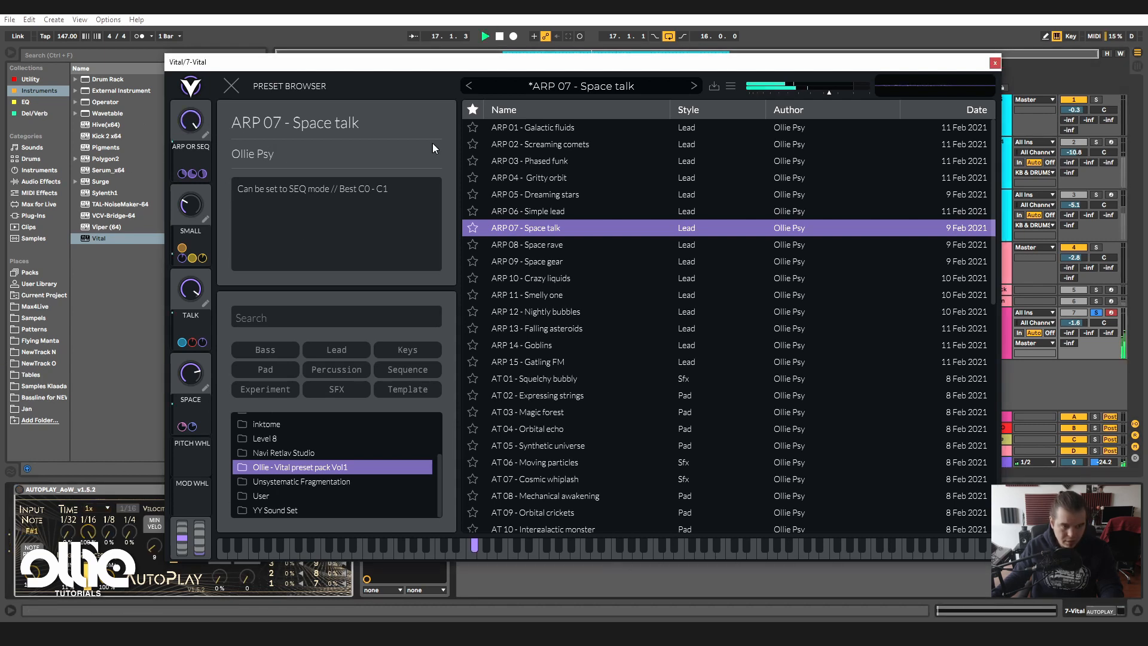
{"action": "left_click", "coordinate": [231, 85]}
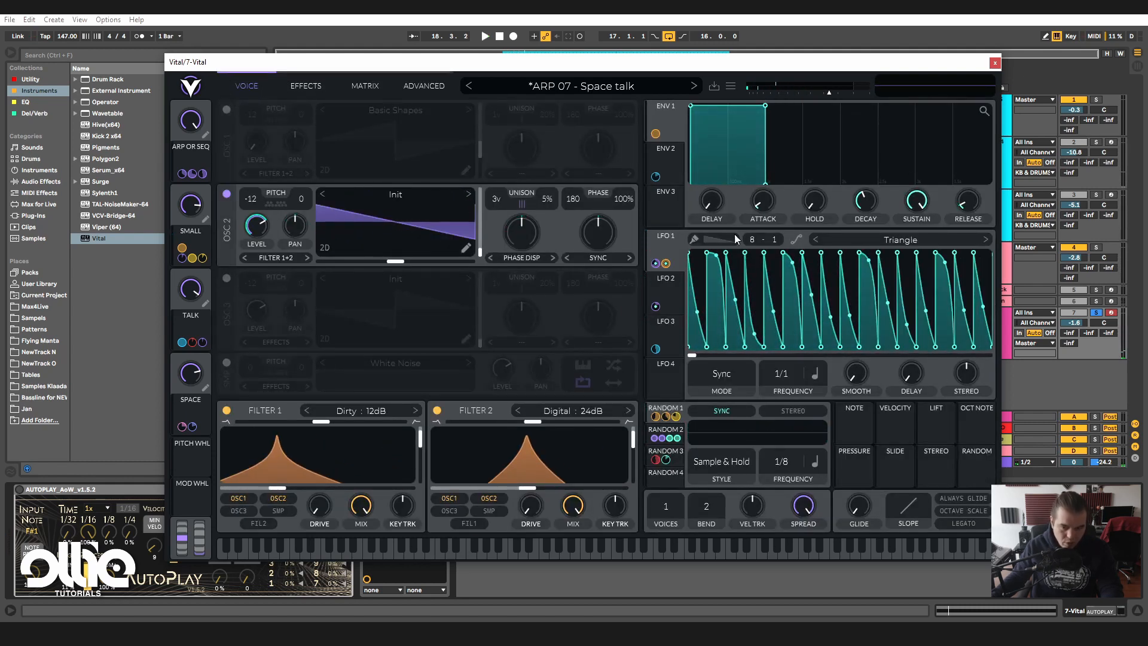
{"action": "key", "text": "space"}
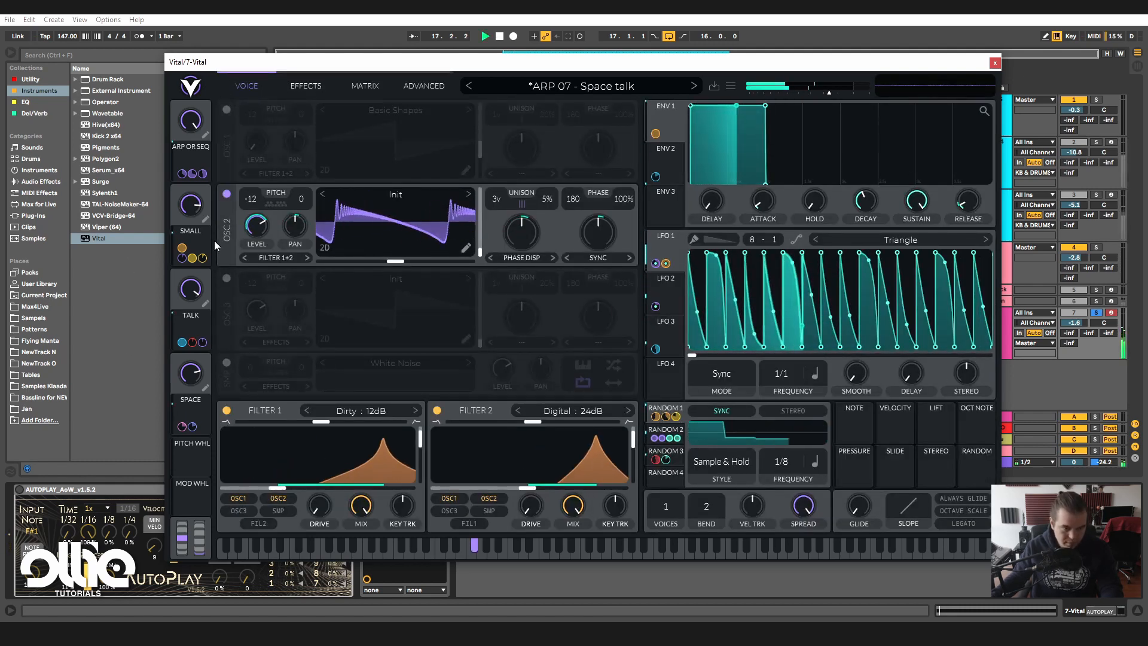
- Sweep the SMALL, TALK and SPACE macros over the sequence, then reset ARP OR SEQ and stop playback
{"action": "left_click_drag", "start_coordinate": [193, 209], "coordinate": [182, 297]}
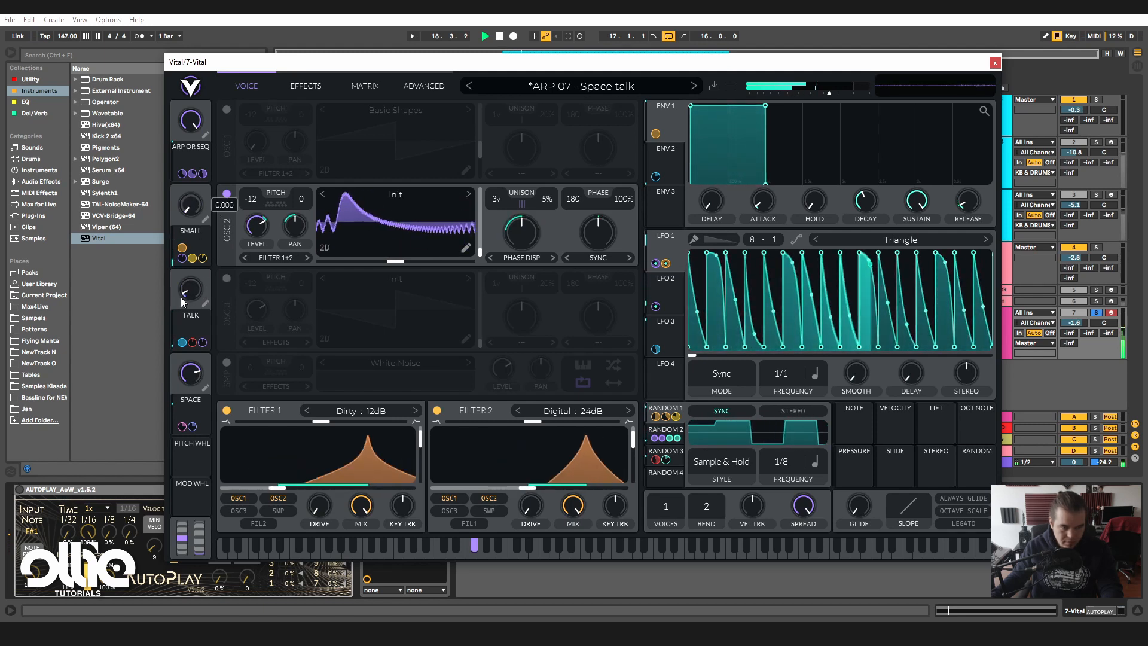
{"action": "double_click", "coordinate": [192, 293]}
{"action": "left_click_drag", "start_coordinate": [198, 359], "coordinate": [197, 330]}
{"action": "left_click_drag", "start_coordinate": [193, 296], "coordinate": [191, 227]}
{"action": "left_click_drag", "start_coordinate": [192, 210], "coordinate": [200, 139]}
{"action": "double_click", "coordinate": [198, 130]}
{"action": "key", "text": "space"}
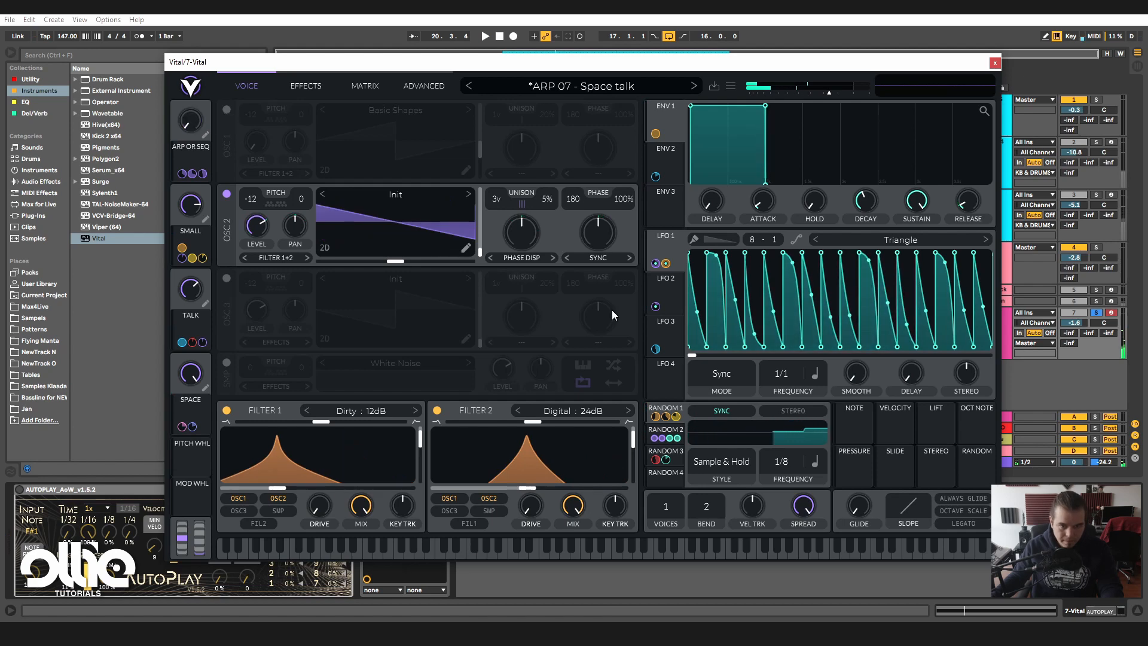
- Load the ARP 08 - Space rave preset and play it with AutoPlay turned back on
{"action": "left_click", "coordinate": [579, 86]}
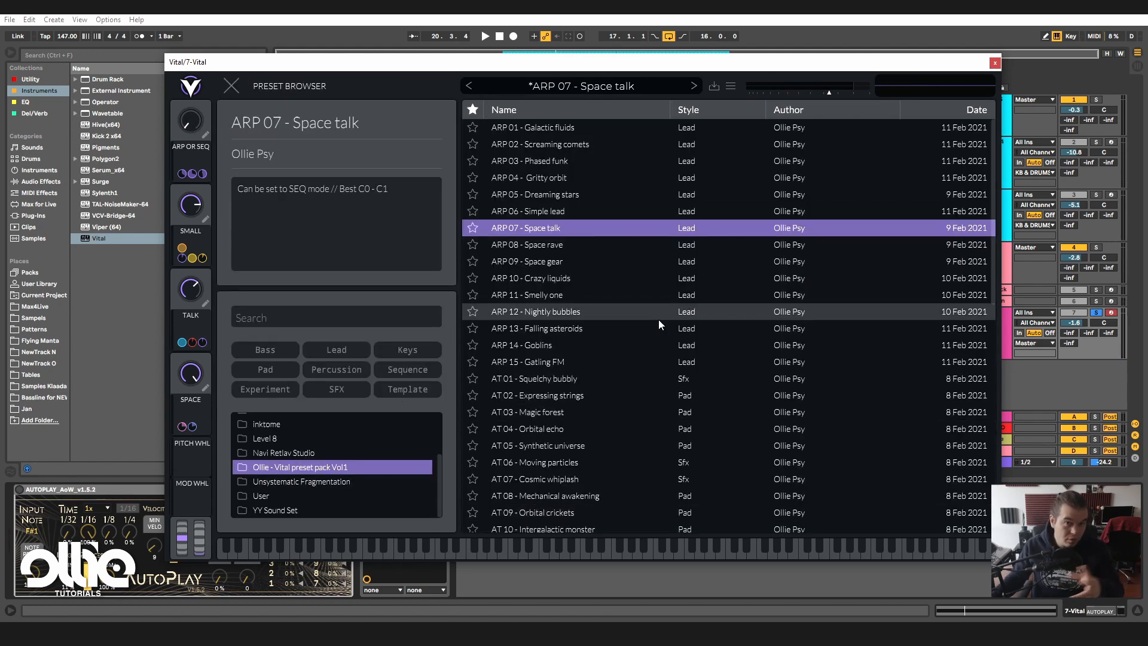
{"action": "left_click", "coordinate": [623, 244]}
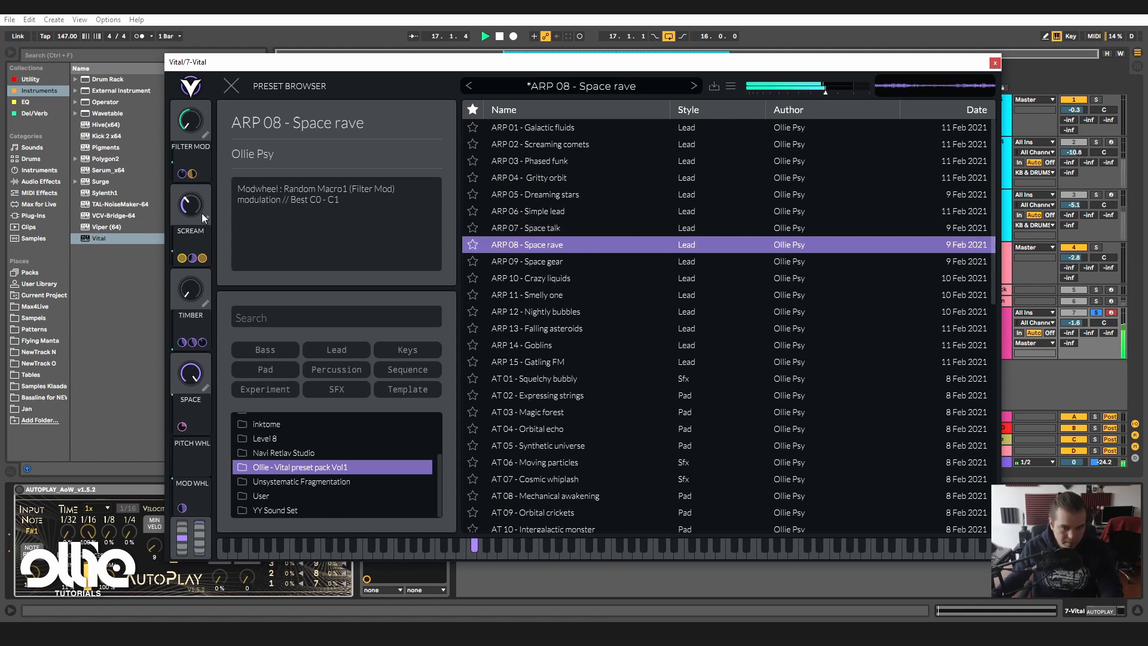
{"action": "left_click", "coordinate": [22, 491]}
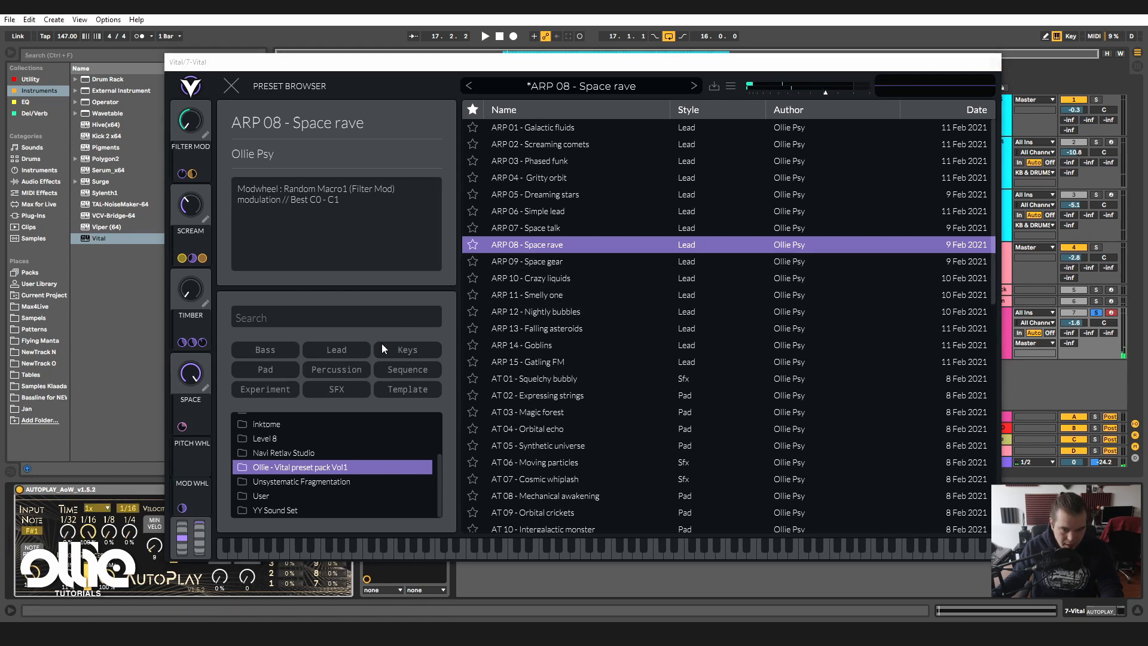
{"action": "key", "text": "space"}
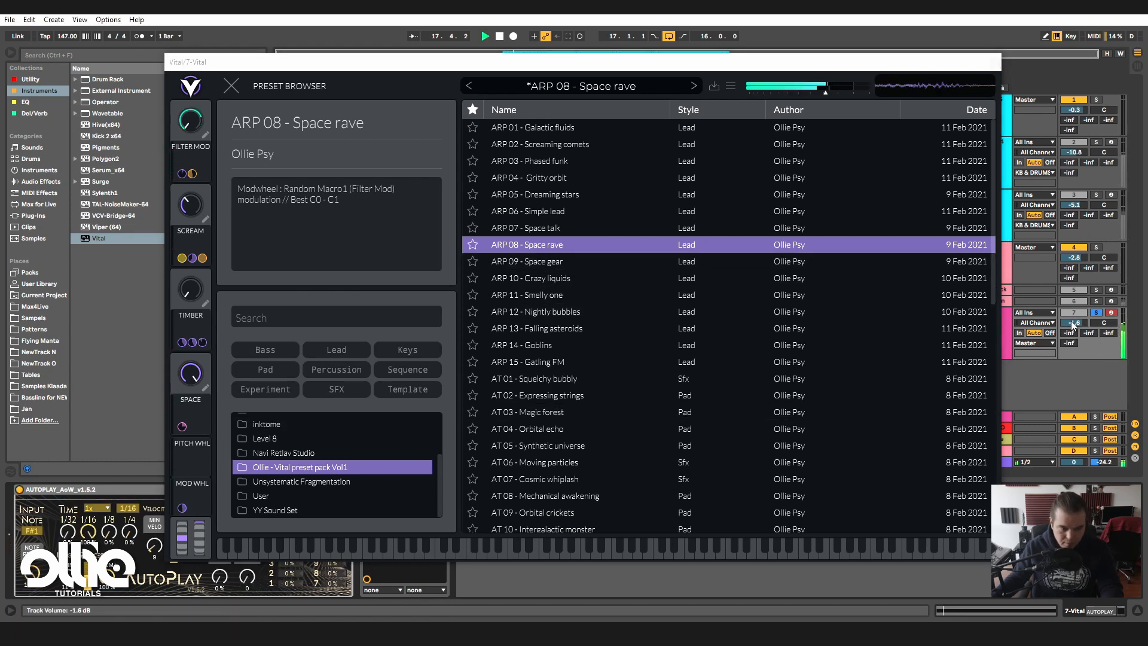
- Lower the Vital track's volume to -6.0 dB and audition Space rave's SCREAM, TIMBER and SPACE macros
{"action": "left_click_drag", "start_coordinate": [1074, 323], "coordinate": [1075, 336]}
{"action": "left_click", "coordinate": [114, 193]}
{"action": "left_click_drag", "start_coordinate": [197, 208], "coordinate": [197, 156]}
{"action": "mouse_move", "coordinate": [202, 301]}
{"action": "left_mouse_down"}
{"action": "mouse_move", "coordinate": [203, 269]}
{"action": "mouse_move", "coordinate": [206, 302]}
{"action": "left_mouse_up"}
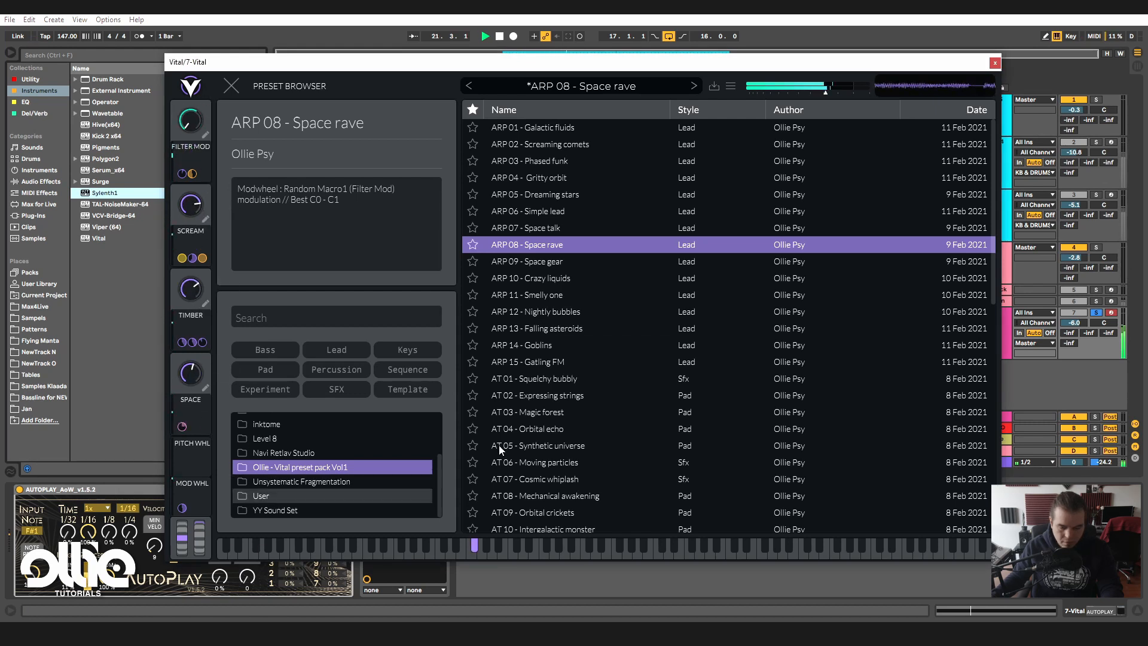
{"action": "key", "text": "space"}
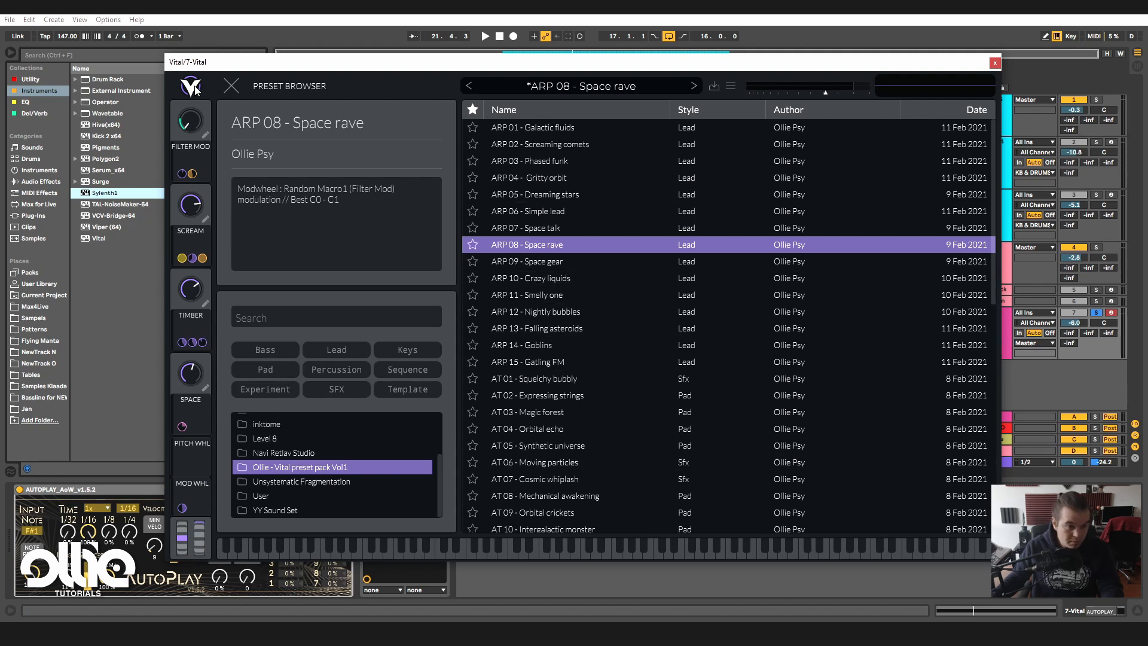
- Audition Space rave with the mod wheel driving the random FILTER MOD modulation
{"action": "left_click_drag", "start_coordinate": [199, 544], "coordinate": [202, 574]}
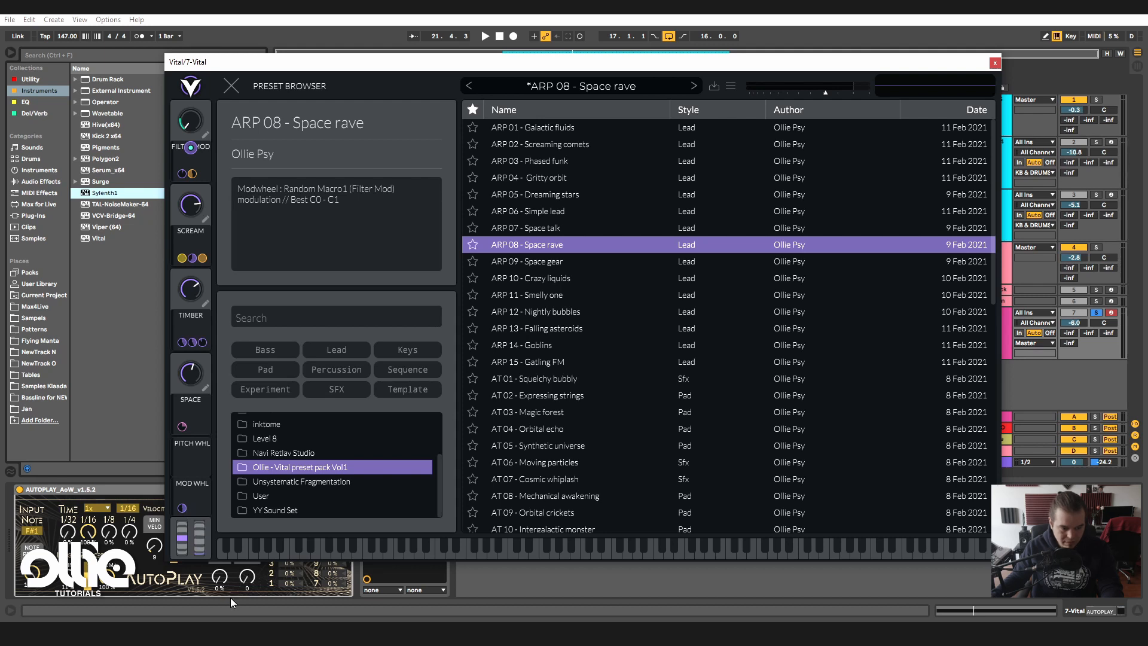
{"action": "key", "text": "space"}
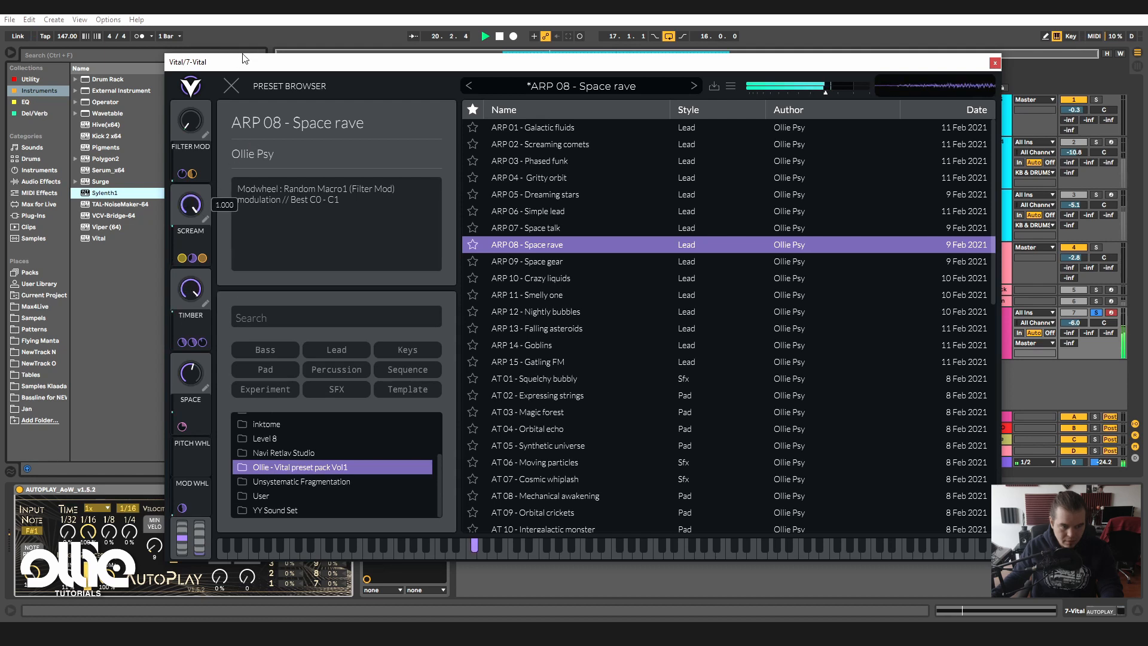
{"action": "key", "text": "space"}
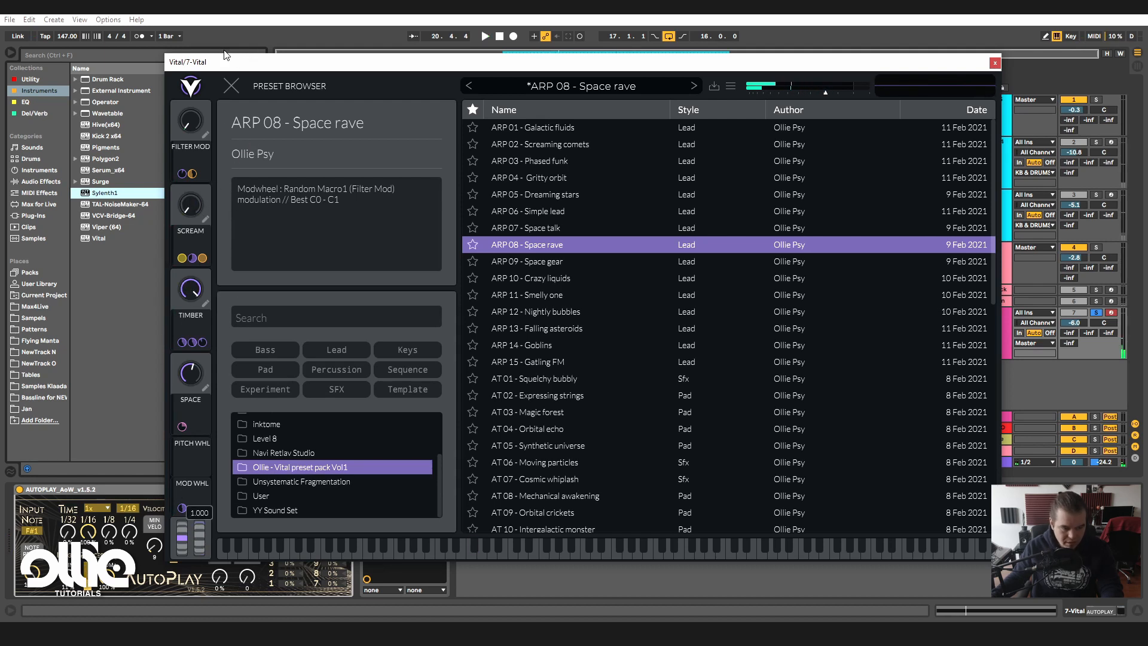
- Play Space rave again while sweeping its SCREAM and TIMBER macros
{"action": "key", "text": "space"}
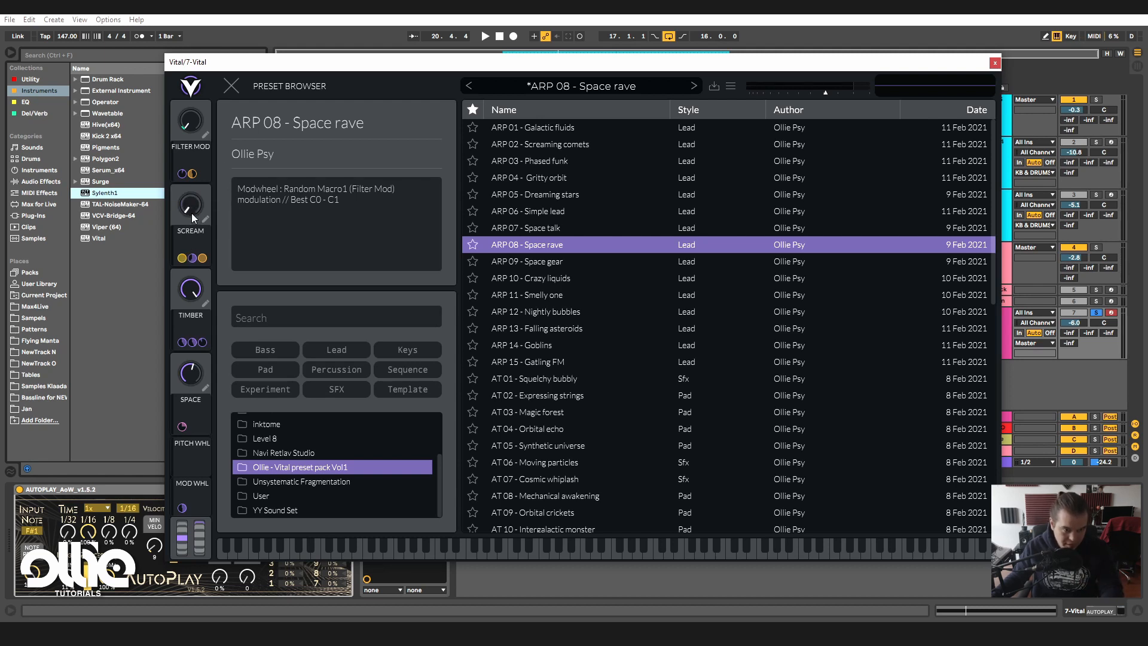
{"action": "key", "text": "space"}
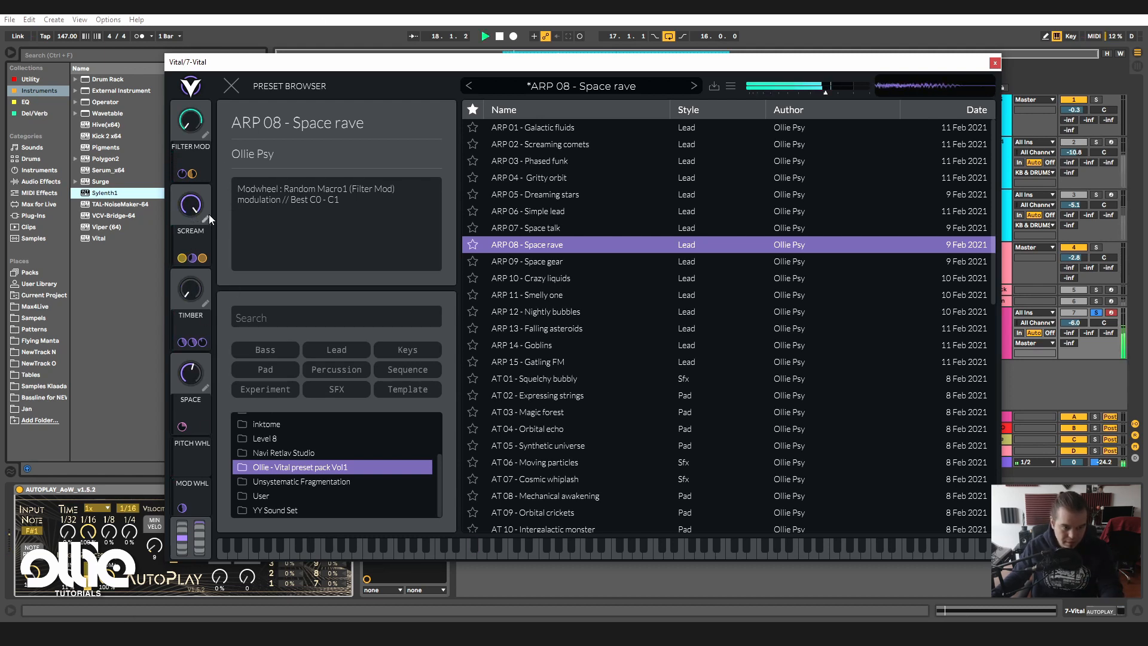
{"action": "left_click_drag", "start_coordinate": [195, 205], "coordinate": [213, 157]}
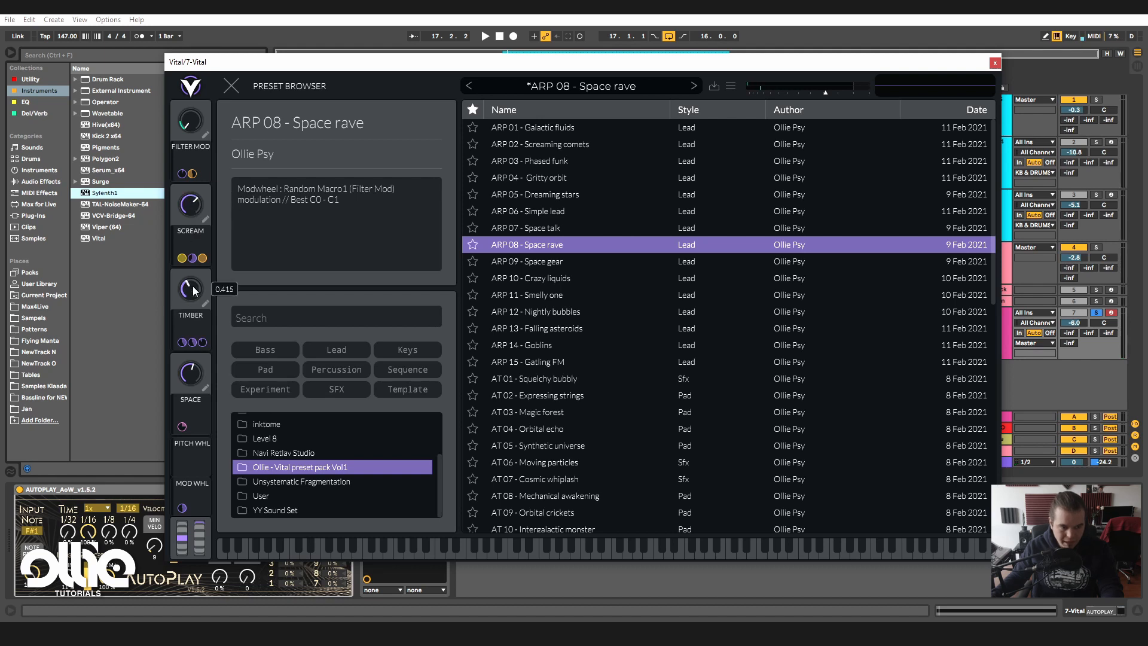
{"action": "left_click_drag", "start_coordinate": [193, 297], "coordinate": [195, 291]}
- Unsolo the Vital track, lower it to -11.5 dB, and audition Space rave's SCREAM, TIMBER and SPACE macros in the full mix
{"action": "left_click", "coordinate": [1096, 312]}
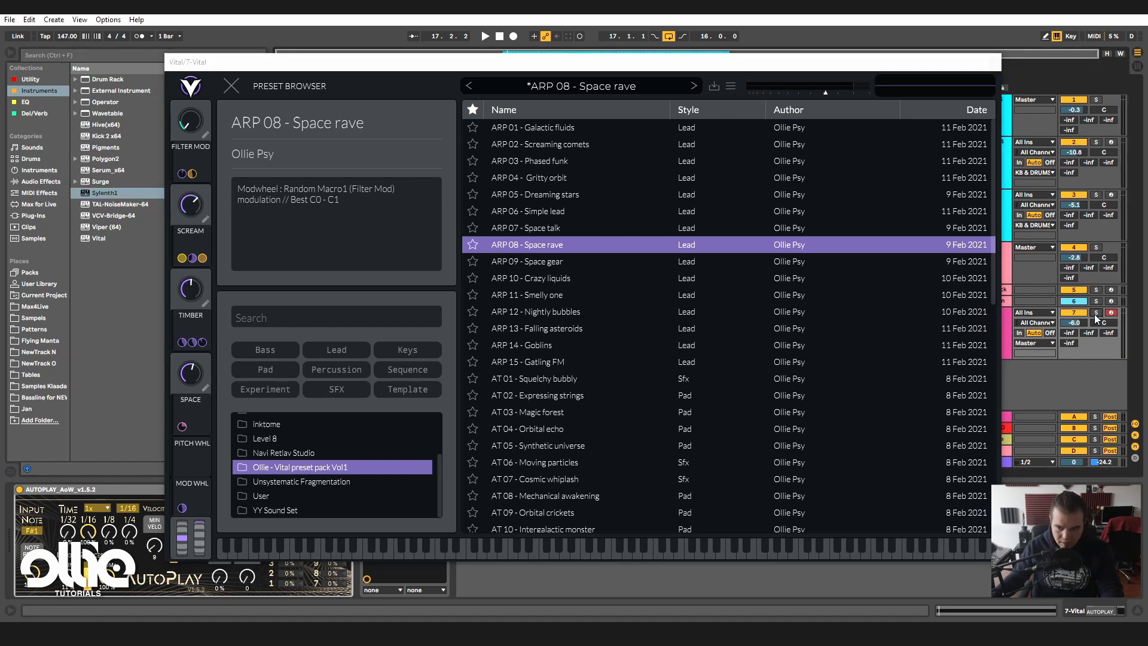
{"action": "key", "text": "space"}
{"action": "left_click_drag", "start_coordinate": [1074, 323], "coordinate": [1049, 355]}
{"action": "left_click_drag", "start_coordinate": [192, 214], "coordinate": [195, 284]}
{"action": "left_click_drag", "start_coordinate": [195, 289], "coordinate": [170, 372]}
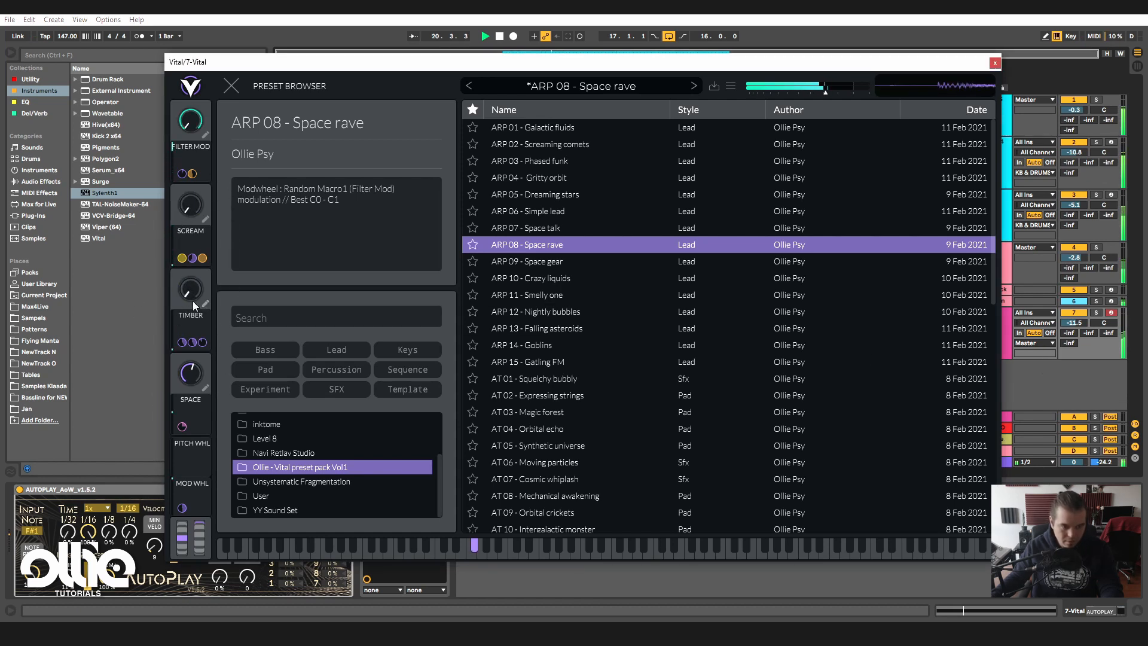
{"action": "left_click_drag", "start_coordinate": [199, 279], "coordinate": [194, 180]}
{"action": "mouse_move", "coordinate": [192, 301]}
{"action": "left_mouse_down"}
{"action": "mouse_move", "coordinate": [48, 613]}
{"action": "mouse_move", "coordinate": [193, 287]}
{"action": "left_mouse_up"}
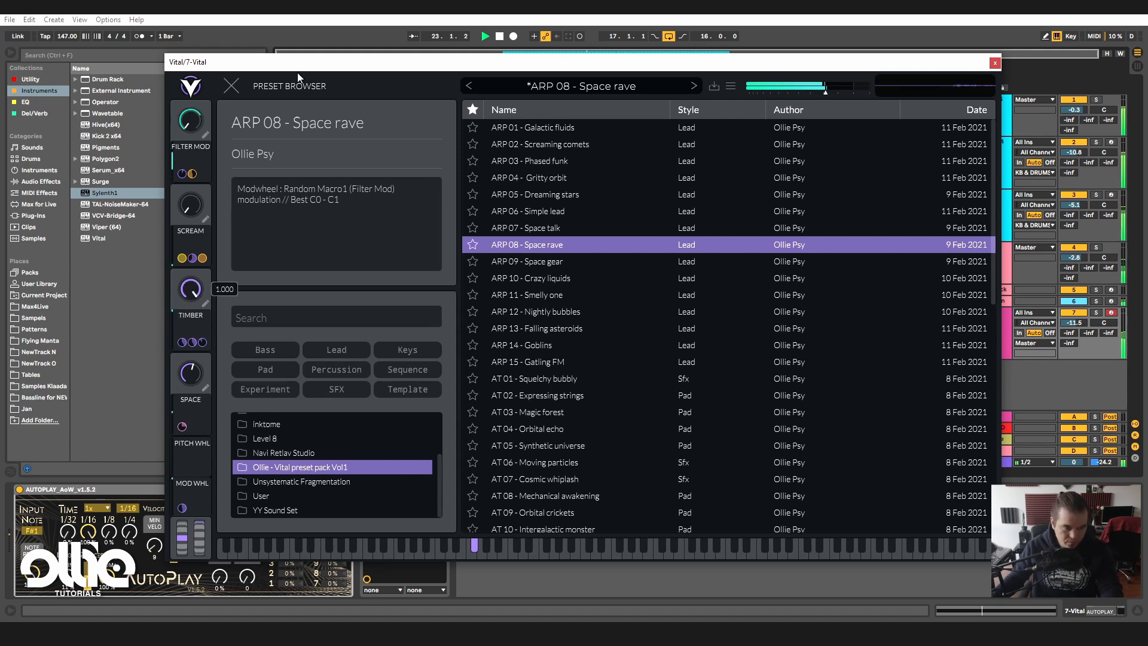
{"action": "mouse_move", "coordinate": [187, 378]}
{"action": "left_mouse_down"}
{"action": "mouse_move", "coordinate": [205, 336]}
{"action": "mouse_move", "coordinate": [197, 386]}
{"action": "left_mouse_up"}
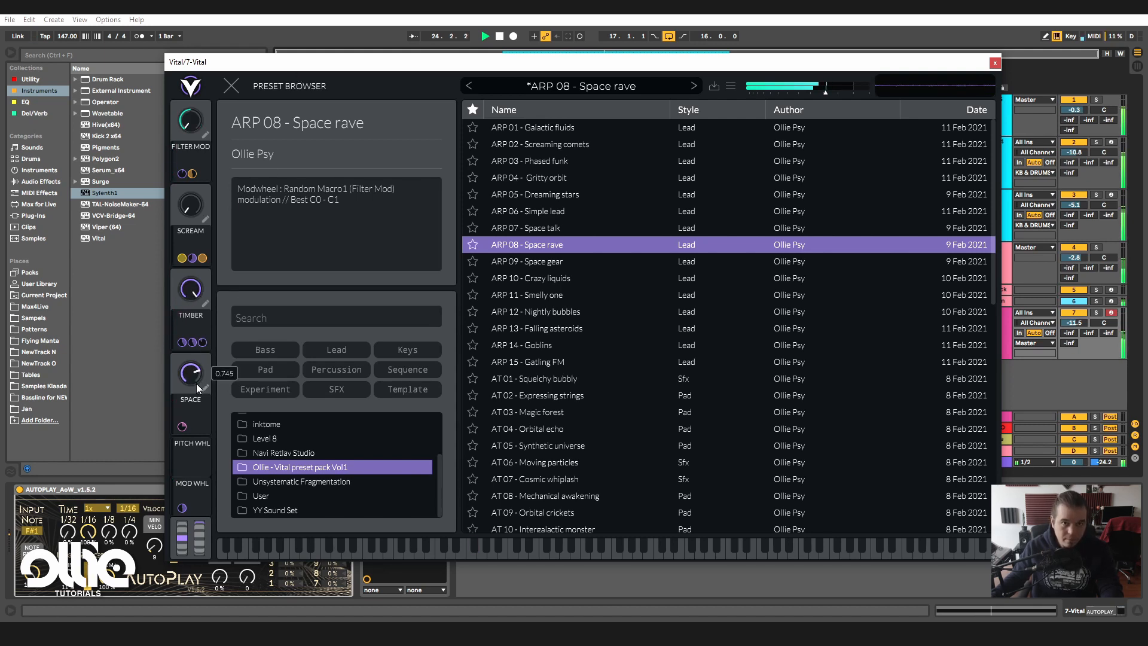
{"action": "double_click", "coordinate": [188, 294]}
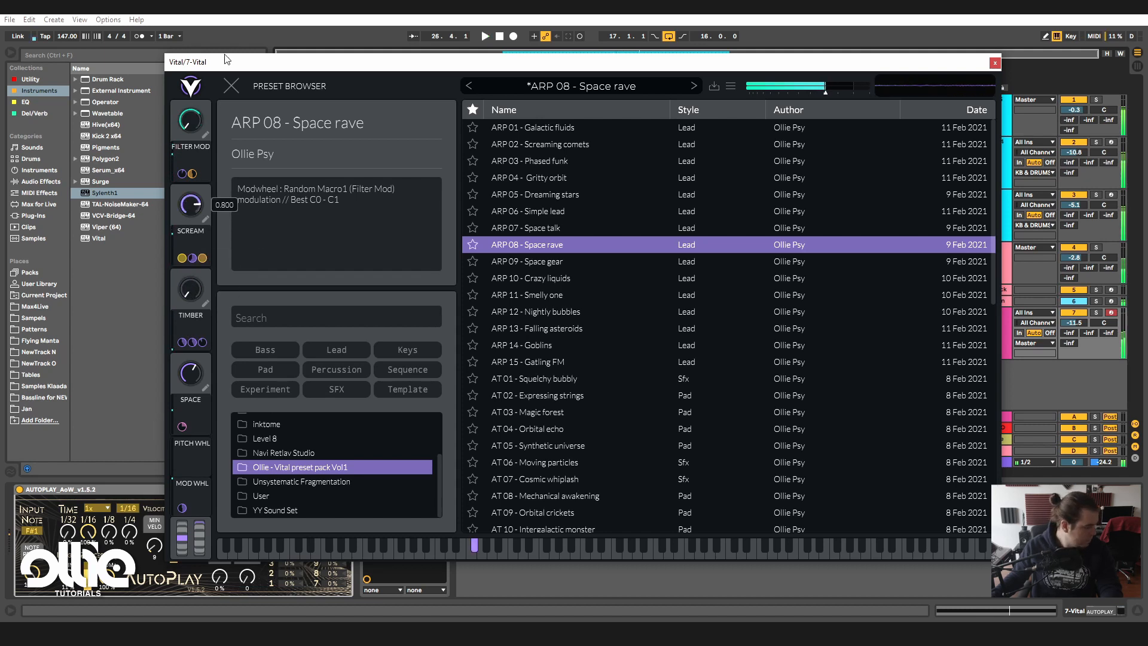
- Load the ARP 09 - Space gear preset and play it with the Vital track soloed at -7.6 dB
{"action": "left_click", "coordinate": [531, 261]}
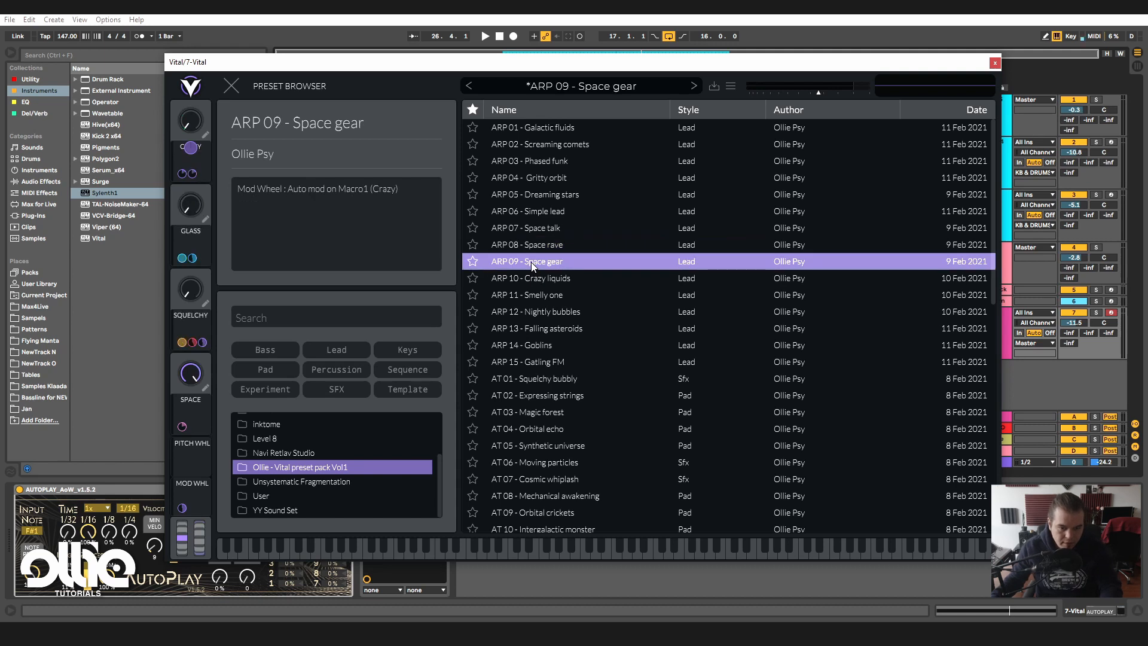
{"action": "left_click", "coordinate": [1096, 312]}
{"action": "key", "text": "space"}
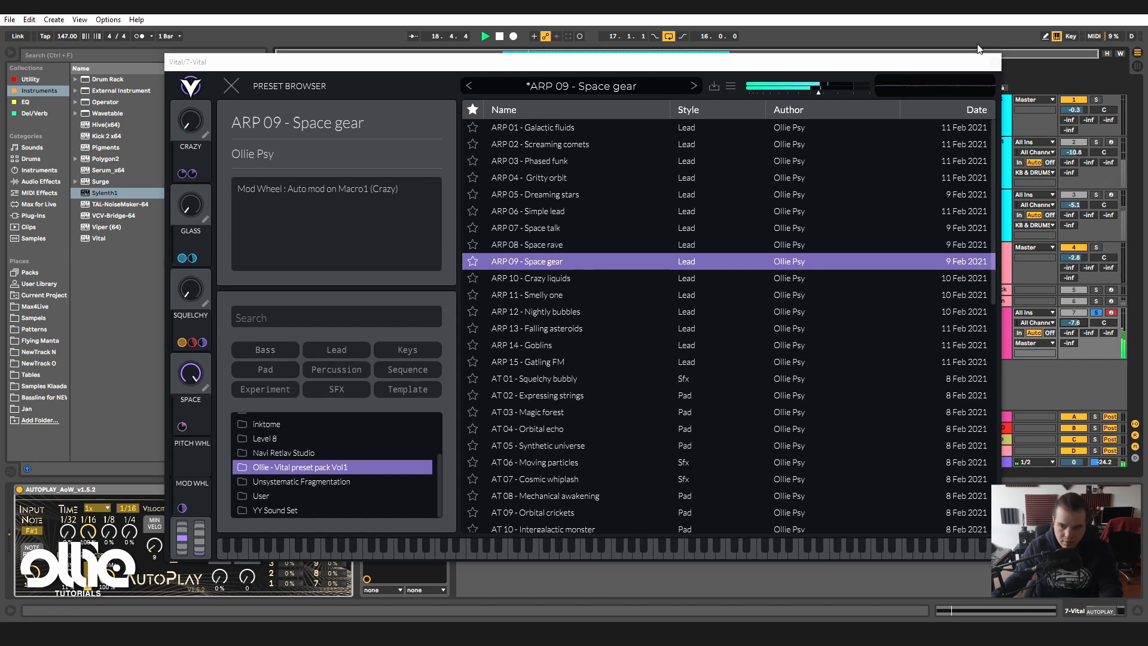
- Close the Vital window and try the long note in the Vital clip an octave higher, at F#2
{"action": "left_click", "coordinate": [989, 67]}
{"action": "double_click", "coordinate": [543, 315]}
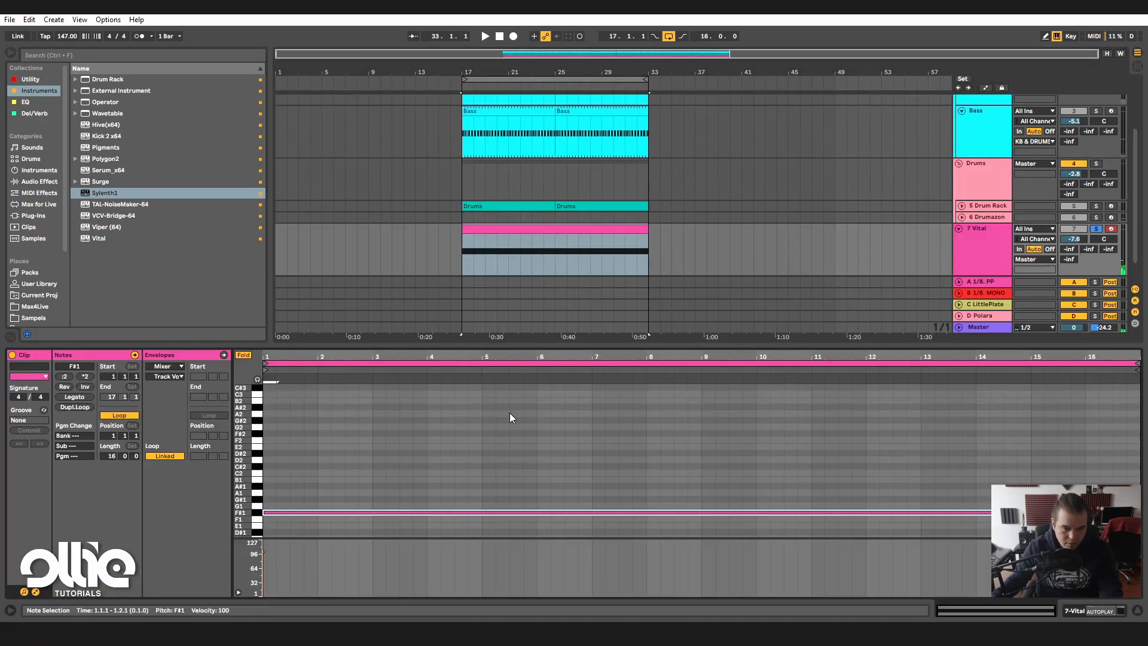
{"action": "key", "text": "shift+Up"}
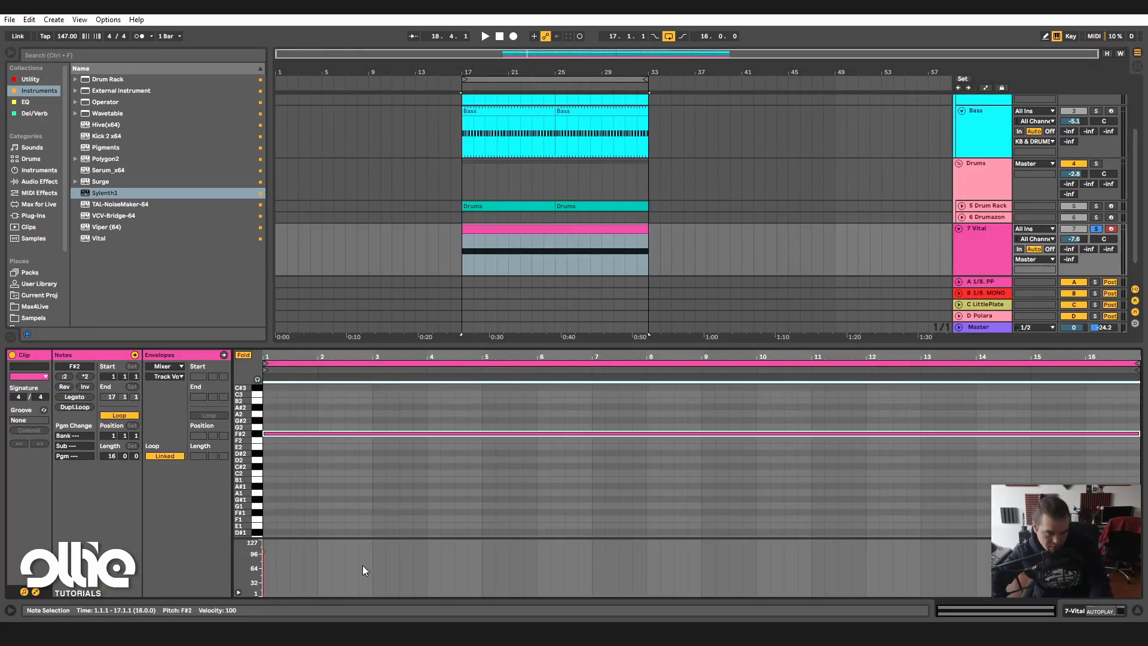
{"action": "key", "text": "space"}
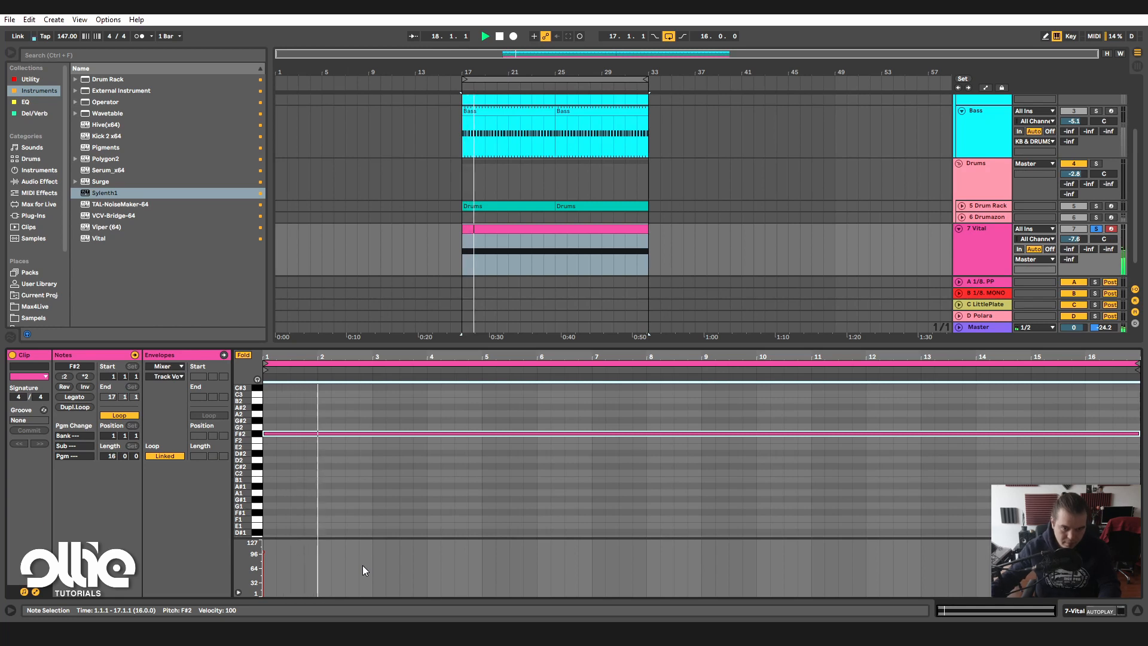
{"action": "key", "text": "space"}
- Return the Vital clip's long note to F#1 and play Space gear with the track's devices showing
{"action": "key", "text": "shift+Down"}
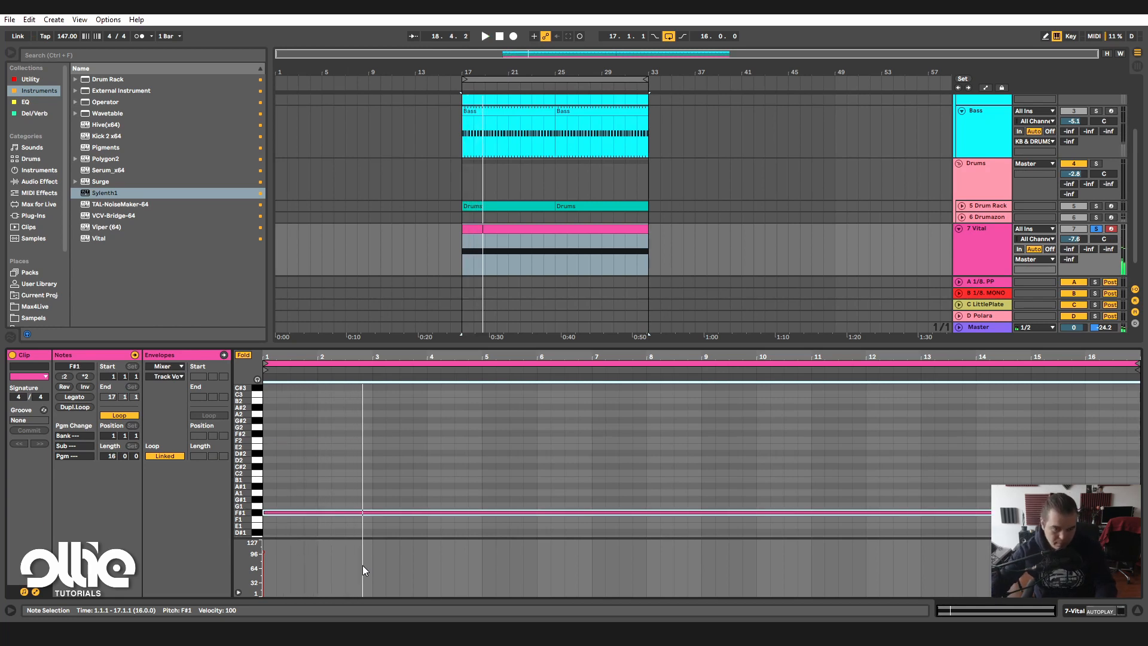
{"action": "key", "text": "space"}
{"action": "key", "text": "shift+Tab"}
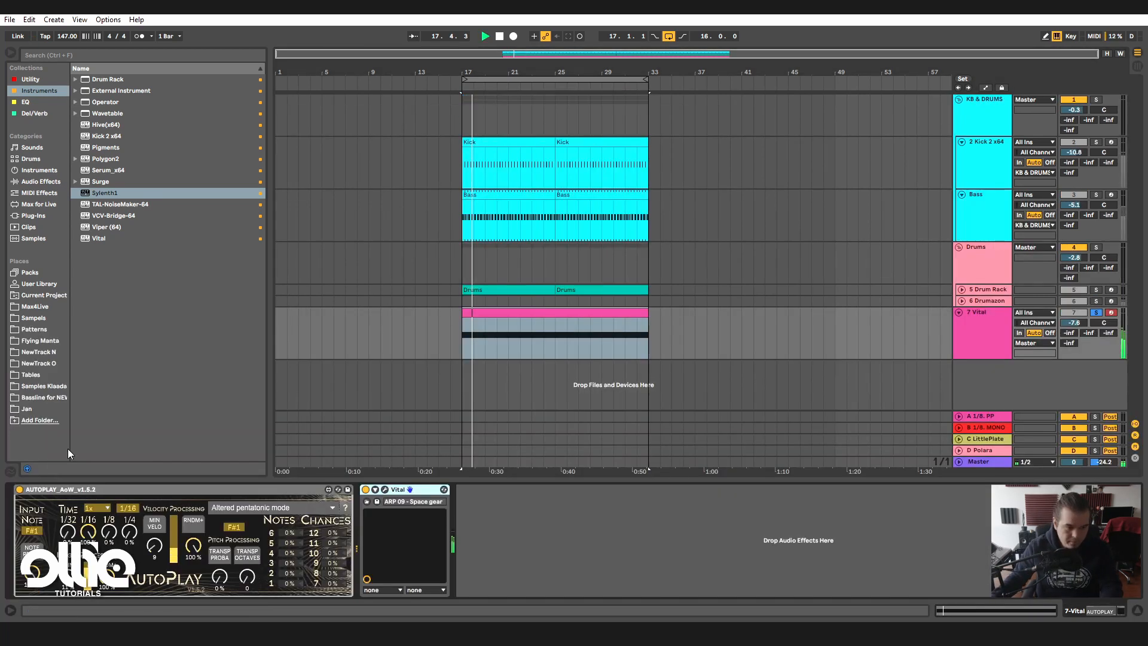
- Open the Vital window during playback, try Space gear's CRAZY macro at 0 and look over the effects before returning to the oscillators
{"action": "left_click", "coordinate": [386, 490]}
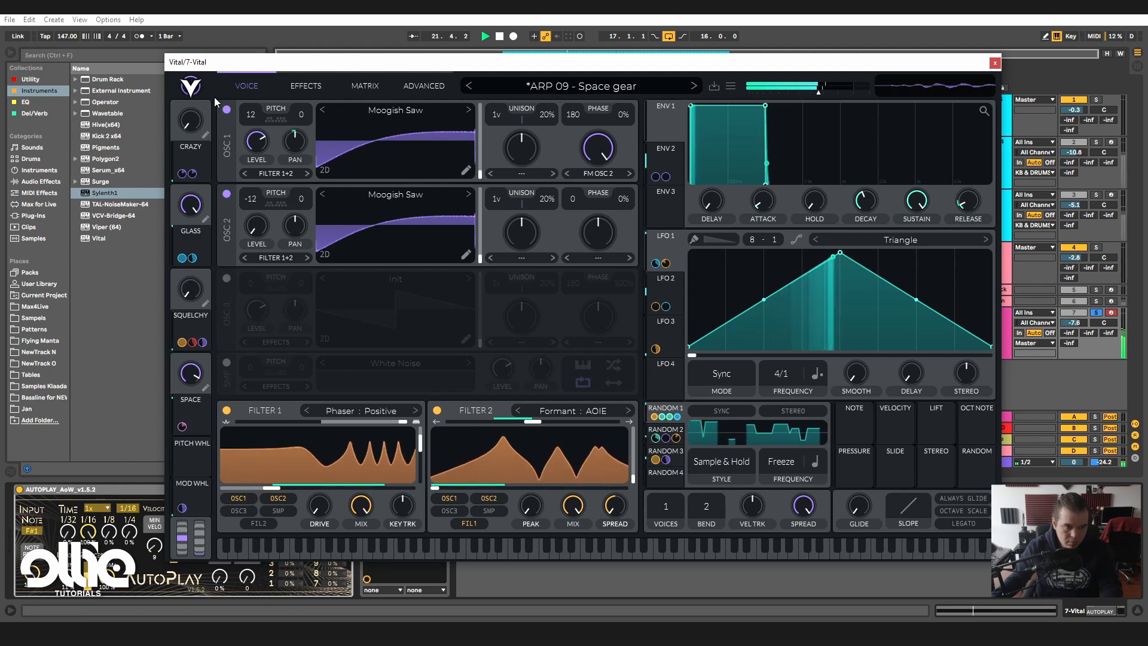
{"action": "left_click_drag", "start_coordinate": [210, 66], "coordinate": [192, 136]}
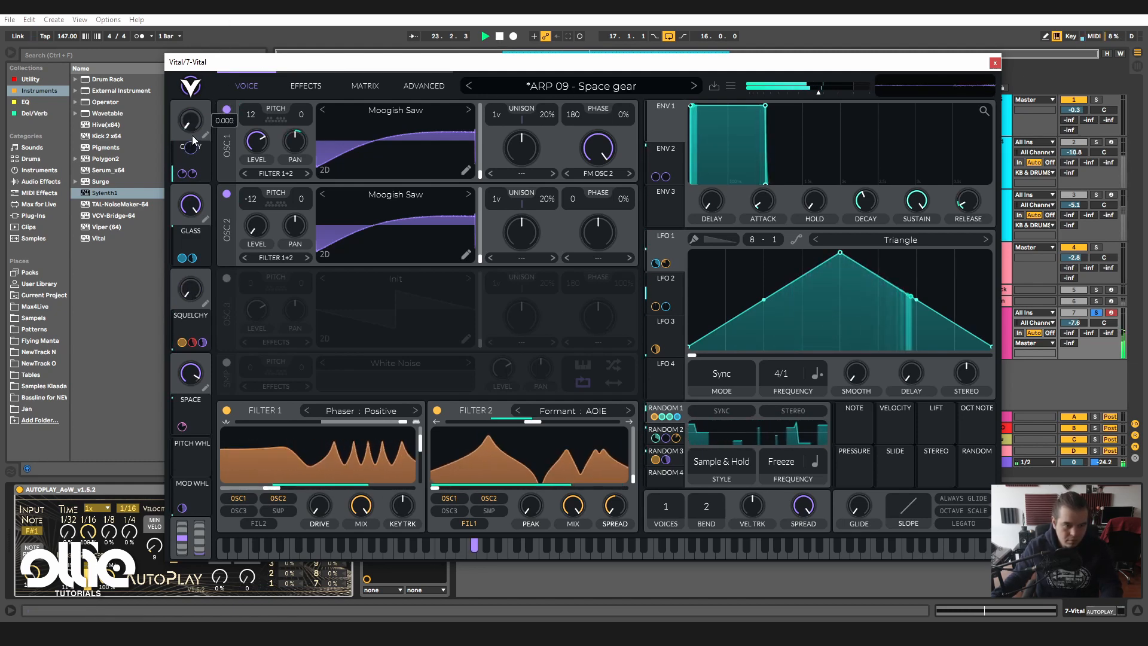
{"action": "left_click", "coordinate": [302, 86]}
{"action": "left_click", "coordinate": [244, 83]}
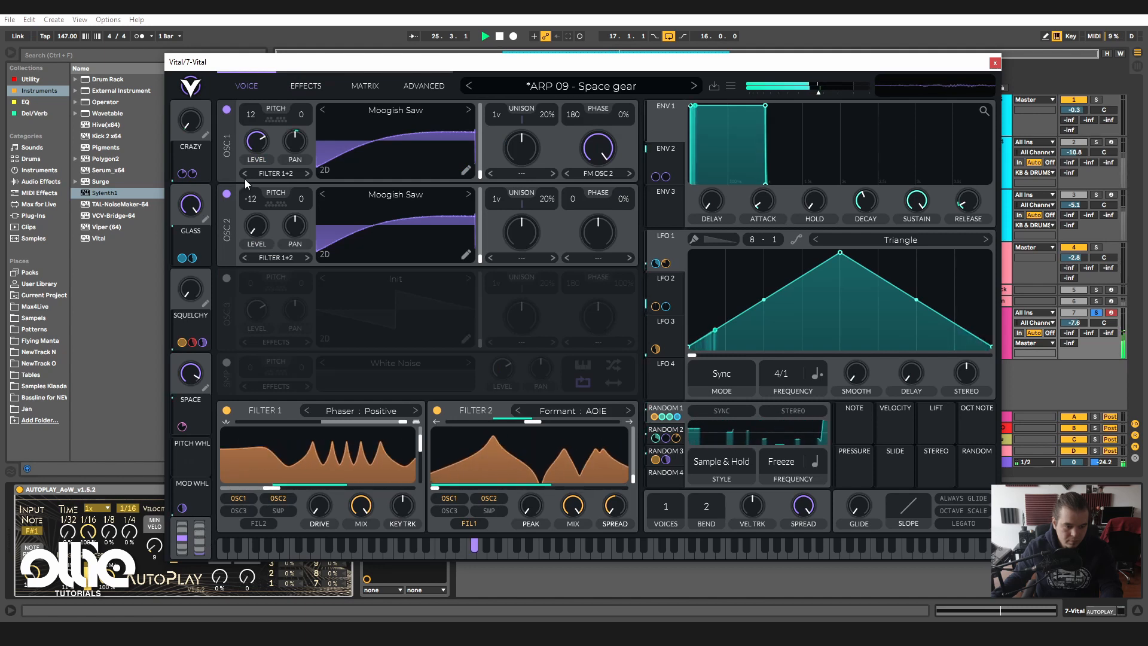
- Sweep Space gear's CRAZY, GLASS, SQUELCHY and SPACE macros with the Vital track soloed, ending with GLASS at 0
{"action": "left_click_drag", "start_coordinate": [198, 554], "coordinate": [202, 505]}
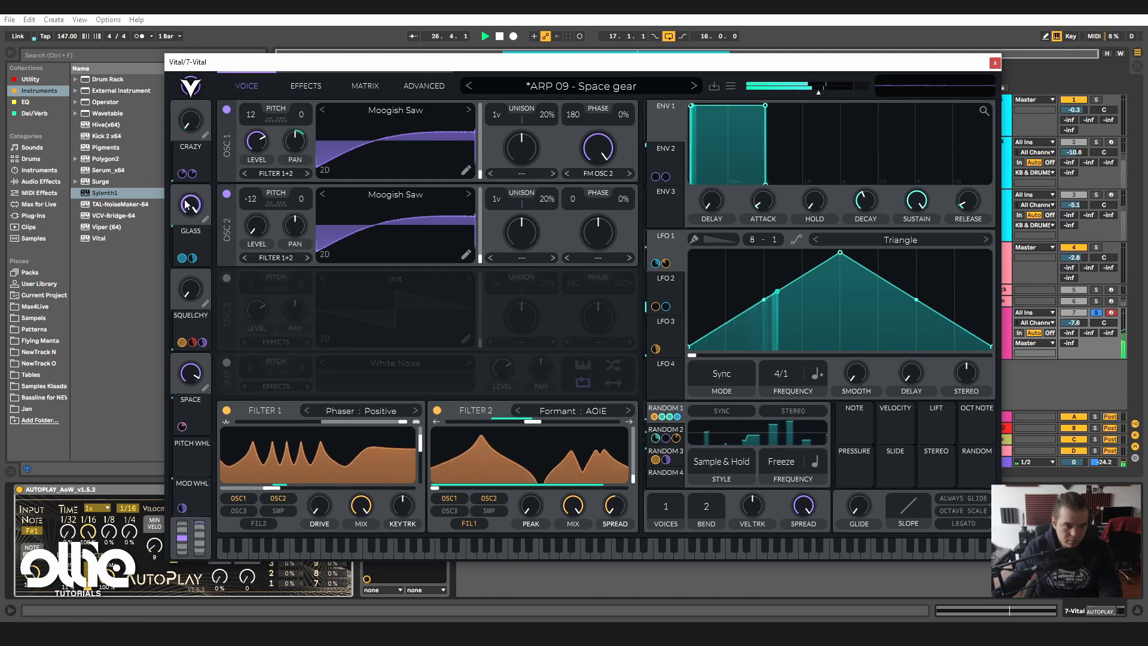
{"action": "left_click_drag", "start_coordinate": [187, 198], "coordinate": [189, 143]}
{"action": "left_click_drag", "start_coordinate": [185, 287], "coordinate": [255, 98]}
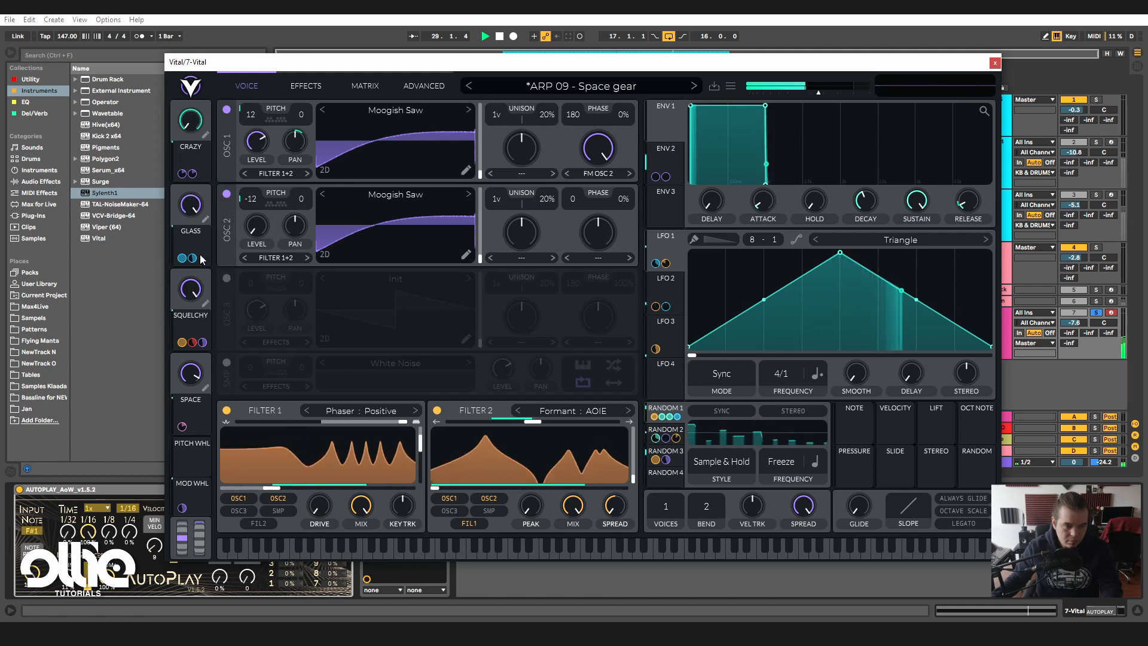
{"action": "left_click_drag", "start_coordinate": [190, 292], "coordinate": [176, 407]}
{"action": "left_click_drag", "start_coordinate": [190, 207], "coordinate": [137, 405]}
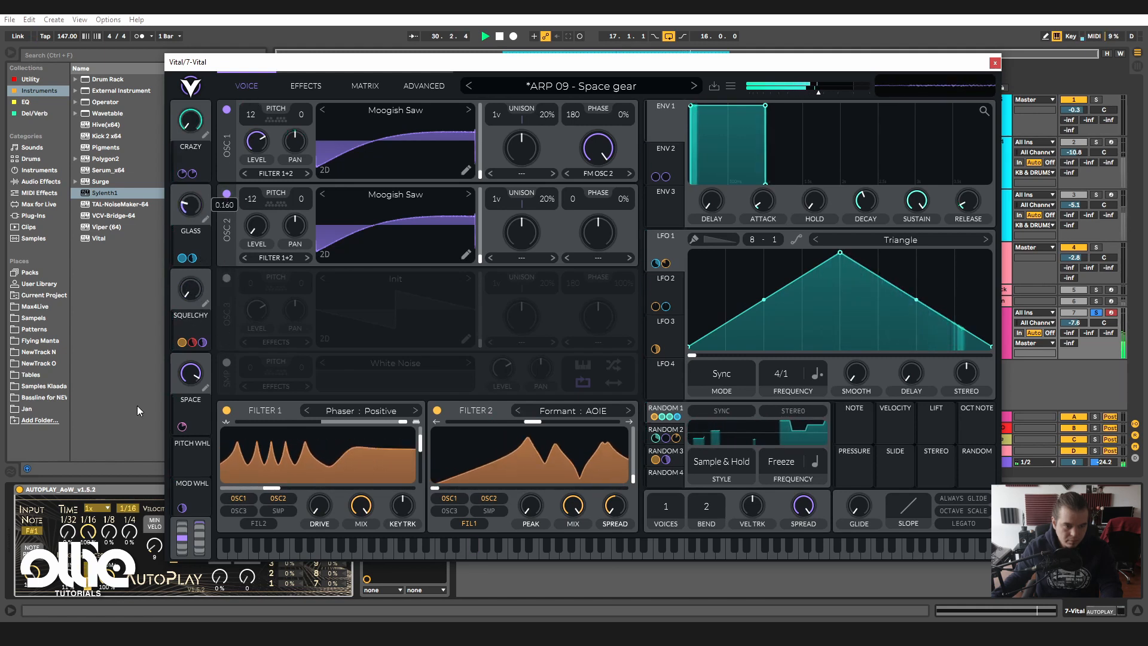
{"action": "left_click_drag", "start_coordinate": [189, 303], "coordinate": [190, 216]}
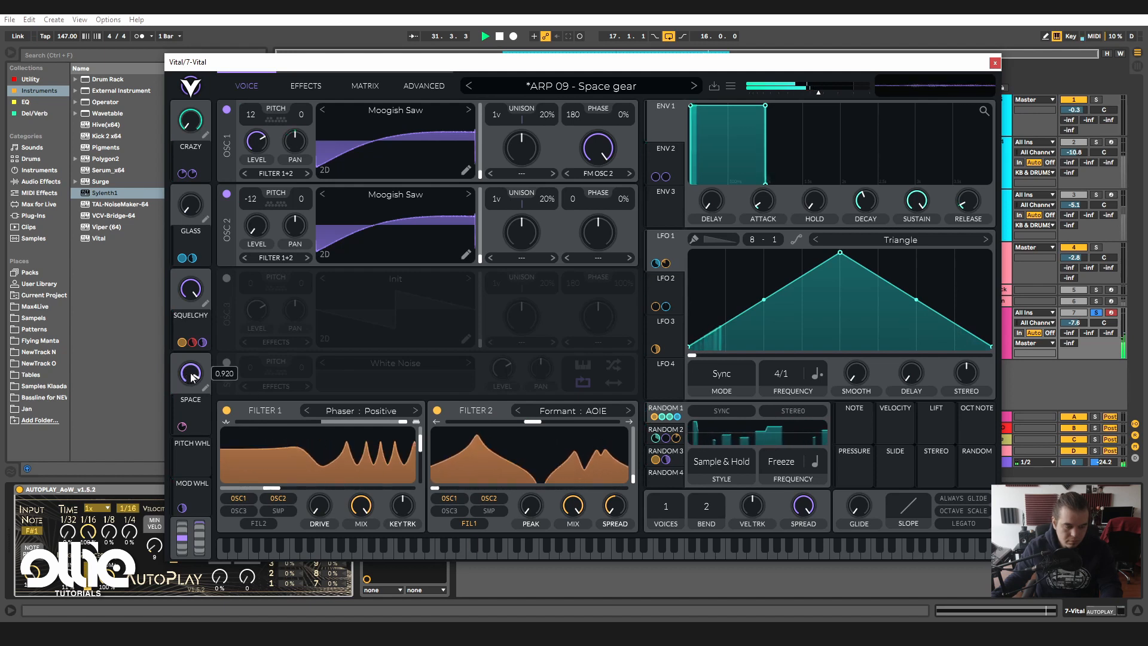
- Unsolo and disarm the Vital track, raise it to -3.3 dB, and audition Space gear's macros in the full mix
{"action": "left_click", "coordinate": [1096, 313]}
{"action": "left_click", "coordinate": [1111, 313]}
{"action": "left_click", "coordinate": [1074, 301]}
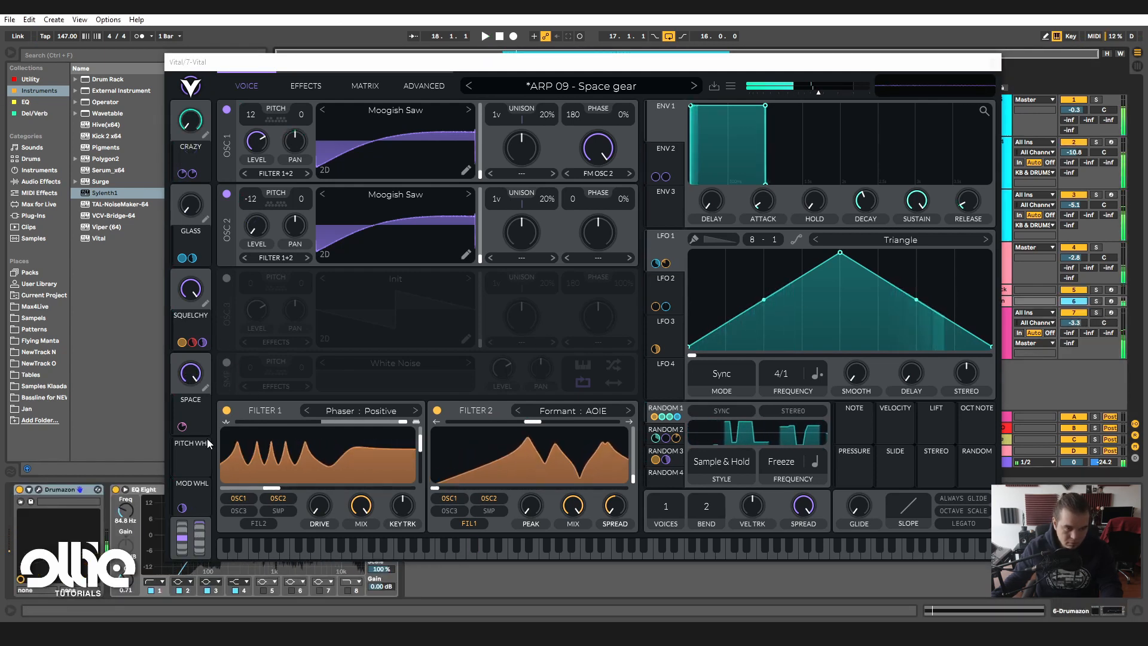
{"action": "key", "text": "space"}
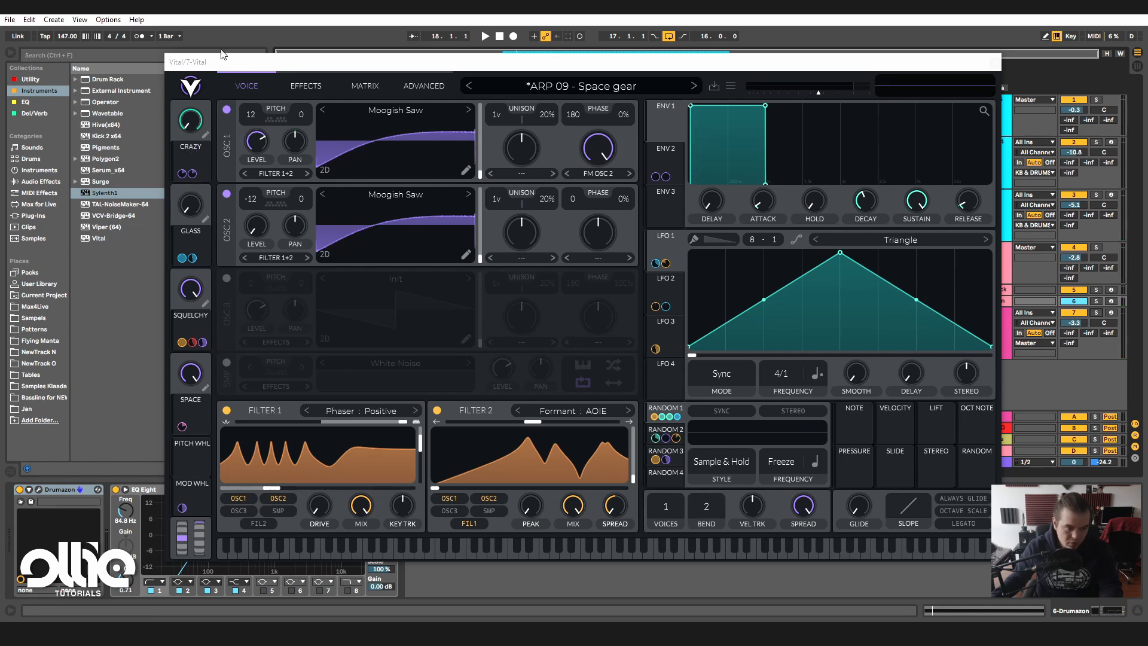
{"action": "key", "text": "space"}
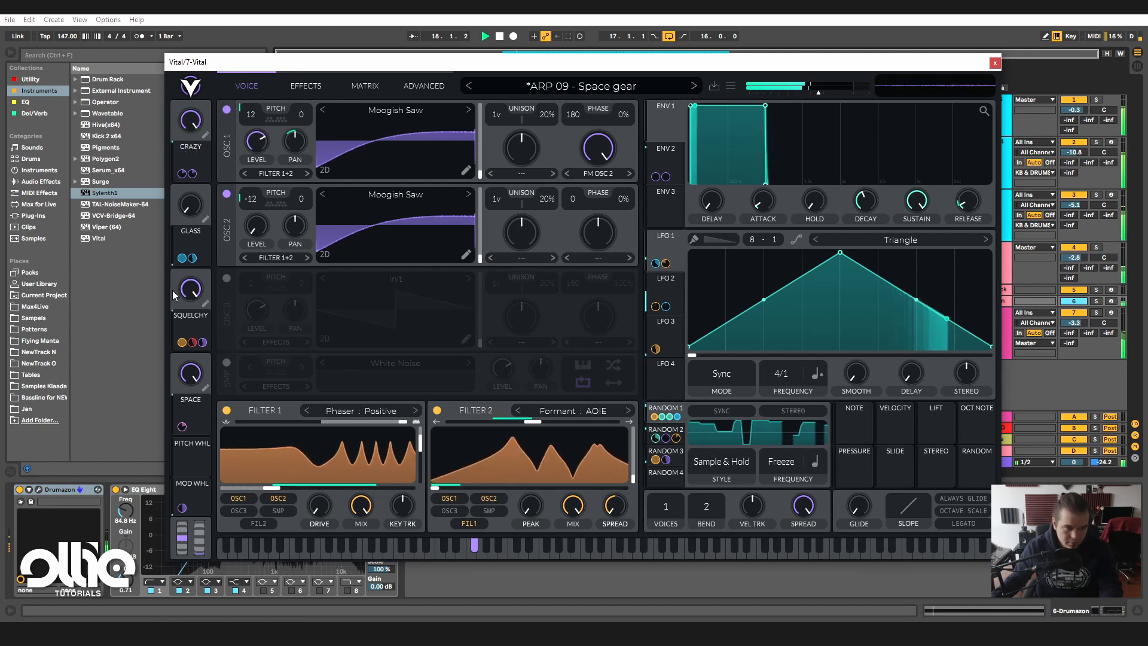
{"action": "mouse_move", "coordinate": [192, 186]}
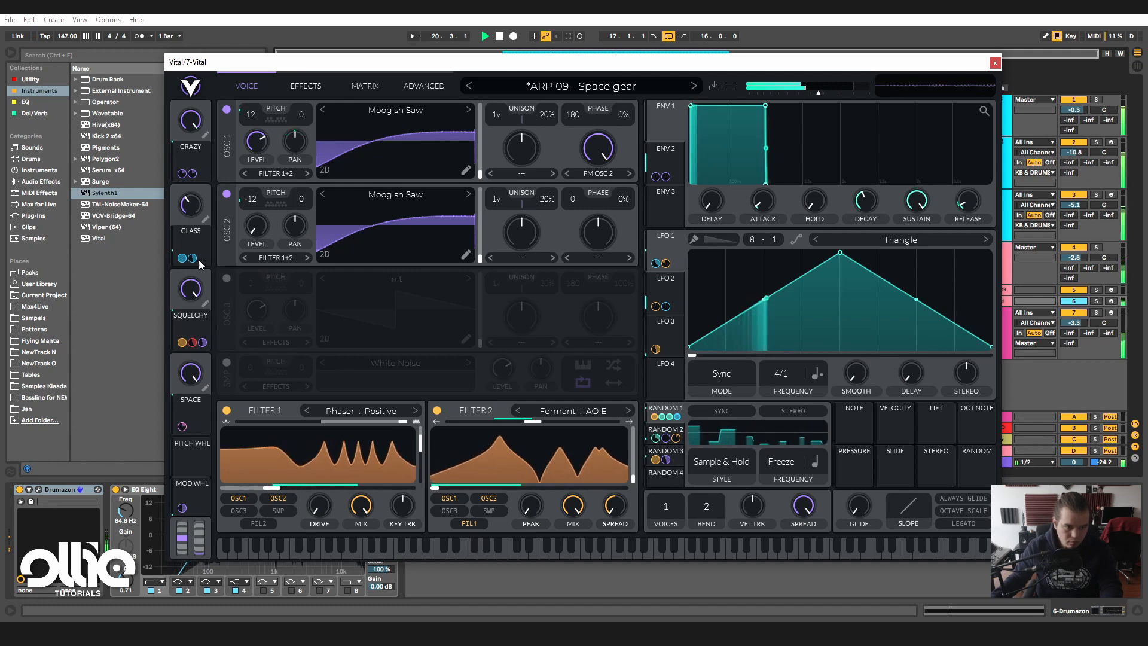
- Load ARP 10 - Crazy liquids from the Vital preset pack Vol1 folder and play it with the Vital track soloed
{"action": "left_click", "coordinate": [613, 90]}
{"action": "scroll", "coordinate": [290, 490], "scroll_direction": "down", "scroll_amount": 3}
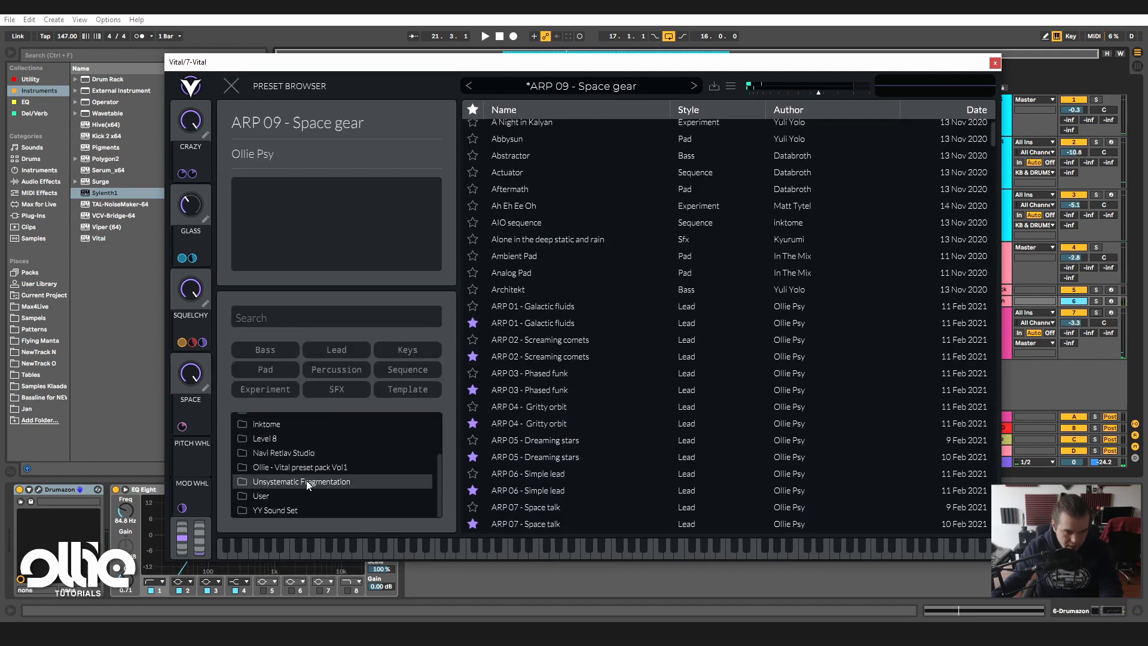
{"action": "left_click", "coordinate": [308, 468]}
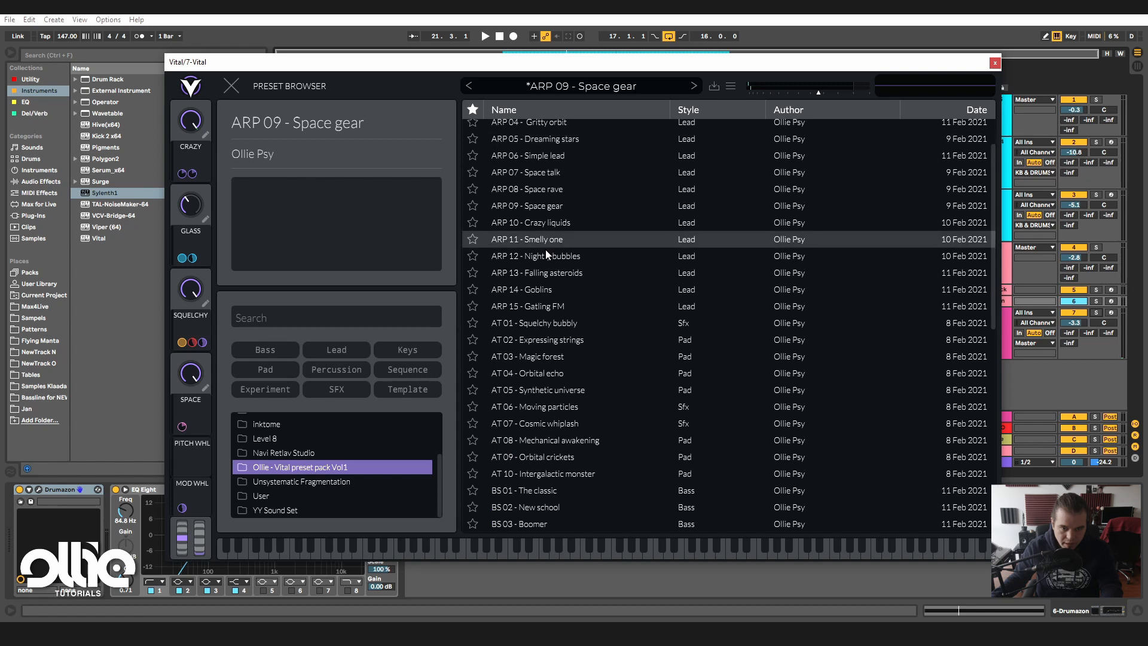
{"action": "left_click", "coordinate": [583, 225]}
{"action": "left_click", "coordinate": [1095, 313]}
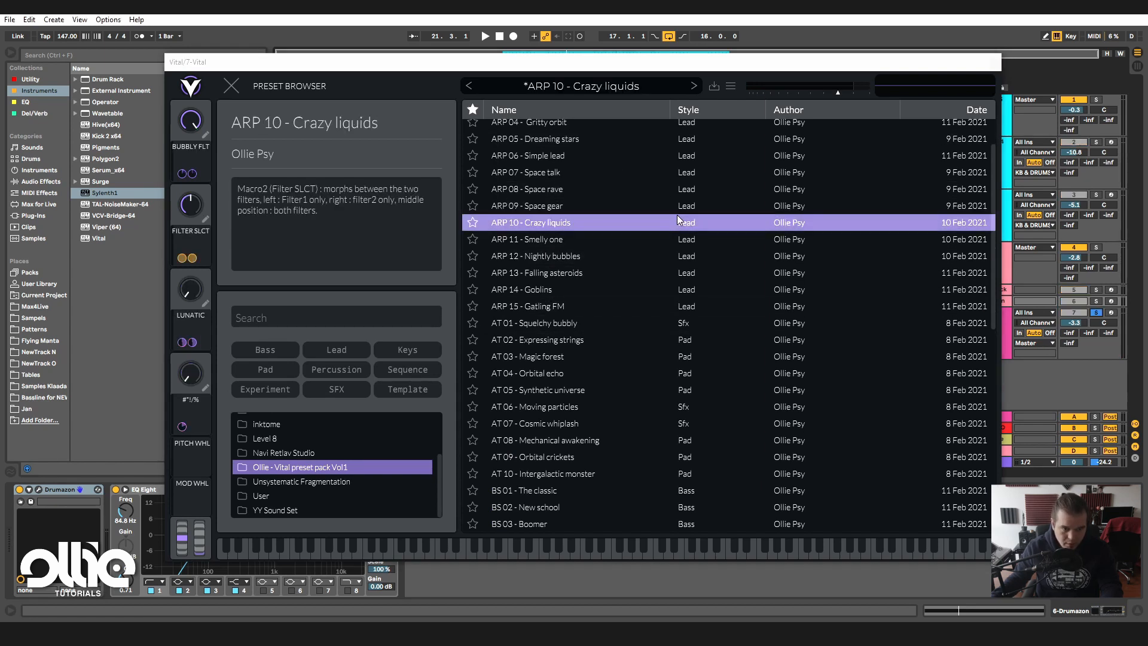
{"action": "key", "text": "space"}
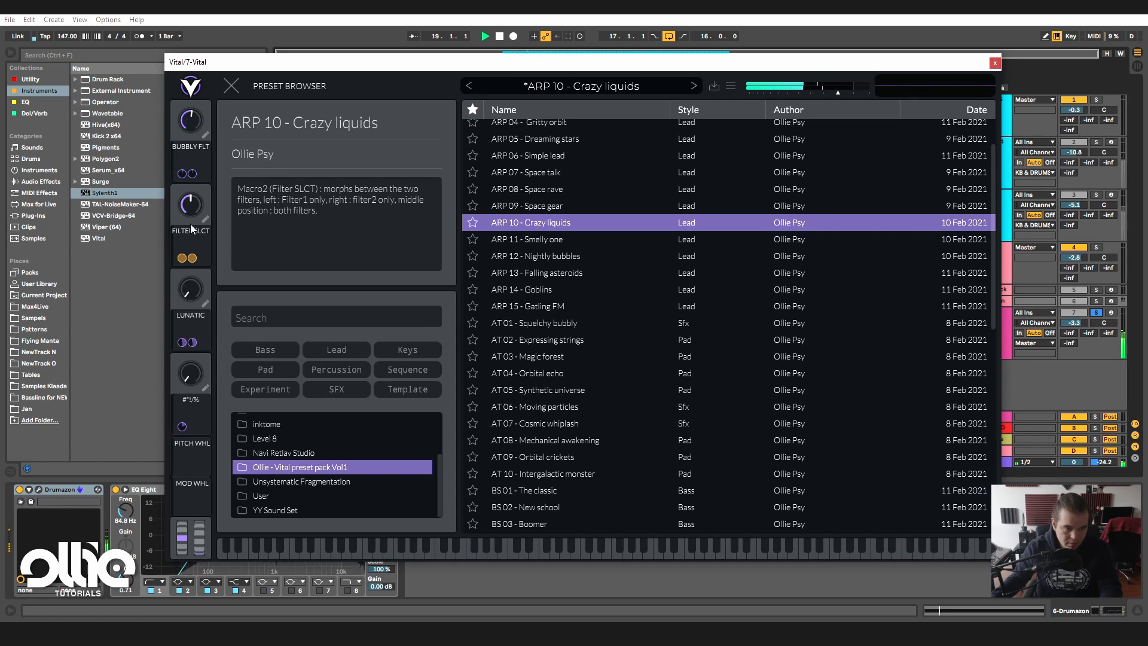
- Sweep Crazy liquids' macros, then set the Vital track to -8.6 dB and its 1/8 PP send to -6.6 dB
{"action": "left_click_drag", "start_coordinate": [169, 343], "coordinate": [194, 143]}
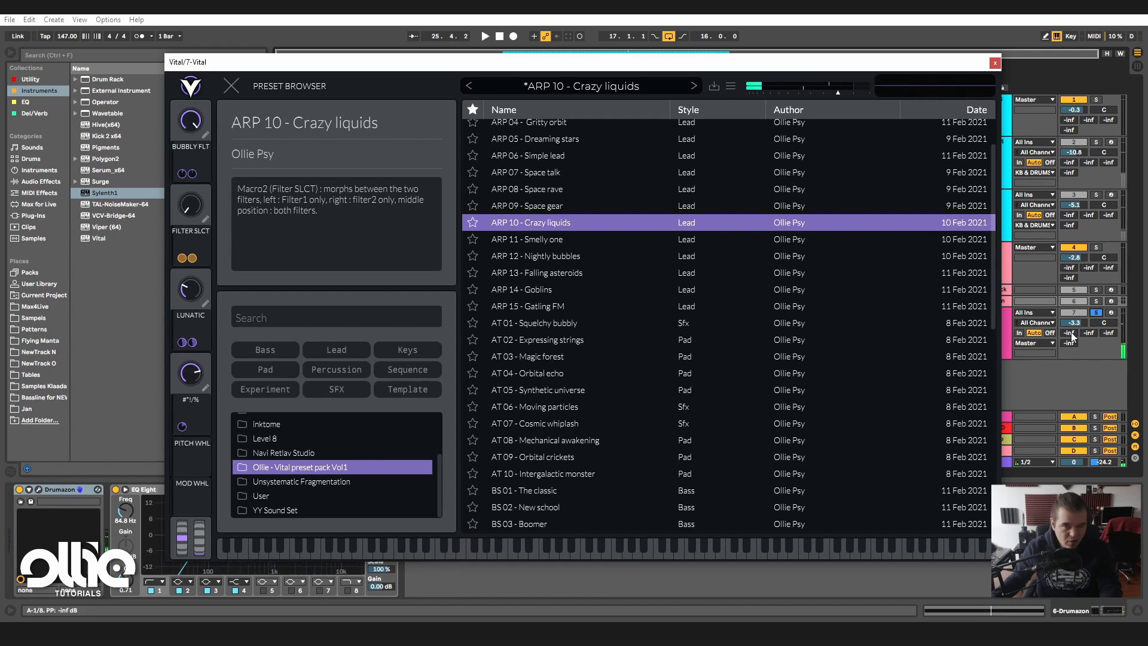
{"action": "left_click_drag", "start_coordinate": [1070, 334], "coordinate": [1070, 308]}
{"action": "key", "text": "space"}
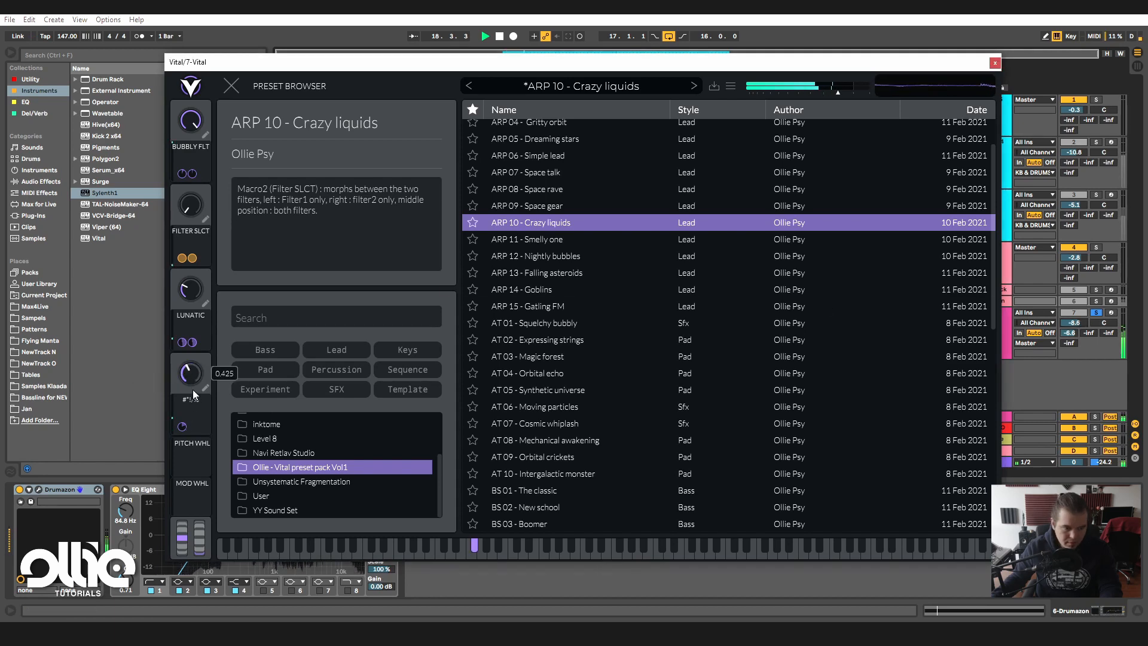
- Close the preset browser and examine Crazy liquids' effects chain before returning to its oscillators and filters
{"action": "left_click", "coordinate": [231, 85]}
{"action": "left_click", "coordinate": [305, 86]}
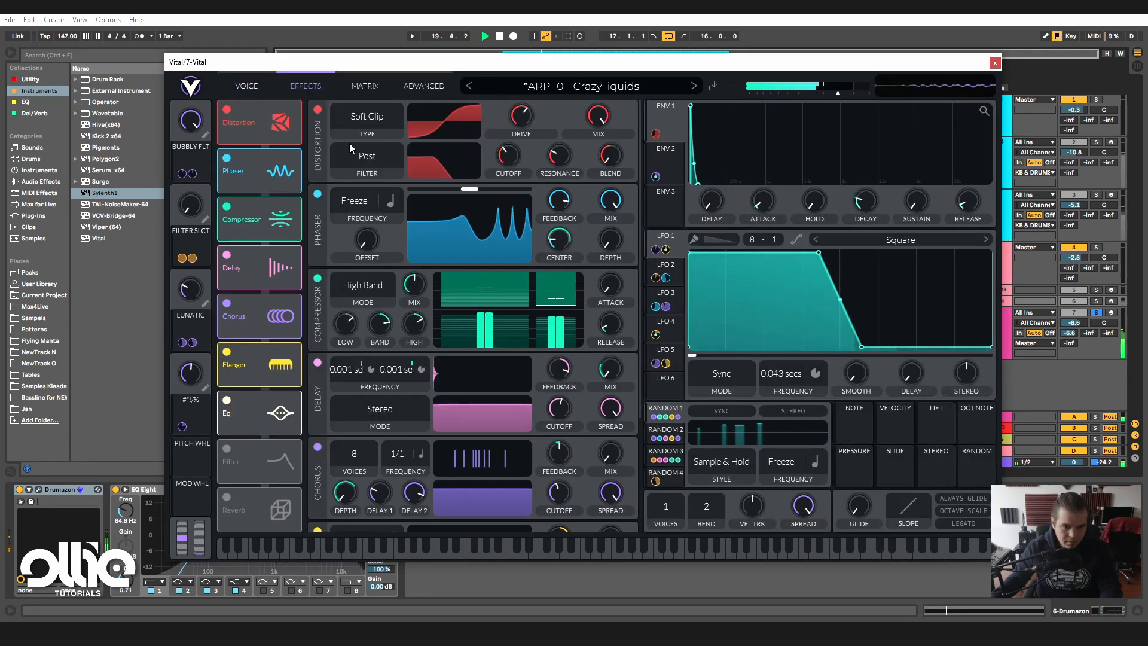
{"action": "left_click", "coordinate": [254, 89]}
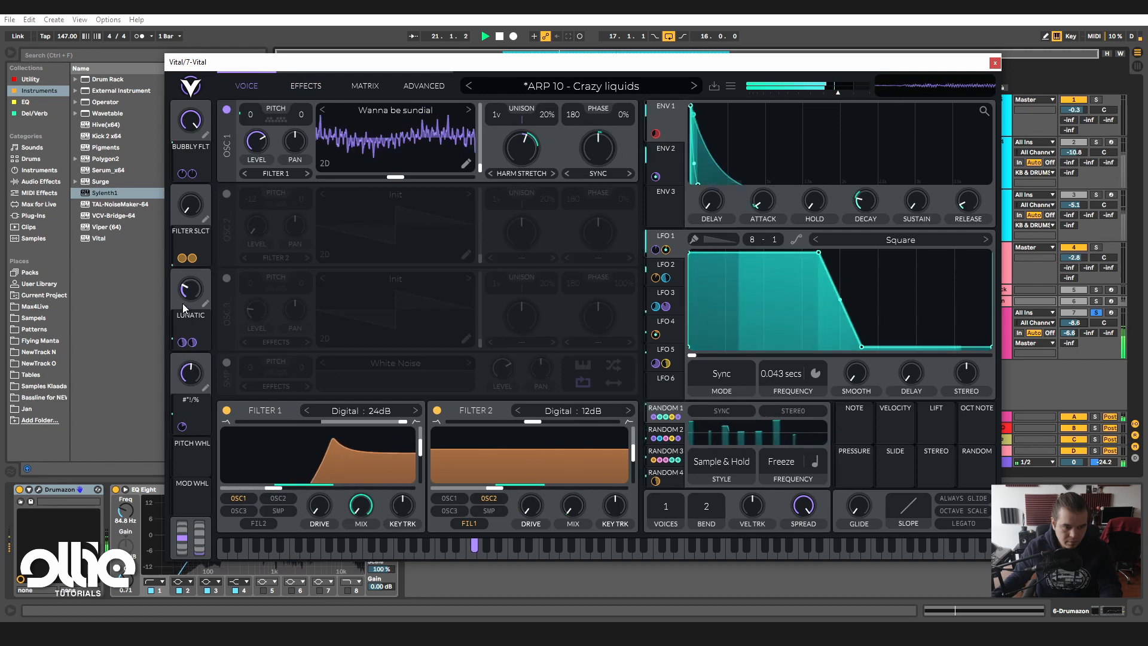
- Audition Crazy liquids soloed with FILTER SLCT turned fully up, sweeping BUBBLY FLT down to 0 and varying LUNATIC
{"action": "left_click_drag", "start_coordinate": [204, 122], "coordinate": [204, 224]}
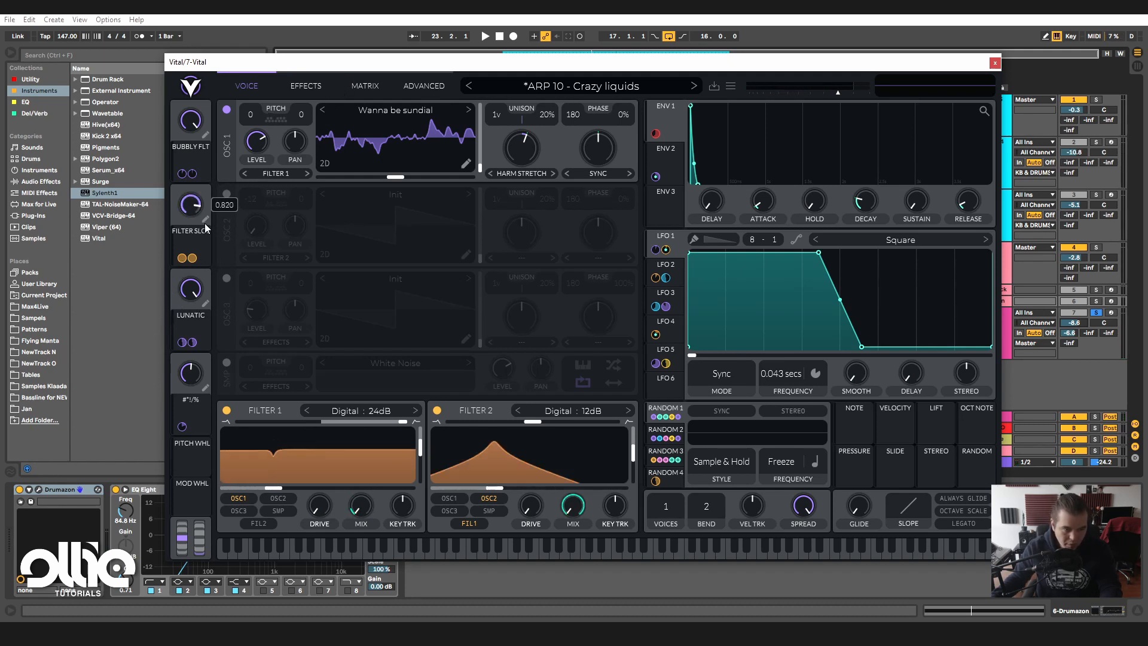
{"action": "left_click_drag", "start_coordinate": [235, 137], "coordinate": [285, 275]}
{"action": "key", "text": "space"}
{"action": "left_click_drag", "start_coordinate": [190, 121], "coordinate": [181, 235]}
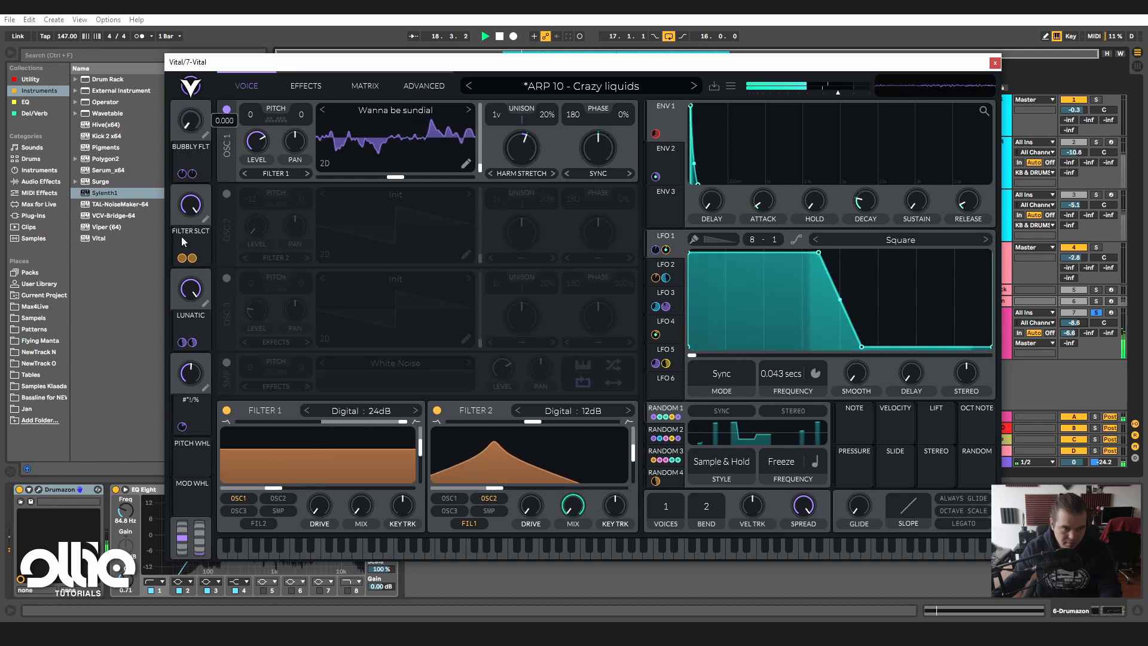
{"action": "left_click_drag", "start_coordinate": [191, 289], "coordinate": [191, 345]}
- Unsolo the Vital track, set it to -7.5 dB with the 1/8 PP send at -5.0 dB, and sweep Crazy liquids' macros in the mix
{"action": "left_click", "coordinate": [1096, 313]}
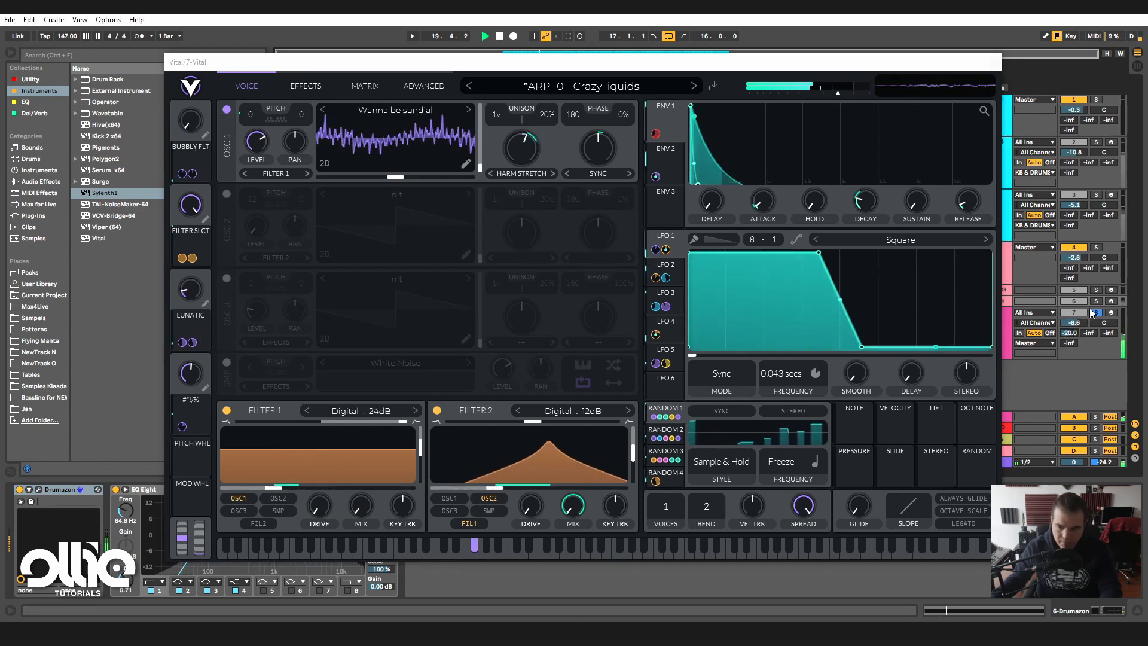
{"action": "key", "text": "space"}
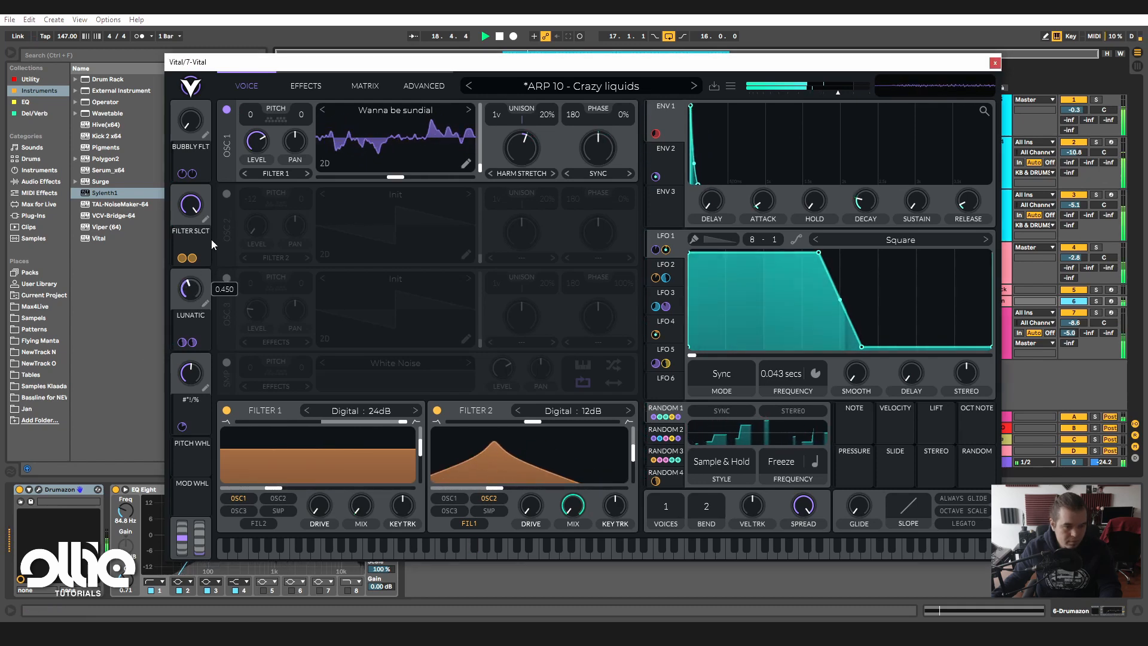
{"action": "left_click_drag", "start_coordinate": [210, 240], "coordinate": [223, 242]}
{"action": "left_click_drag", "start_coordinate": [197, 207], "coordinate": [294, 135]}
{"action": "left_click_drag", "start_coordinate": [193, 124], "coordinate": [287, 42]}
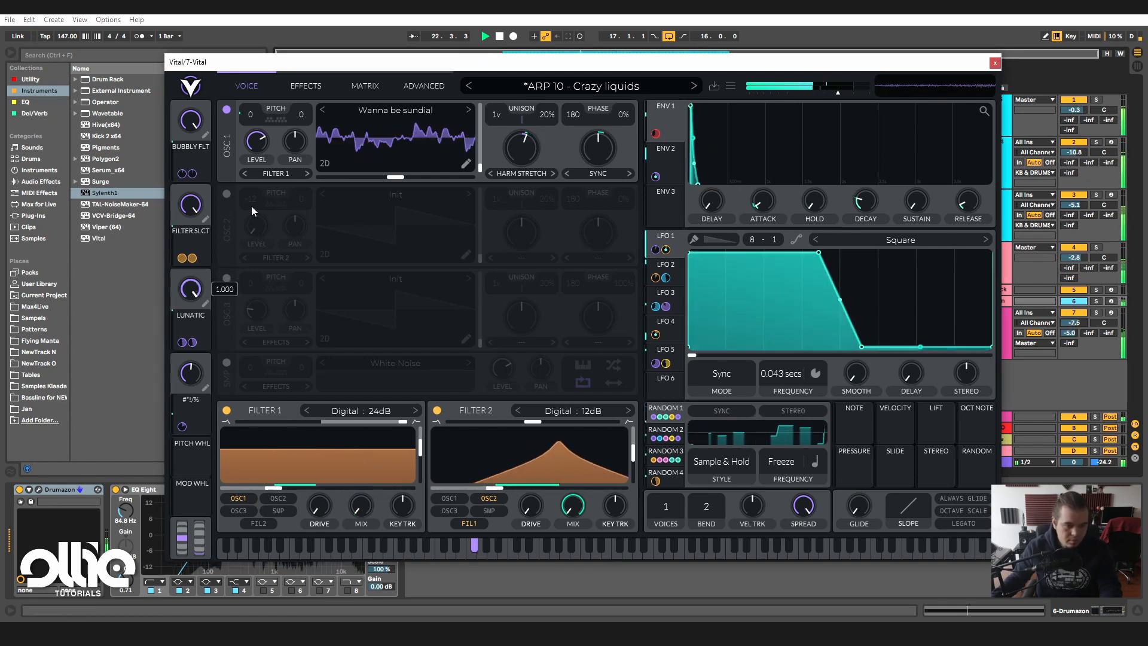
{"action": "left_click_drag", "start_coordinate": [252, 206], "coordinate": [177, 349]}
{"action": "left_click_drag", "start_coordinate": [191, 374], "coordinate": [257, 257]}
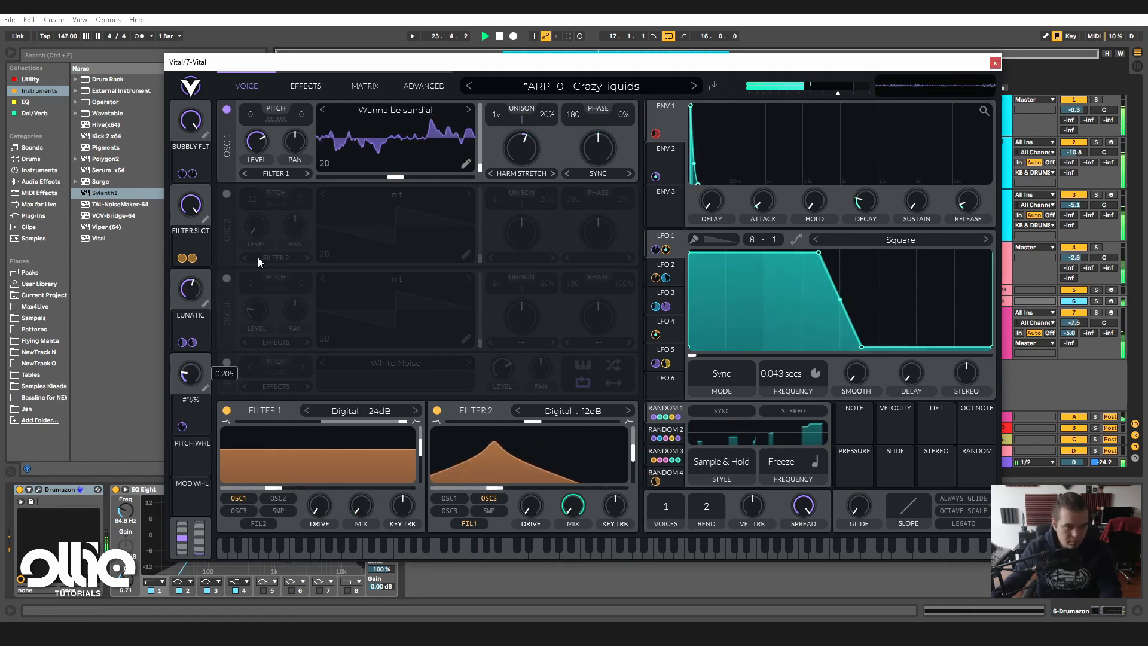
{"action": "left_click_drag", "start_coordinate": [192, 289], "coordinate": [170, 344]}
{"action": "left_click_drag", "start_coordinate": [191, 121], "coordinate": [181, 365]}
- Solo the Vital track with the 1/8 PP send at -25.6 dB, raise BUBBLY FLT fully and set FILTER SLCT to about 0.5
{"action": "left_click", "coordinate": [1096, 313]}
{"action": "key", "text": "space"}
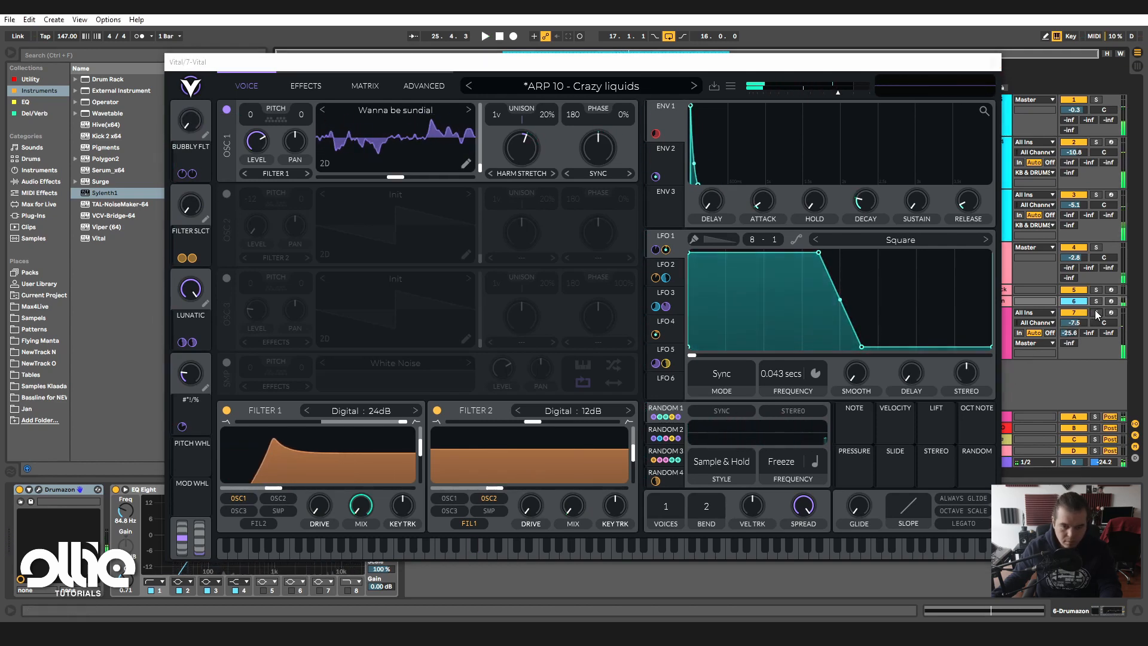
{"action": "key", "text": "space"}
{"action": "left_click_drag", "start_coordinate": [192, 121], "coordinate": [264, 29]}
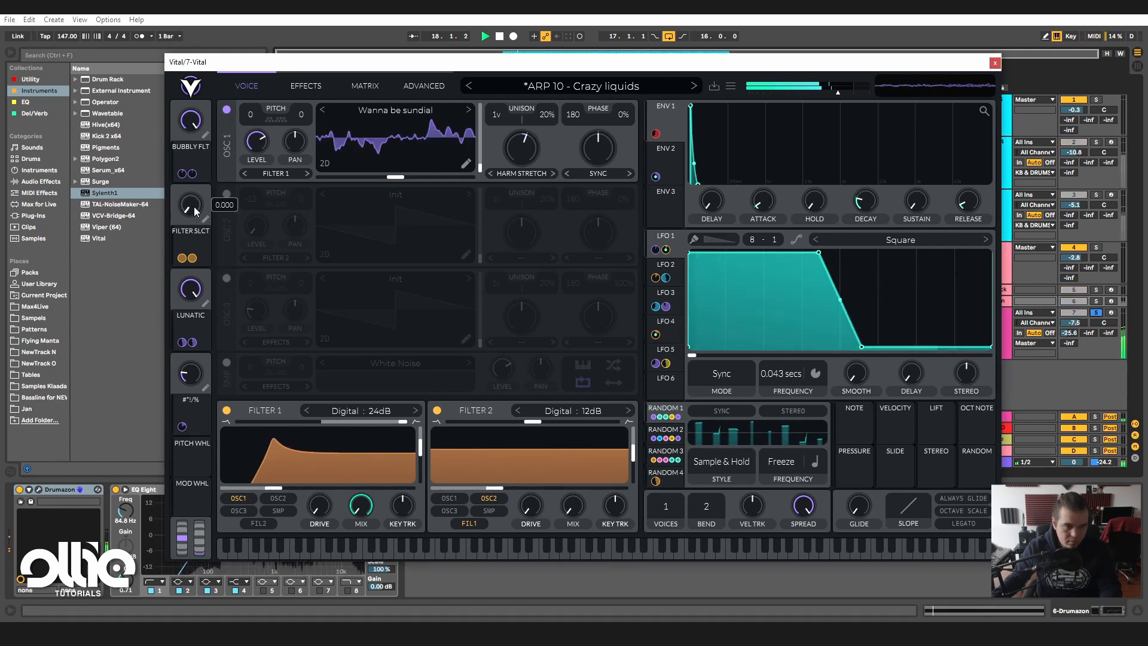
{"action": "left_click_drag", "start_coordinate": [194, 207], "coordinate": [230, 83]}
{"action": "left_click_drag", "start_coordinate": [192, 206], "coordinate": [197, 265]}
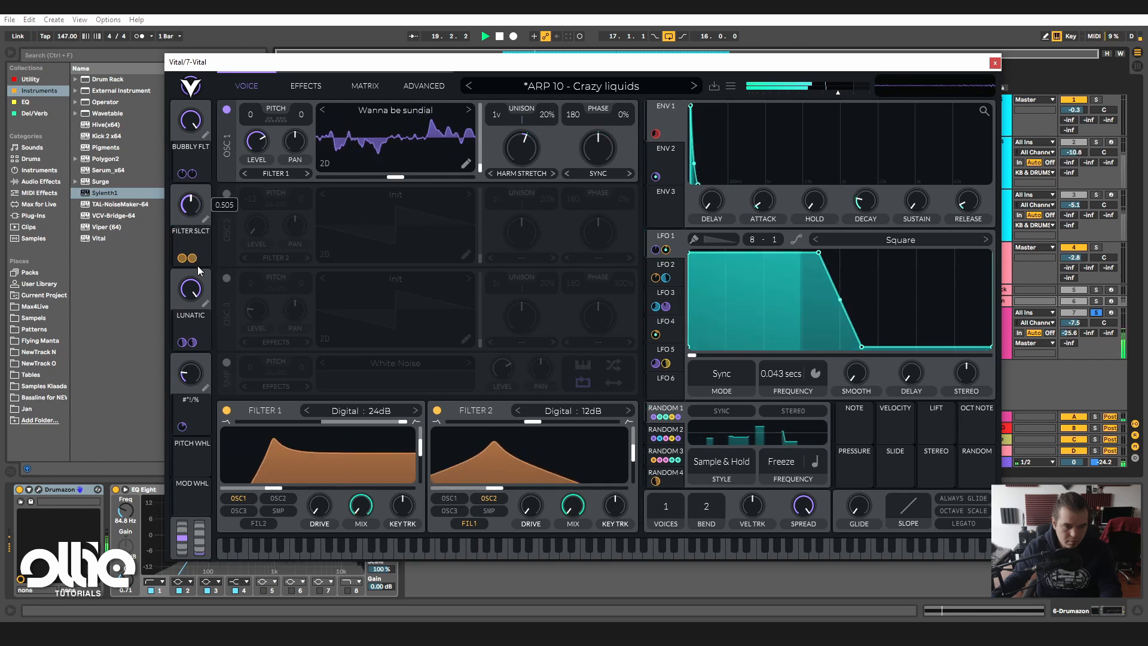
- Raise the #*!/% macro to 1.000, lower LUNATIC to about halfway, and unsolo the Vital track with its 1/8 PP send at -27.5 dB
{"action": "left_click_drag", "start_coordinate": [192, 375], "coordinate": [227, 251]}
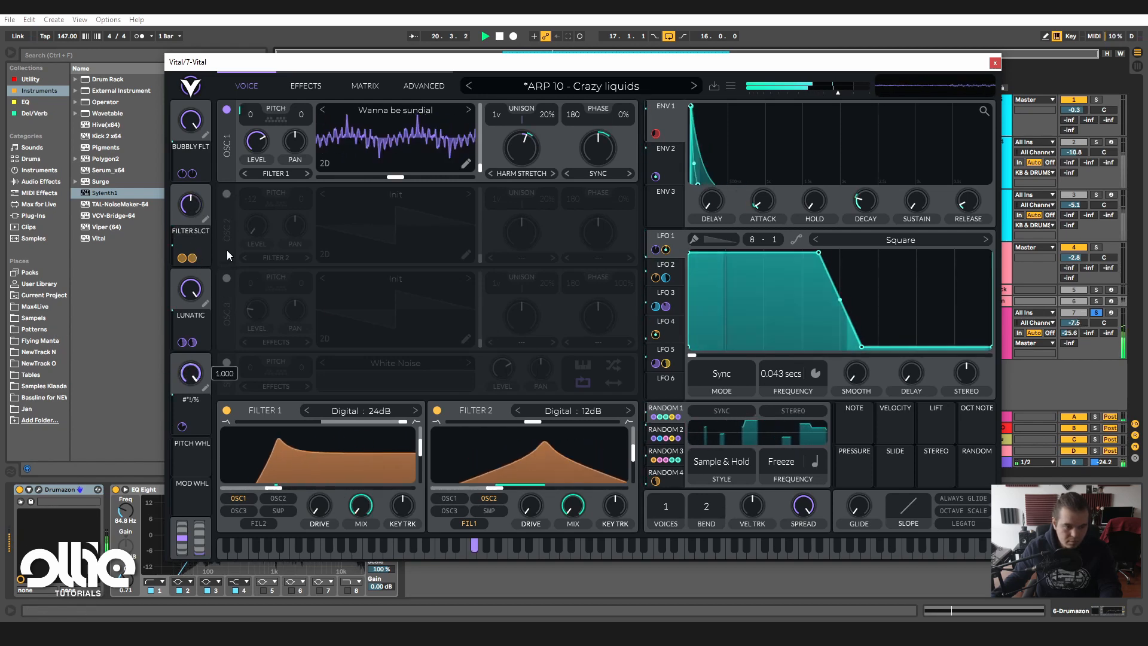
{"action": "left_click_drag", "start_coordinate": [191, 290], "coordinate": [182, 350]}
{"action": "left_click", "coordinate": [1095, 313]}
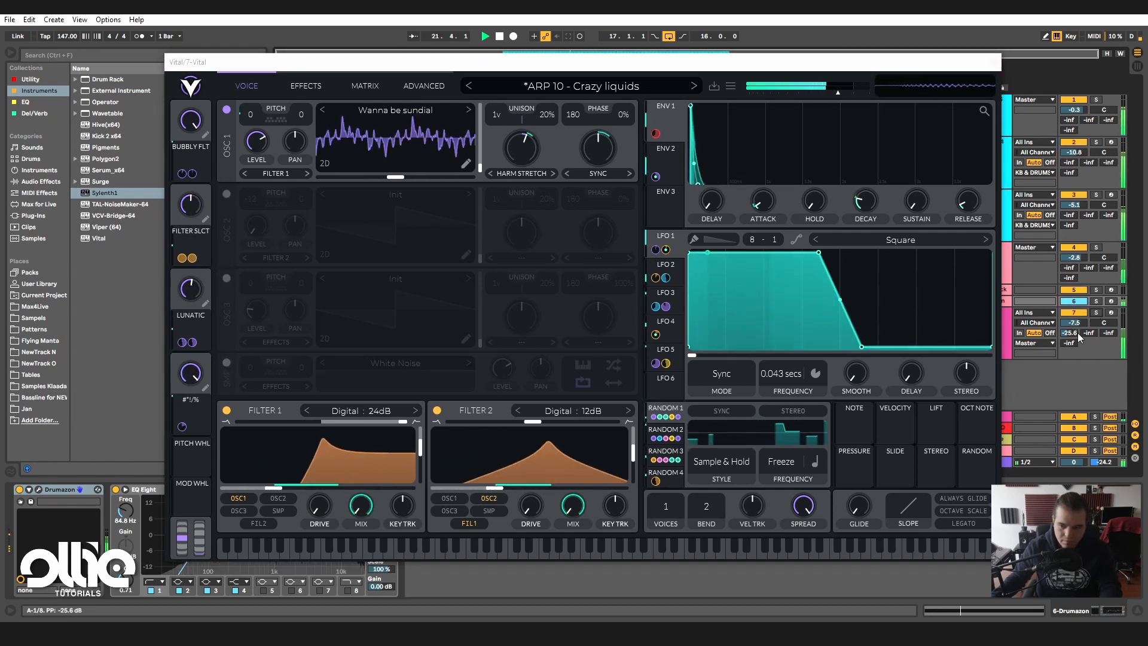
{"action": "mouse_move", "coordinate": [1075, 333]}
{"action": "left_mouse_down"}
{"action": "mouse_move", "coordinate": [1075, 269]}
{"action": "mouse_move", "coordinate": [1073, 336]}
{"action": "left_mouse_up"}
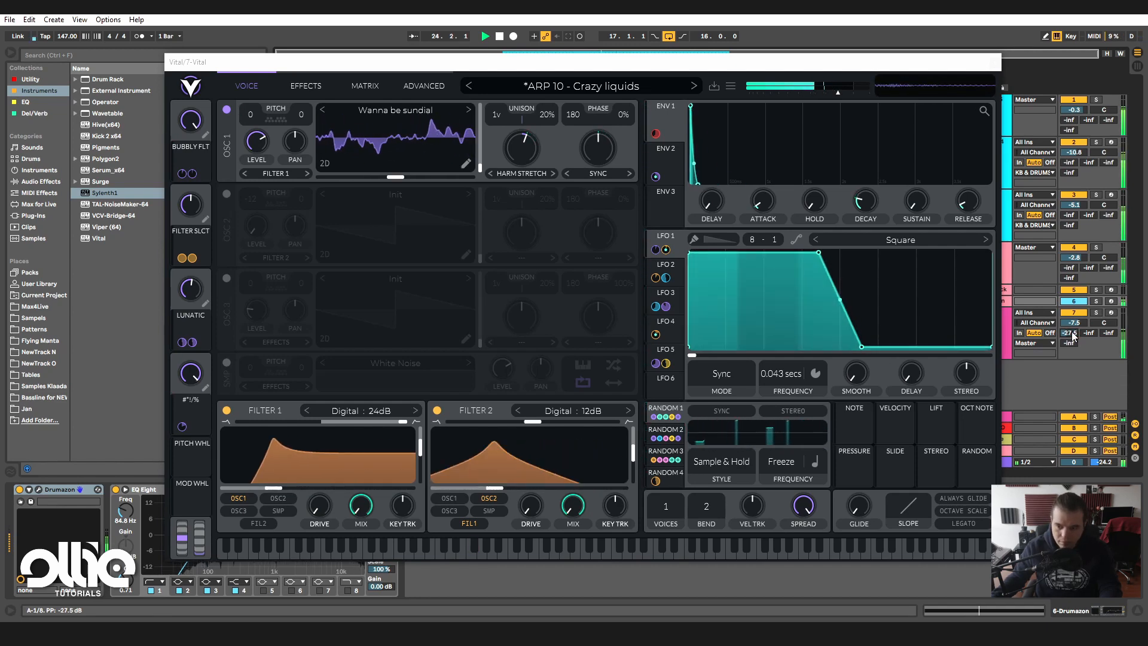
- Load ARP 11 - Smelly one, remove the 1/8 PP send, and play it soloed while lowering the LEAD macro to 0
{"action": "left_click", "coordinate": [571, 87]}
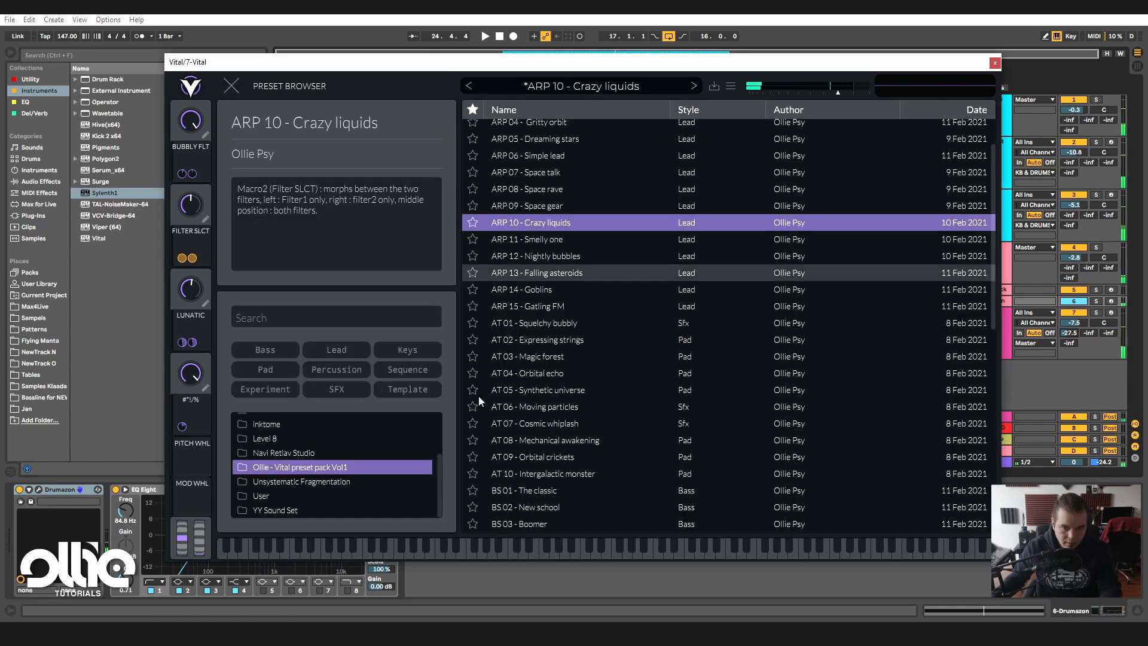
{"action": "left_click", "coordinate": [583, 238]}
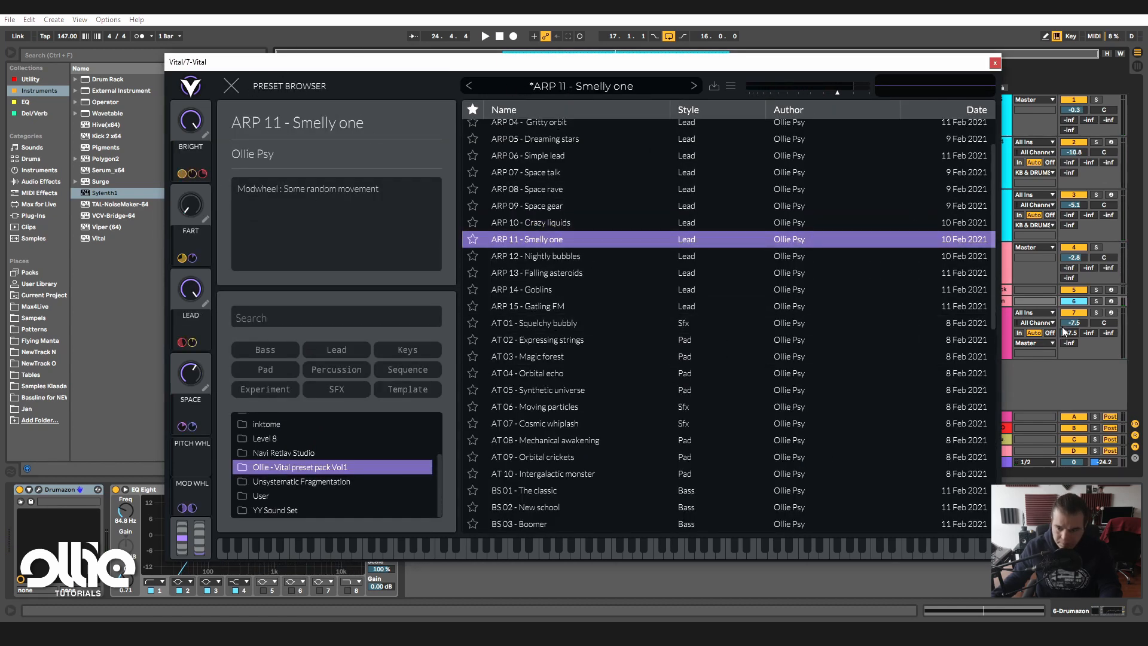
{"action": "left_click", "coordinate": [1097, 312]}
{"action": "key", "text": "space"}
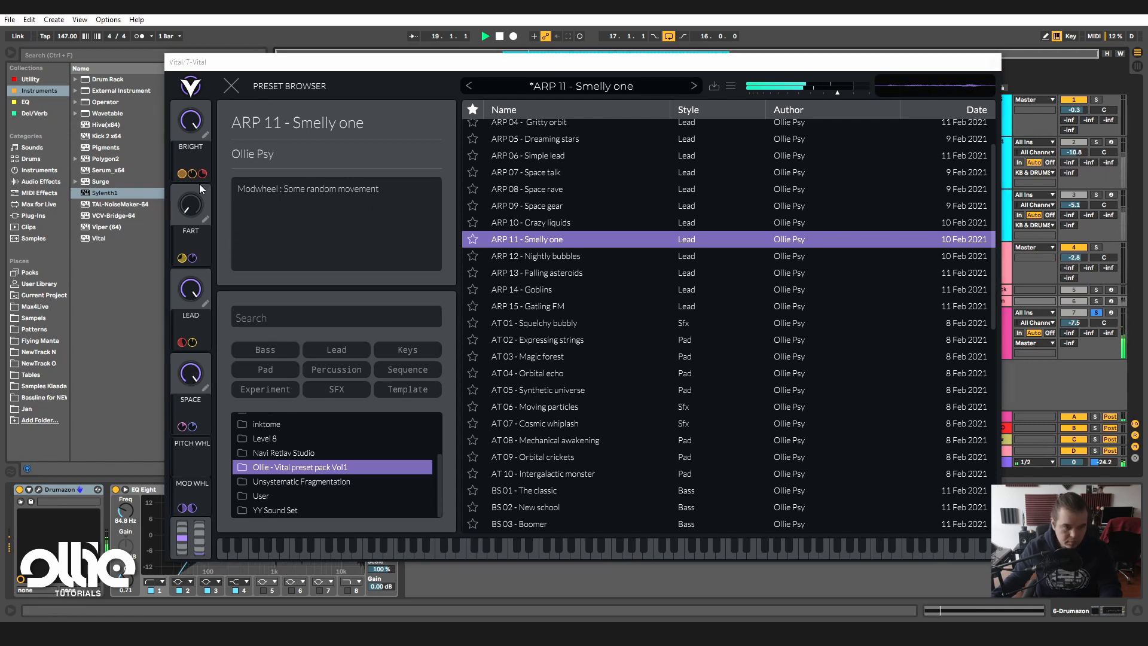
{"action": "left_click_drag", "start_coordinate": [193, 289], "coordinate": [165, 440]}
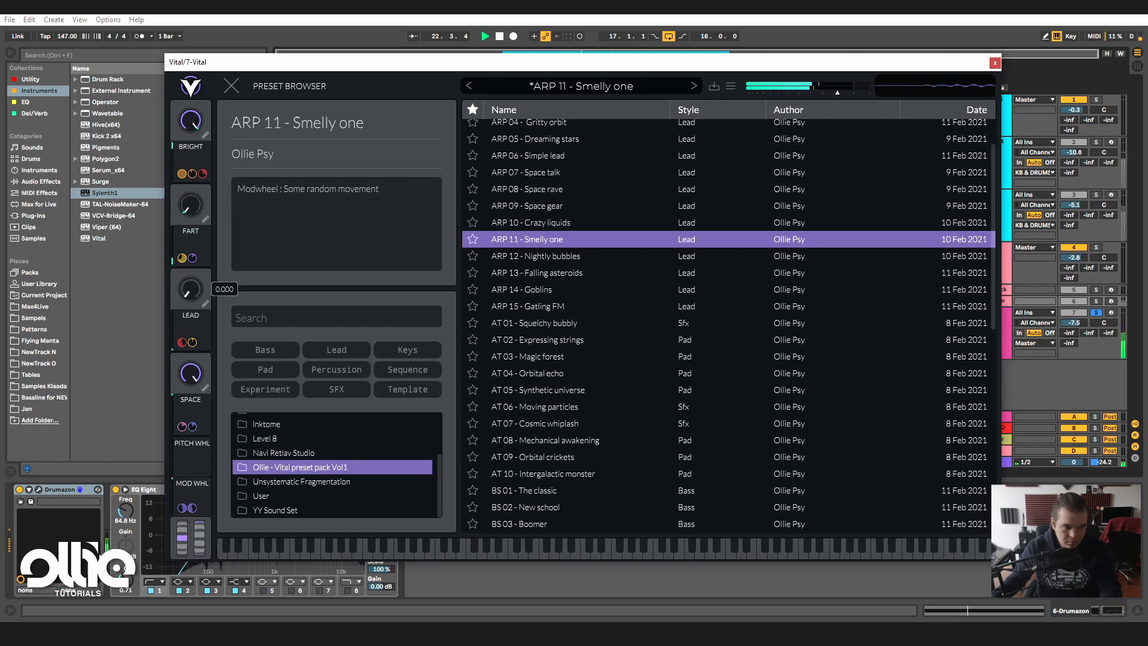
- Unsolo the Vital track, set it to -3.5 dB, and sweep Smelly one's FART and SPACE macros, raising LEAD fully in the mix
{"action": "left_click_drag", "start_coordinate": [192, 385], "coordinate": [190, 400]}
{"action": "left_click", "coordinate": [1097, 312]}
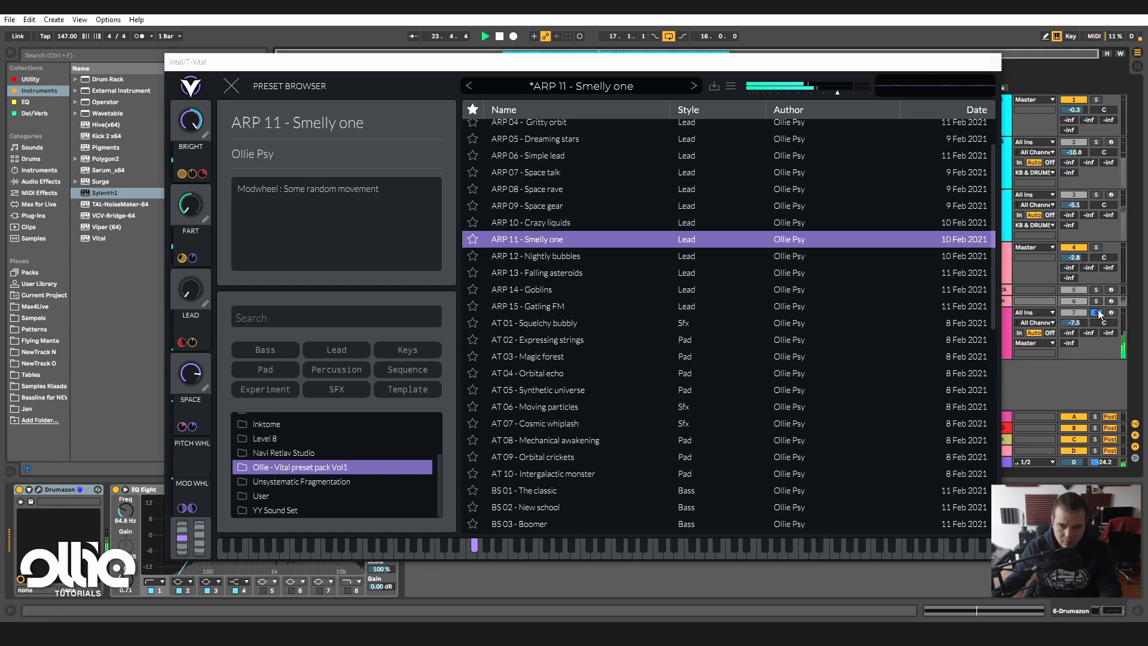
{"action": "left_click_drag", "start_coordinate": [1075, 323], "coordinate": [1074, 325]}
{"action": "left_click_drag", "start_coordinate": [187, 369], "coordinate": [201, 332]}
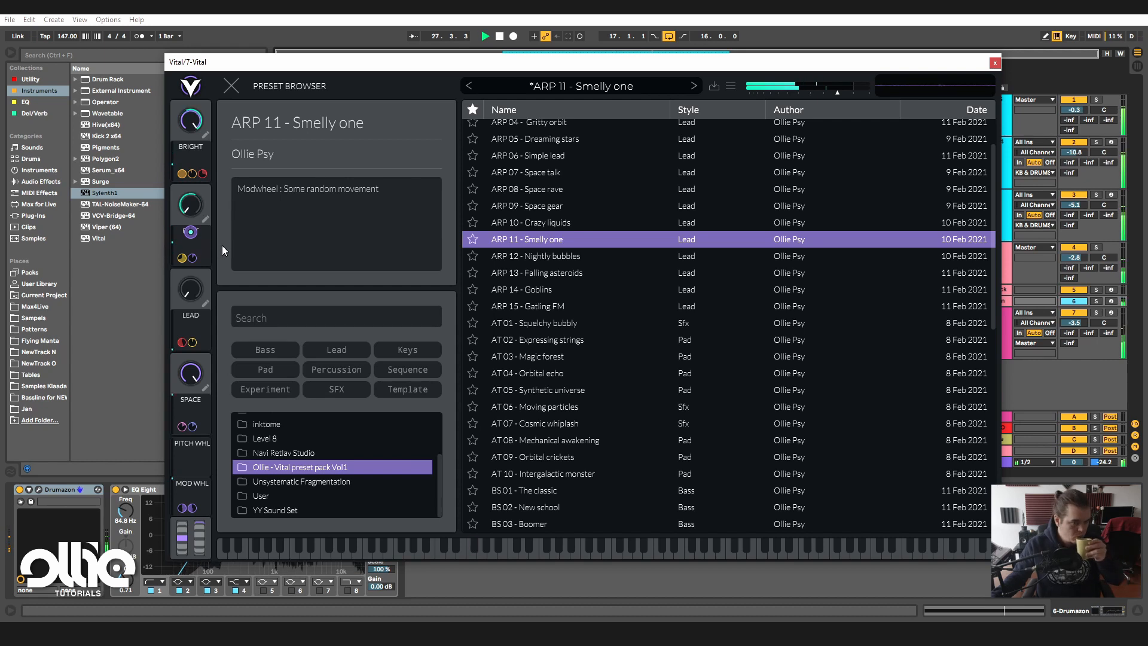
{"action": "left_click_drag", "start_coordinate": [192, 294], "coordinate": [239, 199]}
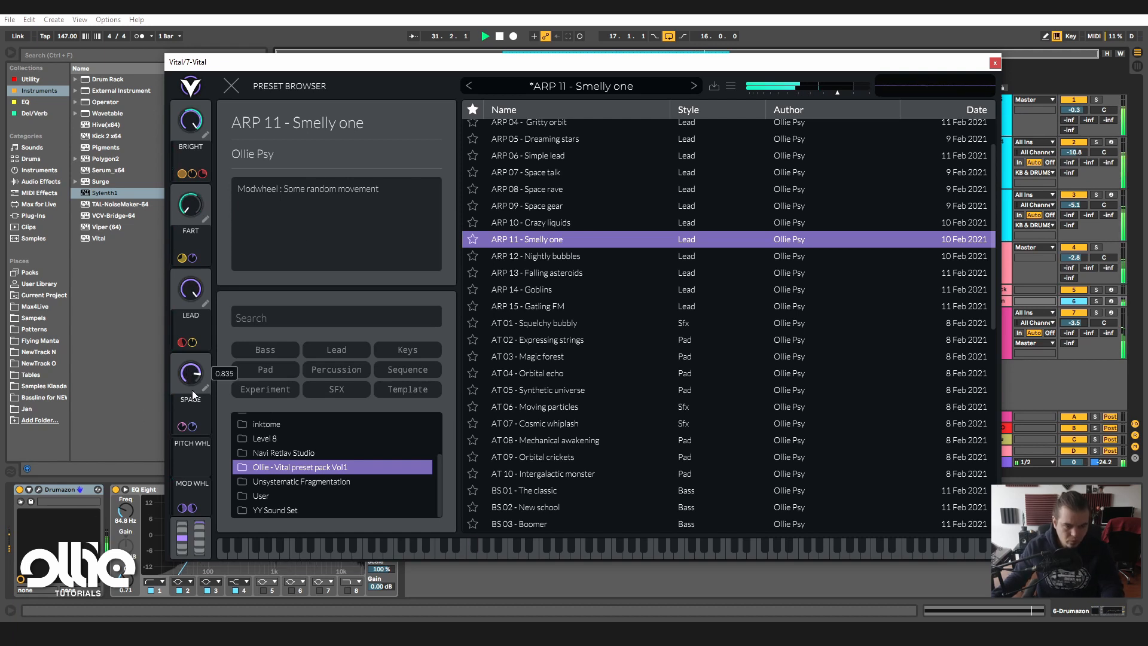
- Solo the Vital track, audition Smelly one with BRIGHT swept down to 0, FART raised fully and LEAD varied, and stop playback
{"action": "left_click", "coordinate": [1075, 327]}
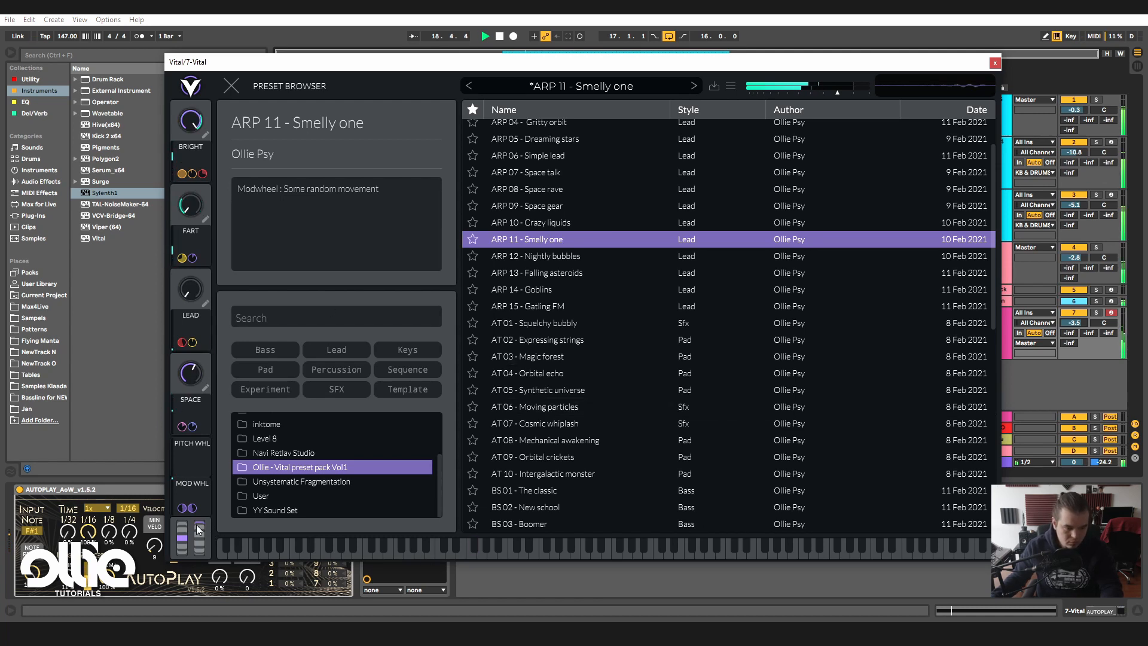
{"action": "left_click", "coordinate": [1096, 312]}
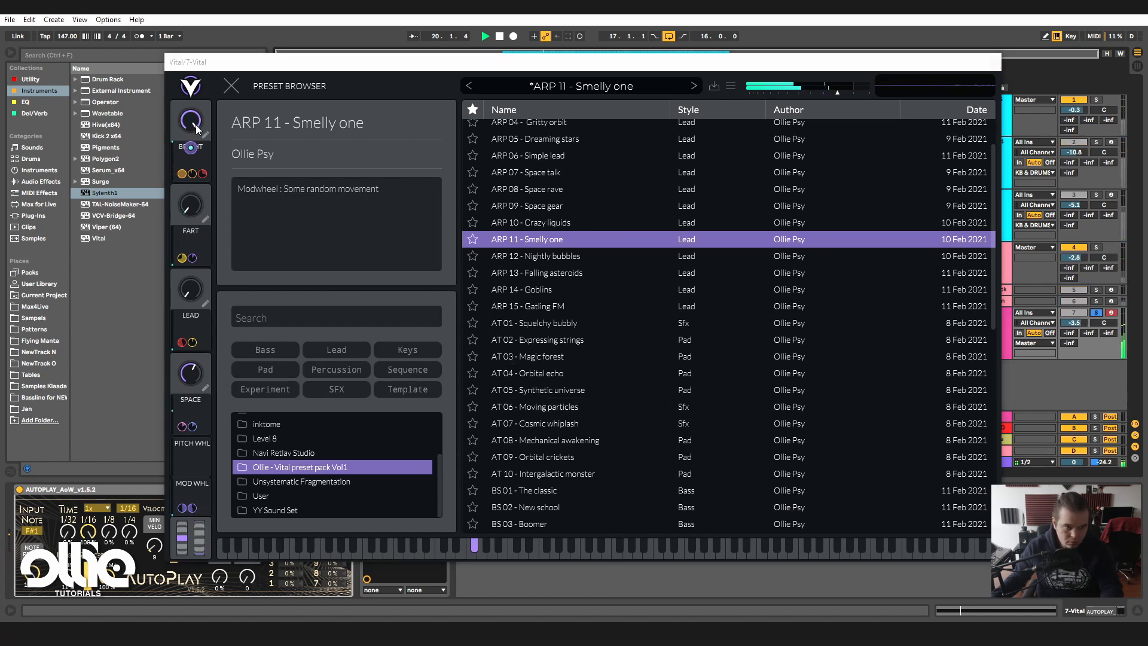
{"action": "left_click_drag", "start_coordinate": [196, 129], "coordinate": [153, 309]}
{"action": "left_click_drag", "start_coordinate": [194, 208], "coordinate": [222, 79]}
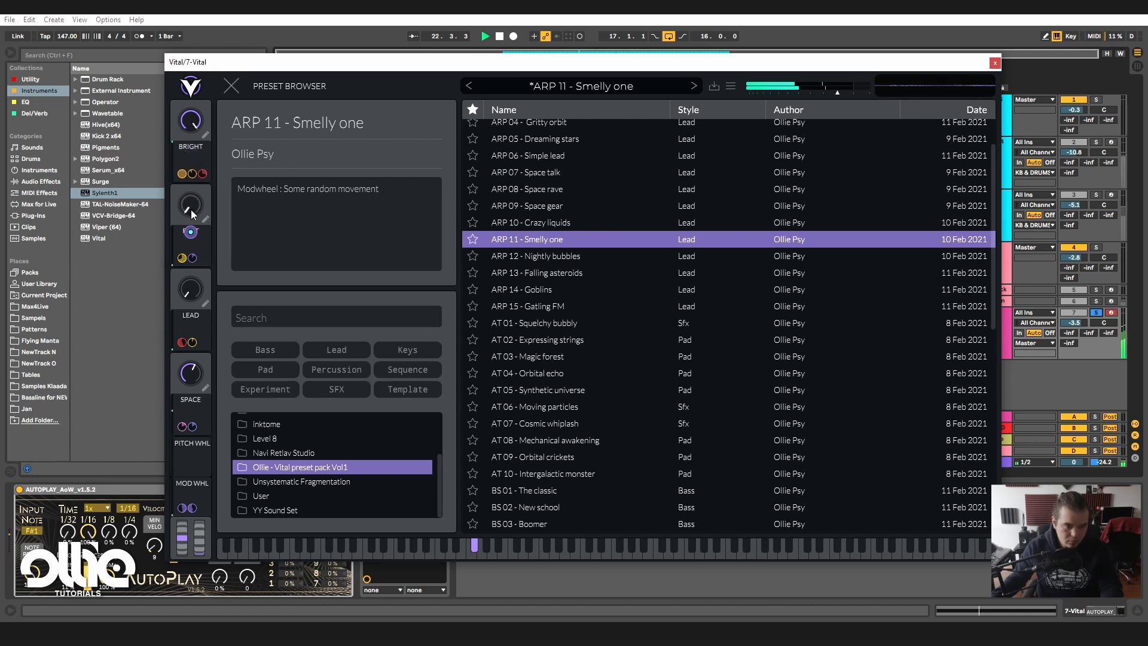
{"action": "left_click_drag", "start_coordinate": [229, 147], "coordinate": [210, 301]}
{"action": "left_click_drag", "start_coordinate": [194, 121], "coordinate": [193, 278]}
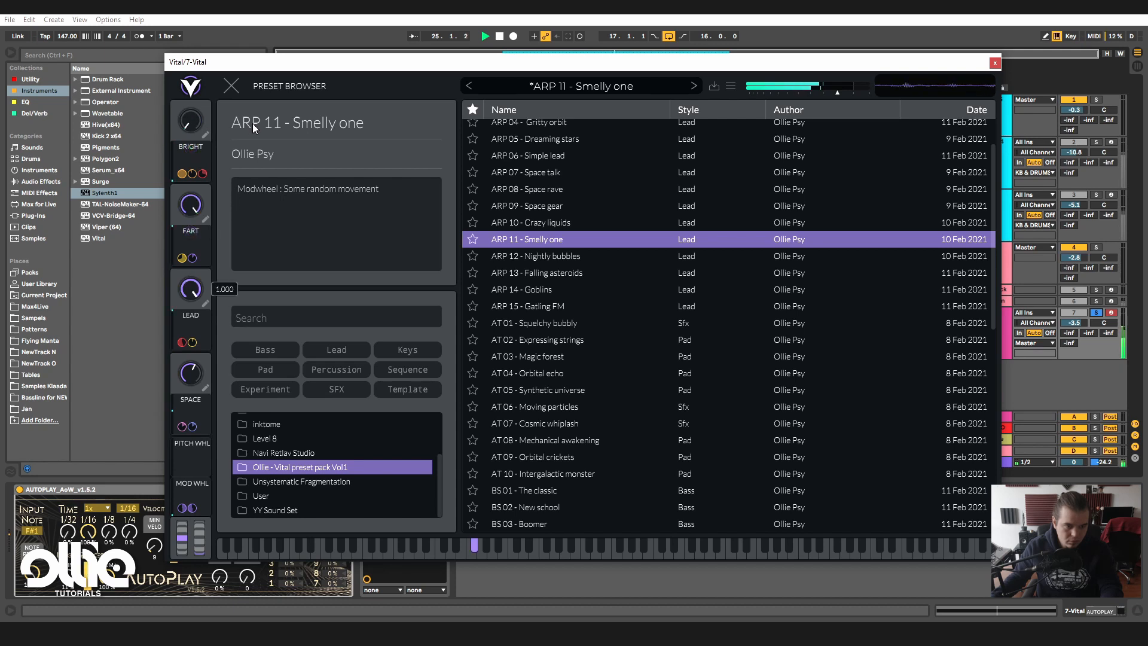
{"action": "left_click_drag", "start_coordinate": [253, 123], "coordinate": [219, 377]}
{"action": "key", "text": "space"}
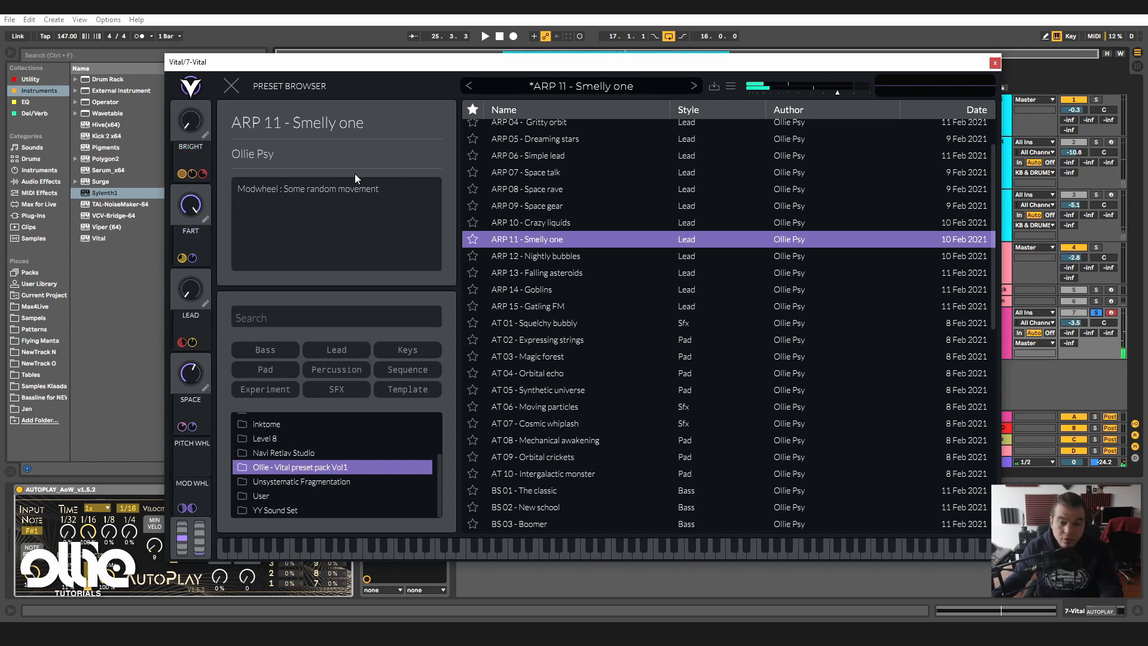
- Load ARP 12 - Nightly bubbles and play it soloed while adjusting the GRIT macro
{"action": "left_click", "coordinate": [548, 258]}
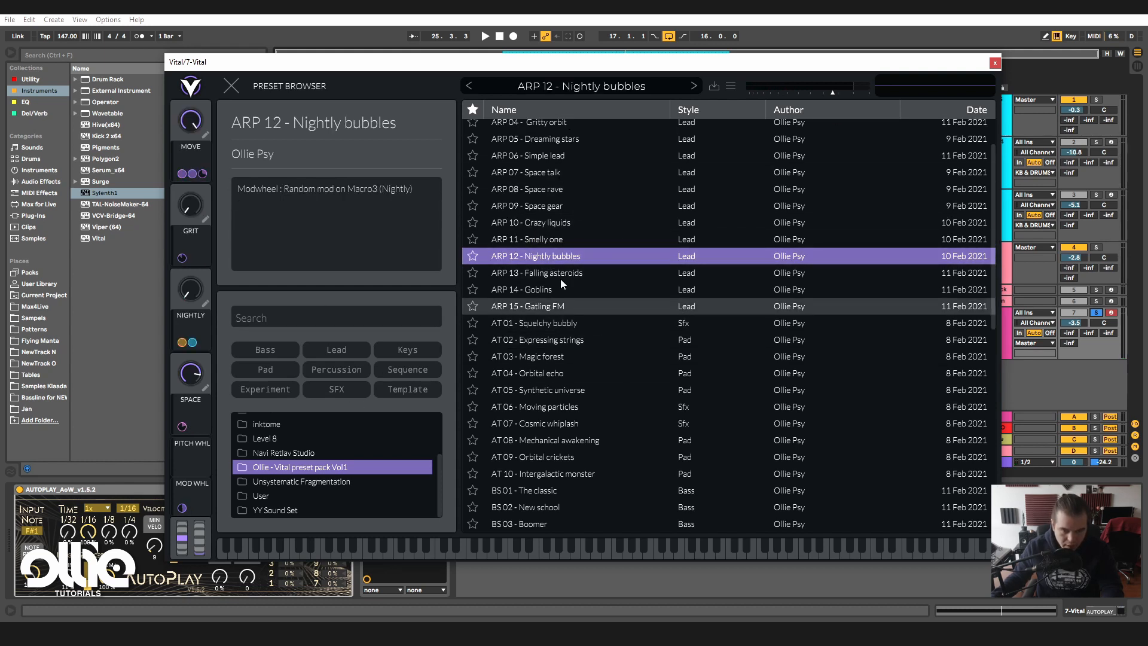
{"action": "key", "text": "space"}
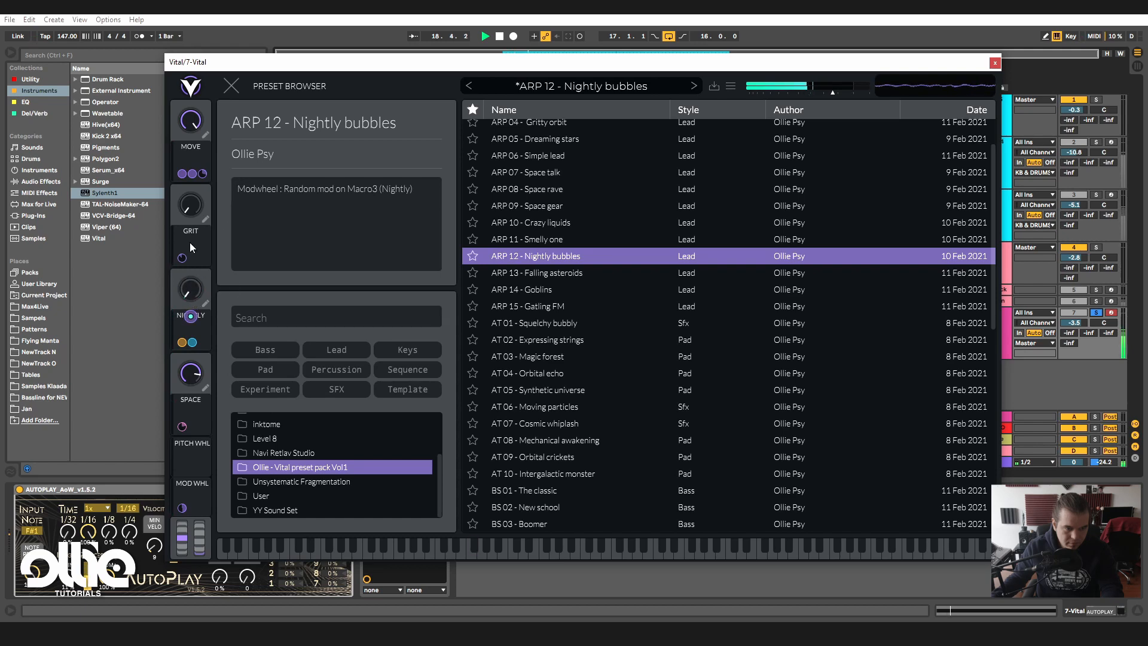
{"action": "left_click_drag", "start_coordinate": [195, 193], "coordinate": [179, 291]}
- Stop playback, close the Vital window, and transpose the Vital clip's long note up an octave to F#2
{"action": "left_click", "coordinate": [994, 62]}
{"action": "double_click", "coordinate": [524, 312]}
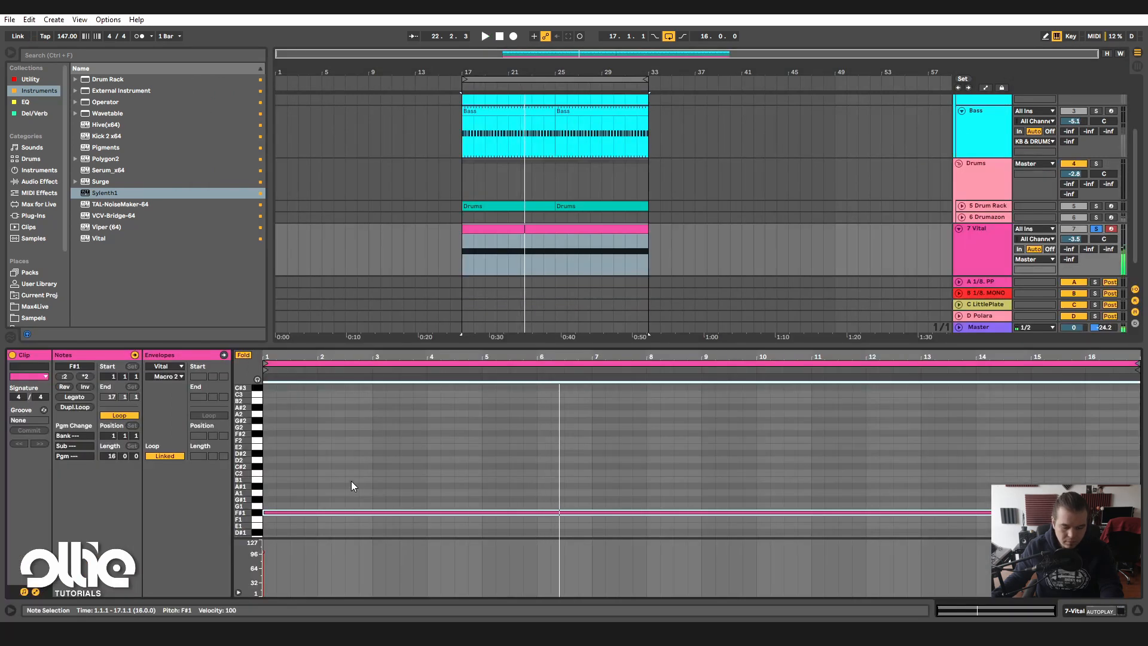
{"action": "key", "text": "space"}
{"action": "key", "text": "shift+Up"}
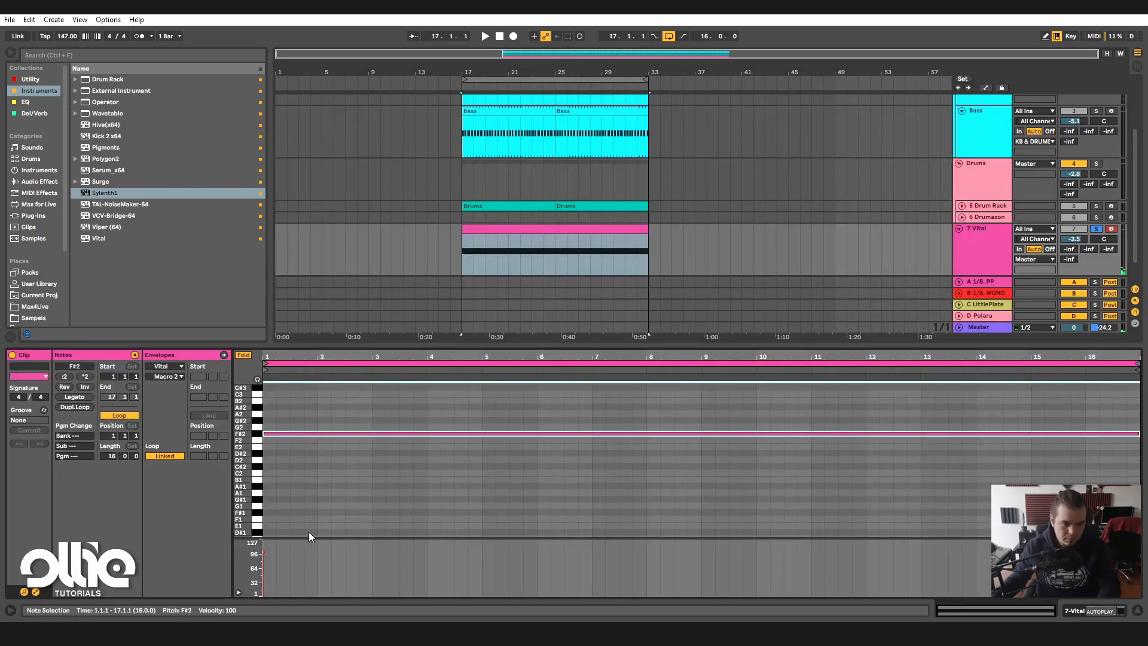
- Play Nightly bubbles in the mix at -5.6 dB, sweeping the NIGHTLY macro, raising GRIT fully and lowering MOVE slightly
{"action": "key", "text": "space"}
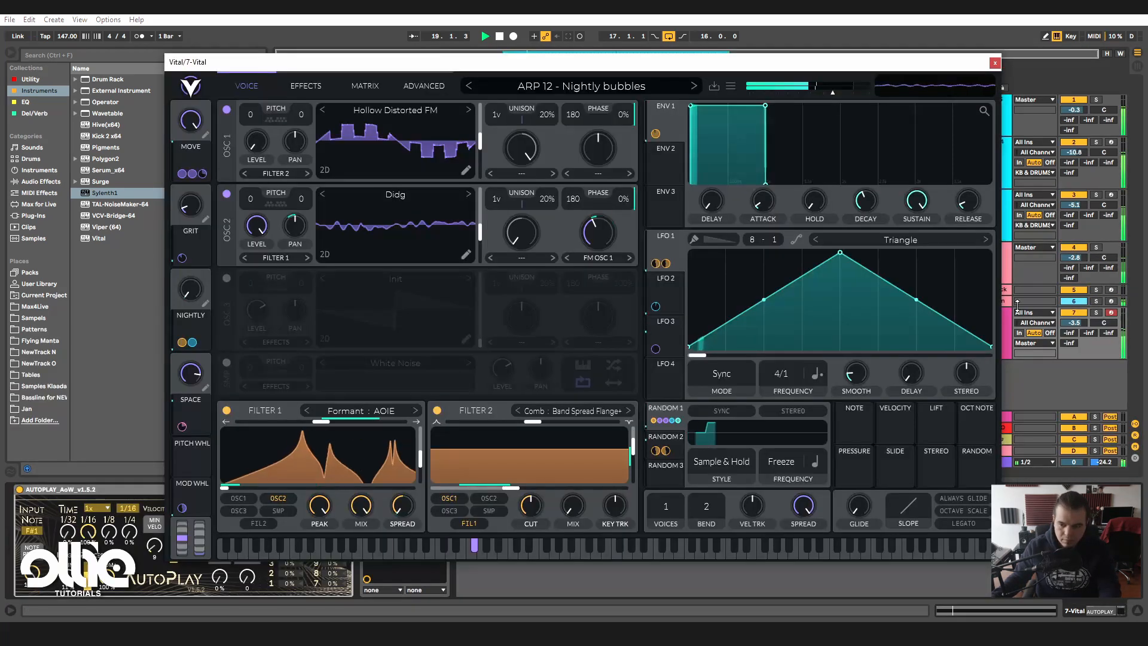
{"action": "left_click_drag", "start_coordinate": [1074, 323], "coordinate": [1074, 326]}
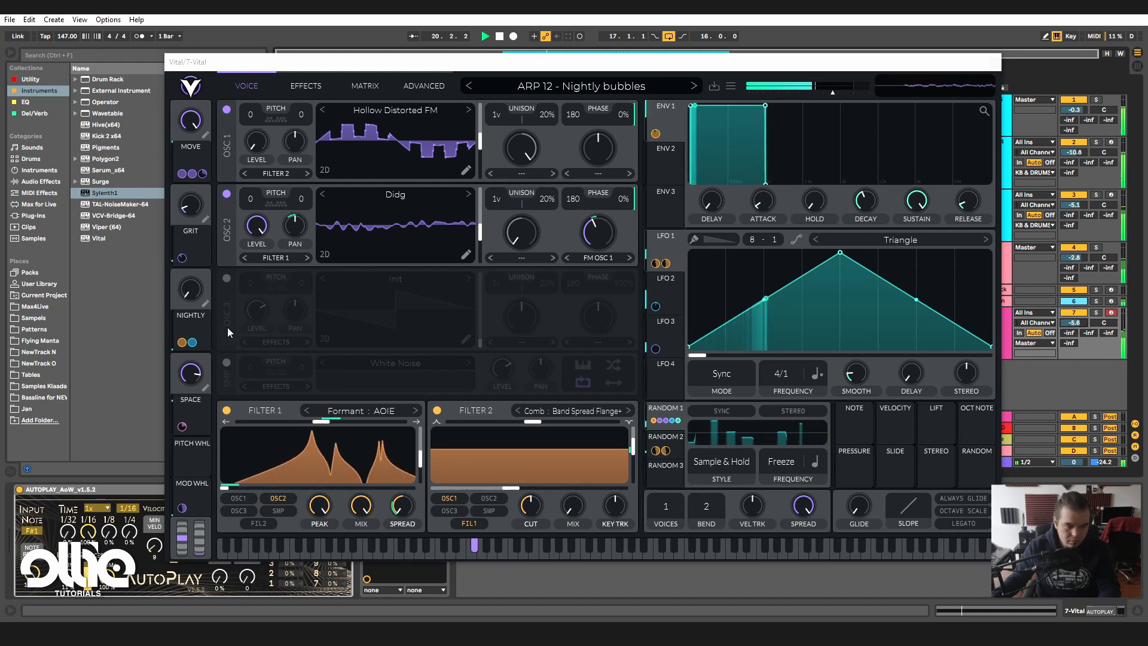
{"action": "left_click_drag", "start_coordinate": [190, 291], "coordinate": [218, 175]}
{"action": "left_click_drag", "start_coordinate": [187, 291], "coordinate": [188, 402]}
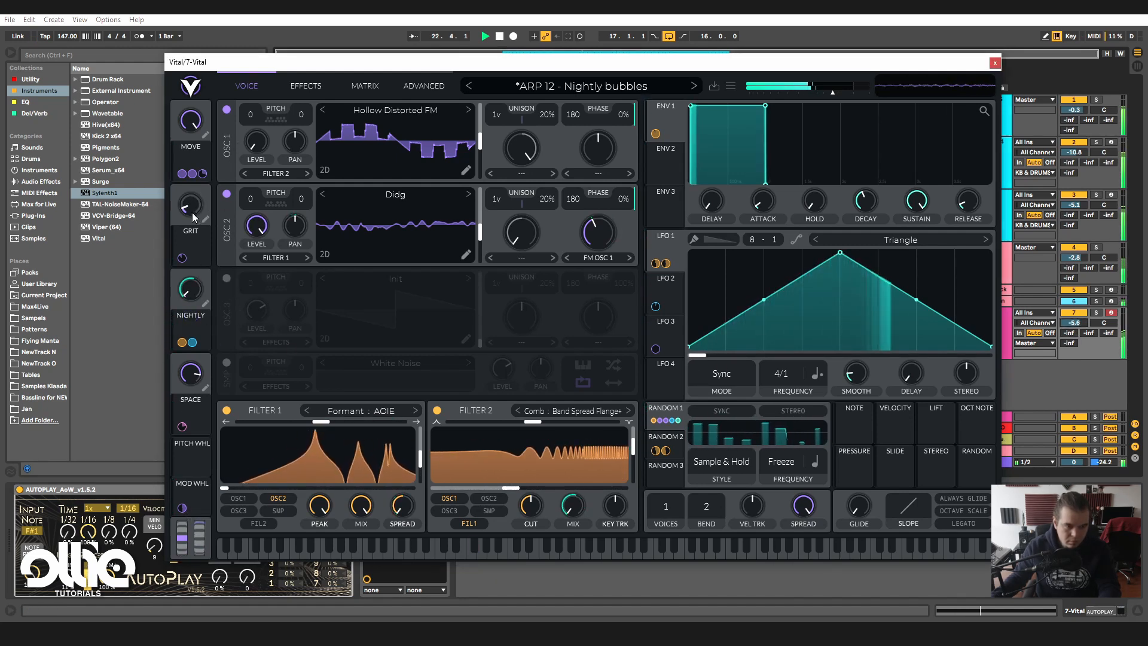
{"action": "left_click_drag", "start_coordinate": [192, 213], "coordinate": [170, 245]}
{"action": "left_click_drag", "start_coordinate": [189, 128], "coordinate": [194, 153]}
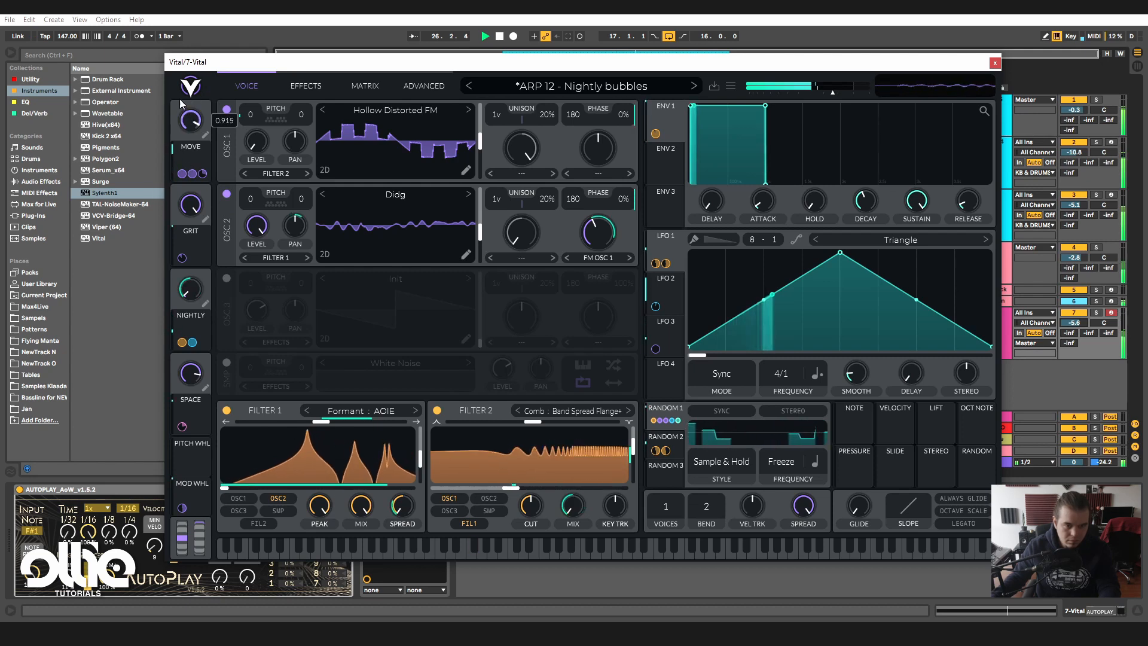
- Solo the Vital track and vary Nightly bubbles' MOVE, GRIT and mod wheel, raising SPACE fully
{"action": "left_click", "coordinate": [1097, 314]}
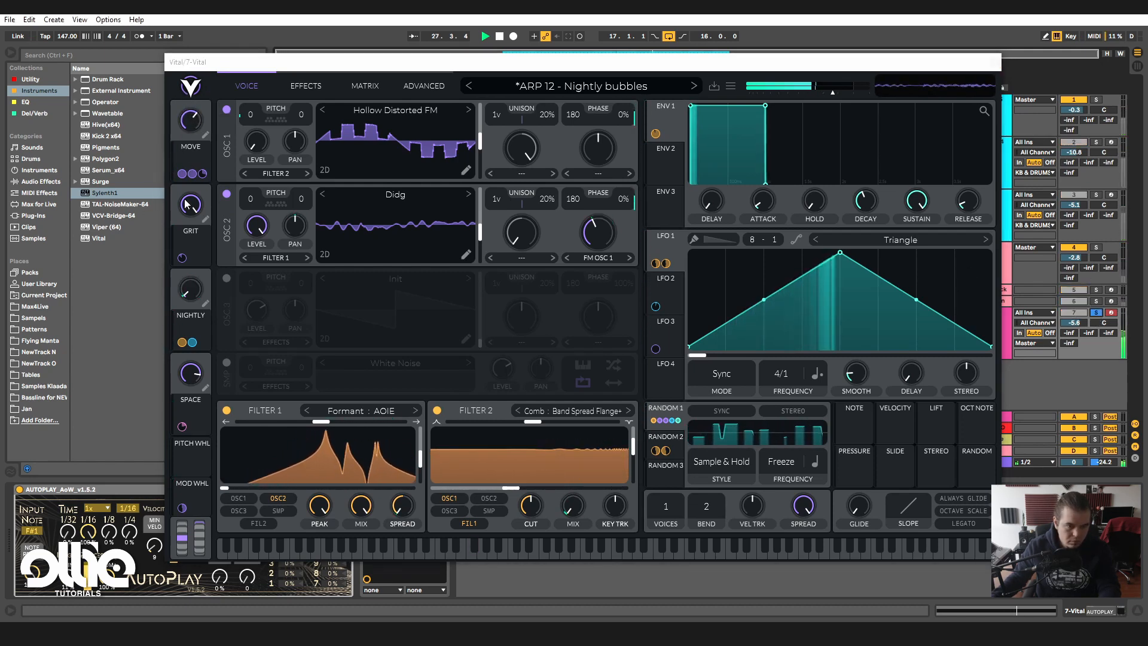
{"action": "left_click_drag", "start_coordinate": [188, 202], "coordinate": [197, 224]}
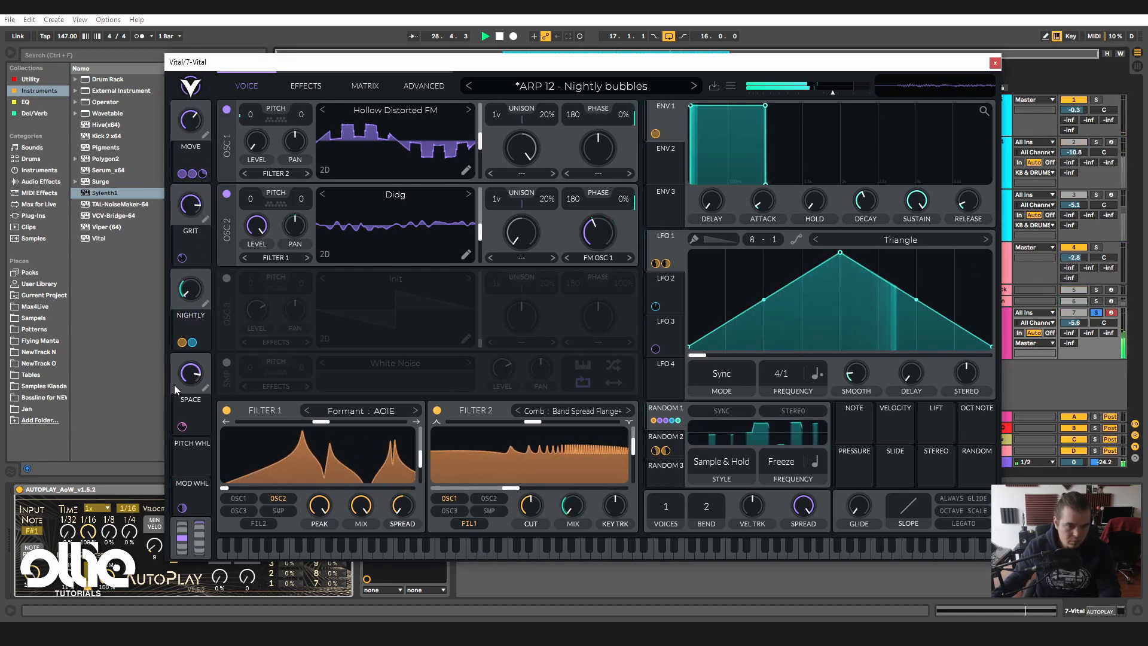
{"action": "left_click_drag", "start_coordinate": [184, 379], "coordinate": [205, 324]}
{"action": "left_click_drag", "start_coordinate": [194, 120], "coordinate": [197, 72]}
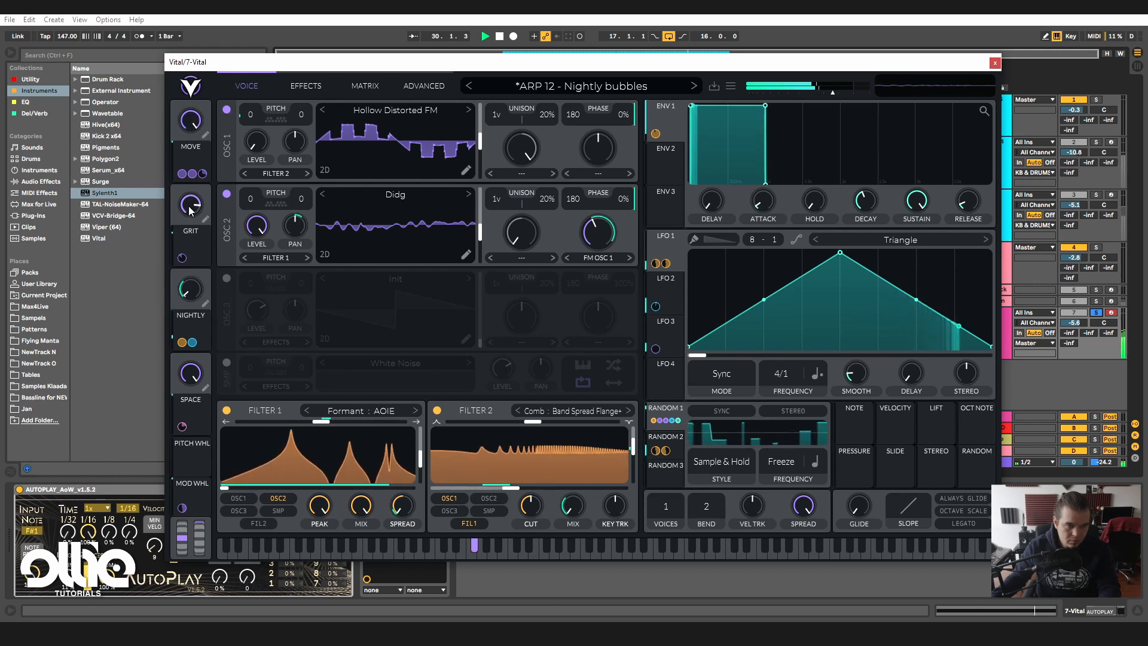
{"action": "mouse_move", "coordinate": [191, 203]}
{"action": "left_mouse_down"}
{"action": "mouse_move", "coordinate": [243, 18]}
{"action": "mouse_move", "coordinate": [209, 220]}
{"action": "mouse_move", "coordinate": [203, 209]}
{"action": "left_mouse_up"}
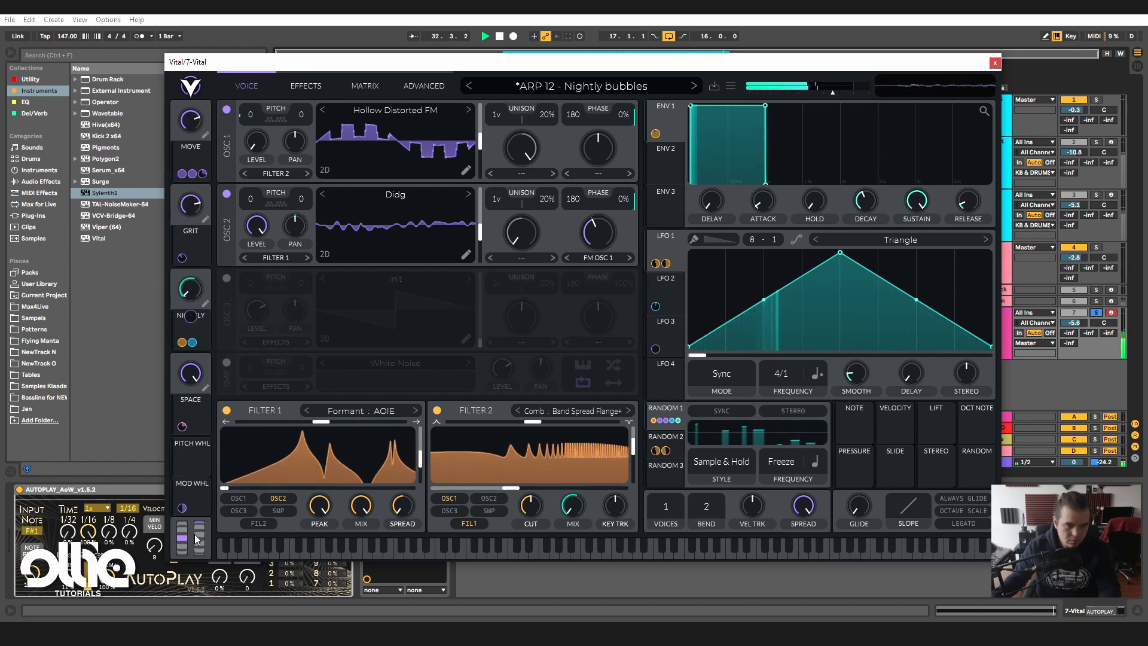
{"action": "left_click_drag", "start_coordinate": [201, 535], "coordinate": [201, 532]}
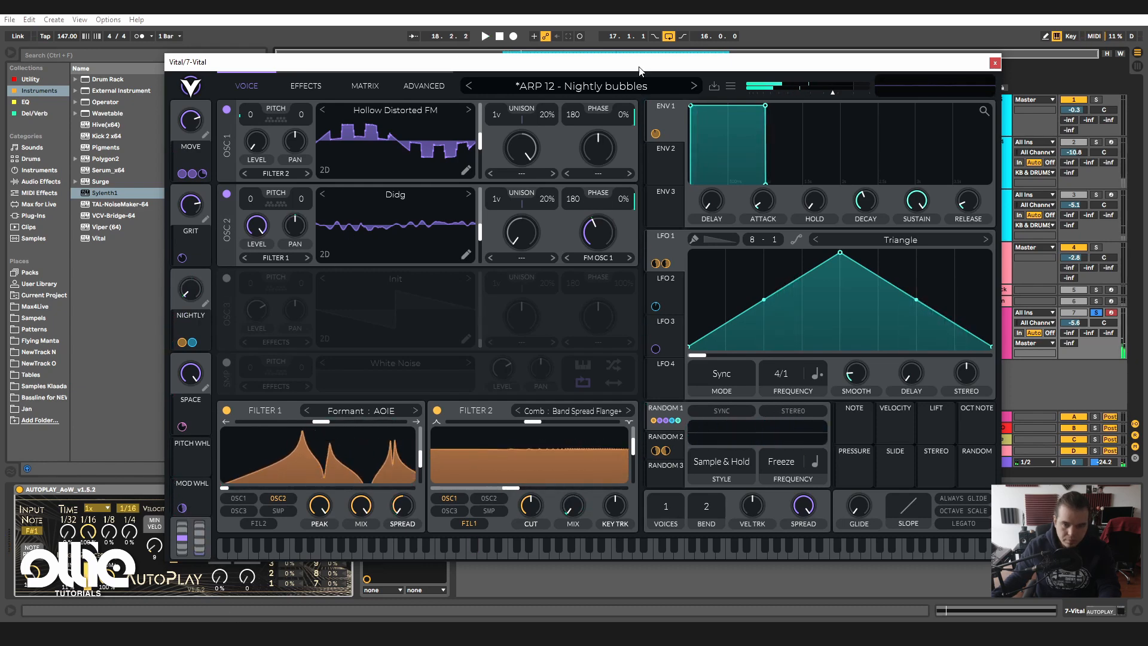
- Load ARP 13 - Falling asteroids from the Ollie - Vital preset pack Vol1 folder and play it soloed
{"action": "left_click", "coordinate": [628, 86]}
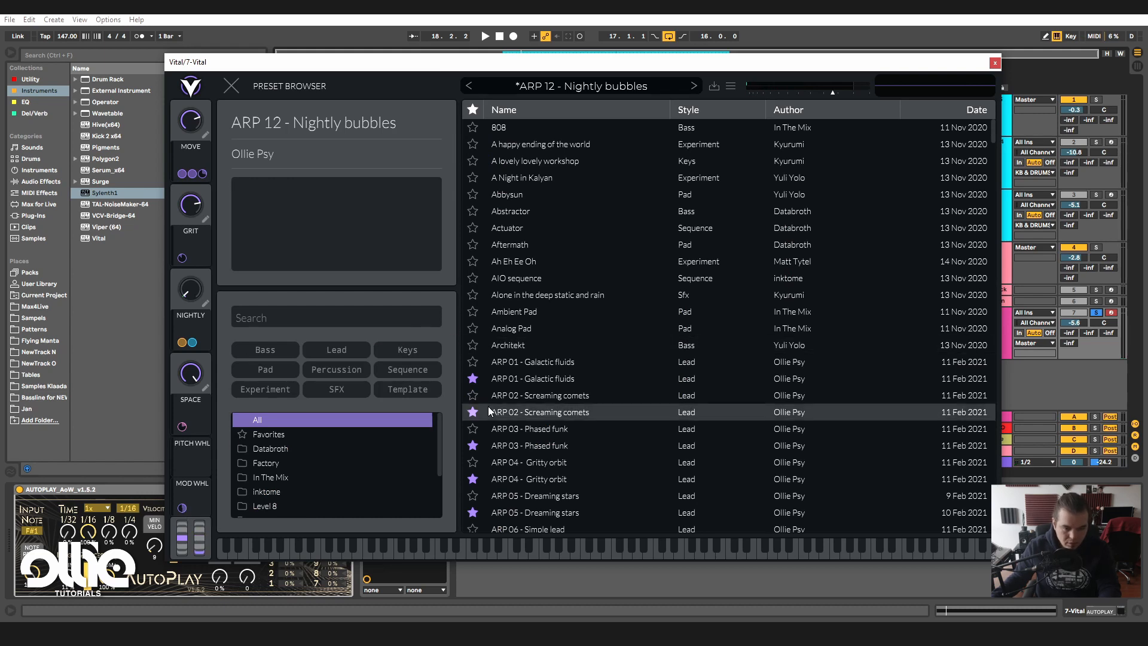
{"action": "scroll", "coordinate": [304, 468], "scroll_direction": "down", "scroll_amount": 3}
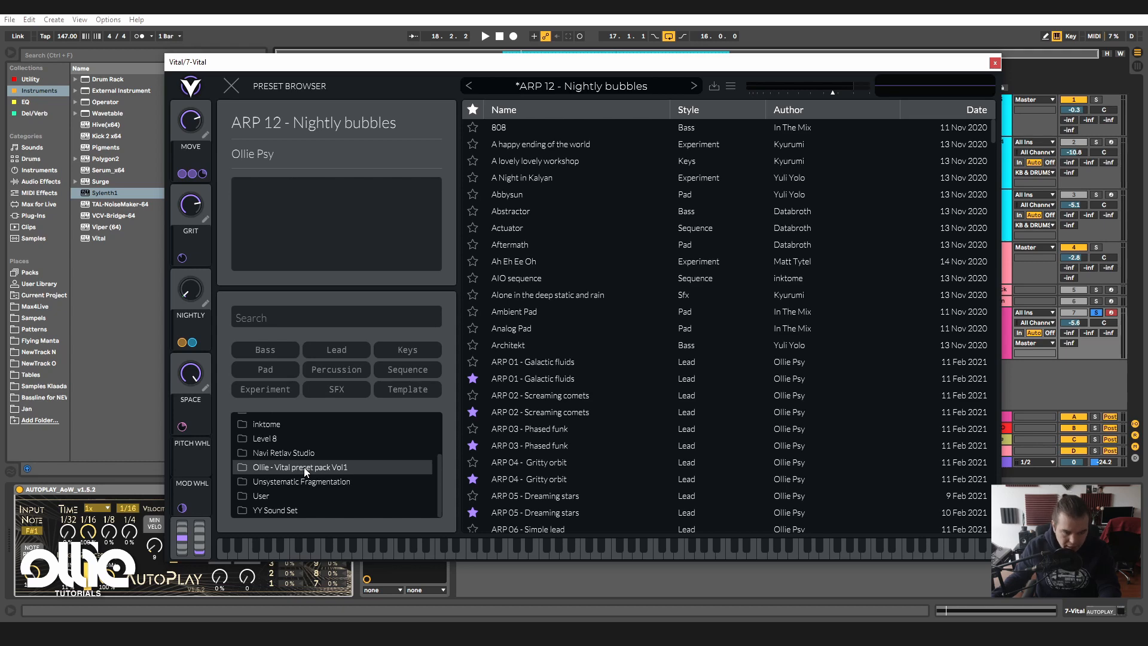
{"action": "left_click", "coordinate": [304, 467]}
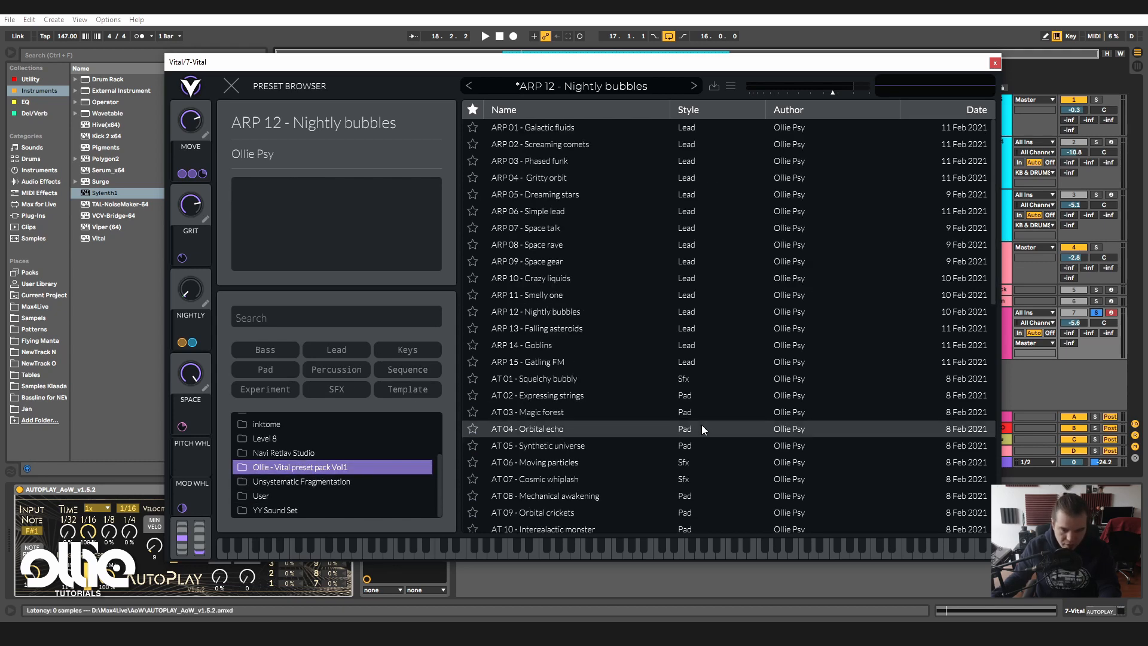
{"action": "scroll", "coordinate": [668, 399], "scroll_direction": "down", "scroll_amount": 3}
{"action": "scroll", "coordinate": [634, 299], "scroll_direction": "up", "scroll_amount": 3}
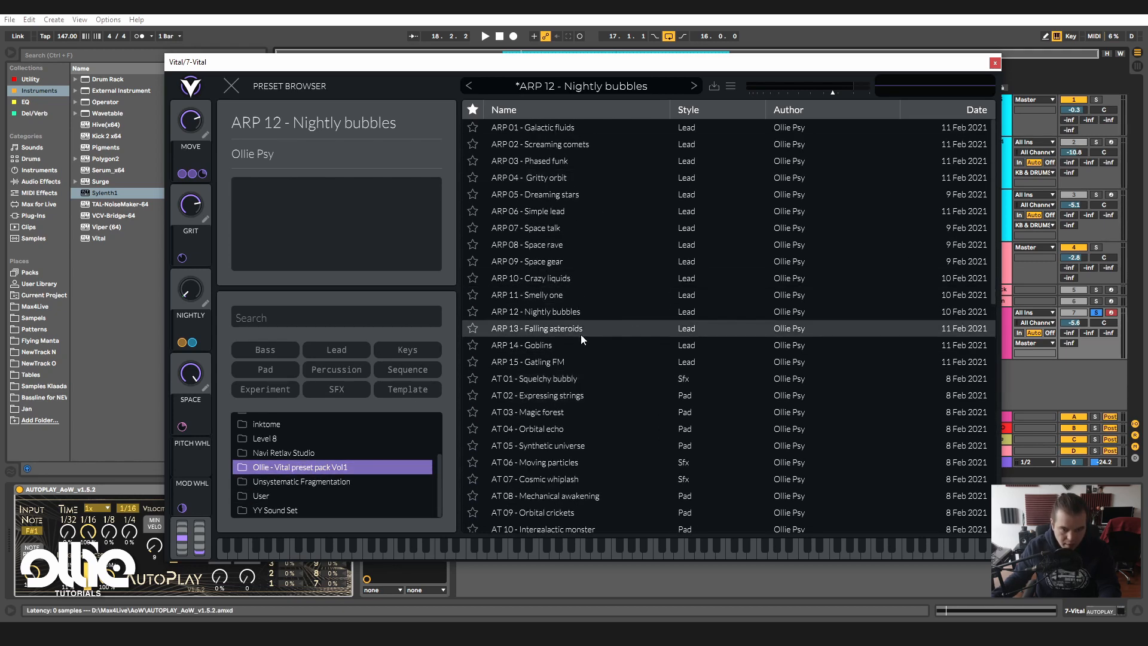
{"action": "left_click", "coordinate": [607, 334]}
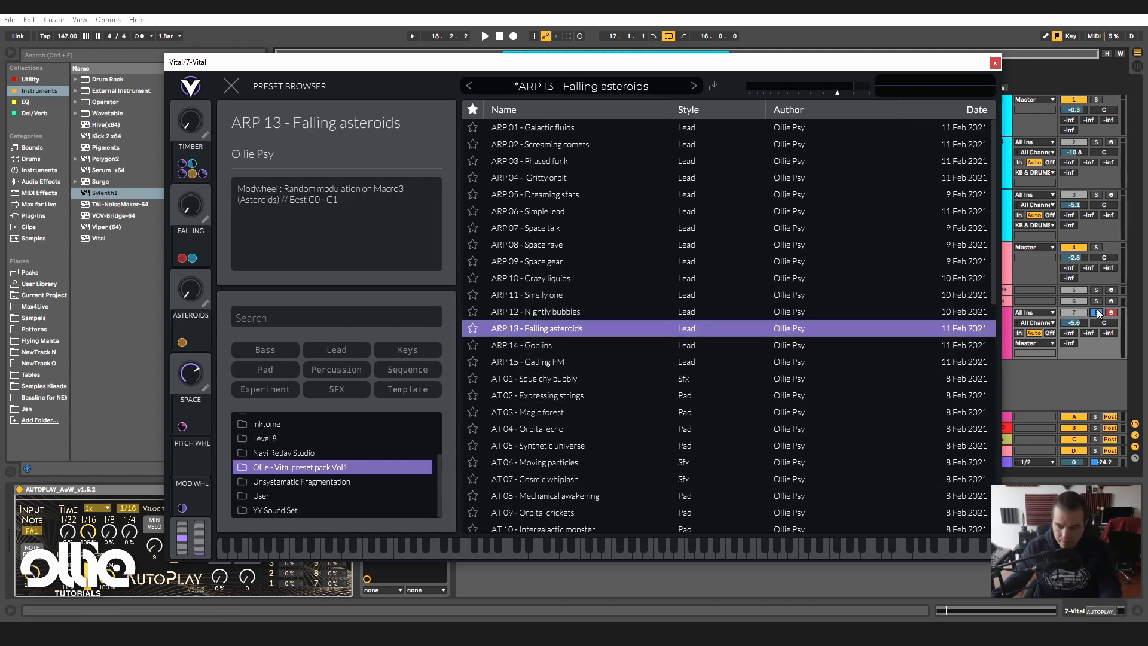
{"action": "key", "text": "space"}
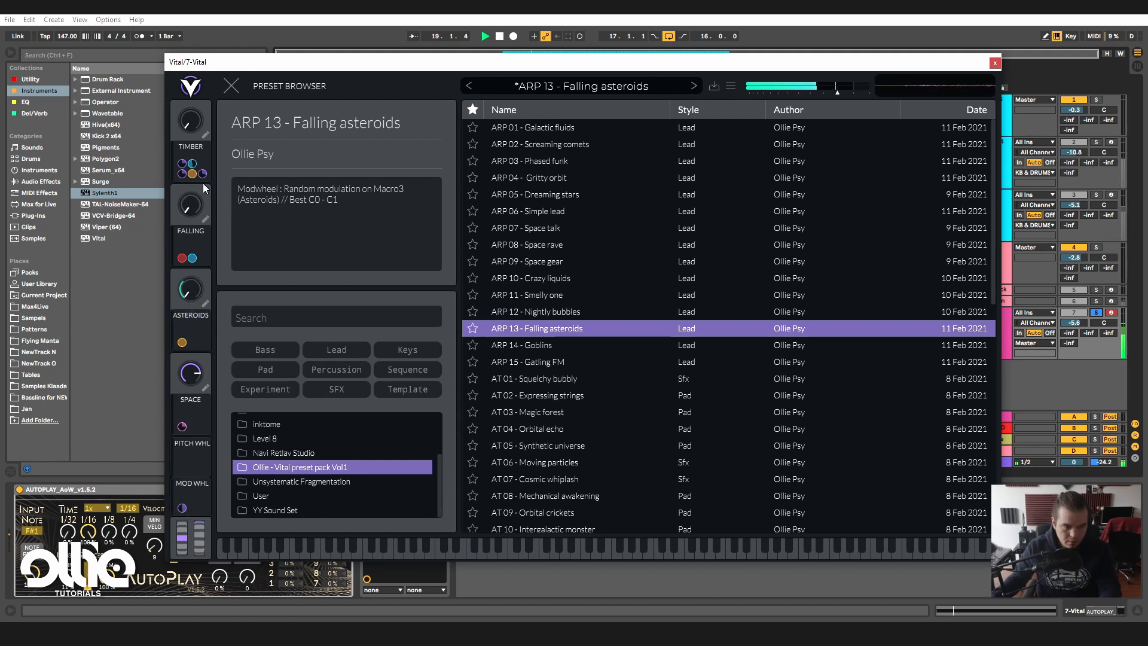
- Sweep Falling asteroids' TIMBER and FALLING macros during soloed playback, leaving TIMBER raised and FALLING at 0
{"action": "left_click_drag", "start_coordinate": [191, 121], "coordinate": [191, 161]}
{"action": "left_click_drag", "start_coordinate": [191, 211], "coordinate": [193, 287]}
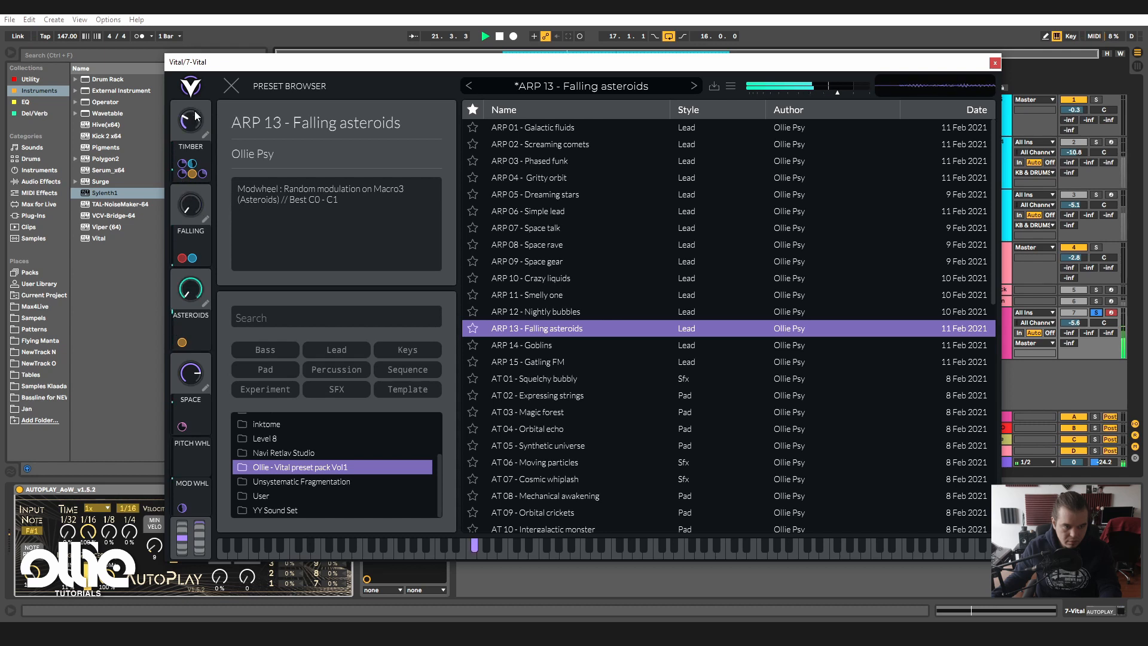
{"action": "left_click_drag", "start_coordinate": [193, 127], "coordinate": [205, 101]}
{"action": "left_click_drag", "start_coordinate": [197, 212], "coordinate": [202, 178]}
{"action": "left_click_drag", "start_coordinate": [191, 123], "coordinate": [193, 89]}
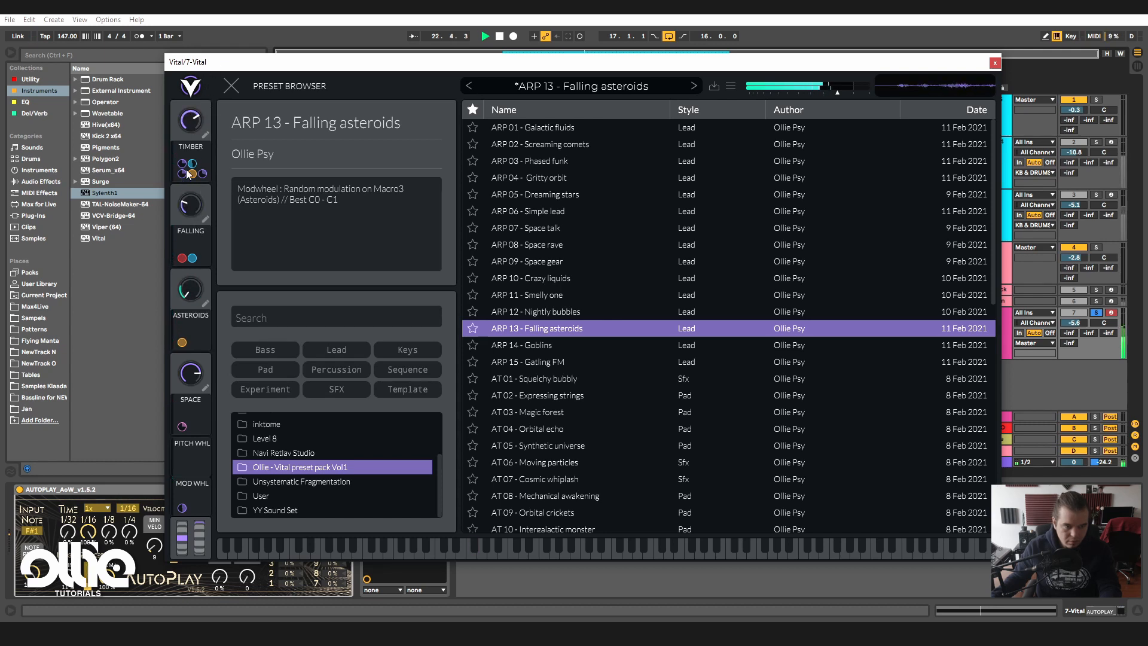
{"action": "left_click_drag", "start_coordinate": [191, 207], "coordinate": [191, 242]}
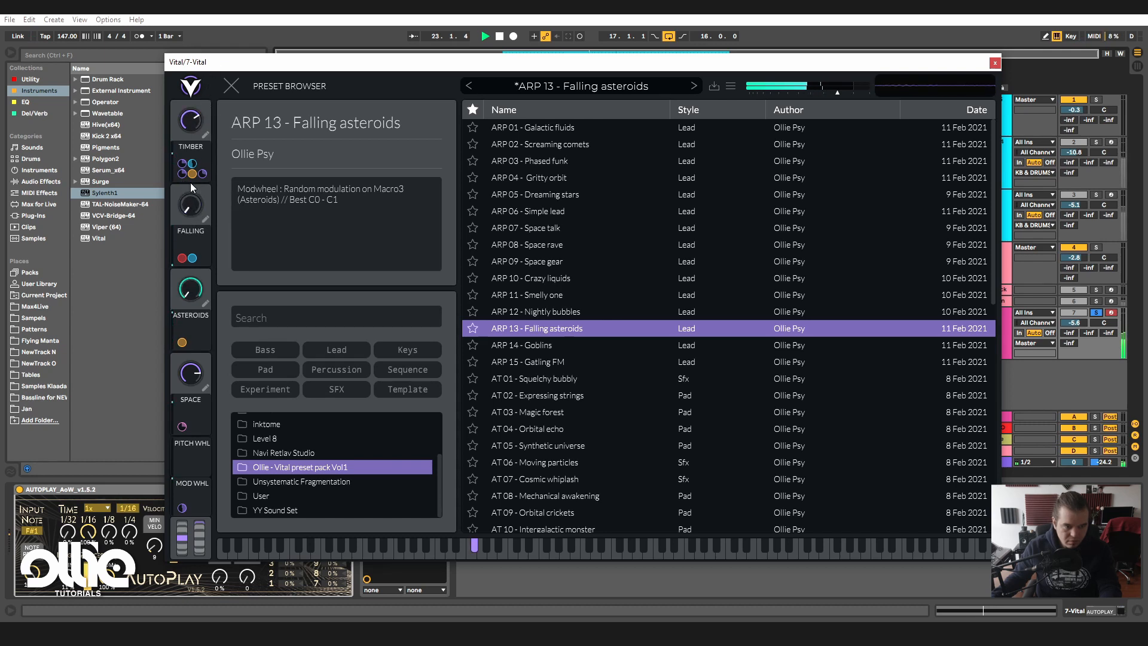
- Unsolo the Vital track, set it to -2.5 dB, and sweep Falling asteroids' TIMBER macro in the mix
{"action": "left_click", "coordinate": [1096, 311]}
{"action": "left_click_drag", "start_coordinate": [1078, 323], "coordinate": [1078, 322]}
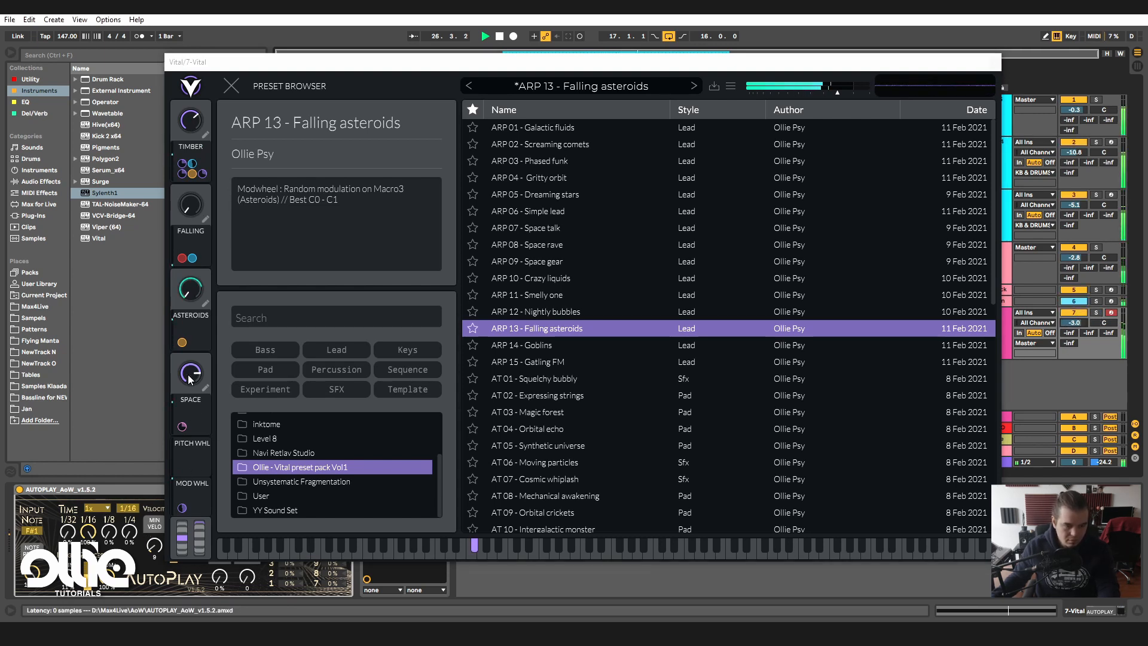
{"action": "left_click_drag", "start_coordinate": [192, 122], "coordinate": [218, 137]}
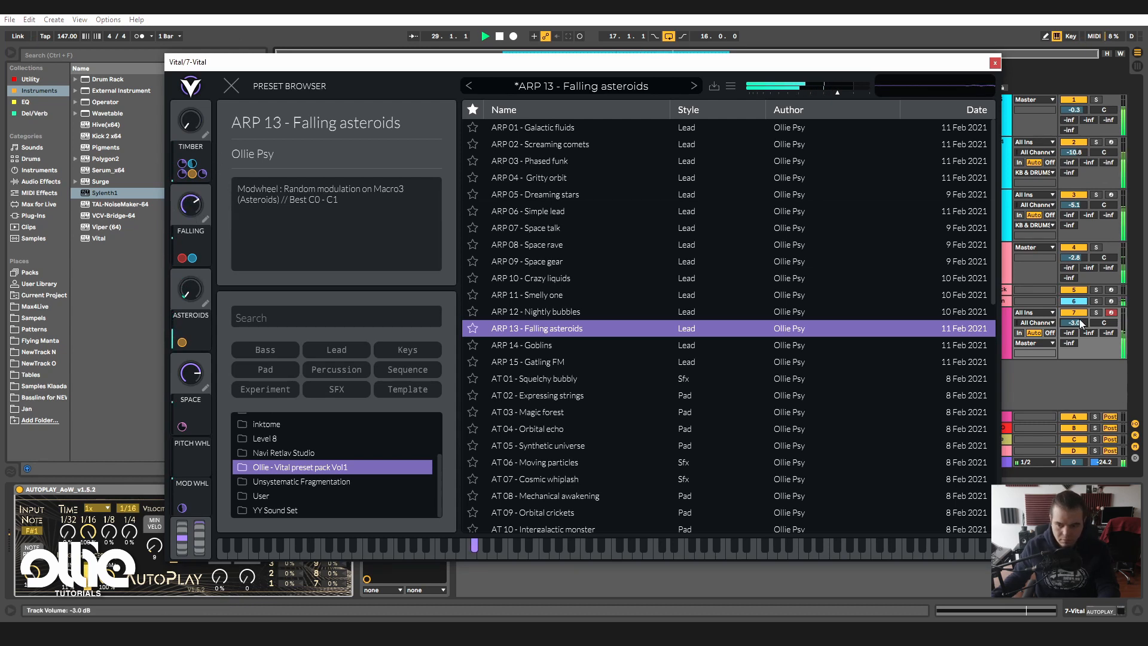
{"action": "left_click_drag", "start_coordinate": [1078, 322], "coordinate": [1078, 323]}
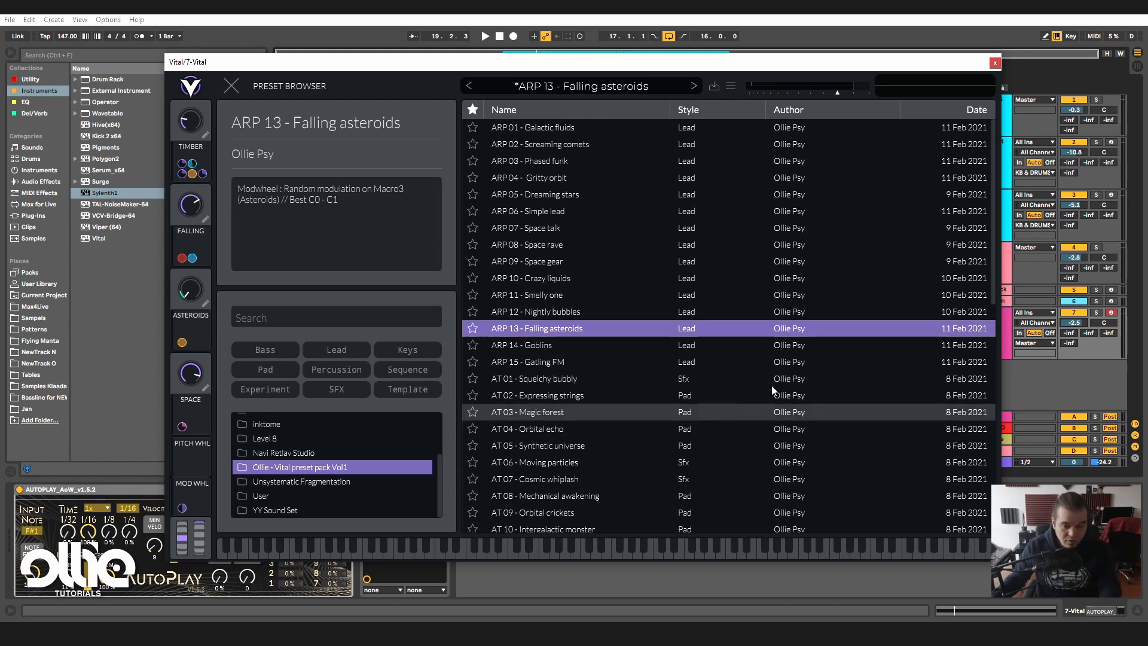
- Load ARP 14 - Goblins, solo the Vital track, and start playback
{"action": "left_click", "coordinate": [772, 345]}
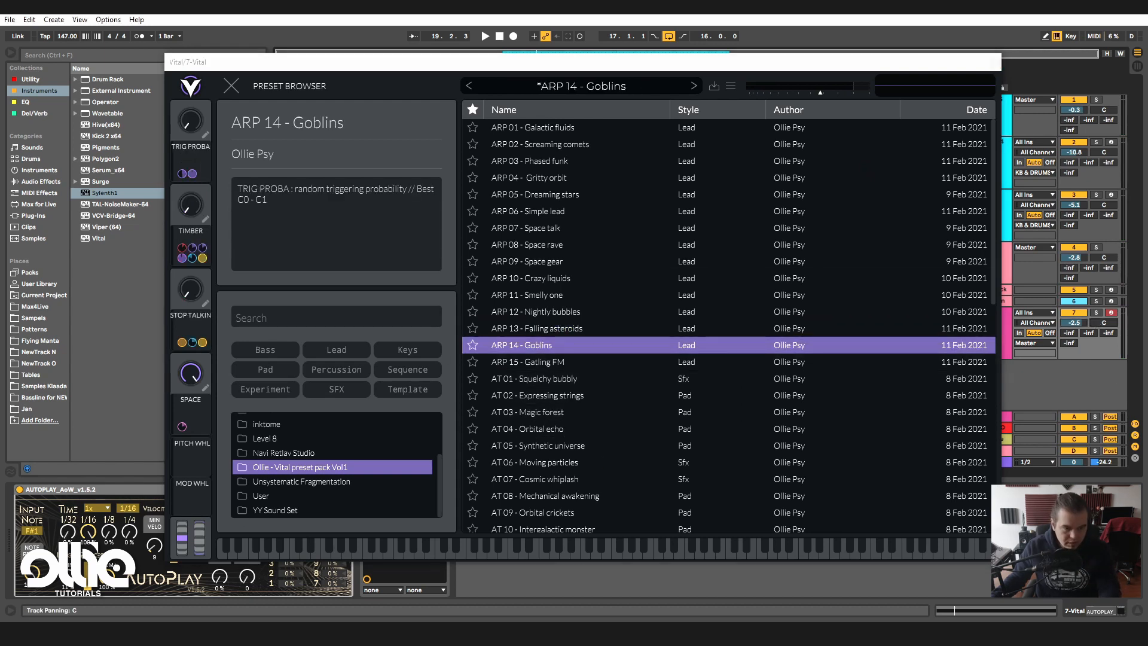
{"action": "left_click", "coordinate": [1097, 313]}
{"action": "key", "text": "space"}
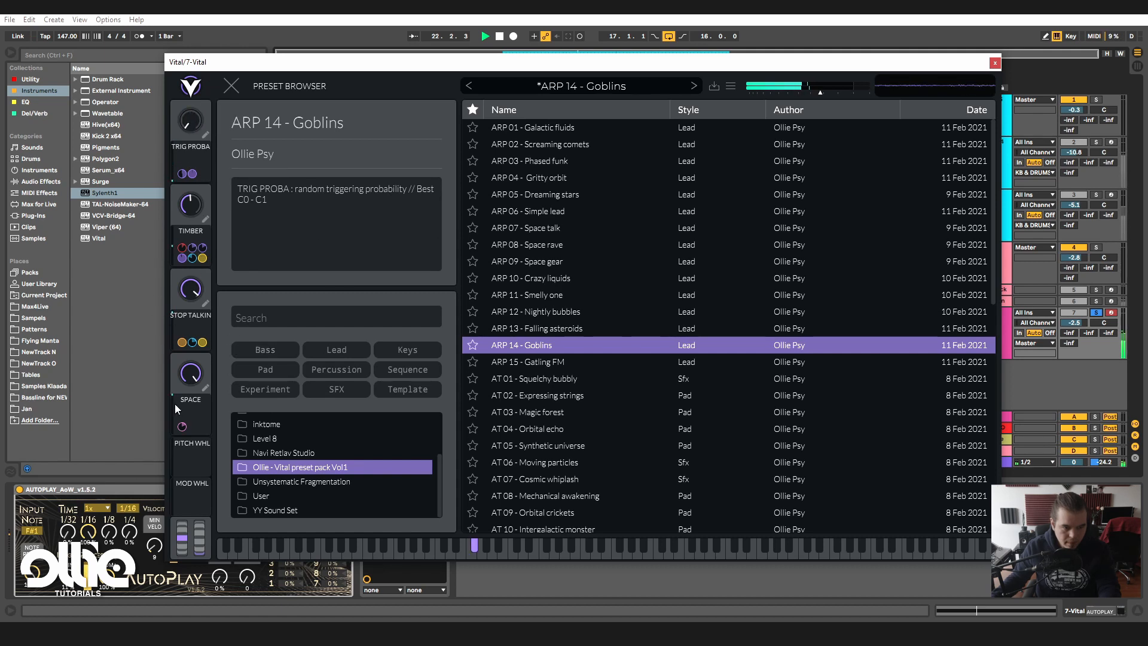
- Sweep Goblins' TRIG PROBA macro up and back to 0, set SPACE to 0, and restart the soloed playback
{"action": "key", "text": "space"}
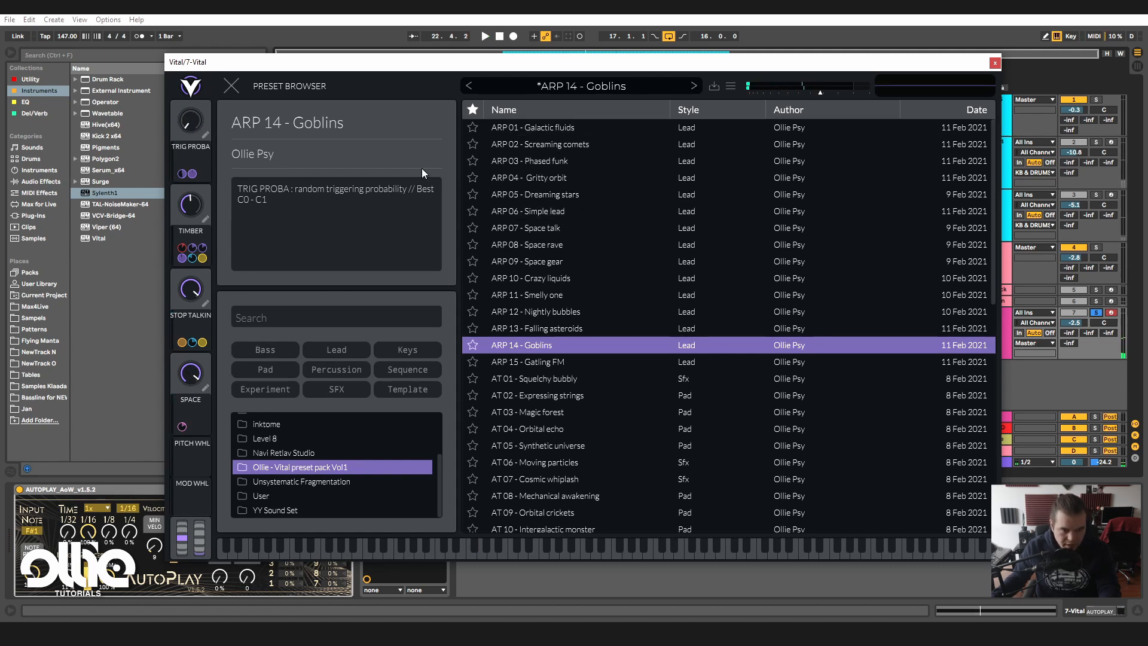
{"action": "left_click_drag", "start_coordinate": [178, 145], "coordinate": [206, 18]}
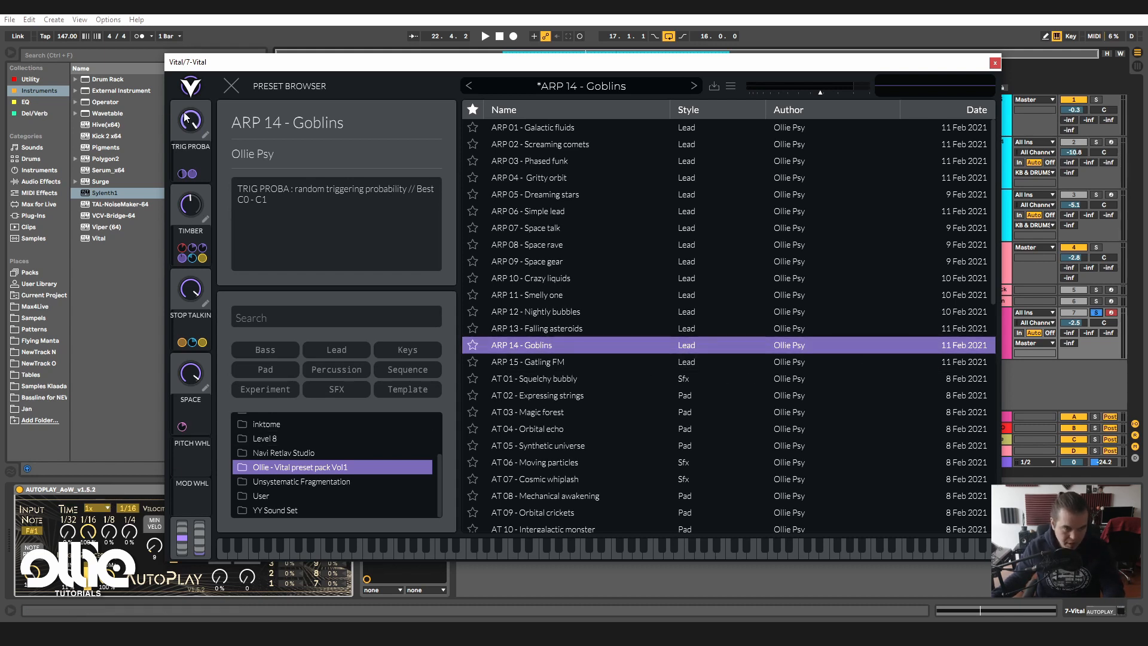
{"action": "left_click_drag", "start_coordinate": [186, 118], "coordinate": [299, 301]}
{"action": "key", "text": "space"}
{"action": "left_click_drag", "start_coordinate": [190, 376], "coordinate": [191, 395]}
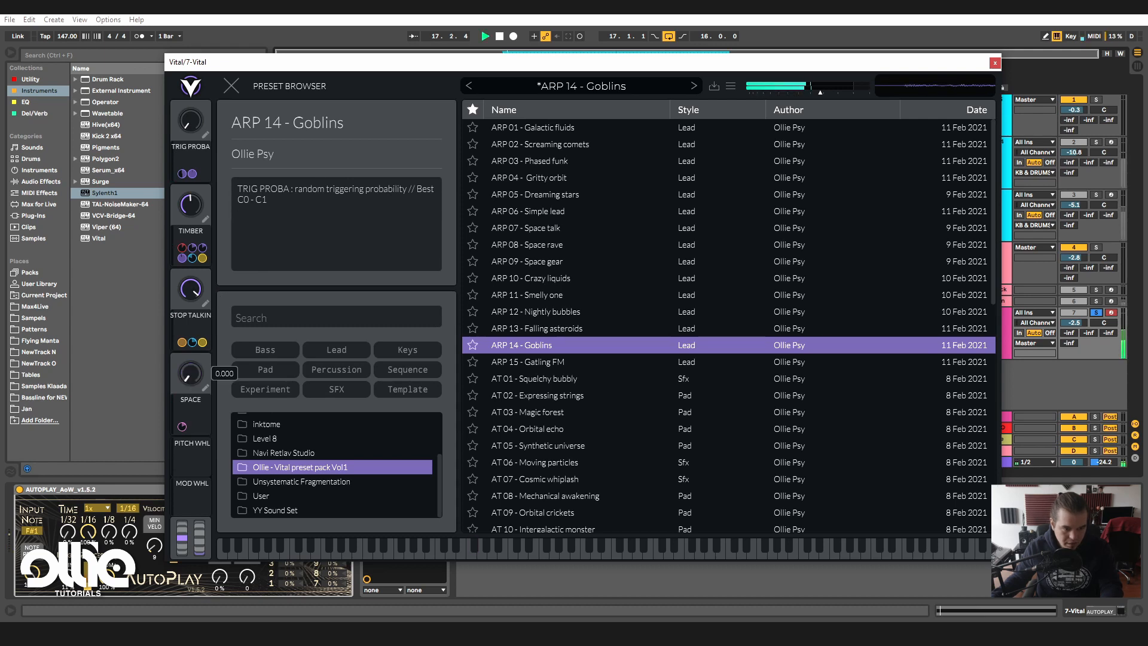
{"action": "key", "text": "space"}
{"action": "key", "text": "space"}
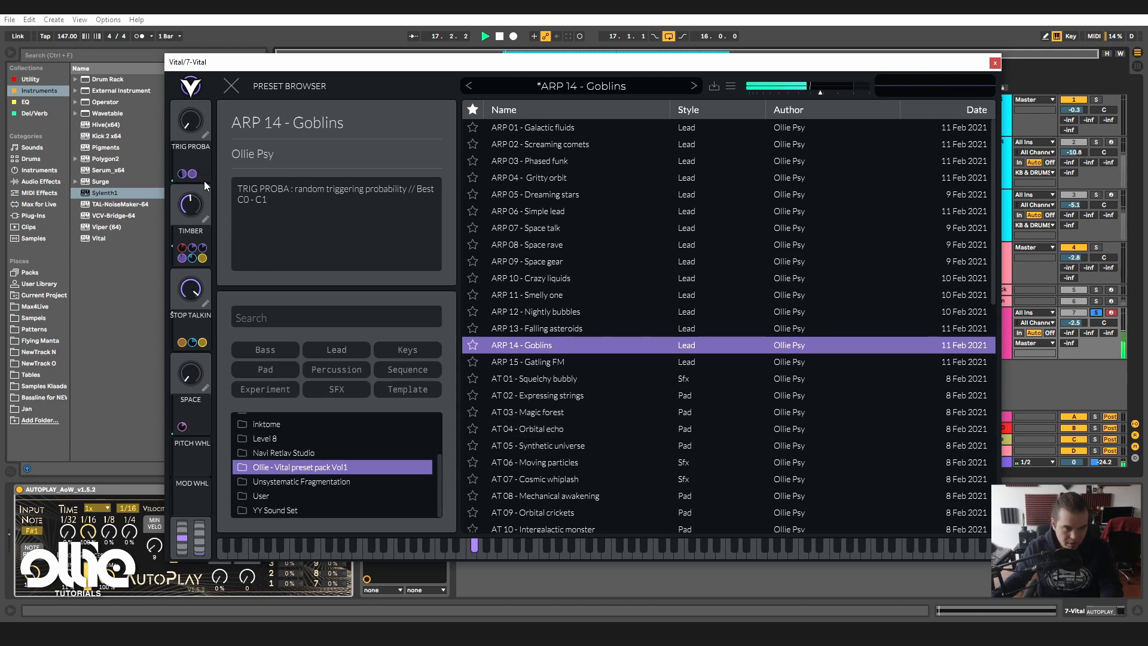
- Raise Goblins' TRIG PROBA macro to maximum, play it soloed twice, and bring SPACE partway up
{"action": "left_click_drag", "start_coordinate": [189, 122], "coordinate": [372, 127]}
{"action": "key", "text": "space"}
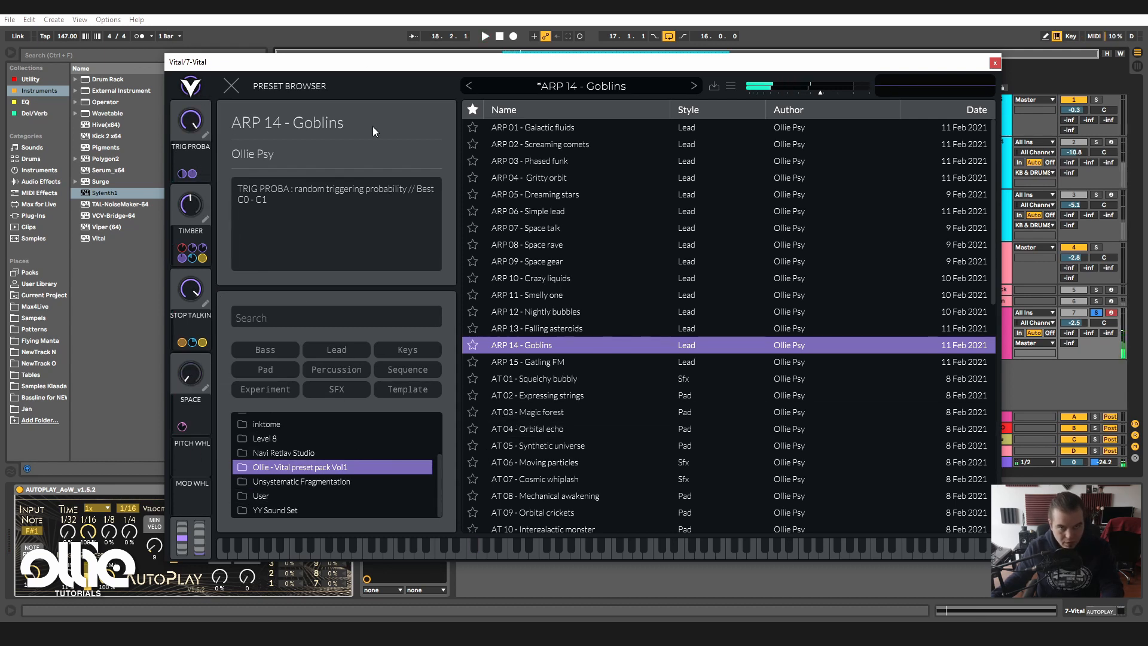
{"action": "key", "text": "space"}
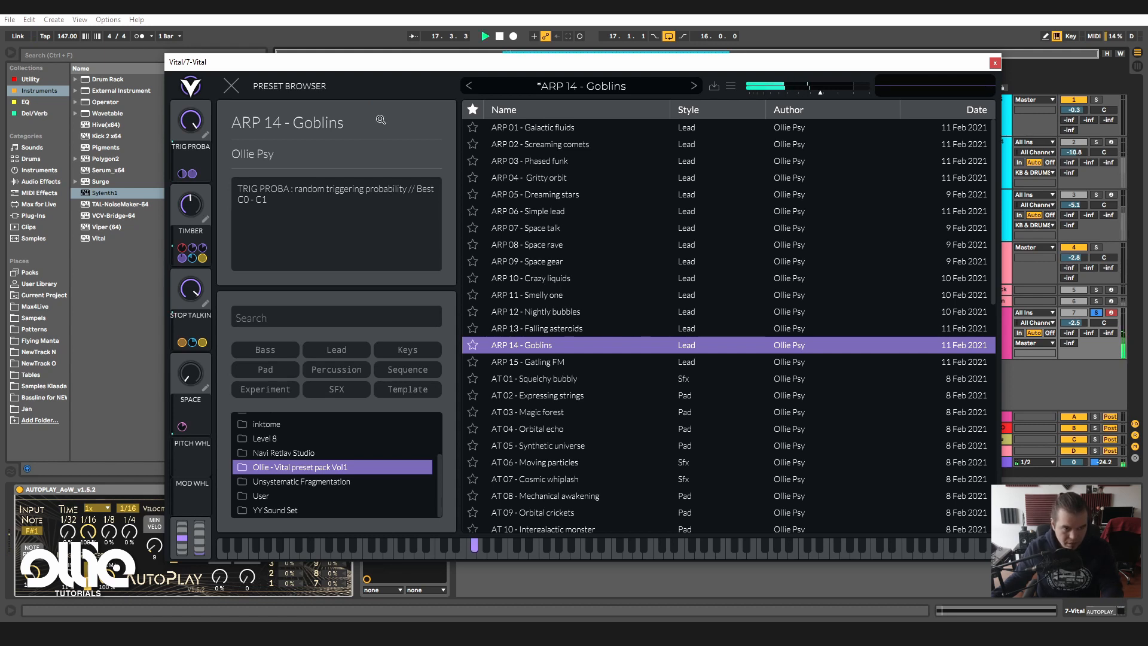
{"action": "key", "text": "space"}
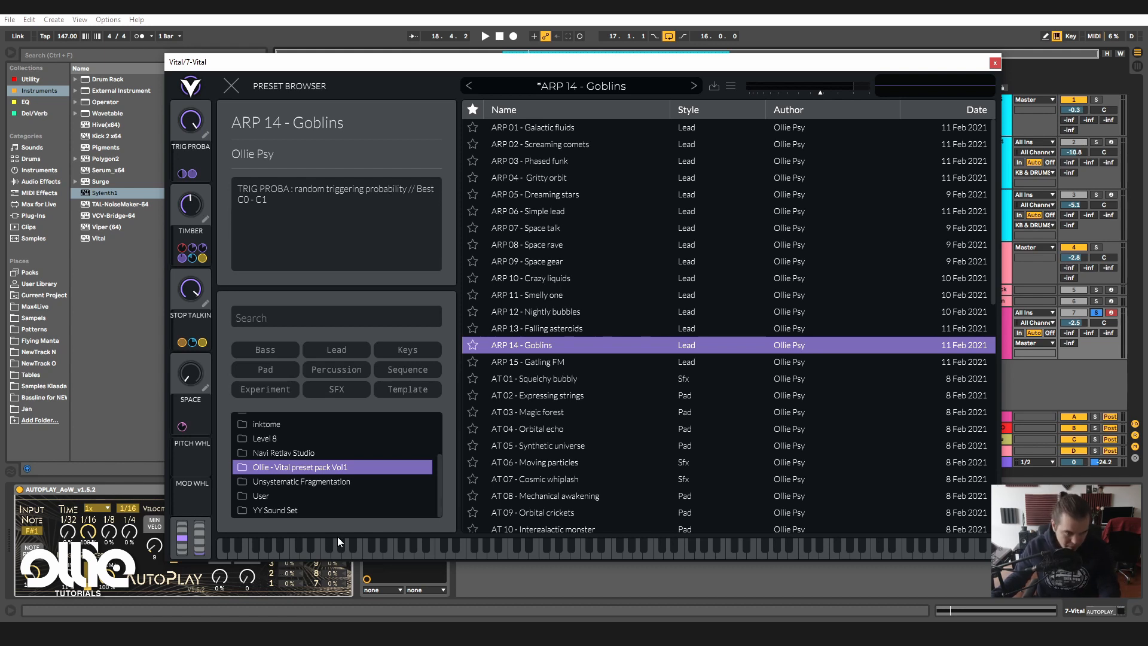
{"action": "left_click_drag", "start_coordinate": [237, 339], "coordinate": [253, 328]}
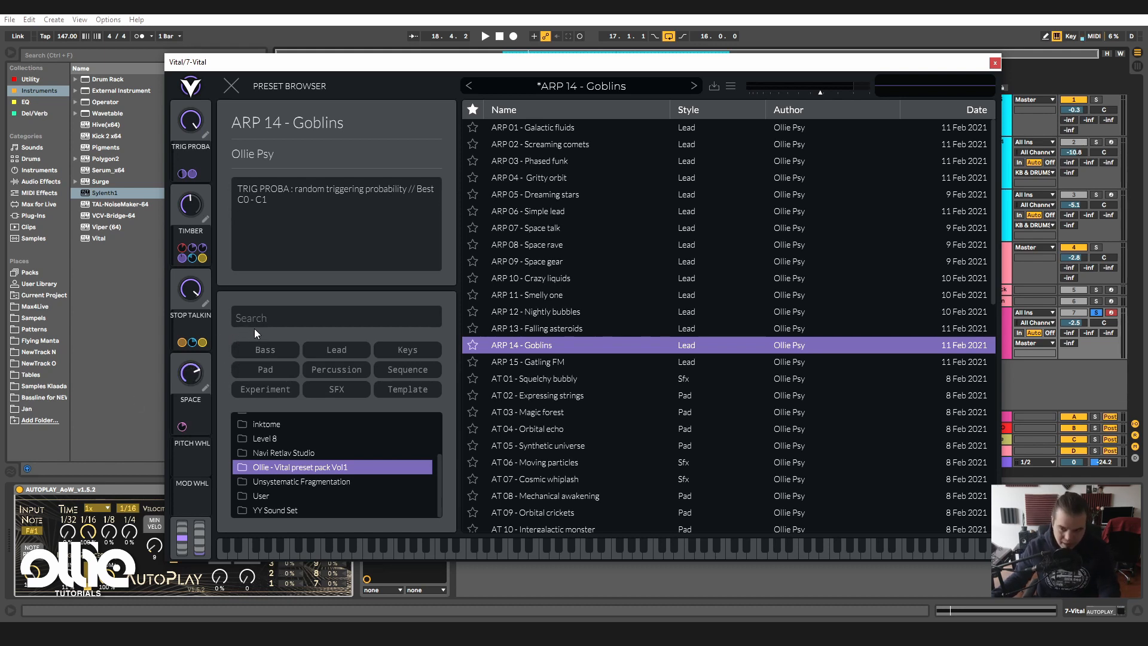
- Unsolo the Vital track, play Goblins in the full mix, and set the track volume to -0.6 dB
{"action": "left_click", "coordinate": [1097, 312]}
{"action": "key", "text": "space"}
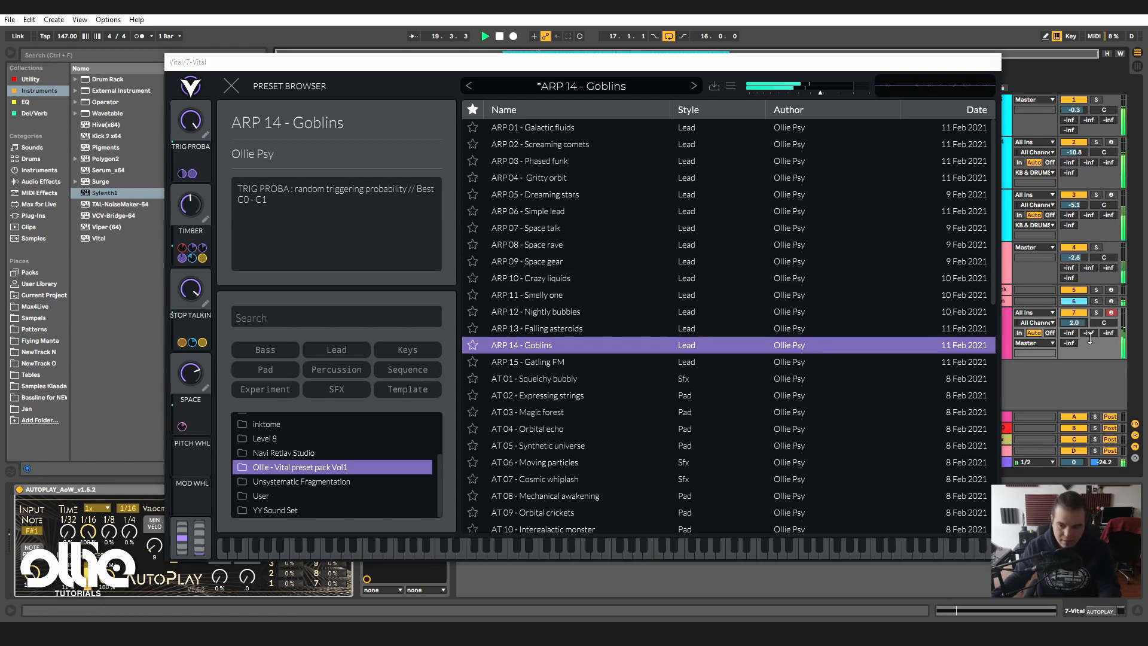
{"action": "left_click_drag", "start_coordinate": [1081, 323], "coordinate": [1081, 330]}
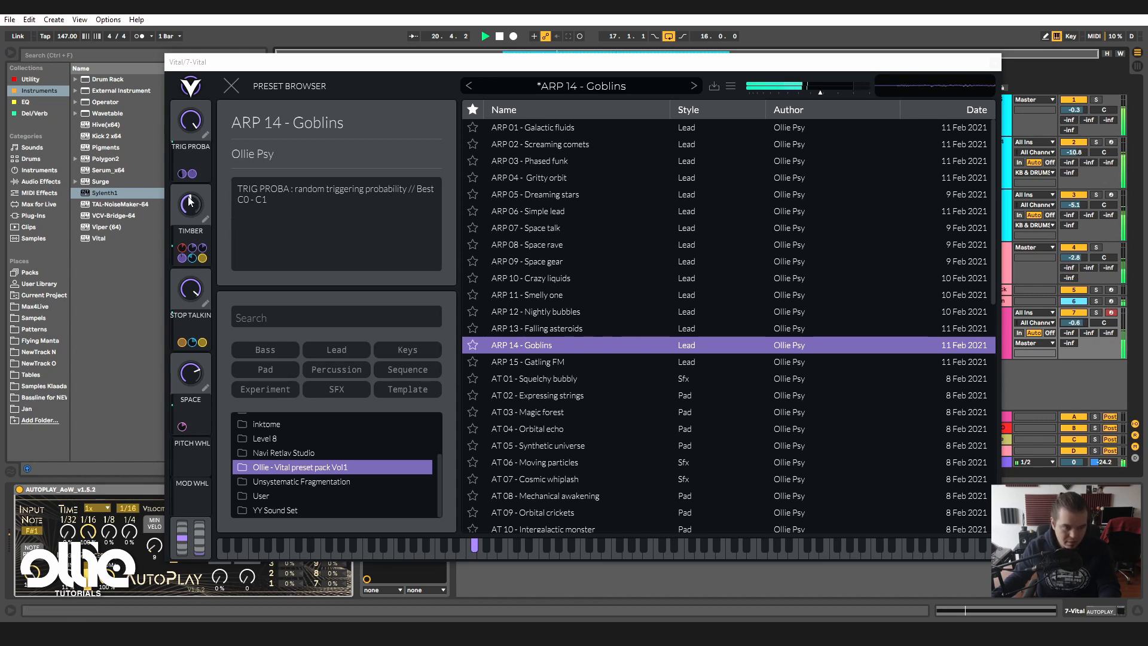
- Sweep Goblins' TIMBER and STOP TALKIN macros in the mix, leaving TIMBER at maximum and STOP TALKIN partly raised, and stop playback
{"action": "left_click_drag", "start_coordinate": [191, 205], "coordinate": [278, 15]}
{"action": "left_click_drag", "start_coordinate": [190, 287], "coordinate": [182, 292]}
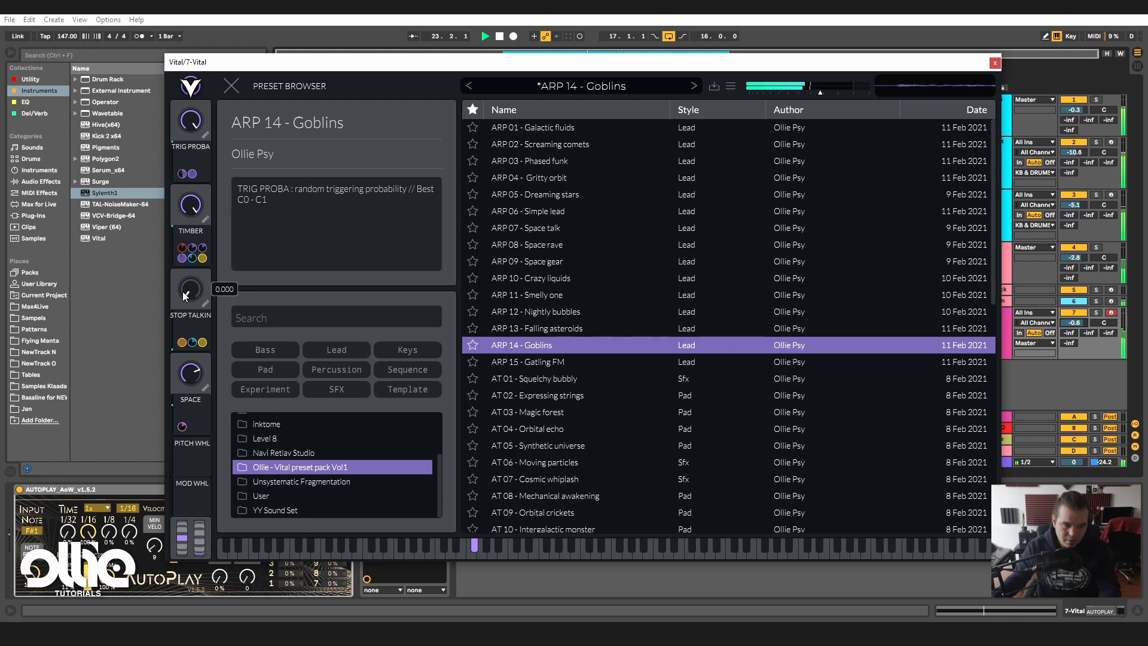
{"action": "left_click_drag", "start_coordinate": [187, 206], "coordinate": [244, 162]}
{"action": "mouse_move", "coordinate": [193, 290]}
{"action": "left_mouse_down"}
{"action": "mouse_move", "coordinate": [206, 224]}
{"action": "mouse_move", "coordinate": [199, 269]}
{"action": "left_mouse_up"}
{"action": "key", "text": "space"}
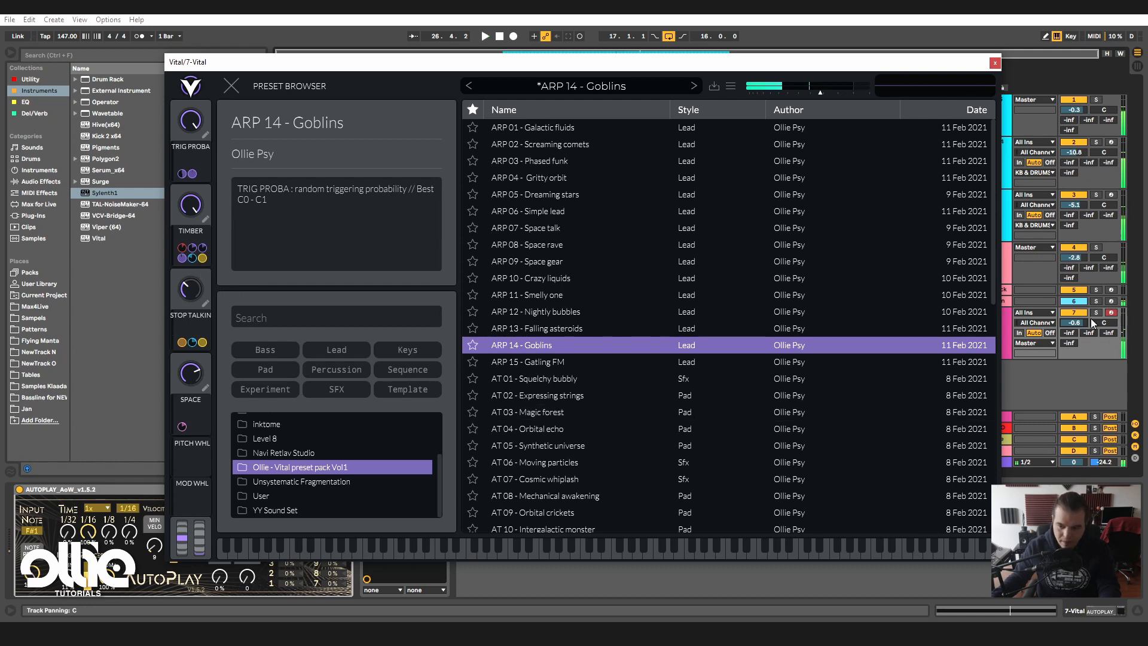
- Solo the Vital track, load ARP 15 - Gatling FM, and play it with the track volume at -6.1 dB
{"action": "left_click", "coordinate": [1095, 313]}
{"action": "left_click_drag", "start_coordinate": [1075, 323], "coordinate": [1074, 332]}
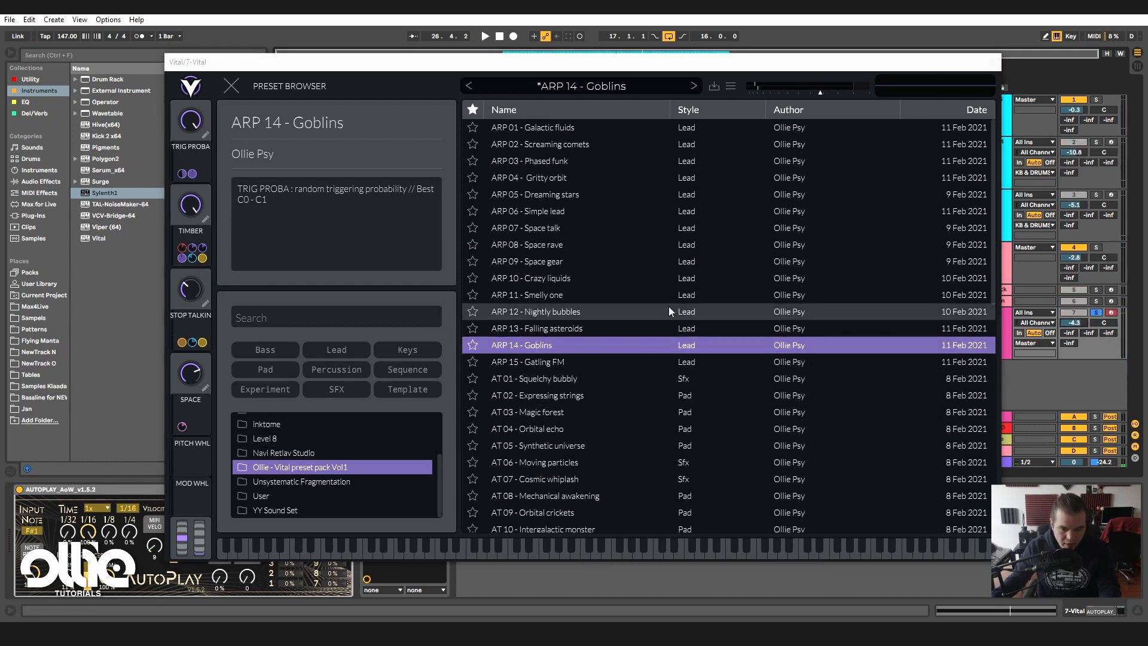
{"action": "left_click", "coordinate": [572, 368]}
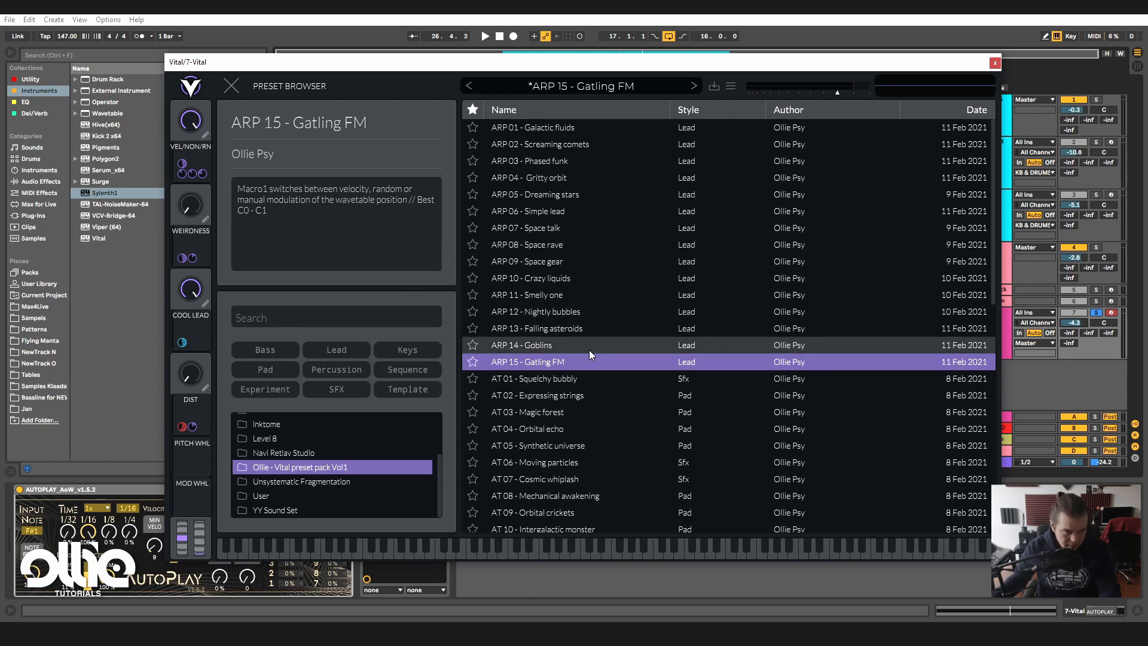
{"action": "key", "text": "space"}
{"action": "left_click_drag", "start_coordinate": [1078, 323], "coordinate": [1078, 330]}
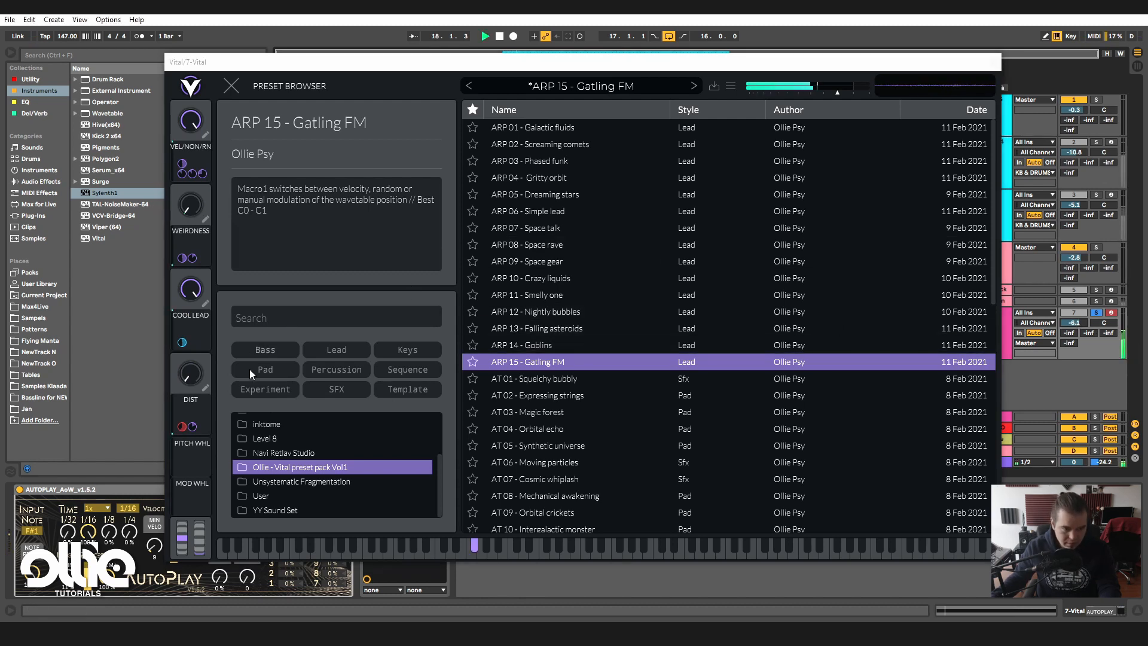
- Sweep Gatling FM's DIST macro soloed and its WEIRDNESS macro with the Vital track unsoloed, and stop playback
{"action": "left_click_drag", "start_coordinate": [194, 376], "coordinate": [195, 370]}
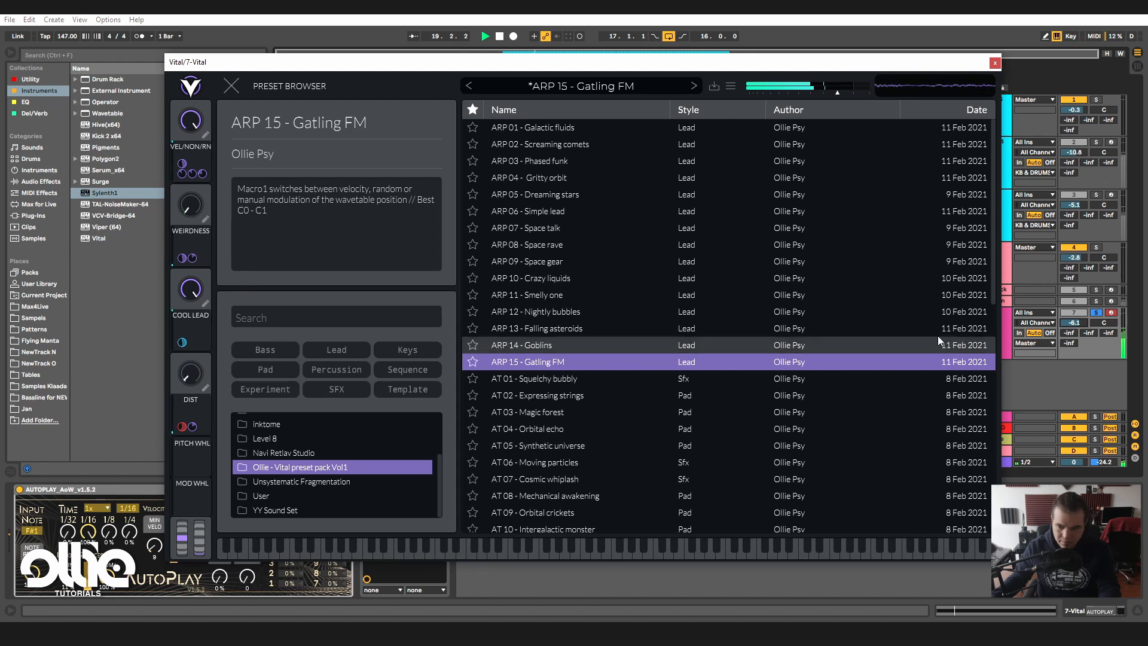
{"action": "left_click", "coordinate": [1097, 313]}
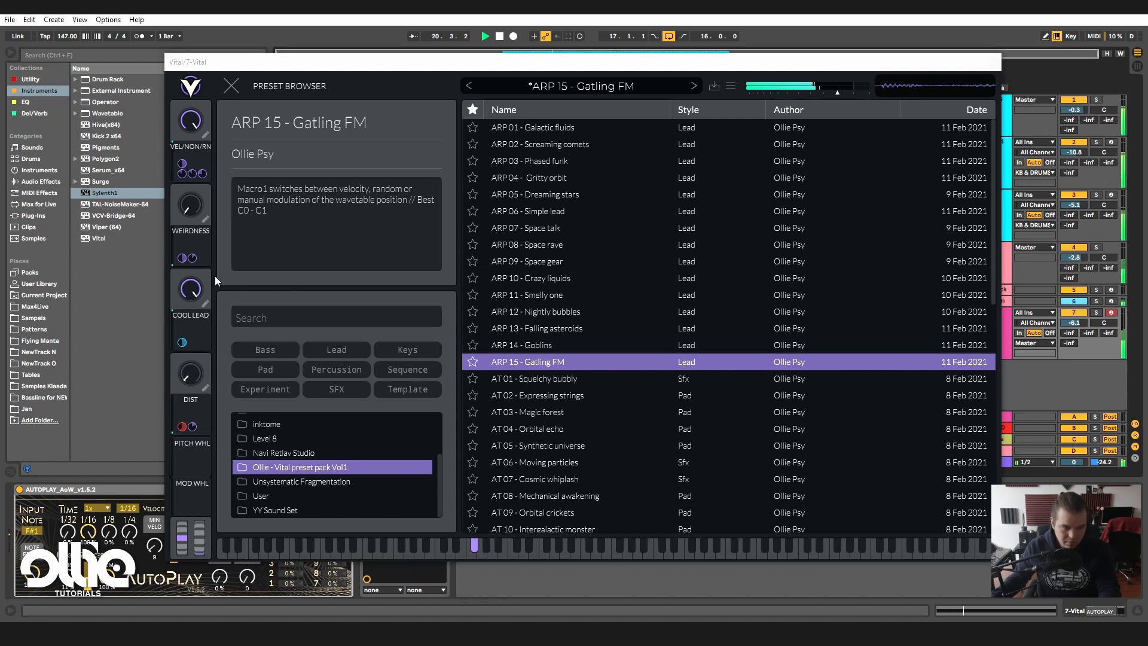
{"action": "mouse_move", "coordinate": [200, 539]}
{"action": "left_mouse_down"}
{"action": "mouse_move", "coordinate": [202, 423]}
{"action": "mouse_move", "coordinate": [200, 541]}
{"action": "left_mouse_up"}
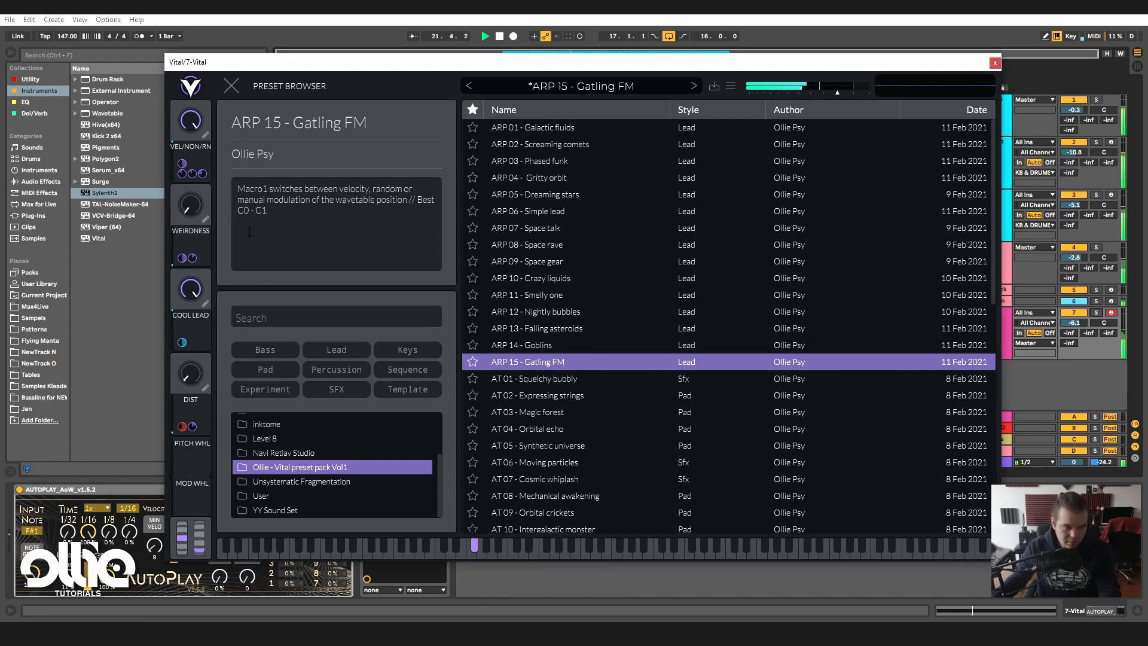
{"action": "left_click_drag", "start_coordinate": [193, 203], "coordinate": [153, 299]}
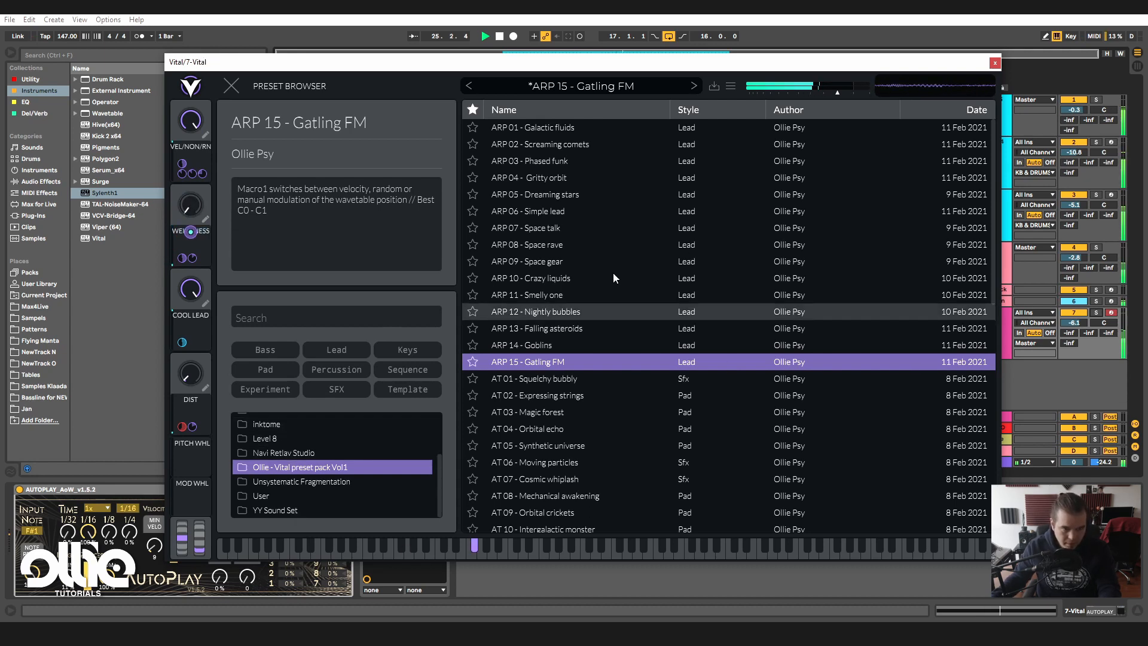
{"action": "key", "text": "space"}
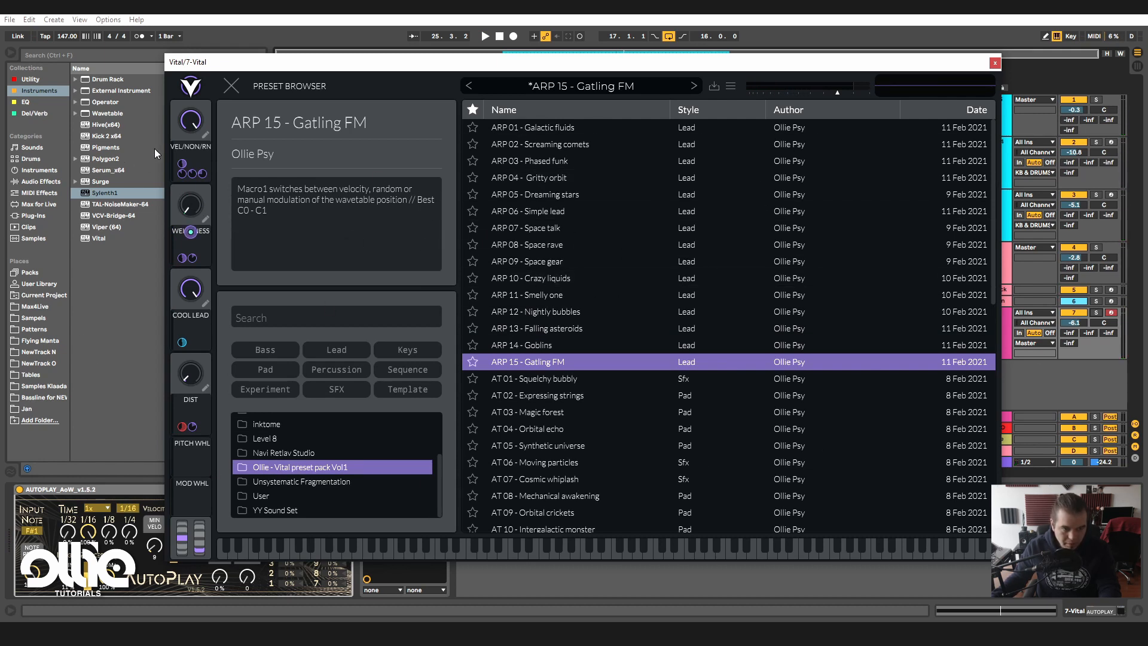
- Set Gatling FM's VEL/NON/RN macro to 0 and close the preset browser, moving the Vital window clear of AutoPlay's velocity controls
{"action": "left_click_drag", "start_coordinate": [198, 112], "coordinate": [192, 137]}
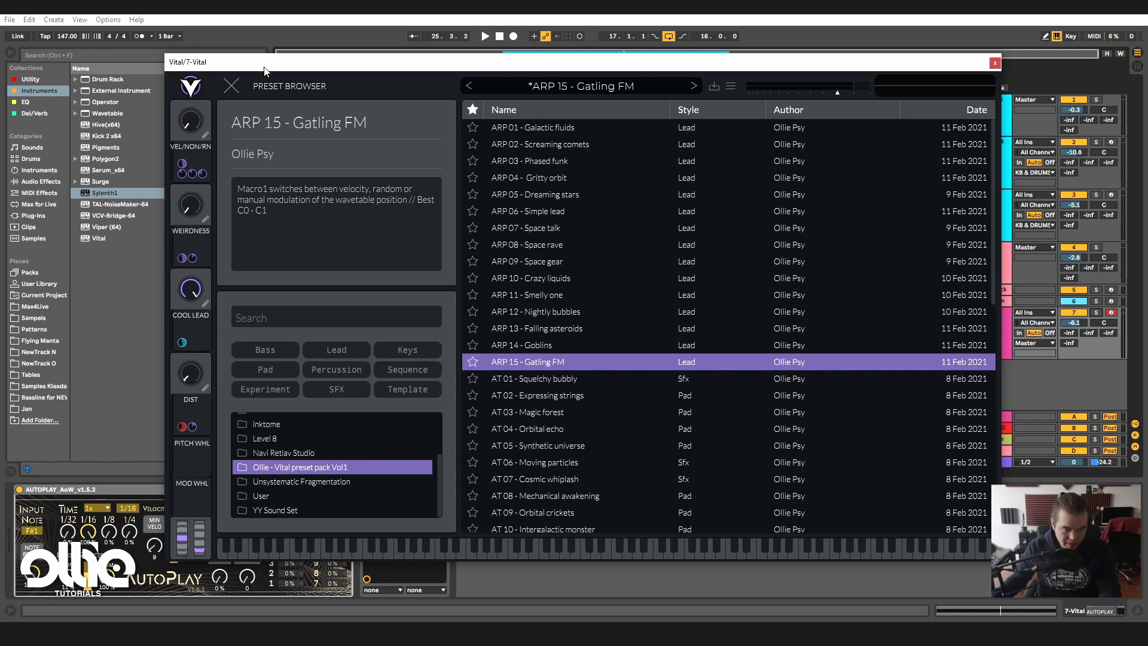
{"action": "left_click", "coordinate": [233, 86]}
{"action": "left_click_drag", "start_coordinate": [249, 60], "coordinate": [351, 66]}
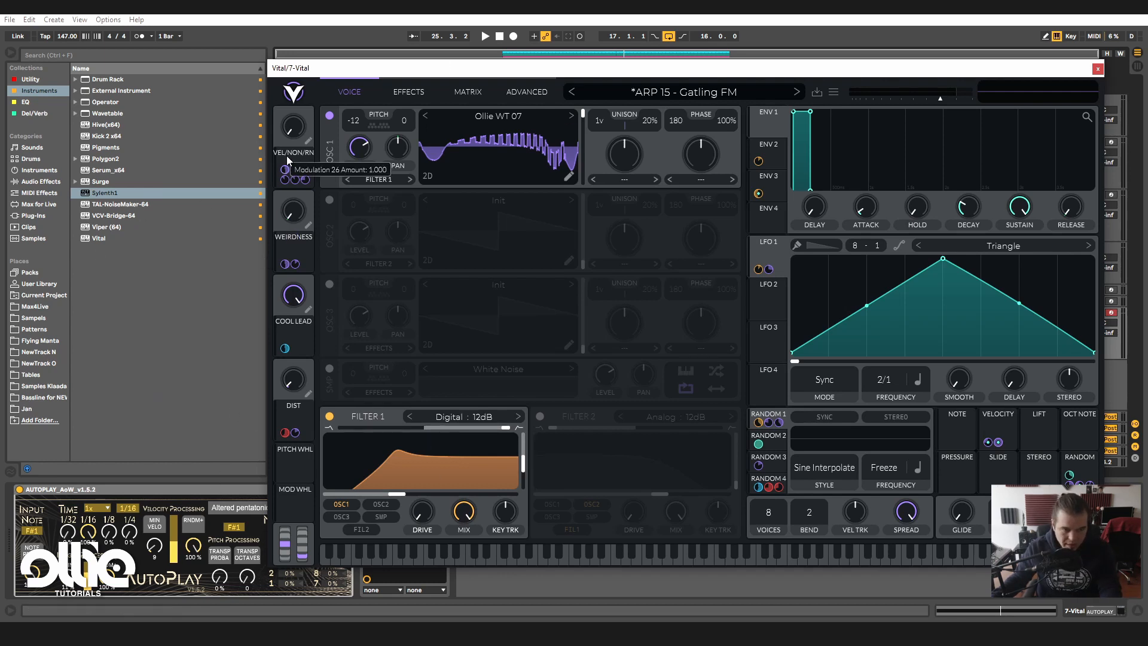
- Set AutoPlay's minimum velocity to 22 and test its velocity randomness at 0% and 100% during playback
{"action": "left_click", "coordinate": [148, 552]}
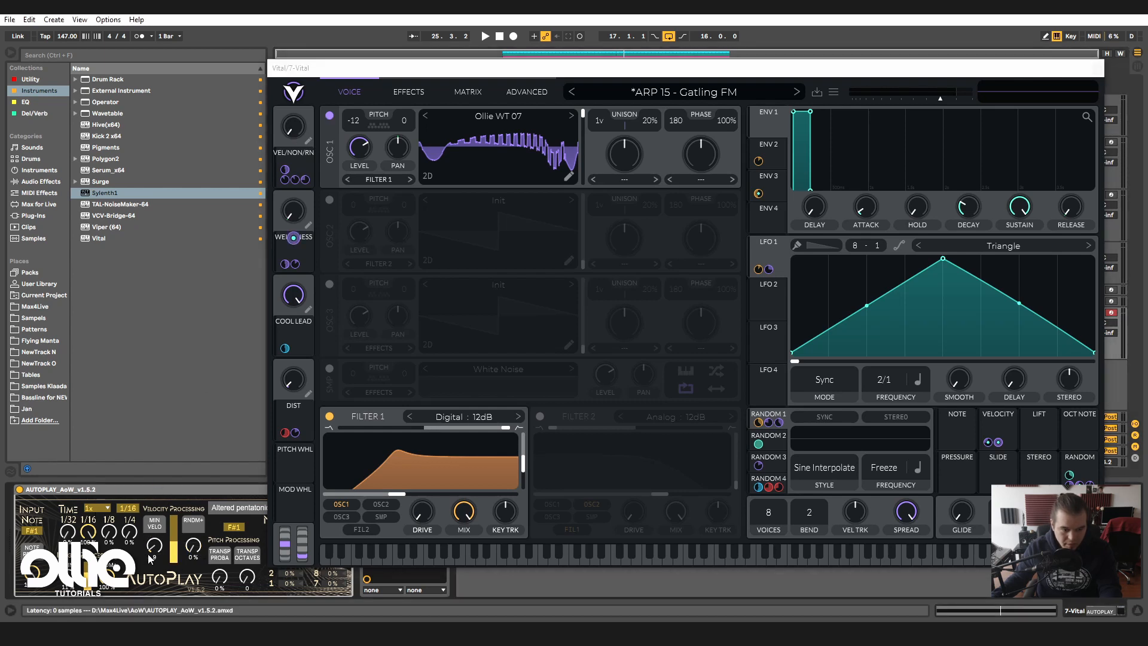
{"action": "key", "text": "space"}
{"action": "mouse_move", "coordinate": [148, 553]}
{"action": "left_mouse_down"}
{"action": "mouse_move", "coordinate": [148, 513]}
{"action": "mouse_move", "coordinate": [149, 551]}
{"action": "left_mouse_up"}
{"action": "right_click", "coordinate": [193, 546]}
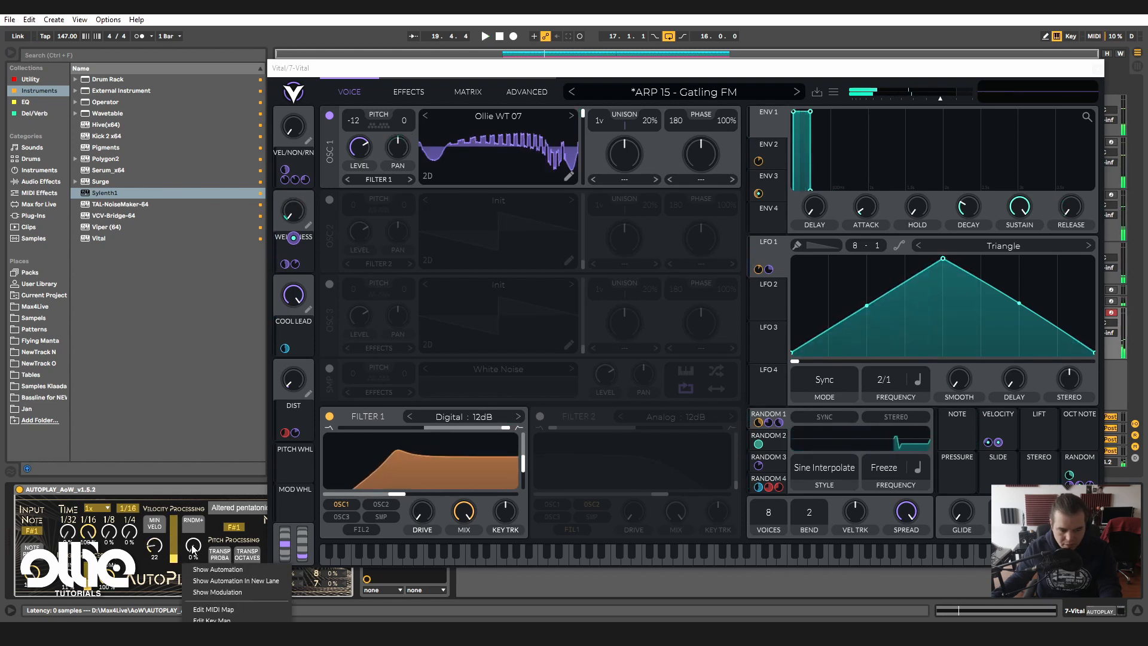
{"action": "left_click", "coordinate": [192, 548]}
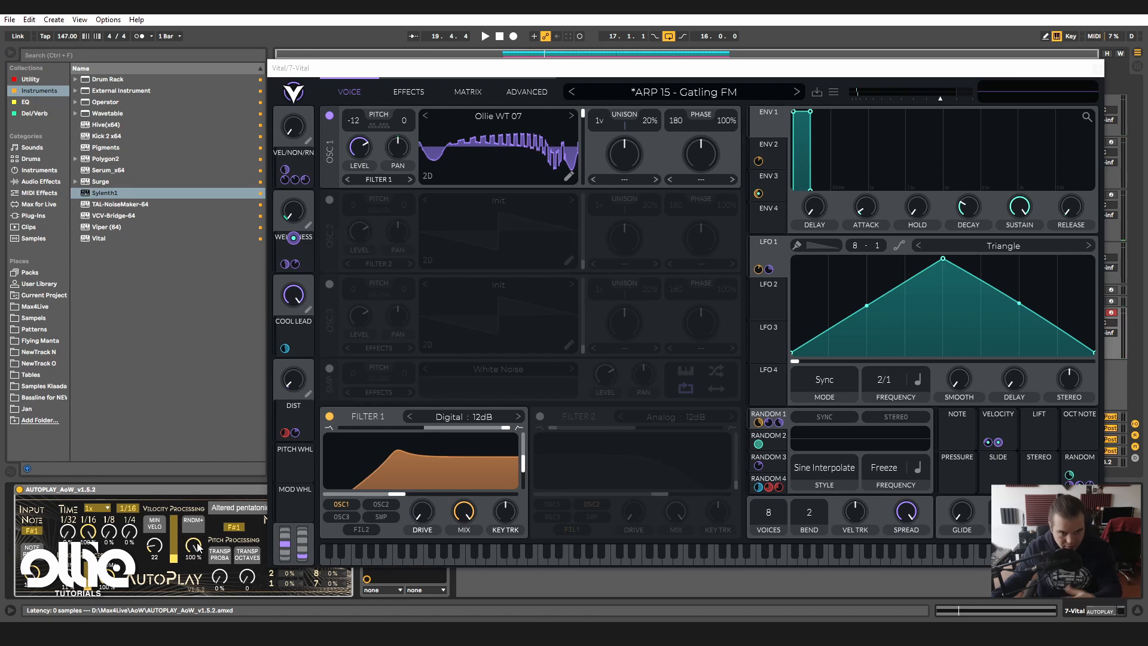
- Reposition the Vital window, sweep Gatling FM's VEL/NON/RN macro up to maximum, and play the result in the mix
{"action": "left_click_drag", "start_coordinate": [662, 75], "coordinate": [600, 51]}
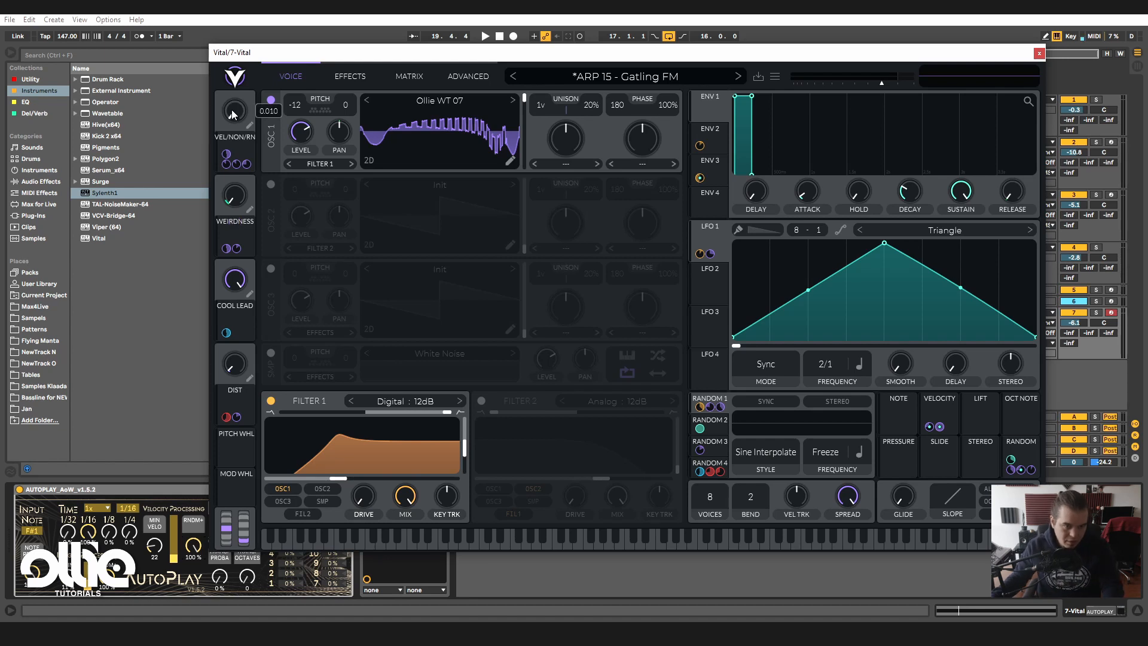
{"action": "left_click_drag", "start_coordinate": [237, 111], "coordinate": [264, 80]}
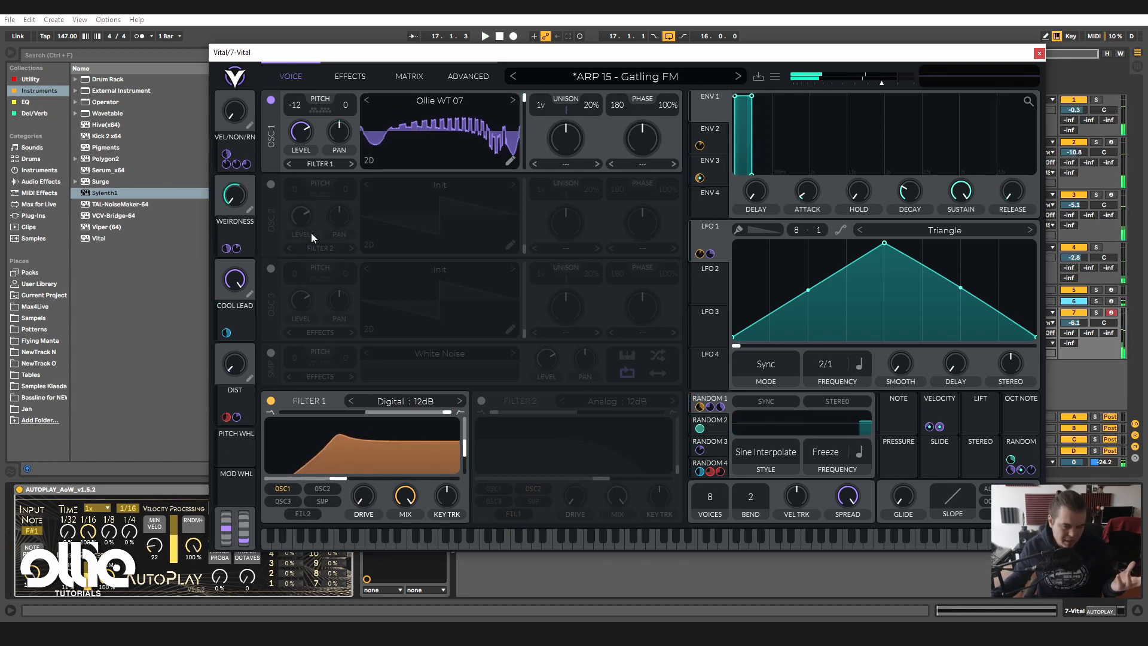
{"action": "key", "text": "space"}
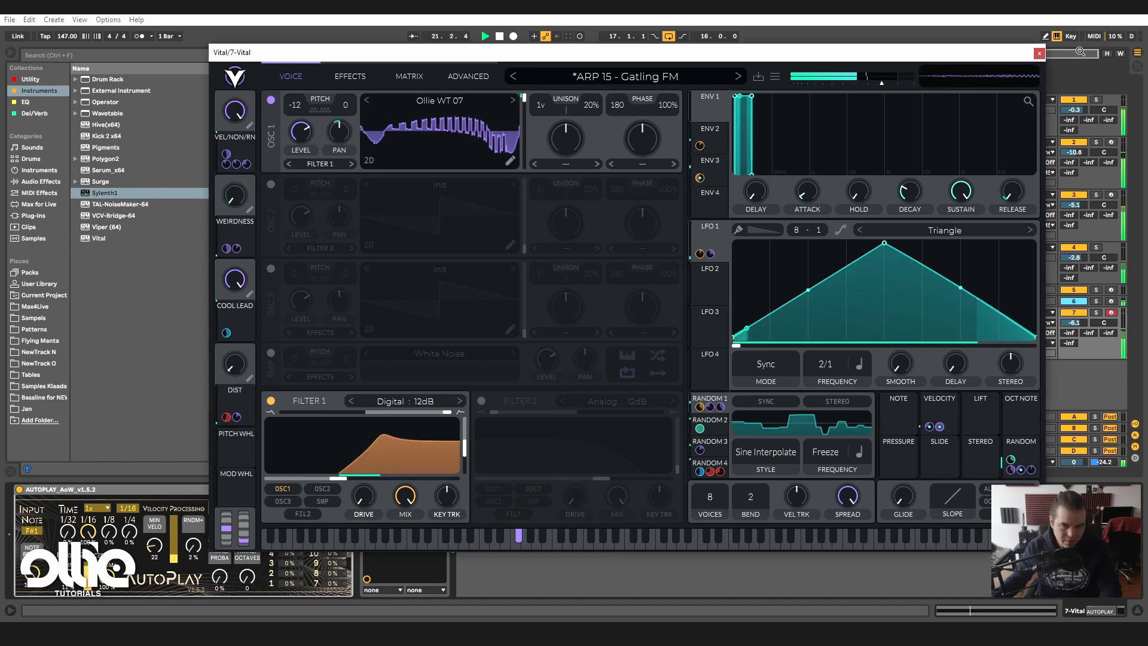
{"action": "key", "text": "space"}
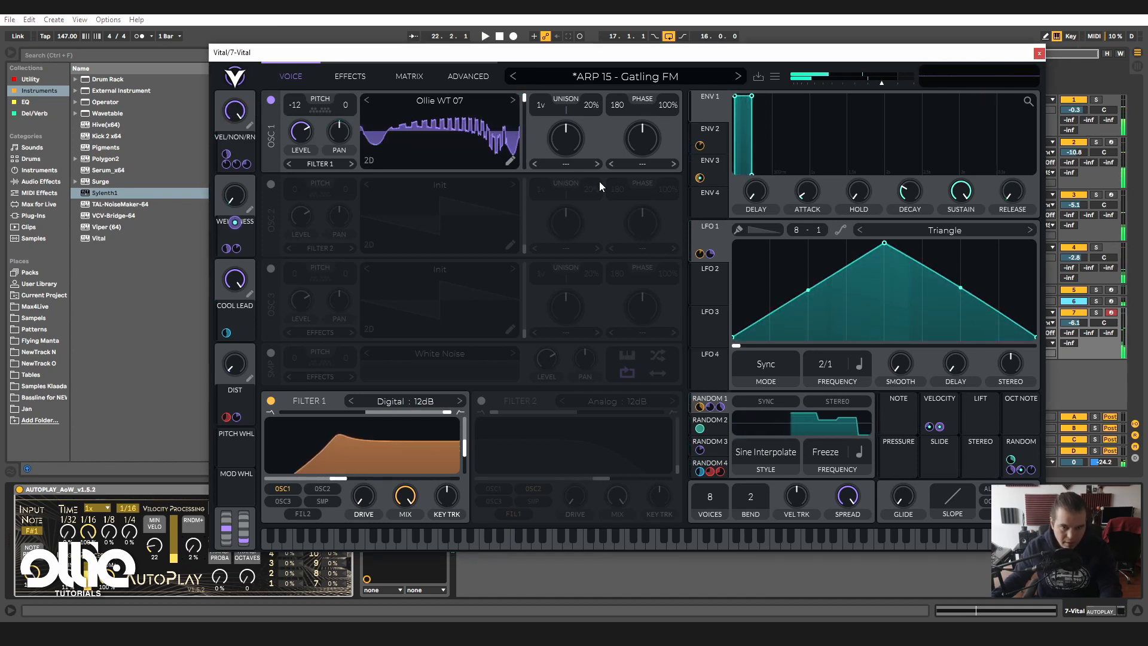
- Load AT 01 - Squelchy bubbly from the preset pack and switch off the AutoPlay device
{"action": "left_click", "coordinate": [605, 80]}
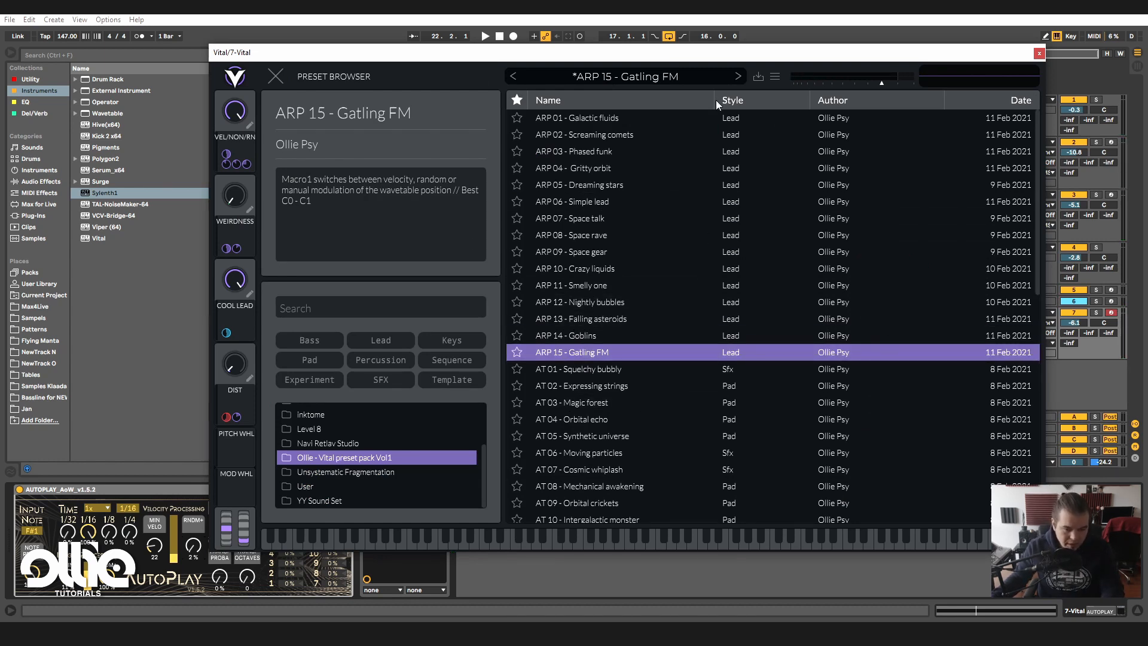
{"action": "left_click", "coordinate": [633, 369]}
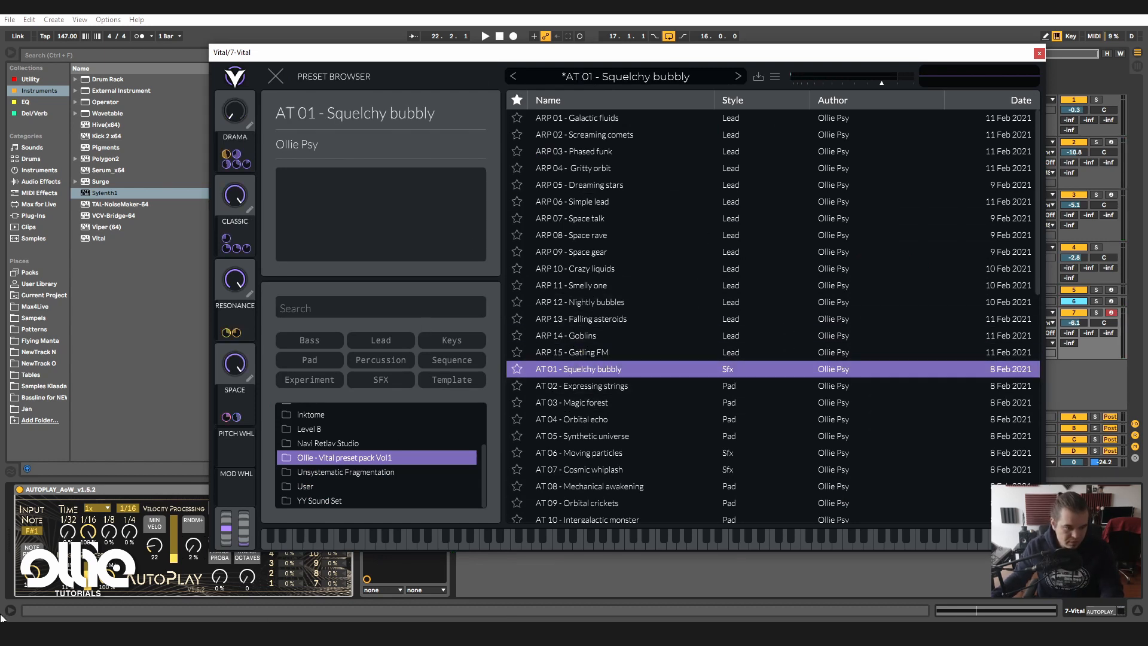
{"action": "left_click", "coordinate": [20, 490]}
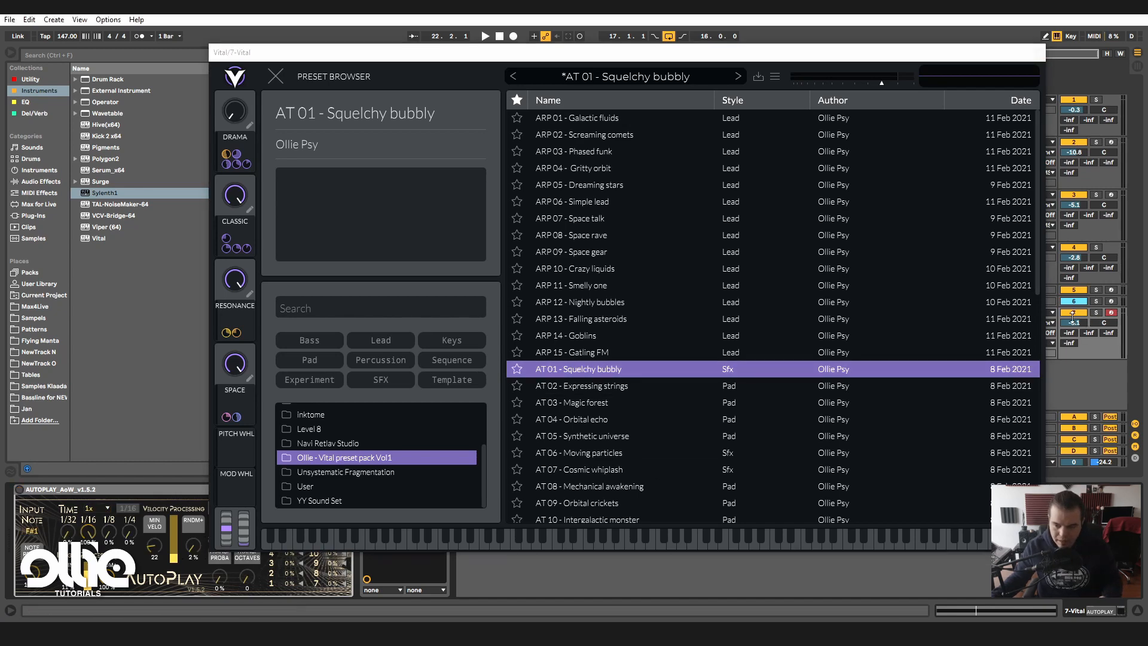
- Set the Vital track volume to 0.6 dB and raise Squelchy bubbly's DRAMA macro while a note is held
{"action": "left_click_drag", "start_coordinate": [1074, 321], "coordinate": [1073, 315]}
{"action": "scroll", "coordinate": [671, 337], "scroll_direction": "down", "scroll_amount": 5}
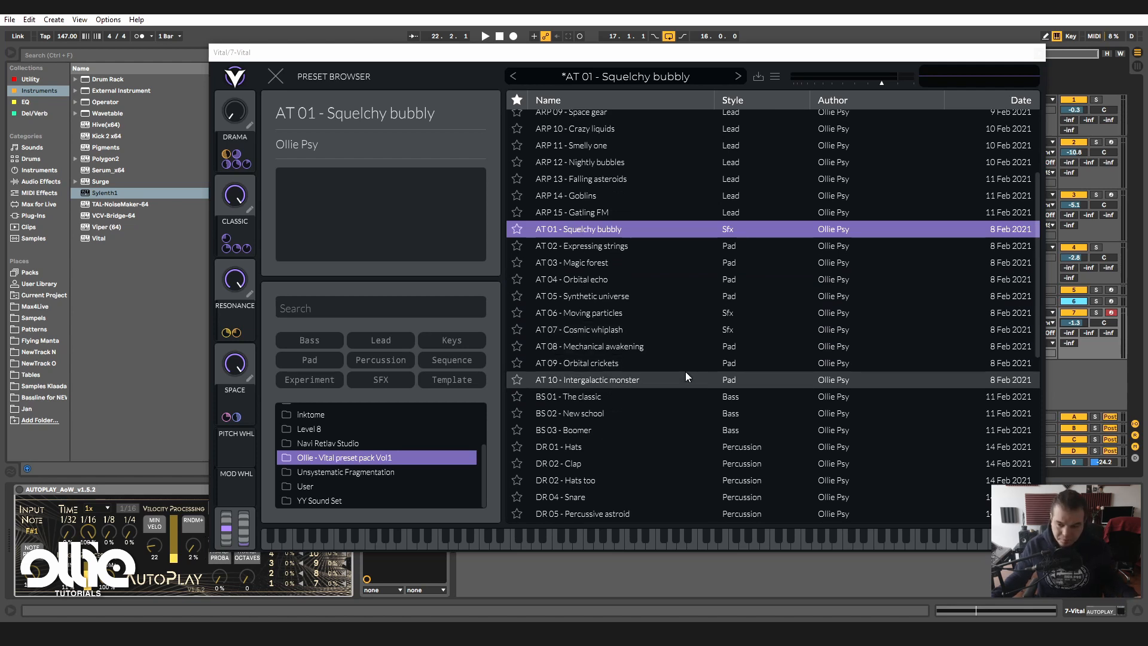
{"action": "left_click_drag", "start_coordinate": [1074, 330], "coordinate": [1075, 326]}
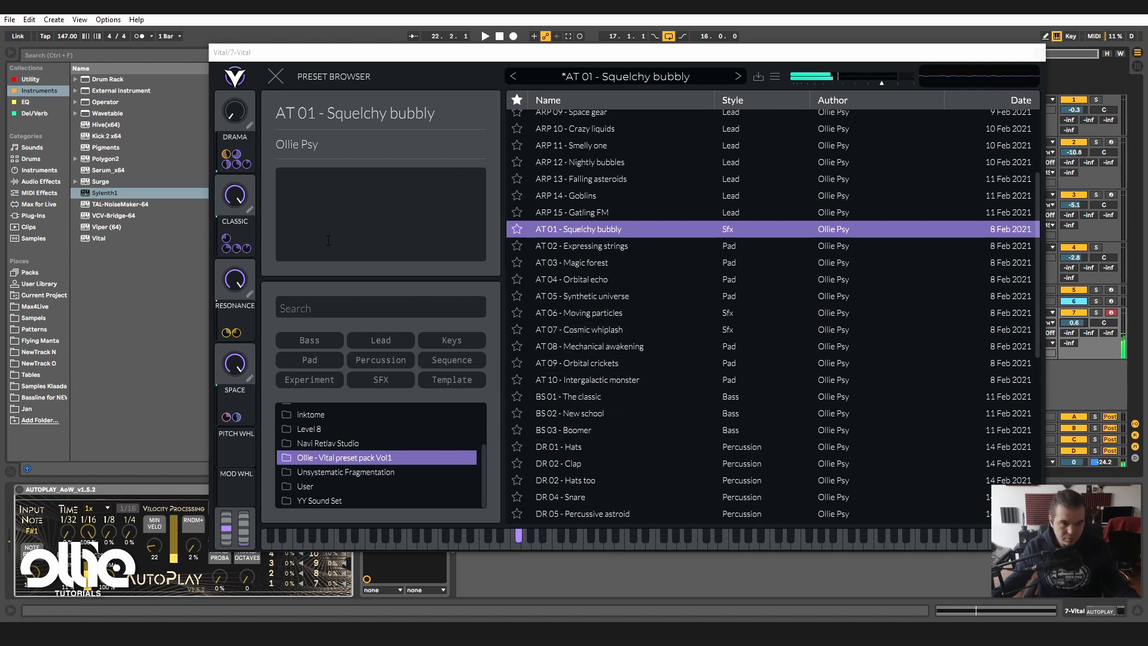
{"action": "left_click_drag", "start_coordinate": [242, 113], "coordinate": [260, 67]}
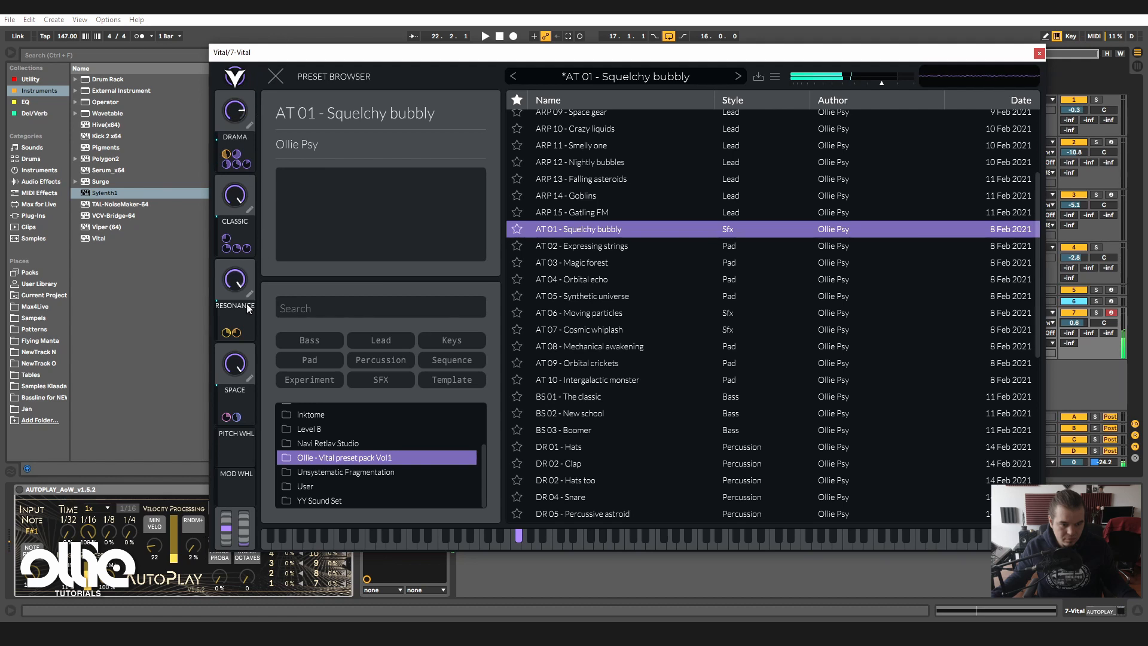
- Sweep Squelchy bubbly's RESONANCE macro to minimum, adjust SPACE, and raise DRAMA partway while holding notes
{"action": "left_click_drag", "start_coordinate": [234, 279], "coordinate": [184, 480]}
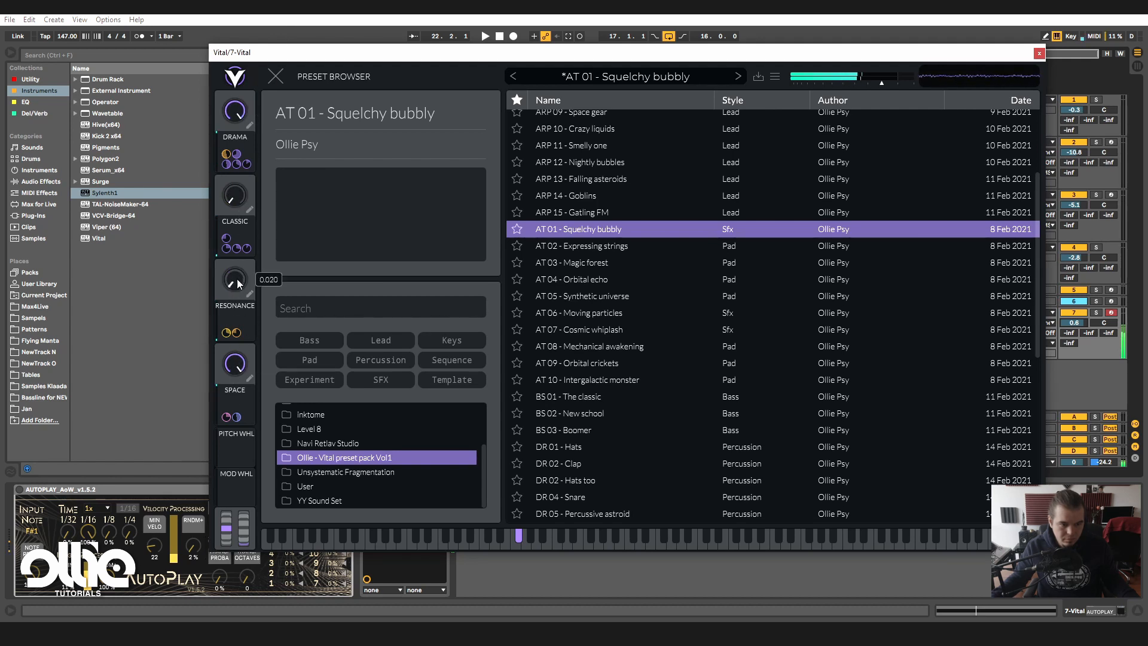
{"action": "left_click_drag", "start_coordinate": [240, 368], "coordinate": [241, 369]}
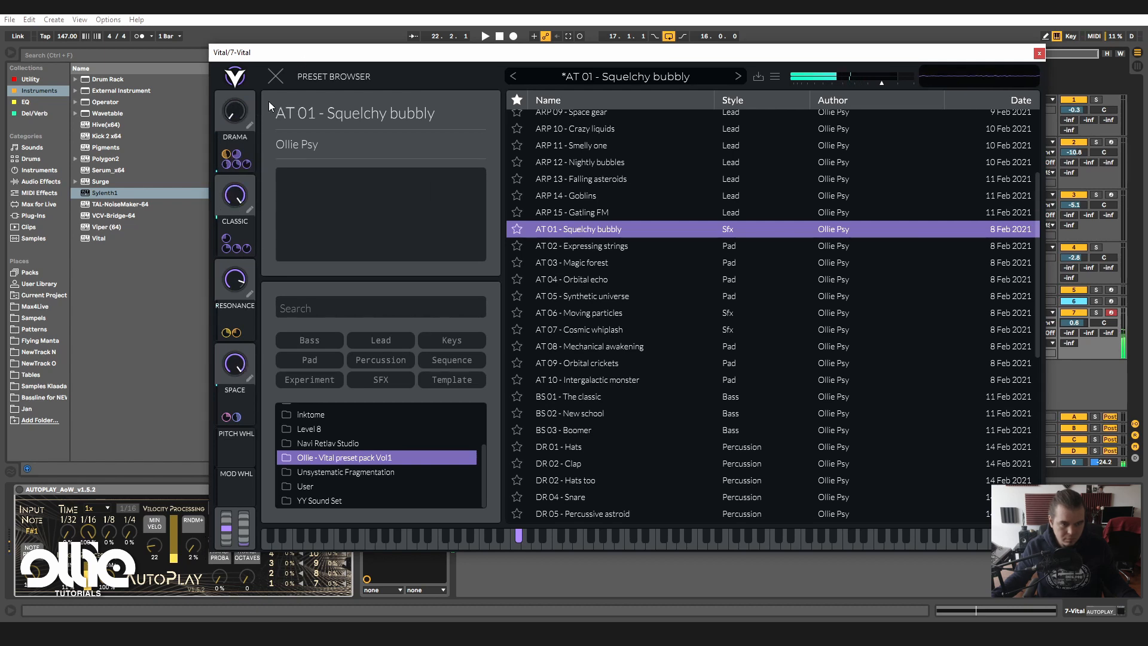
{"action": "left_click_drag", "start_coordinate": [238, 125], "coordinate": [258, 68]}
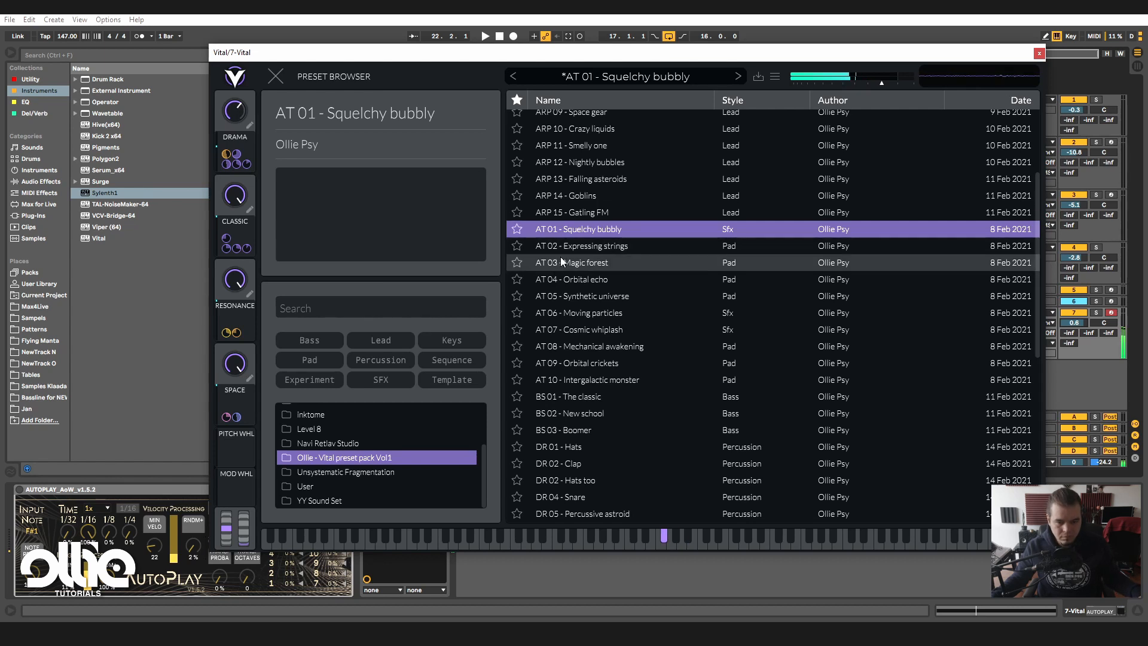
- Load AT 02 - Expressing strings with its voice settings shown, and set the Vital track volume to -1.9 dB
{"action": "left_click", "coordinate": [630, 245]}
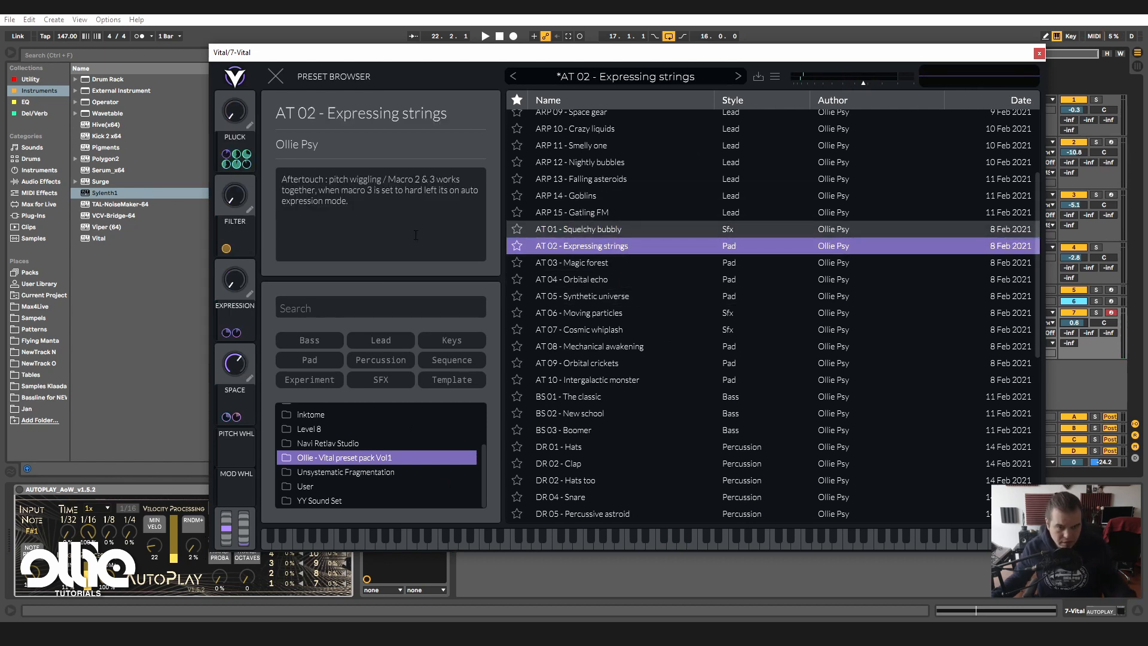
{"action": "left_click", "coordinate": [277, 77]}
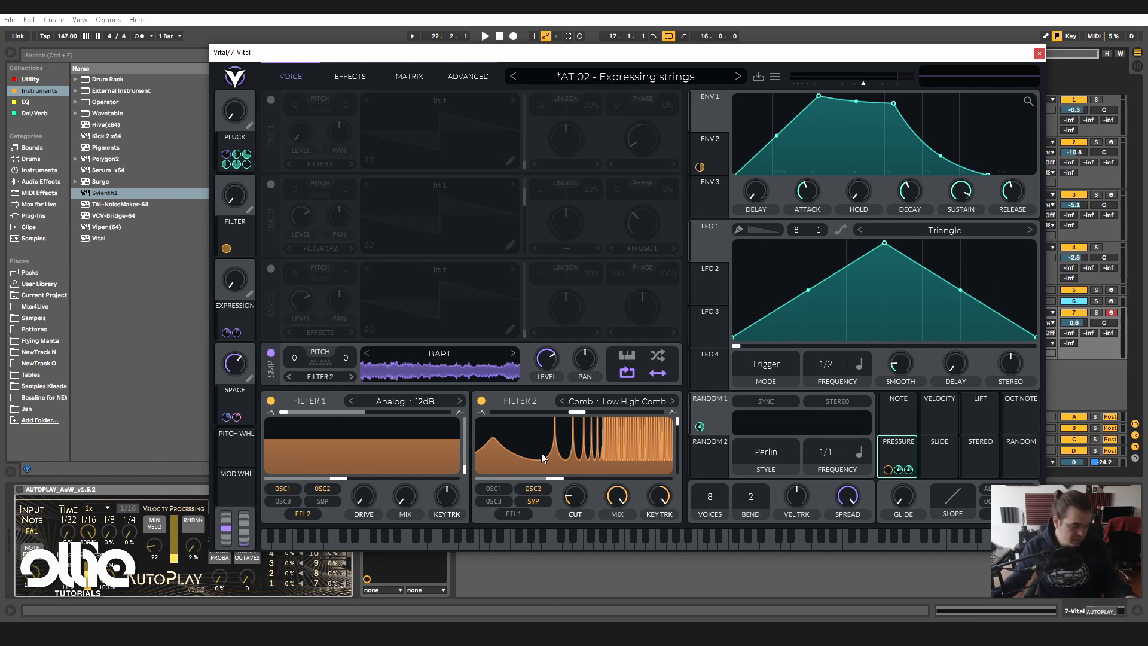
{"action": "left_click", "coordinate": [1074, 323]}
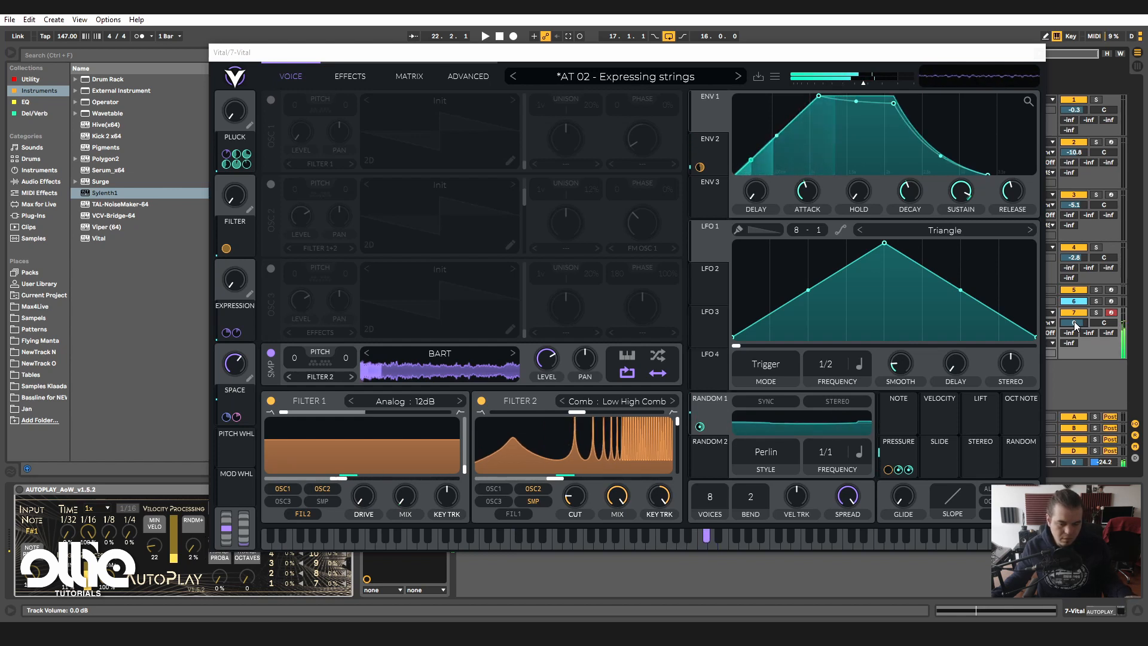
{"action": "right_click", "coordinate": [1081, 324]}
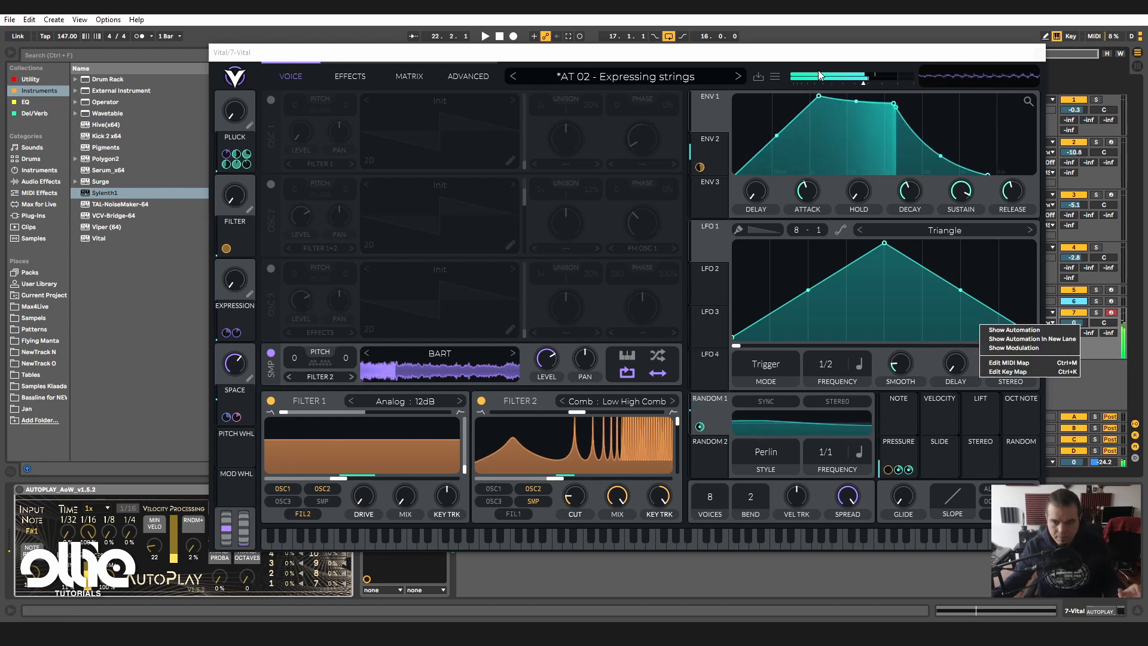
{"action": "left_click", "coordinate": [816, 52]}
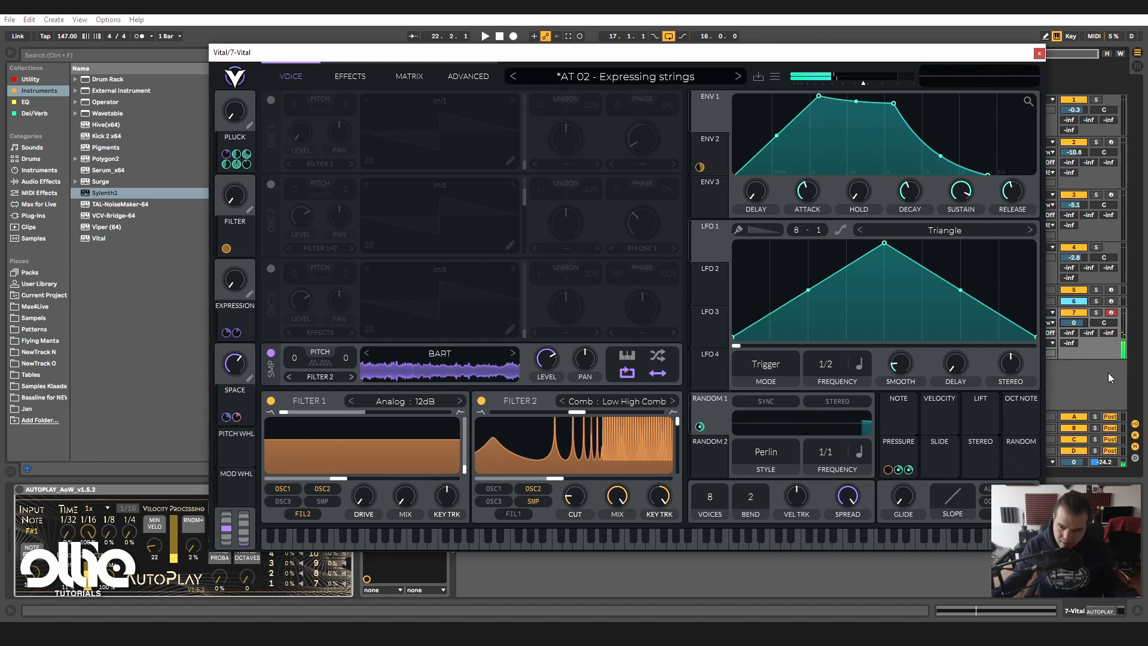
{"action": "left_click_drag", "start_coordinate": [1069, 329], "coordinate": [1069, 338]}
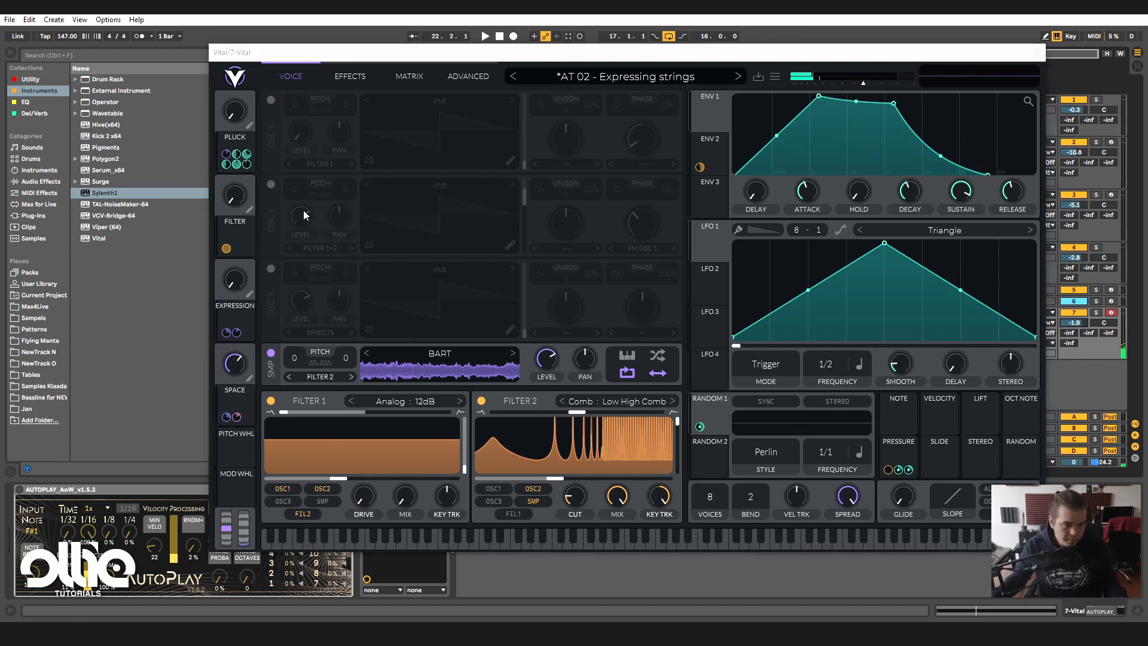
- Raise Expressing strings' PLUCK and FILTER macros to maximum and sweep EXPRESSION up while playing notes
{"action": "left_click", "coordinate": [235, 113]}
{"action": "left_click_drag", "start_coordinate": [235, 114], "coordinate": [235, 83]}
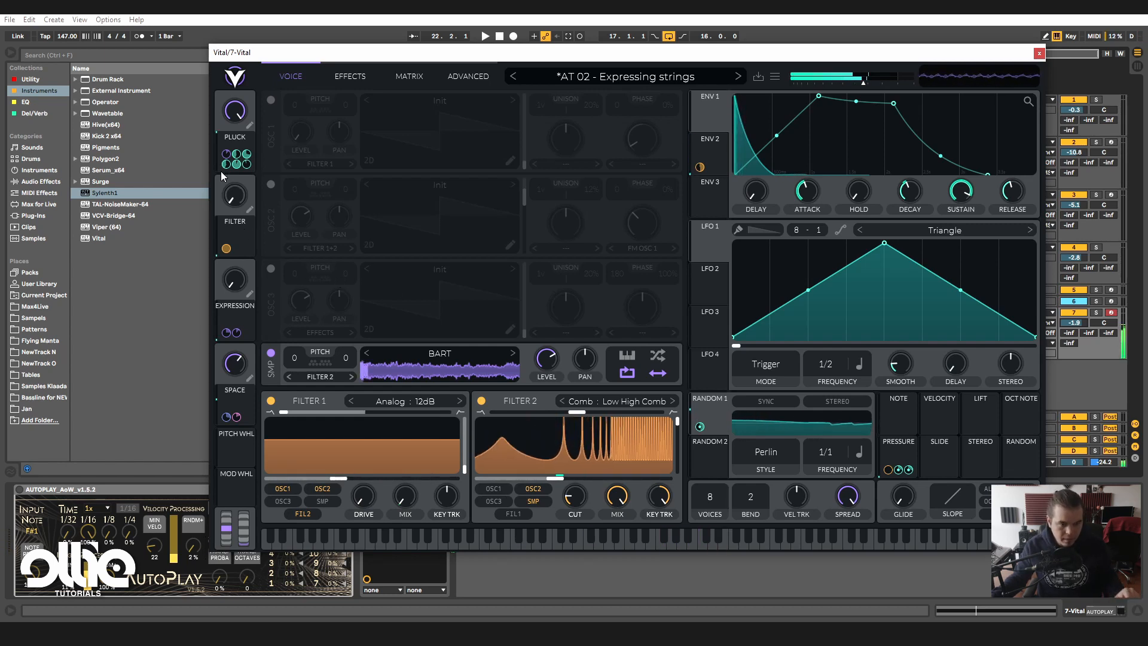
{"action": "left_click_drag", "start_coordinate": [235, 194], "coordinate": [234, 170]}
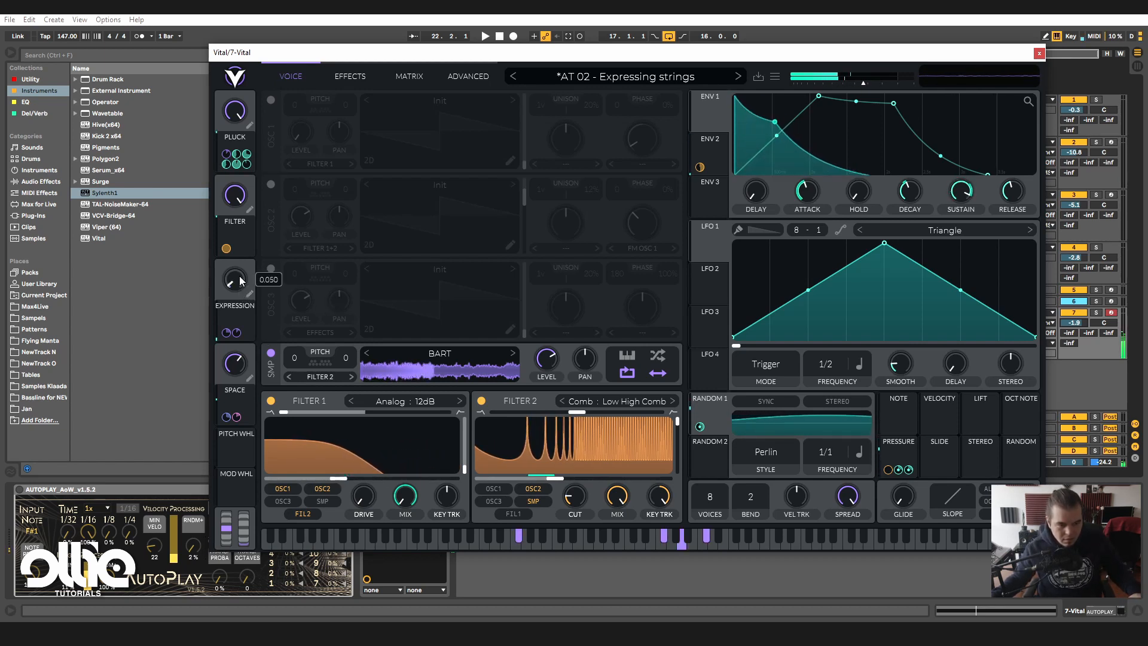
{"action": "left_click_drag", "start_coordinate": [238, 282], "coordinate": [259, 195]}
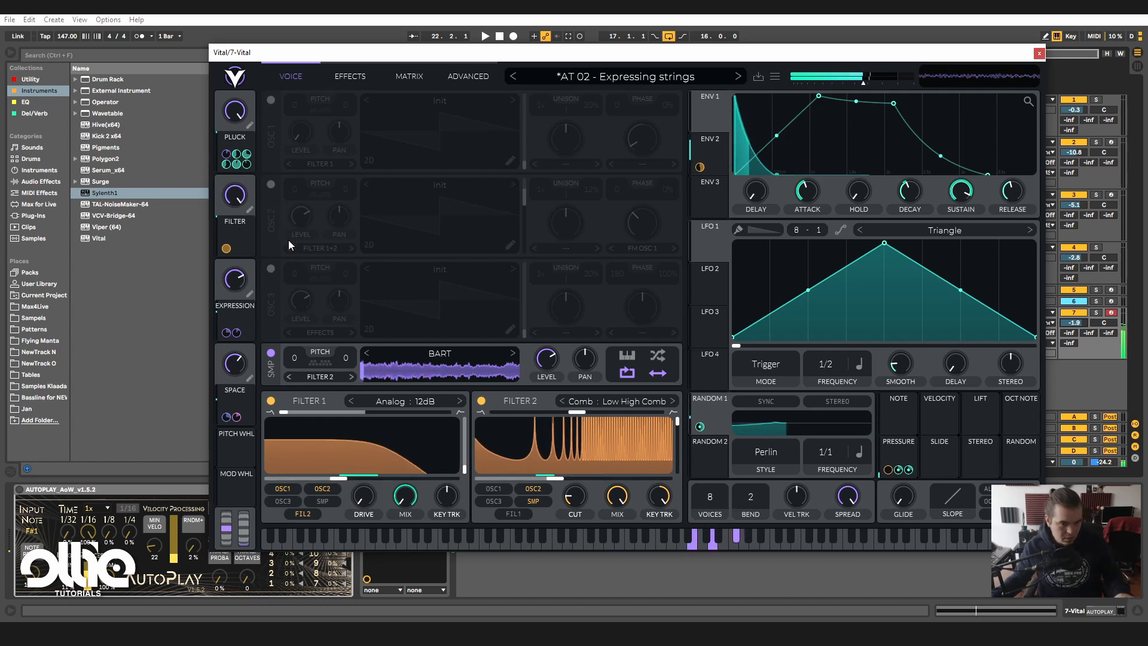
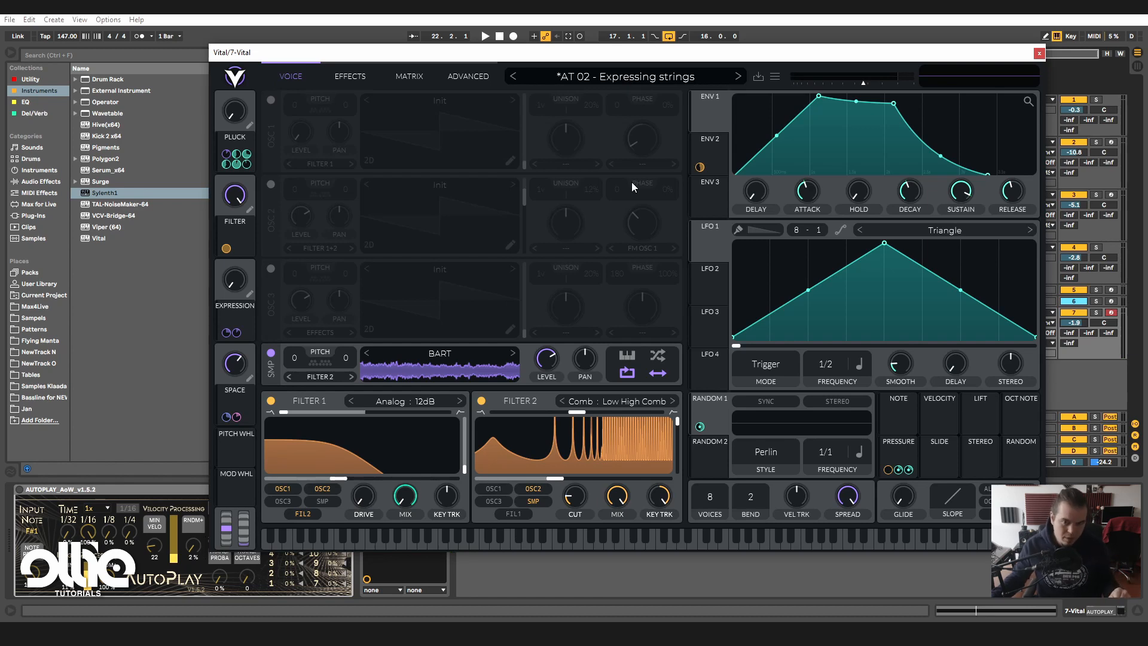
- Load AT 03 - Magic forest from the preset pack and return to its voice settings
{"action": "left_click", "coordinate": [611, 74]}
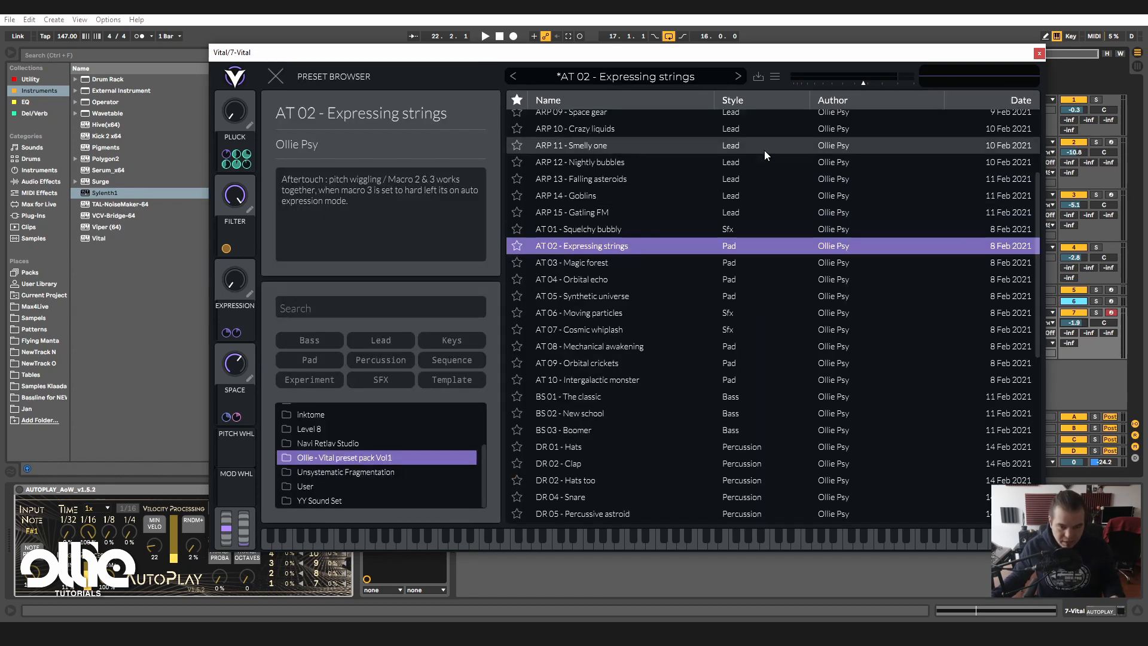
{"action": "left_click", "coordinate": [669, 263]}
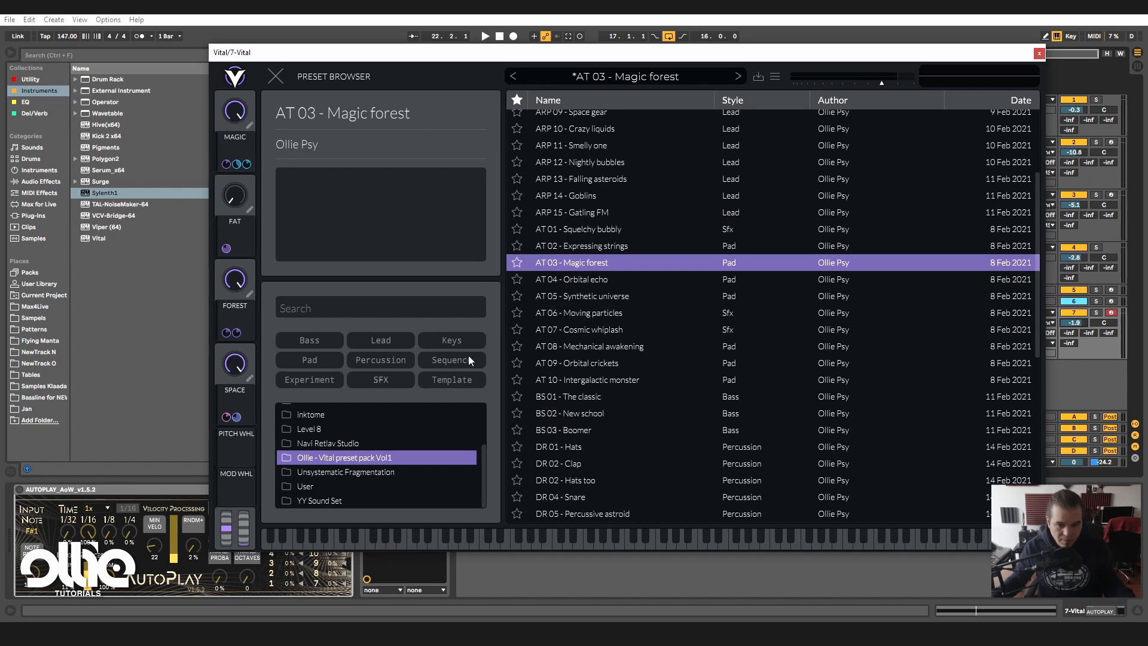
{"action": "left_click", "coordinate": [276, 76]}
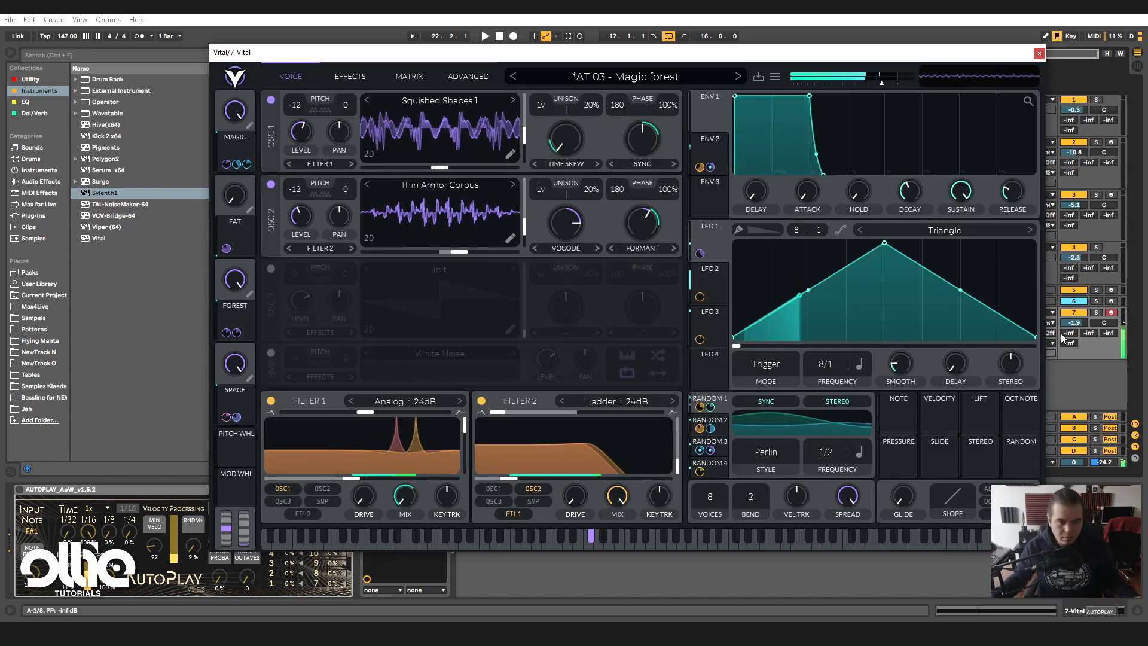
- Sweep Magic forest's FAT macro to maximum and FOREST to zero, adjust MAGIC, and bring FAT back to partway
{"action": "left_click_drag", "start_coordinate": [234, 195], "coordinate": [267, 133]}
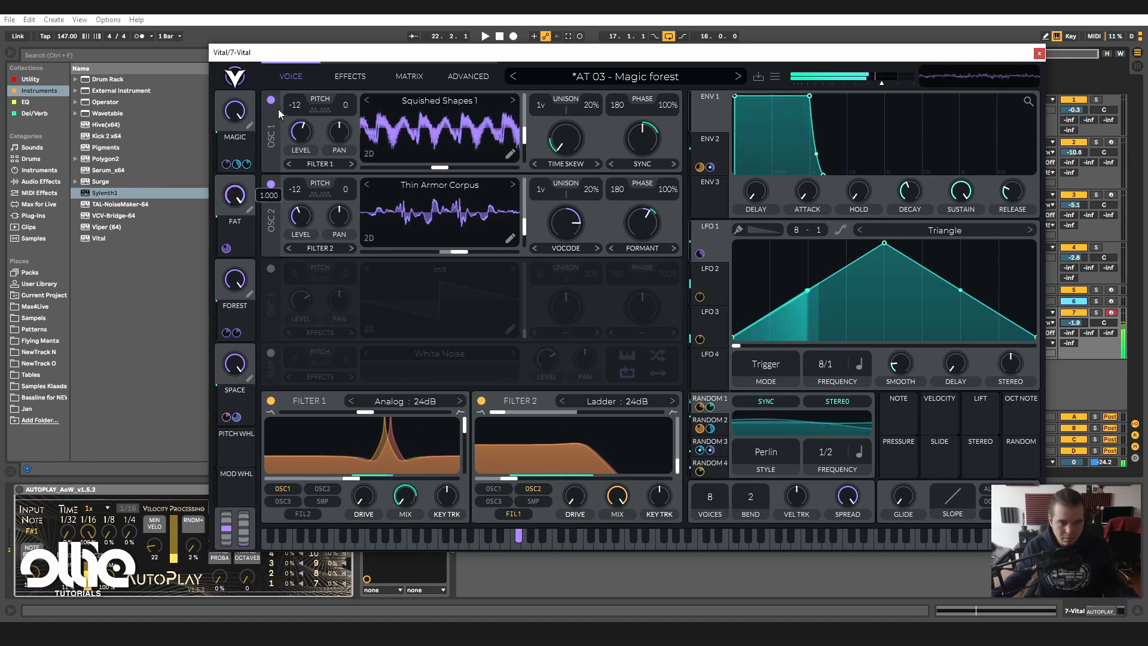
{"action": "left_click_drag", "start_coordinate": [238, 285], "coordinate": [225, 451]}
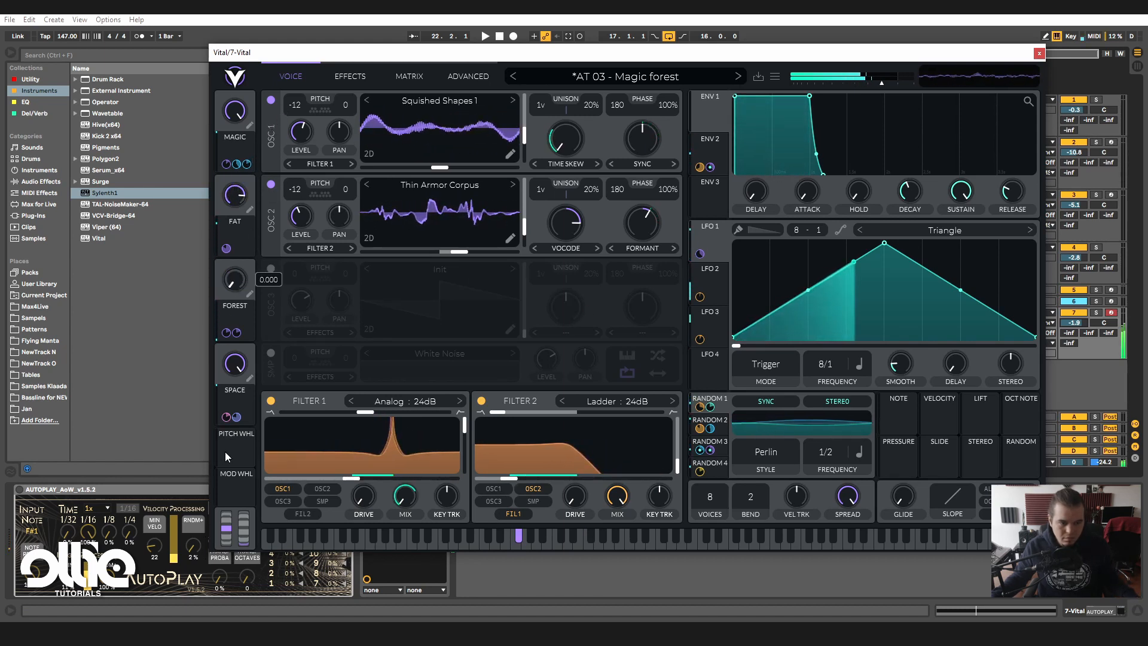
{"action": "mouse_move", "coordinate": [234, 119]}
{"action": "mouse_move", "coordinate": [234, 120]}
{"action": "left_mouse_down"}
{"action": "mouse_move", "coordinate": [229, 152]}
{"action": "mouse_move", "coordinate": [243, 112]}
{"action": "left_mouse_up"}
{"action": "left_click_drag", "start_coordinate": [237, 193], "coordinate": [232, 213]}
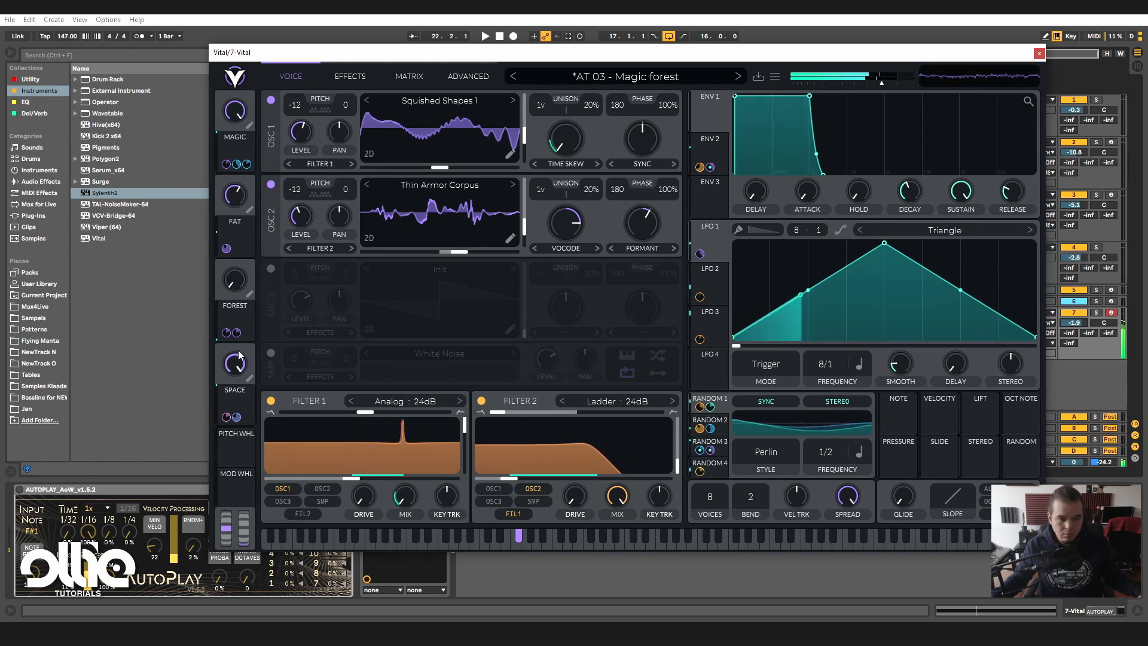
- Load AT 04 - Orbital echo from the preset pack and return to its voice settings
{"action": "left_click", "coordinate": [647, 78]}
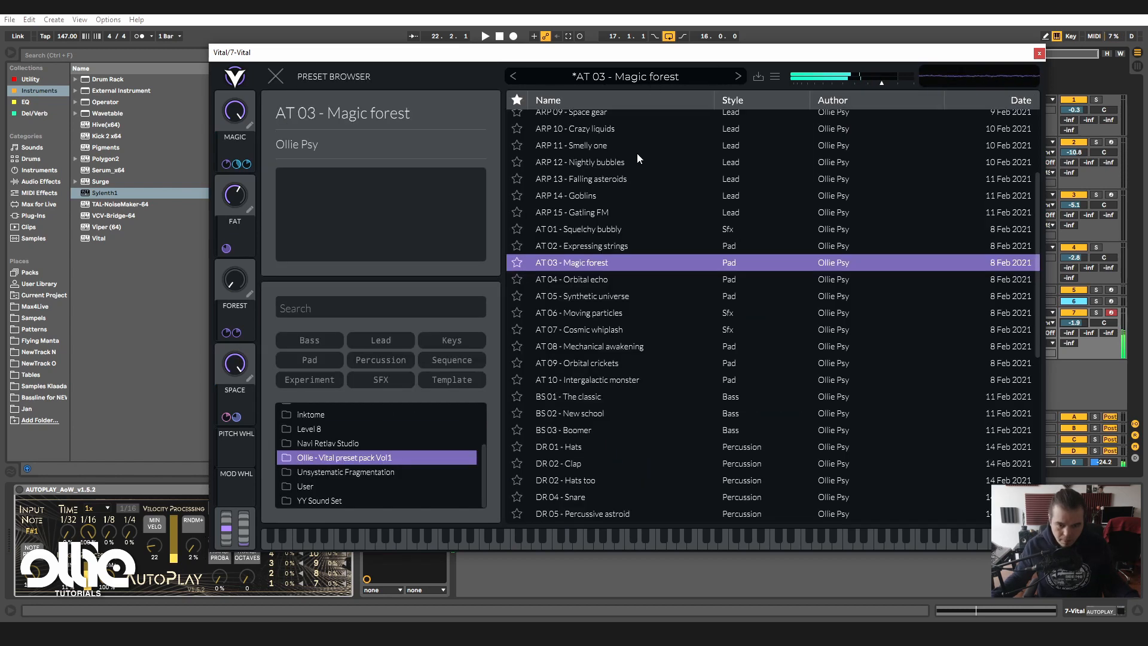
{"action": "left_click", "coordinate": [635, 276]}
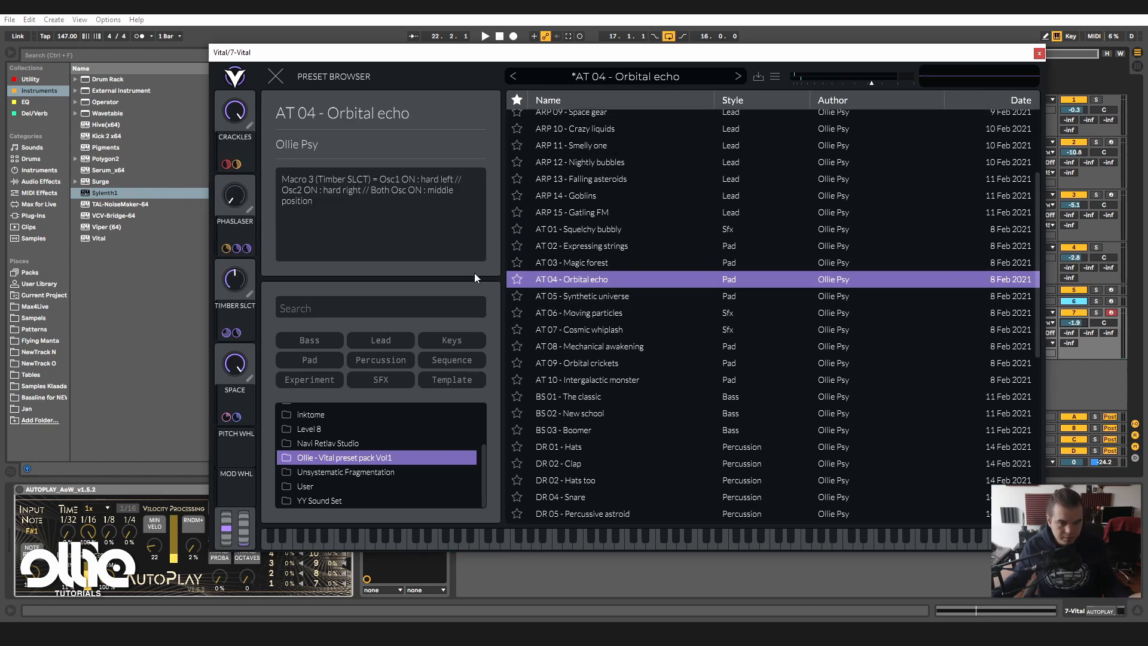
{"action": "left_click", "coordinate": [276, 75]}
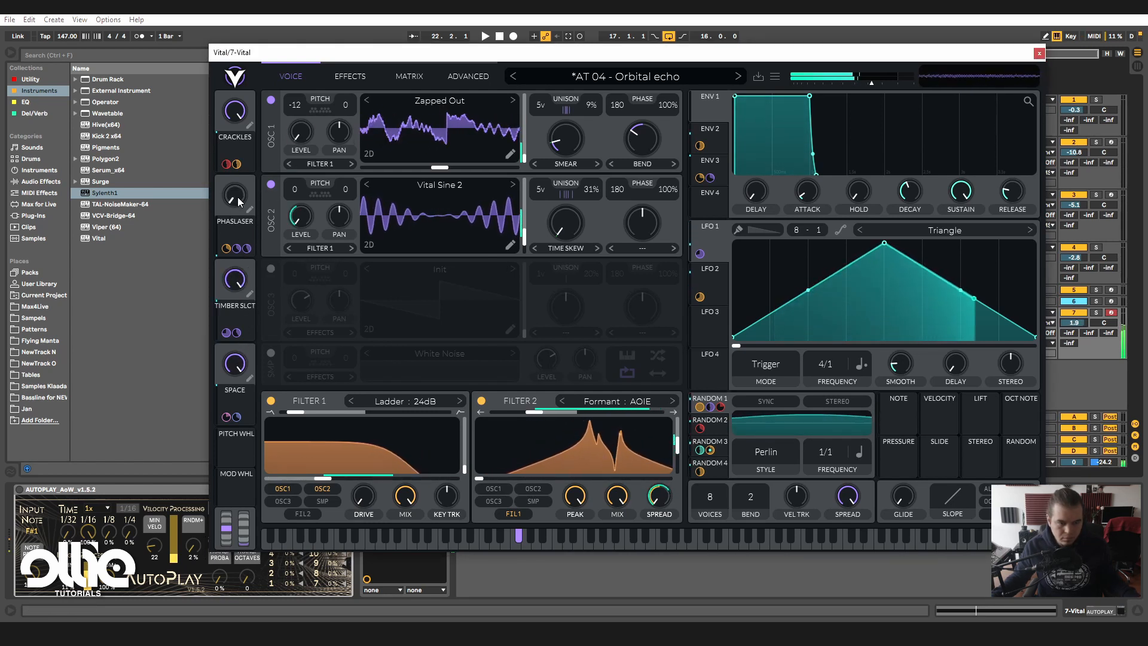
- Turn the Phaslaser macro of the Orbital echo preset up to its maximum
{"action": "left_click_drag", "start_coordinate": [238, 196], "coordinate": [278, 135]}
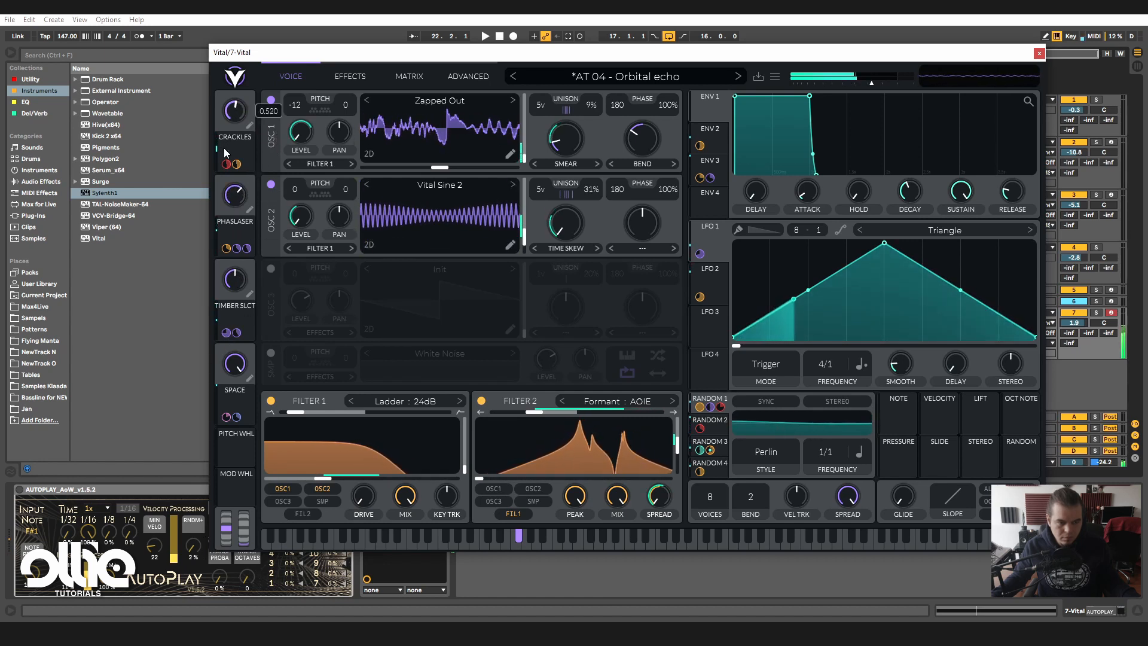
{"action": "left_click_drag", "start_coordinate": [237, 194], "coordinate": [251, 163]}
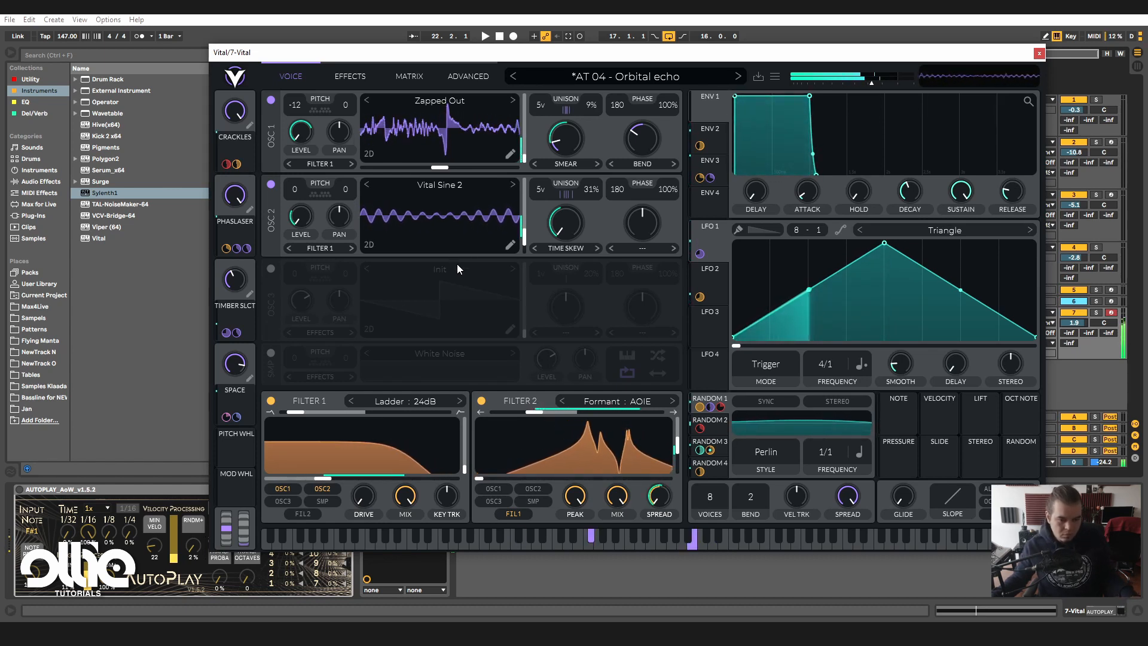
- Load the preset AT 05 - Synthetic universe and turn its Synthetic and Universe macros up to maximum
{"action": "left_click", "coordinate": [739, 78]}
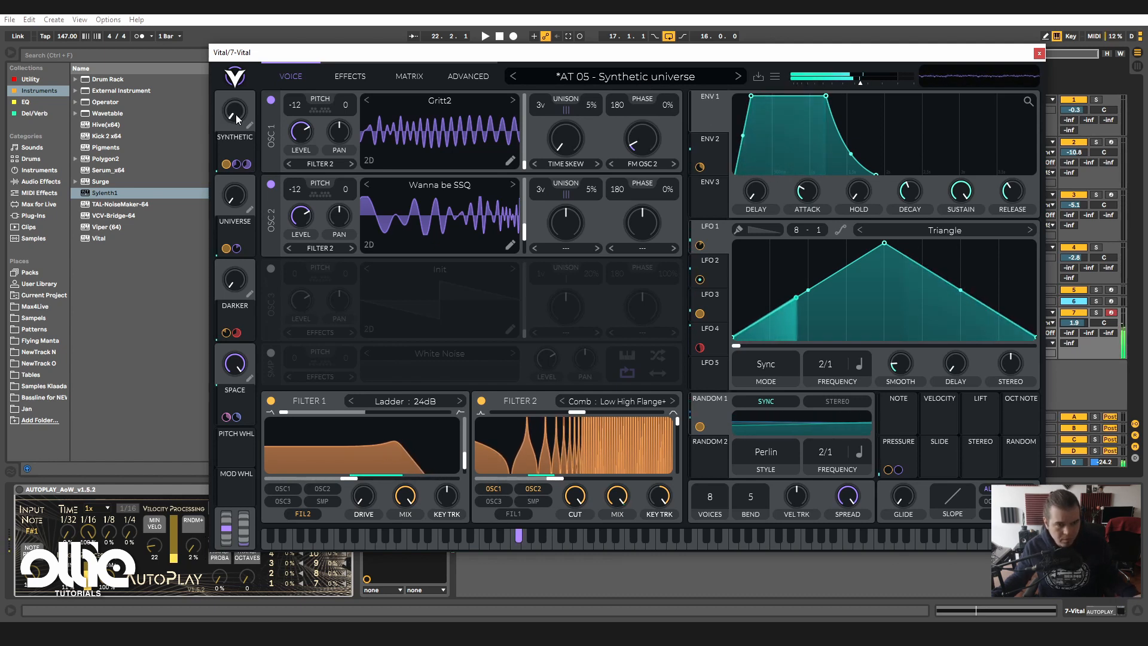
{"action": "left_click_drag", "start_coordinate": [235, 112], "coordinate": [235, 87]}
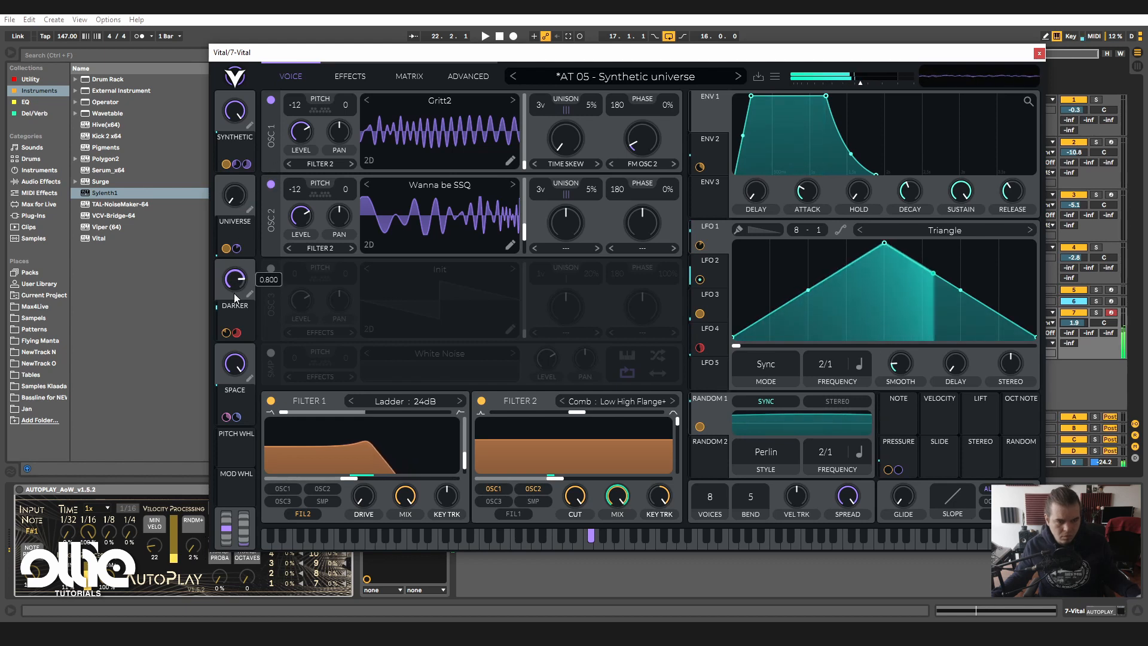
{"action": "left_click_drag", "start_coordinate": [245, 206], "coordinate": [294, 94]}
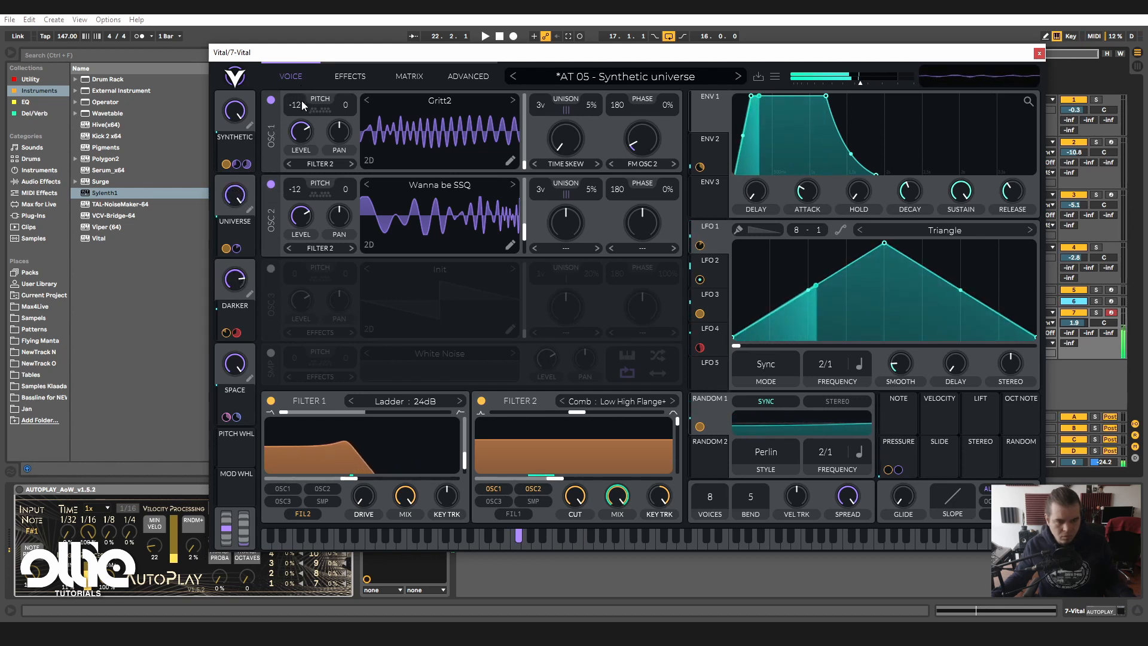
- Set the Vital track's volume to 2.4 dB and reset the Darker macro to zero
{"action": "left_click_drag", "start_coordinate": [1071, 325], "coordinate": [1070, 320]}
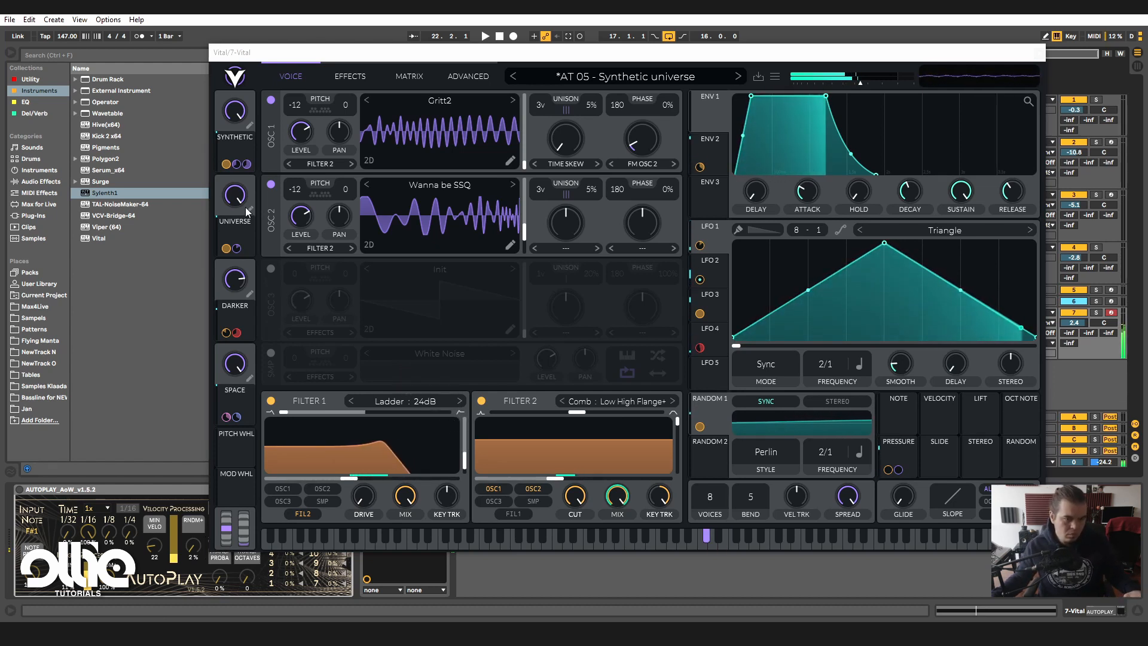
{"action": "double_click", "coordinate": [231, 279]}
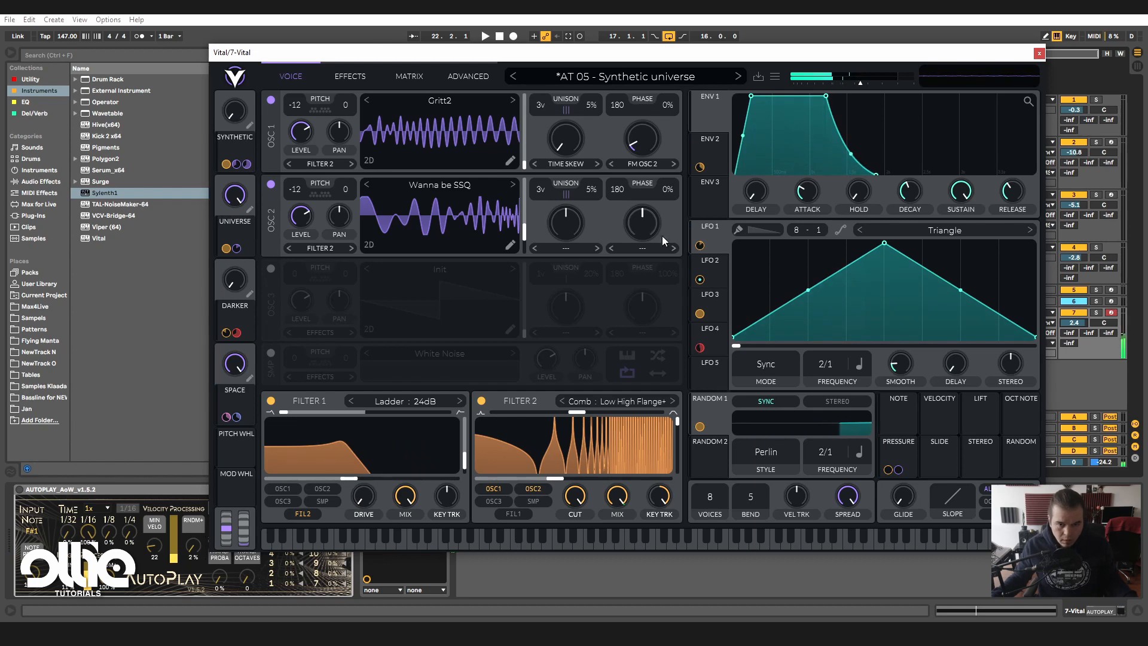
- Load the preset AT 06 - Moving particles from the preset browser and turn up its Moreee and Move macros
{"action": "left_click", "coordinate": [668, 77]}
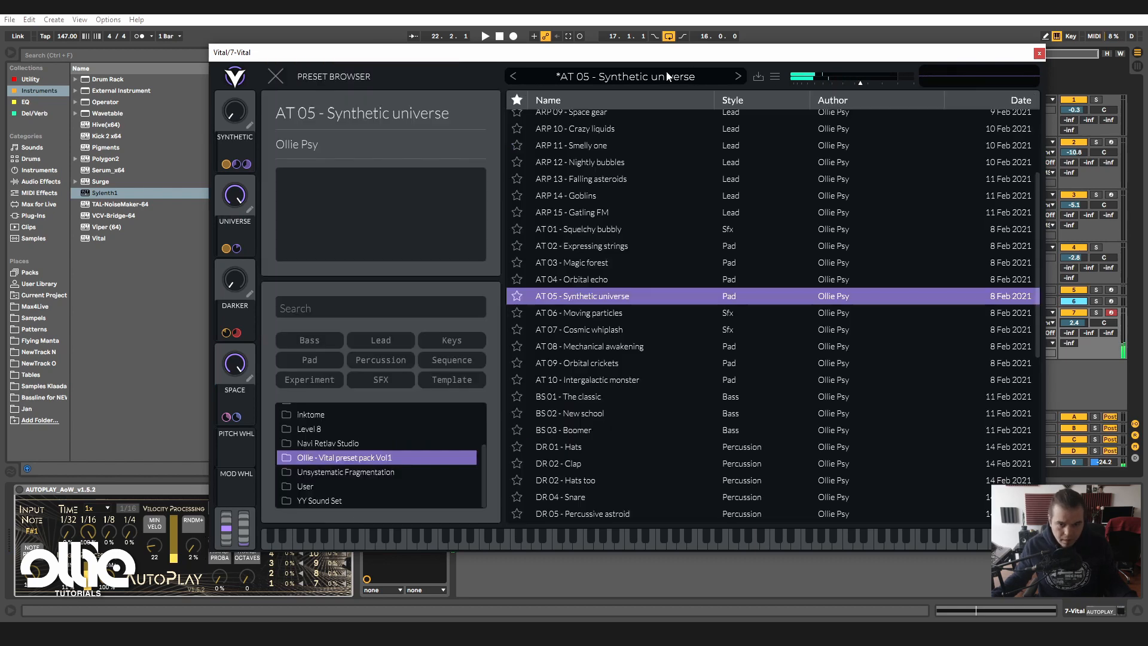
{"action": "left_click", "coordinate": [644, 317]}
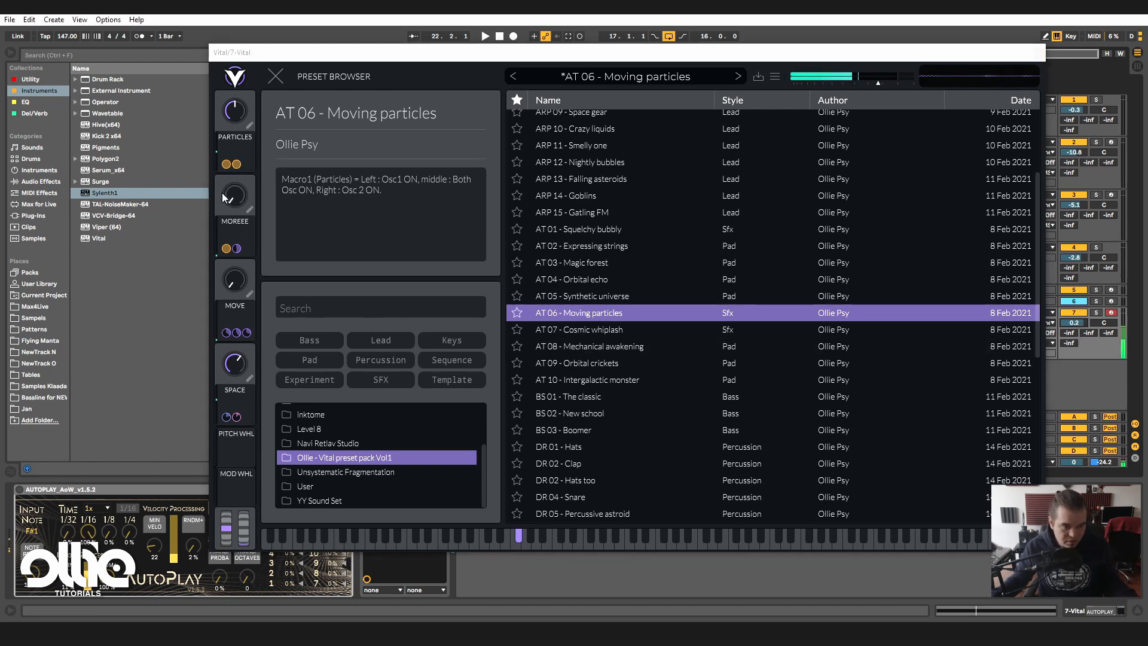
{"action": "left_click_drag", "start_coordinate": [232, 195], "coordinate": [292, 70]}
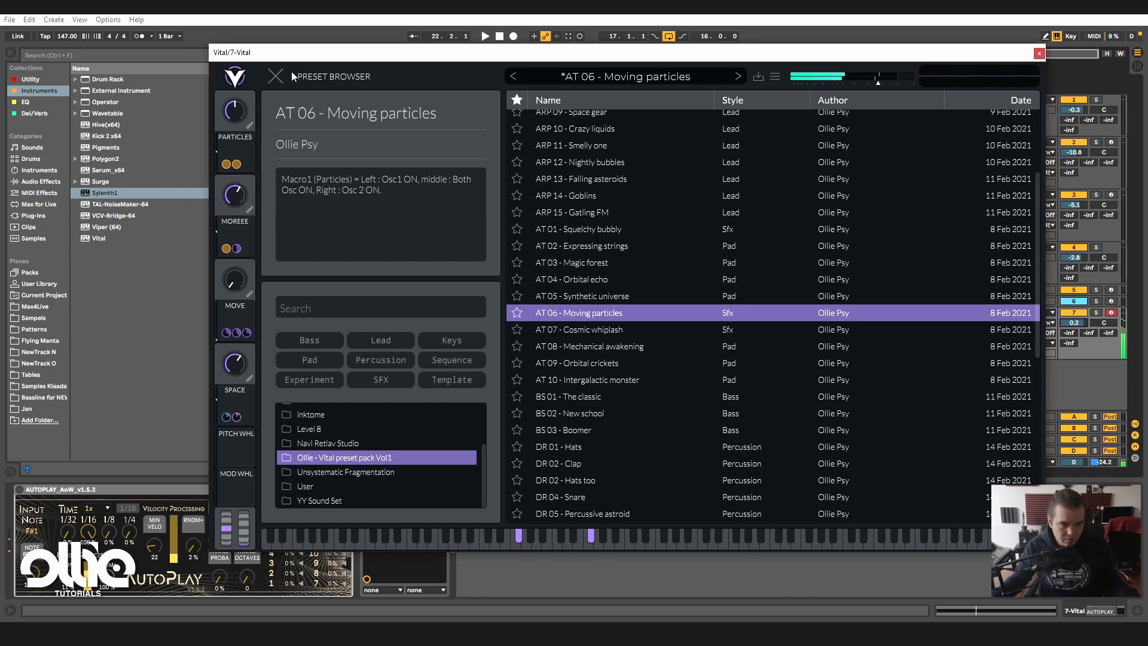
{"action": "left_click_drag", "start_coordinate": [226, 268], "coordinate": [280, 105]}
{"action": "left_click_drag", "start_coordinate": [225, 290], "coordinate": [226, 314]}
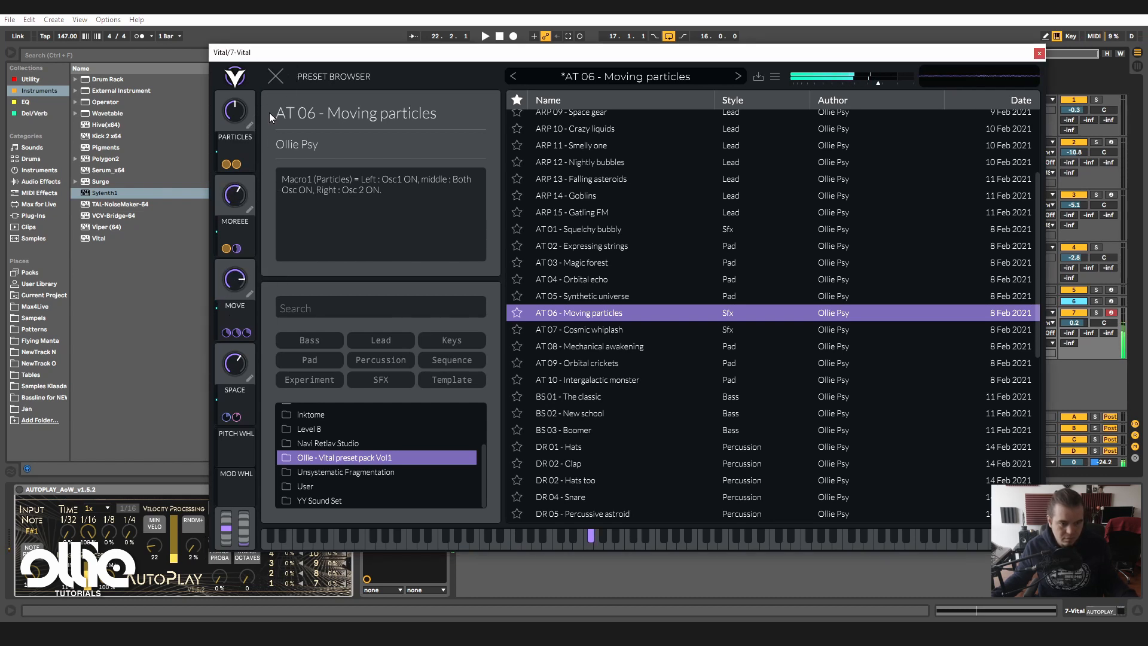
- Turn the Particles and Moreee macros down to zero and return to the voice view
{"action": "left_click_drag", "start_coordinate": [235, 111], "coordinate": [214, 183]}
{"action": "left_click", "coordinate": [276, 76]}
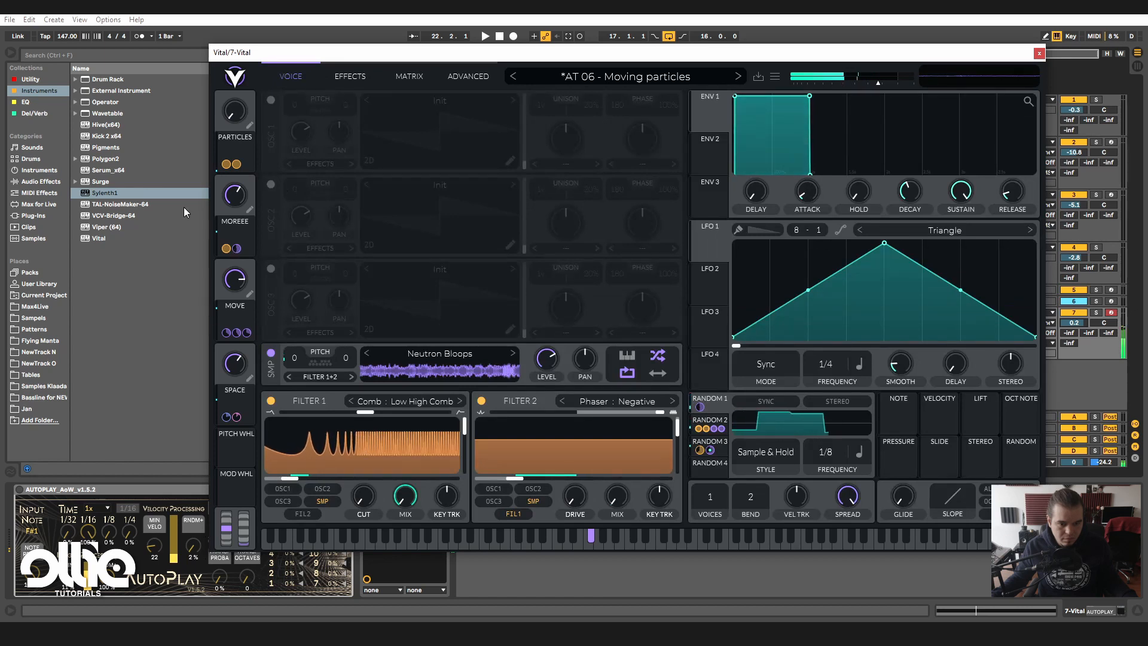
{"action": "left_click_drag", "start_coordinate": [254, 123], "coordinate": [247, 201]}
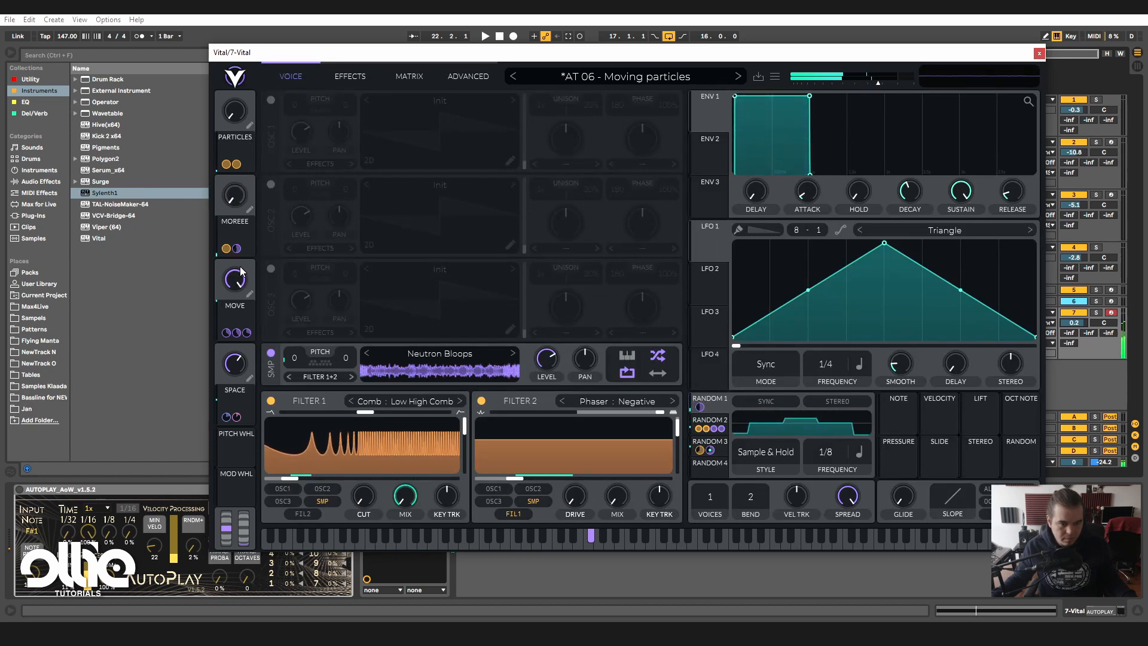
- Vary the Move macro, sweep Particles up to maximum and back down low, and raise Space to maximum
{"action": "left_click_drag", "start_coordinate": [242, 281], "coordinate": [242, 347]}
{"action": "left_click_drag", "start_coordinate": [237, 112], "coordinate": [237, 23]}
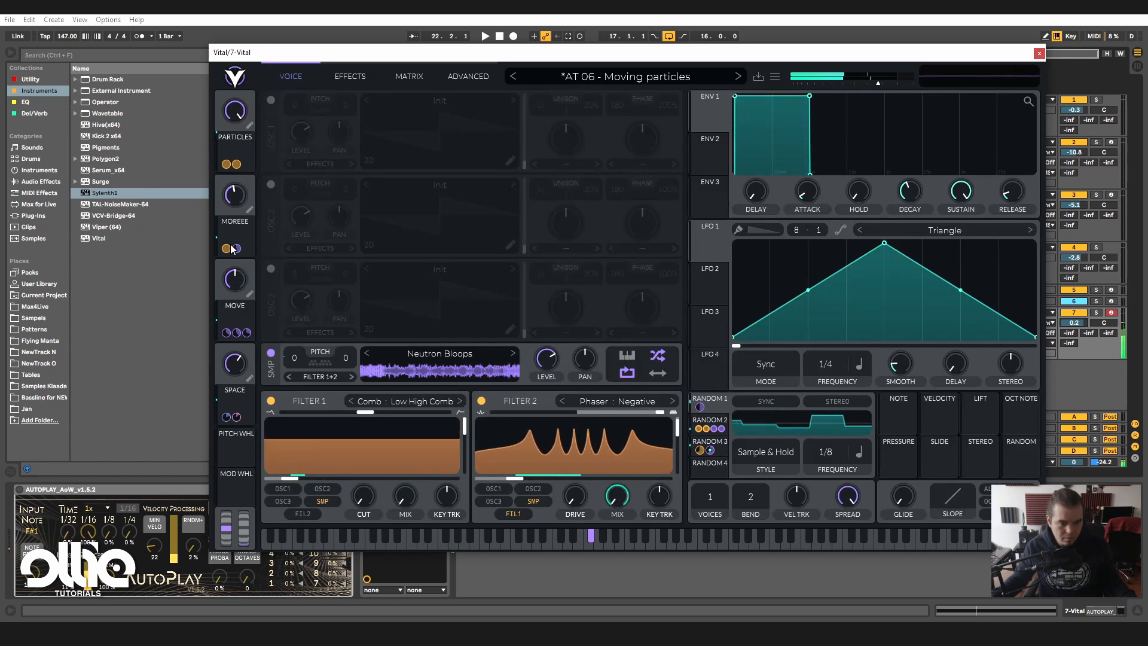
{"action": "left_click_drag", "start_coordinate": [236, 366], "coordinate": [235, 332]}
{"action": "left_click_drag", "start_coordinate": [233, 113], "coordinate": [226, 189]}
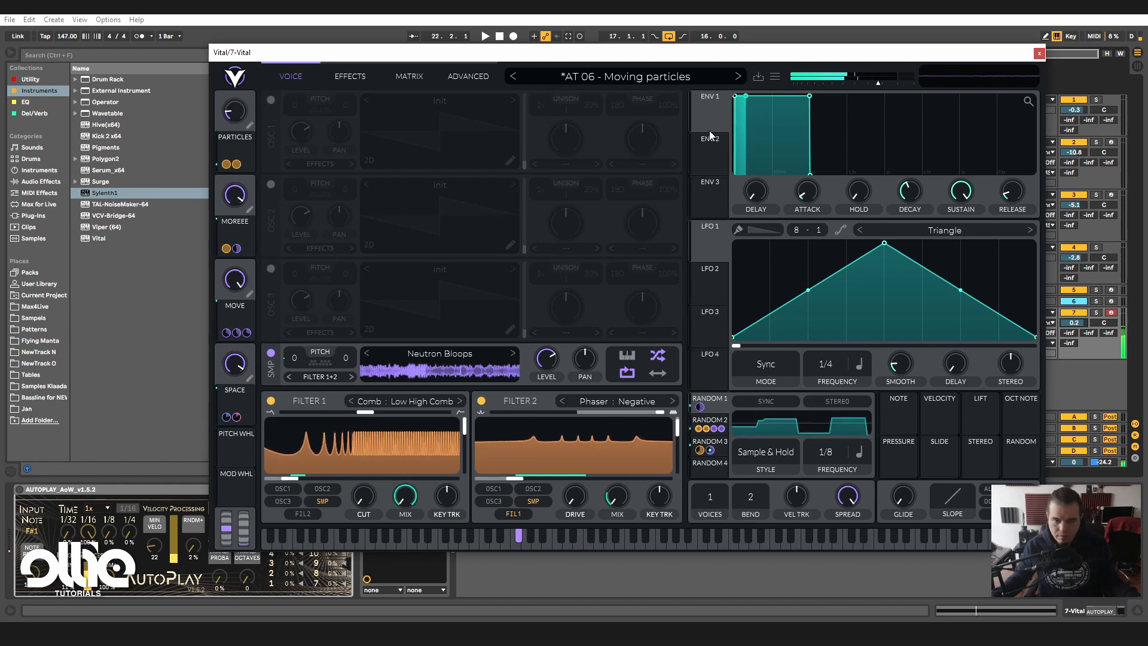
- Load the preset AT 07 - Cosmic whiplash, raise Space to maximum, and try different Whiplash and Scream macro amounts
{"action": "left_click", "coordinate": [611, 77]}
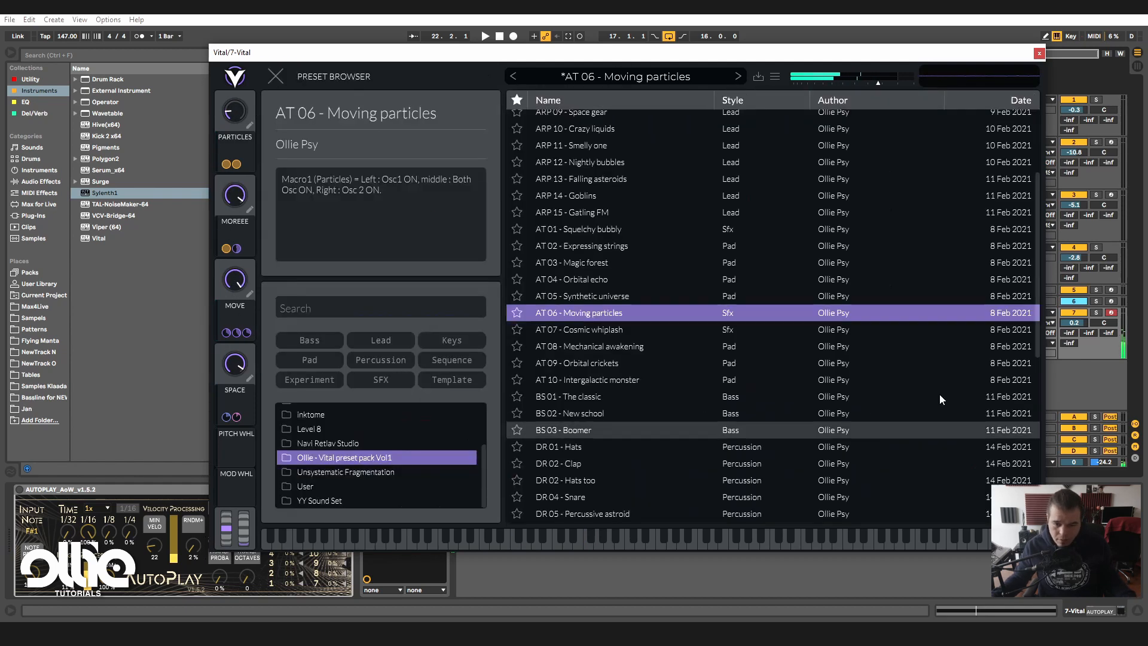
{"action": "left_click", "coordinate": [640, 332]}
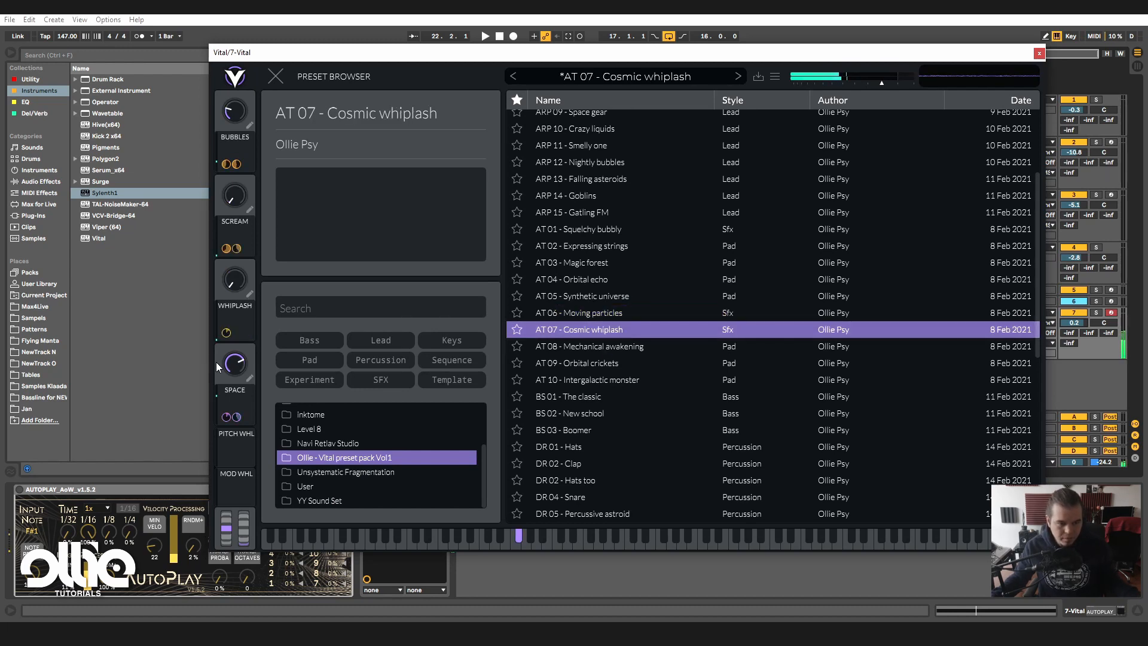
{"action": "left_click_drag", "start_coordinate": [239, 367], "coordinate": [247, 347]}
{"action": "left_click_drag", "start_coordinate": [238, 280], "coordinate": [279, 14]}
{"action": "left_click_drag", "start_coordinate": [236, 196], "coordinate": [234, 307]}
{"action": "left_click_drag", "start_coordinate": [233, 284], "coordinate": [238, 328]}
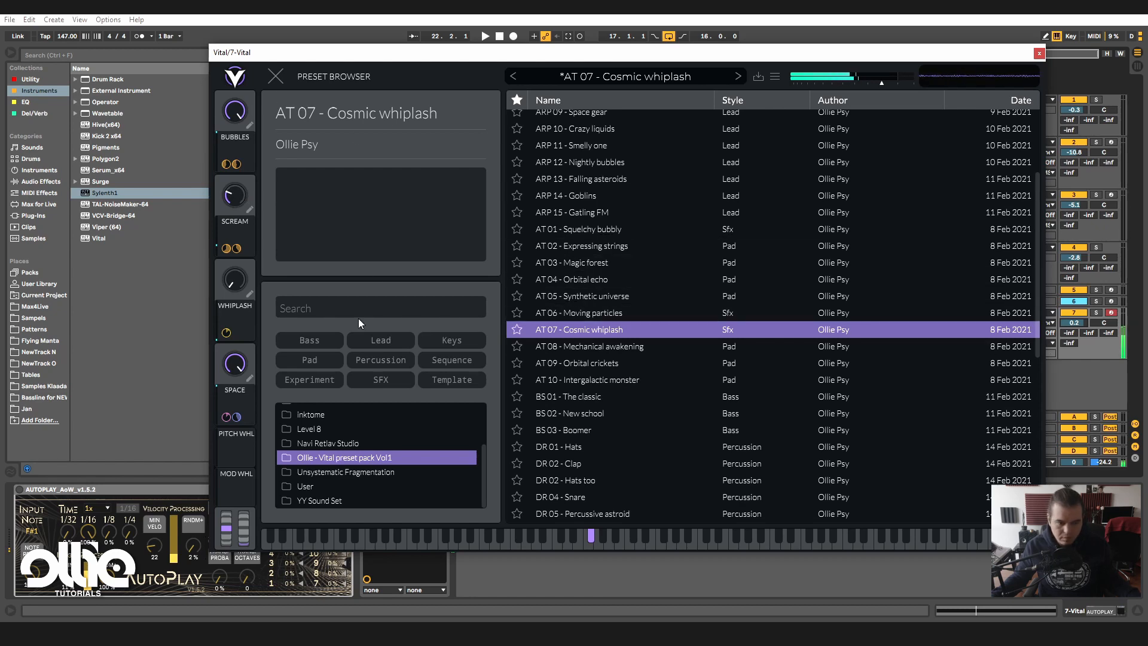
- Return to the voice view, raise the Whiplash macro to about three quarters and adjust the Scream macro
{"action": "left_click", "coordinate": [277, 78]}
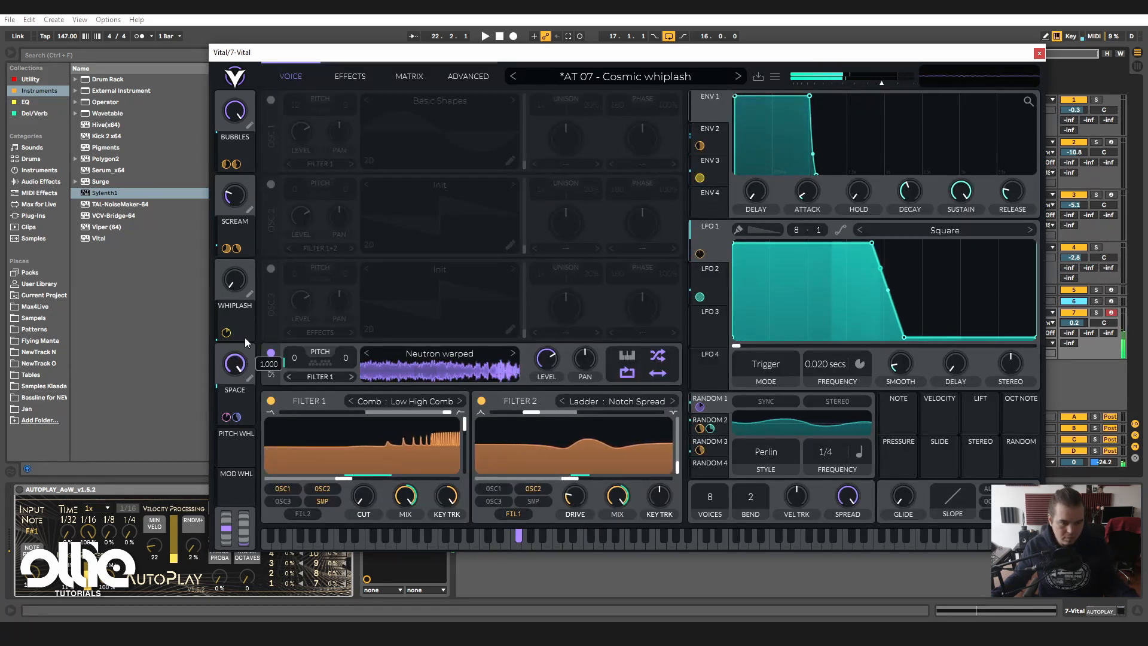
{"action": "left_click_drag", "start_coordinate": [244, 288], "coordinate": [246, 190]}
{"action": "left_click_drag", "start_coordinate": [241, 193], "coordinate": [234, 257]}
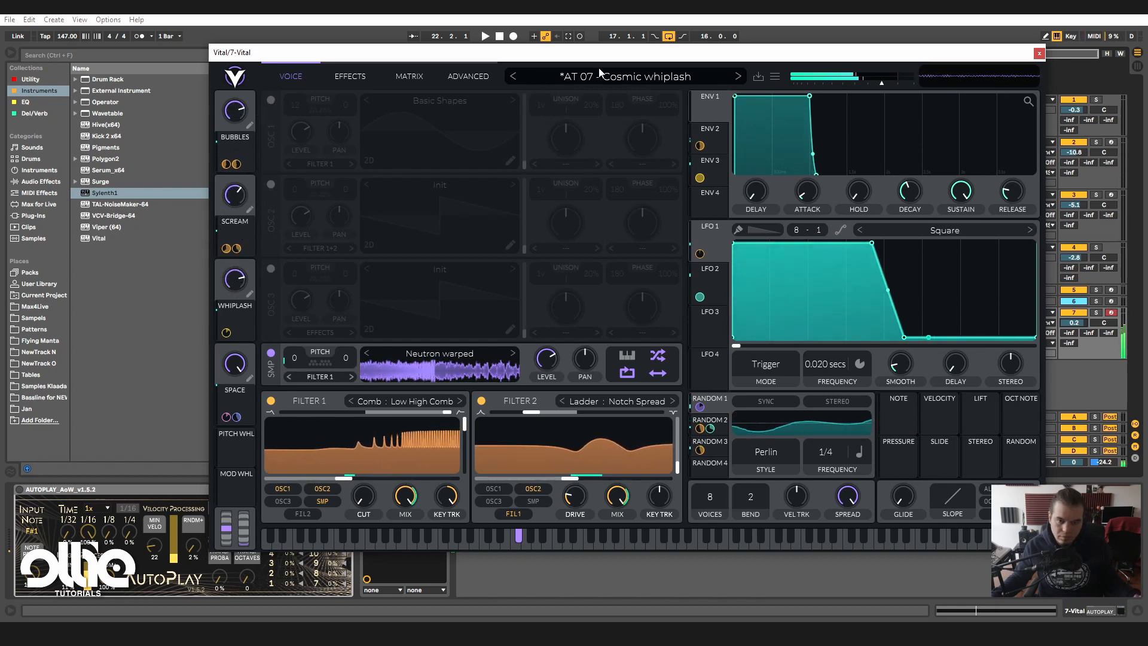
- Load the preset AT 08 - Mechanical awakening and try its mod wheel modulation
{"action": "left_click", "coordinate": [615, 81]}
{"action": "left_click", "coordinate": [614, 348]}
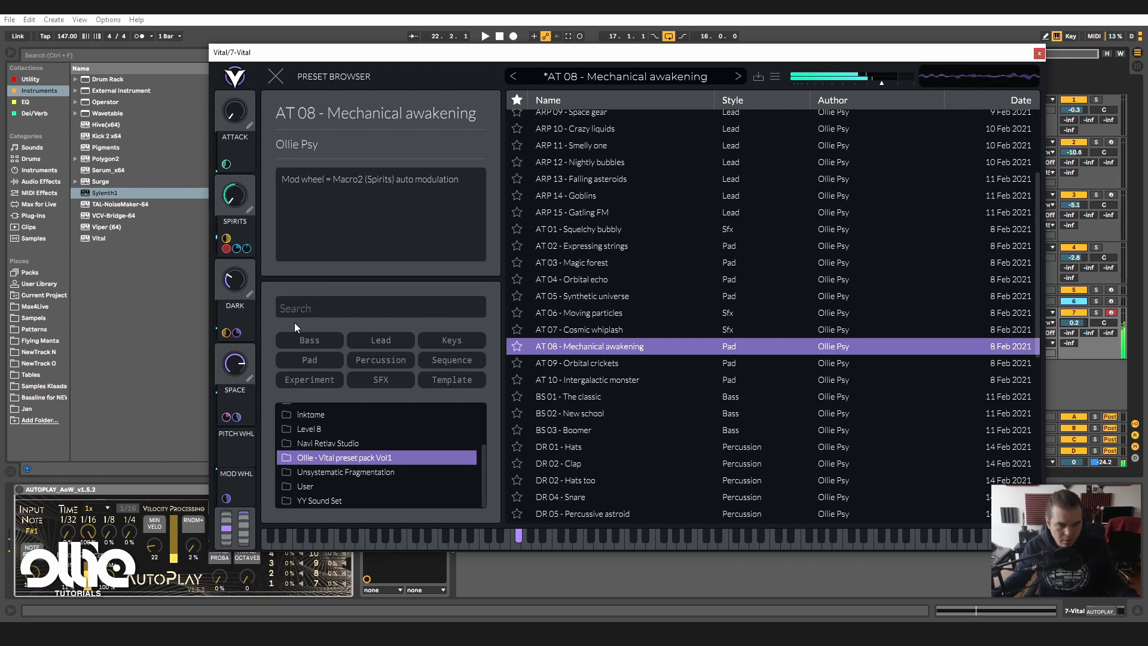
{"action": "left_click_drag", "start_coordinate": [247, 513], "coordinate": [247, 514]}
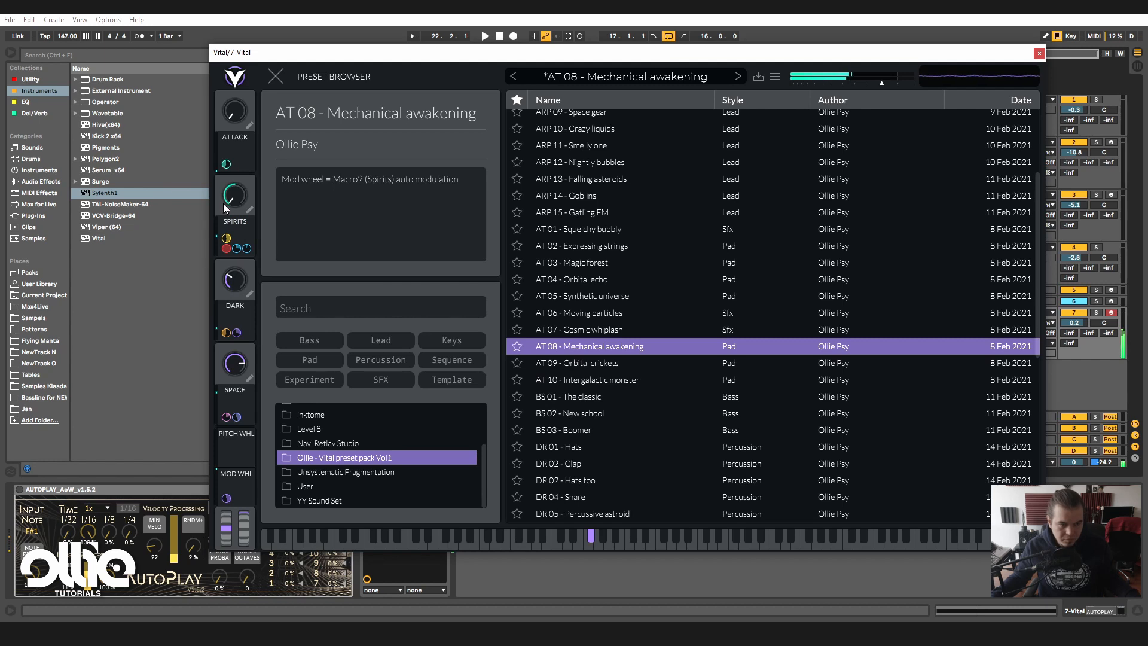
- Turn the Dark and Attack macros up to maximum and return to the voice view
{"action": "mouse_move", "coordinate": [223, 259]}
{"action": "left_click_drag", "start_coordinate": [235, 278], "coordinate": [253, 210]}
{"action": "left_click", "coordinate": [249, 124]}
{"action": "left_click_drag", "start_coordinate": [241, 97], "coordinate": [288, 13]}
{"action": "left_click", "coordinate": [275, 76]}
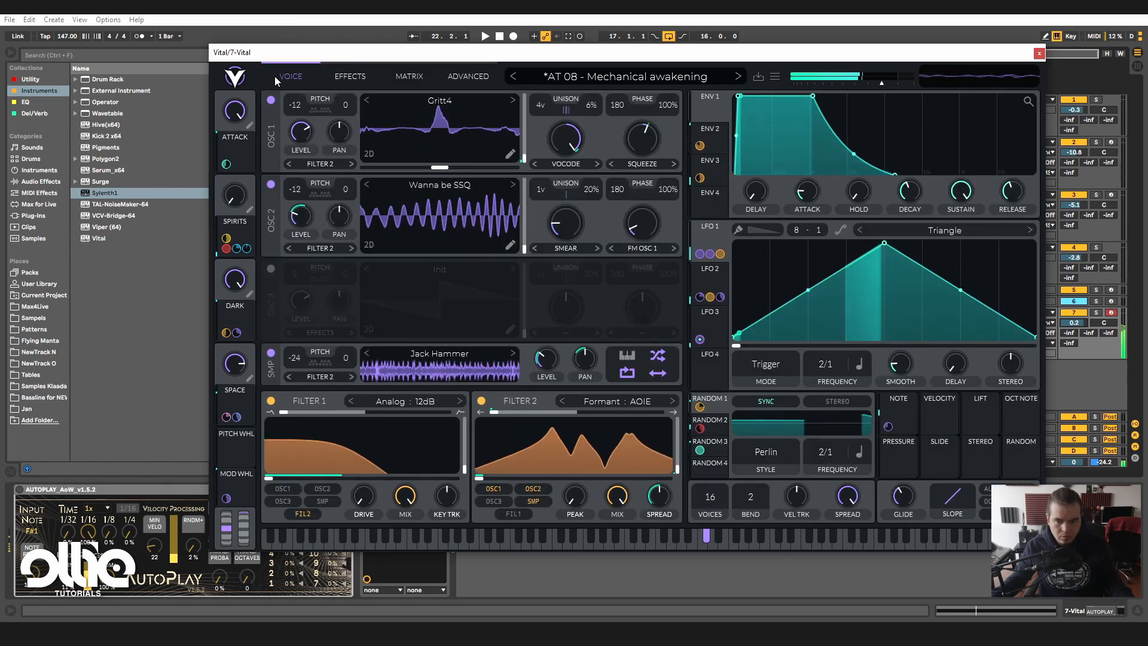
- Turn the Attack macro down to zero and sweep the Spirits macro, ending at zero
{"action": "left_click_drag", "start_coordinate": [234, 111], "coordinate": [213, 404]}
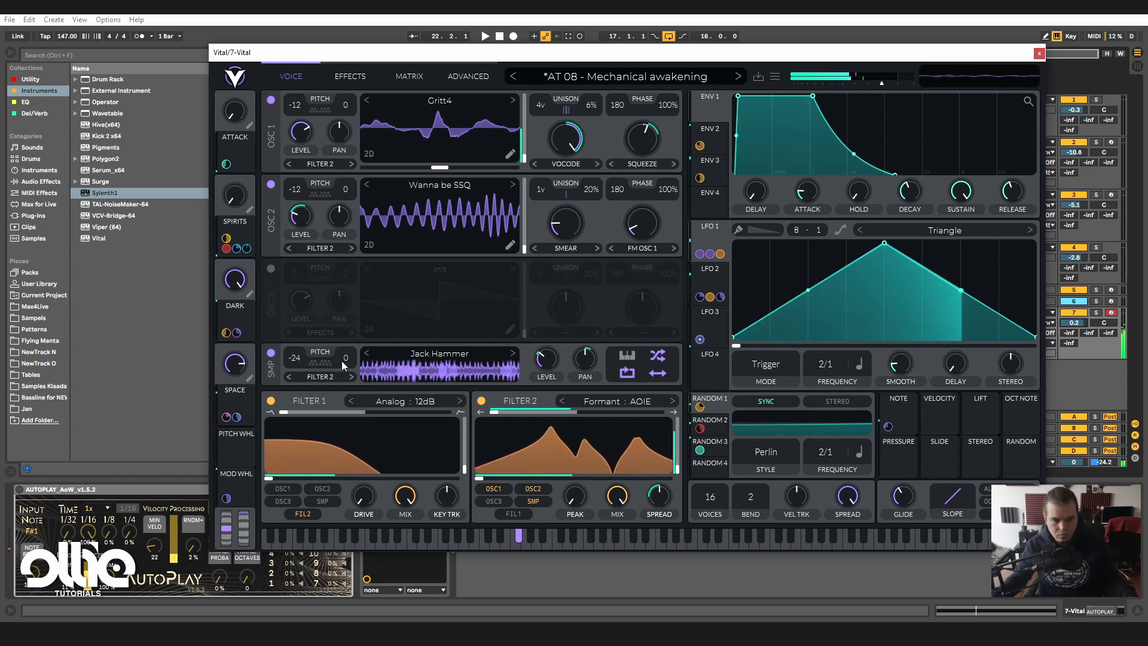
{"action": "left_click_drag", "start_coordinate": [234, 199], "coordinate": [291, 381]}
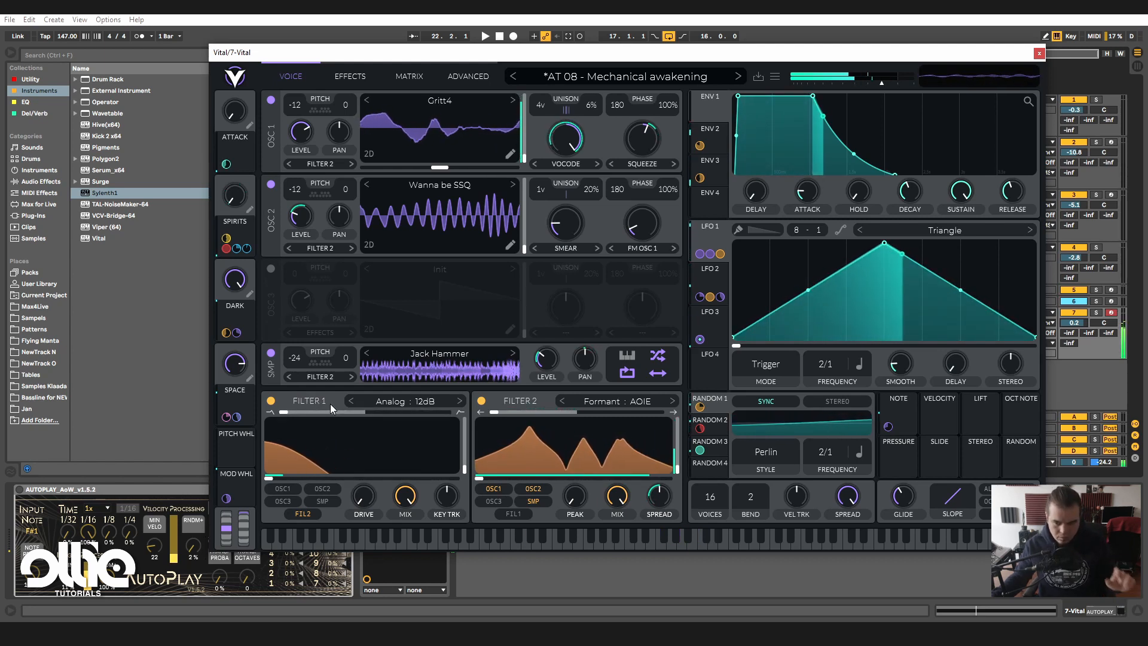
- Load the preset AT 09 - Orbital crickets, turn Cricket up to maximum, and lower Extra Flt slightly and Space to about half
{"action": "left_click", "coordinate": [646, 76]}
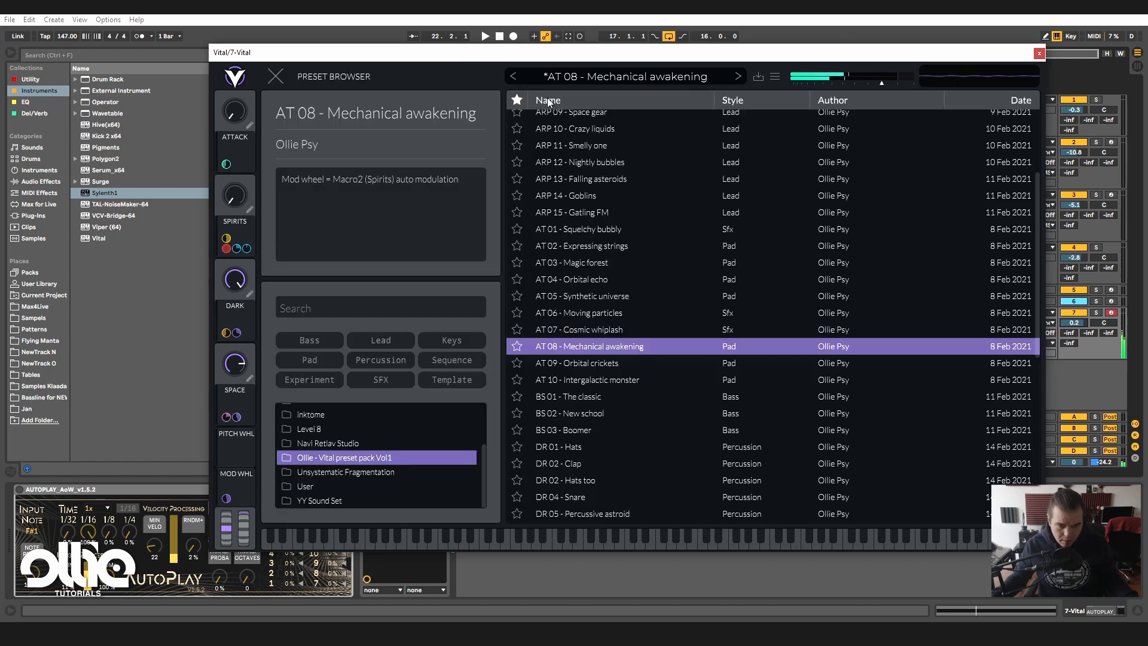
{"action": "left_click", "coordinate": [616, 359]}
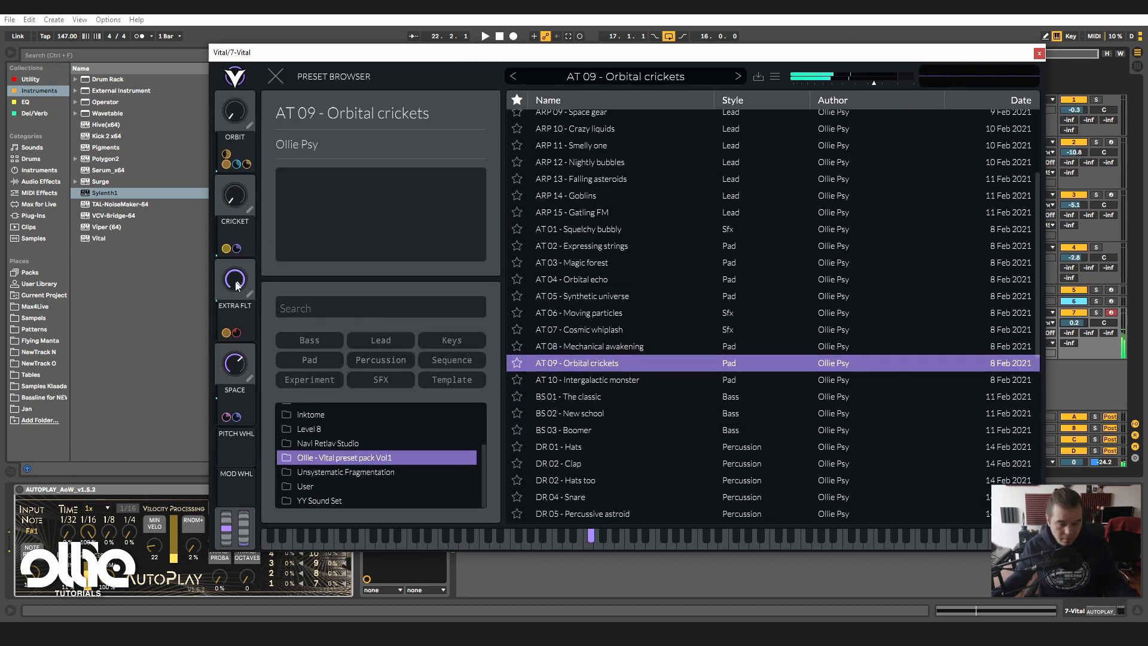
{"action": "left_click_drag", "start_coordinate": [236, 278], "coordinate": [236, 308]}
{"action": "left_click_drag", "start_coordinate": [237, 195], "coordinate": [283, 40]}
{"action": "left_click_drag", "start_coordinate": [246, 360], "coordinate": [240, 389]}
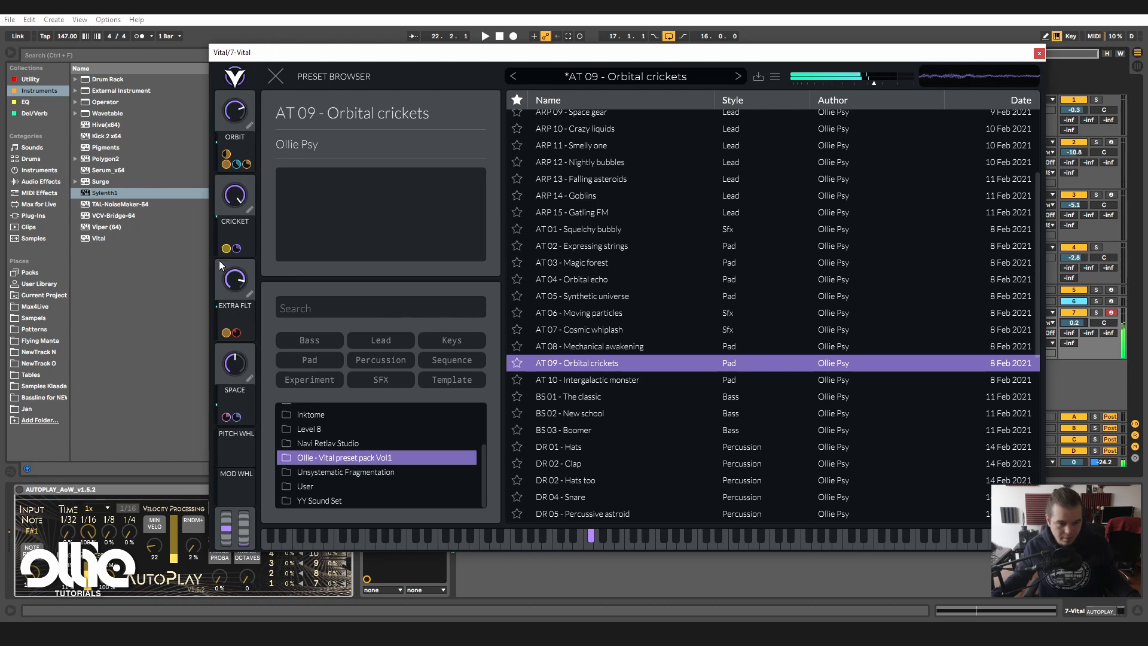
- Bring the Extra Flt, Orbit and Cricket macros down to zero
{"action": "double_click", "coordinate": [225, 268]}
{"action": "left_click_drag", "start_coordinate": [236, 121], "coordinate": [223, 226]}
{"action": "left_click_drag", "start_coordinate": [236, 195], "coordinate": [208, 354]}
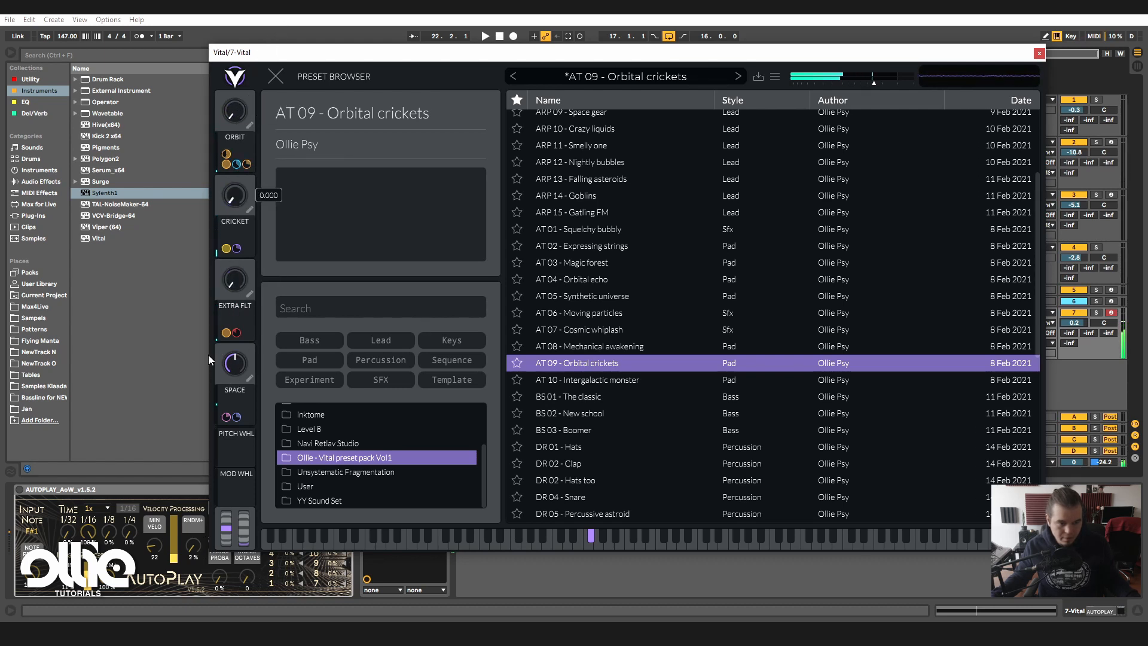
- Turn Extra Flt most of the way up and Orbit to maximum, and lower the Vital track's volume to -4.6 dB
{"action": "left_click_drag", "start_coordinate": [236, 279], "coordinate": [263, 181]}
{"action": "left_click_drag", "start_coordinate": [235, 115], "coordinate": [269, 18]}
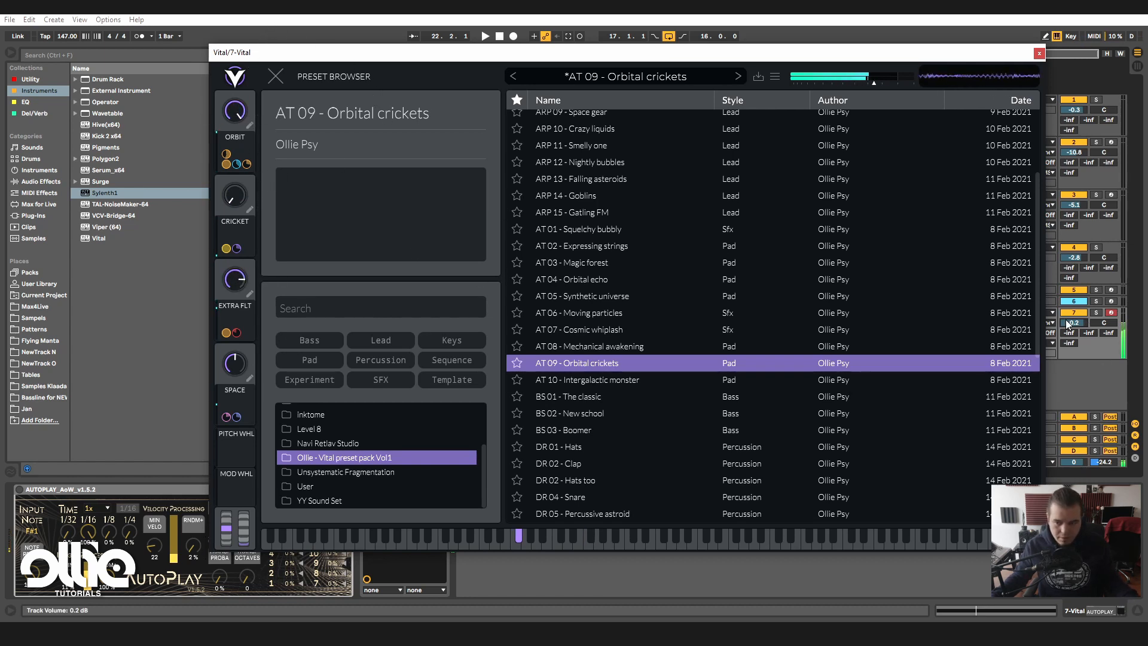
{"action": "left_click_drag", "start_coordinate": [1074, 323], "coordinate": [1074, 333]}
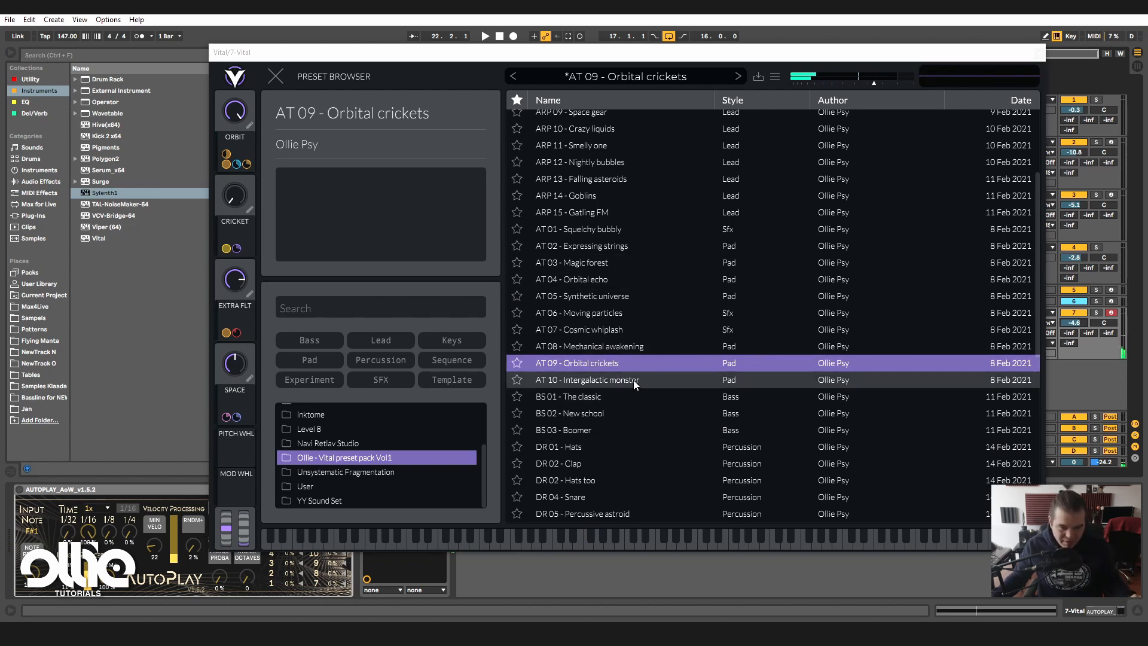
- Load the preset AT 10 - Intergalactic monster and set the Vital track's volume to -1.1 dB
{"action": "left_click", "coordinate": [757, 380]}
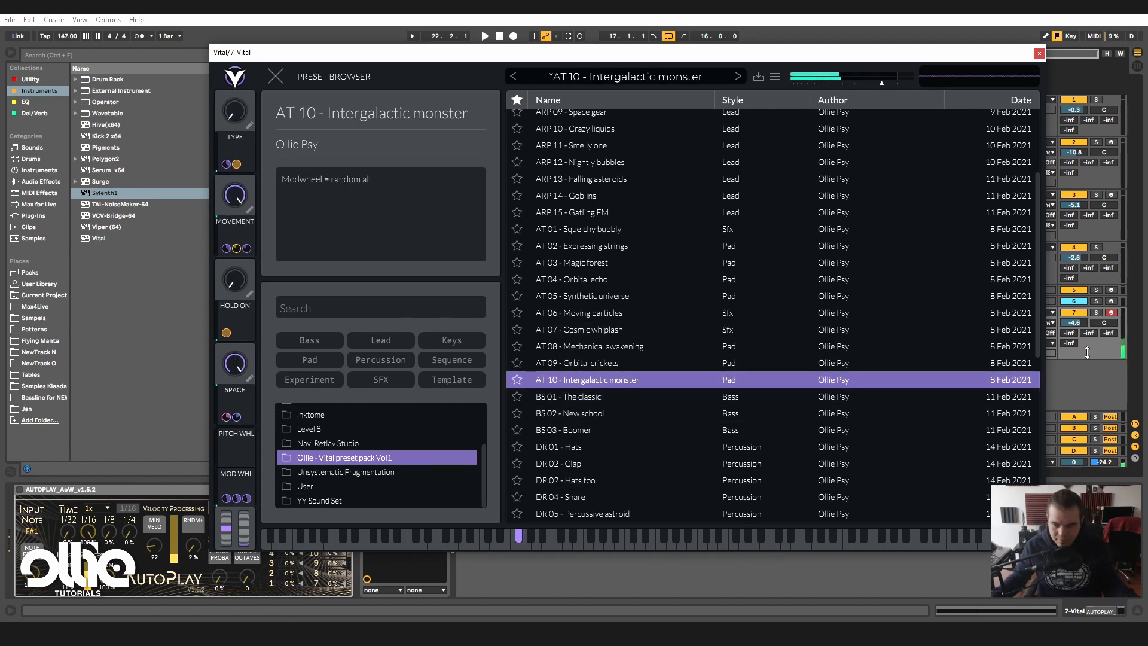
{"action": "left_click_drag", "start_coordinate": [1074, 323], "coordinate": [1075, 308]}
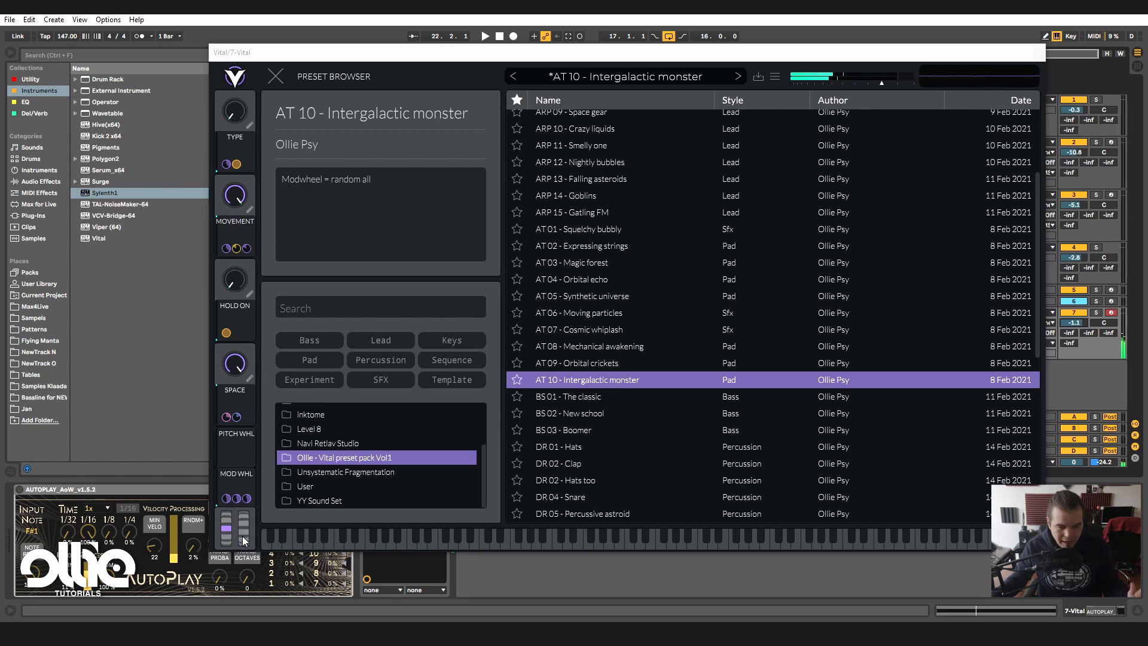
- Try the mod wheel on the Intergalactic monster preset and return to the voice view
{"action": "left_click_drag", "start_coordinate": [242, 536], "coordinate": [245, 574]}
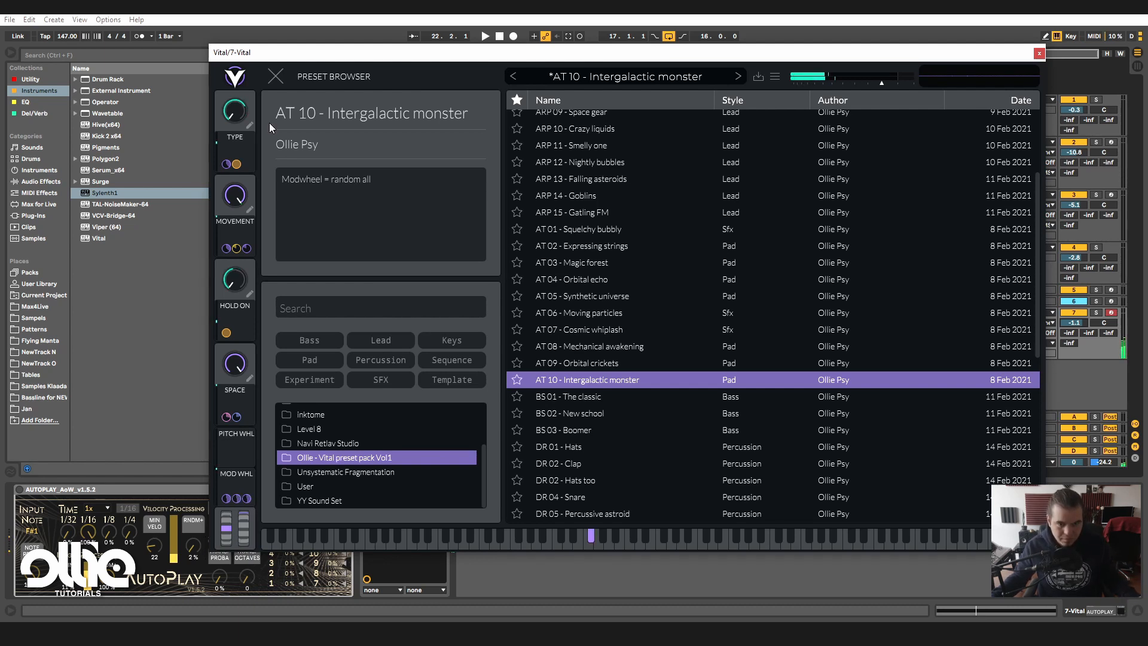
{"action": "left_click", "coordinate": [275, 74]}
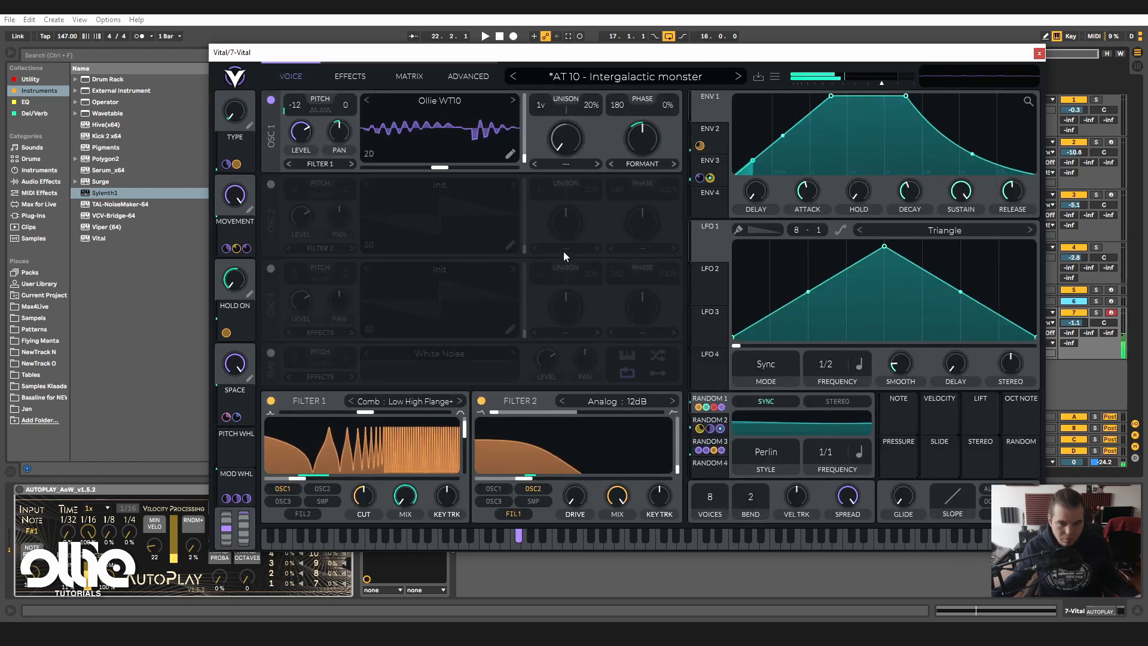
- Look over the effects and the modulation matrix of the Intergalactic monster preset, and return to the preset browser
{"action": "left_click", "coordinate": [348, 77]}
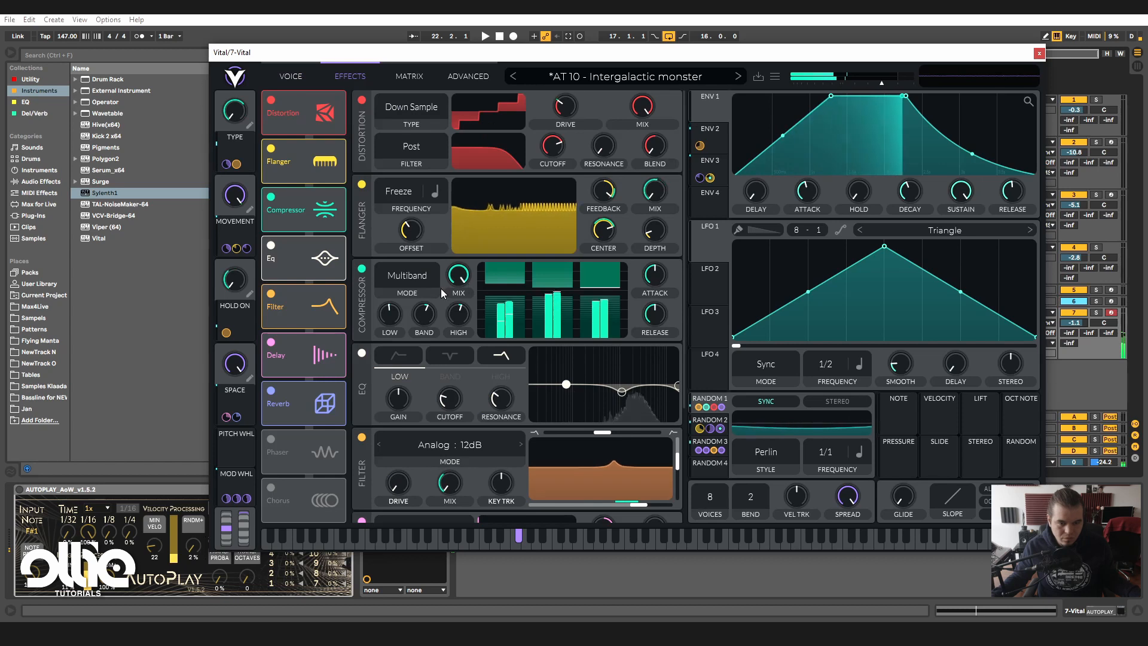
{"action": "left_click", "coordinate": [408, 81]}
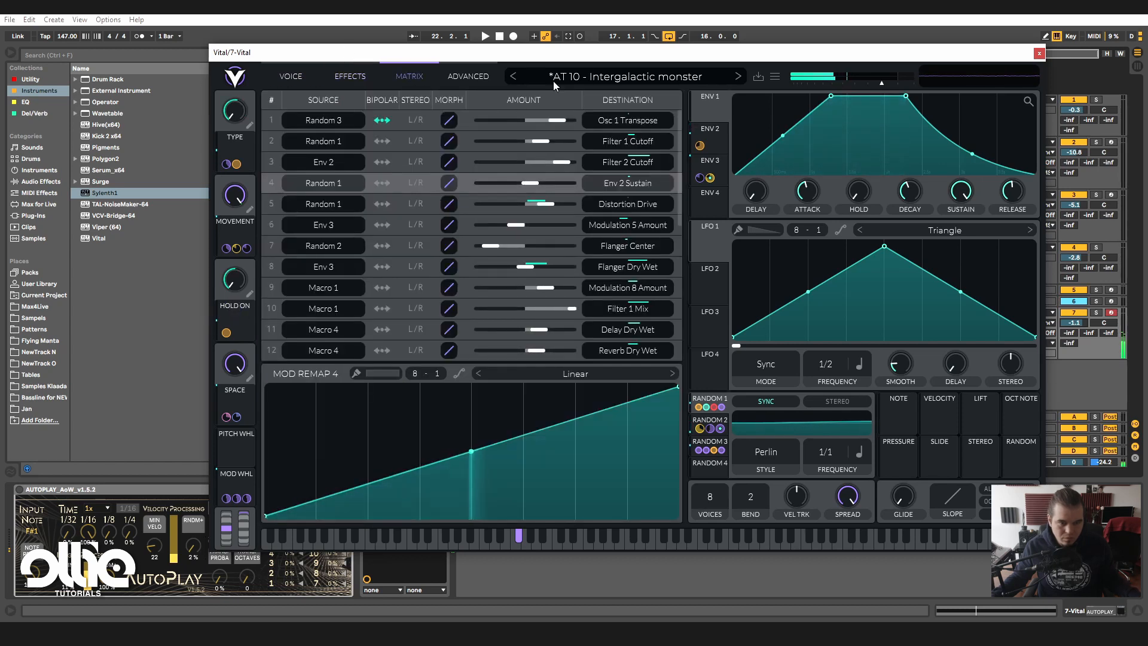
{"action": "left_click", "coordinate": [609, 76]}
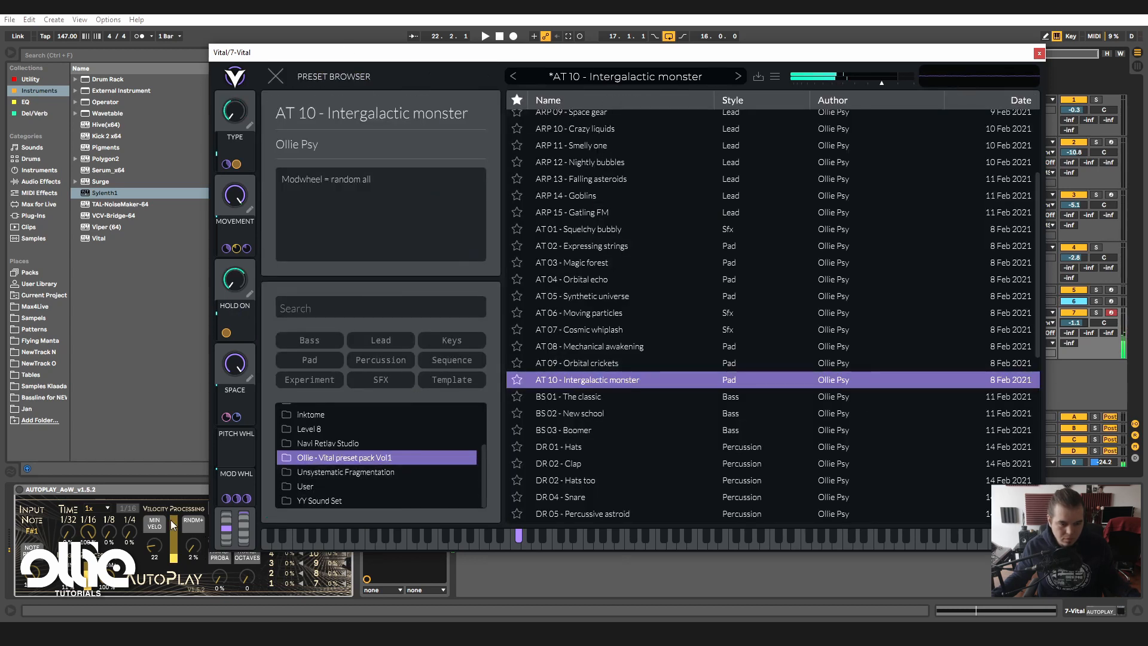
- Try the mod wheel and the Type, Movement and Hold On macros of the Intergalactic monster preset between low and high settings
{"action": "left_click_drag", "start_coordinate": [241, 512], "coordinate": [240, 553]}
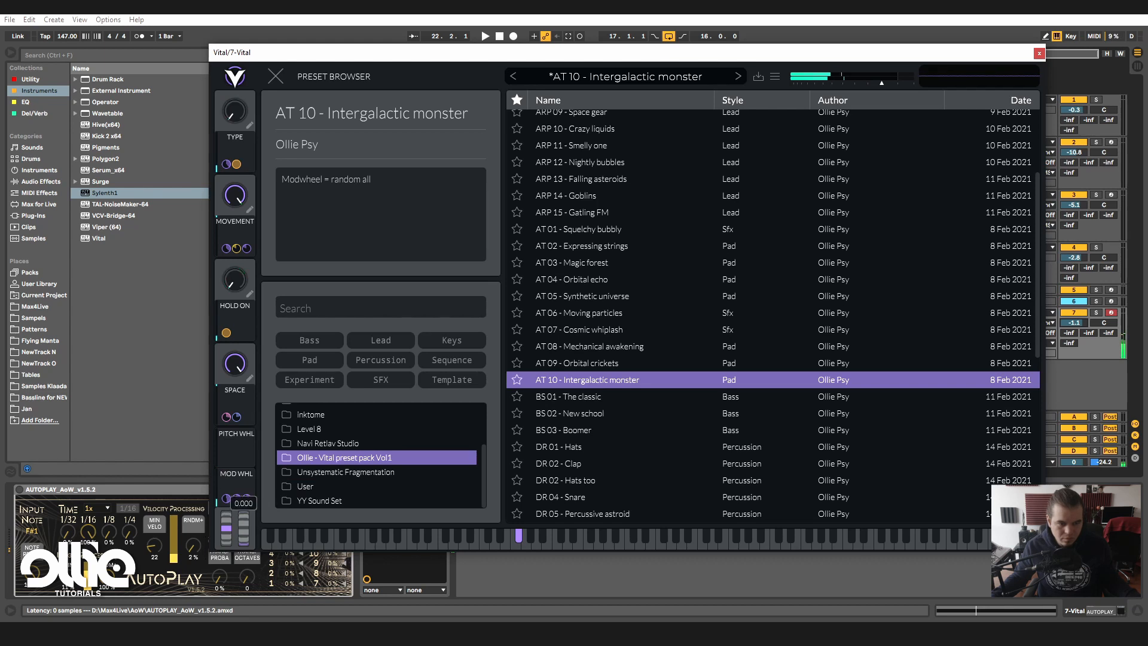
{"action": "left_click_drag", "start_coordinate": [232, 191], "coordinate": [192, 361]}
{"action": "left_click_drag", "start_coordinate": [235, 284], "coordinate": [238, 179]}
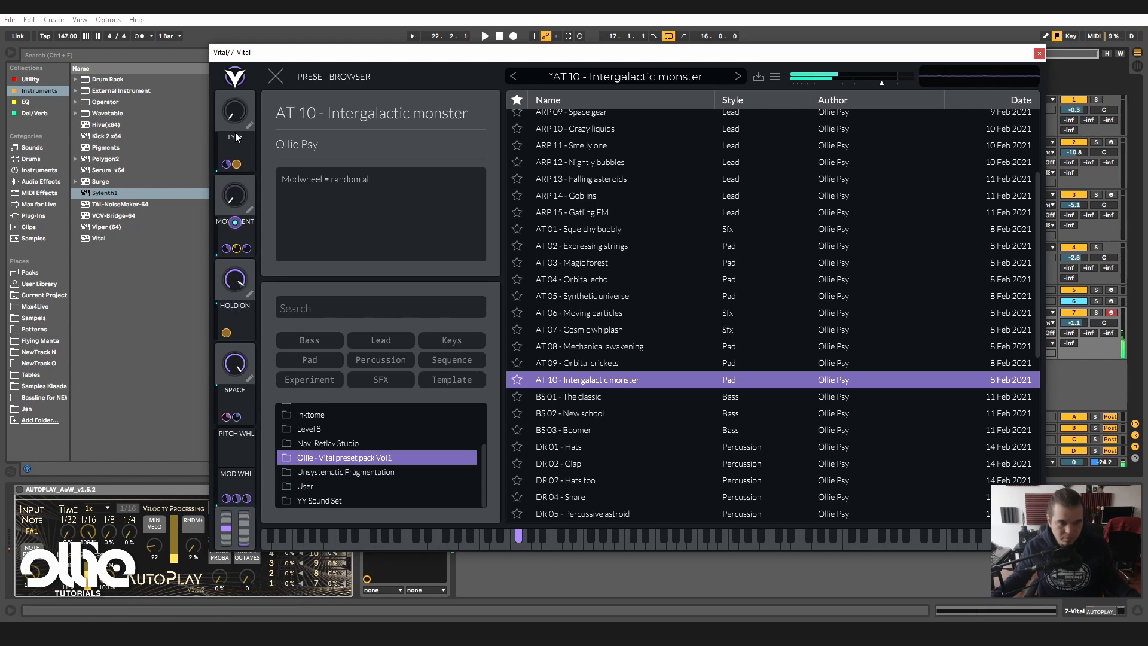
{"action": "left_click_drag", "start_coordinate": [236, 117], "coordinate": [228, 458]}
{"action": "left_click_drag", "start_coordinate": [243, 540], "coordinate": [242, 425]}
{"action": "left_click_drag", "start_coordinate": [226, 280], "coordinate": [186, 414]}
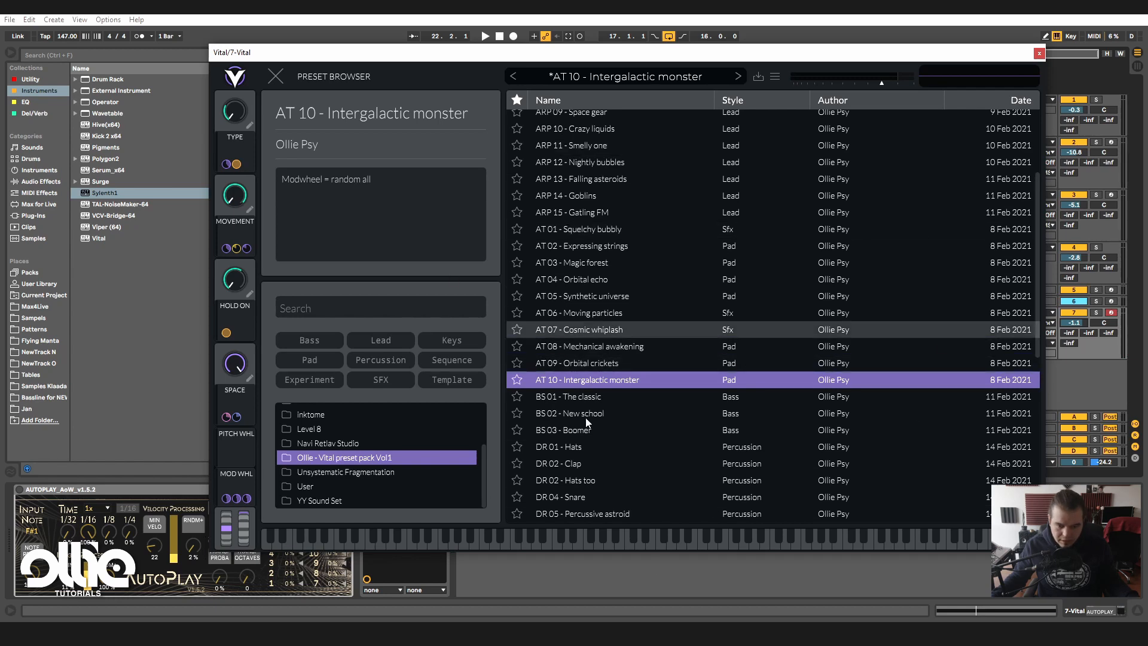
- Close the 7 Vital track's synth window and open the Vital instrument on the Bass track
{"action": "scroll", "coordinate": [628, 350], "scroll_direction": "down", "scroll_amount": 2}
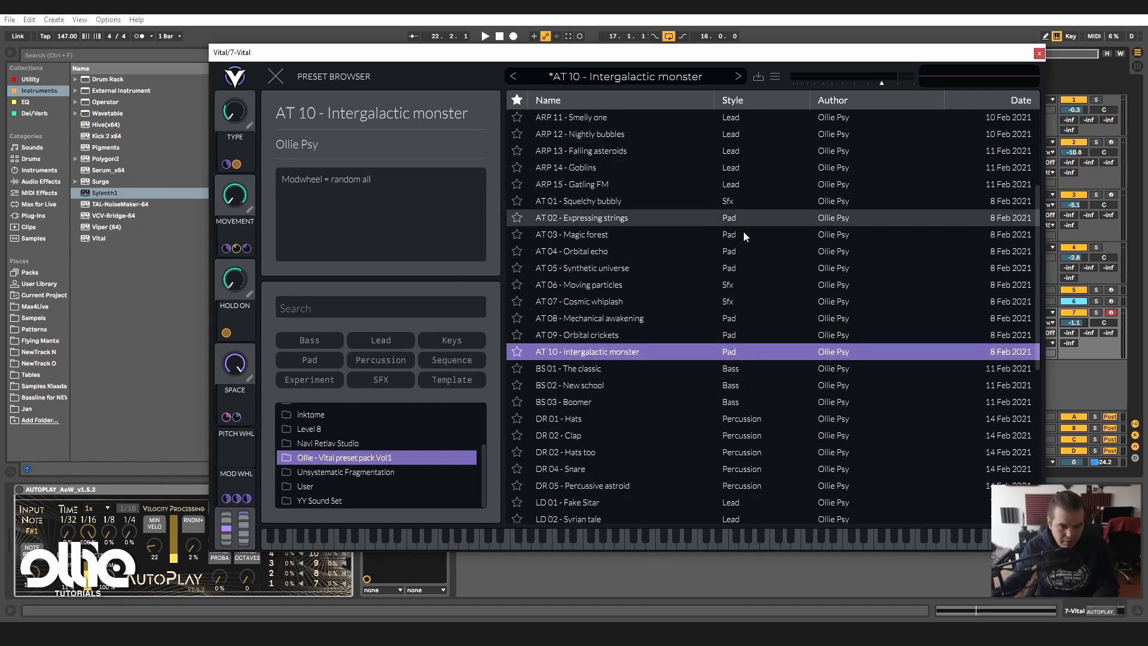
{"action": "left_click", "coordinate": [1039, 54]}
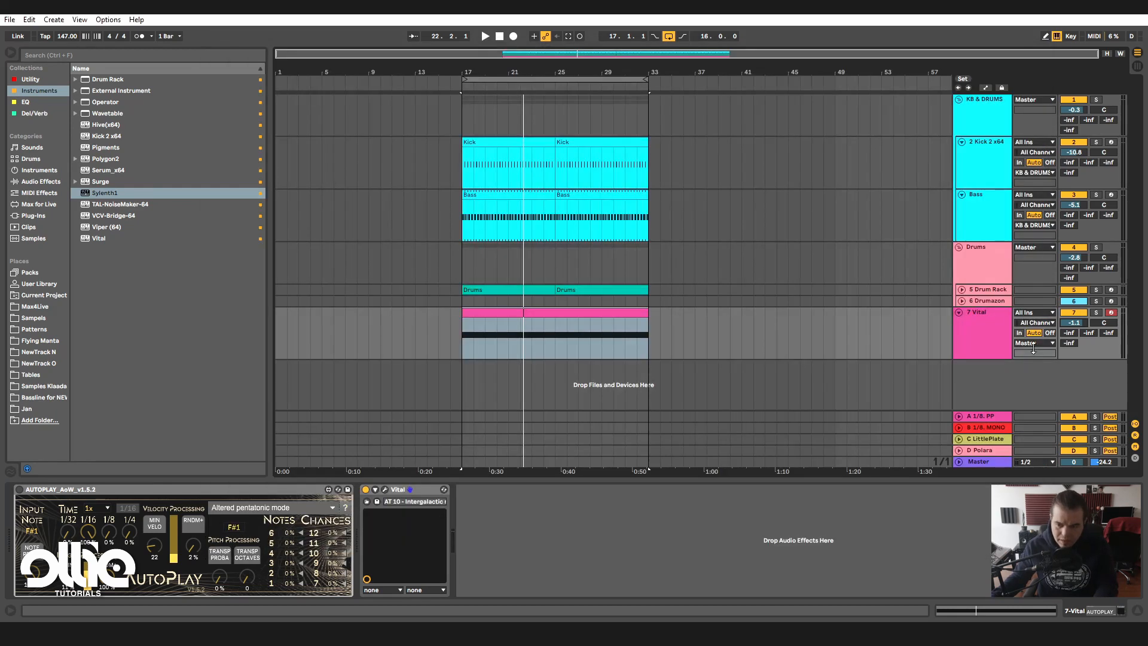
{"action": "left_click", "coordinate": [508, 206]}
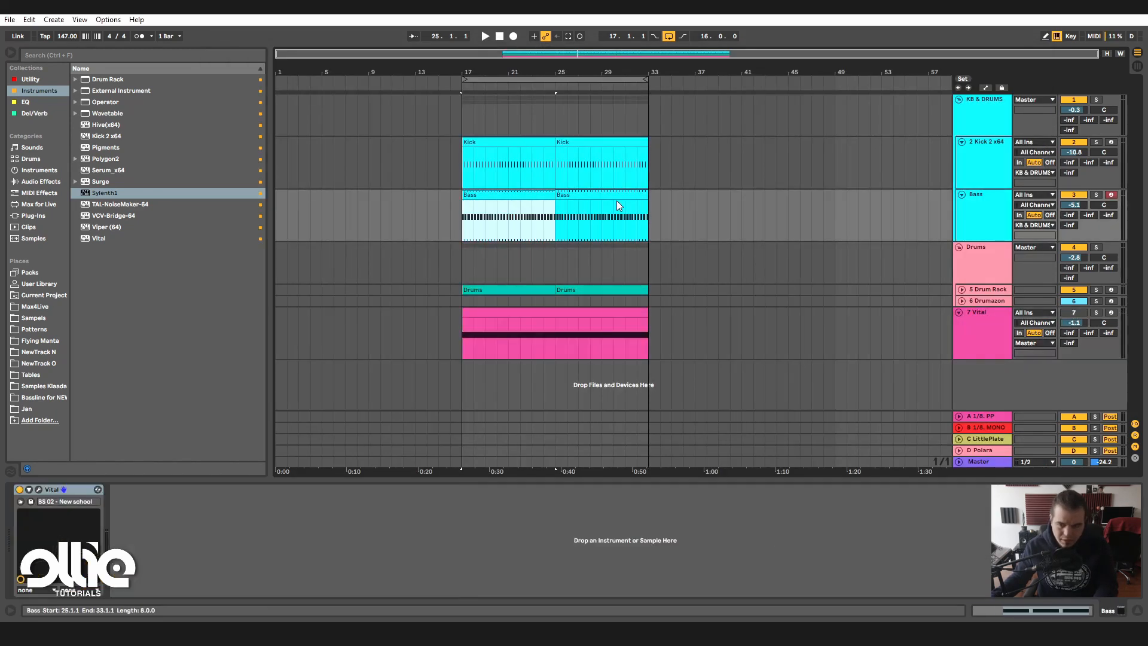
{"action": "double_click", "coordinate": [965, 207]}
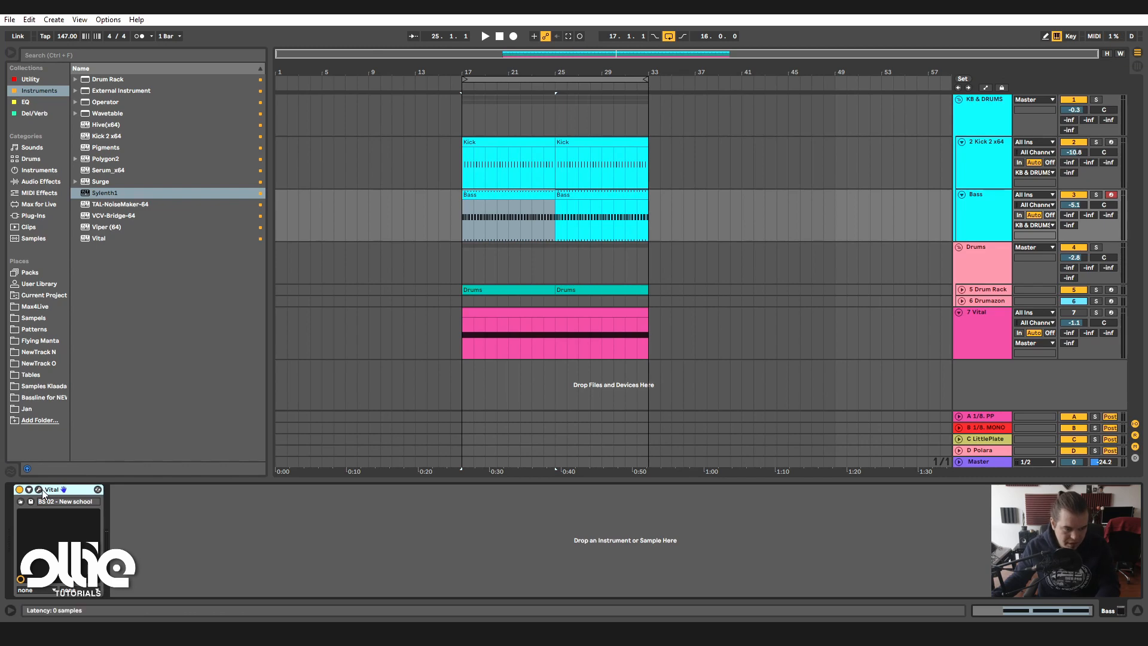
{"action": "key", "text": "ctrl+alt+p"}
- Show the Ollie - Vital preset pack Vol1 folder in the Bass track's preset browser and load BS 01 - The classic
{"action": "left_click", "coordinate": [514, 109]}
{"action": "scroll", "coordinate": [551, 469], "scroll_direction": "down", "scroll_amount": 14}
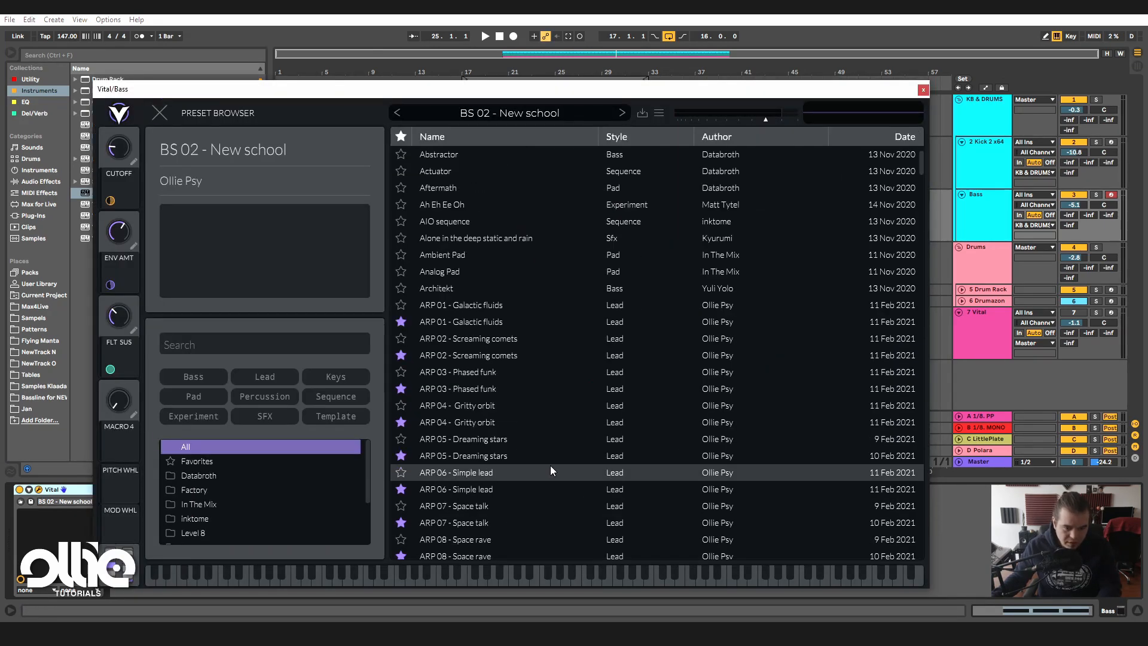
{"action": "scroll", "coordinate": [550, 406], "scroll_direction": "down", "scroll_amount": 20}
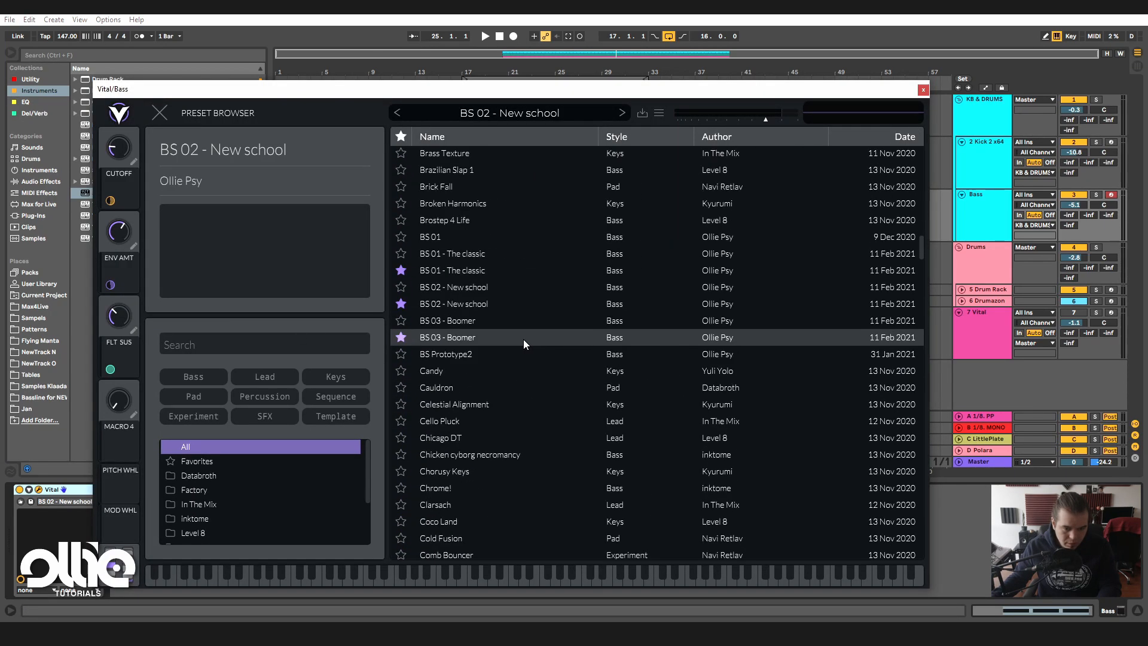
{"action": "scroll", "coordinate": [573, 370], "scroll_direction": "up", "scroll_amount": 5}
{"action": "scroll", "coordinate": [225, 532], "scroll_direction": "down", "scroll_amount": 3}
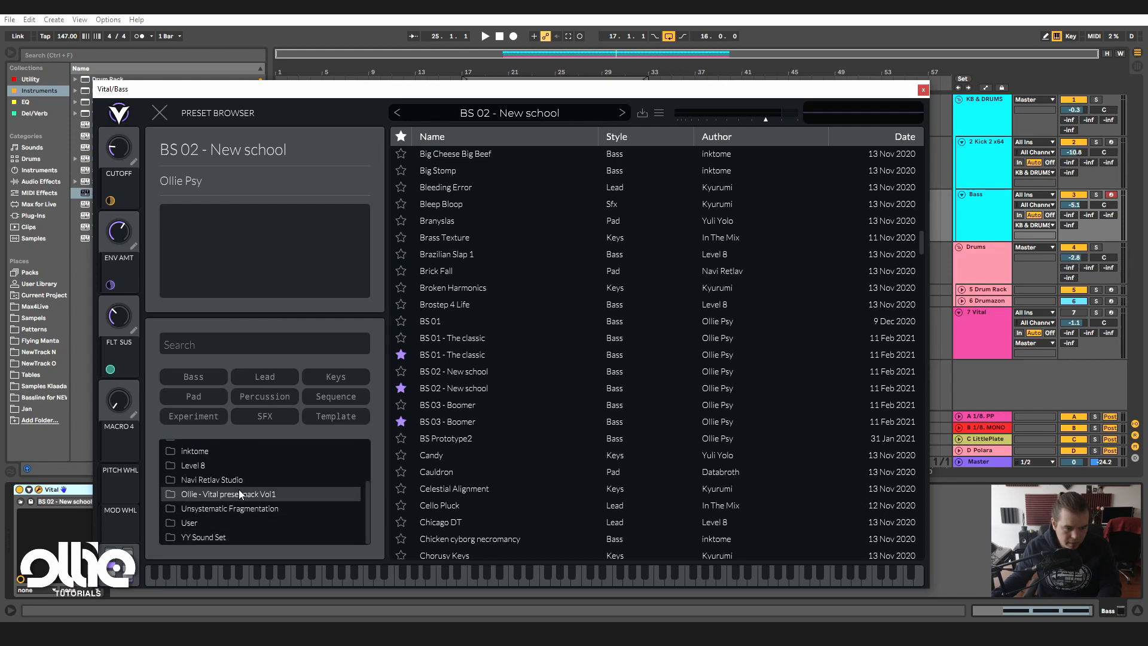
{"action": "left_click", "coordinate": [239, 494]}
{"action": "scroll", "coordinate": [570, 347], "scroll_direction": "up", "scroll_amount": 8}
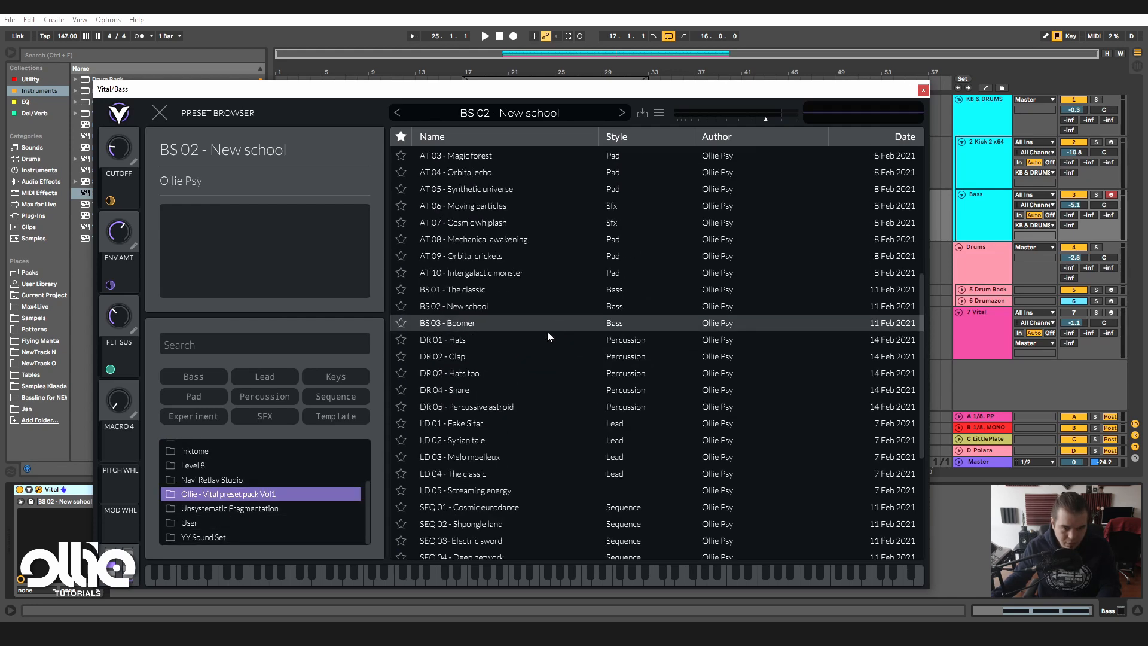
{"action": "scroll", "coordinate": [545, 364], "scroll_direction": "down", "scroll_amount": 5}
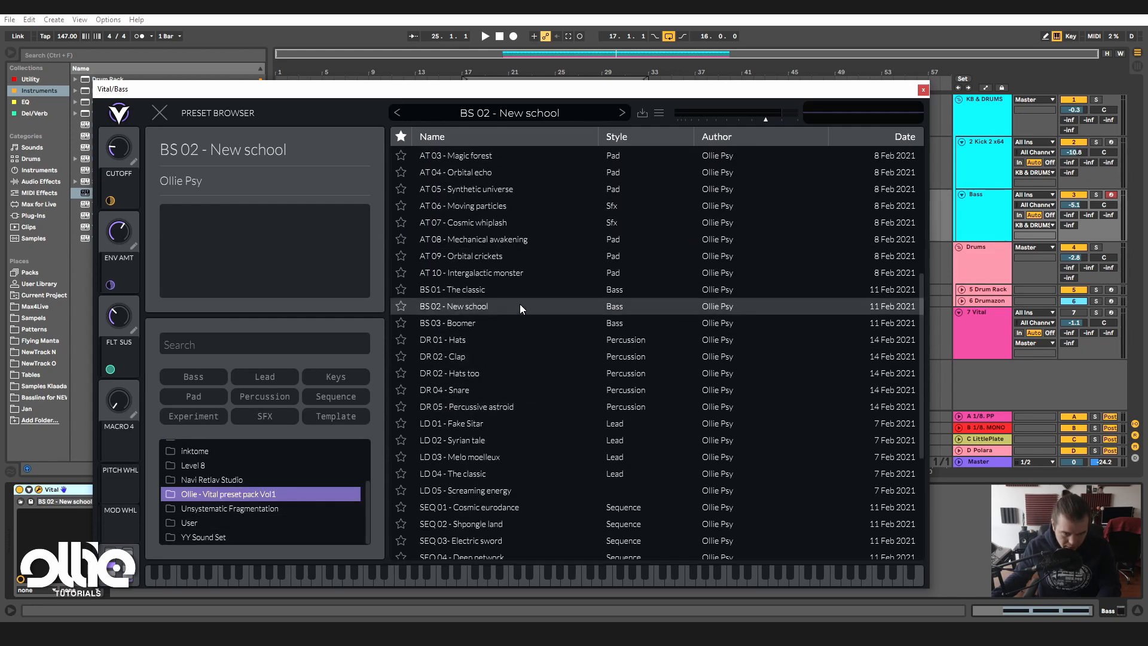
{"action": "left_click", "coordinate": [507, 290]}
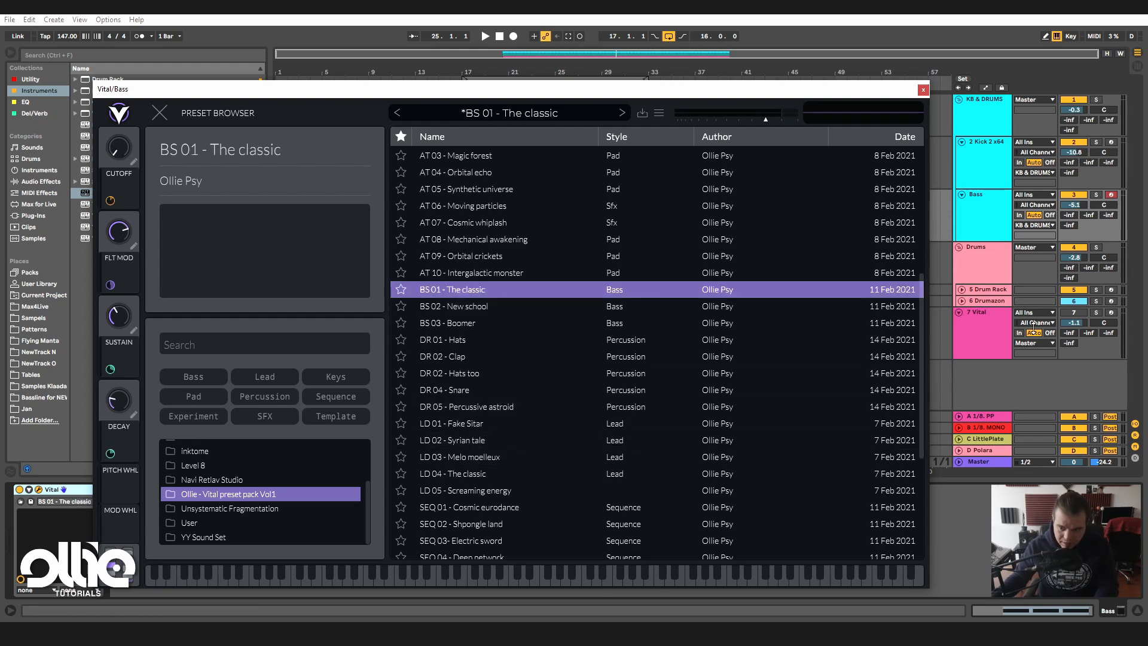
- Play the loop with the Bass track soloed and try the Cutoff and Flt Mod macros of BS 01 - The classic
{"action": "key", "text": "space"}
{"action": "left_click", "coordinate": [1005, 219]}
{"action": "left_click", "coordinate": [1096, 195]}
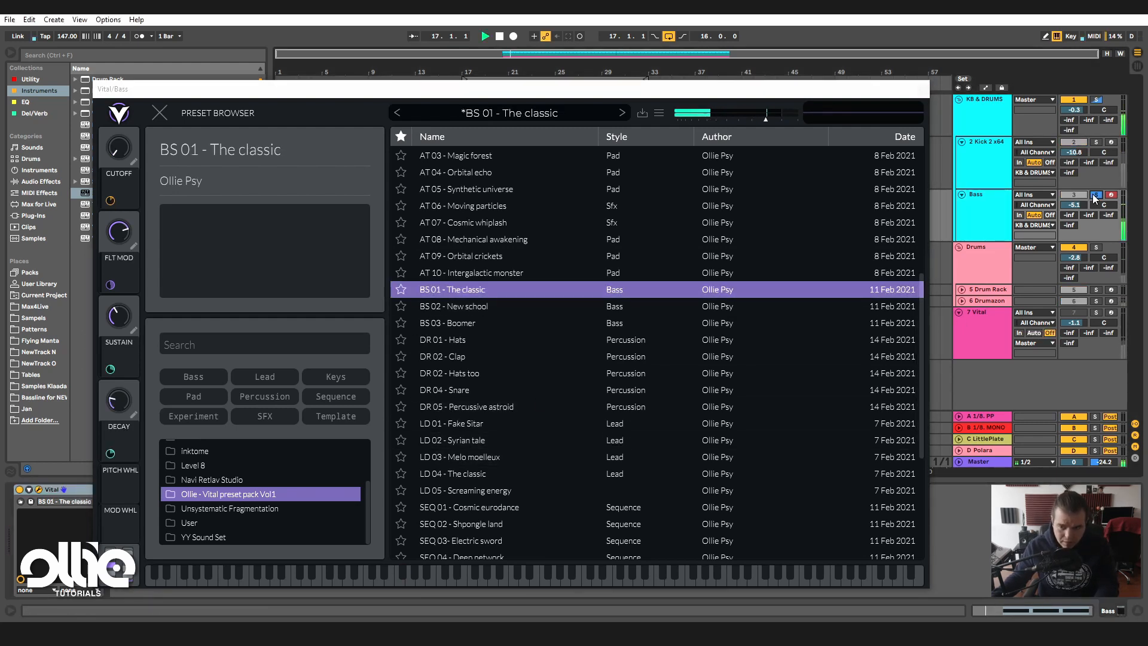
{"action": "left_click_drag", "start_coordinate": [119, 172], "coordinate": [161, 33]}
{"action": "left_click_drag", "start_coordinate": [127, 156], "coordinate": [93, 253]}
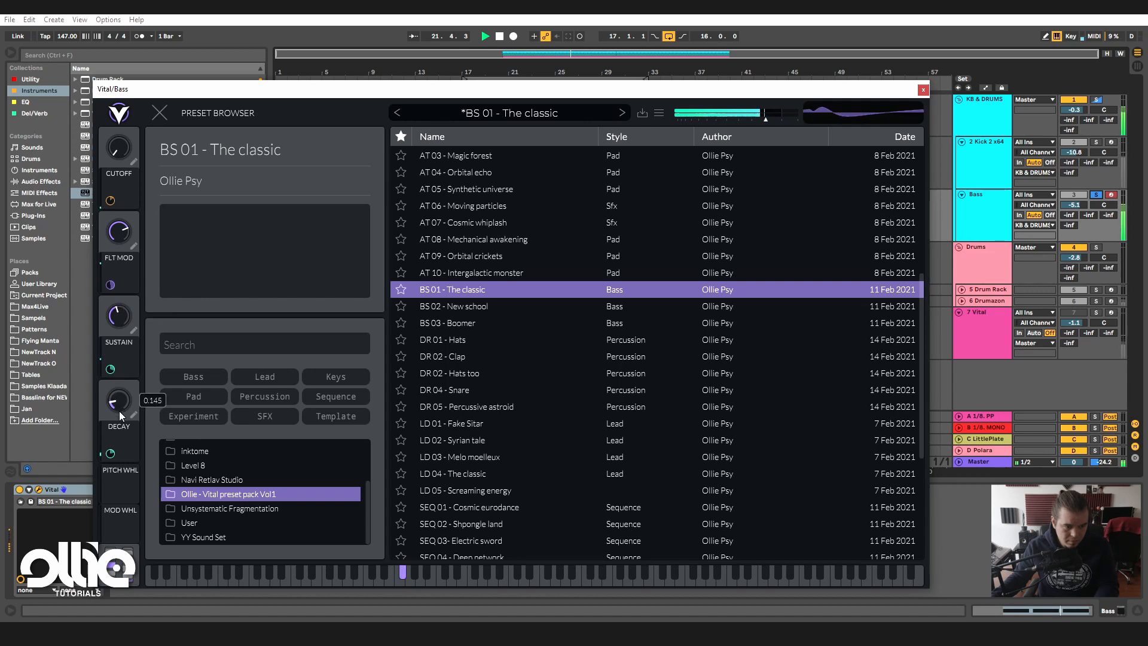
{"action": "left_click_drag", "start_coordinate": [121, 255], "coordinate": [130, 229]}
- Unsolo the Bass track, replay the loop and try the Decay macro against the full mix
{"action": "left_click", "coordinate": [1095, 195]}
{"action": "key", "text": "space"}
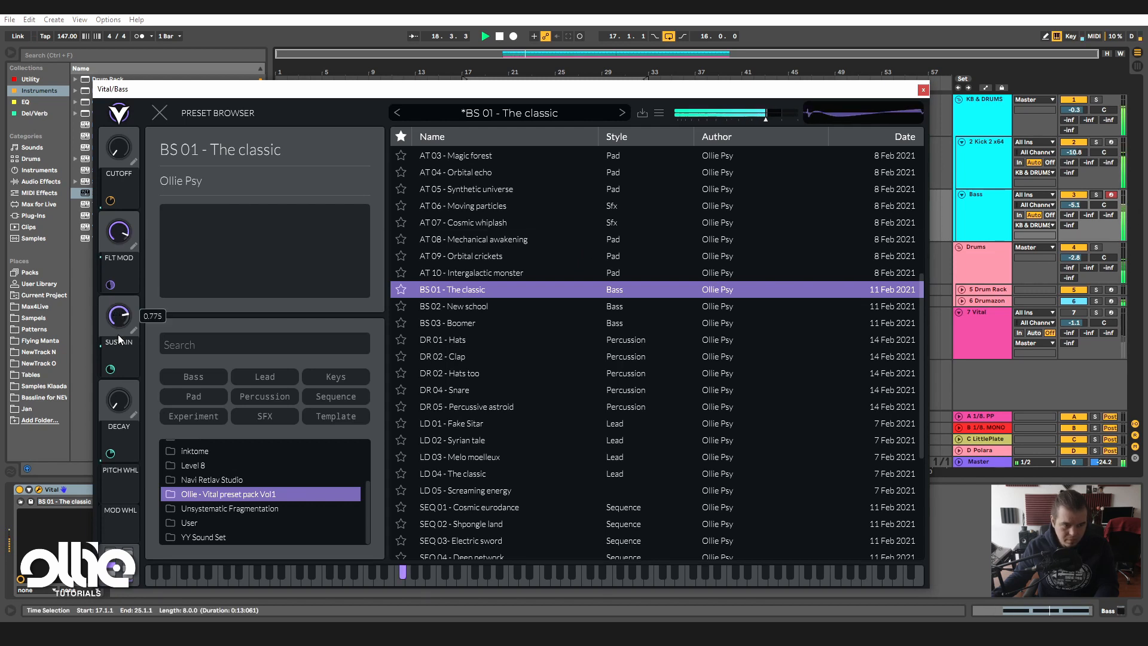
{"action": "left_click_drag", "start_coordinate": [119, 399], "coordinate": [131, 367]}
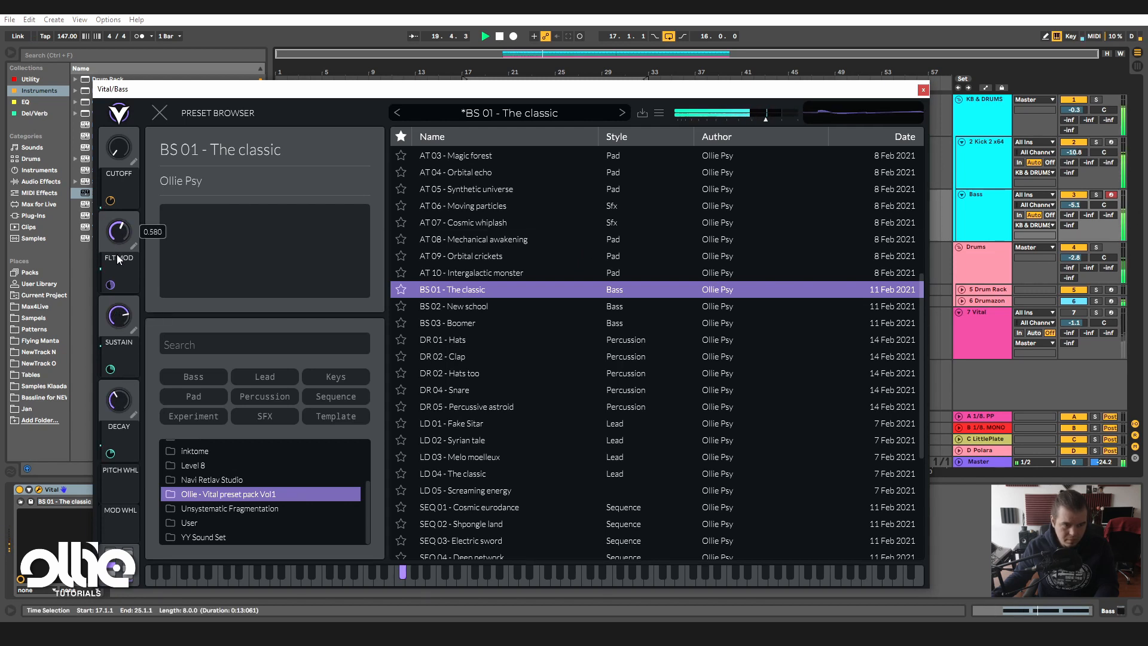
{"action": "left_click_drag", "start_coordinate": [124, 368], "coordinate": [118, 421]}
- Set the Bass track's volume to -5.2 dB and replay the loop with all tracks audible
{"action": "left_click", "coordinate": [1096, 195]}
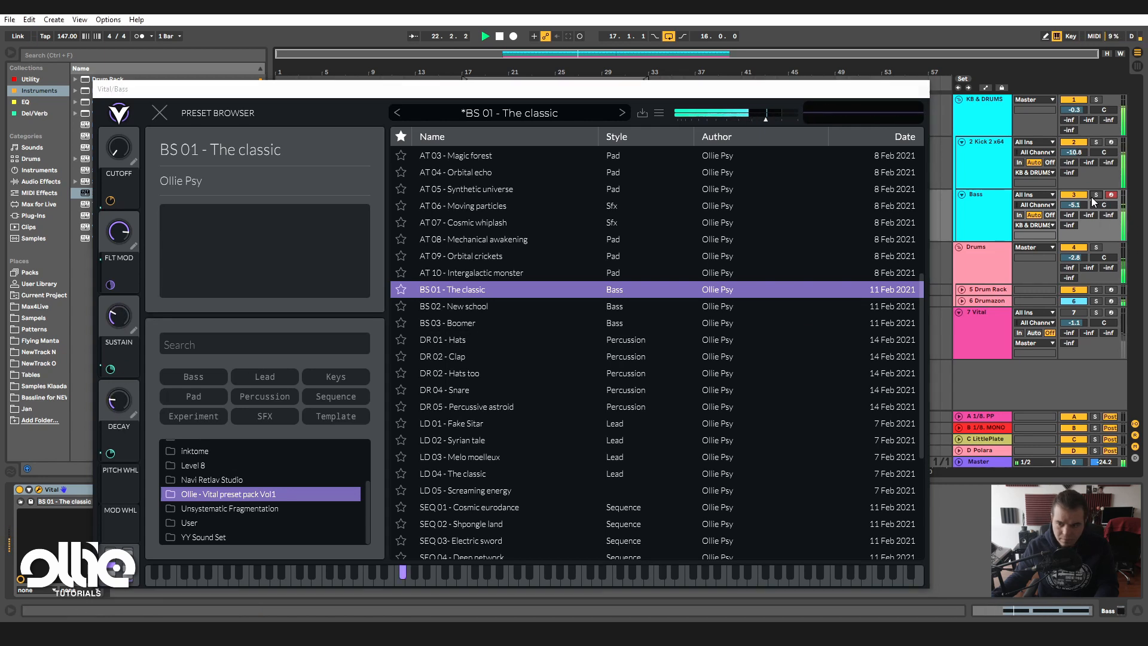
{"action": "left_click_drag", "start_coordinate": [1074, 205], "coordinate": [1075, 214]}
{"action": "left_click", "coordinate": [1096, 195]}
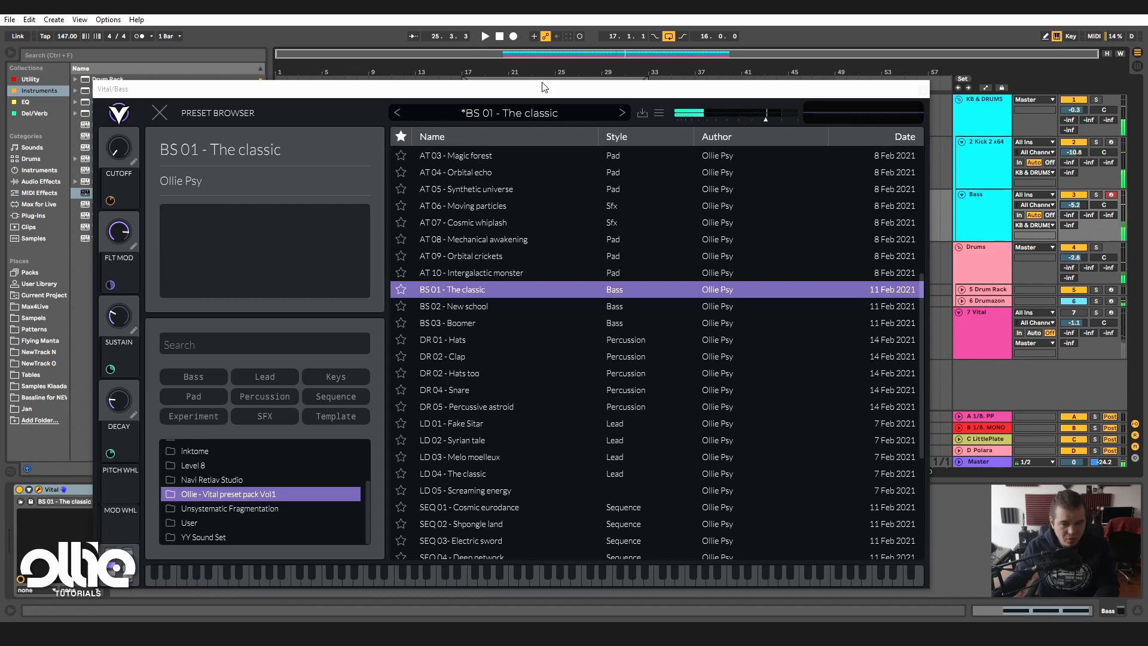
{"action": "key", "text": "space"}
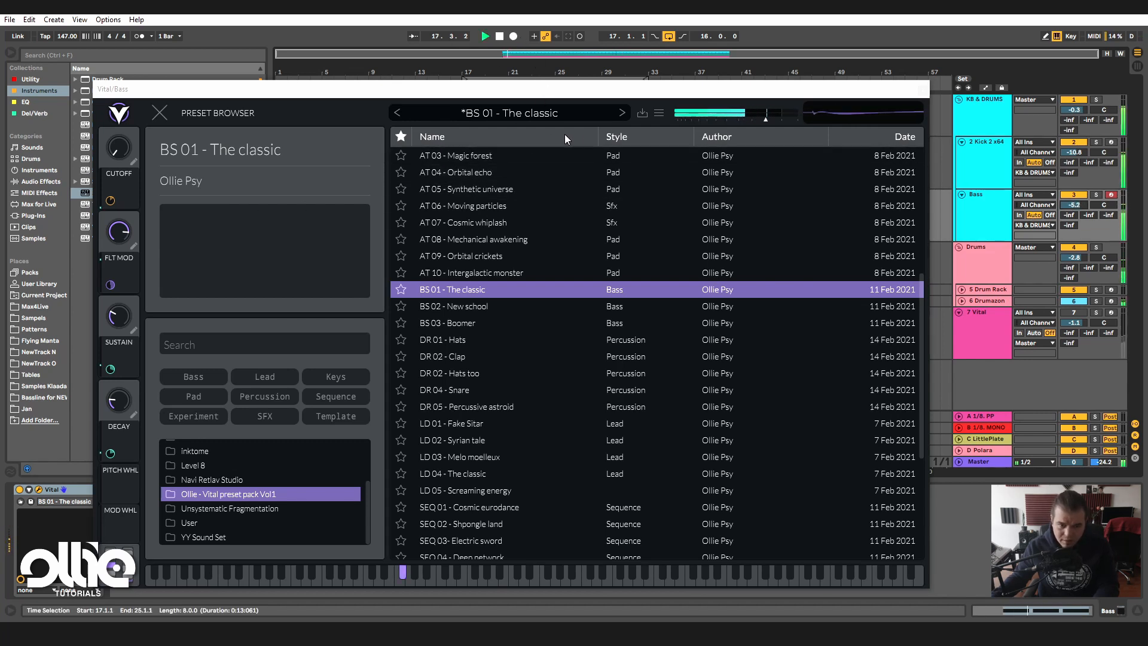
- Load the preset BS 02 - New school on the Bass track and play the loop to audition it
{"action": "left_click", "coordinate": [488, 306]}
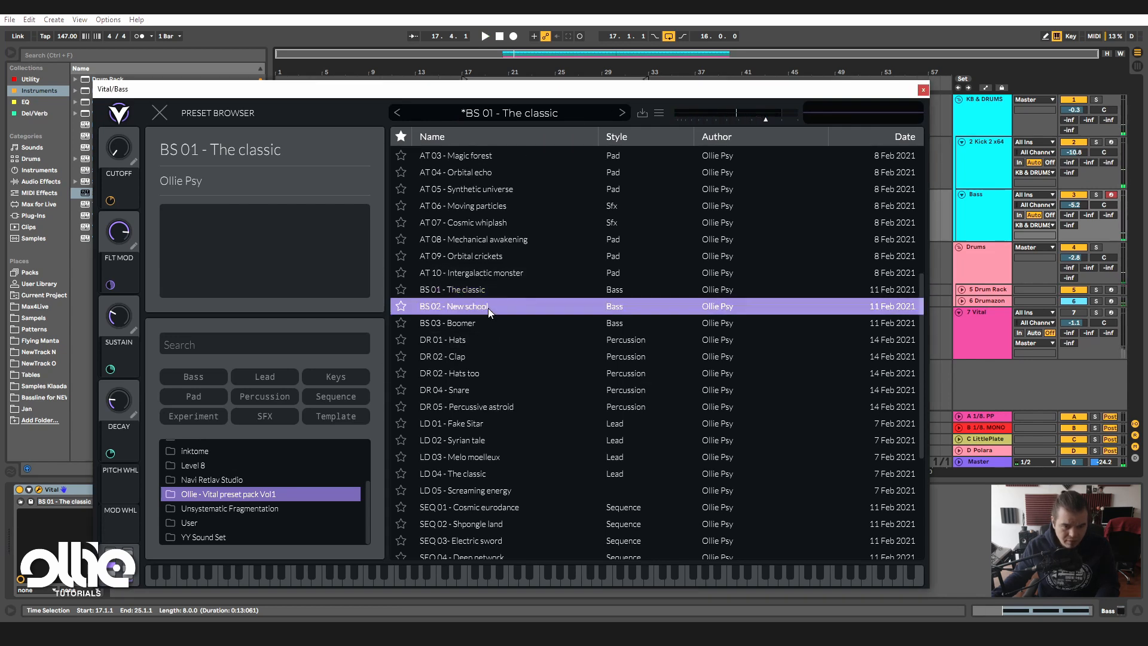
{"action": "key", "text": "space"}
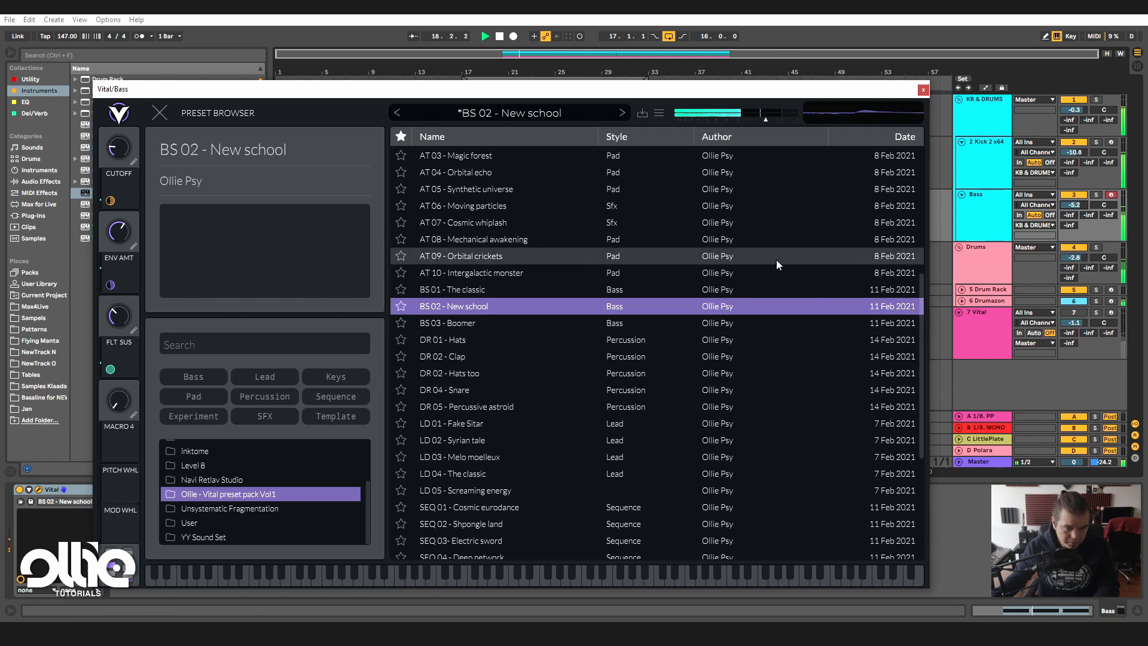
{"action": "key", "text": "space"}
- Load BS 03 - Boomer, play the loop, and raise the Env > Flt macro slightly while lowering Sustain
{"action": "left_click", "coordinate": [545, 323]}
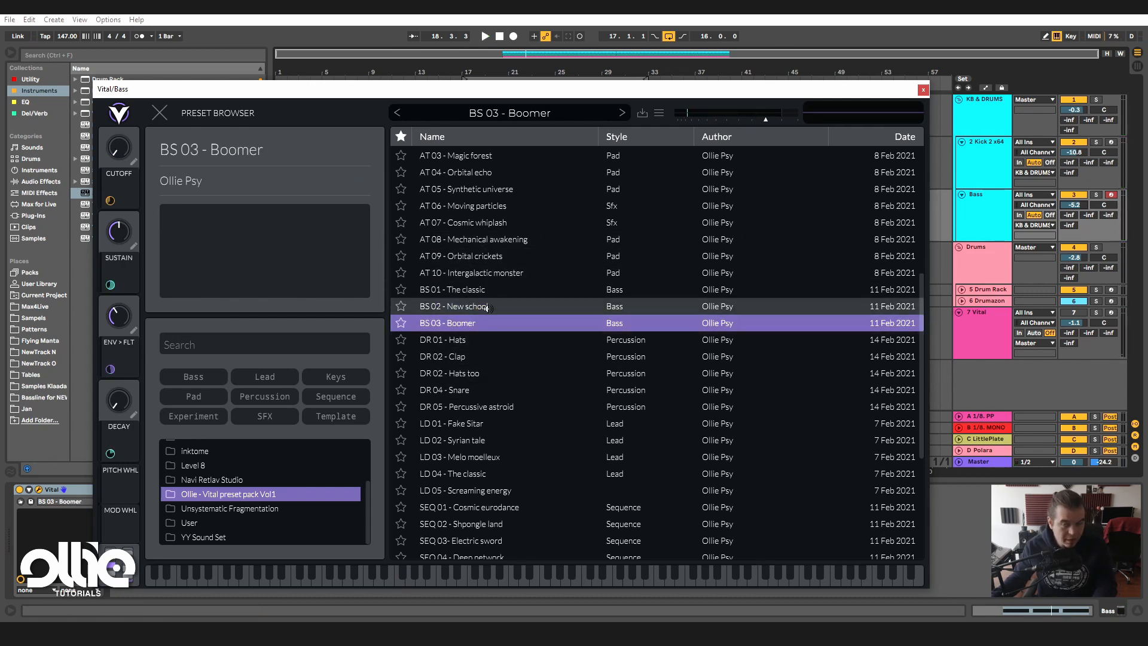
{"action": "key", "text": "space"}
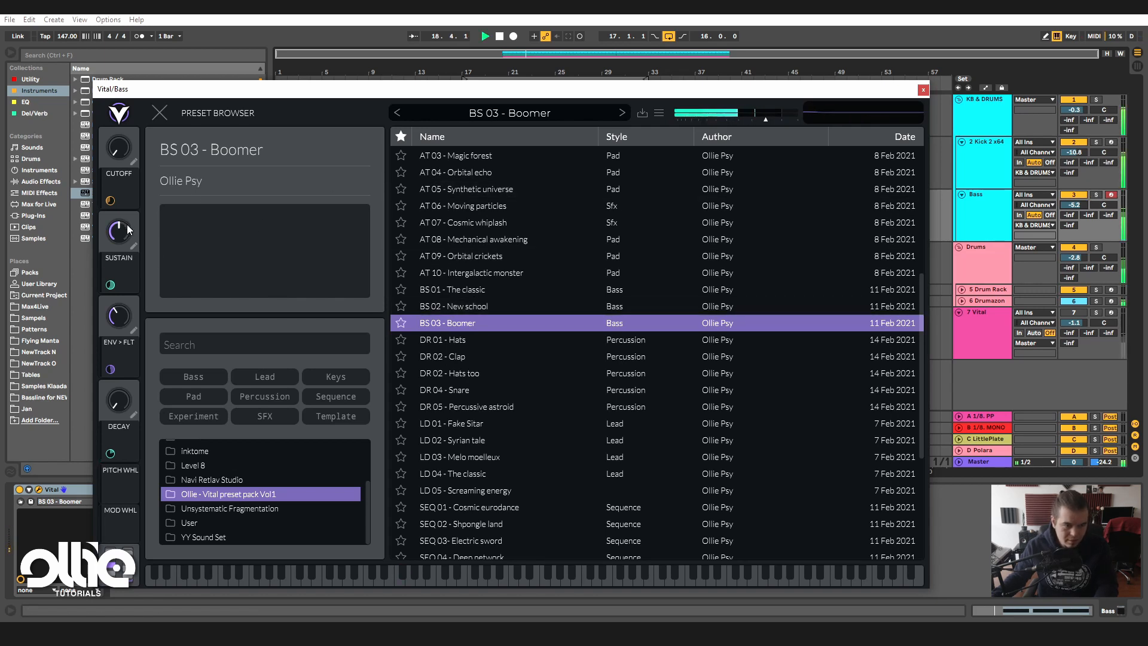
{"action": "left_click_drag", "start_coordinate": [134, 310], "coordinate": [134, 315]}
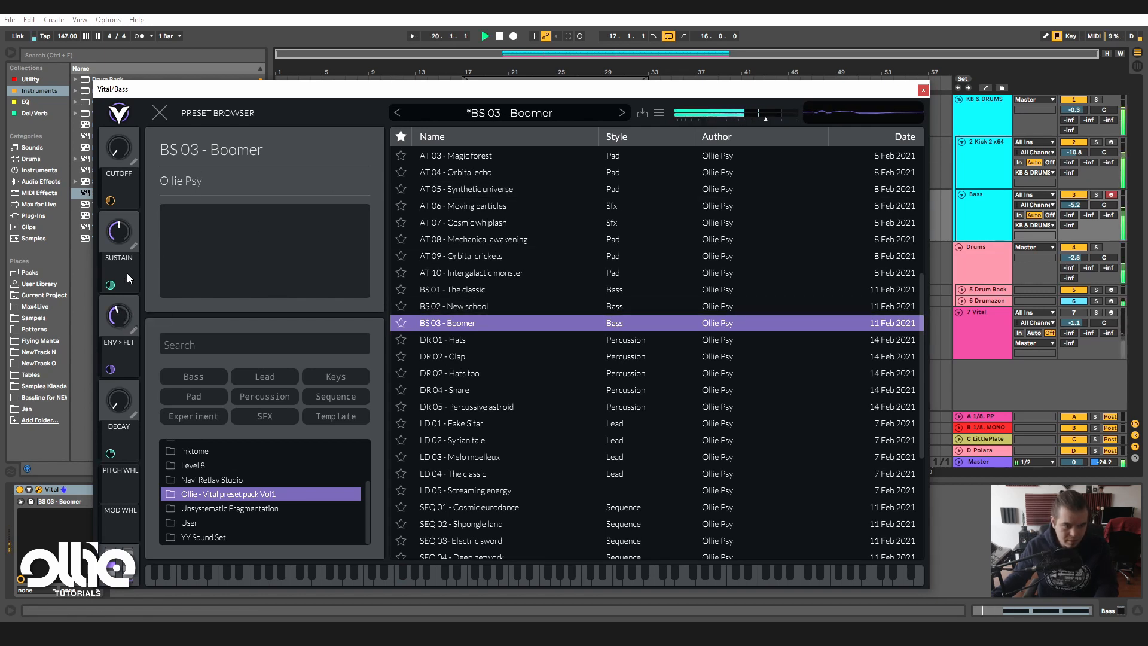
{"action": "left_click_drag", "start_coordinate": [130, 228], "coordinate": [132, 252]}
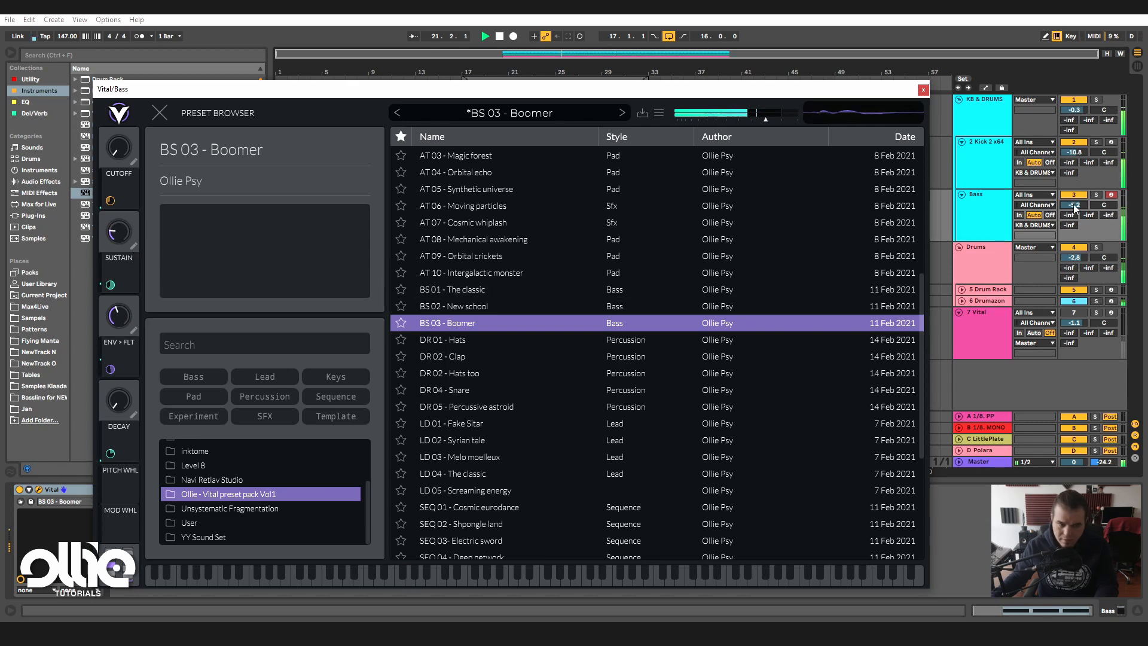
- View the voice settings of BS 03 - Boomer, reload BS 02 - New school and close the Bass synth window
{"action": "left_click", "coordinate": [165, 118]}
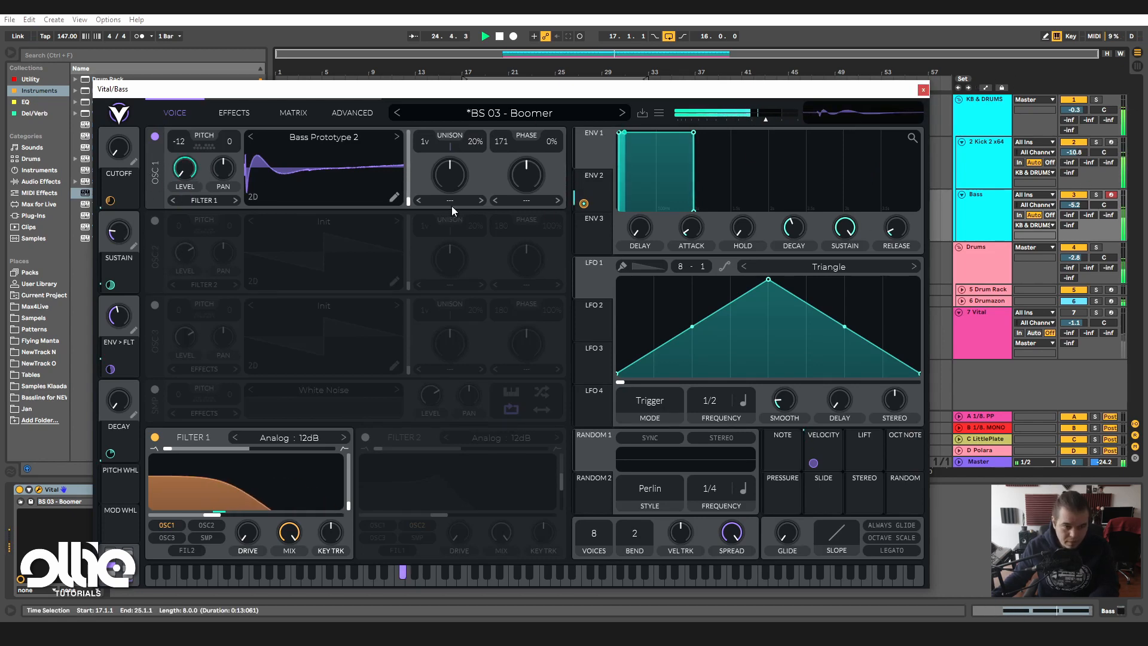
{"action": "left_click", "coordinate": [531, 112]}
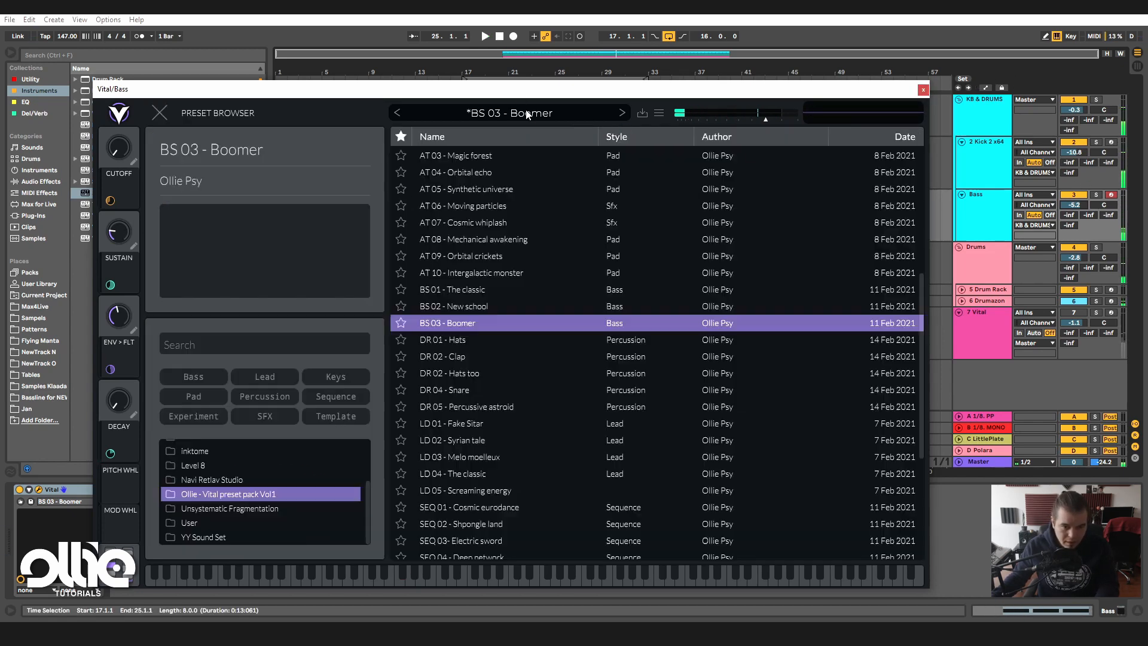
{"action": "left_click", "coordinate": [505, 308]}
{"action": "left_click", "coordinate": [923, 90]}
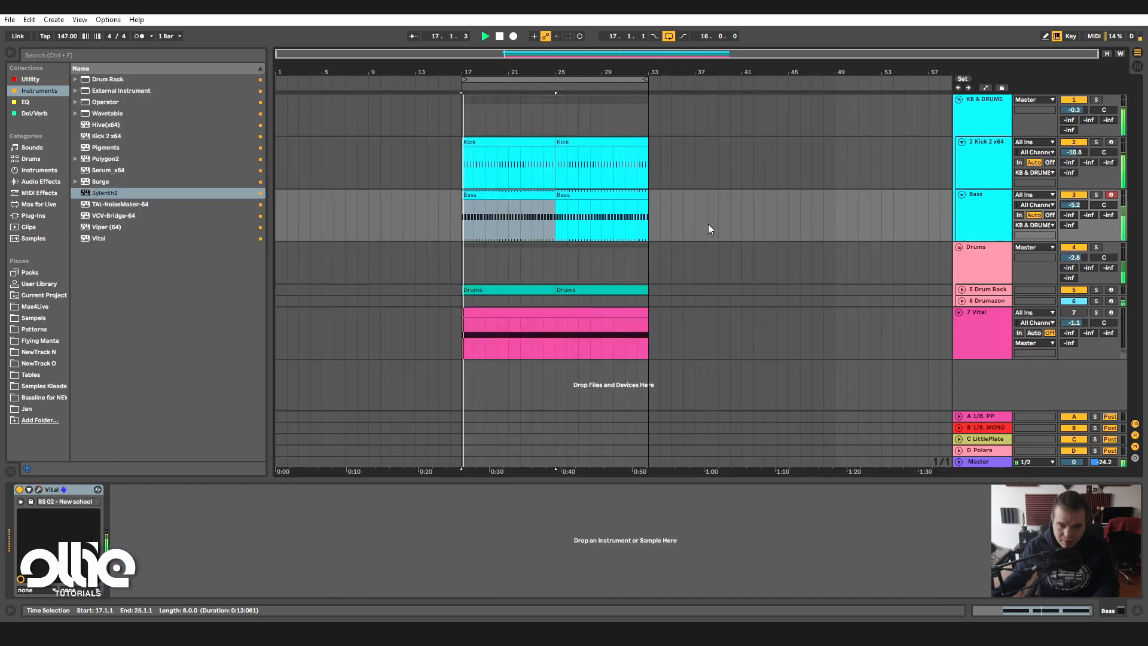
- Reopen the Vital instrument on the 7 Vital track and bring up its preset browser
{"action": "left_click", "coordinate": [970, 317]}
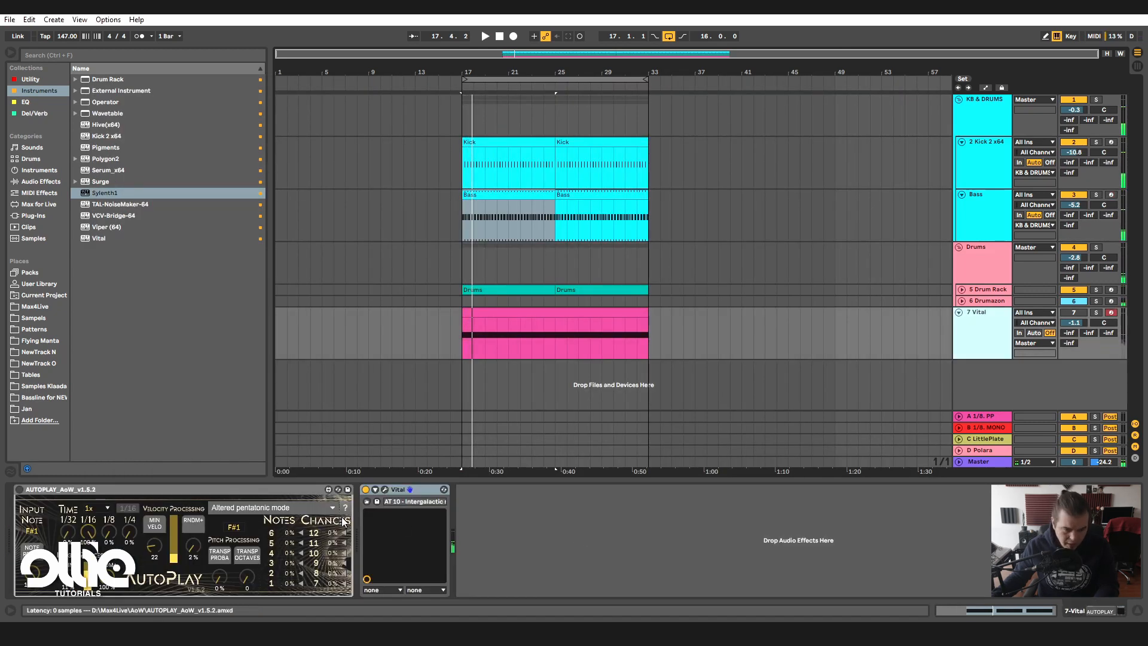
{"action": "left_click", "coordinate": [384, 489]}
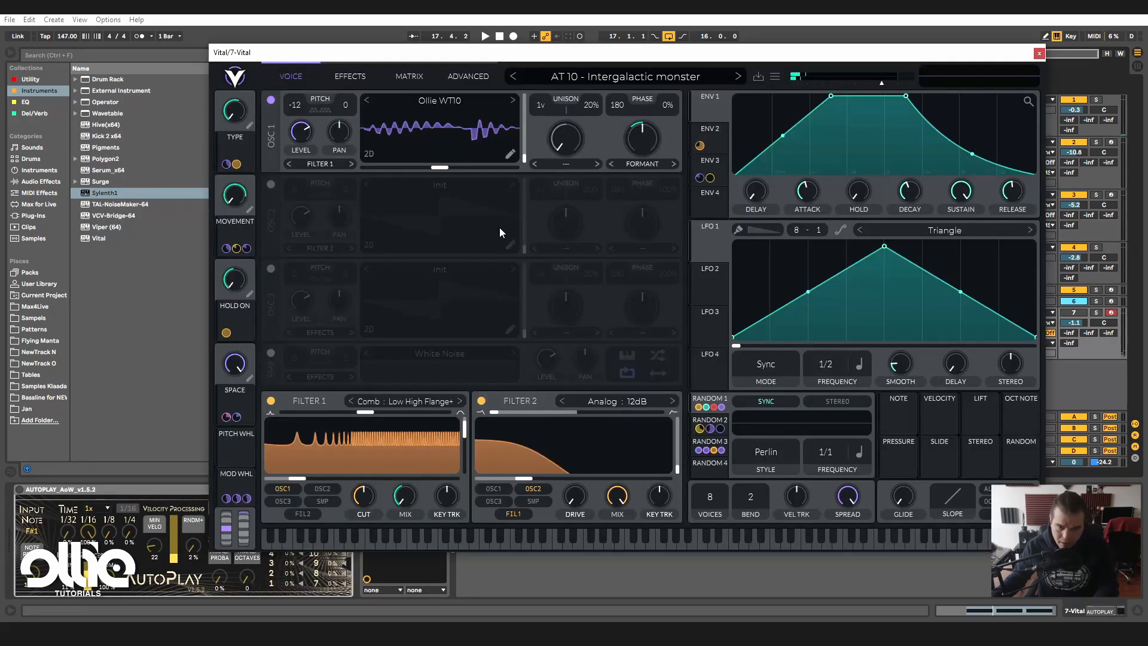
{"action": "left_click", "coordinate": [599, 78]}
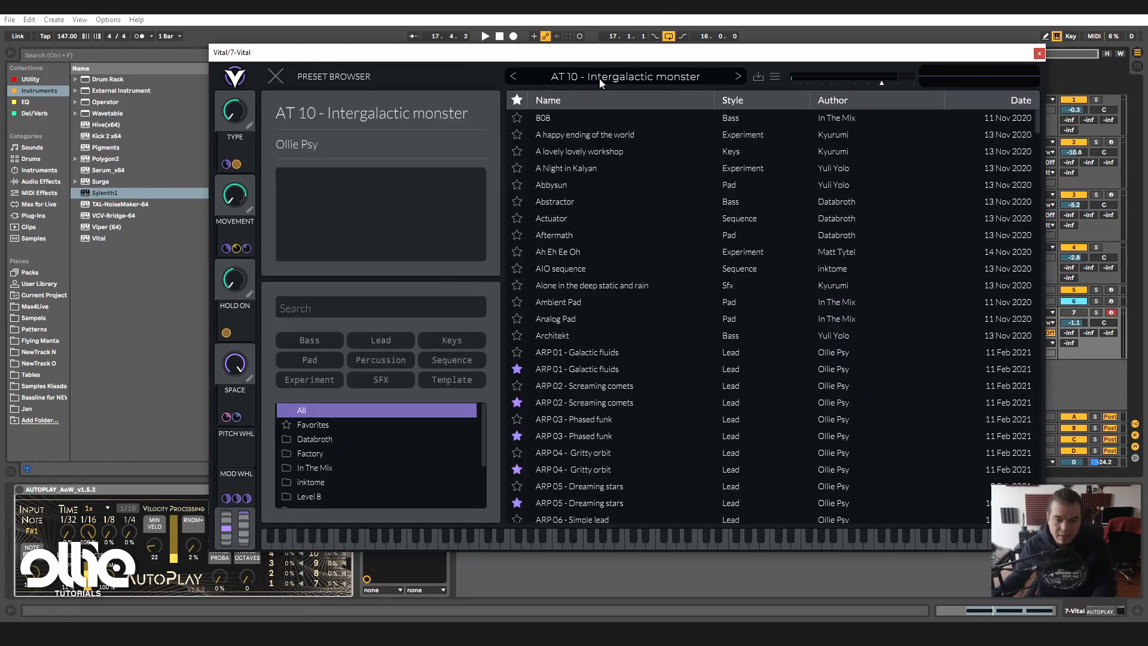
- Show only the presets of the Ollie - Vital preset pack Vol1 folder and load DR 01 - Hats
{"action": "scroll", "coordinate": [615, 290], "scroll_direction": "down", "scroll_amount": 1}
{"action": "scroll", "coordinate": [350, 466], "scroll_direction": "down", "scroll_amount": 3}
{"action": "left_click", "coordinate": [346, 459]}
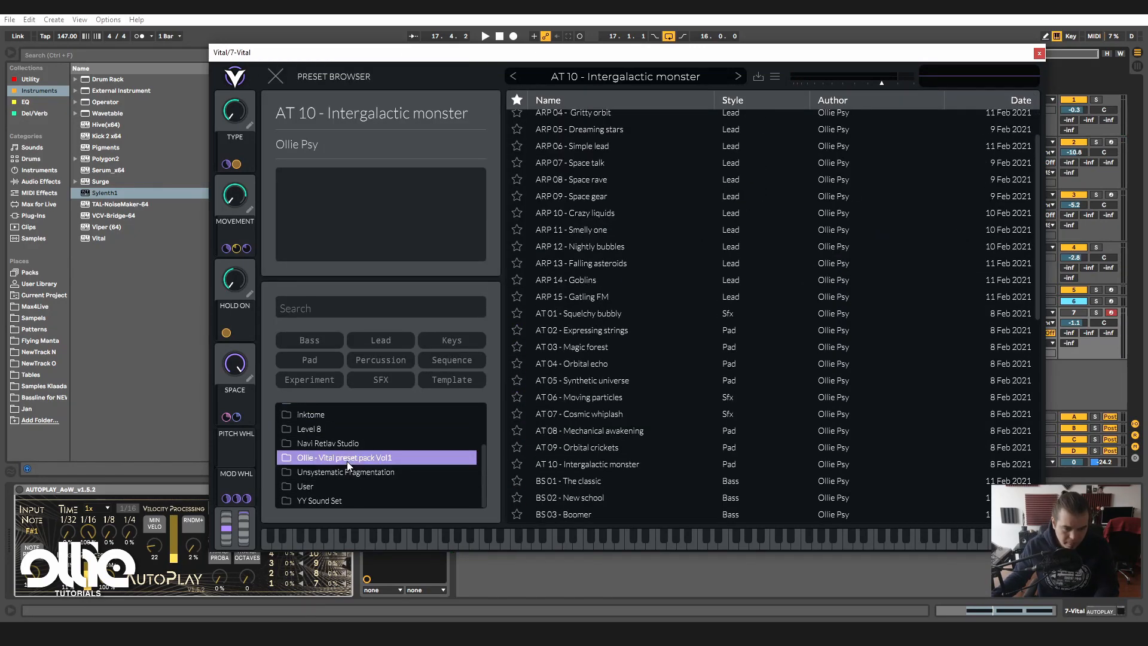
{"action": "scroll", "coordinate": [671, 339], "scroll_direction": "down", "scroll_amount": 8}
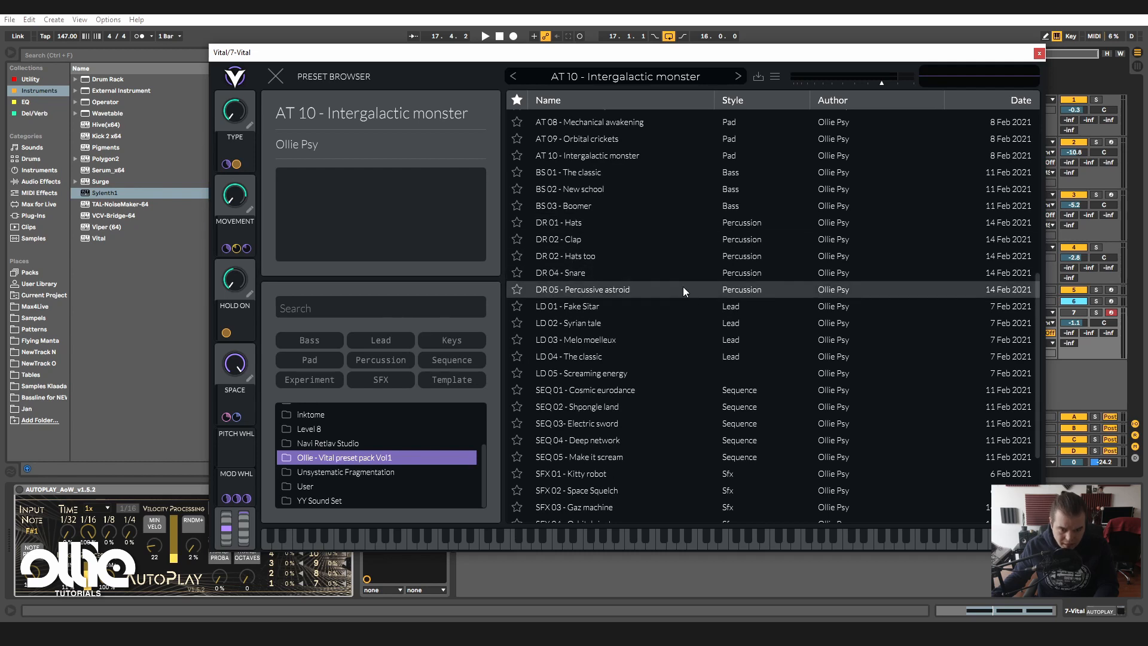
{"action": "scroll", "coordinate": [688, 275], "scroll_direction": "up", "scroll_amount": 2}
{"action": "left_click", "coordinate": [553, 253]}
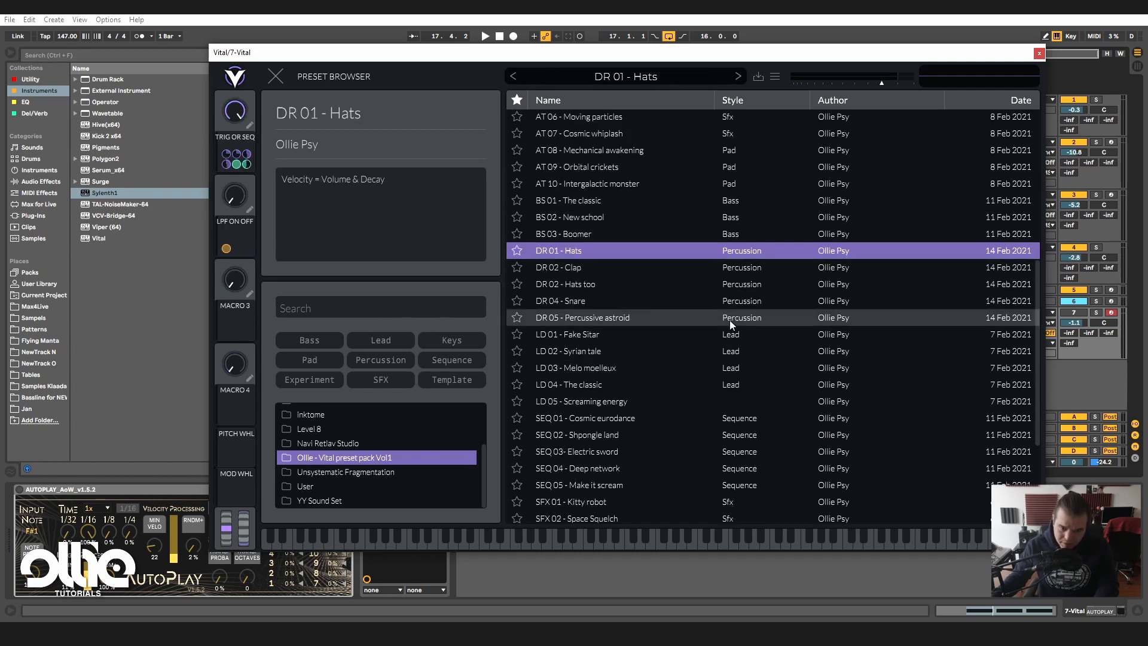
- View the voice settings of DR 01 - Hats, solo the 7 Vital track and try the LPF On Off and Trig or Seq macros
{"action": "left_click", "coordinate": [276, 76]}
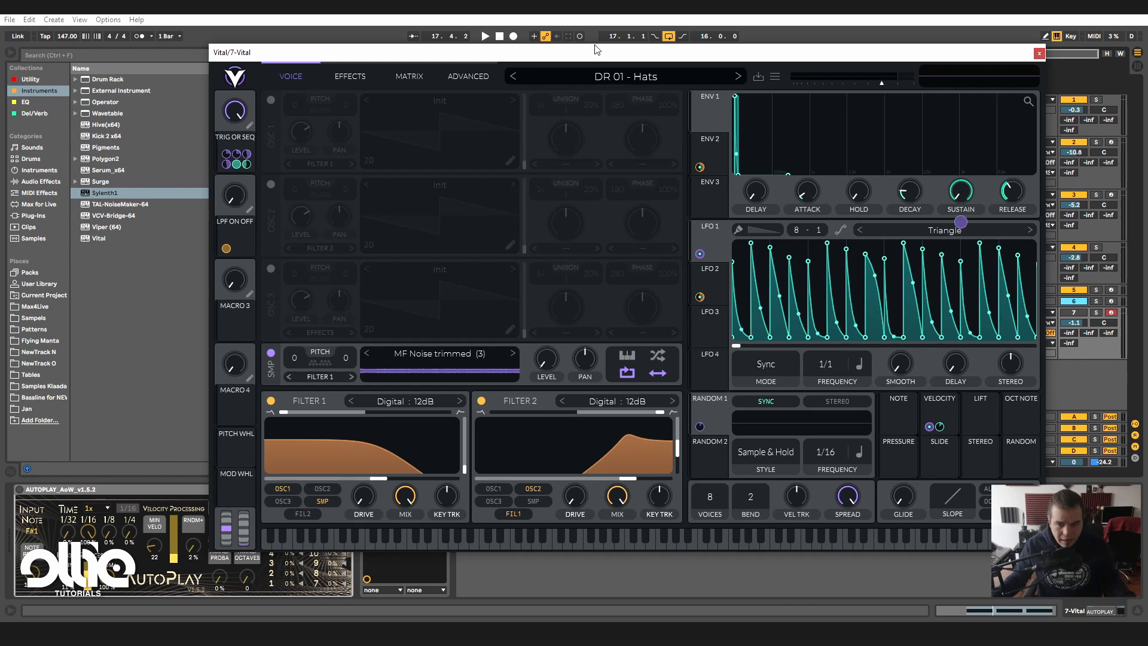
{"action": "left_click", "coordinate": [625, 77]}
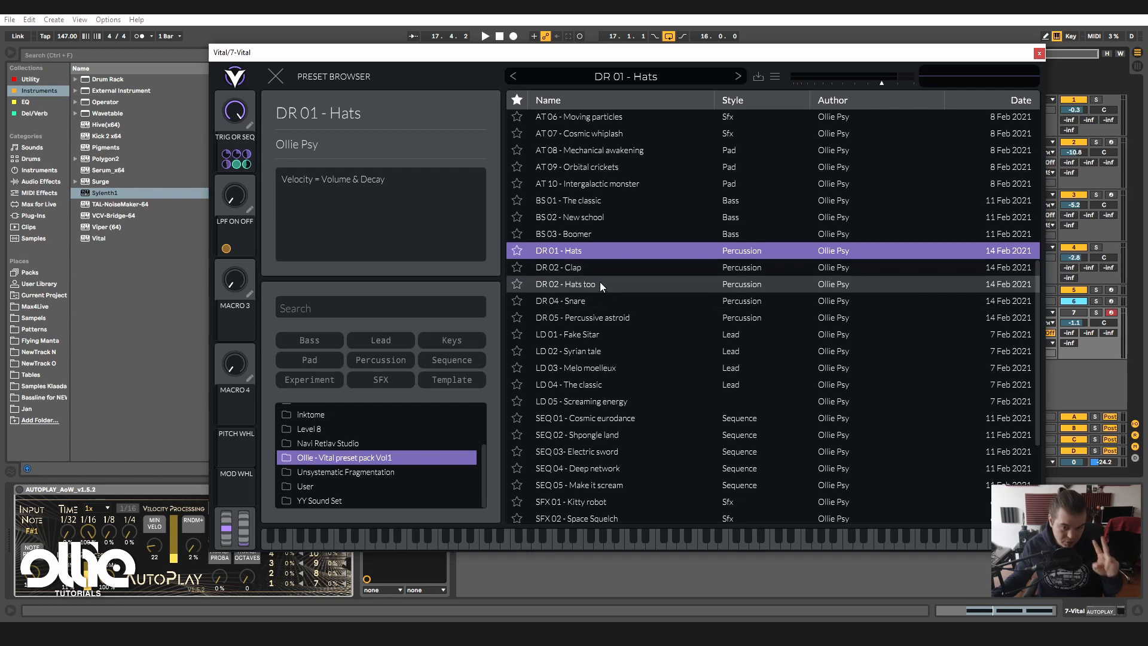
{"action": "left_click", "coordinate": [281, 76]}
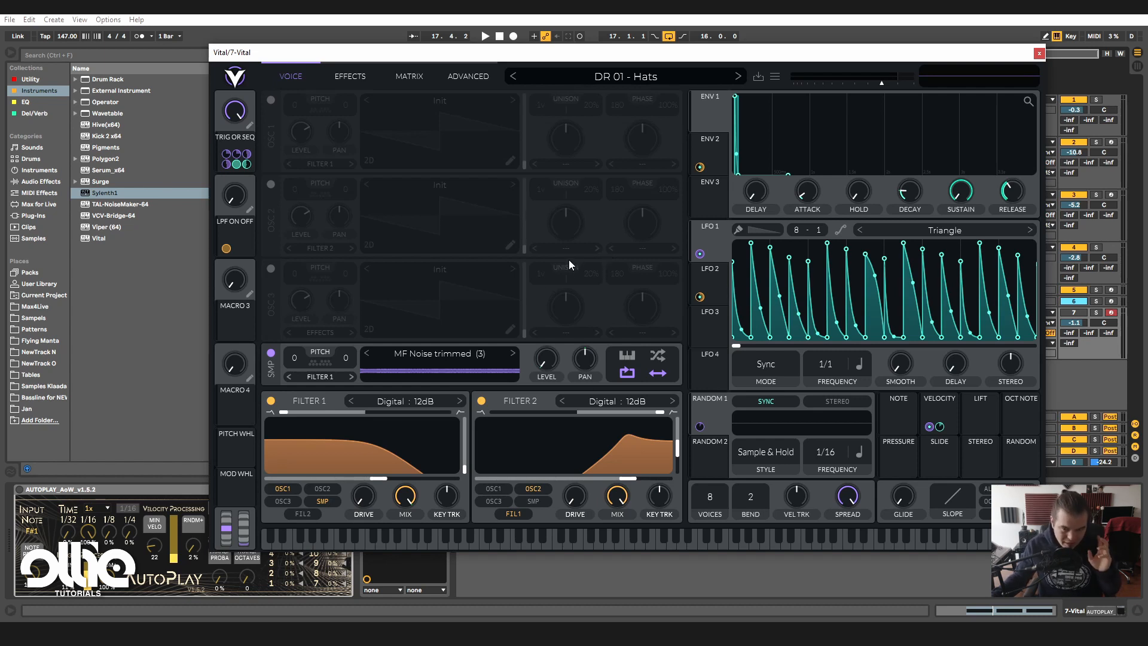
{"action": "left_click", "coordinate": [1096, 312]}
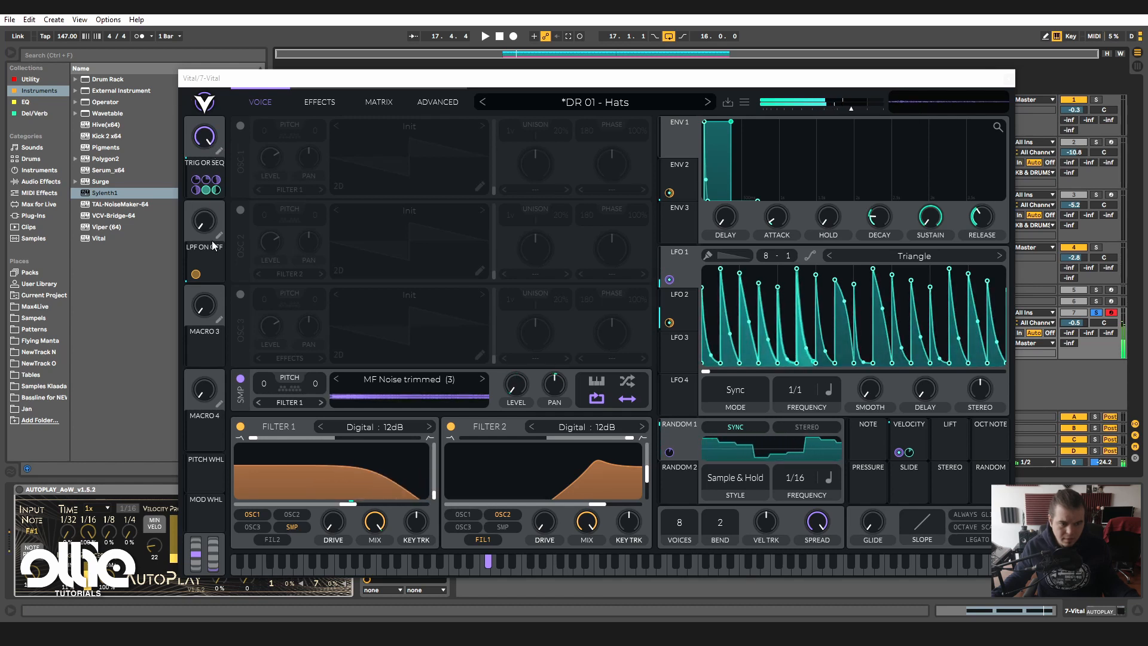
{"action": "left_click_drag", "start_coordinate": [210, 226], "coordinate": [195, 277]}
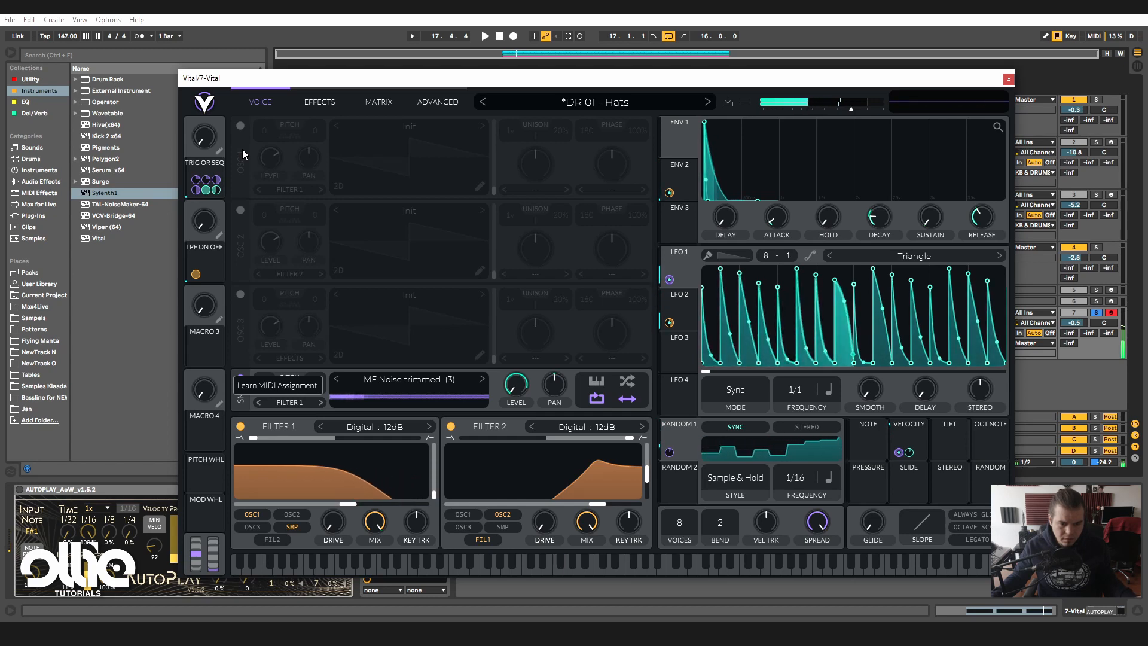
- Load the preset DR 02 - Clap and try its Timber macro in the voice view
{"action": "left_click", "coordinate": [633, 104]}
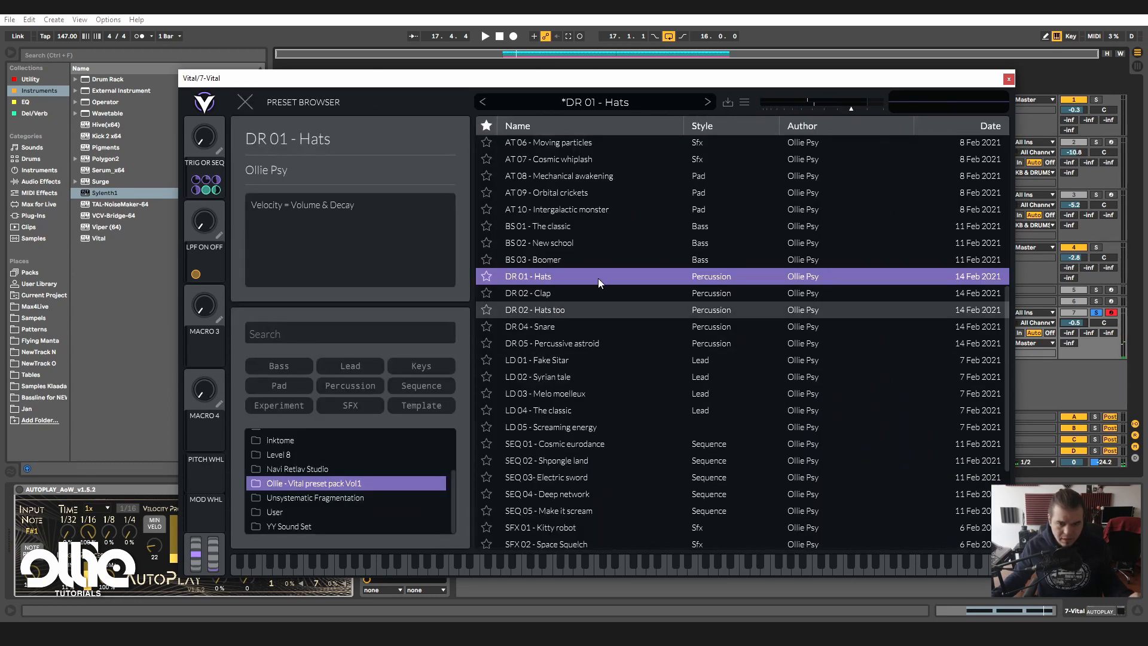
{"action": "left_click", "coordinate": [587, 294]}
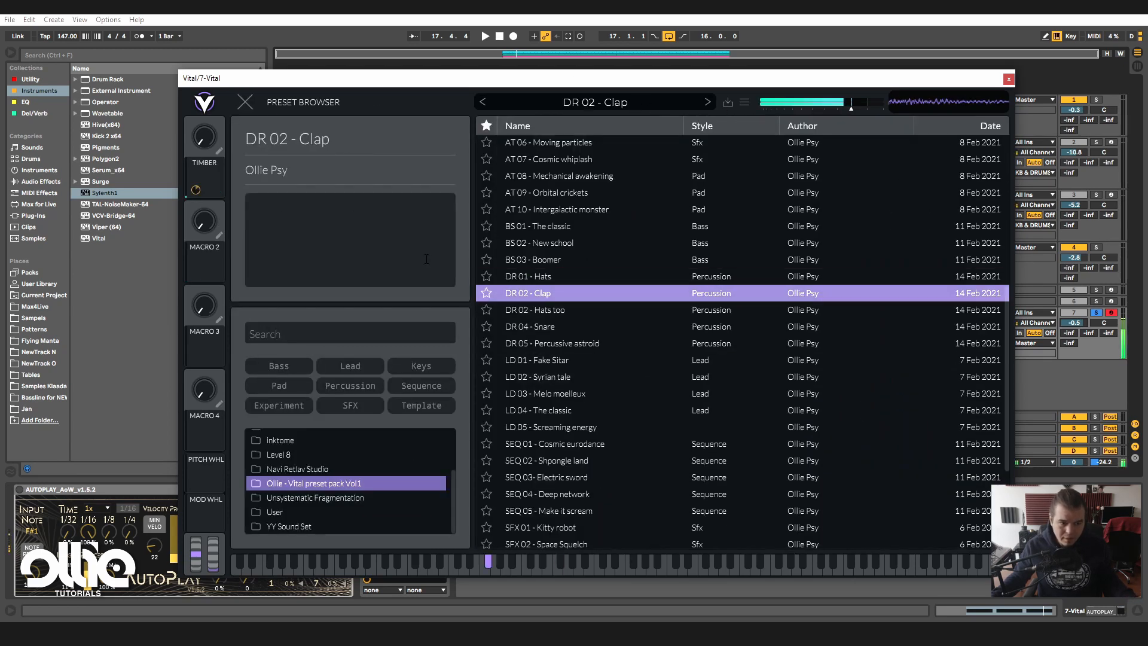
{"action": "left_click", "coordinate": [245, 101]}
{"action": "left_click_drag", "start_coordinate": [205, 137], "coordinate": [261, 54]}
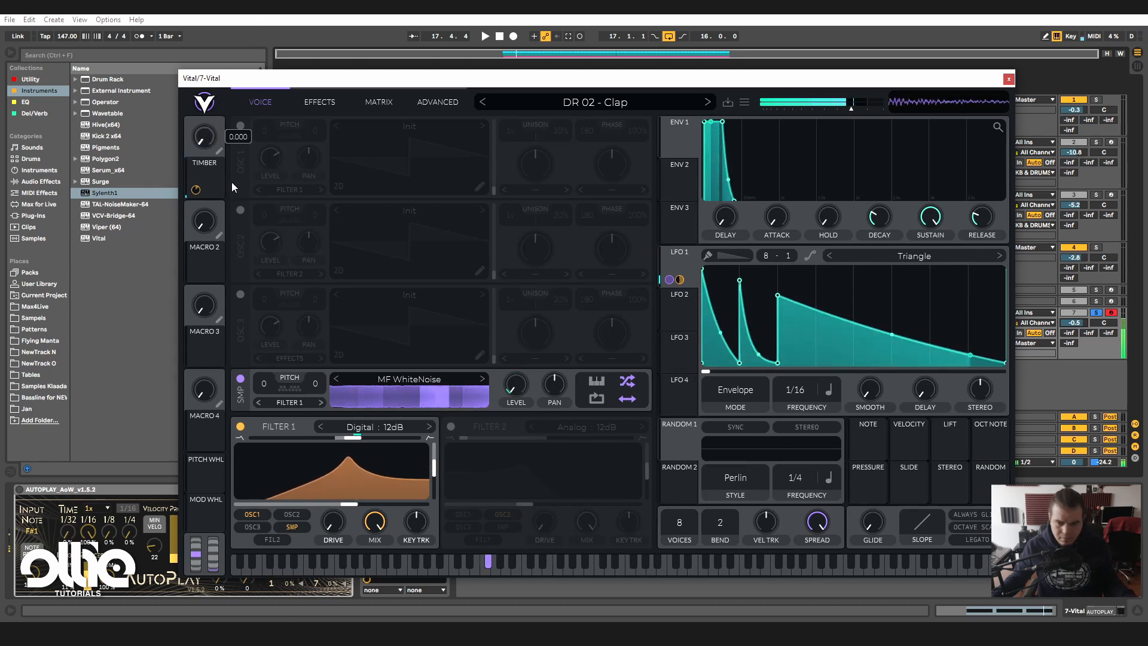
- Load DR 02 - Hats too and try its Decay, Seq Filter and Seq On/Off macros
{"action": "left_click", "coordinate": [553, 96]}
{"action": "left_click", "coordinate": [630, 311]}
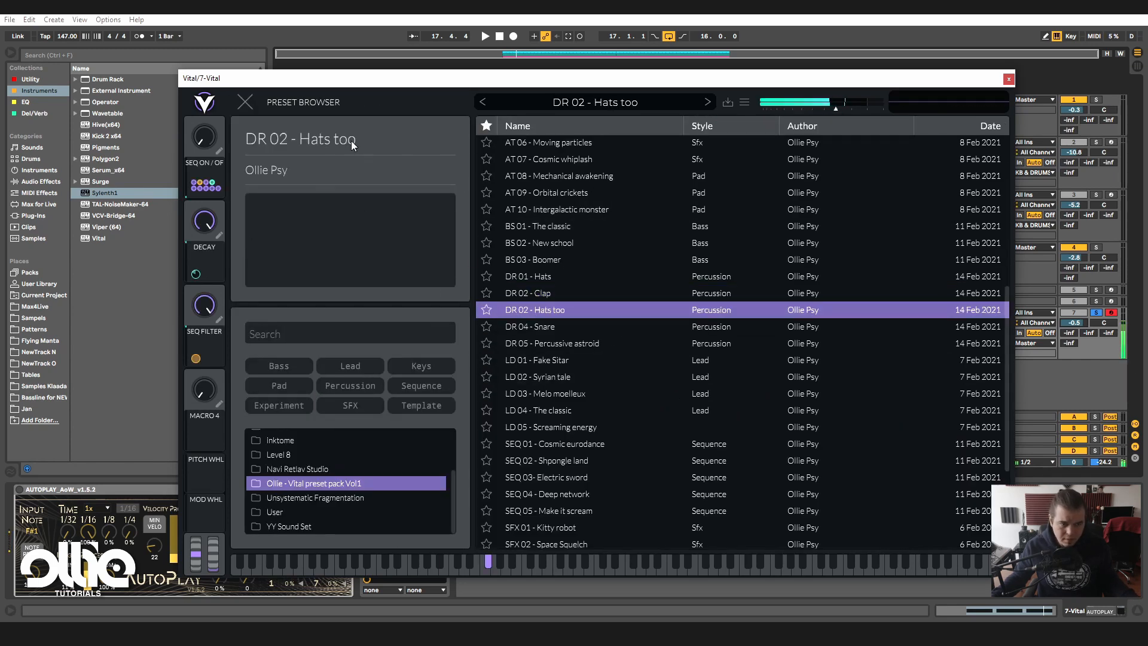
{"action": "left_click_drag", "start_coordinate": [206, 221], "coordinate": [169, 373]}
{"action": "left_click_drag", "start_coordinate": [205, 307], "coordinate": [191, 430]}
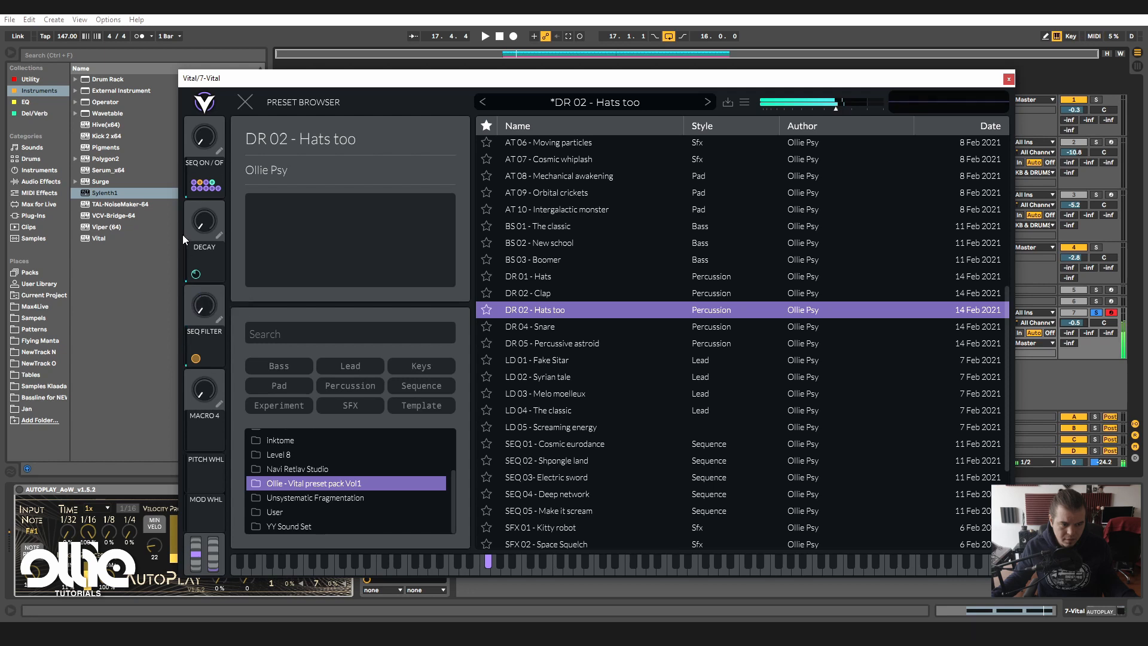
{"action": "left_click_drag", "start_coordinate": [204, 224], "coordinate": [257, 75]}
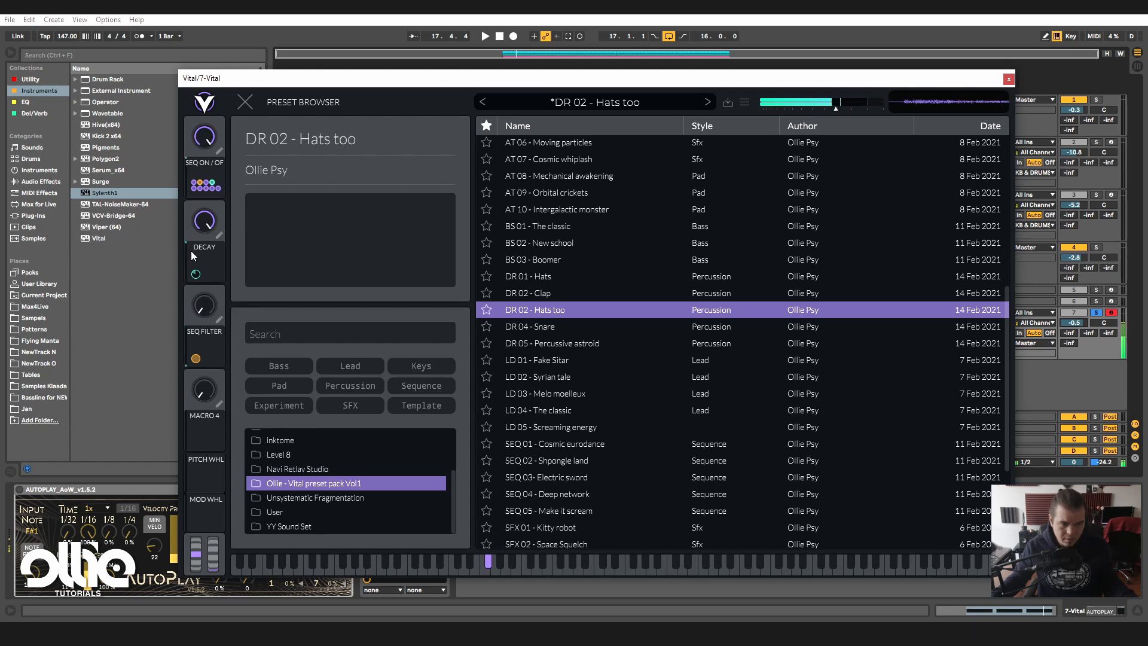
{"action": "mouse_move", "coordinate": [192, 251]}
{"action": "left_mouse_down"}
{"action": "mouse_move", "coordinate": [193, 313]}
{"action": "mouse_move", "coordinate": [193, 241]}
{"action": "left_mouse_up"}
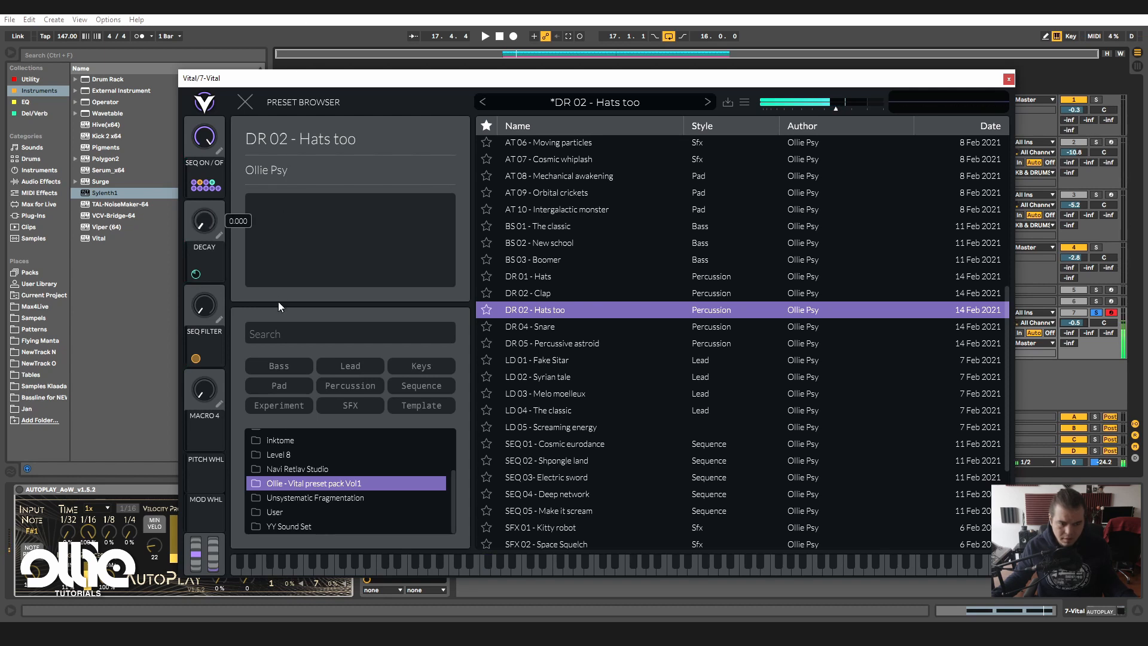
- Load the preset DR 04 - Snare and raise its Timber macro
{"action": "key", "text": "Down"}
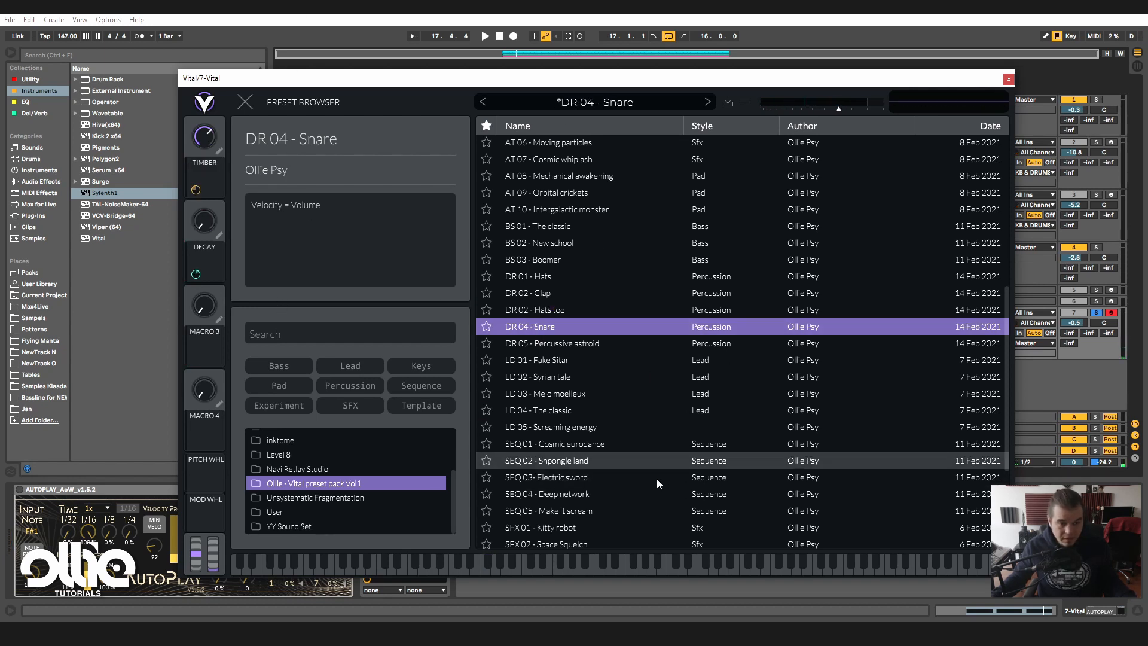
{"action": "left_click_drag", "start_coordinate": [201, 146], "coordinate": [248, 149]}
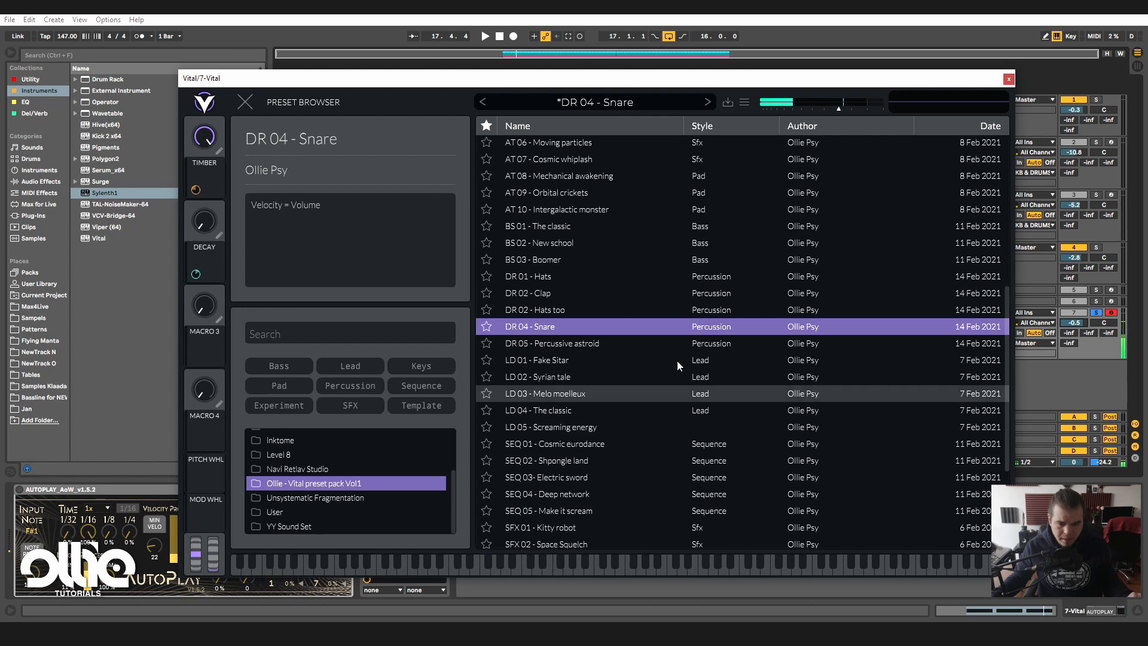
- Load DR 05 - Percussive astroid, try its Fly macro, turn on the AUTOPLAY device and play the loop while raising Crush
{"action": "left_click", "coordinate": [526, 343]}
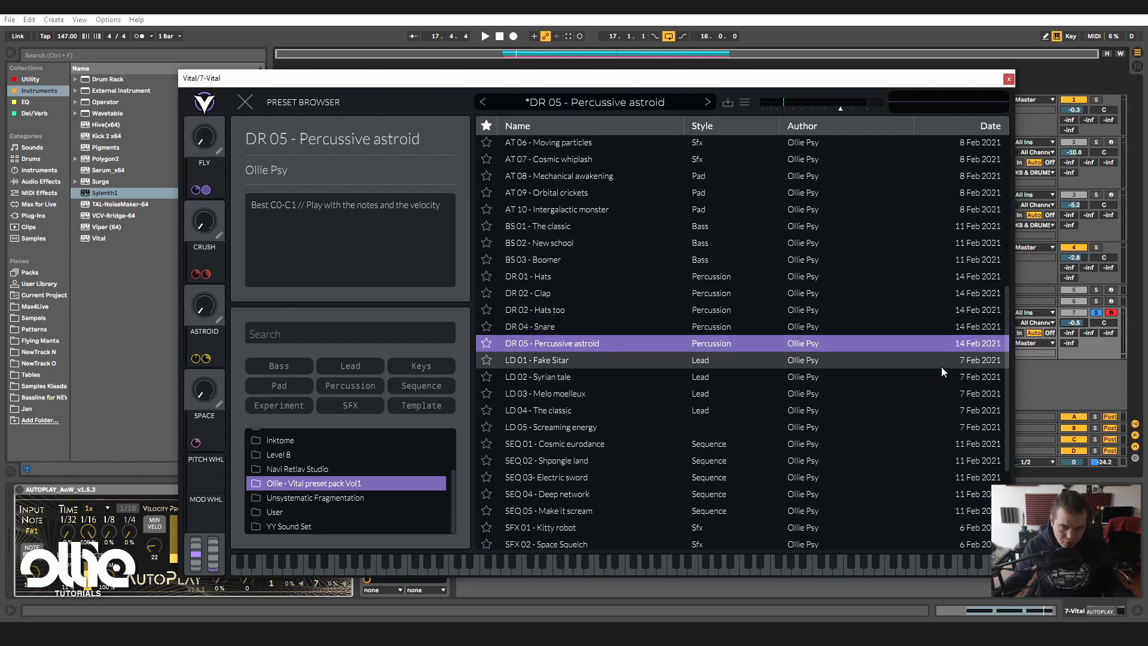
{"action": "mouse_move", "coordinate": [205, 140]}
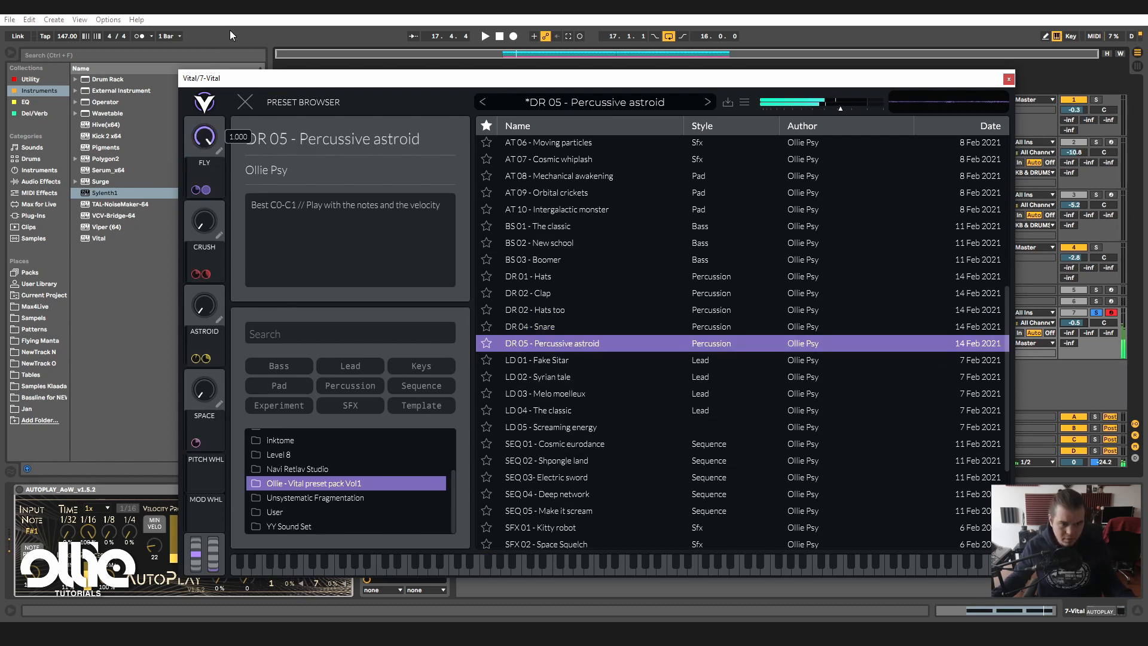
{"action": "left_click", "coordinate": [73, 490]}
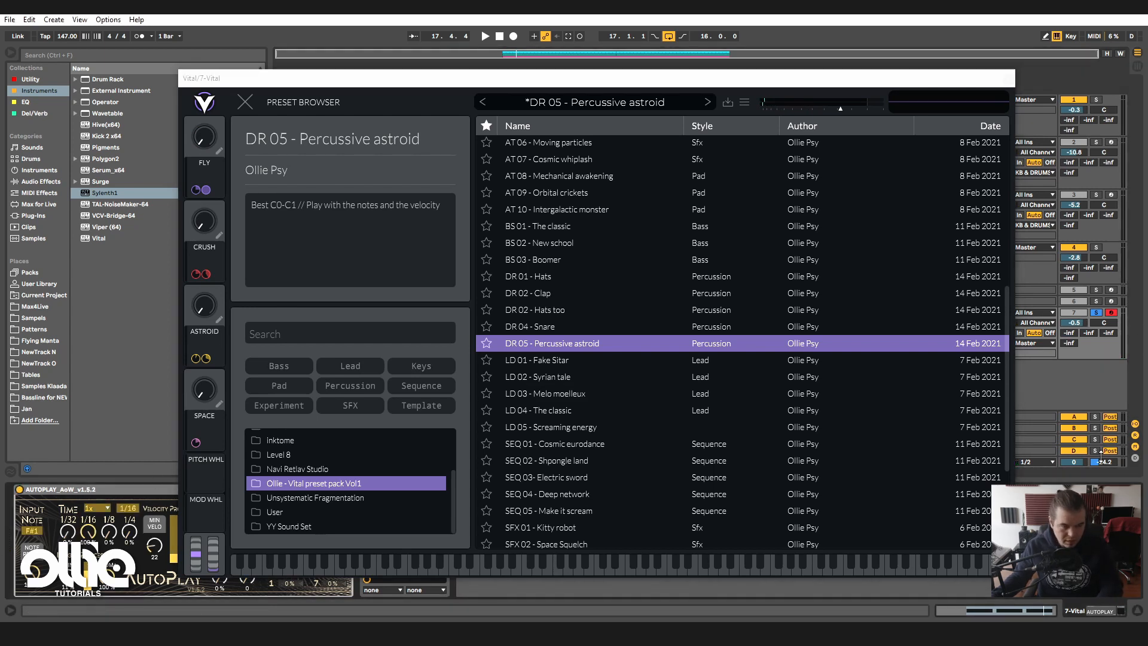
{"action": "key", "text": "space"}
{"action": "left_click_drag", "start_coordinate": [210, 220], "coordinate": [218, 138]}
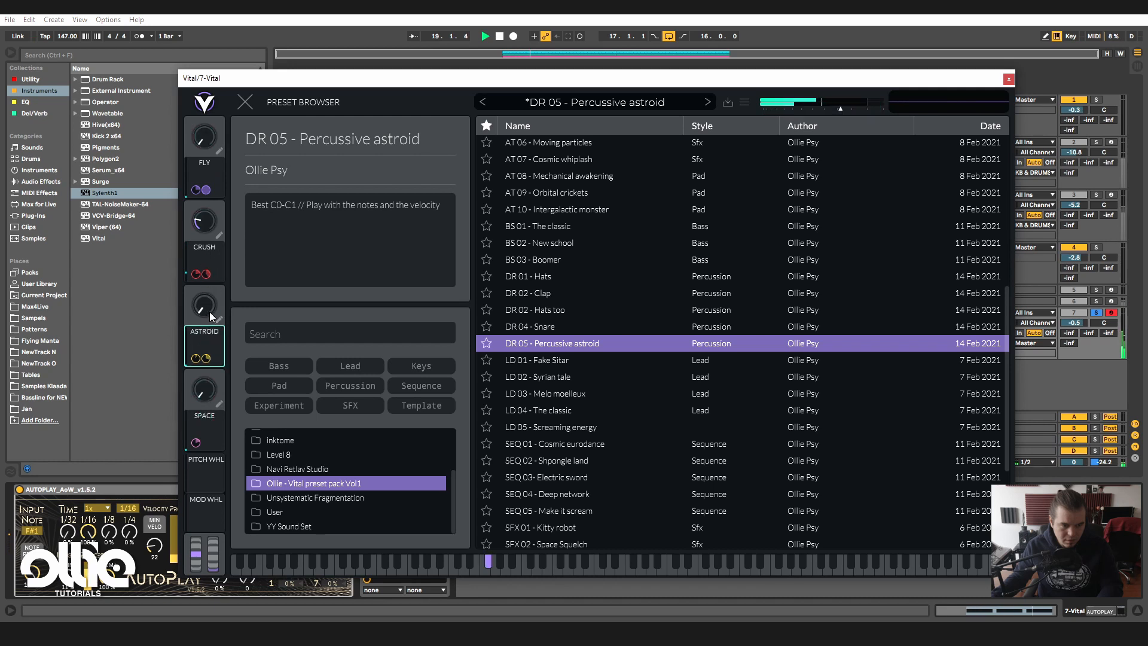
- Restart the loop and vary the Astroid and Crush macros of DR 05, bringing Astroid to 0.500
{"action": "key", "text": "space"}
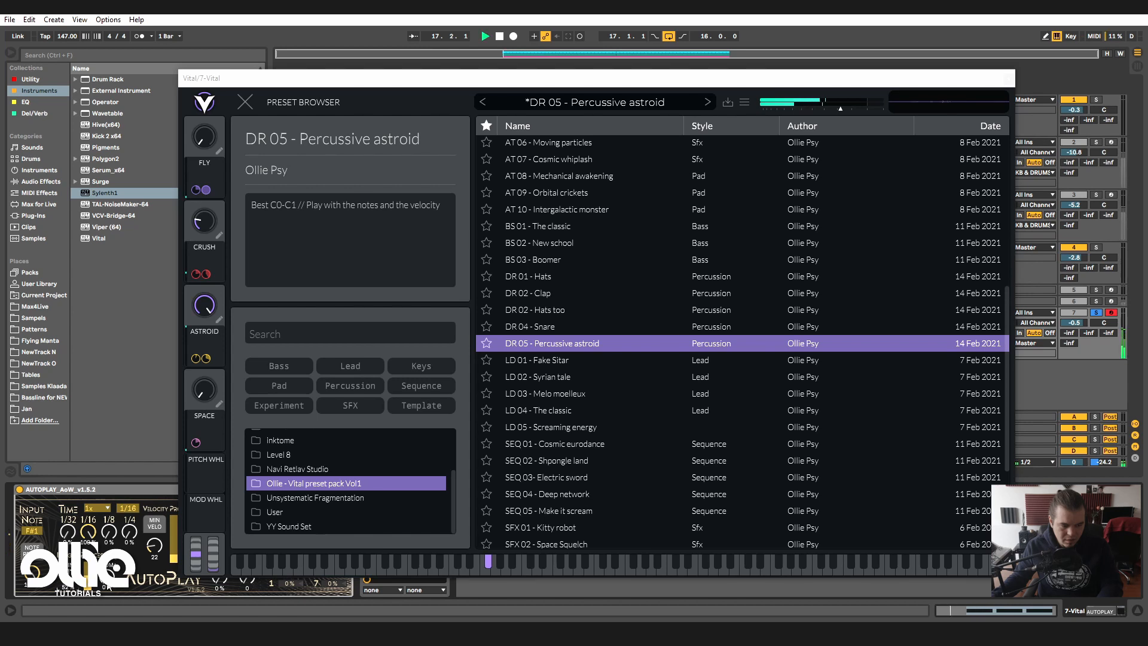
{"action": "left_click", "coordinate": [214, 322]}
{"action": "left_click_drag", "start_coordinate": [205, 304], "coordinate": [213, 281]}
{"action": "left_click_drag", "start_coordinate": [210, 221], "coordinate": [225, 141]}
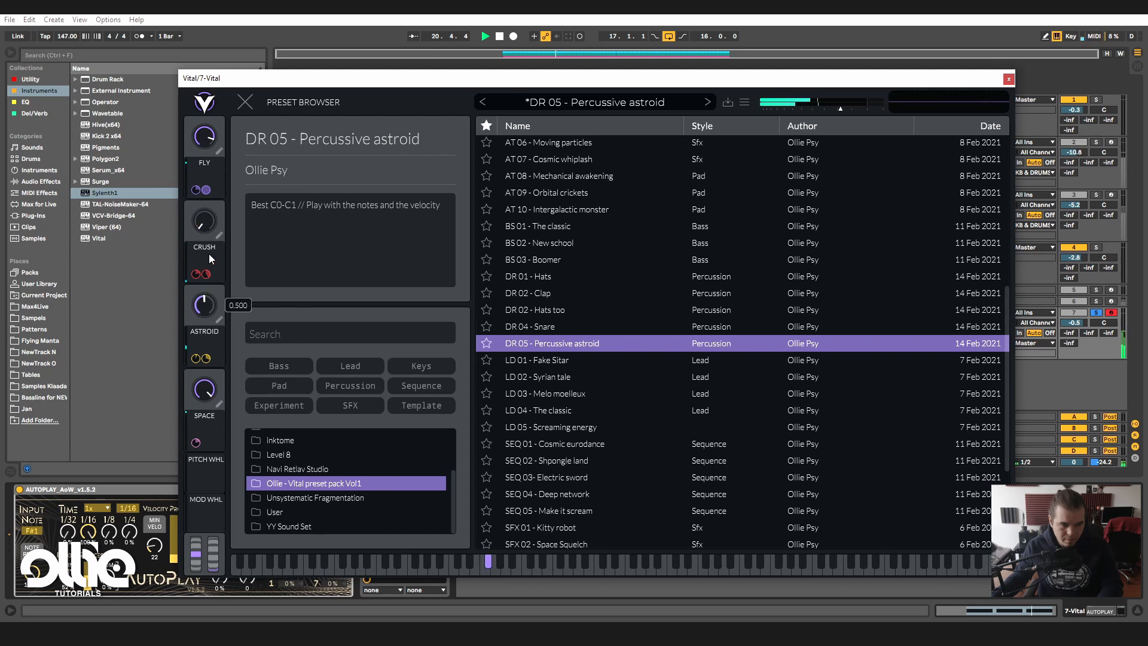
- Set AUTOPLAY to 1/4 notes and vary the Crush and Astroid macros of DR 05, lowering Space
{"action": "left_click", "coordinate": [86, 537]}
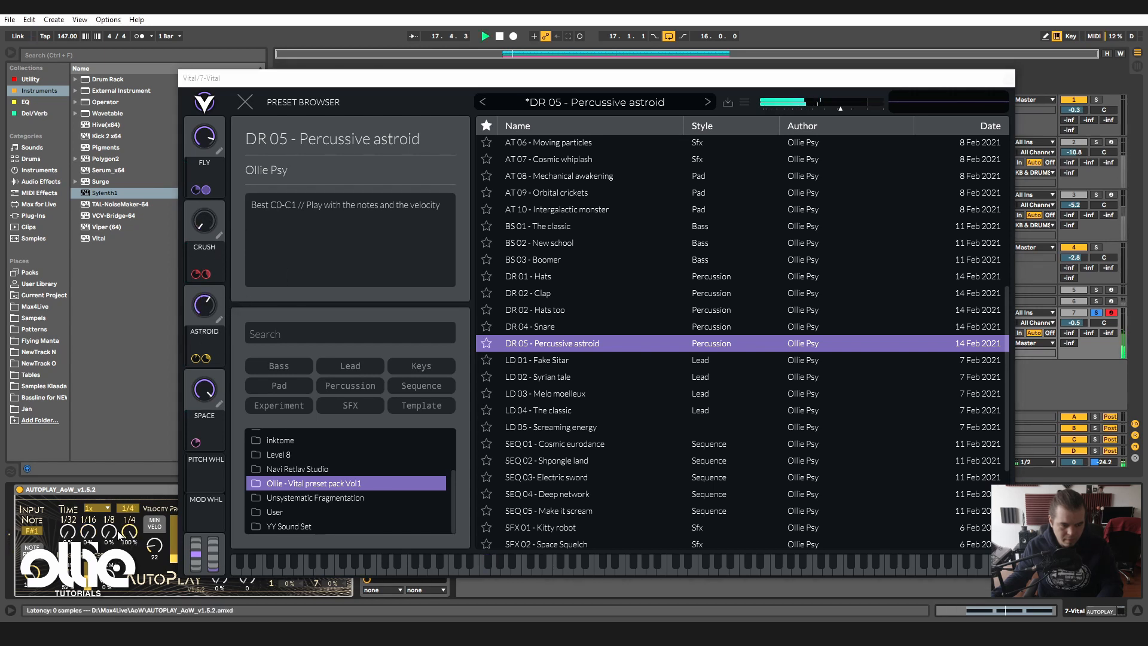
{"action": "left_click", "coordinate": [193, 211]}
{"action": "left_click_drag", "start_coordinate": [224, 132], "coordinate": [207, 229]}
{"action": "mouse_move", "coordinate": [206, 299]}
{"action": "left_mouse_down"}
{"action": "mouse_move", "coordinate": [213, 232]}
{"action": "mouse_move", "coordinate": [207, 308]}
{"action": "left_mouse_up"}
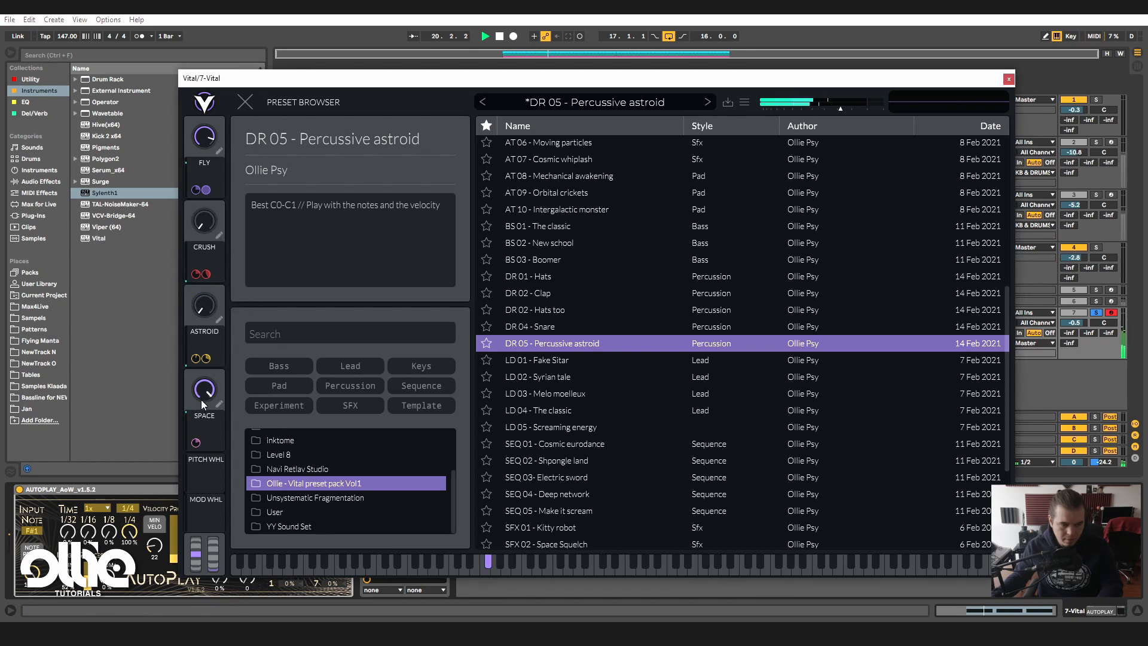
{"action": "left_click_drag", "start_coordinate": [201, 399], "coordinate": [202, 464]}
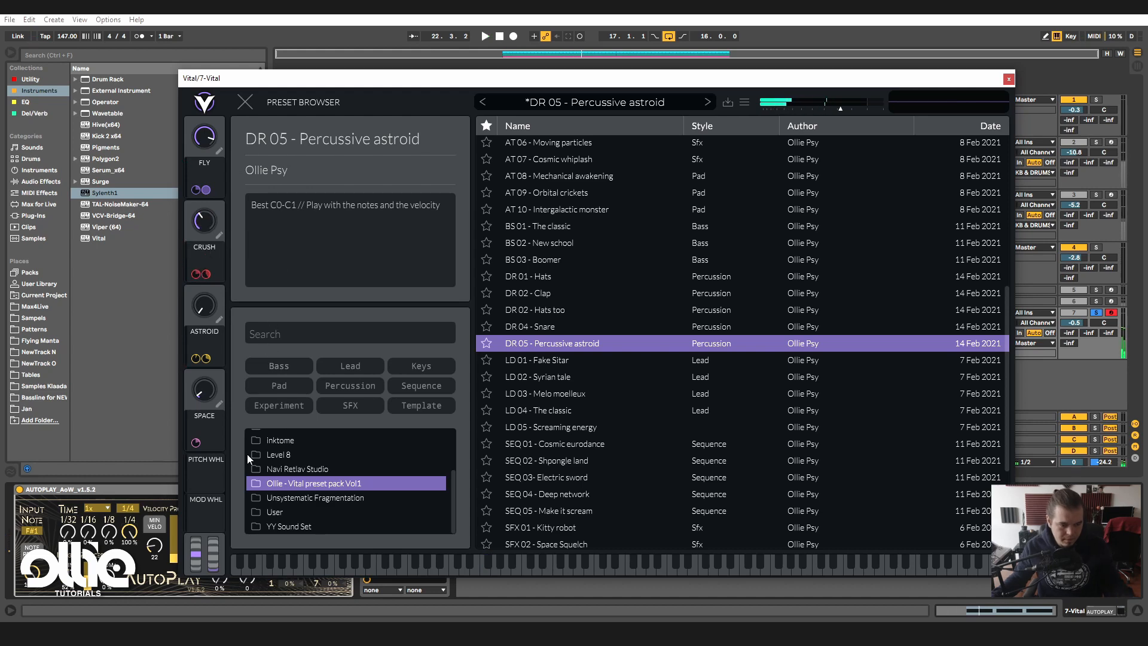
- Set AUTOPLAY's velocity randomization to 100% and audition DR 05 again, lowering the 7 Vital track's volume to -5.3
{"action": "left_click_drag", "start_coordinate": [282, 80], "coordinate": [532, 85]}
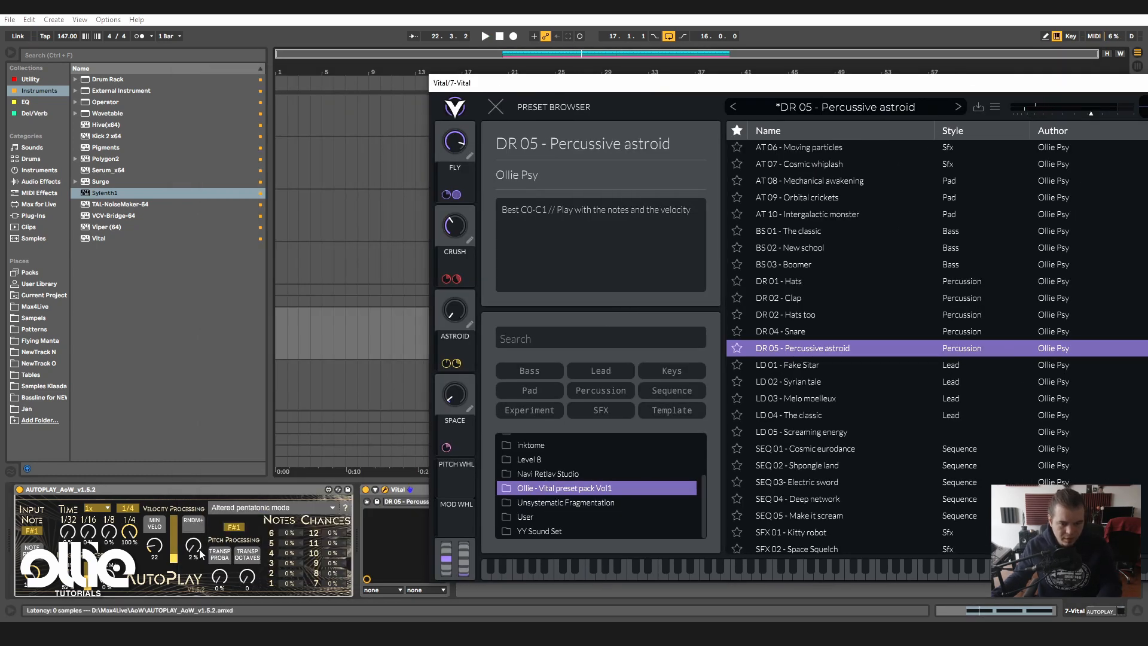
{"action": "left_click_drag", "start_coordinate": [193, 543], "coordinate": [218, 533]}
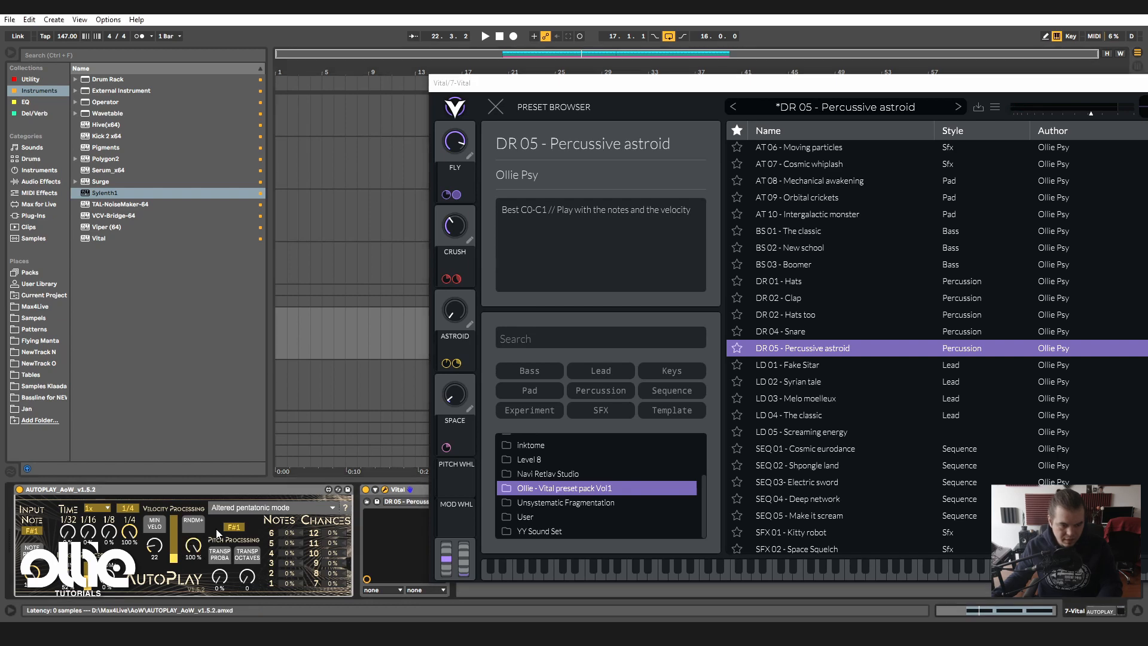
{"action": "left_click_drag", "start_coordinate": [554, 84], "coordinate": [343, 56]}
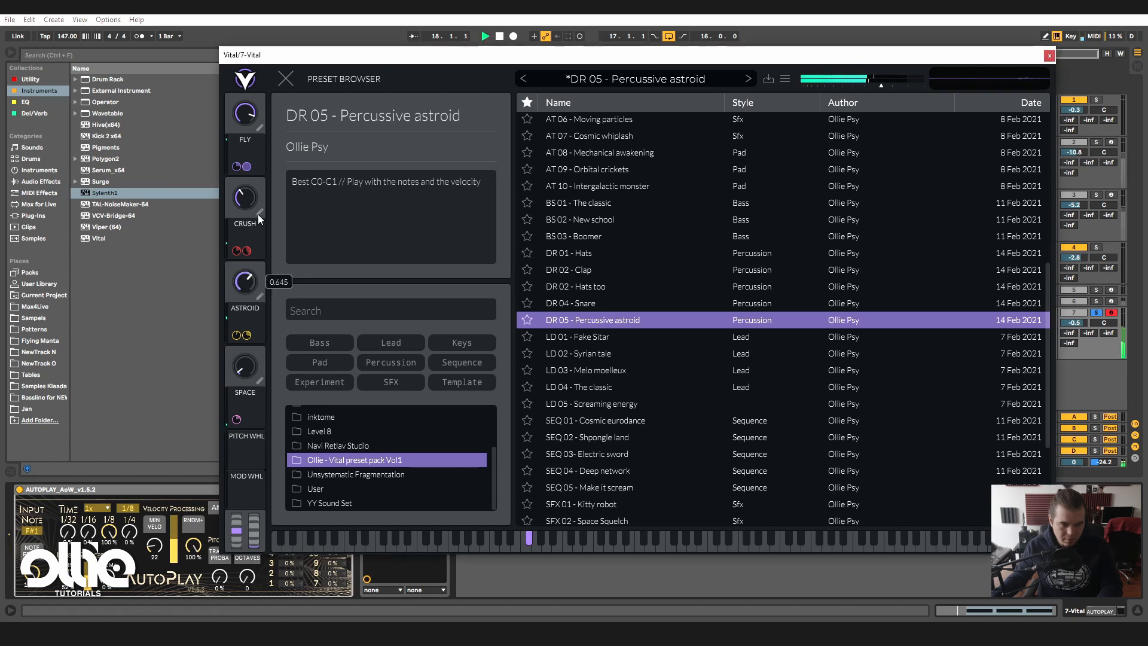
{"action": "left_click_drag", "start_coordinate": [1080, 323], "coordinate": [1080, 347]}
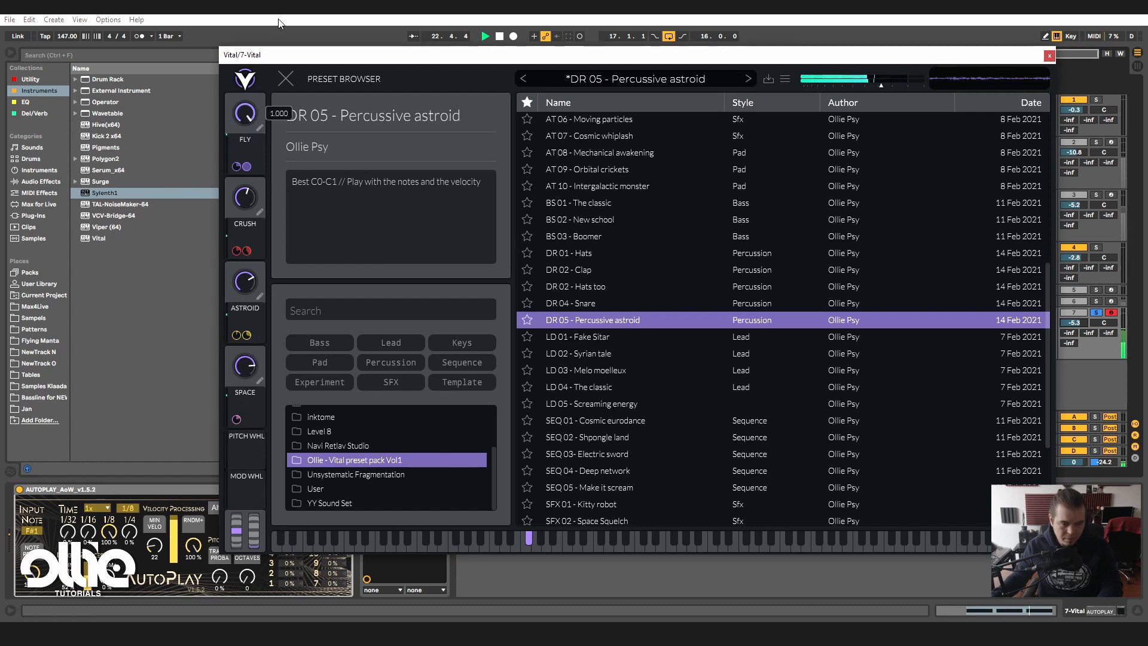
{"action": "key", "text": "space"}
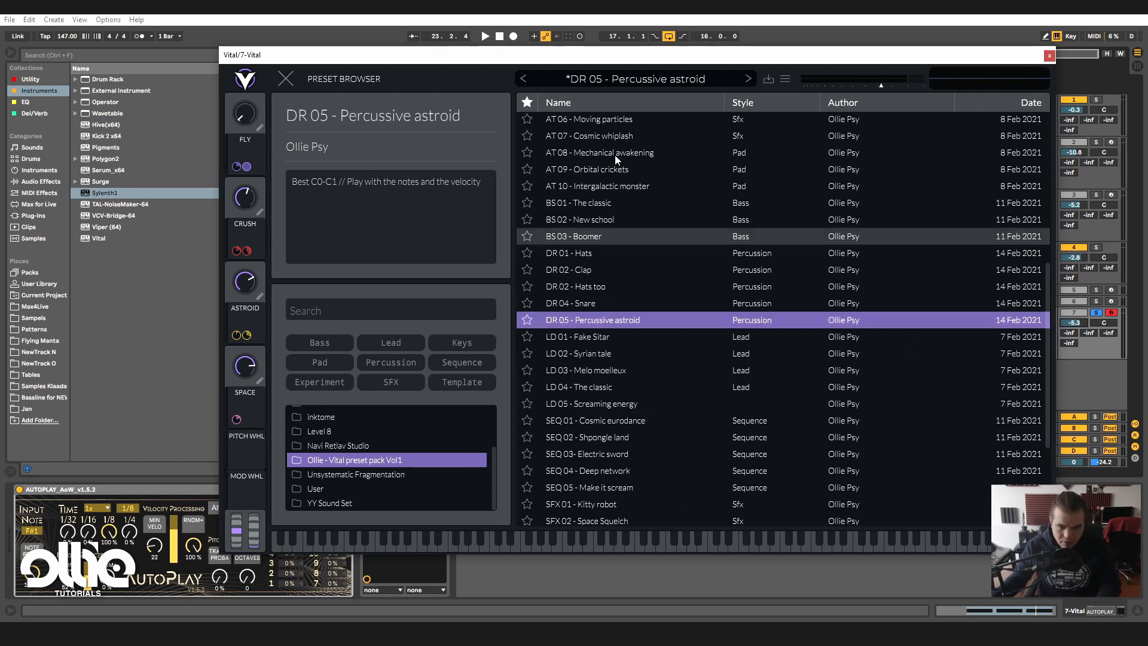
- Load the preset LD 01 - Fake Sitar and examine the notes of the Test clip on the 7 Vital track
{"action": "left_click", "coordinate": [639, 336]}
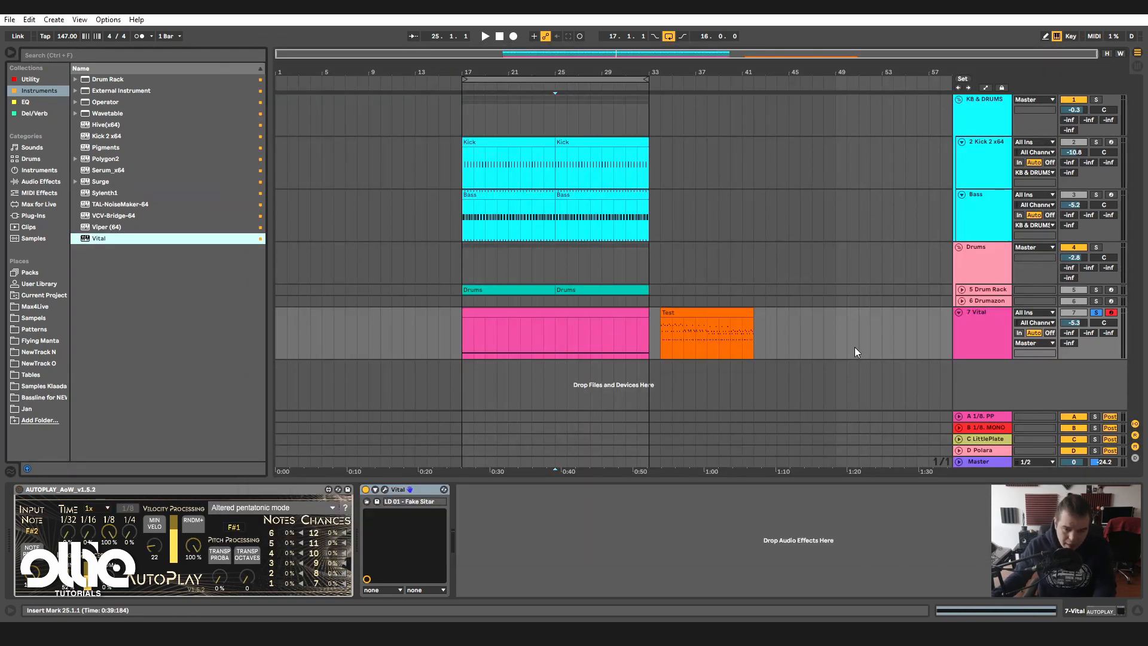
{"action": "left_click", "coordinate": [701, 312]}
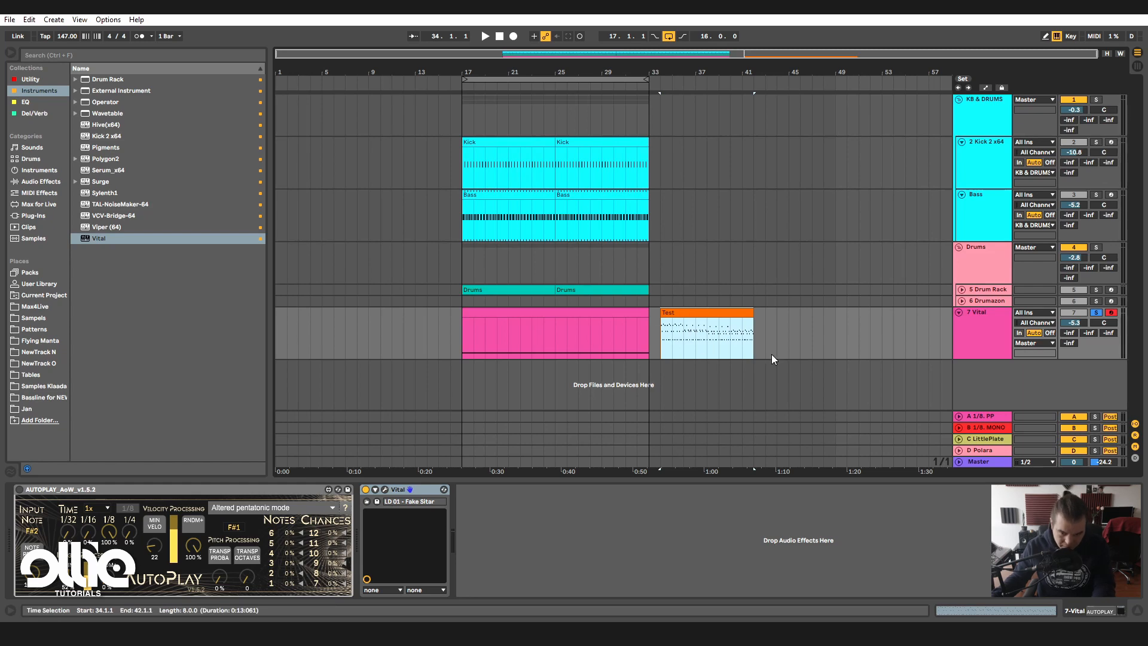
{"action": "double_click", "coordinate": [698, 311]}
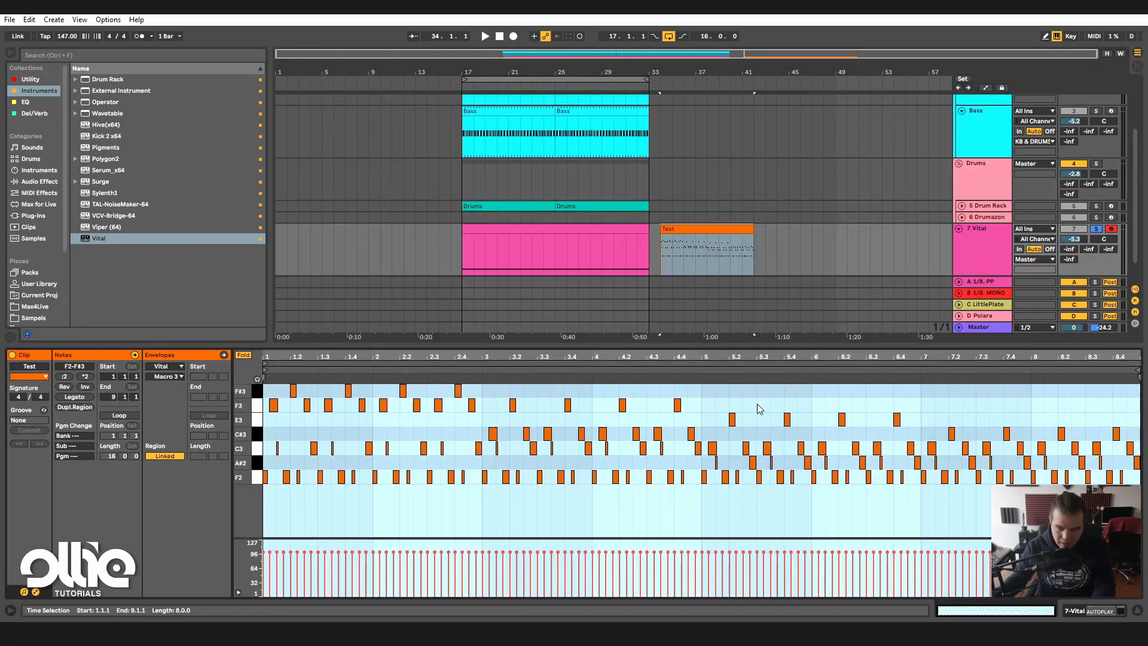
{"action": "left_click", "coordinate": [701, 231]}
{"action": "key", "text": "shift+Tab"}
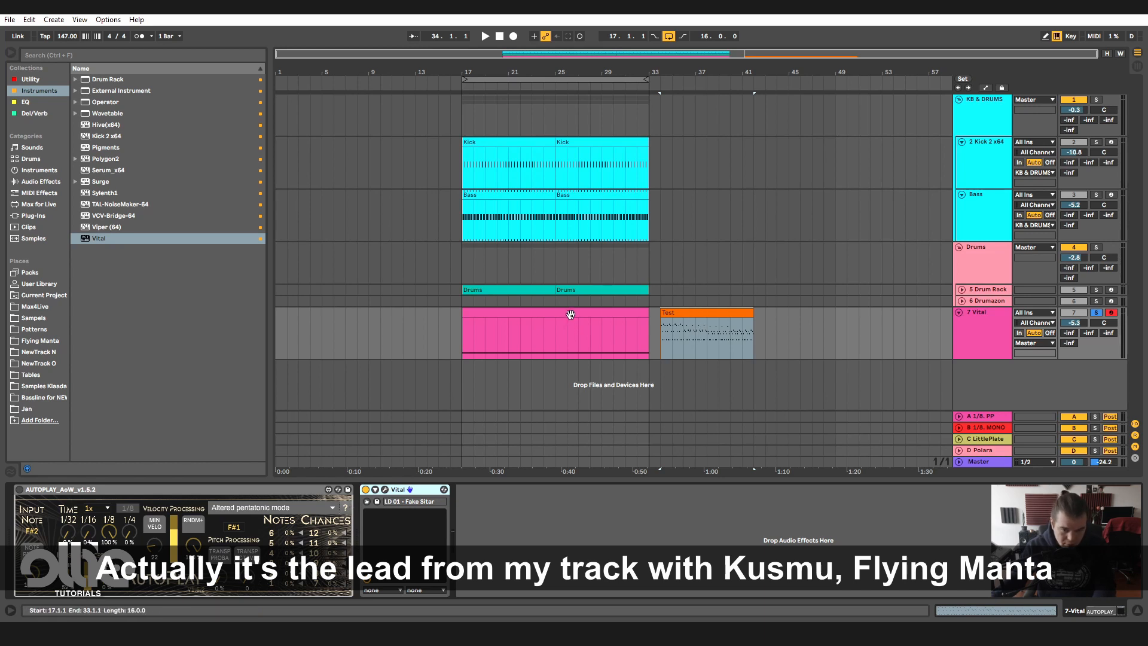
- Place the Test clip at bar 17 on the 7 Vital track and audition LD 01 - Fake Sitar with it
{"action": "left_click_drag", "start_coordinate": [696, 311], "coordinate": [503, 309]}
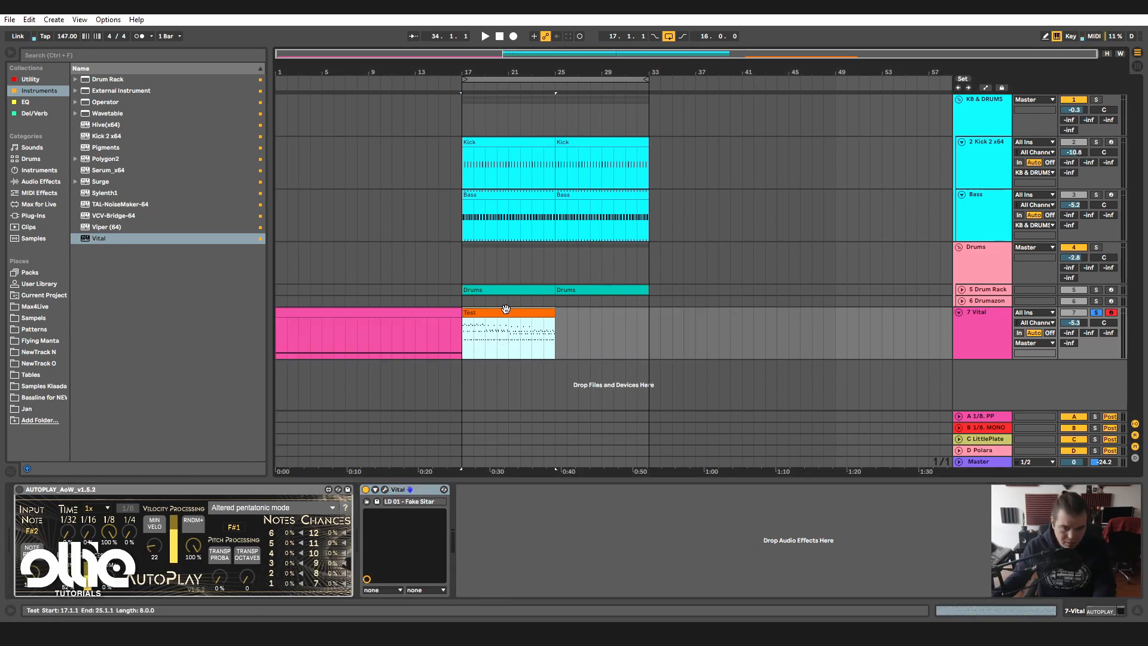
{"action": "left_click", "coordinate": [384, 490]}
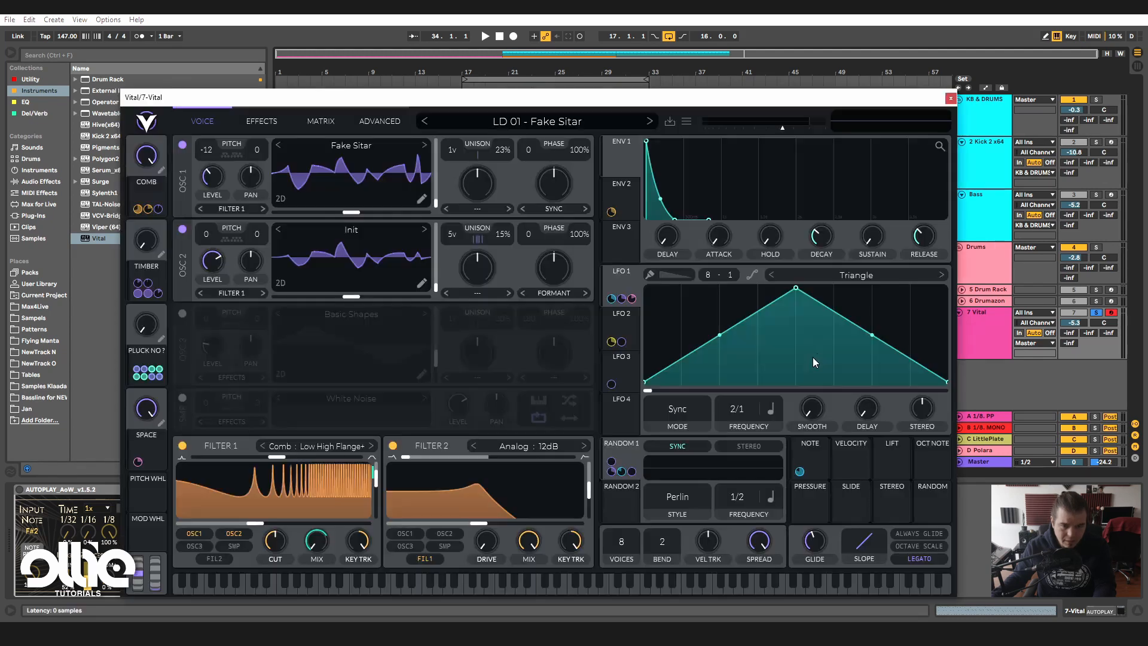
{"action": "key", "text": "space"}
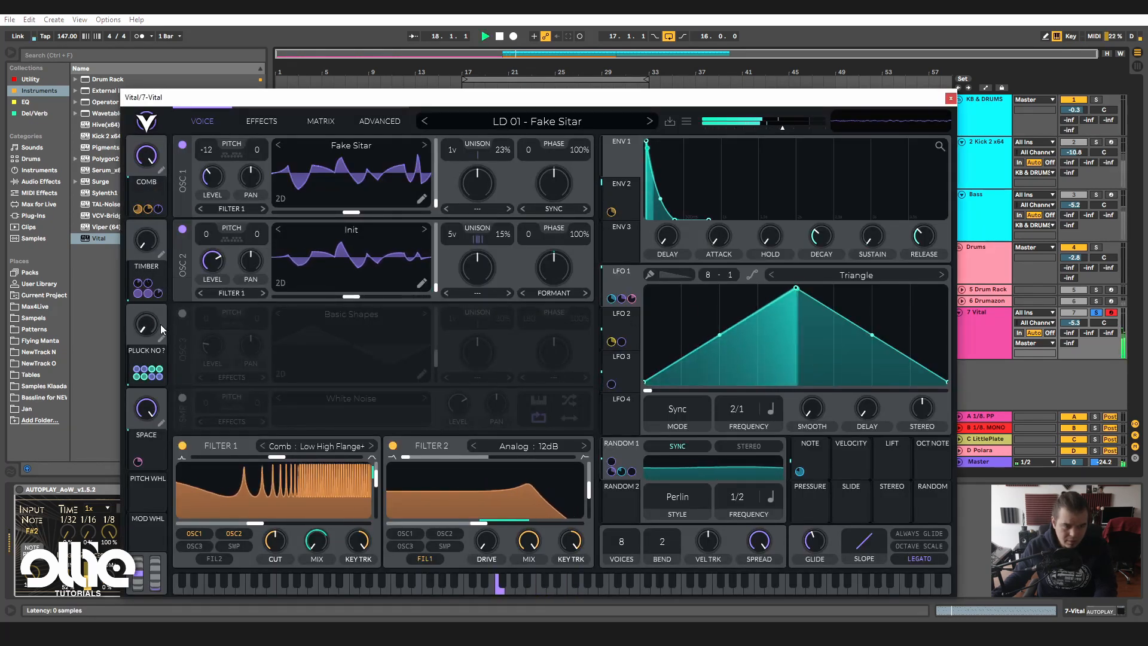
{"action": "key", "text": "space"}
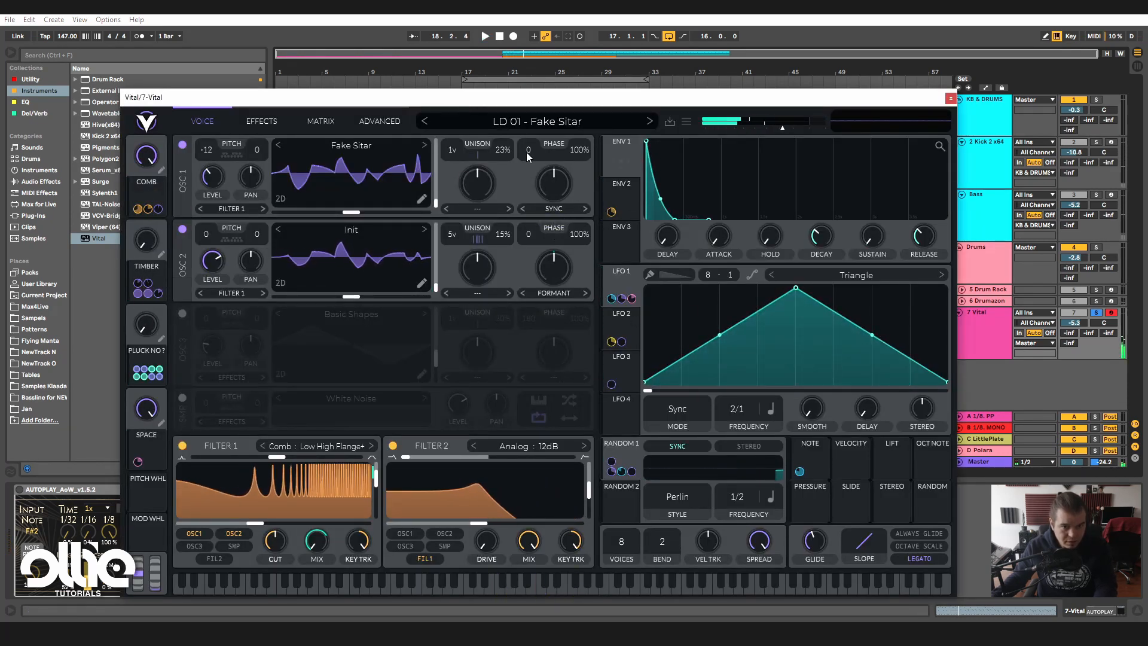
{"action": "key", "text": "space"}
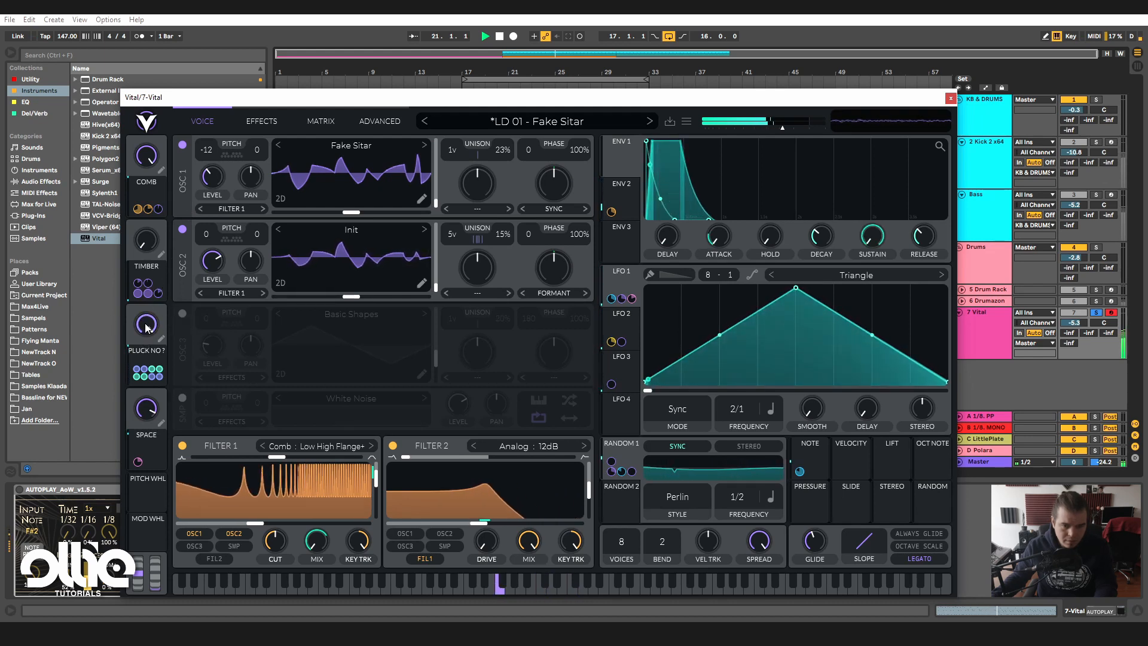
- Vary the Pluck No? macro of LD 01, unsolo the 7 Vital track and raise its volume to -3.0
{"action": "left_click_drag", "start_coordinate": [143, 321], "coordinate": [144, 419]}
{"action": "left_click", "coordinate": [1096, 313]}
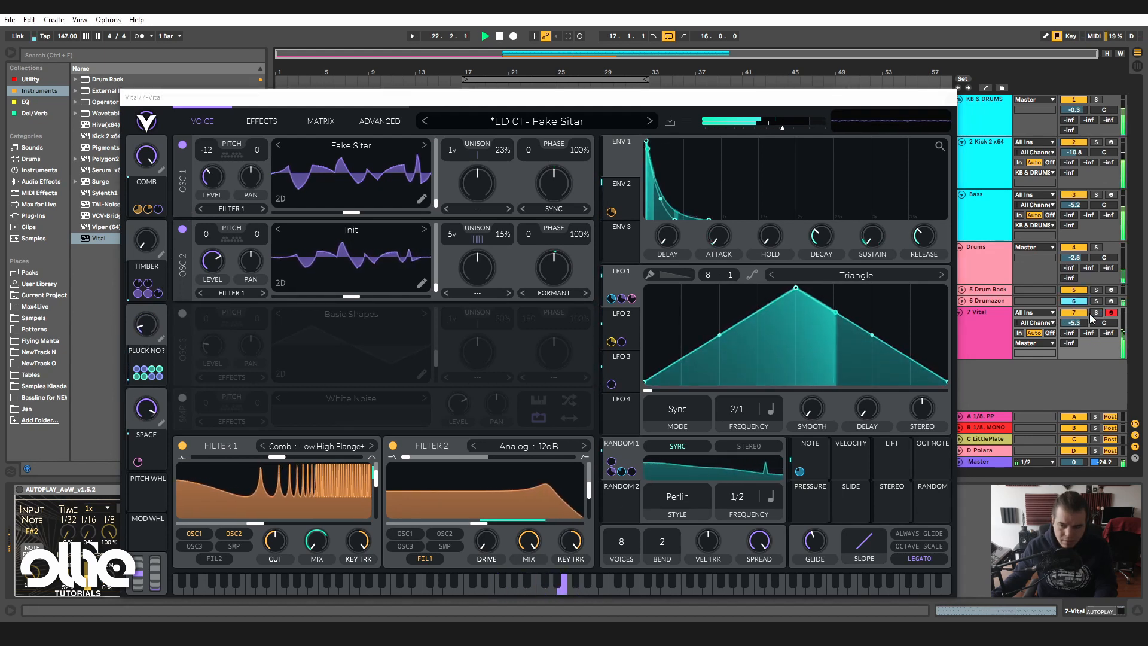
{"action": "left_click_drag", "start_coordinate": [1074, 323], "coordinate": [1074, 309]}
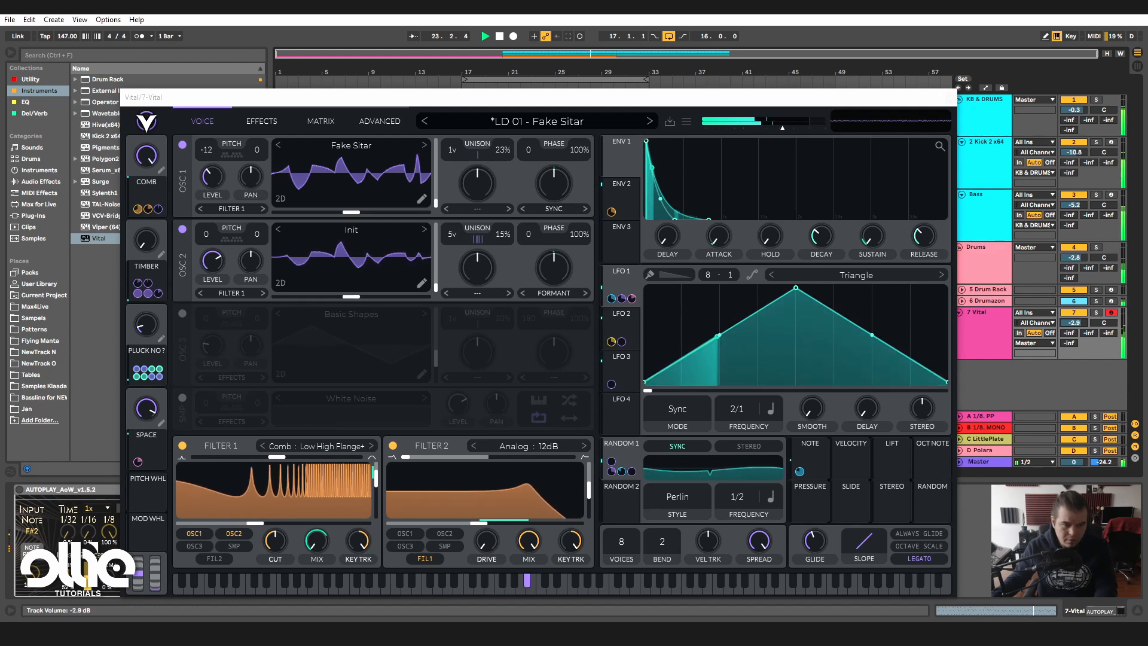
- Vary the Timber macro of LD 01 between maximum and minimum with Comb at 1.000, and solo the 7 Vital track again
{"action": "left_click_drag", "start_coordinate": [146, 240], "coordinate": [173, 106]}
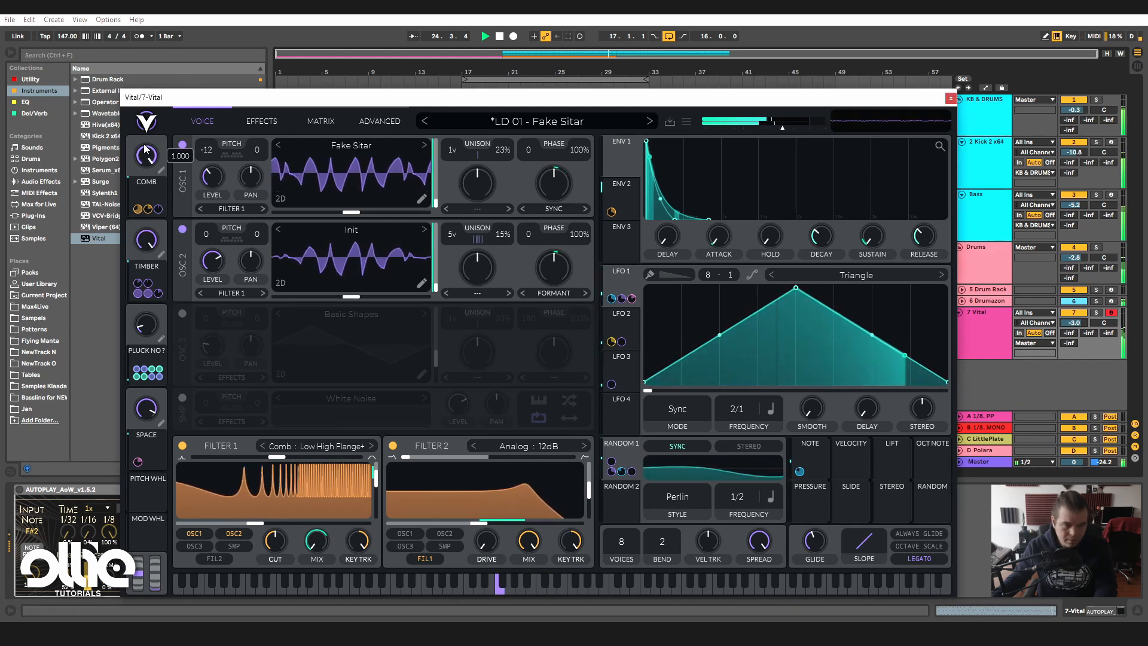
{"action": "left_click_drag", "start_coordinate": [145, 156], "coordinate": [195, 58]}
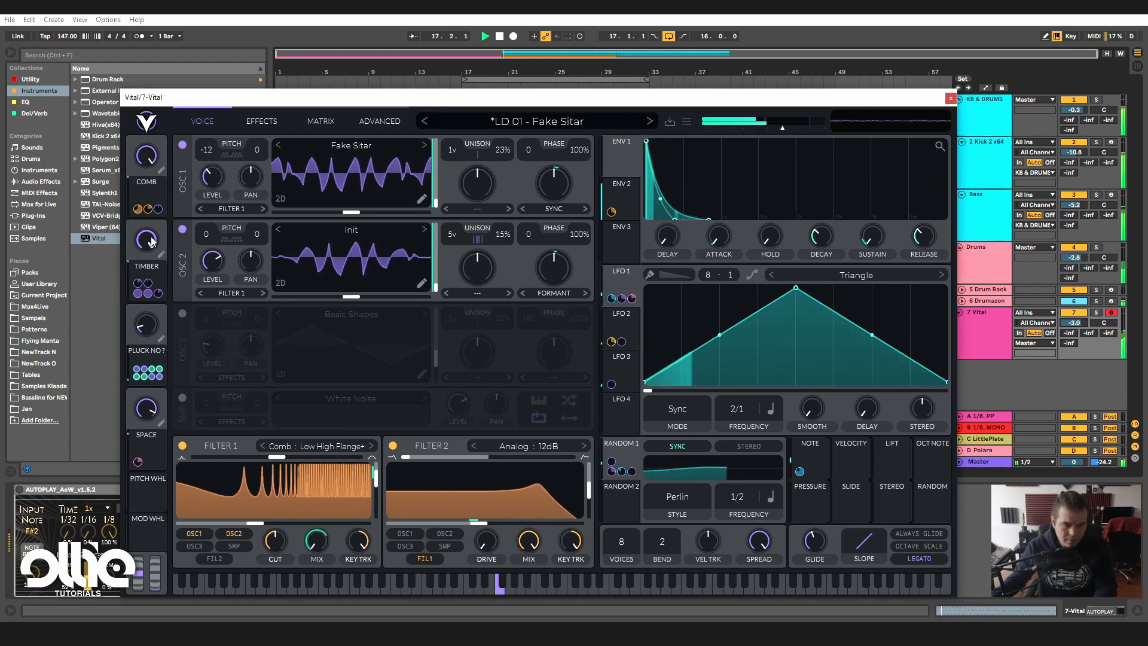
{"action": "left_click_drag", "start_coordinate": [150, 241], "coordinate": [150, 317]}
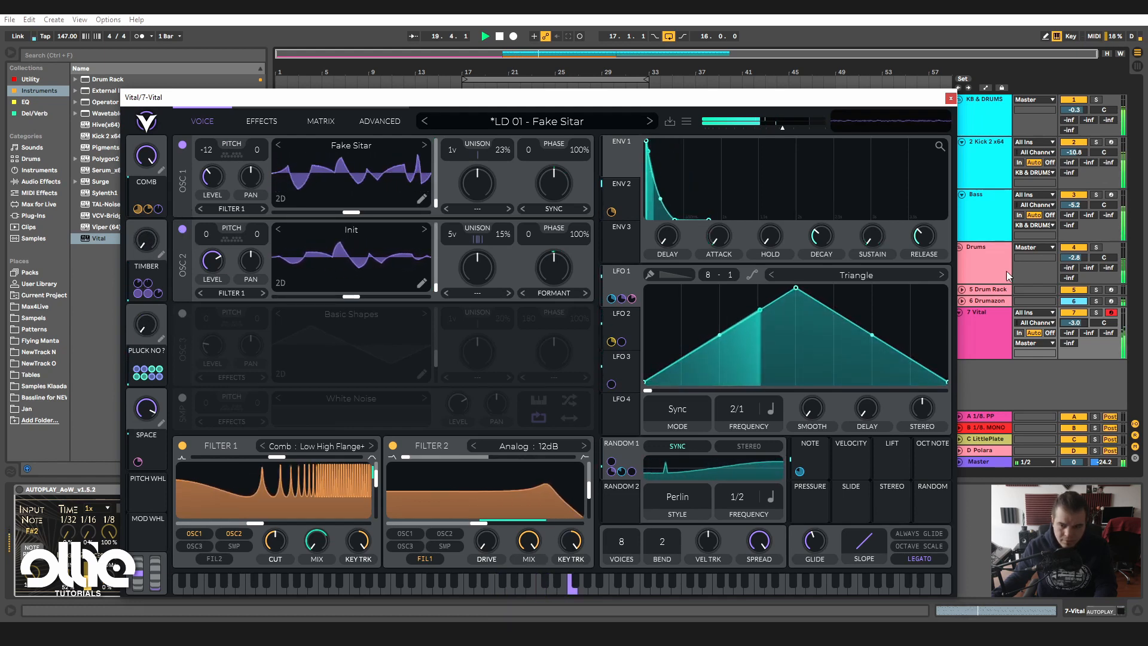
{"action": "left_click", "coordinate": [1096, 312]}
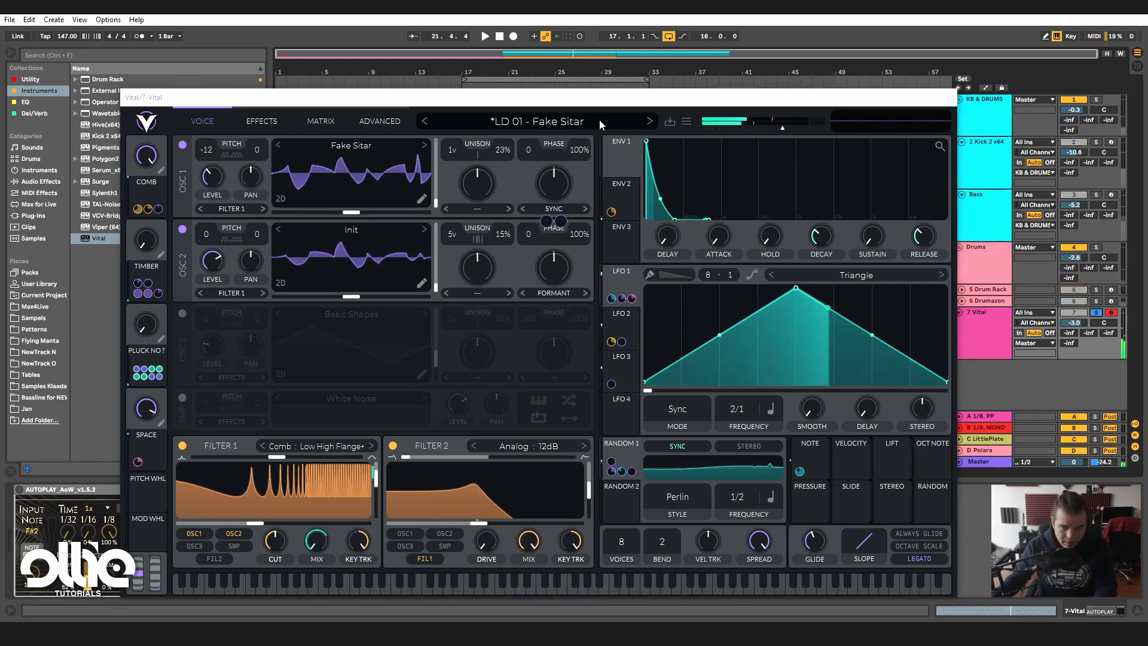
- Load the preset LD 02 - Syrian tale from the Ollie - Vital preset pack Vol1 folder
{"action": "left_click", "coordinate": [598, 121]}
{"action": "scroll", "coordinate": [569, 353], "scroll_direction": "down", "scroll_amount": 2}
{"action": "scroll", "coordinate": [270, 496], "scroll_direction": "down", "scroll_amount": 2}
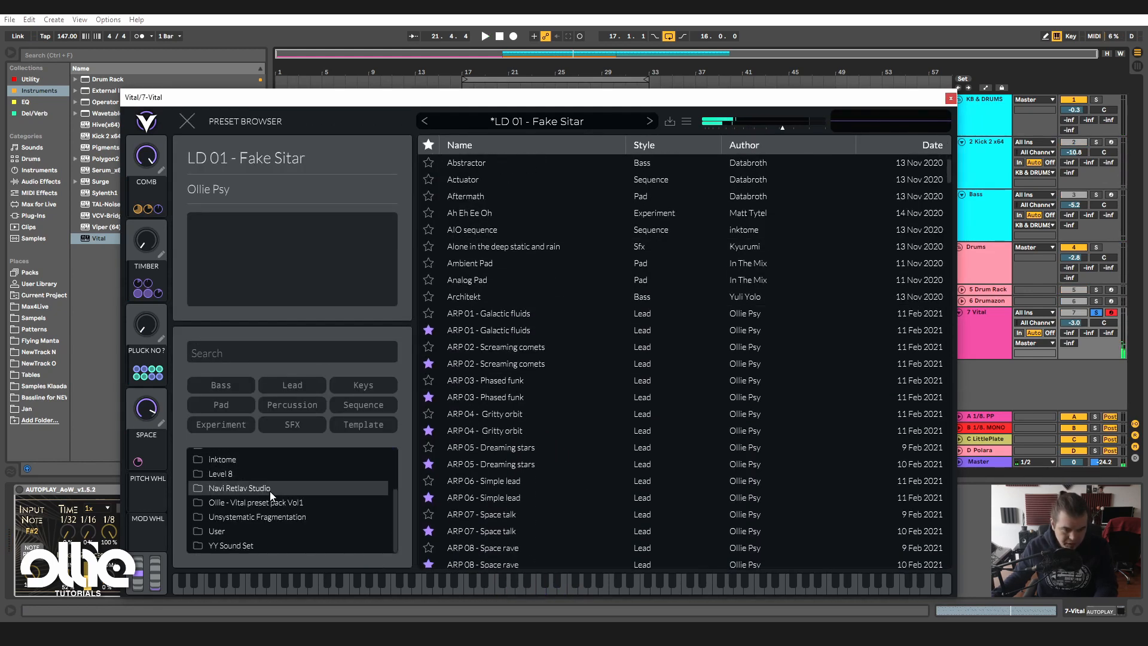
{"action": "left_click", "coordinate": [263, 503]}
{"action": "scroll", "coordinate": [549, 364], "scroll_direction": "down", "scroll_amount": 9}
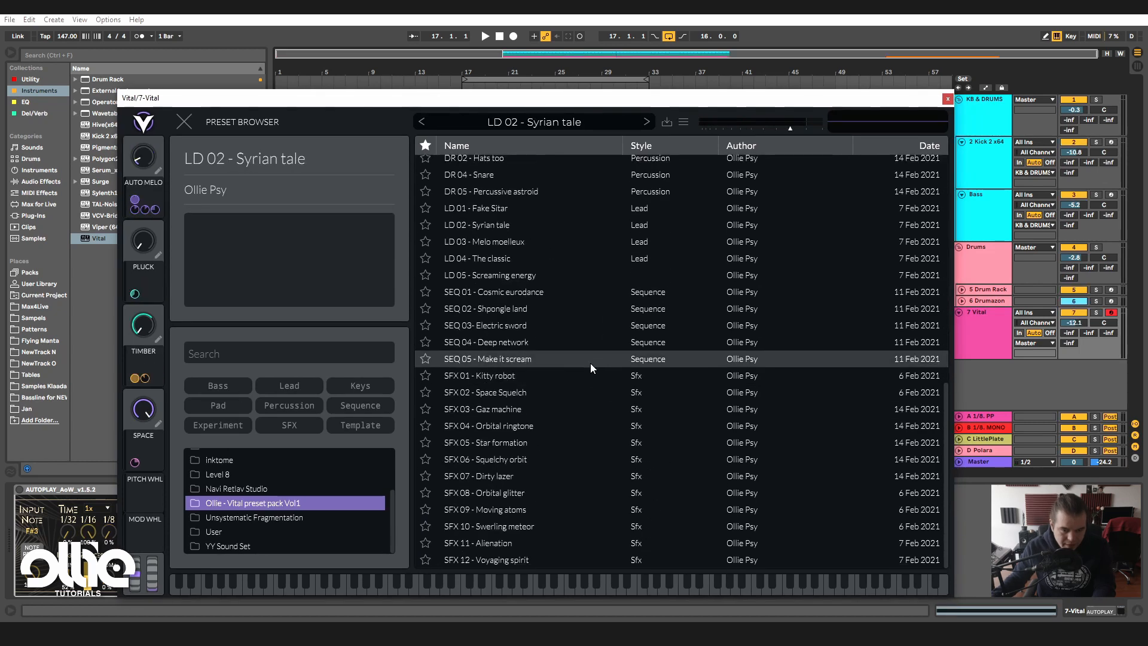
{"action": "scroll", "coordinate": [493, 239], "scroll_direction": "up", "scroll_amount": 2}
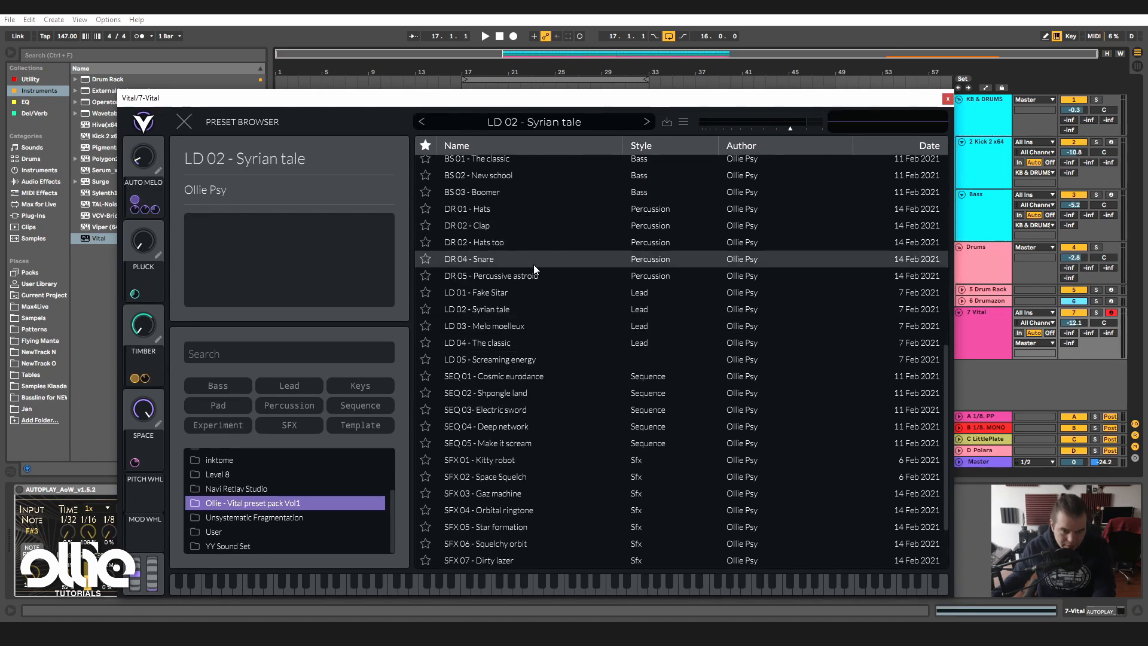
{"action": "left_click", "coordinate": [519, 309]}
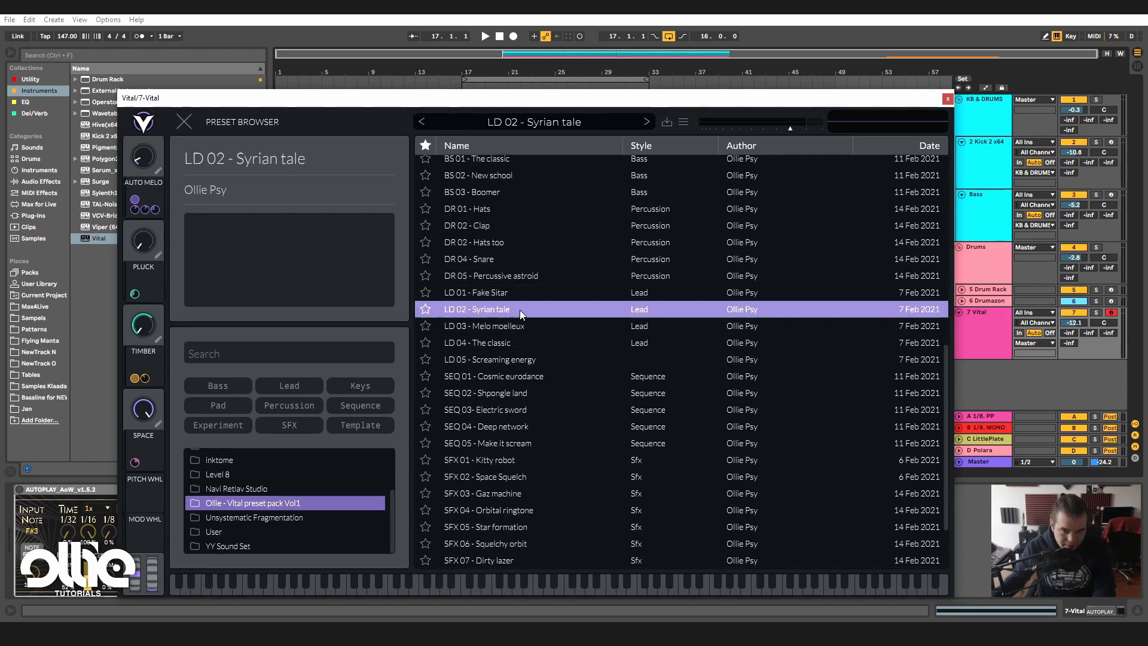
{"action": "left_click", "coordinate": [184, 124]}
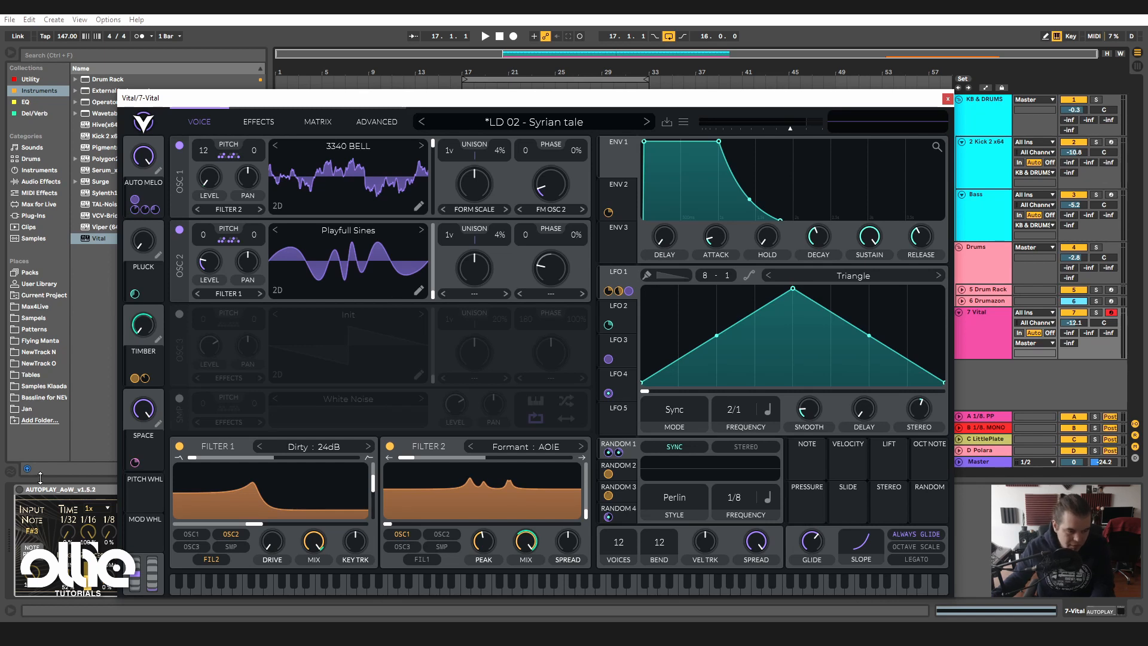
- Turn AUTOPLAY on, solo the 7 Vital track and audition LD 02 - Syrian tale
{"action": "left_click", "coordinate": [18, 494]}
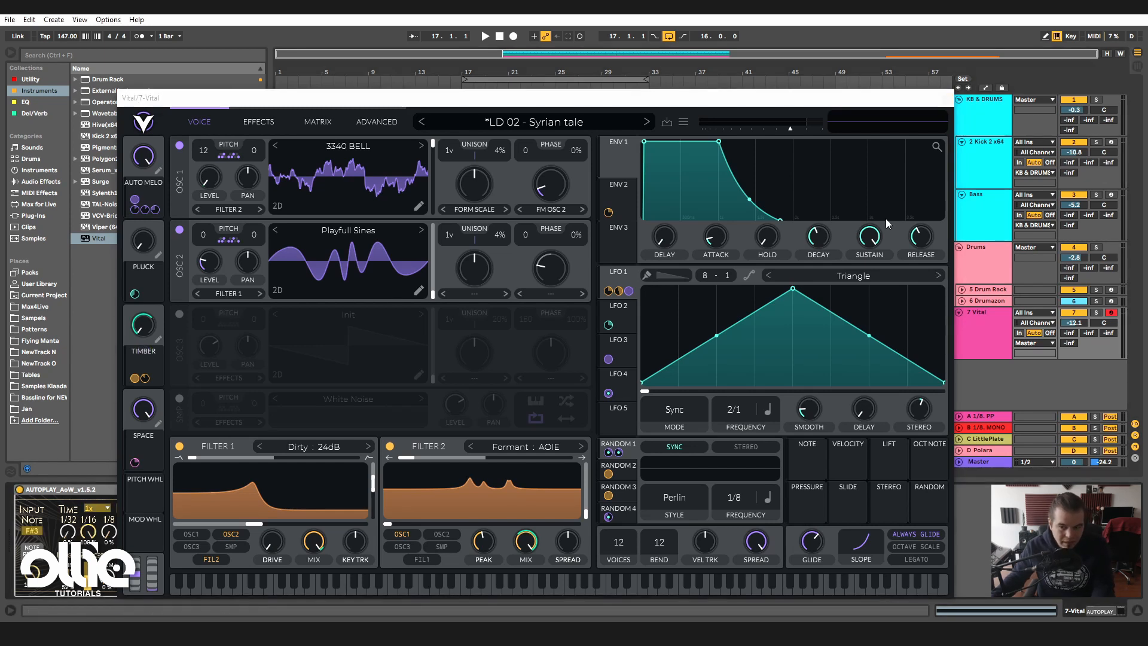
{"action": "left_click", "coordinate": [1096, 312]}
{"action": "key", "text": "space"}
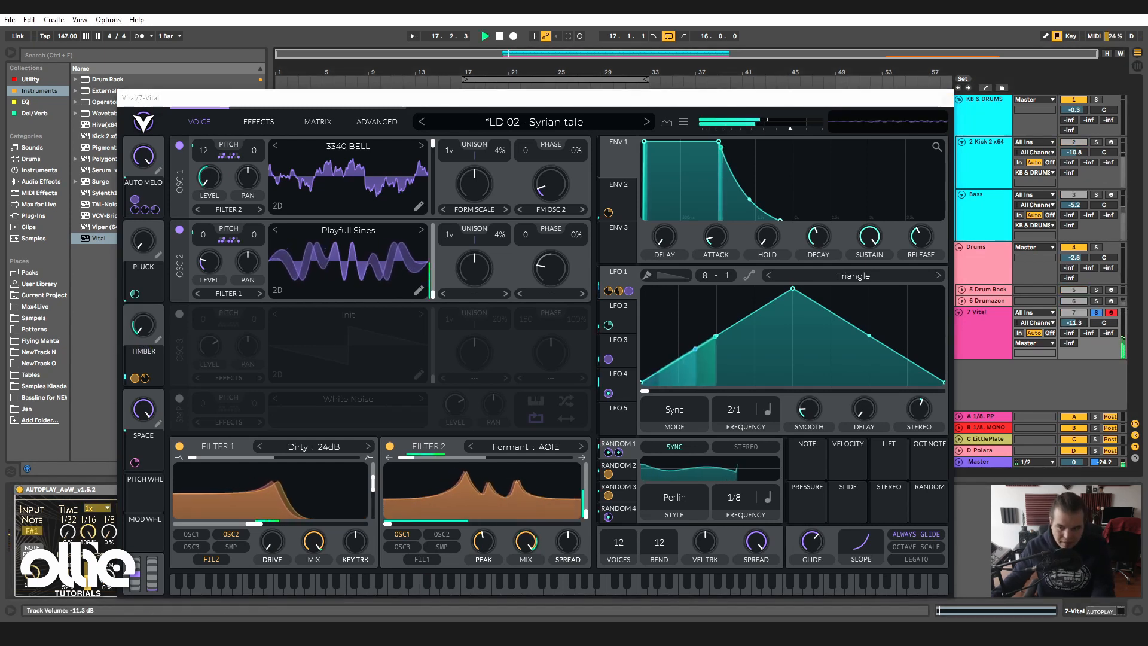
{"action": "key", "text": "space"}
- Raise the Pluck macro of LD 02 to maximum and play it in the full mix with the track volume at -12.1
{"action": "left_click_drag", "start_coordinate": [146, 243], "coordinate": [145, 155]}
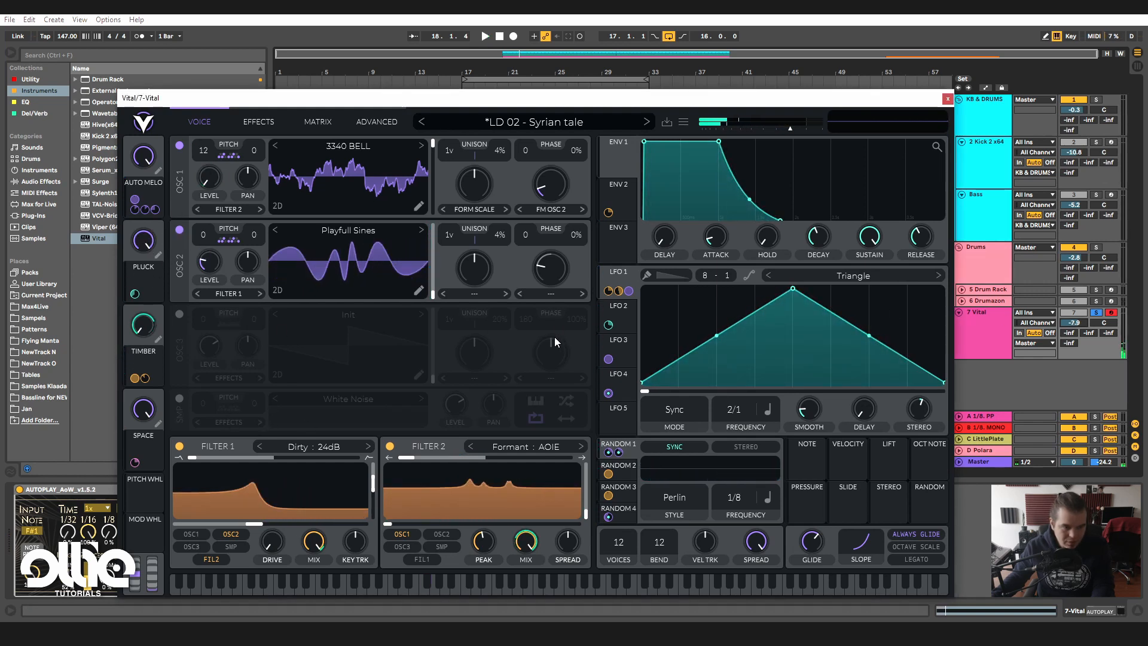
{"action": "key", "text": "space"}
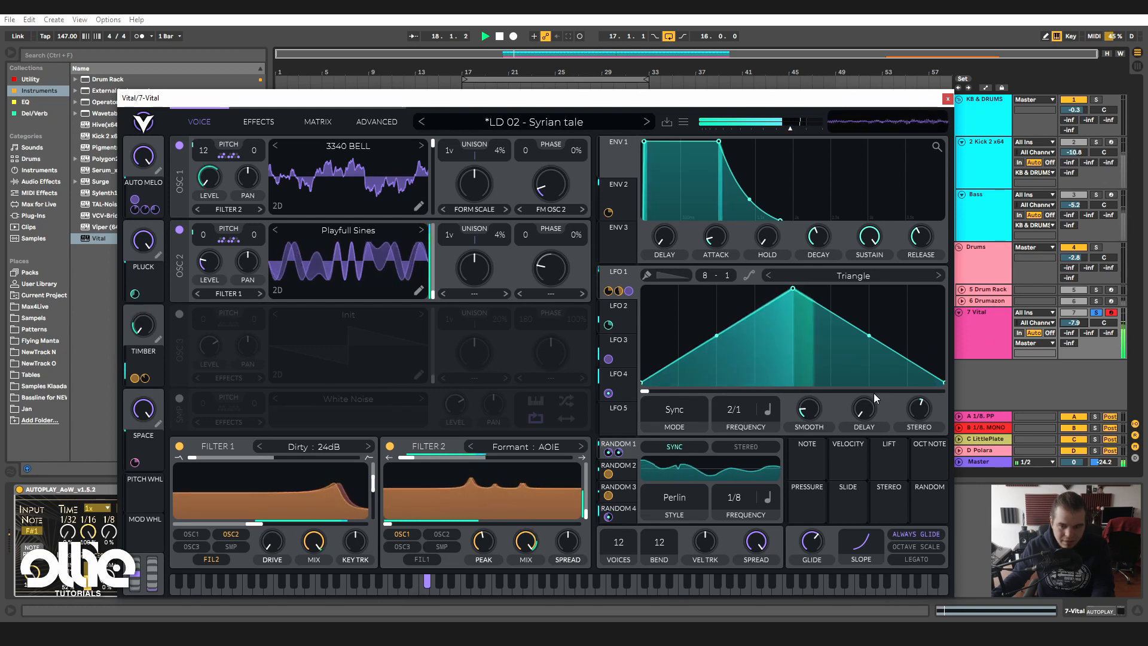
{"action": "left_click", "coordinate": [1098, 313]}
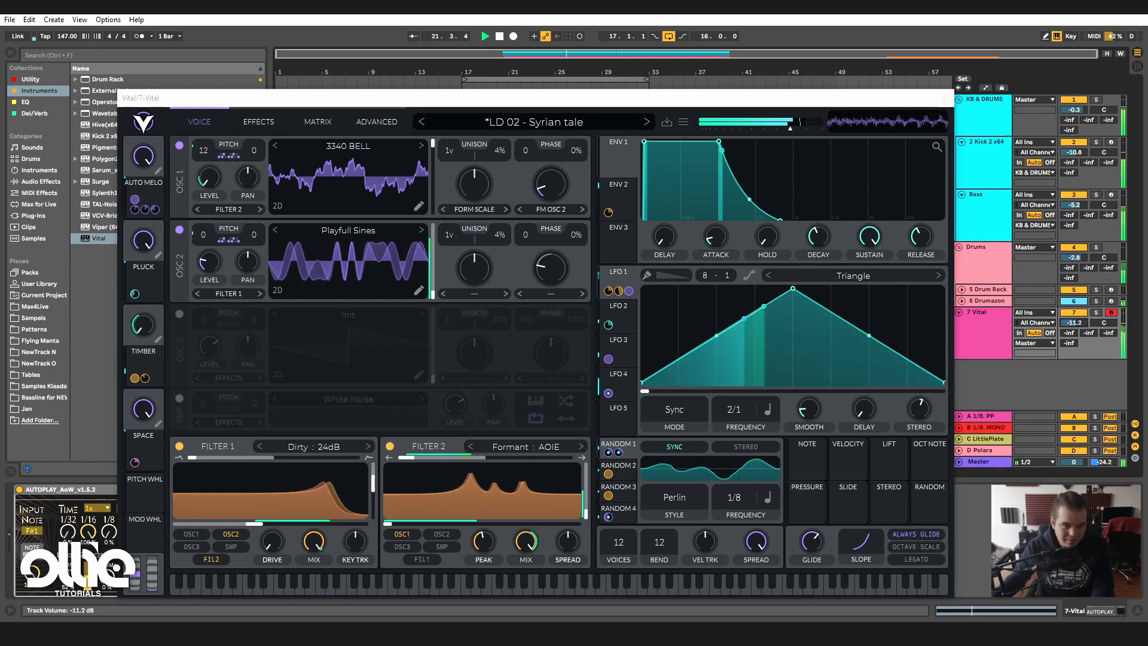
{"action": "left_click_drag", "start_coordinate": [1074, 323], "coordinate": [1073, 328]}
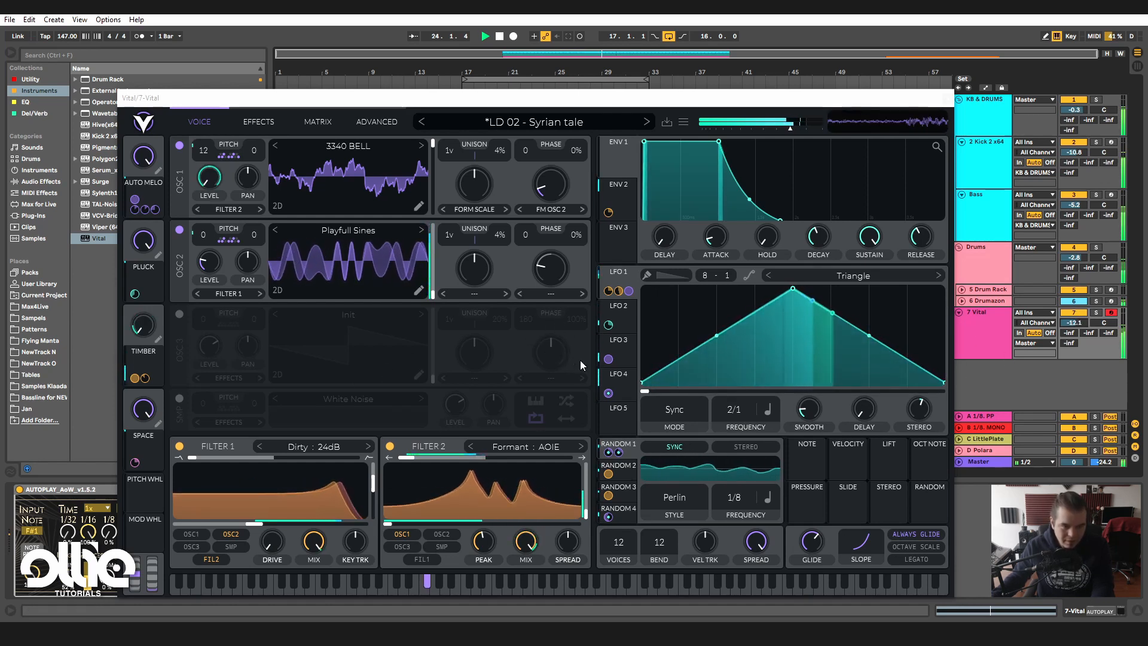
- Audition LD 02 in the mix with Auto Melo at minimum and Timber raised, ending with the track soloed and AUTOPLAY off
{"action": "key", "text": "space"}
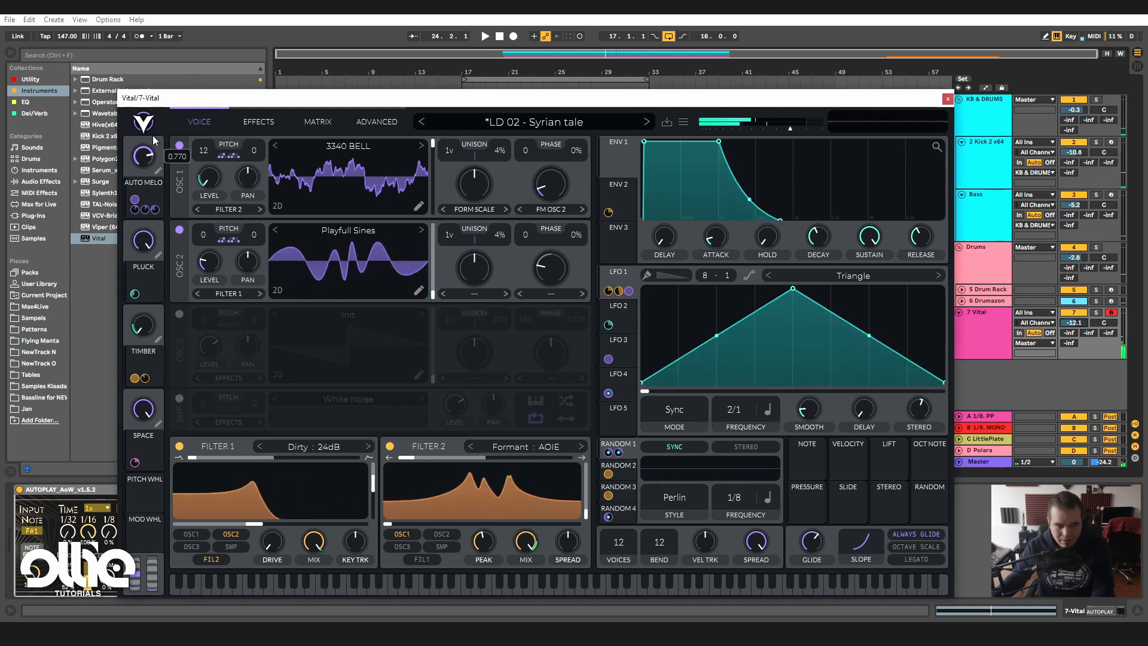
{"action": "key", "text": "space"}
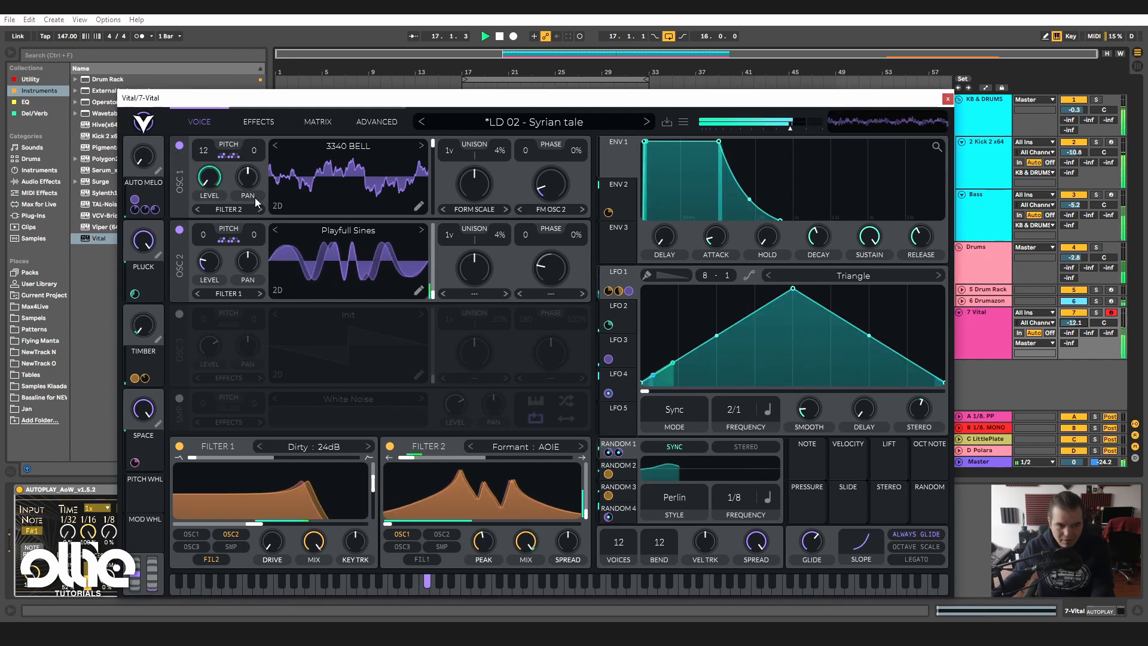
{"action": "key", "text": "space"}
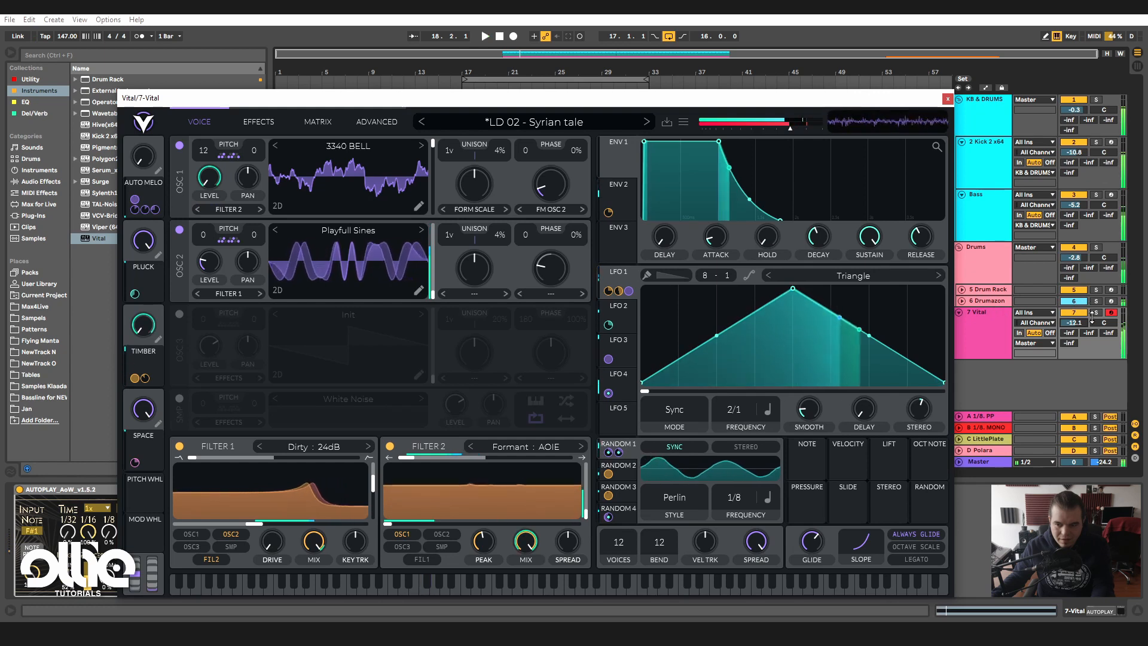
{"action": "left_click", "coordinate": [1096, 313]}
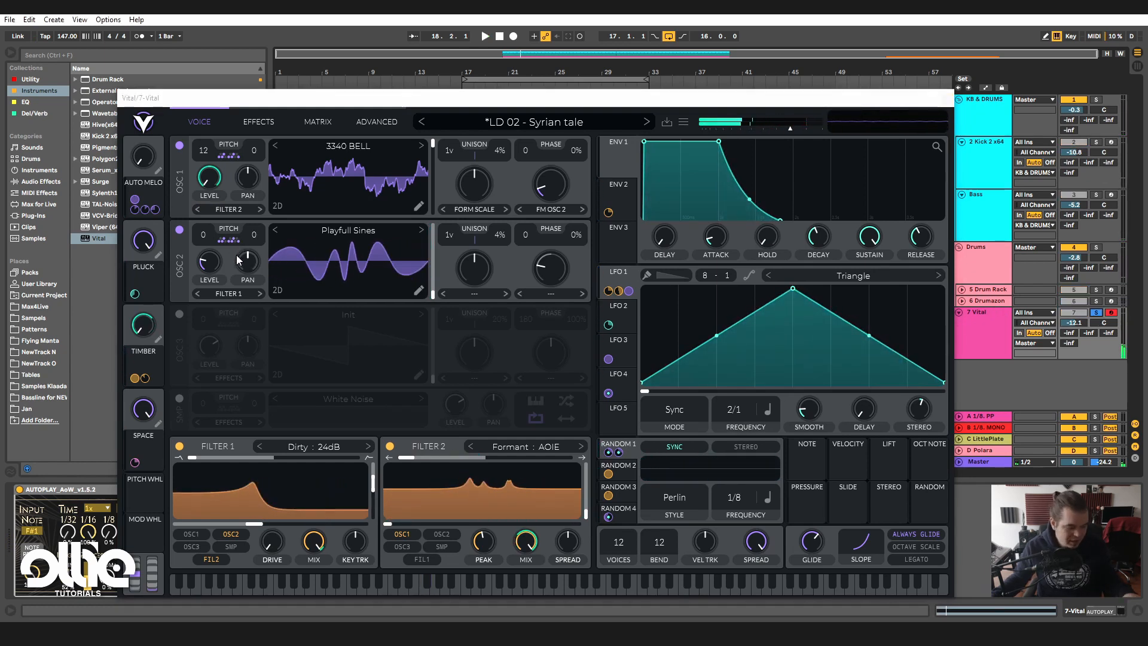
{"action": "left_click", "coordinate": [21, 489]}
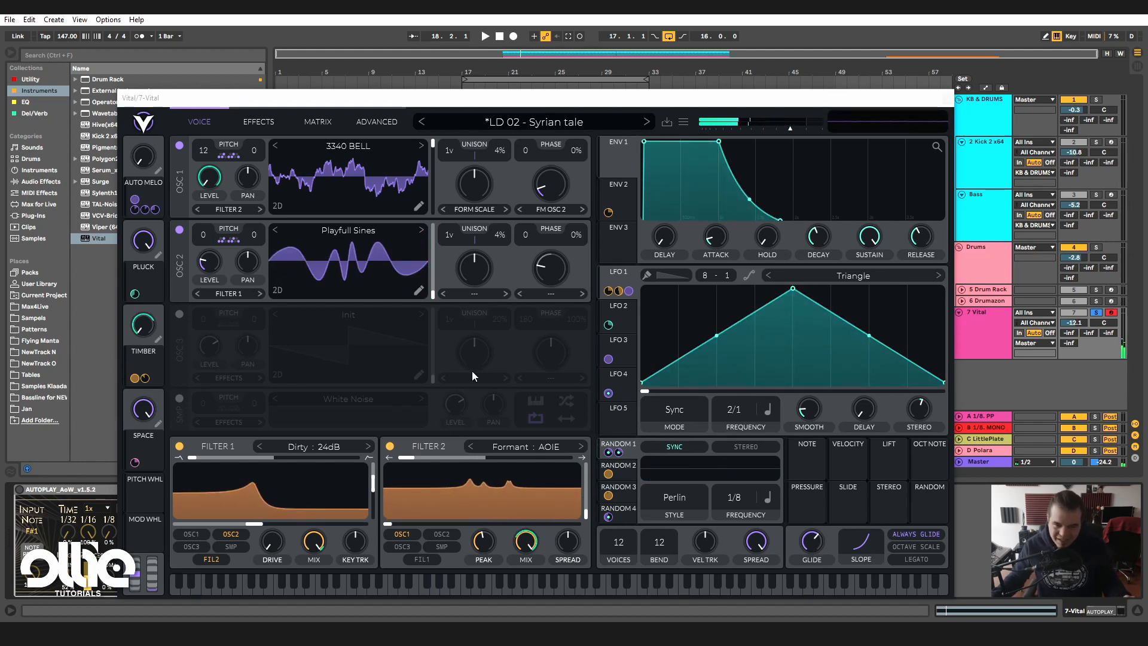
- Load the preset LD 03 - Melo moelleux and replace the long clip at bar 17 of the 7 Vital track with the Test clip
{"action": "left_click", "coordinate": [556, 121]}
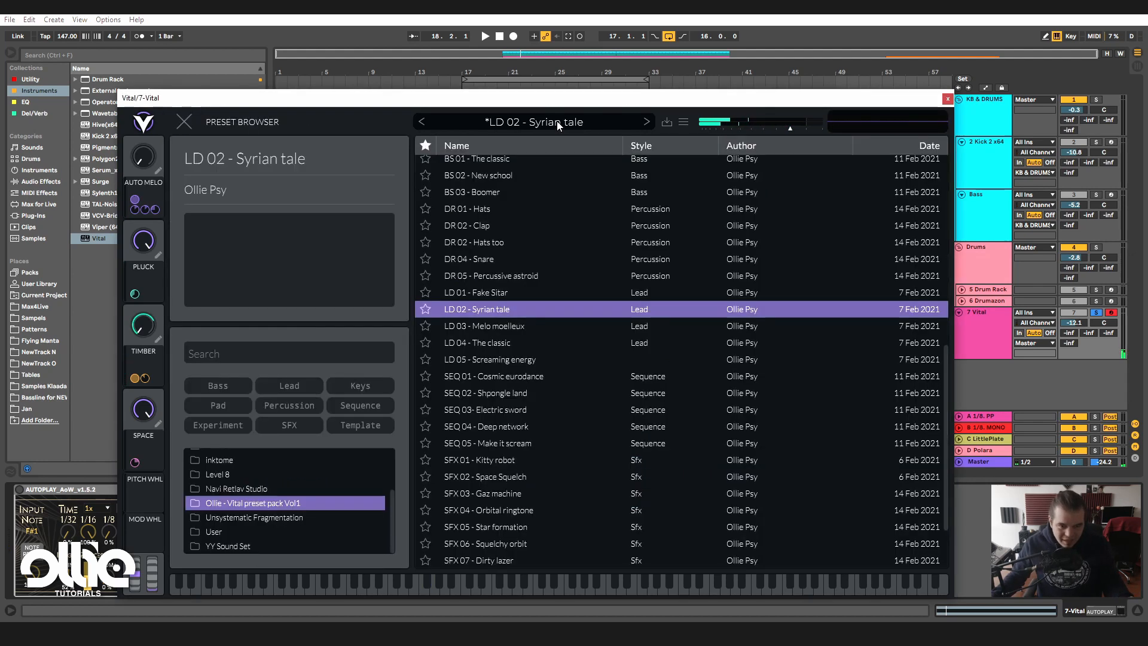
{"action": "left_click", "coordinate": [534, 326]}
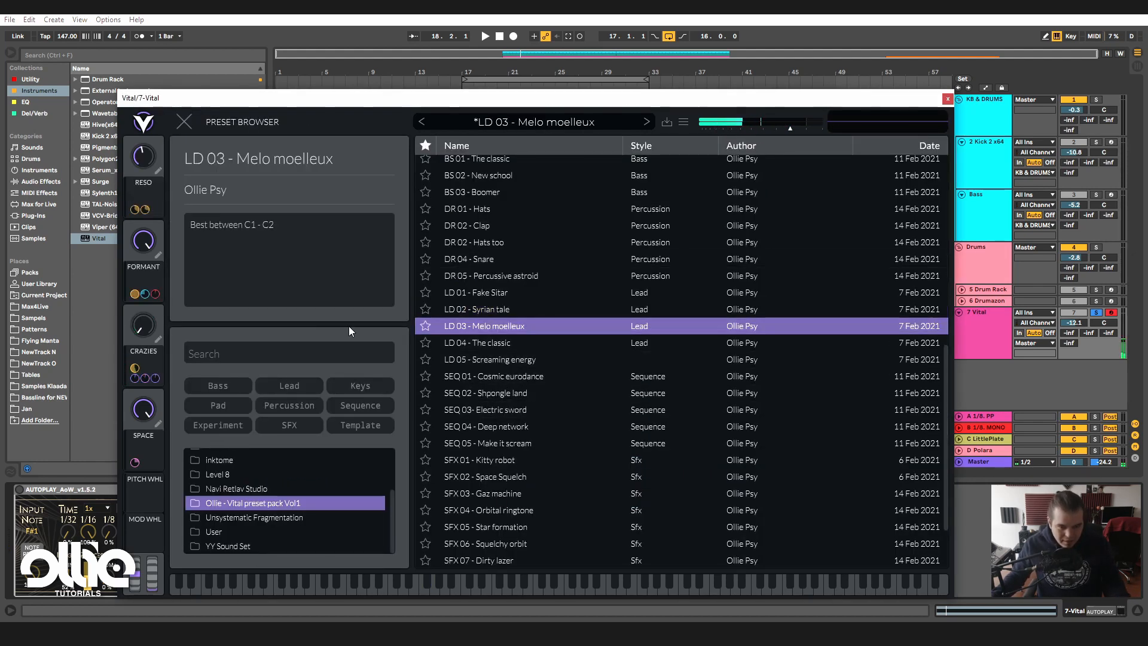
{"action": "left_click", "coordinate": [948, 99]}
{"action": "left_click_drag", "start_coordinate": [537, 312], "coordinate": [350, 311]}
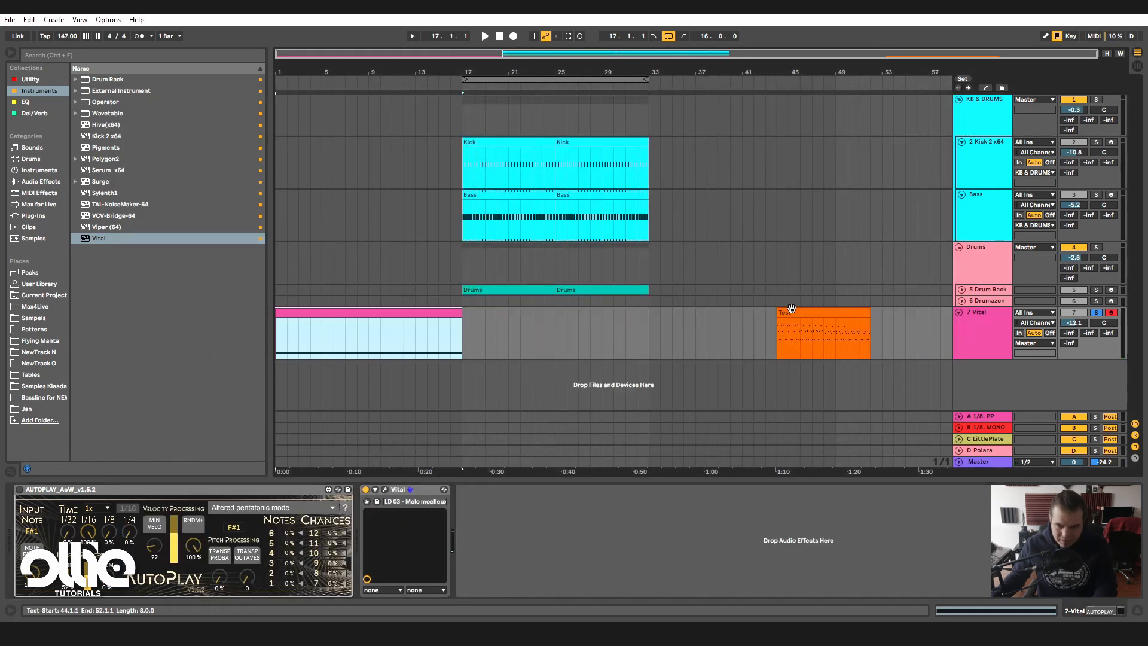
{"action": "left_click_drag", "start_coordinate": [805, 326], "coordinate": [490, 326]}
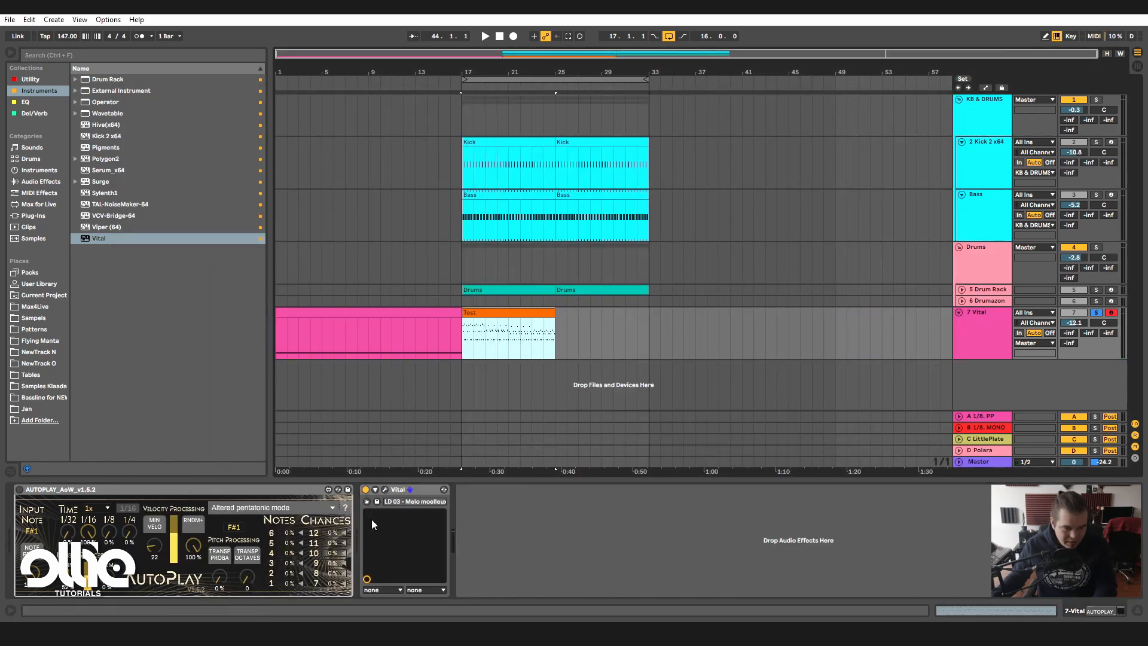
- Audition LD 03 at a track volume of -6.0, raising its Reso and Crazies macros to maximum, and unsolo the 7 Vital track
{"action": "left_click", "coordinate": [385, 490]}
{"action": "key", "text": "space"}
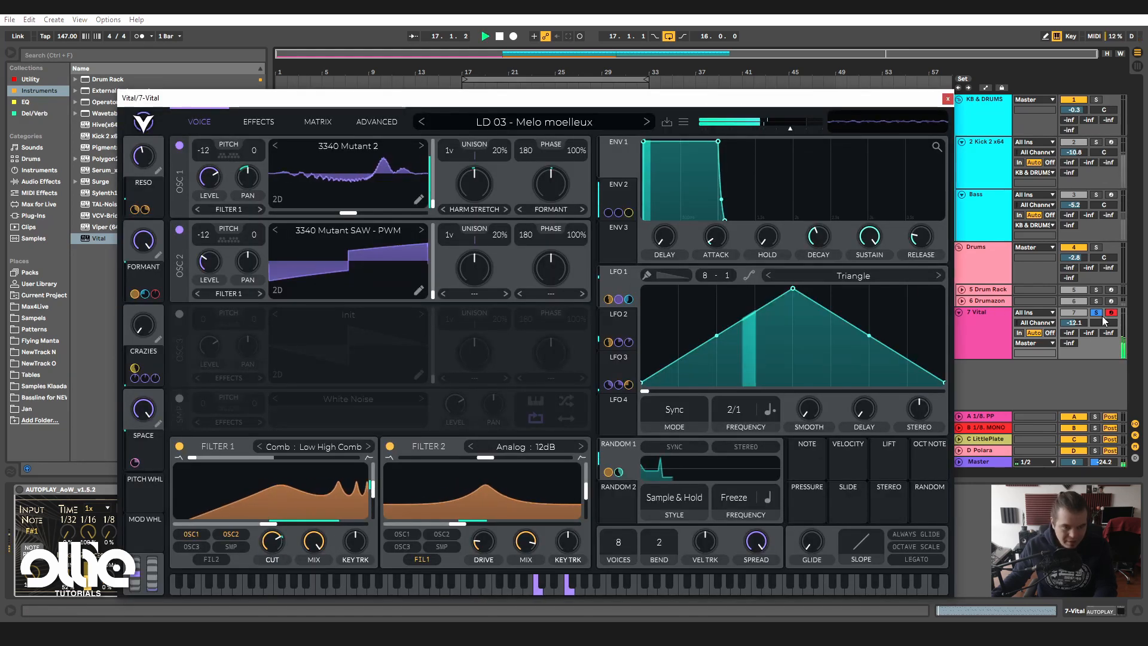
{"action": "left_click_drag", "start_coordinate": [1083, 326], "coordinate": [1083, 307]}
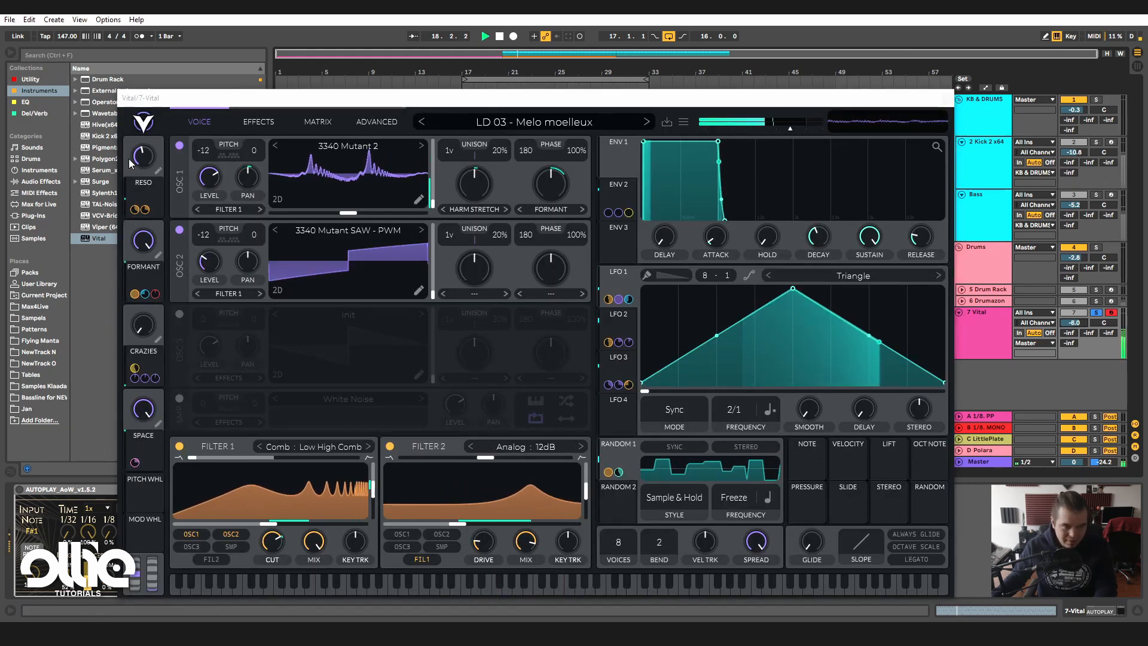
{"action": "left_click_drag", "start_coordinate": [144, 156], "coordinate": [160, 84]}
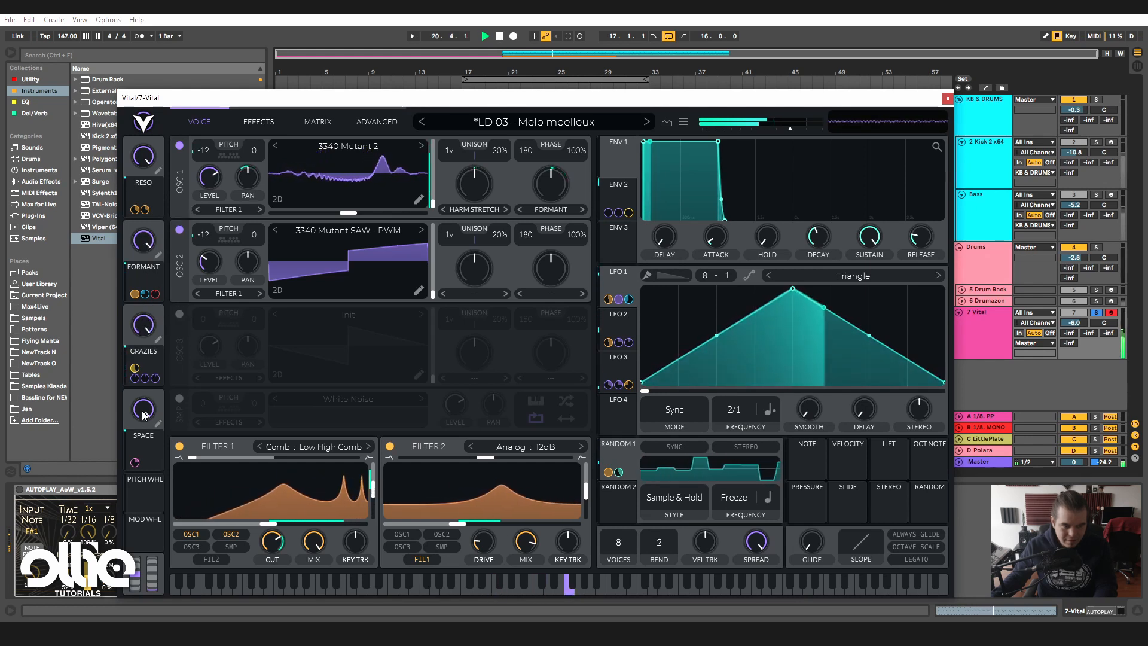
{"action": "left_click", "coordinate": [995, 326]}
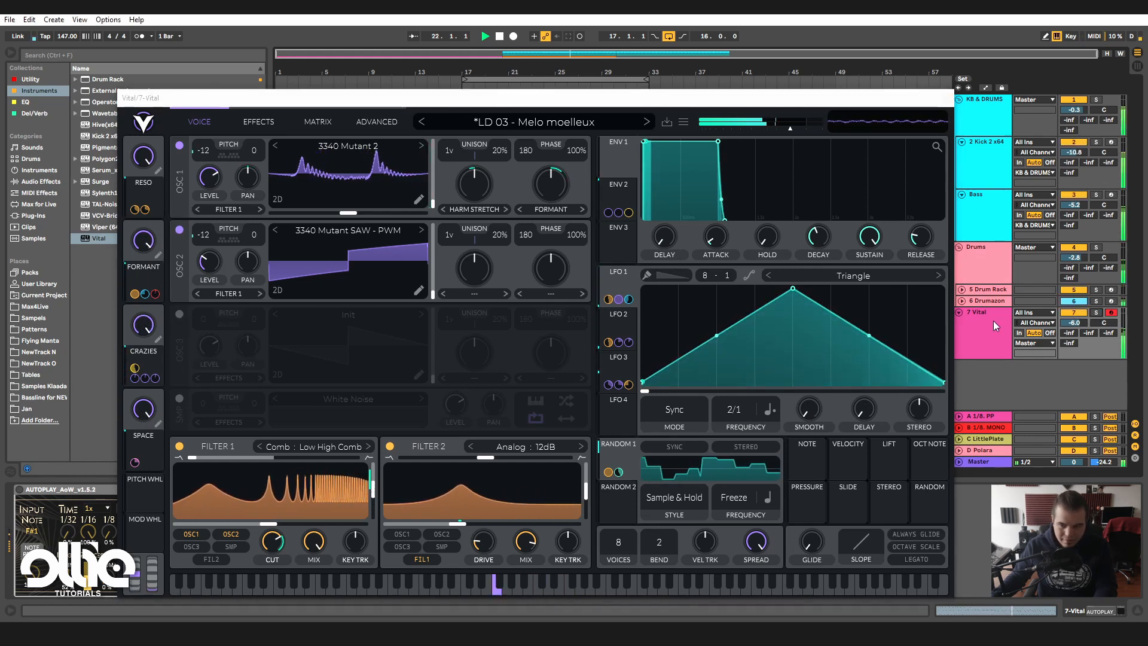
- Audition LD 03 with the Formant, Reso and Crazies macros at minimum and the track volume at -4.8, ending with 7 Vital soloed
{"action": "left_click_drag", "start_coordinate": [143, 241], "coordinate": [141, 344]}
{"action": "left_click_drag", "start_coordinate": [140, 160], "coordinate": [135, 244]}
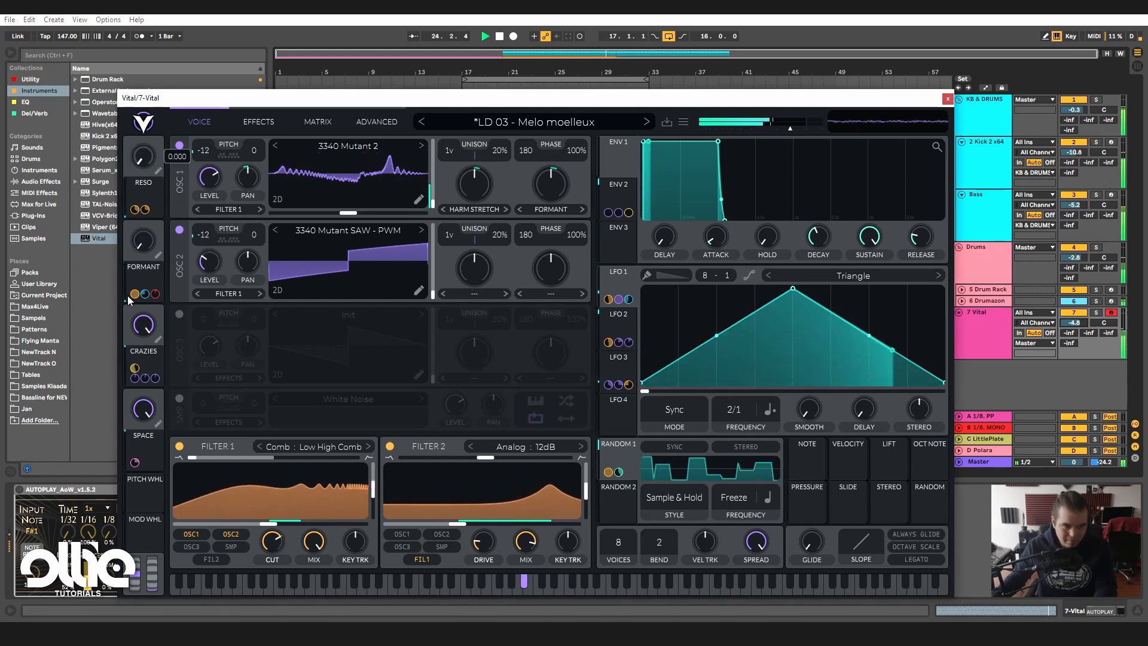
{"action": "left_click_drag", "start_coordinate": [142, 326], "coordinate": [134, 396]}
{"action": "key", "text": "space"}
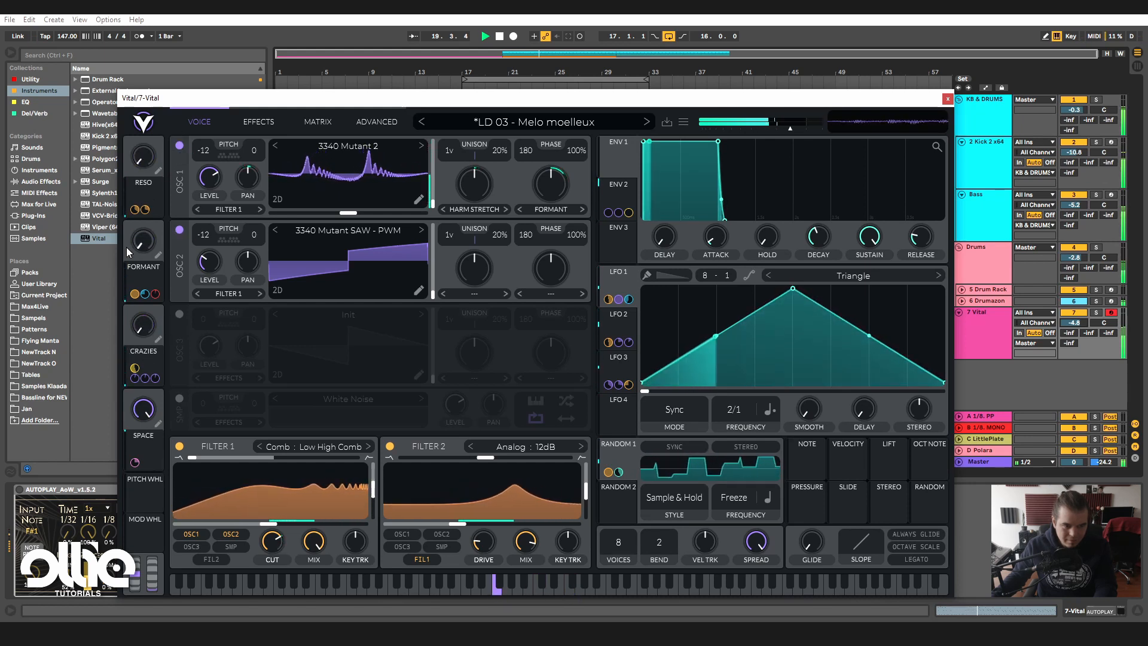
{"action": "left_click", "coordinate": [1097, 315]}
{"action": "left_click", "coordinate": [1096, 312]}
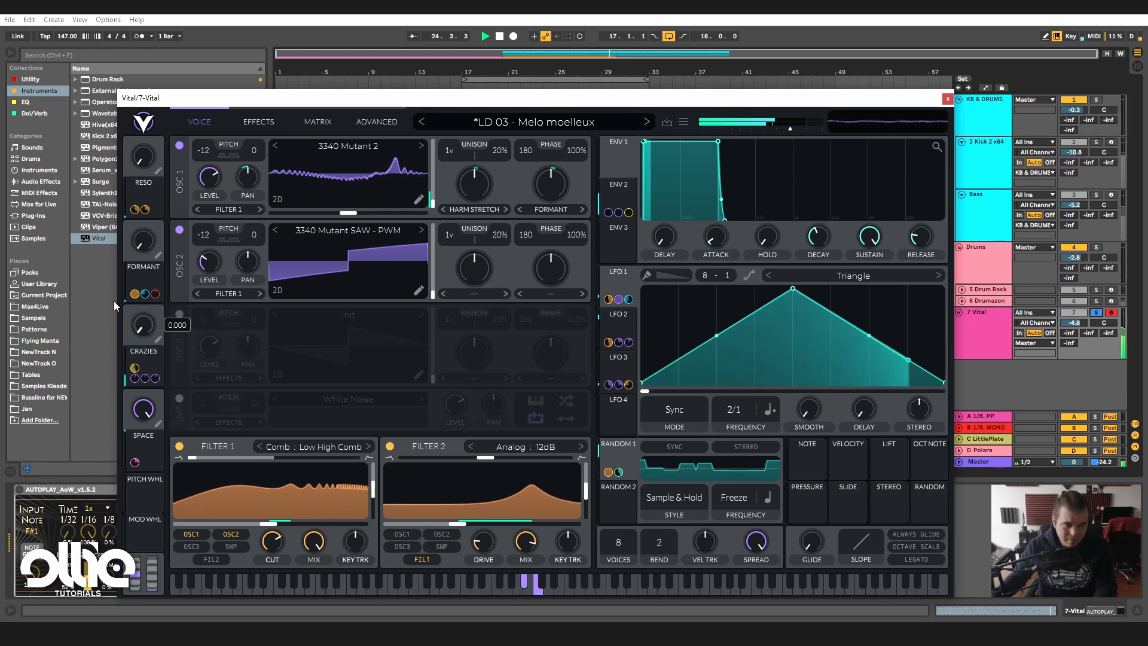
- Load the preset LD 04 - The classic from the Ollie - Vital preset pack Vol1 folder and start playback
{"action": "left_click", "coordinate": [550, 123]}
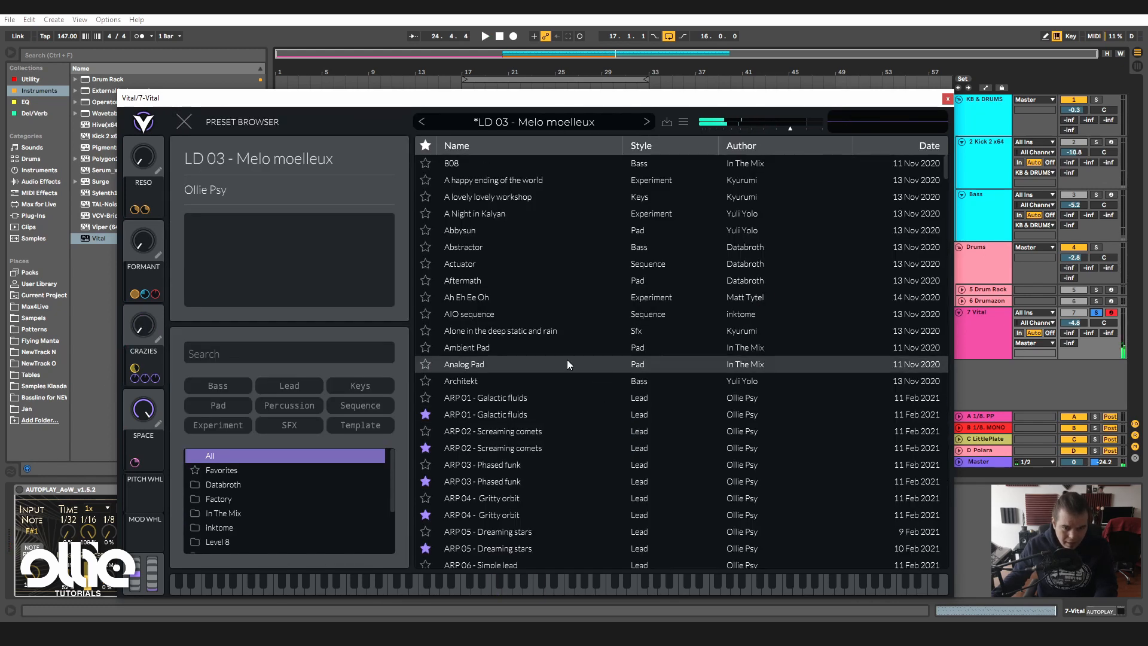
{"action": "scroll", "coordinate": [256, 497], "scroll_direction": "down", "scroll_amount": 4}
{"action": "left_click", "coordinate": [243, 507]}
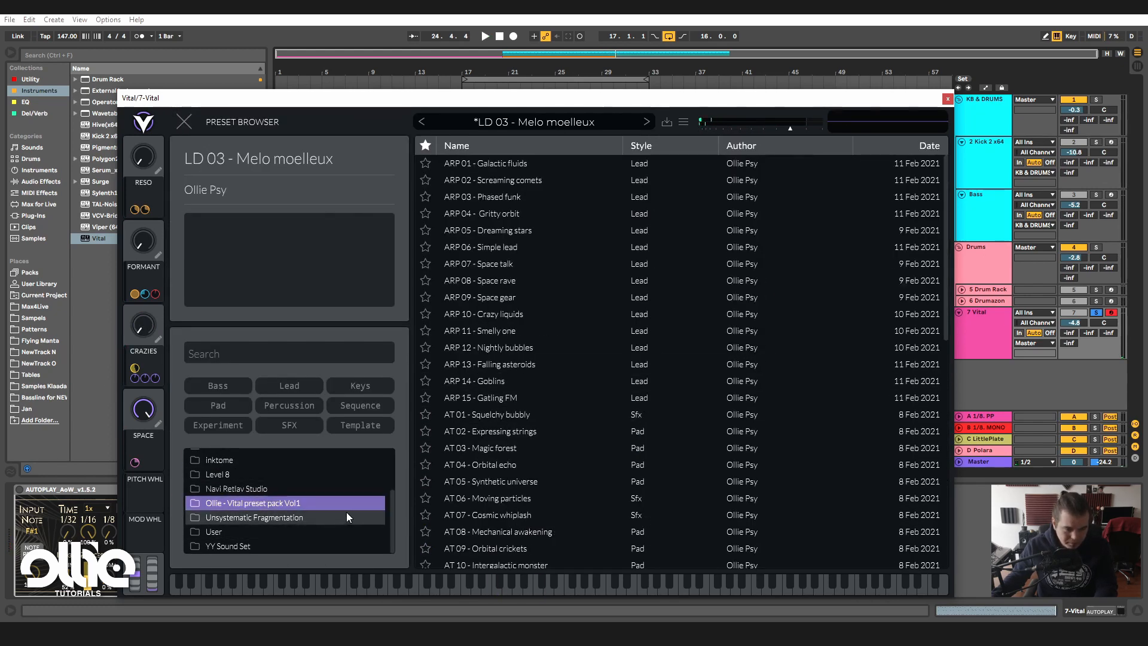
{"action": "scroll", "coordinate": [637, 385], "scroll_direction": "down", "scroll_amount": 5}
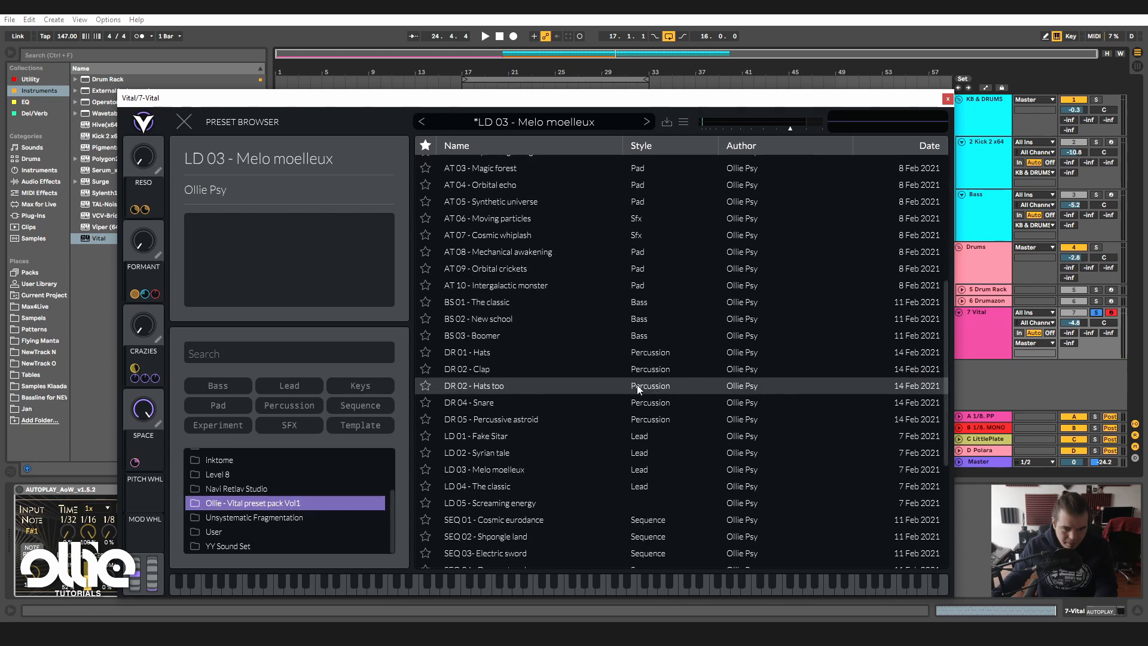
{"action": "left_click", "coordinate": [528, 484]}
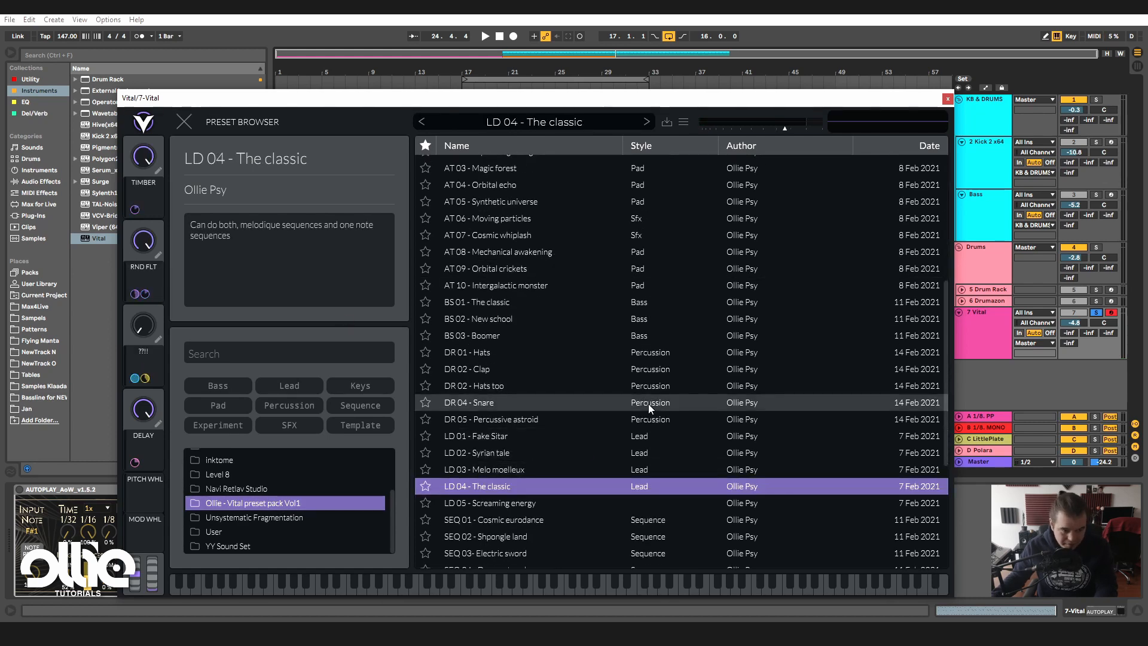
{"action": "key", "text": "space"}
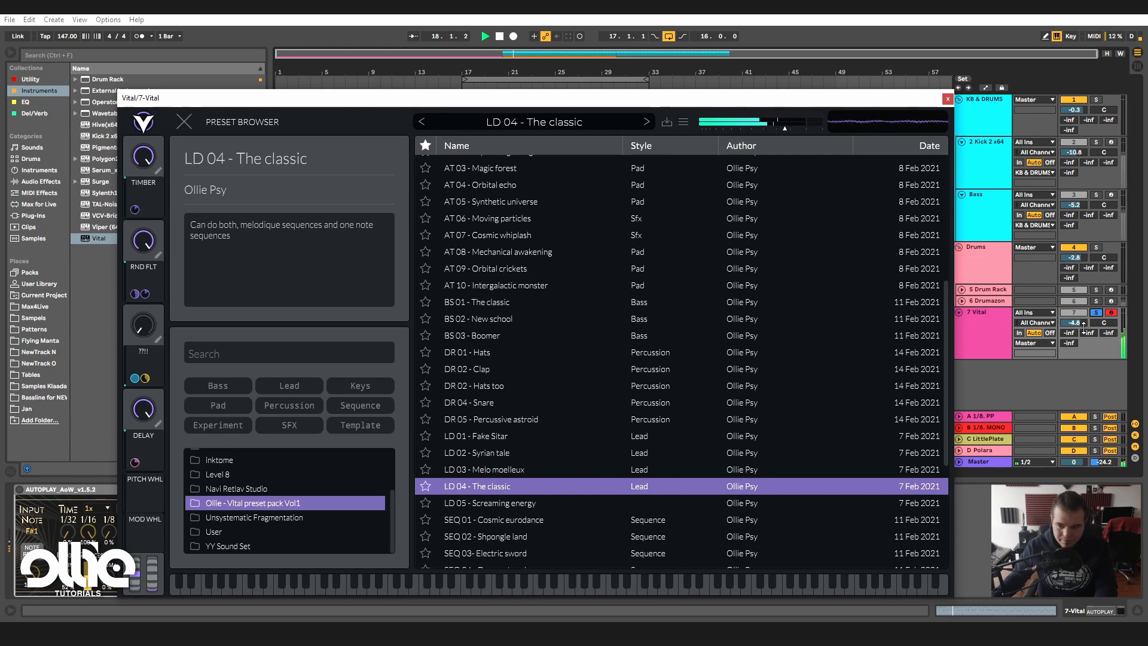
- Audition LD 04 in the mix and soloed at a track volume of -9.6, with its third macro at maximum and Timber at 0.620
{"action": "left_click", "coordinate": [1098, 313]}
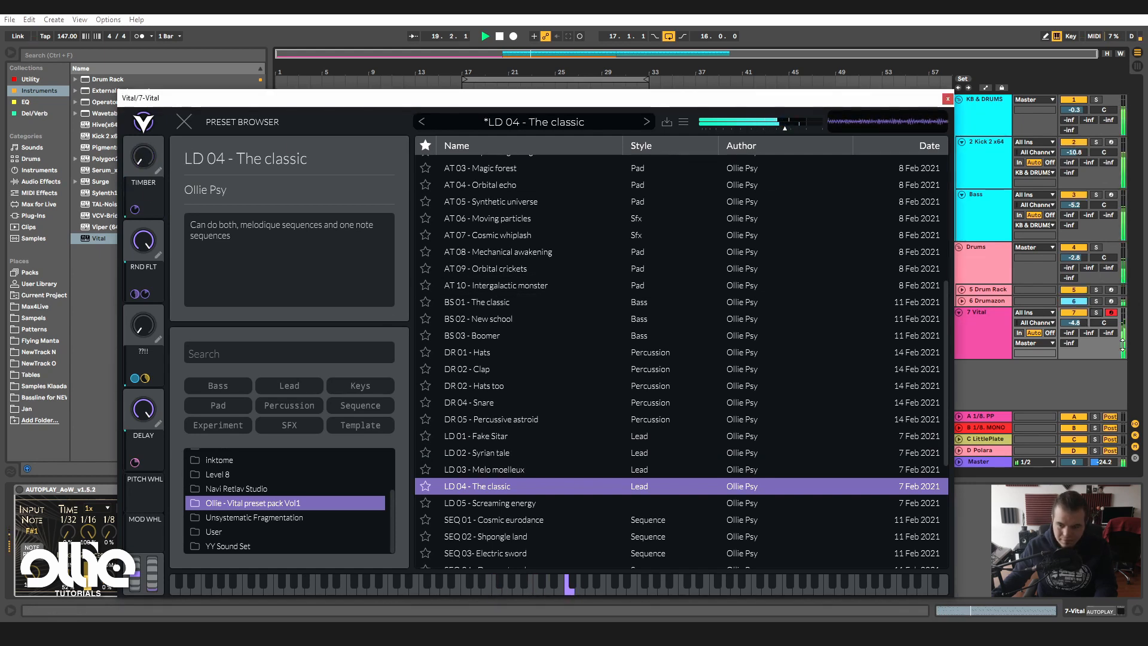
{"action": "left_click", "coordinate": [1095, 312]}
{"action": "left_click_drag", "start_coordinate": [1074, 323], "coordinate": [1075, 328]}
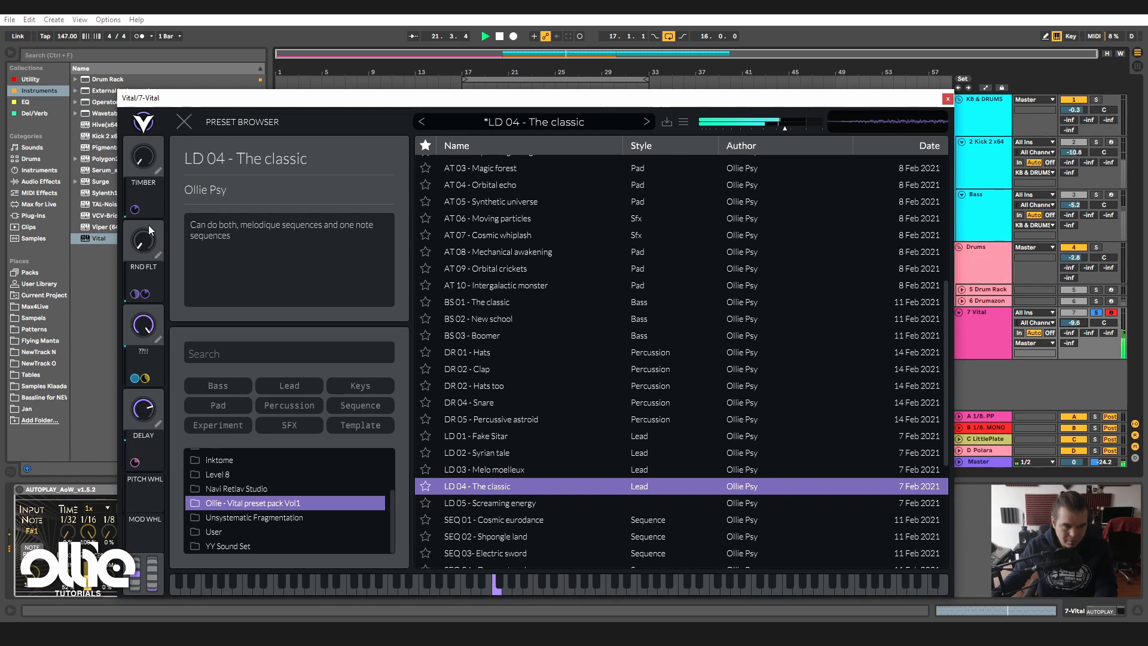
{"action": "left_click_drag", "start_coordinate": [176, 84], "coordinate": [170, 99]}
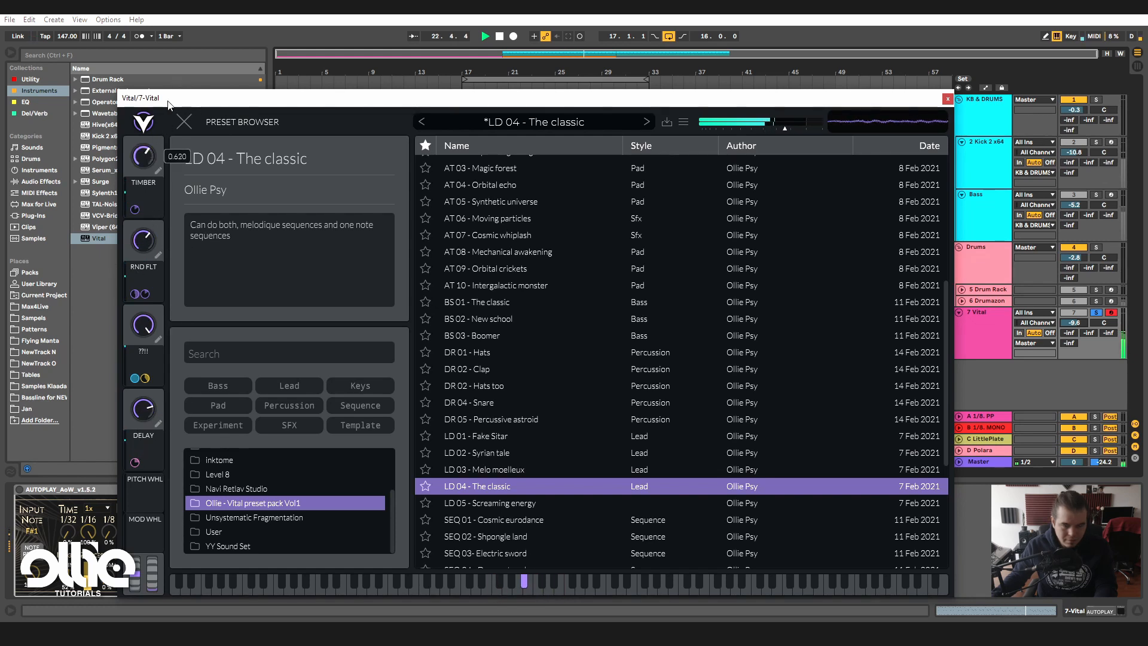
- Audition LD 04 in the mix with the third macro at minimum, RND FLT lowered and Timber raised, then solo the 7 Vital track again
{"action": "left_click", "coordinate": [1097, 313]}
{"action": "left_click_drag", "start_coordinate": [150, 157], "coordinate": [146, 223]}
{"action": "left_click_drag", "start_coordinate": [148, 326], "coordinate": [84, 508]}
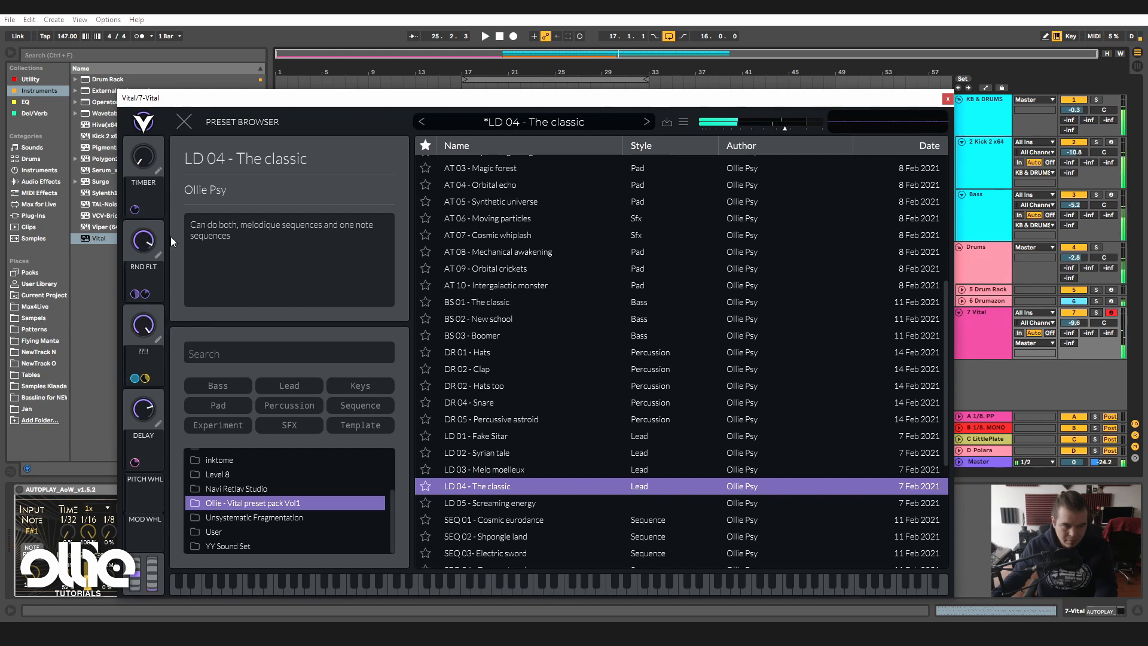
{"action": "left_click_drag", "start_coordinate": [144, 241], "coordinate": [124, 316]}
{"action": "left_click_drag", "start_coordinate": [144, 157], "coordinate": [173, 91]}
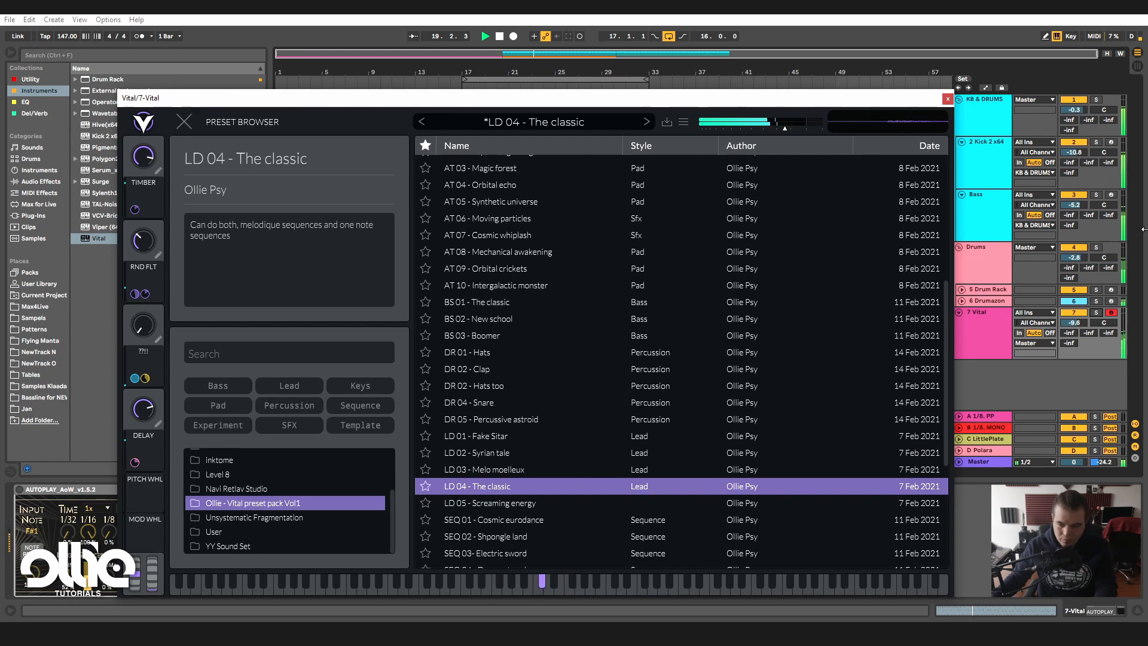
{"action": "left_click", "coordinate": [1096, 313]}
{"action": "right_click", "coordinate": [1095, 313]}
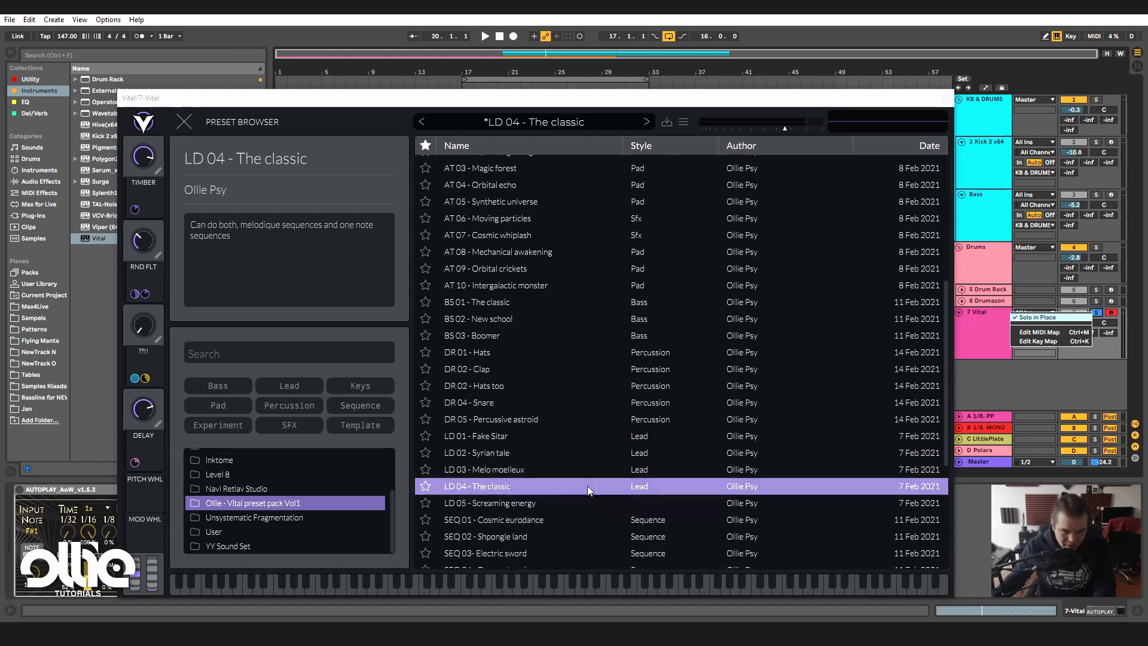
- Load the preset LD 05 - Screaming energy and play it at a track volume of -7.2, raising its FLT Manual and Electrify macros to maximum
{"action": "left_click", "coordinate": [561, 515]}
{"action": "left_click", "coordinate": [524, 501]}
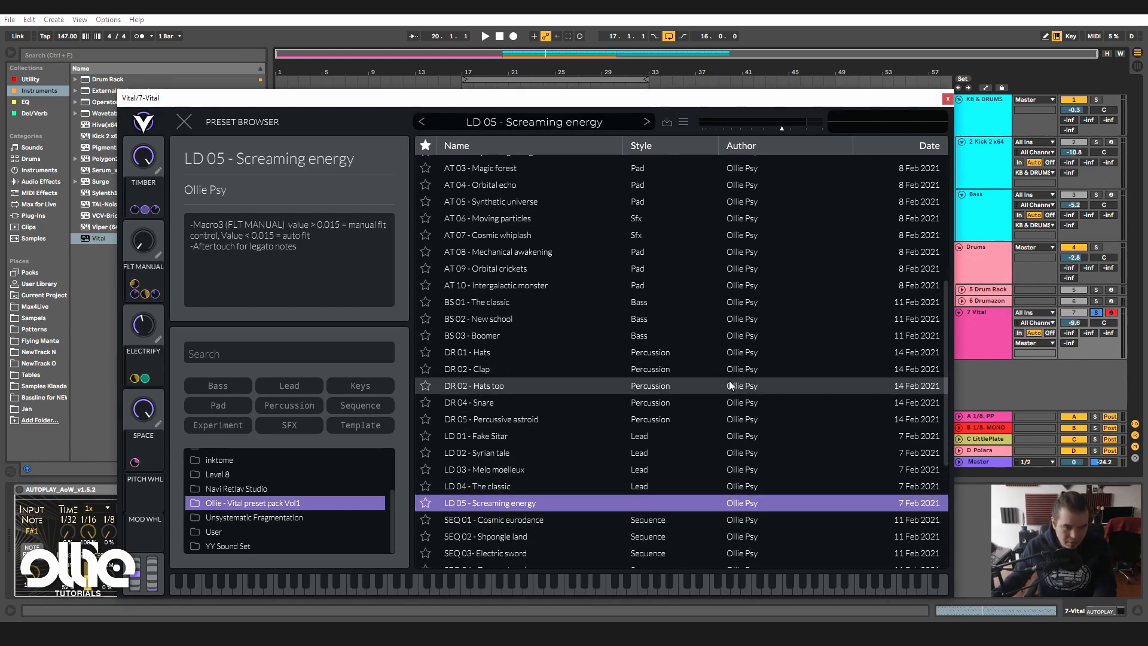
{"action": "key", "text": "space"}
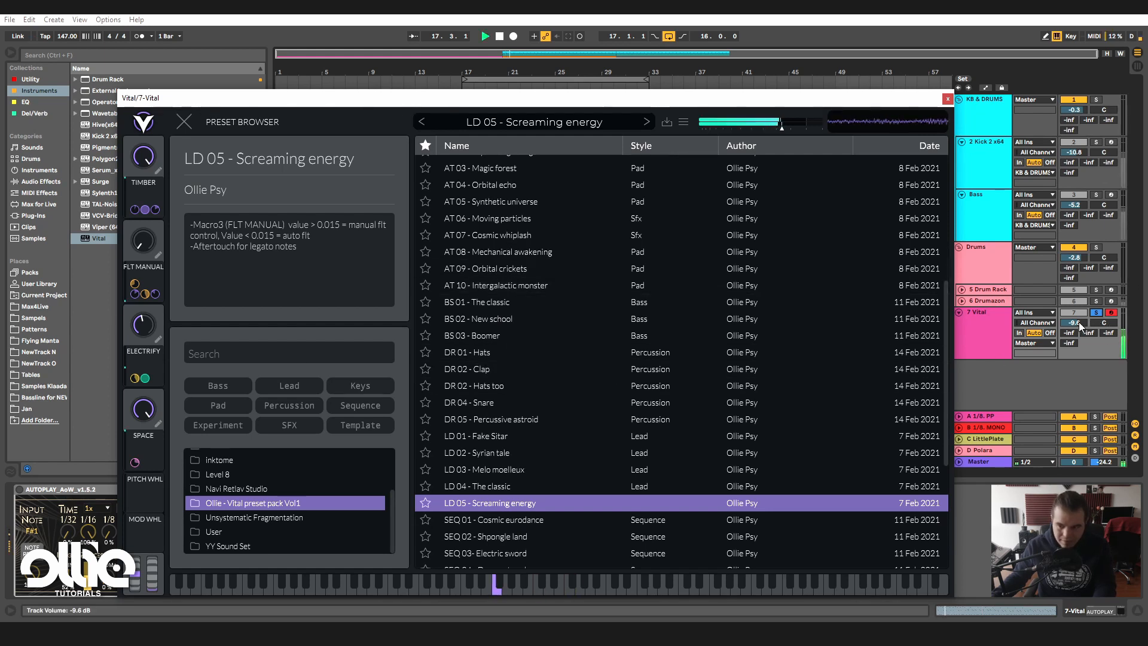
{"action": "left_click_drag", "start_coordinate": [1074, 323], "coordinate": [1074, 312]}
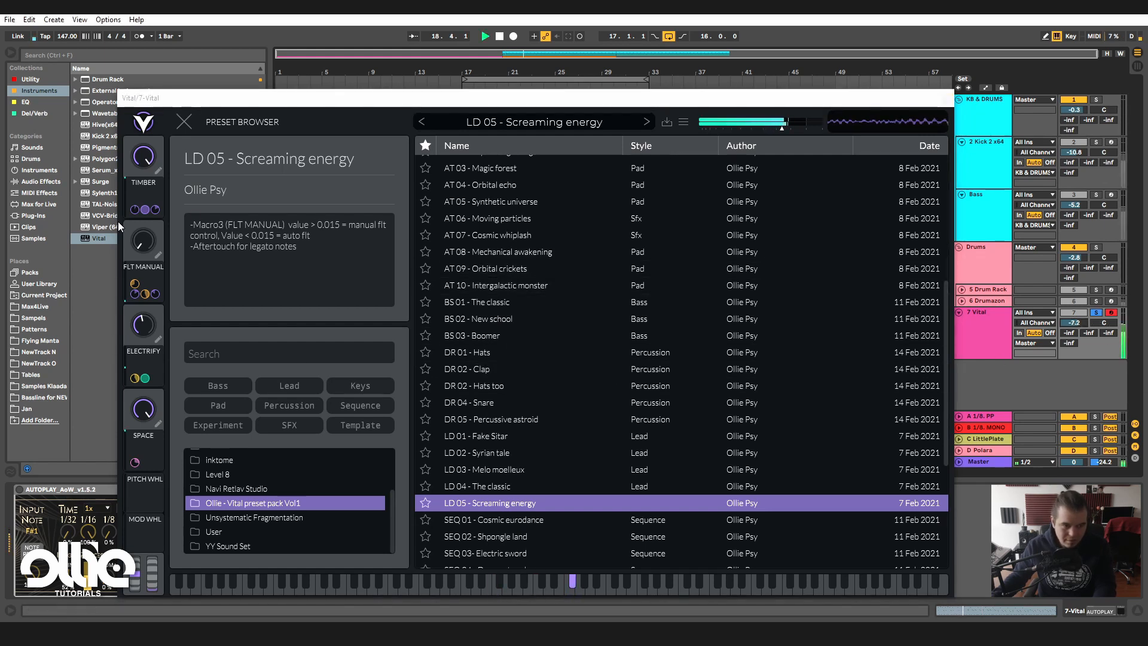
{"action": "left_click_drag", "start_coordinate": [143, 241], "coordinate": [218, 134]}
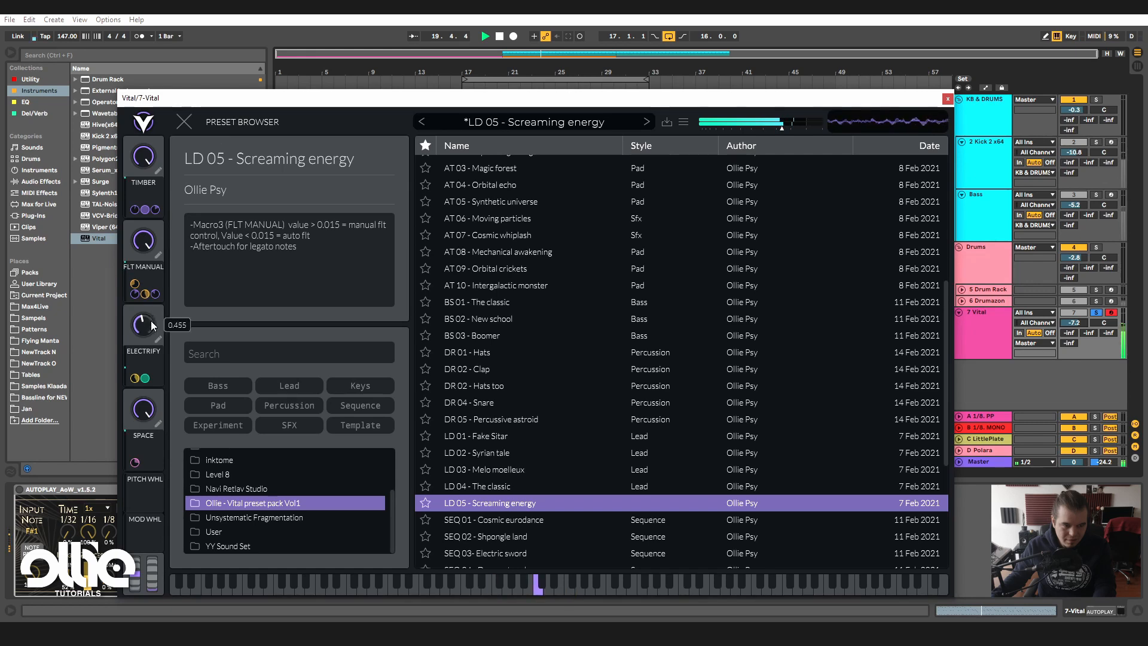
{"action": "mouse_move", "coordinate": [151, 323]}
{"action": "left_mouse_down"}
{"action": "mouse_move", "coordinate": [157, 264]}
{"action": "mouse_move", "coordinate": [166, 326]}
{"action": "left_mouse_up"}
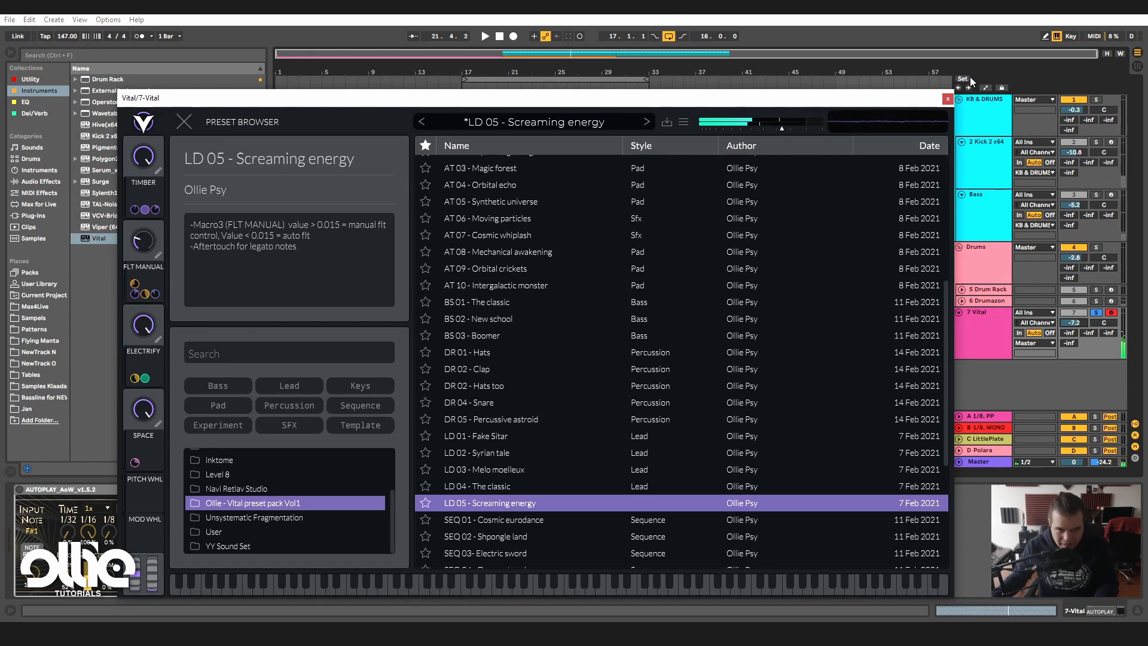
- Move the Test clip on the 7 Vital track from bar 17 to about bar 36, outside the loop
{"action": "left_click_drag", "start_coordinate": [603, 97], "coordinate": [628, 563]}
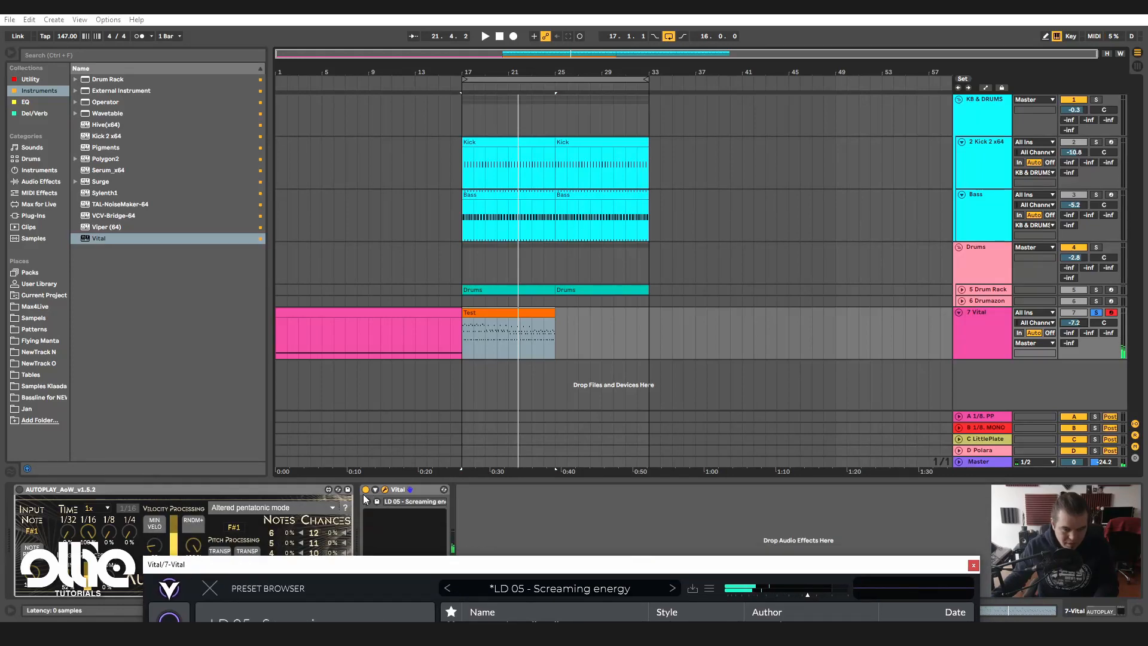
{"action": "left_click_drag", "start_coordinate": [472, 315], "coordinate": [693, 315]}
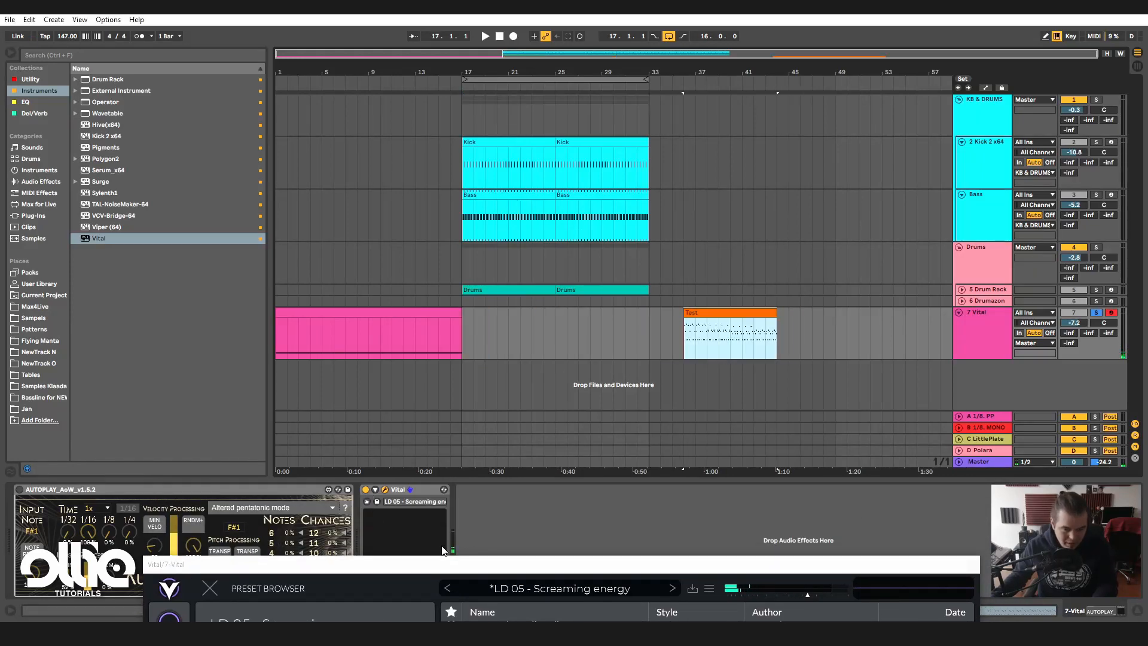
{"action": "left_click_drag", "start_coordinate": [452, 568], "coordinate": [423, 84]}
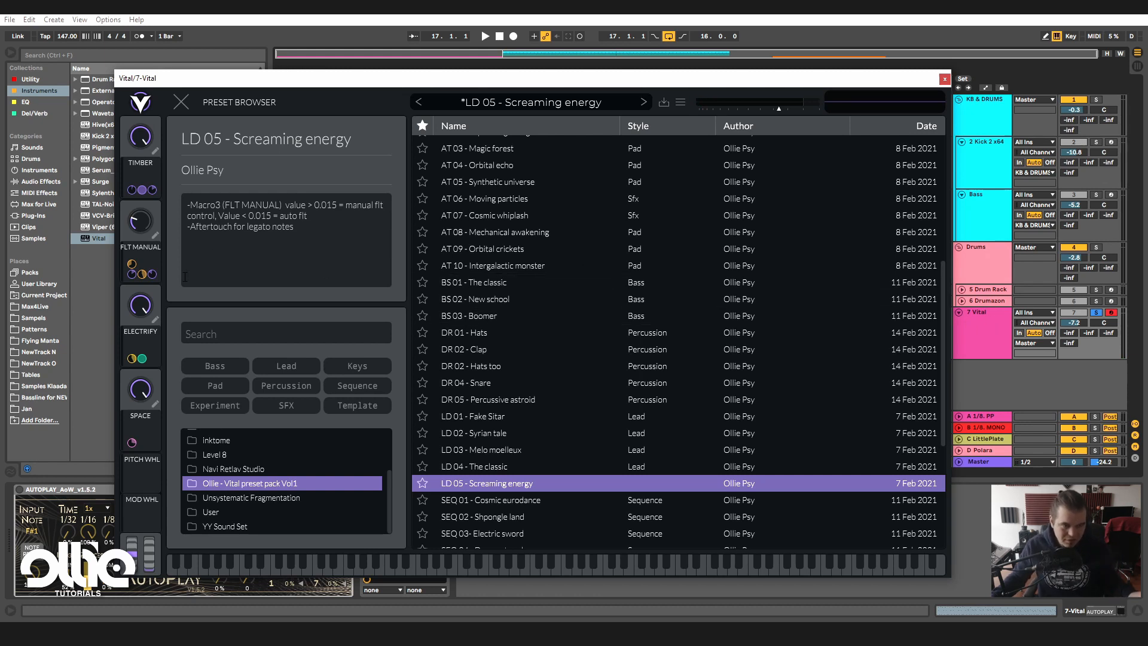
- Play LD 05 live while sweeping FLT Manual, and take Timber and Electrify down to minimum and back up to maximum
{"action": "left_click_drag", "start_coordinate": [135, 219], "coordinate": [161, 159]}
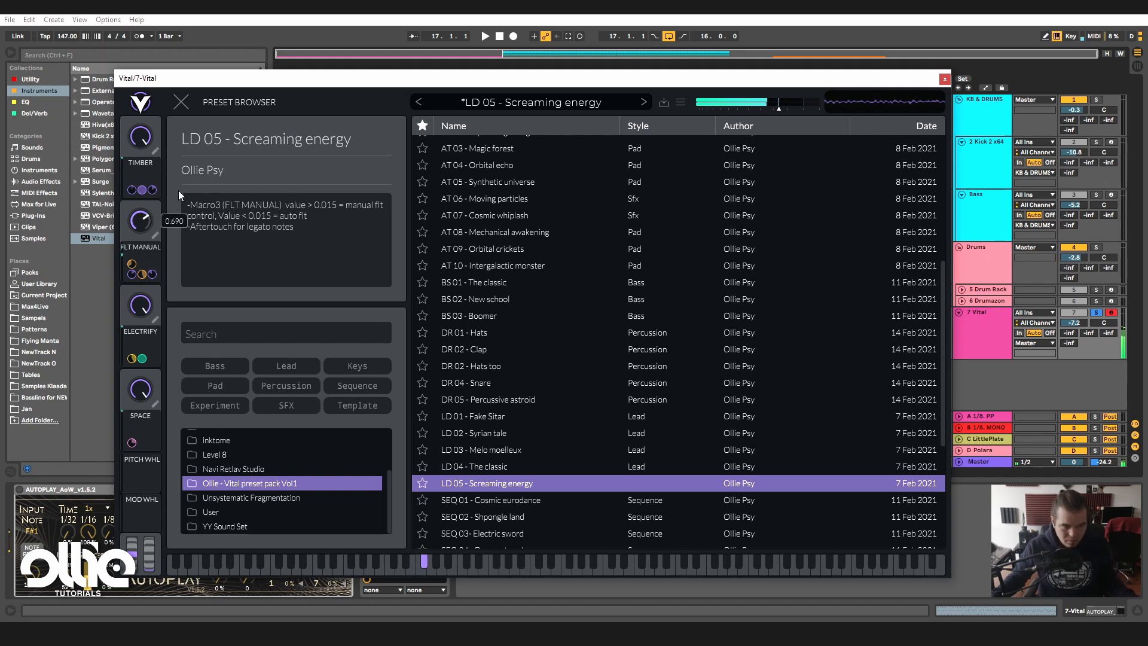
{"action": "left_click_drag", "start_coordinate": [191, 163], "coordinate": [175, 231]}
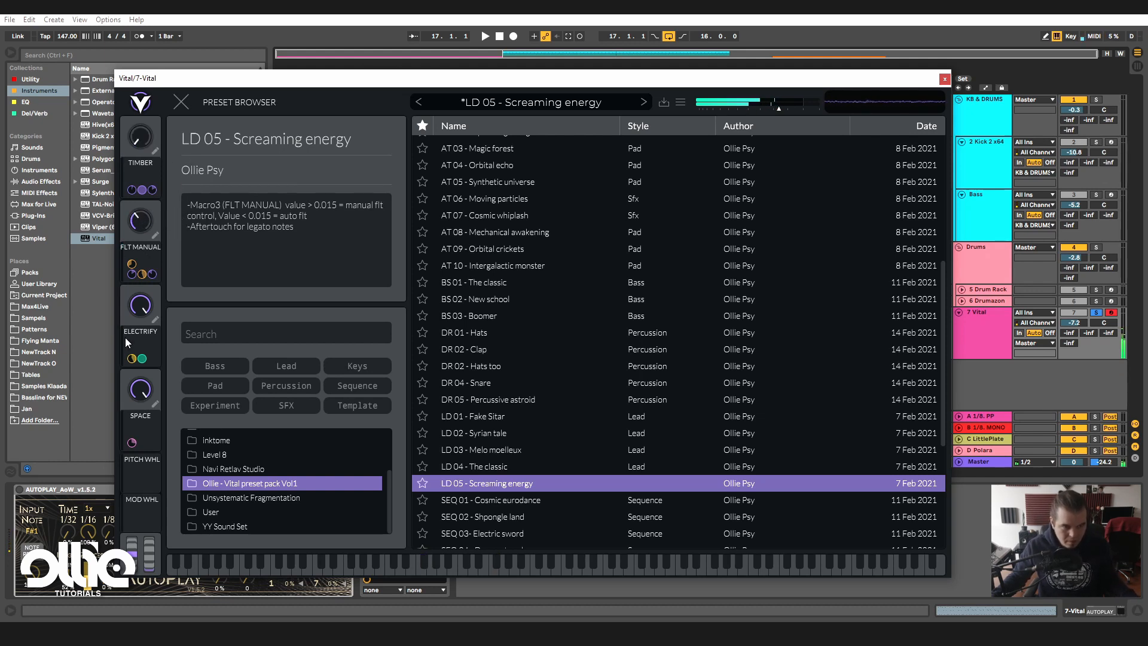
{"action": "double_click", "coordinate": [143, 318]}
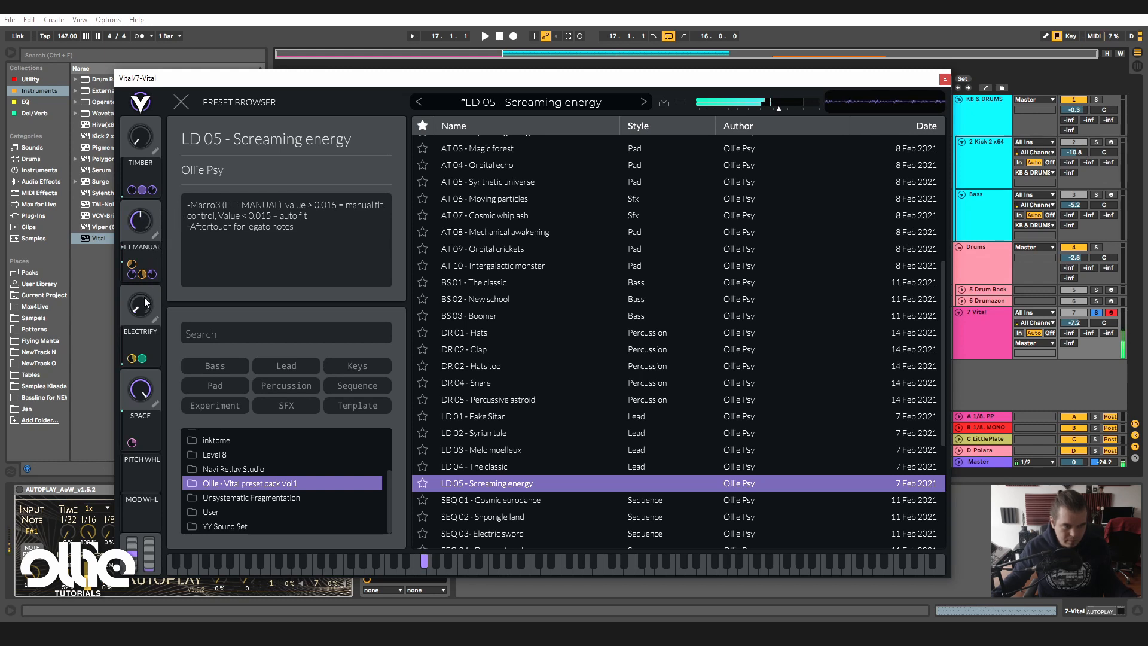
{"action": "left_click_drag", "start_coordinate": [145, 303], "coordinate": [163, 222]}
{"action": "left_click_drag", "start_coordinate": [148, 141], "coordinate": [164, 105]}
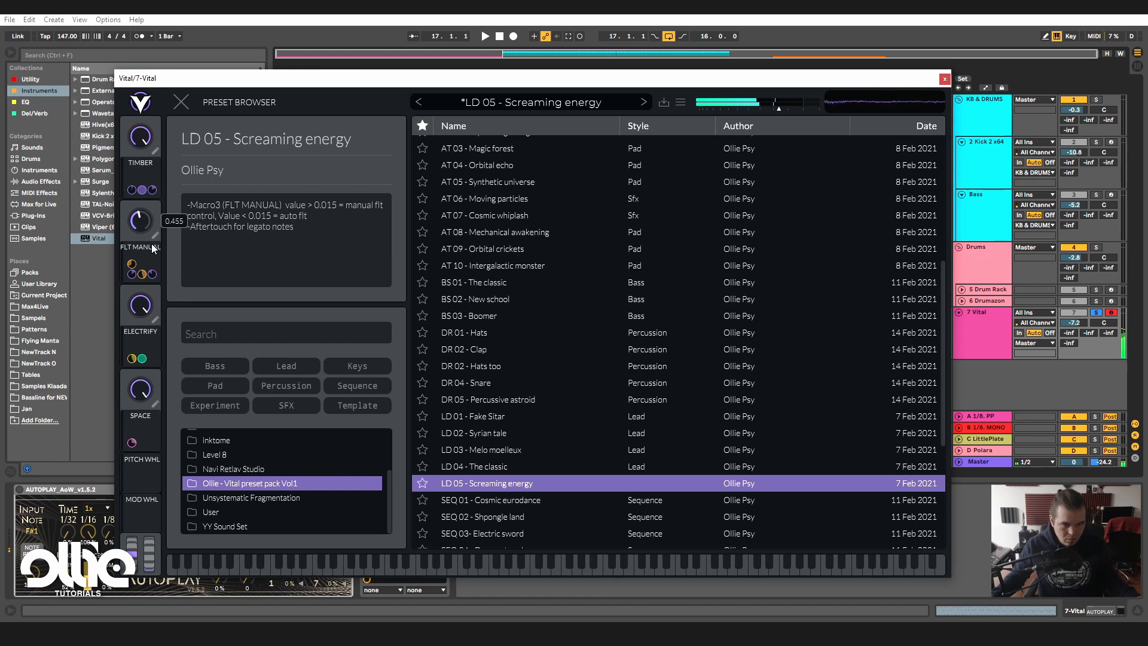
- Demonstrate LD 05's auto and manual filter modes by setting FLT Manual to minimum, raising it to 1.000 and returning it to minimum
{"action": "left_click_drag", "start_coordinate": [151, 243], "coordinate": [147, 309]}
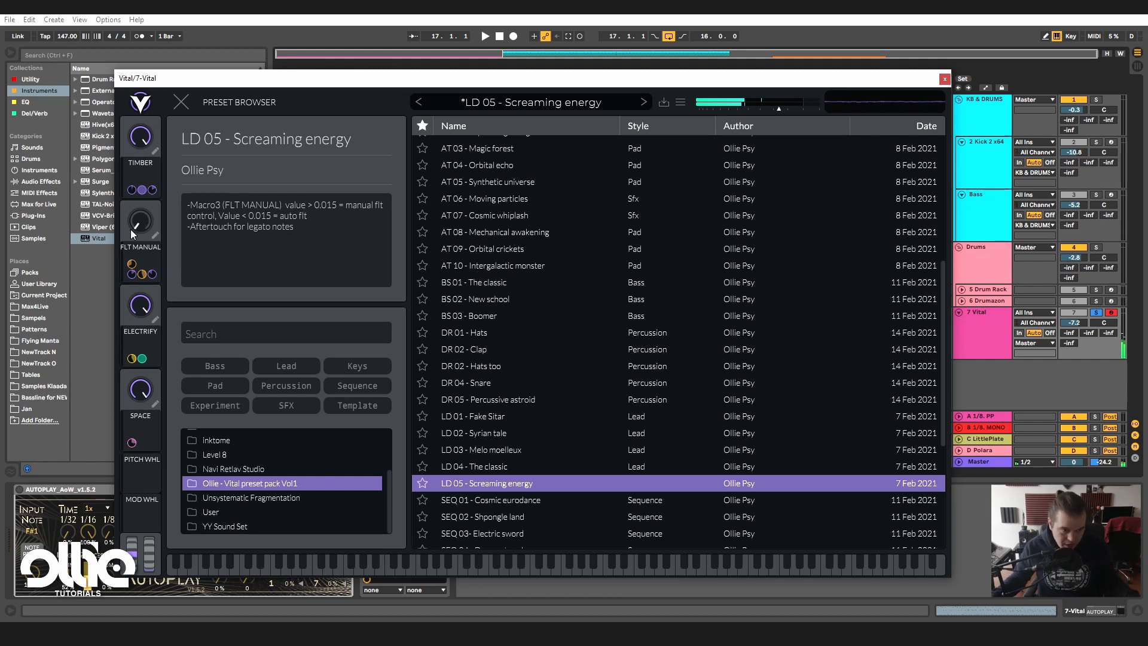
{"action": "mouse_move", "coordinate": [131, 230]}
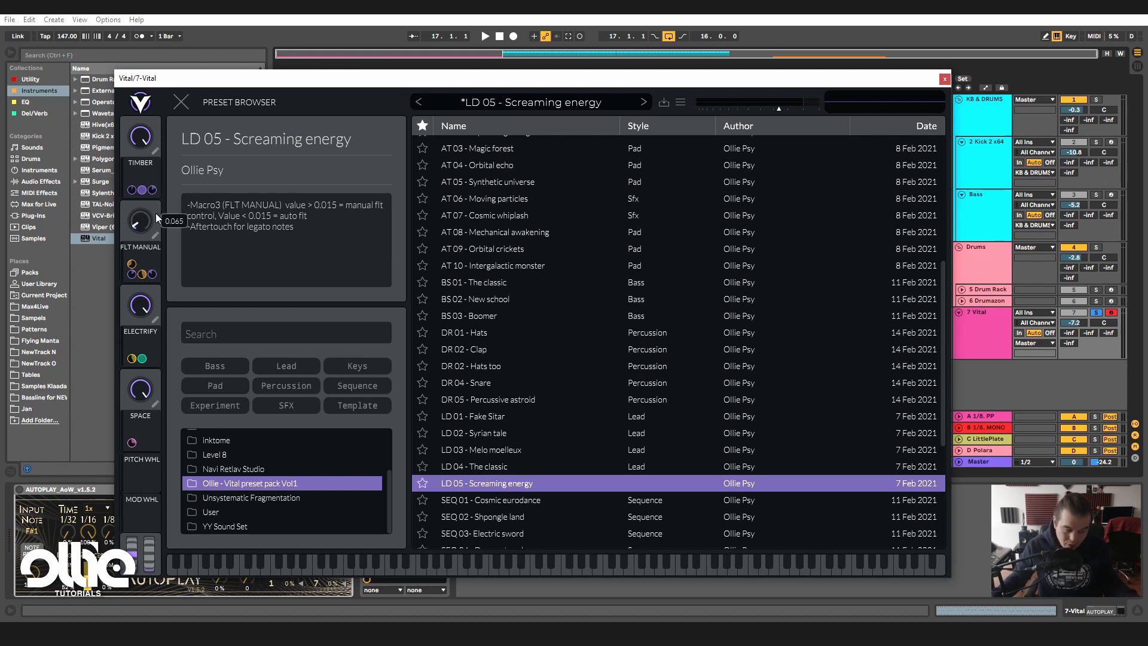
{"action": "left_click_drag", "start_coordinate": [155, 213], "coordinate": [166, 174]}
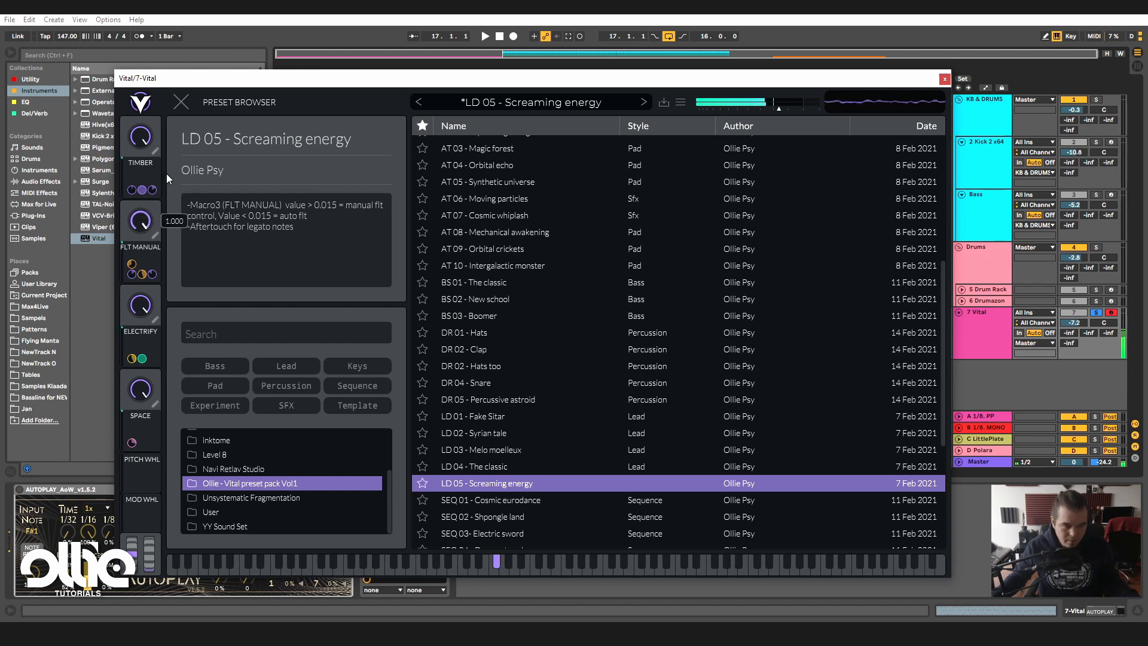
{"action": "left_click_drag", "start_coordinate": [164, 221], "coordinate": [161, 333]}
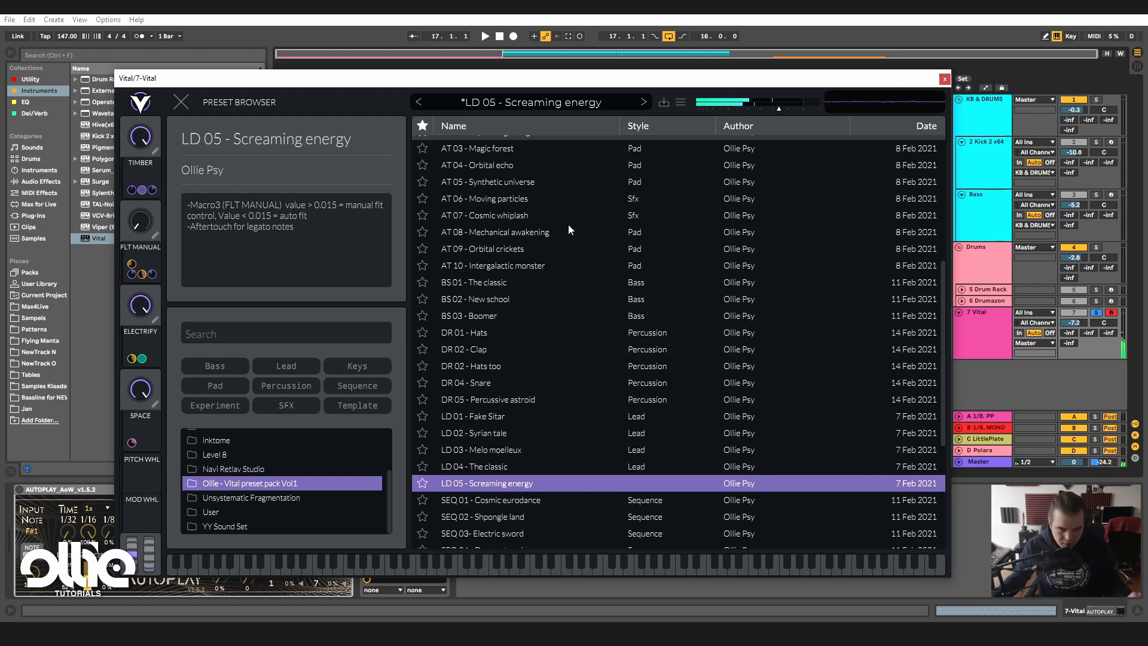
- Load the preset SEQ 01 - Cosmic eurodance, close the preset browser and raise its Eurodance macro to maximum
{"action": "scroll", "coordinate": [676, 330], "scroll_direction": "down", "scroll_amount": 3}
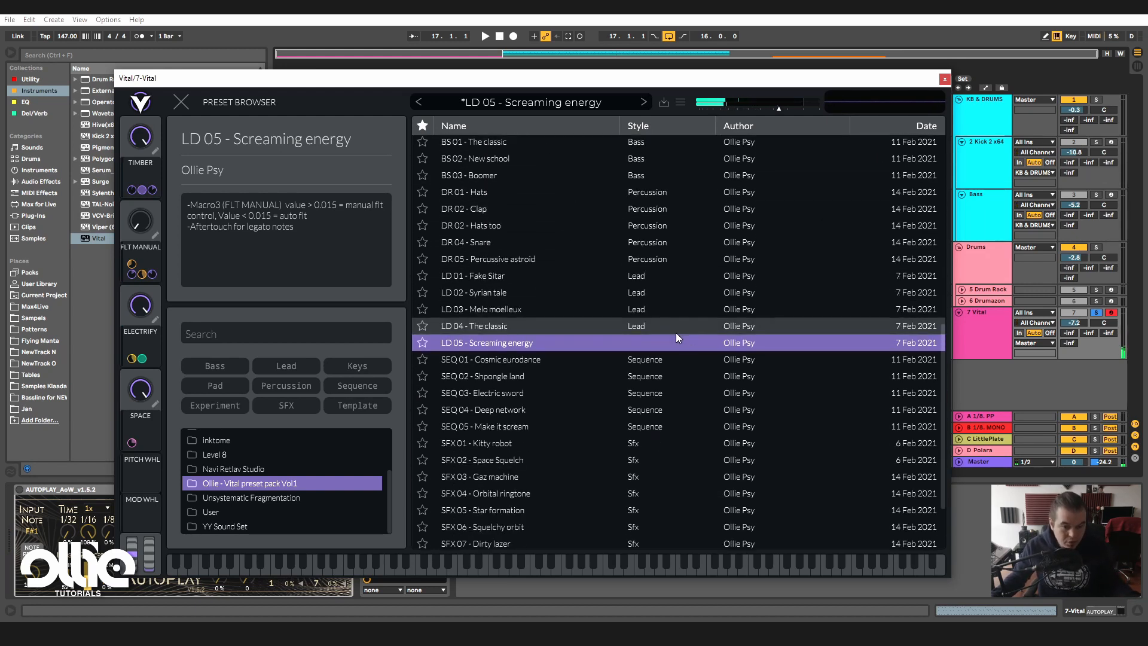
{"action": "left_click", "coordinate": [569, 360]}
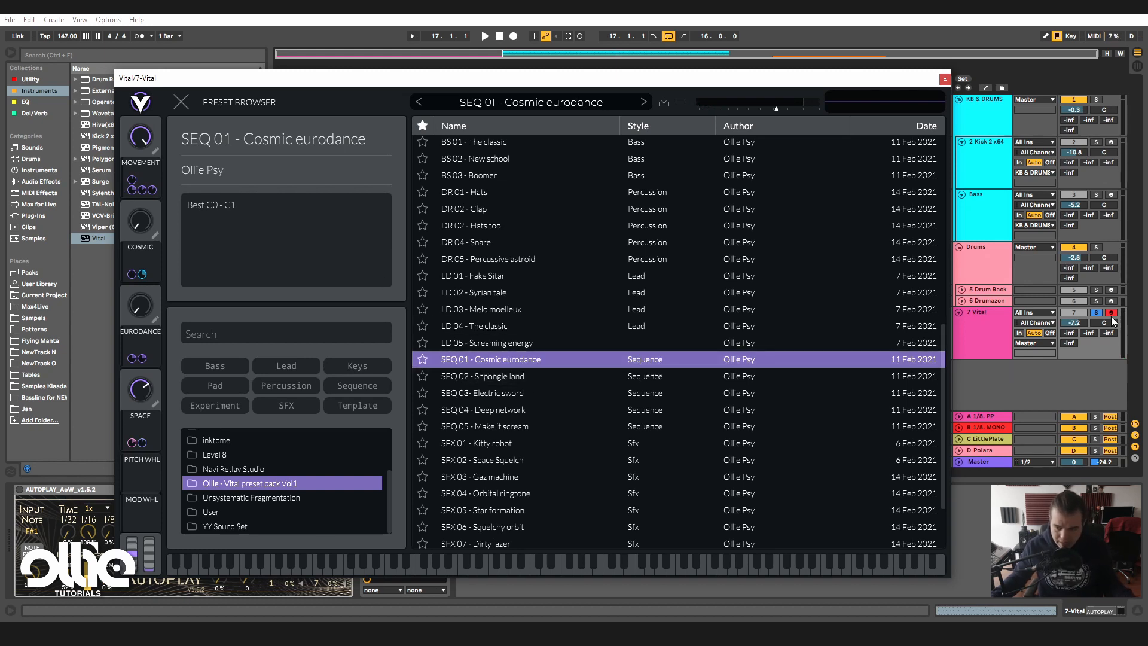
{"action": "key", "text": "t"}
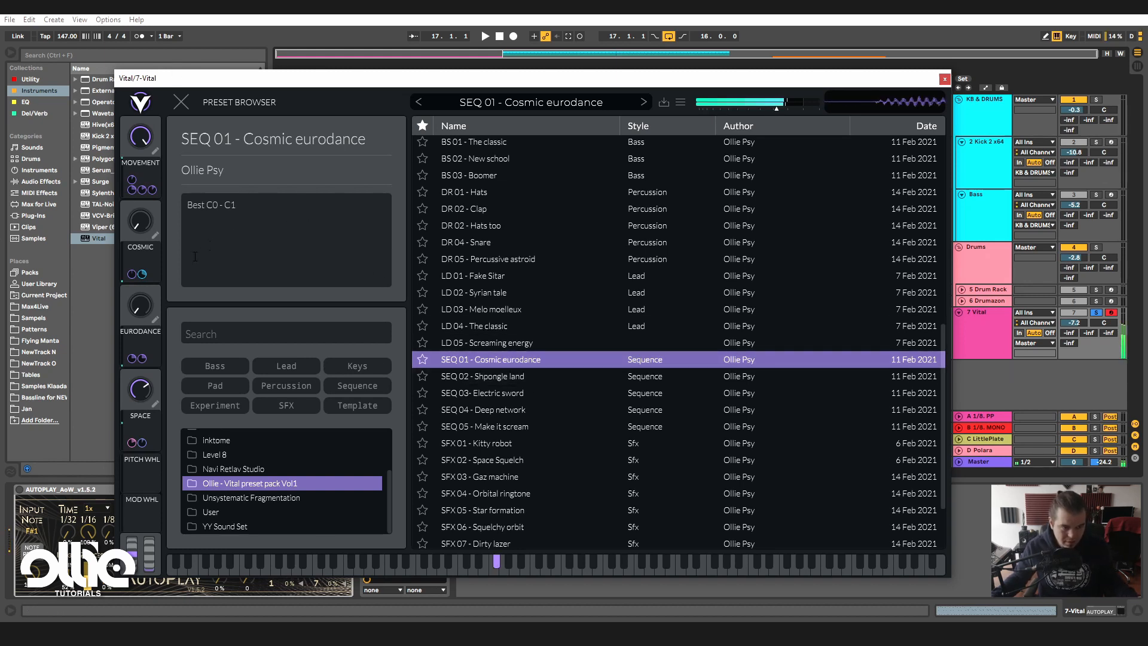
{"action": "left_click", "coordinate": [181, 102]}
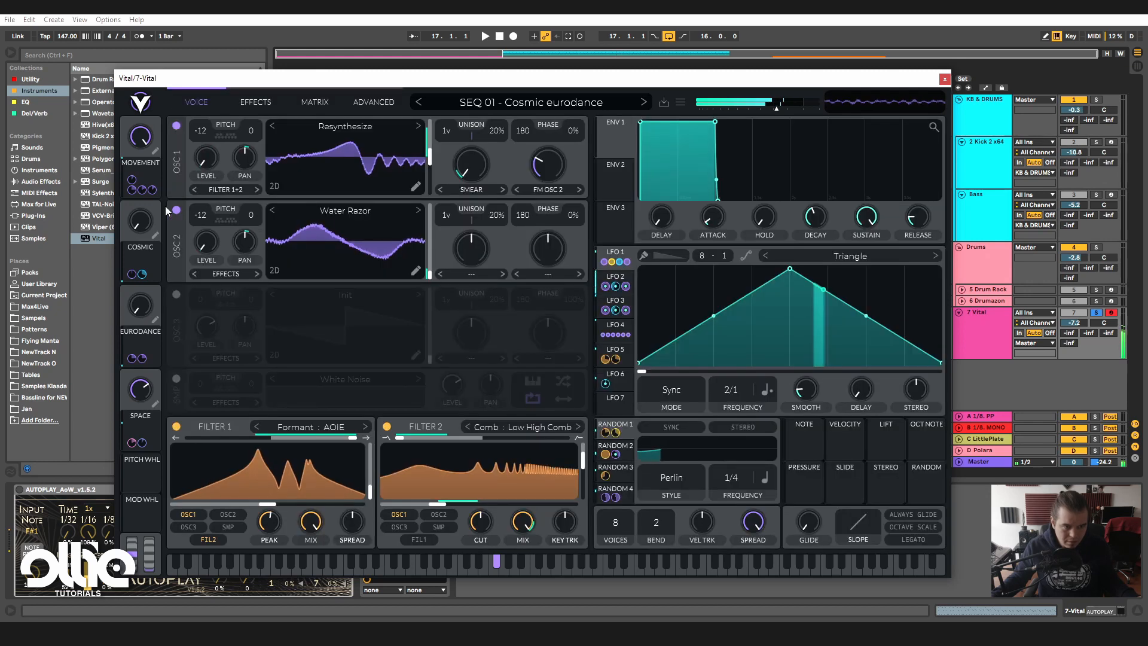
{"action": "left_click_drag", "start_coordinate": [142, 309], "coordinate": [195, 136]}
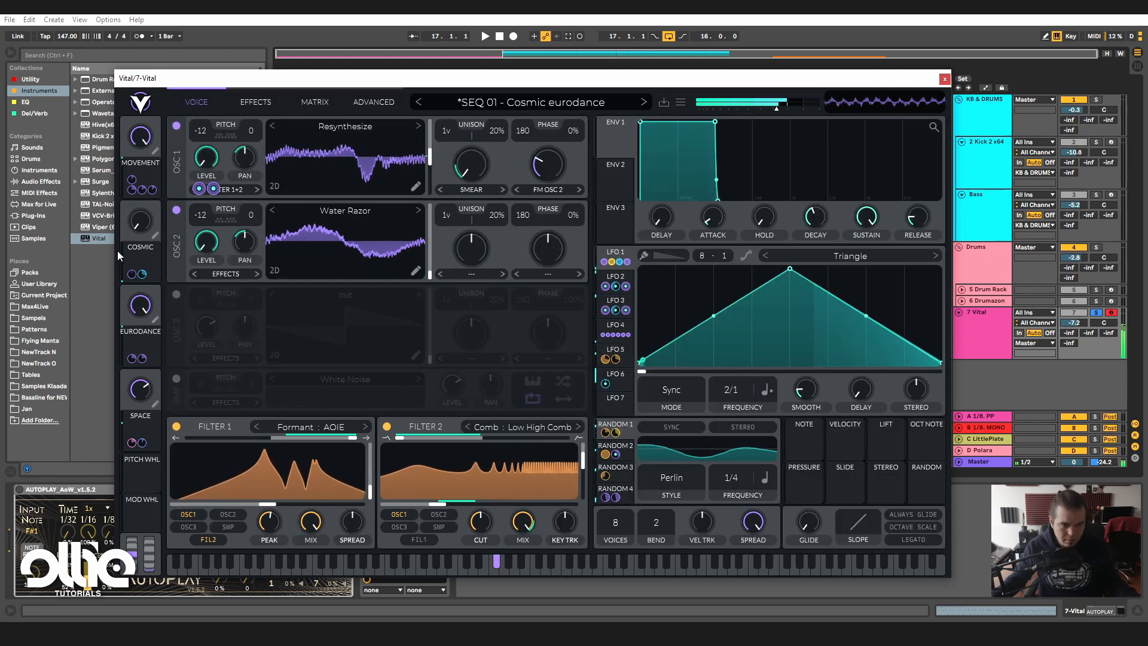
- Raise SEQ 01's Cosmic macro to about half and increase its Space macro slightly
{"action": "left_click_drag", "start_coordinate": [141, 226], "coordinate": [161, 162]}
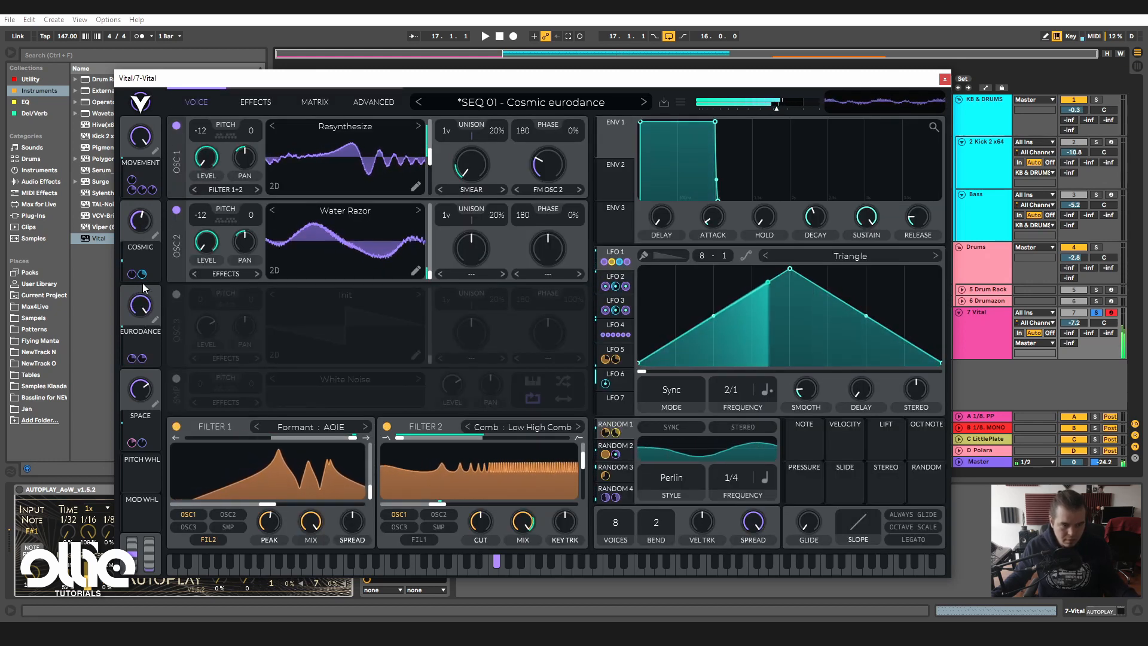
{"action": "left_click_drag", "start_coordinate": [147, 396], "coordinate": [149, 376]}
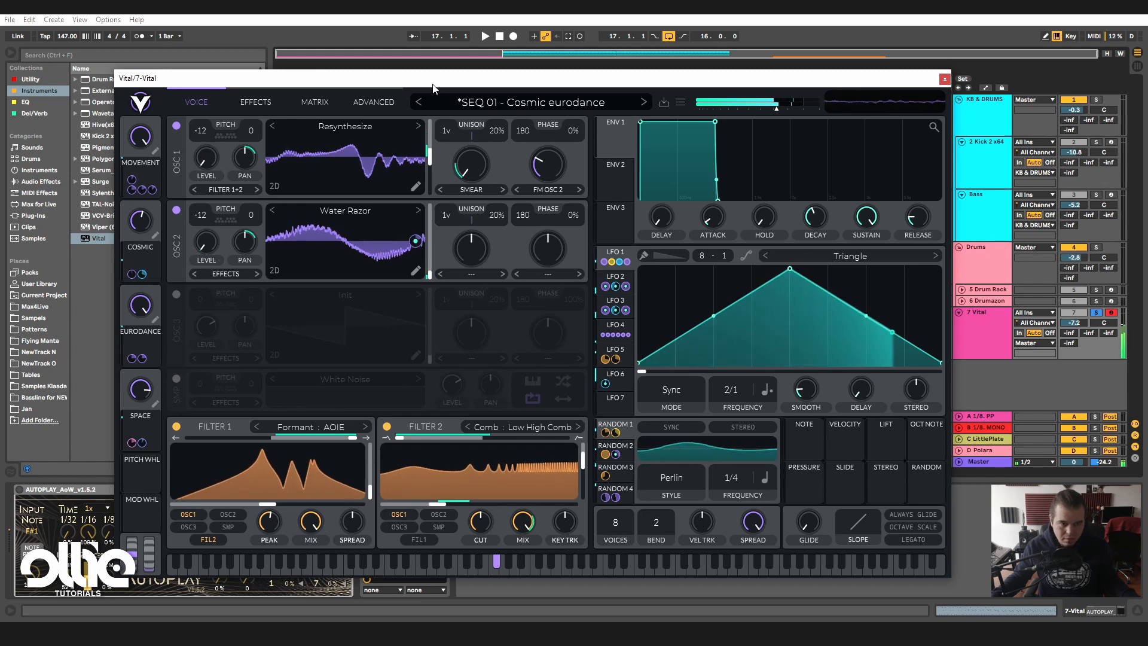
- Move the 16-bar pink clip on the 7 Vital track into the loop starting at bar 17 and start playback
{"action": "left_click_drag", "start_coordinate": [441, 83], "coordinate": [435, 395]}
{"action": "left_click_drag", "start_coordinate": [360, 310], "coordinate": [546, 311]}
{"action": "key", "text": "space"}
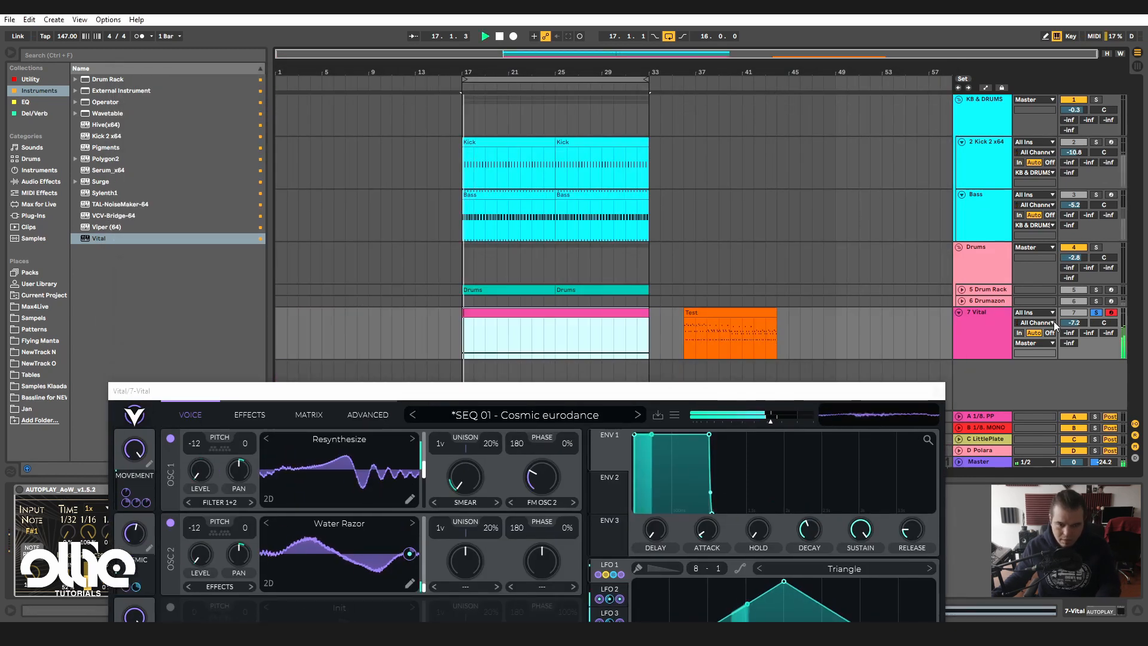
- Open the looped 7 Vital clip, transpose its long note up one octave to F#2 and restart playback
{"action": "double_click", "coordinate": [539, 311]}
{"action": "left_click_drag", "start_coordinate": [520, 394], "coordinate": [513, 508]}
{"action": "key", "text": "space"}
{"action": "left_click", "coordinate": [469, 387]}
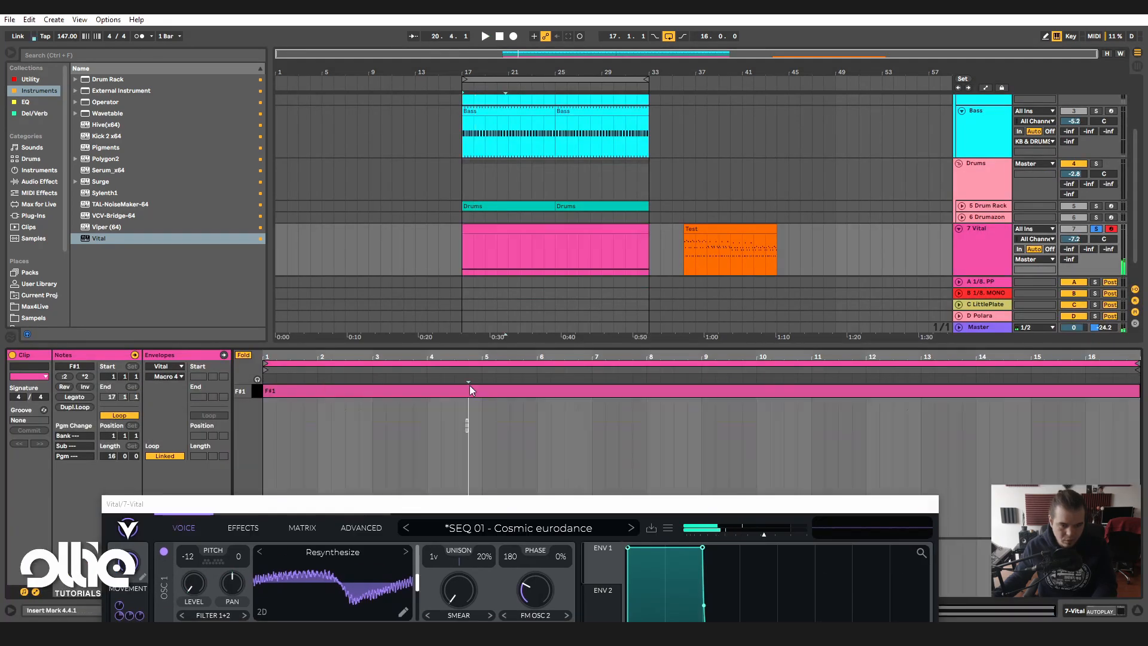
{"action": "key", "text": "shift+Up"}
{"action": "key", "text": "space"}
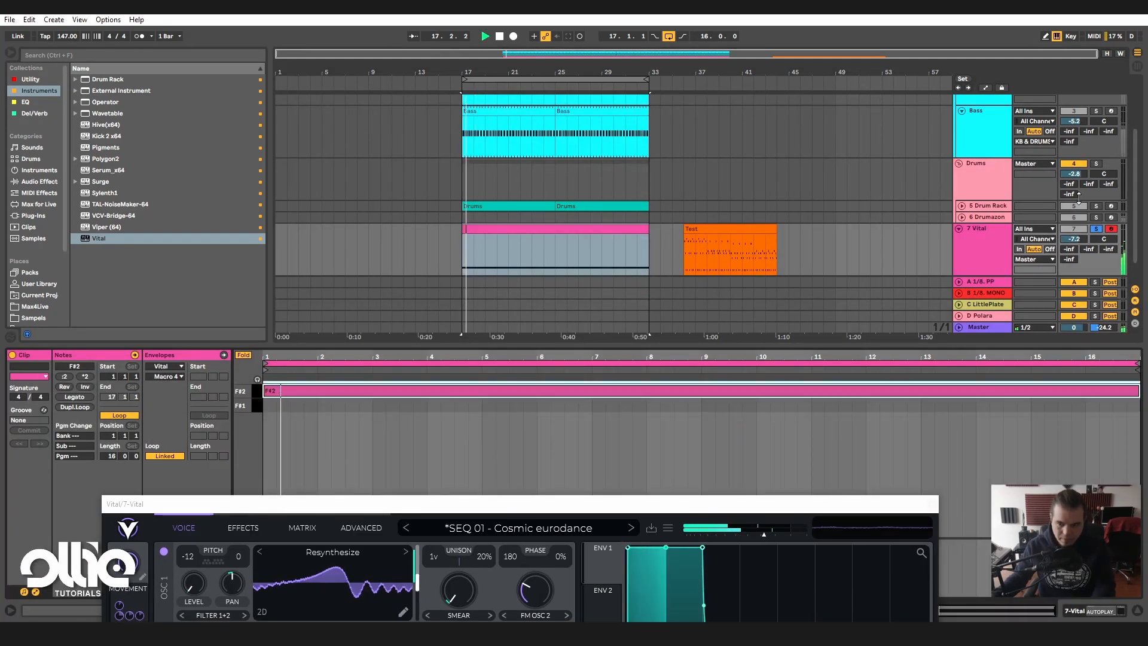
- Unsolo the 7 Vital track at -11.4 dB and sweep SEQ 01's macros, taking Cosmic down and up to maximum and Eurodance to minimum
{"action": "left_click", "coordinate": [1096, 229]}
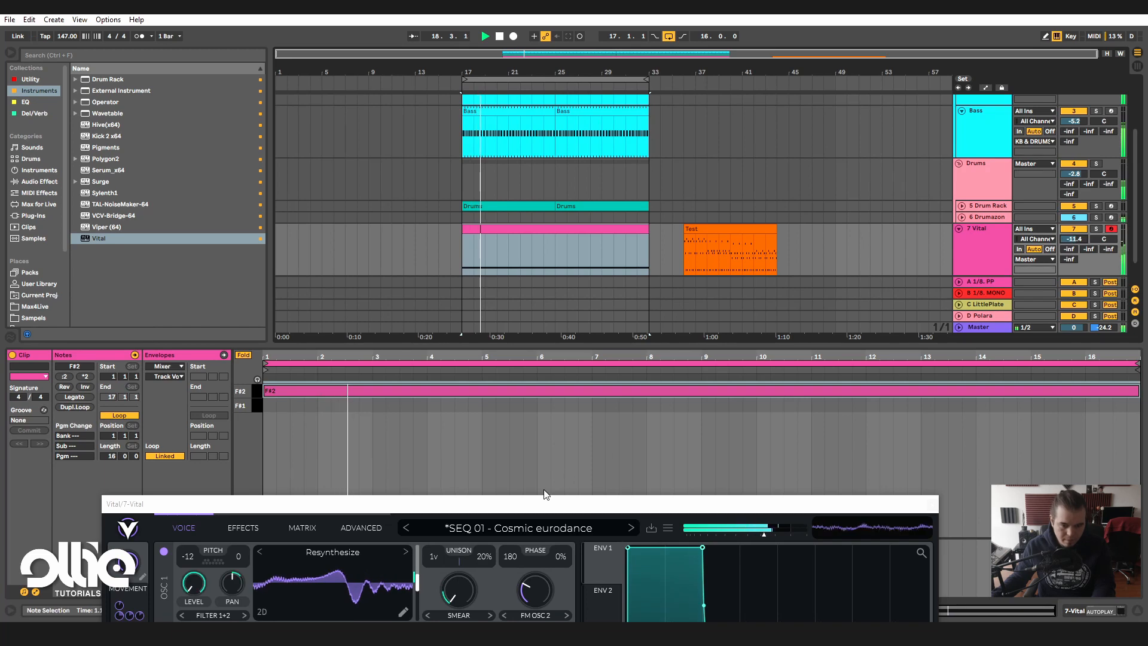
{"action": "left_click_drag", "start_coordinate": [544, 503], "coordinate": [549, 69]}
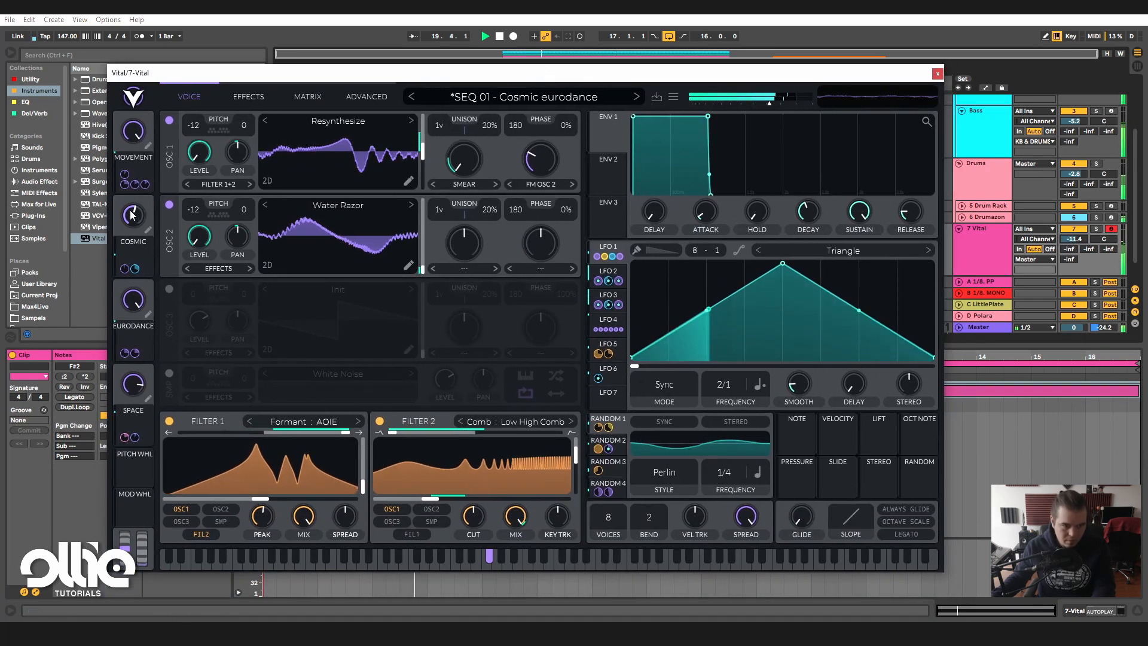
{"action": "left_click_drag", "start_coordinate": [134, 306], "coordinate": [74, 488]}
{"action": "mouse_move", "coordinate": [133, 132]}
{"action": "left_mouse_down"}
{"action": "mouse_move", "coordinate": [124, 239]}
{"action": "mouse_move", "coordinate": [134, 130]}
{"action": "left_mouse_up"}
{"action": "left_click_drag", "start_coordinate": [133, 215], "coordinate": [133, 289]}
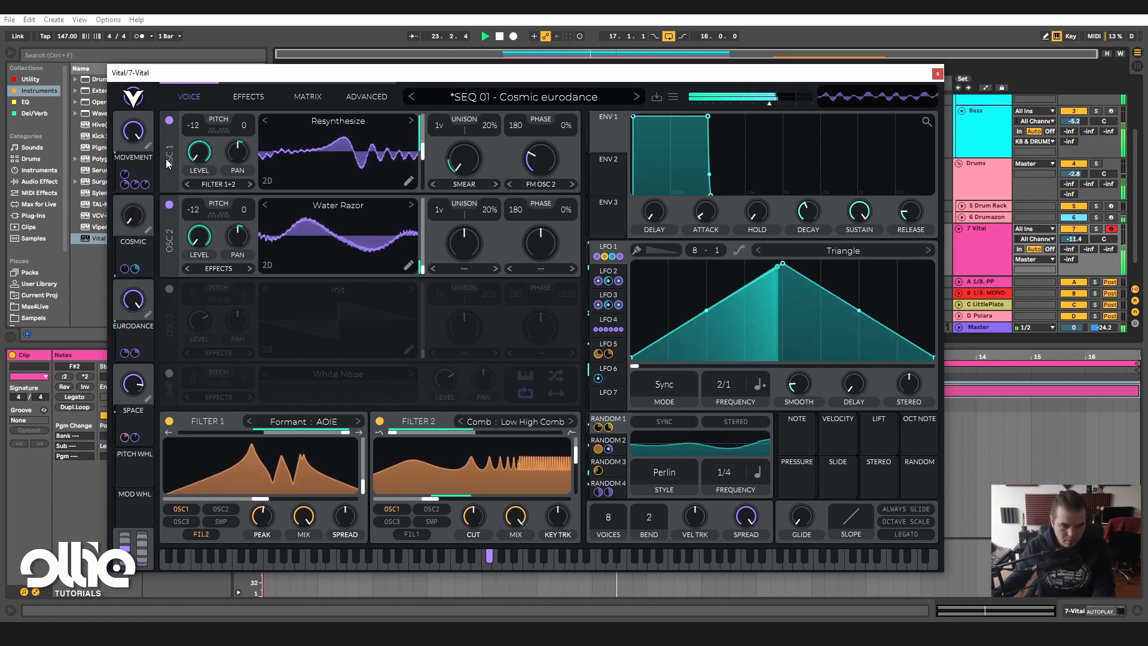
{"action": "left_click_drag", "start_coordinate": [133, 215], "coordinate": [186, 59]}
{"action": "left_click_drag", "start_coordinate": [137, 296], "coordinate": [138, 377]}
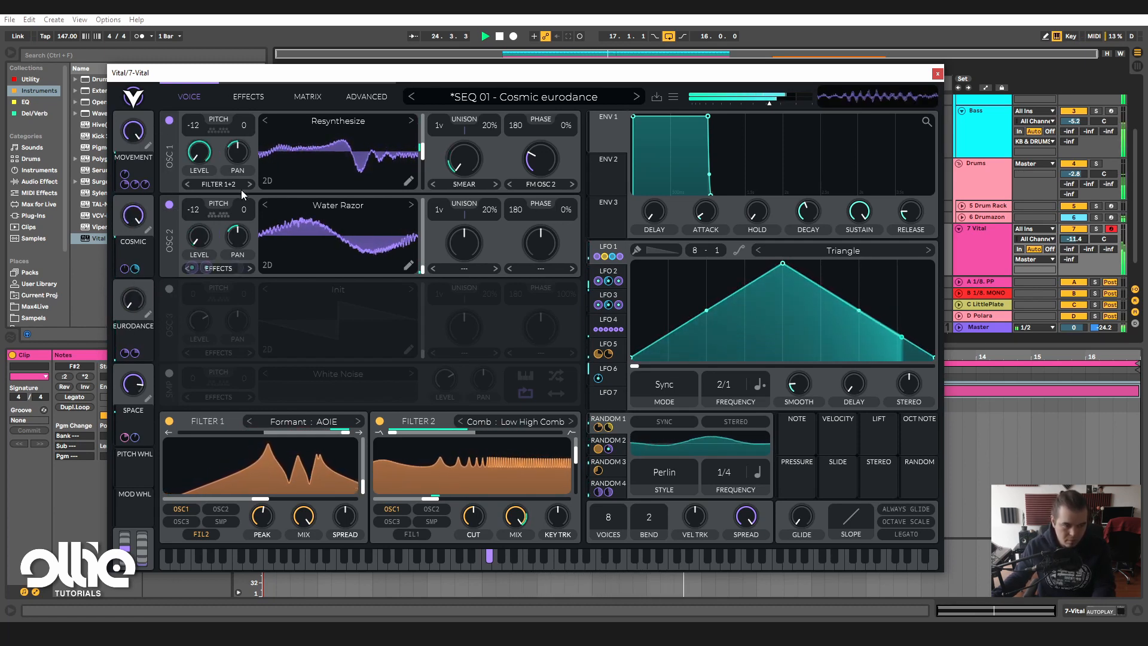
- Load the preset SEQ 02 - Shpongle land, play it soloed, raise the 7 Vital track volume to -3.9 dB and unsolo the track
{"action": "left_click", "coordinate": [538, 97]}
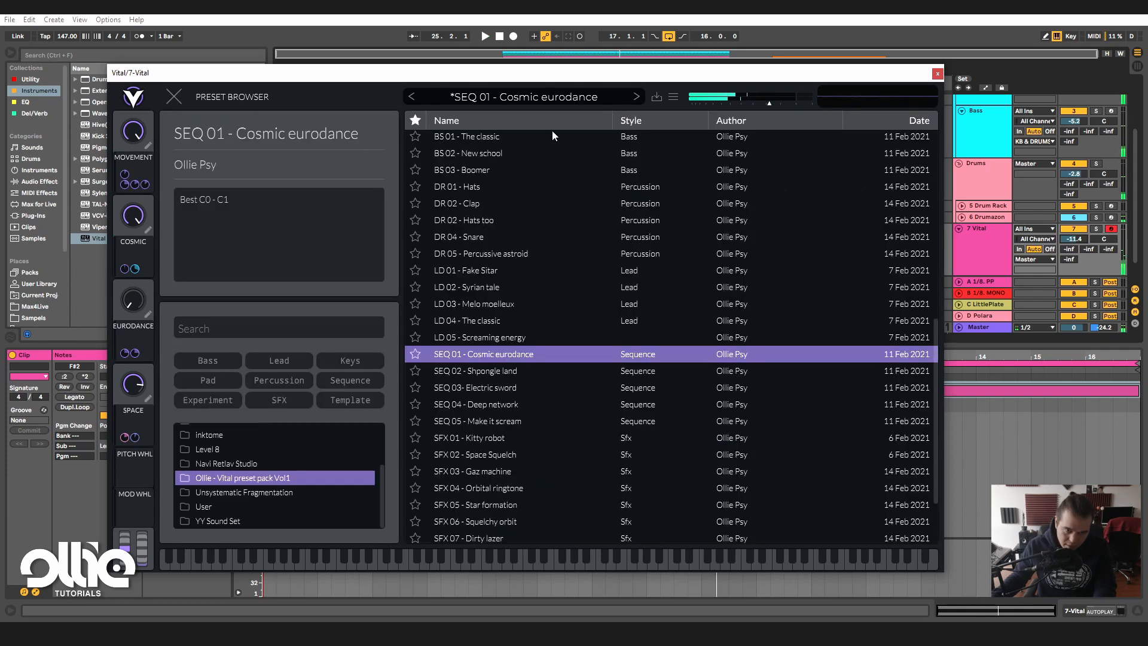
{"action": "left_click", "coordinate": [508, 338]}
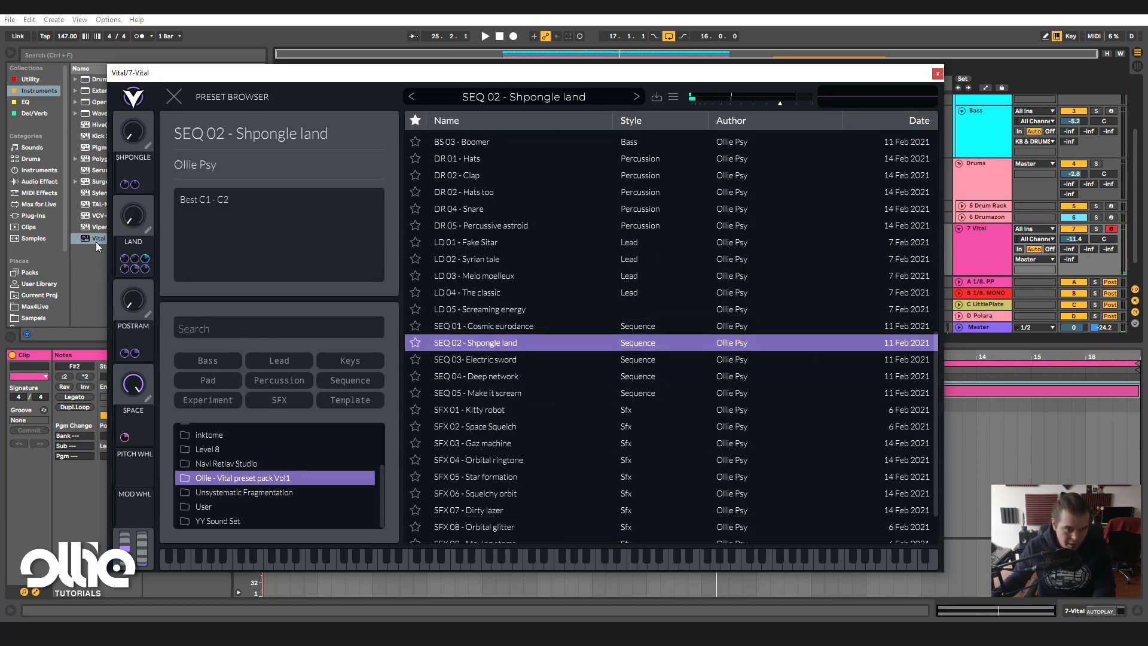
{"action": "key", "text": "space"}
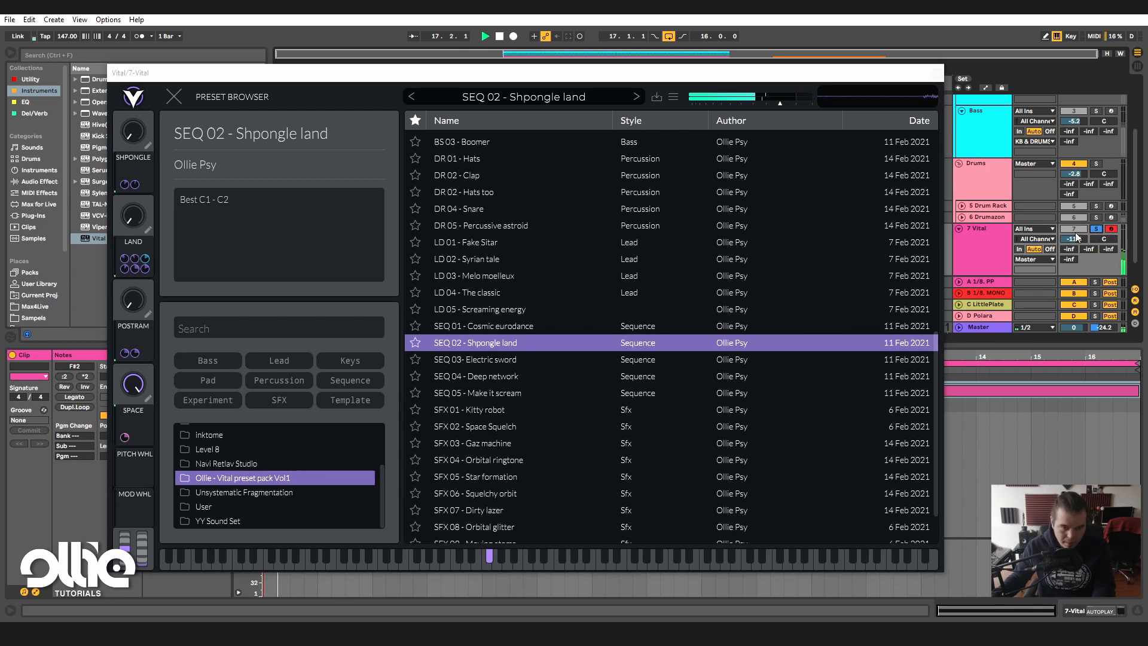
{"action": "left_click", "coordinate": [138, 136]}
{"action": "left_click_drag", "start_coordinate": [1078, 240], "coordinate": [1078, 227]}
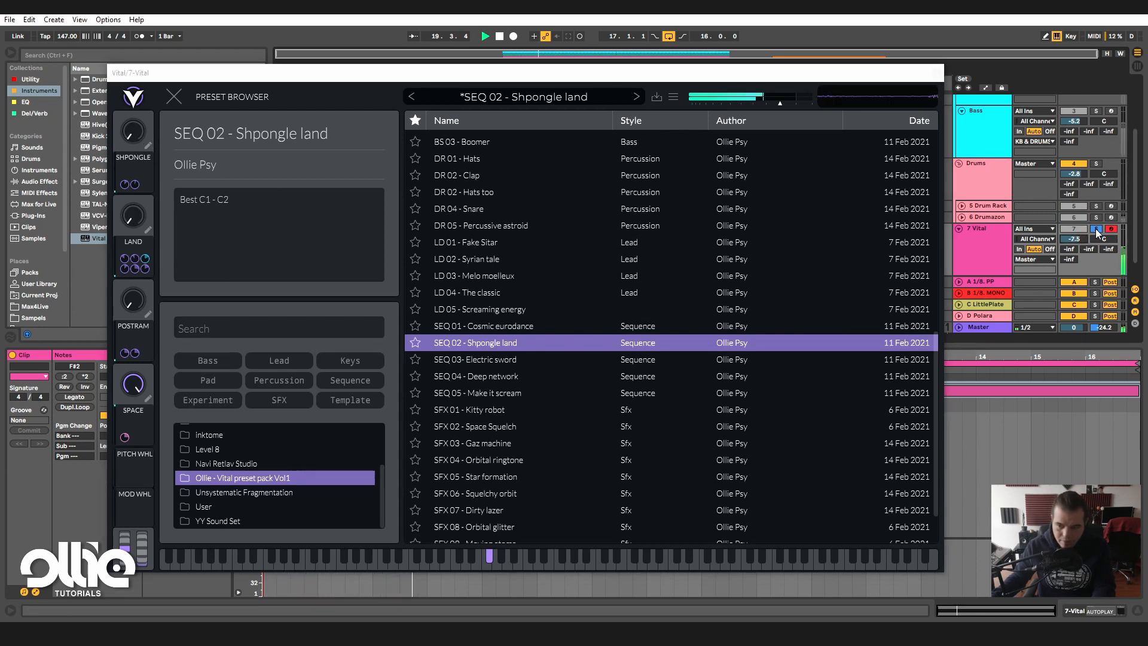
{"action": "left_click", "coordinate": [1097, 229]}
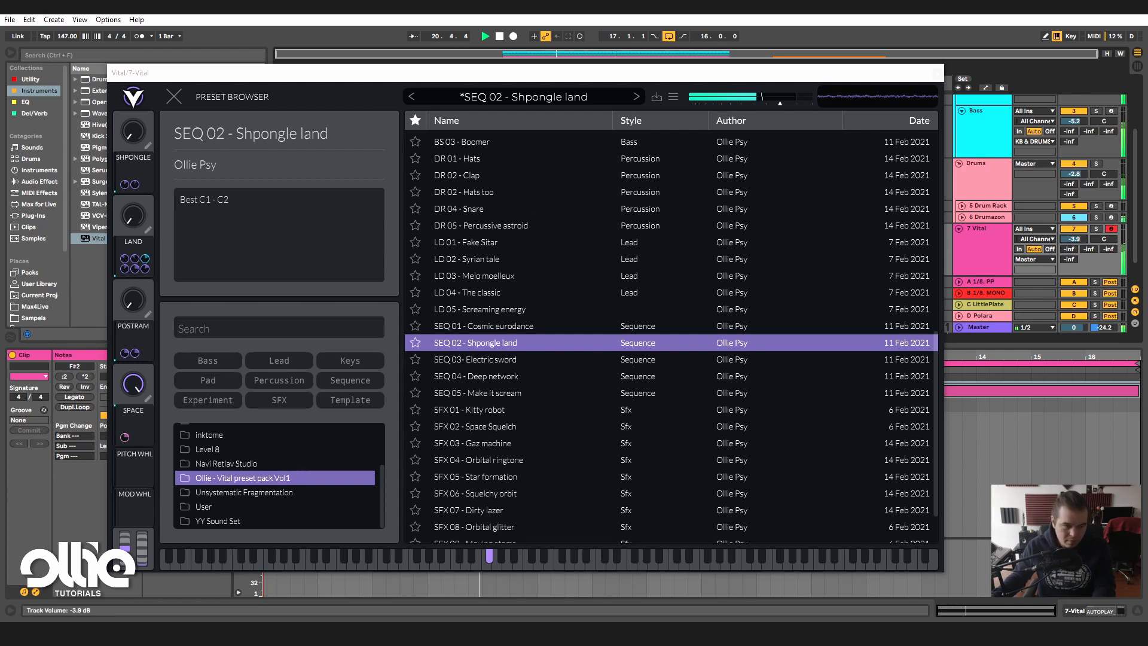
- Try SEQ 02's macros in the mix: raise Shpongle to maximum, and sweep Land and Postram up and back to minimum
{"action": "left_click_drag", "start_coordinate": [138, 222], "coordinate": [138, 119]}
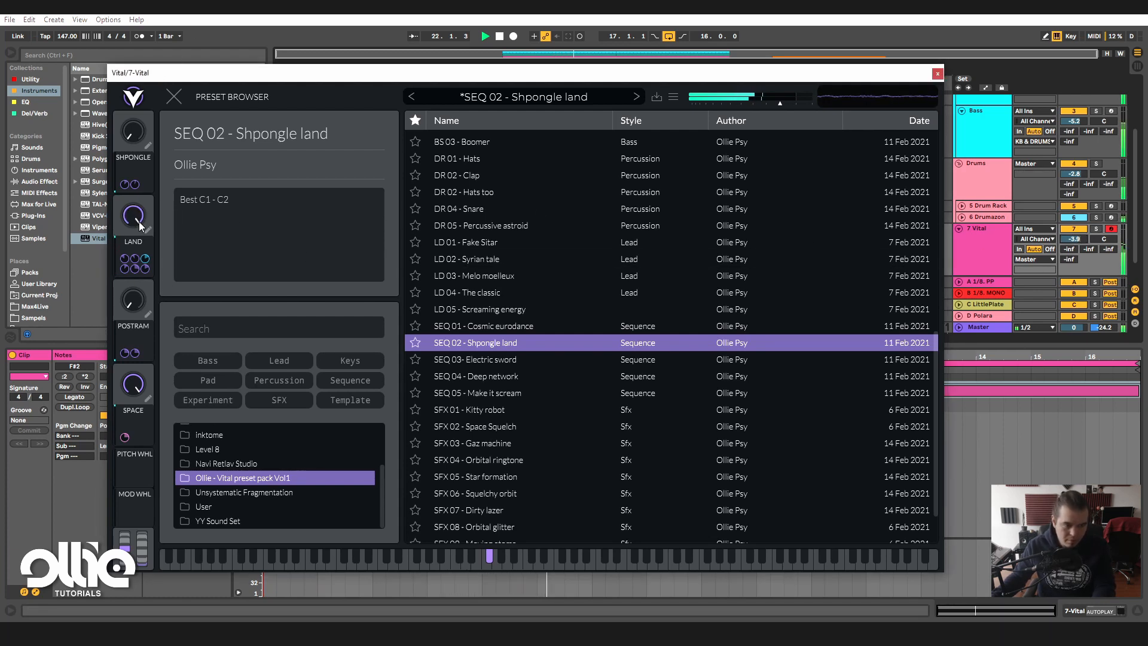
{"action": "mouse_move", "coordinate": [135, 219]}
{"action": "left_click_drag", "start_coordinate": [132, 303], "coordinate": [133, 245]}
{"action": "left_click_drag", "start_coordinate": [133, 131], "coordinate": [134, 23]}
{"action": "left_click_drag", "start_coordinate": [133, 304], "coordinate": [134, 419]}
{"action": "left_click_drag", "start_coordinate": [122, 205], "coordinate": [159, 262]}
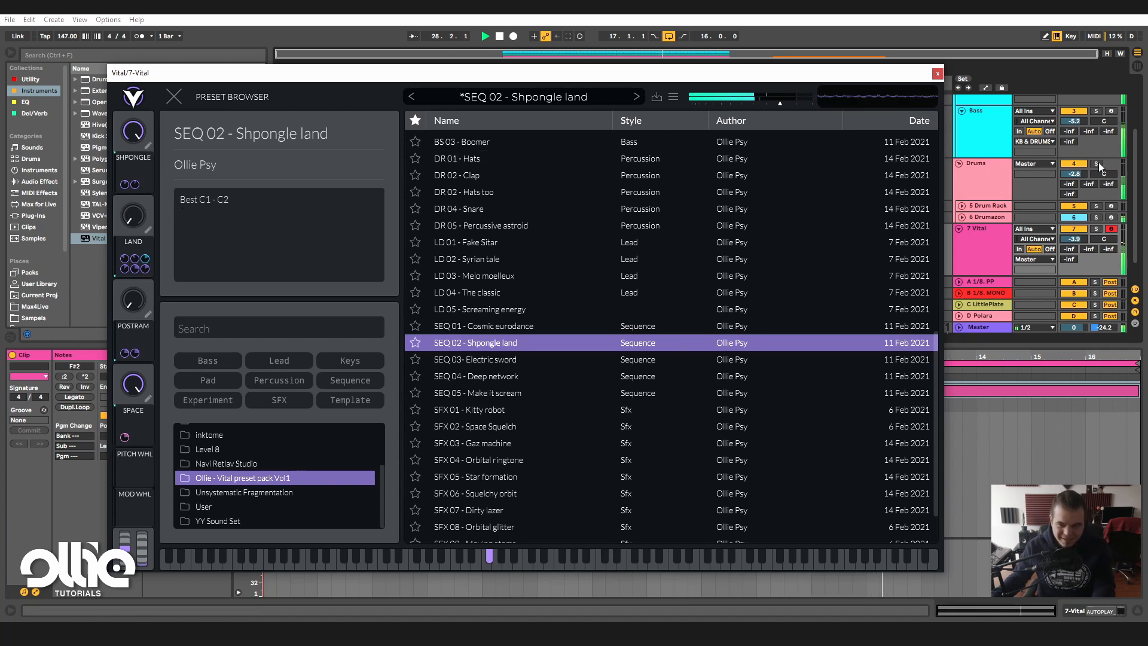
- Replay SEQ 02 soloed, unsolo it, and set Postram to maximum and Land to about half
{"action": "left_click", "coordinate": [1096, 229]}
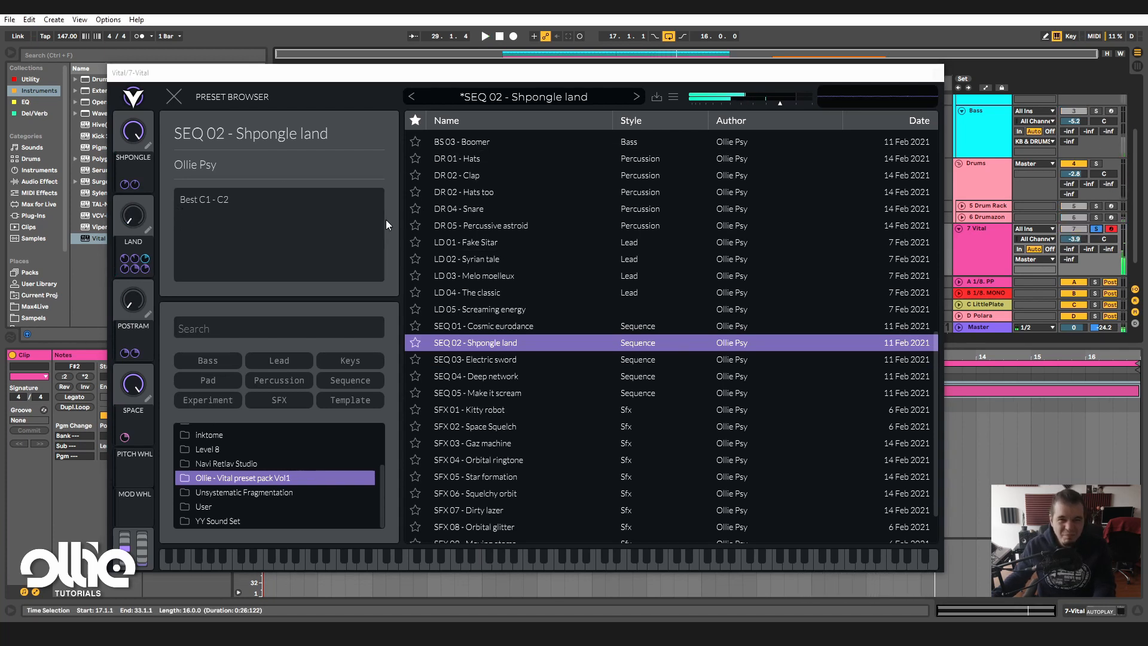
{"action": "key", "text": "space"}
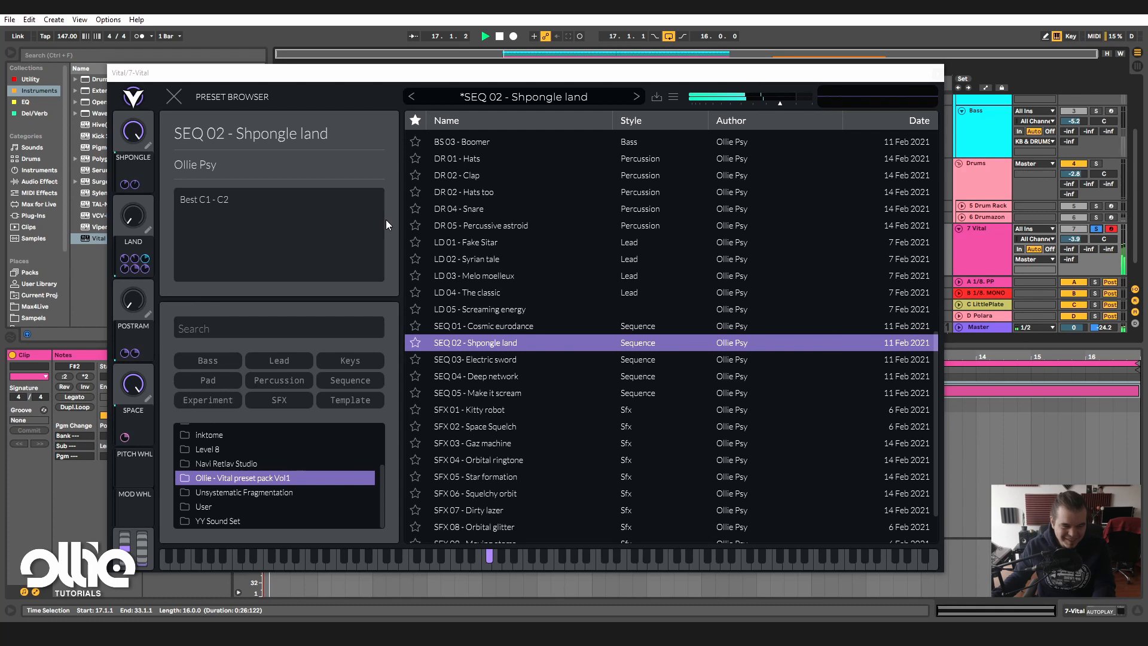
{"action": "left_click", "coordinate": [1097, 230]}
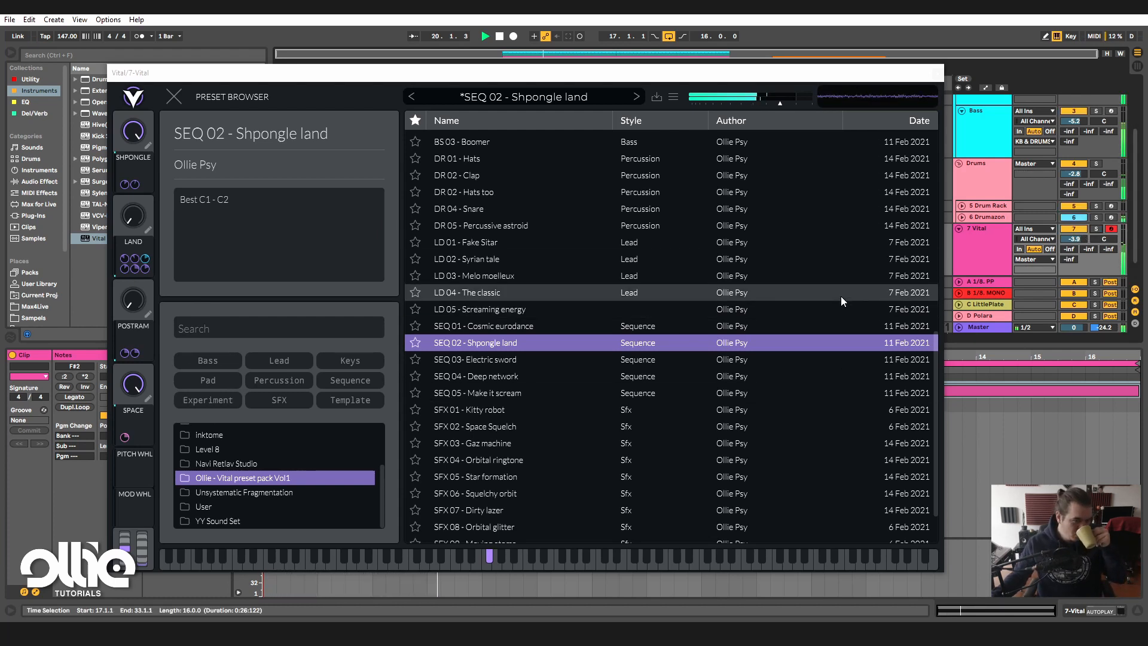
{"action": "left_click", "coordinate": [135, 302]}
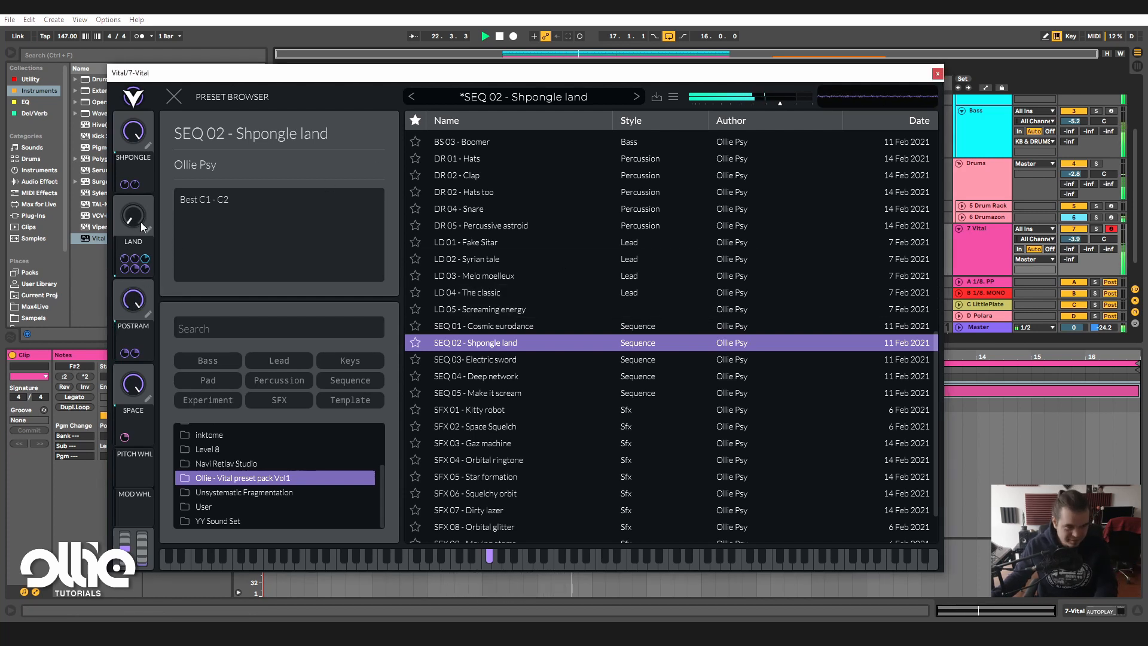
{"action": "left_click_drag", "start_coordinate": [141, 221], "coordinate": [140, 160]}
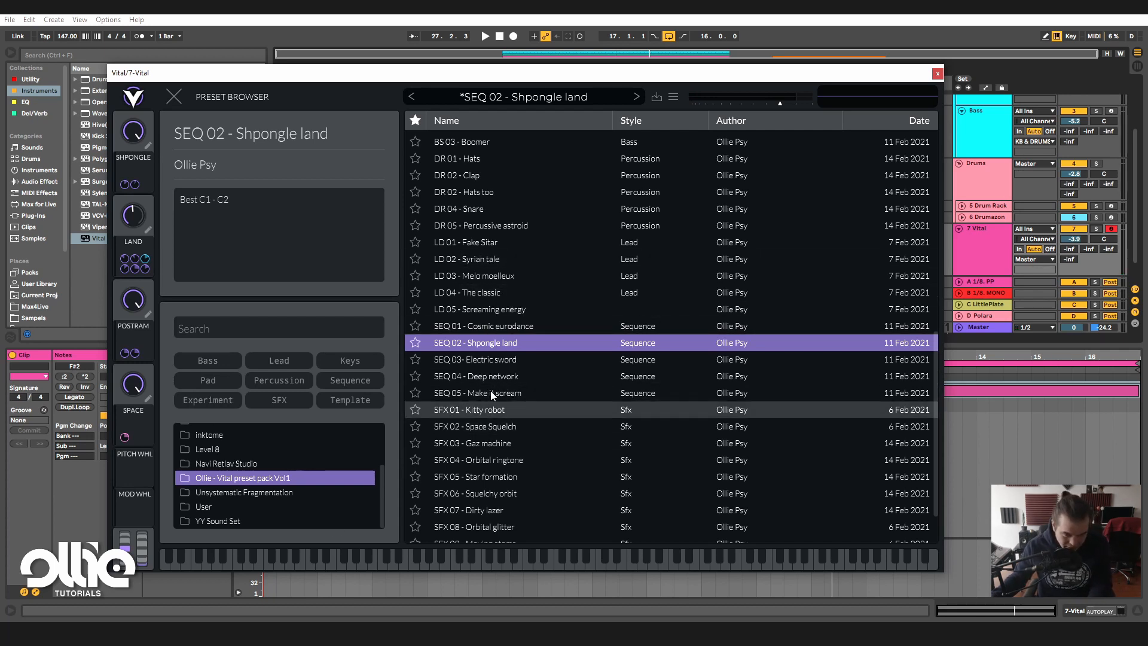
- Load the preset SEQ 03- Electric sword, play it and lower the 7 Vital track volume to -11.9 dB
{"action": "left_click", "coordinate": [485, 359]}
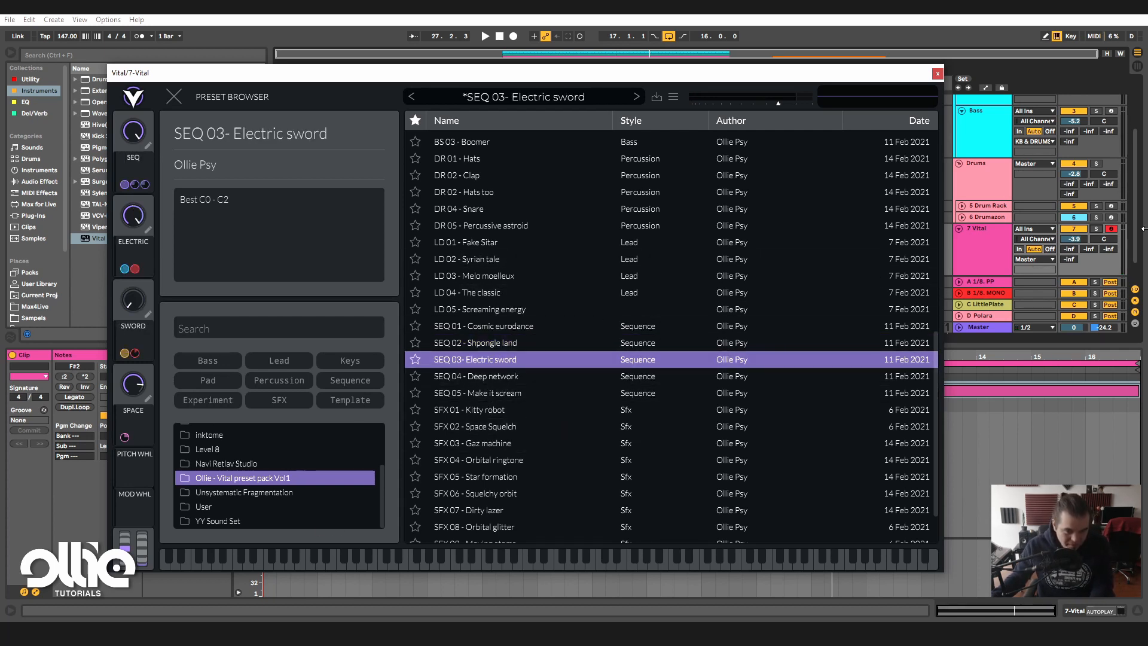
{"action": "key", "text": "space"}
{"action": "left_click", "coordinate": [1075, 239]}
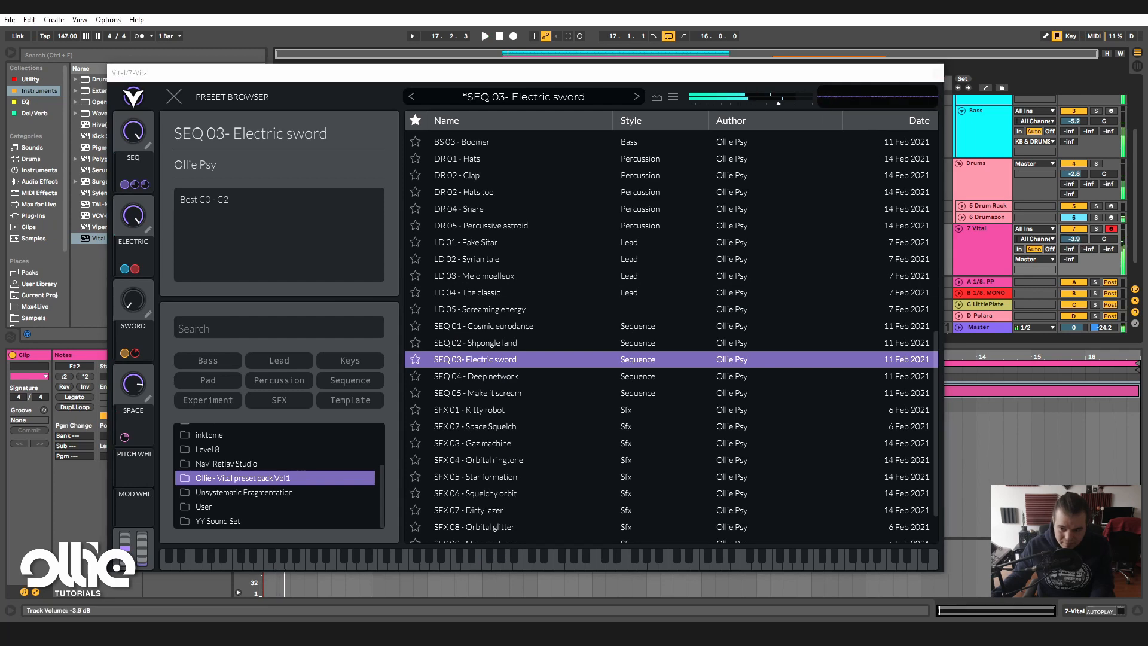
{"action": "left_click_drag", "start_coordinate": [1074, 239], "coordinate": [1074, 235]}
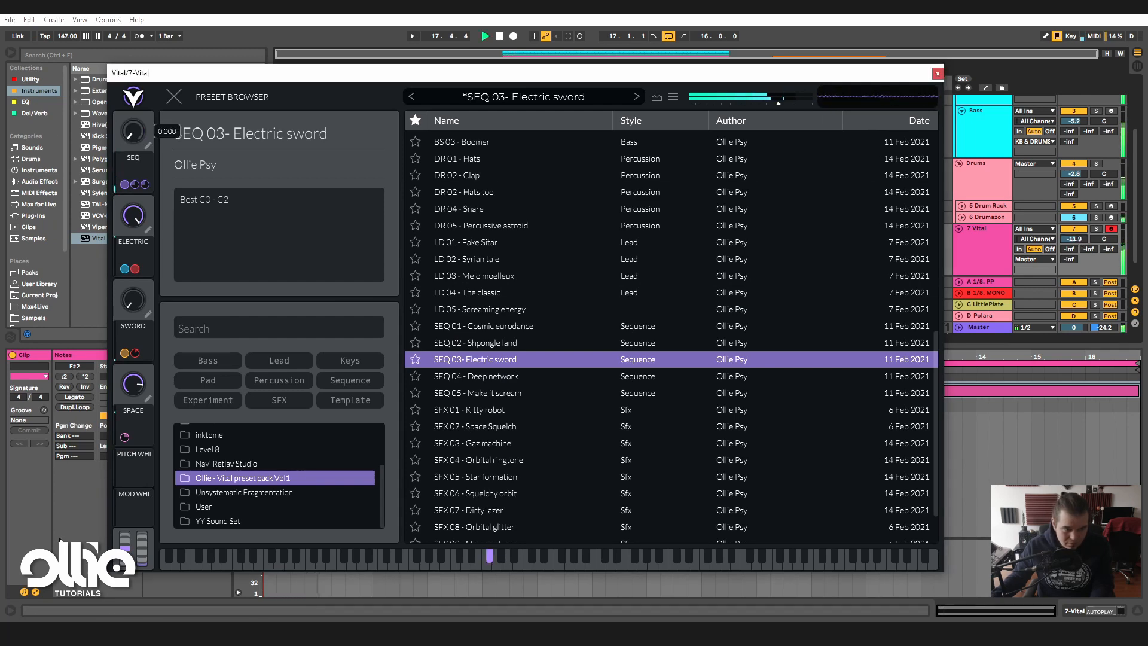
- Close the preset browser and try SEQ 03's macros with SEQ at 0.000, Sword at maximum, and Electric lowered and raised back to 0.825
{"action": "left_click", "coordinate": [174, 99]}
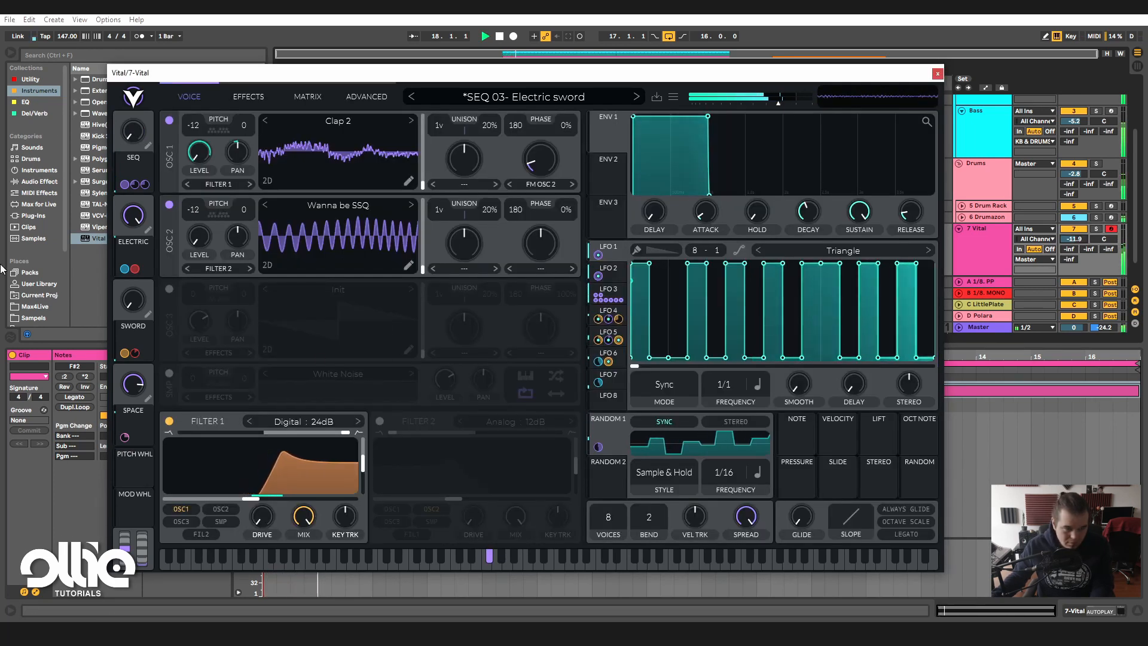
{"action": "left_click_drag", "start_coordinate": [133, 300], "coordinate": [175, 152]}
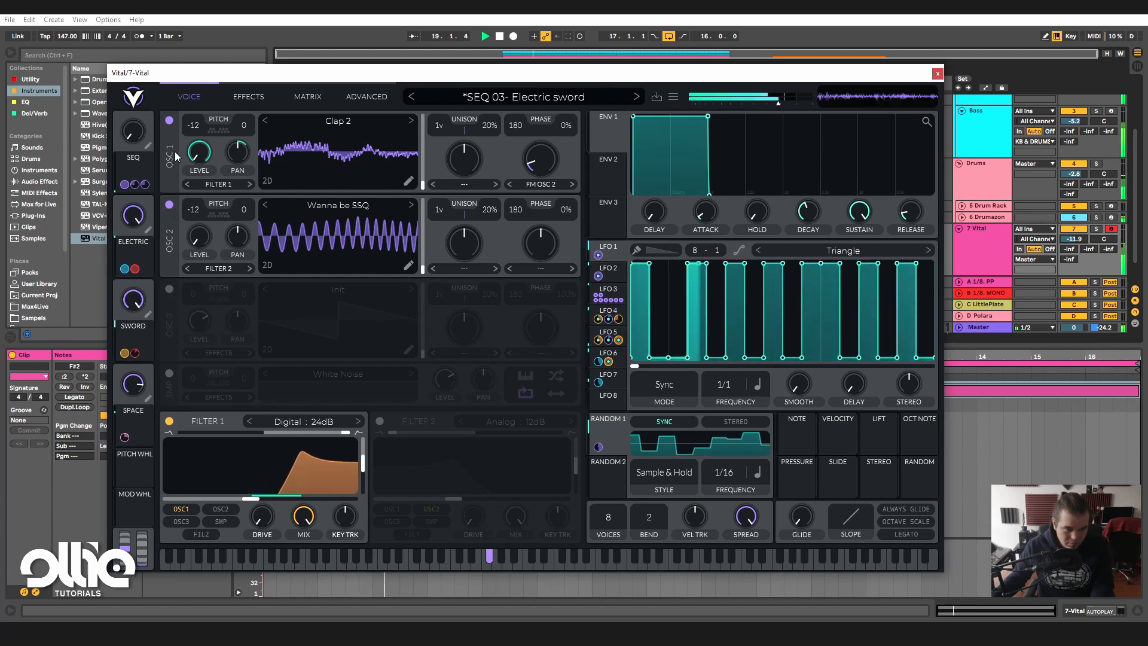
{"action": "left_click_drag", "start_coordinate": [133, 216], "coordinate": [117, 347]}
{"action": "left_click_drag", "start_coordinate": [135, 213], "coordinate": [162, 113]}
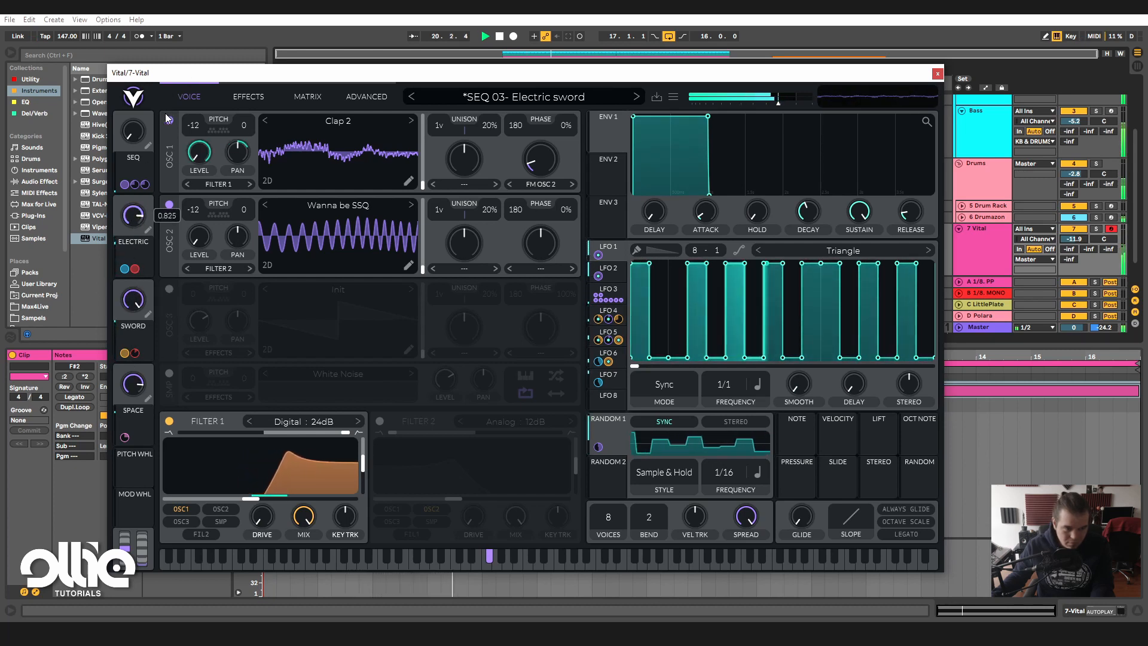
- Solo the 7 Vital track at -9.7 dB, stop playback and raise the SEQ macro to maximum to play SEQ 03 live
{"action": "left_click", "coordinate": [1095, 229]}
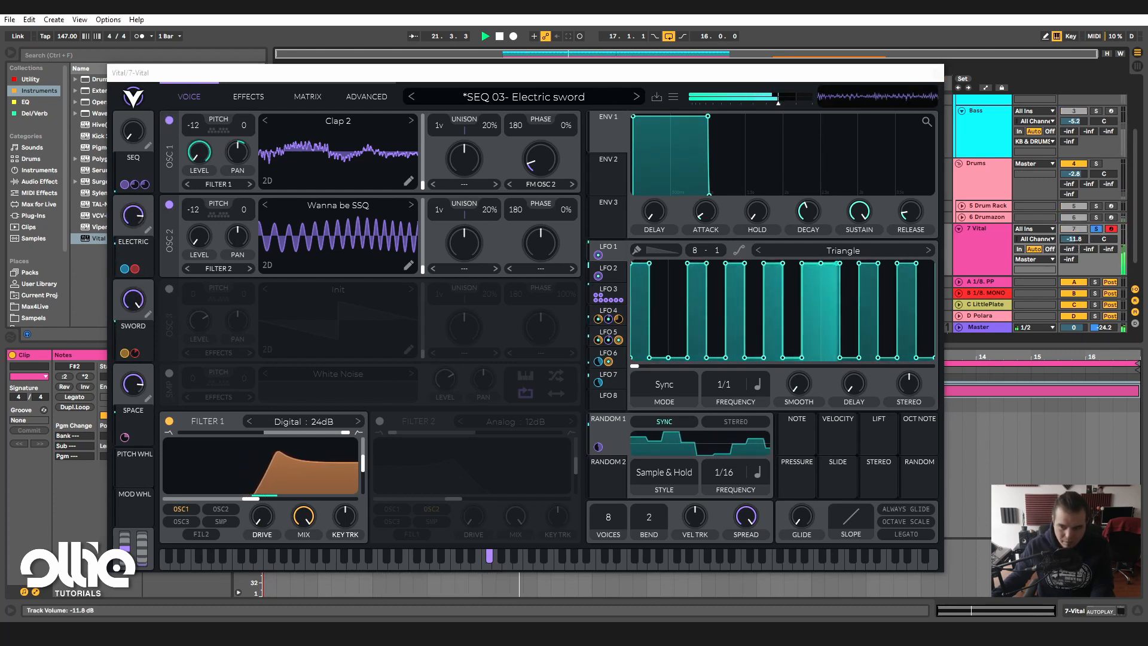
{"action": "key", "text": "space"}
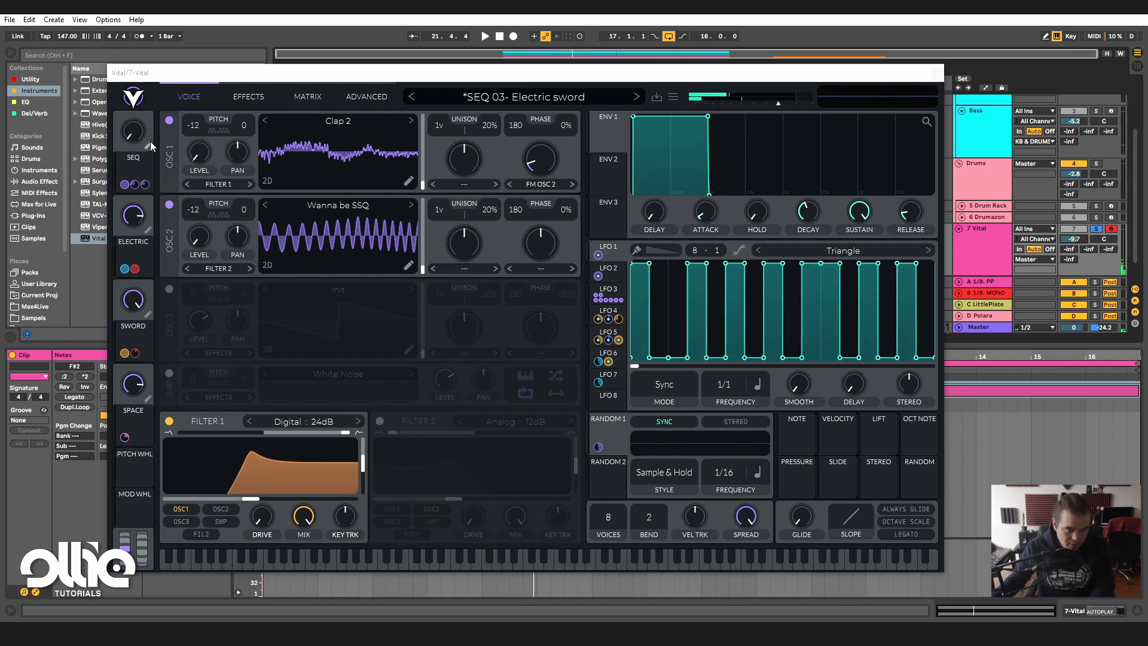
{"action": "left_click", "coordinate": [151, 145]}
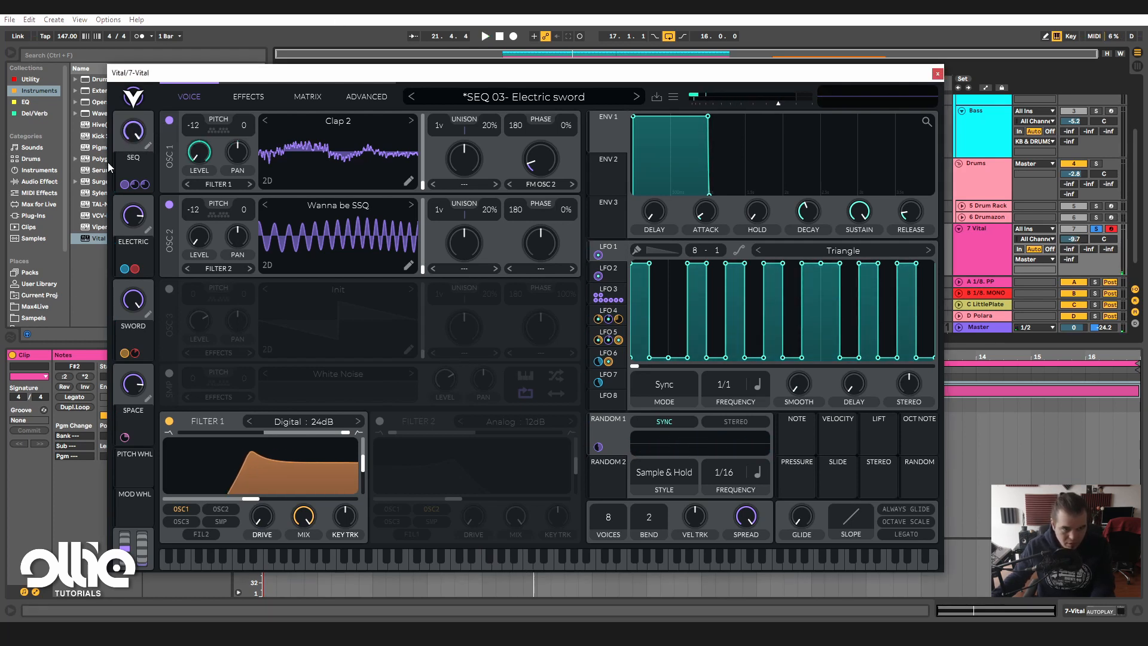
{"action": "left_click_drag", "start_coordinate": [122, 175], "coordinate": [127, 133]}
{"action": "left_click", "coordinate": [213, 43]}
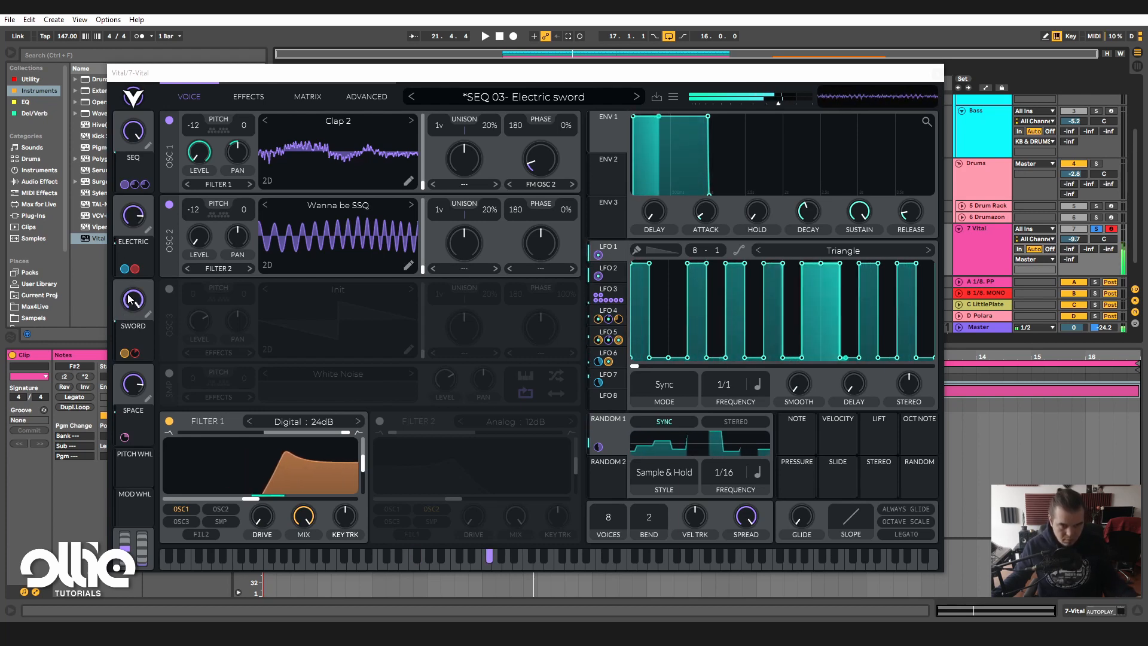
- Load the preset SEQ 04 - Deep network and raise its Deep macro to maximum and Network to about half
{"action": "left_click", "coordinate": [539, 99]}
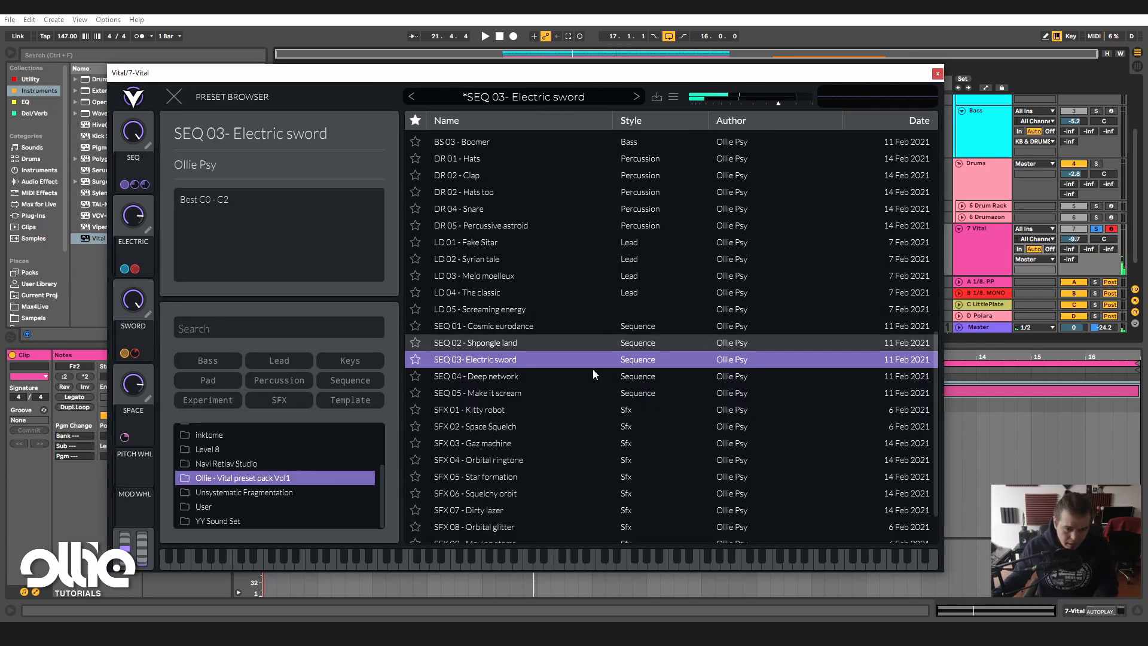
{"action": "left_click", "coordinate": [526, 379]}
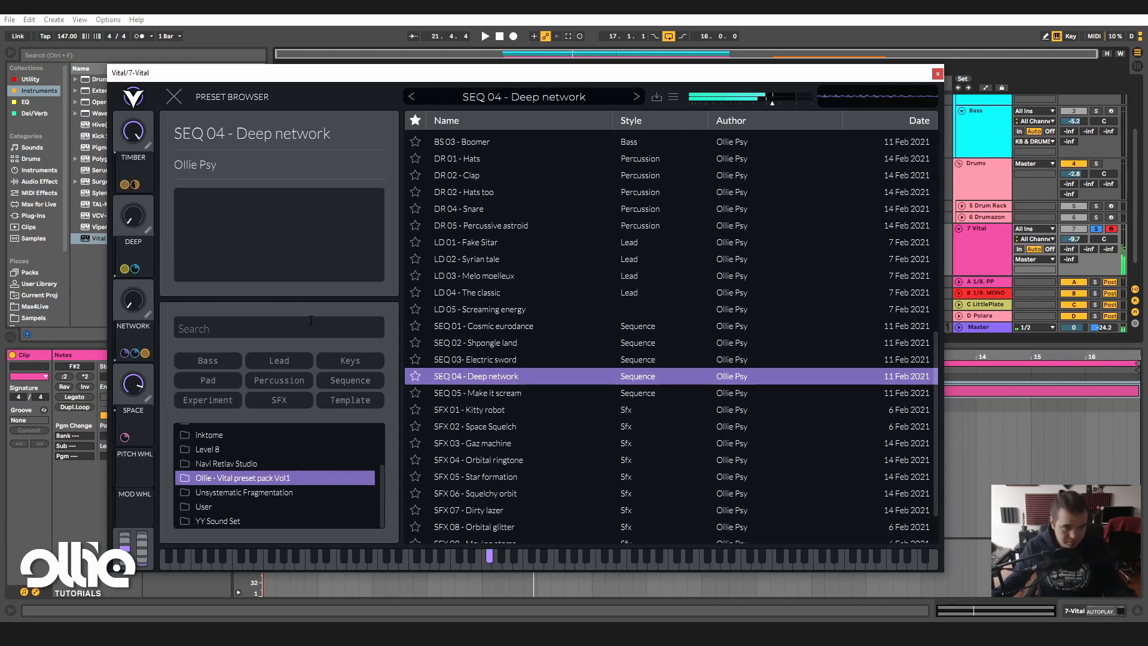
{"action": "left_click_drag", "start_coordinate": [132, 224], "coordinate": [177, 176]}
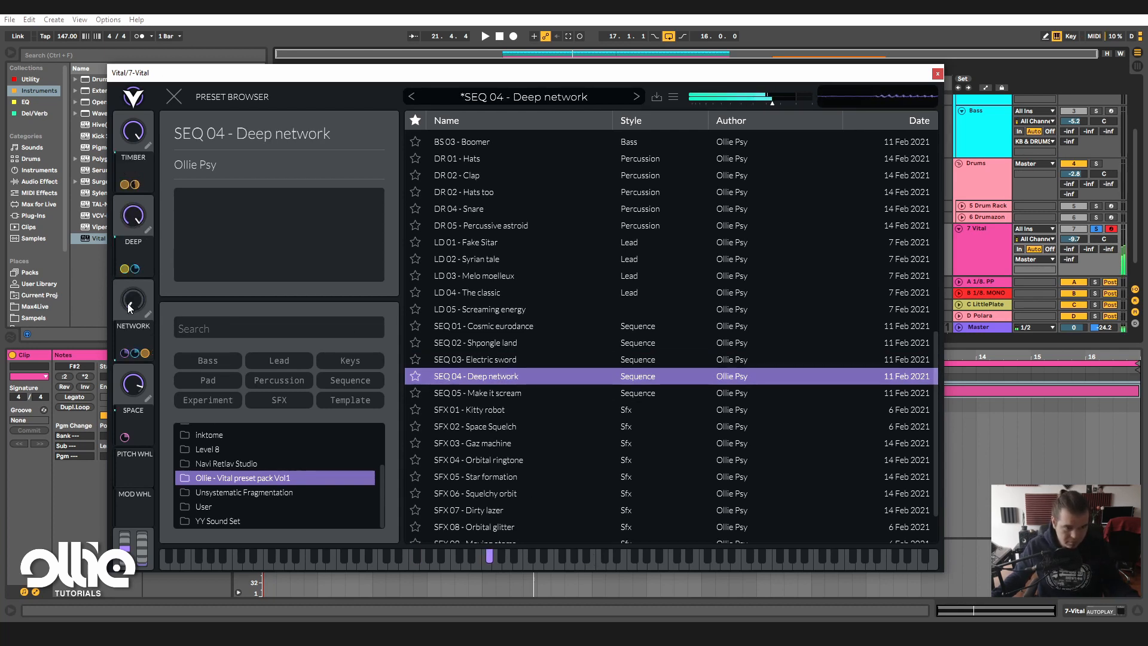
{"action": "left_click_drag", "start_coordinate": [127, 303], "coordinate": [133, 254]}
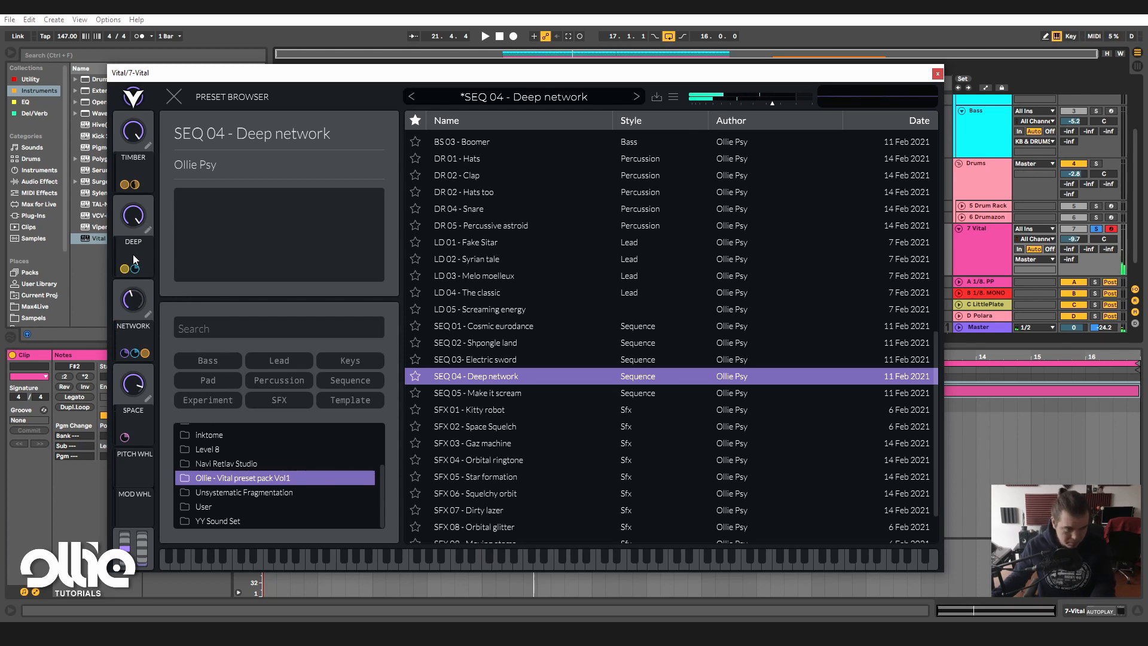
- Play SEQ 04 while adjusting its Timber, Deep and Network macros, hear 7 Vital with the other tracks at -6.8 dB, and solo it again
{"action": "left_click_drag", "start_coordinate": [128, 302], "coordinate": [224, 59]}
{"action": "double_click", "coordinate": [138, 222]}
{"action": "double_click", "coordinate": [133, 293]}
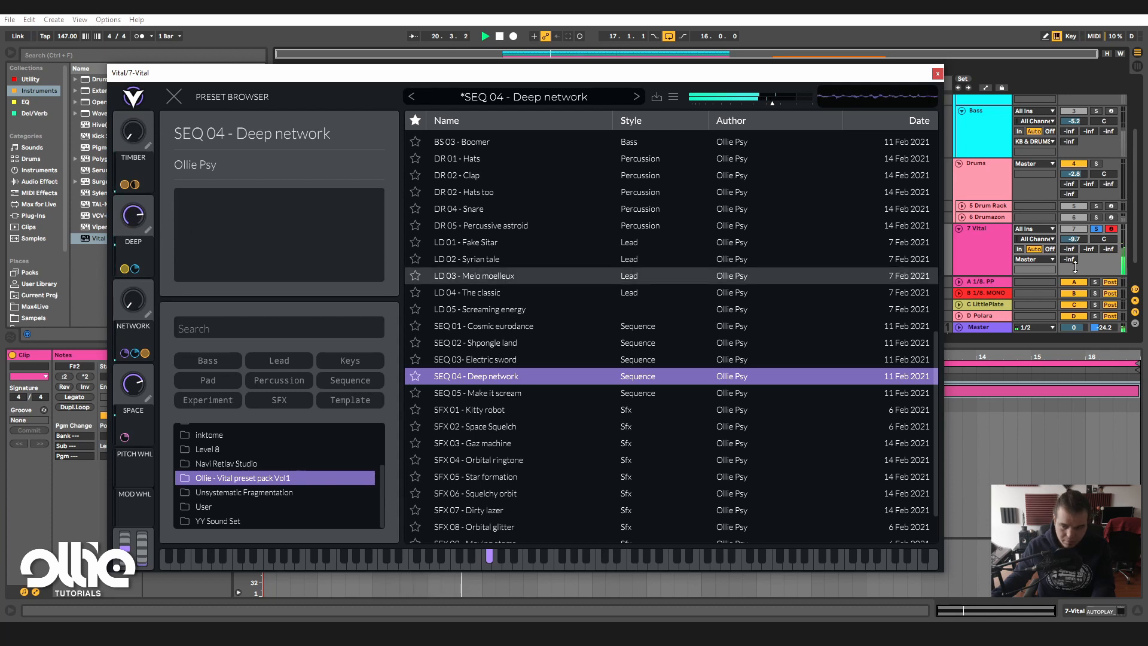
{"action": "left_click", "coordinate": [1095, 228]}
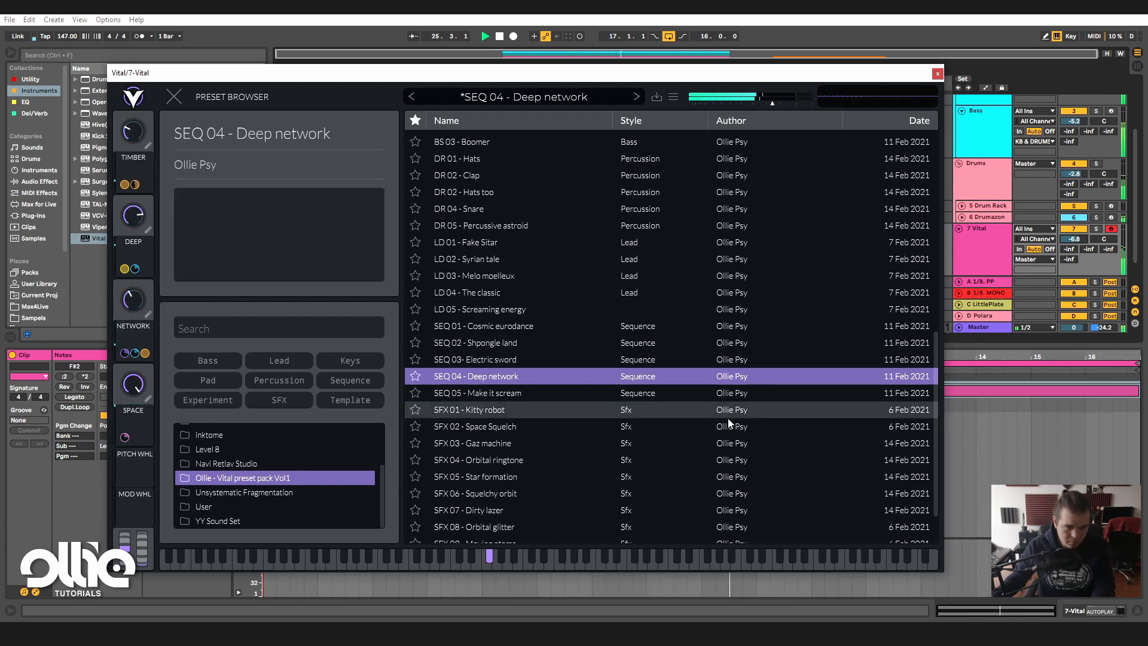
{"action": "left_click", "coordinate": [1096, 228]}
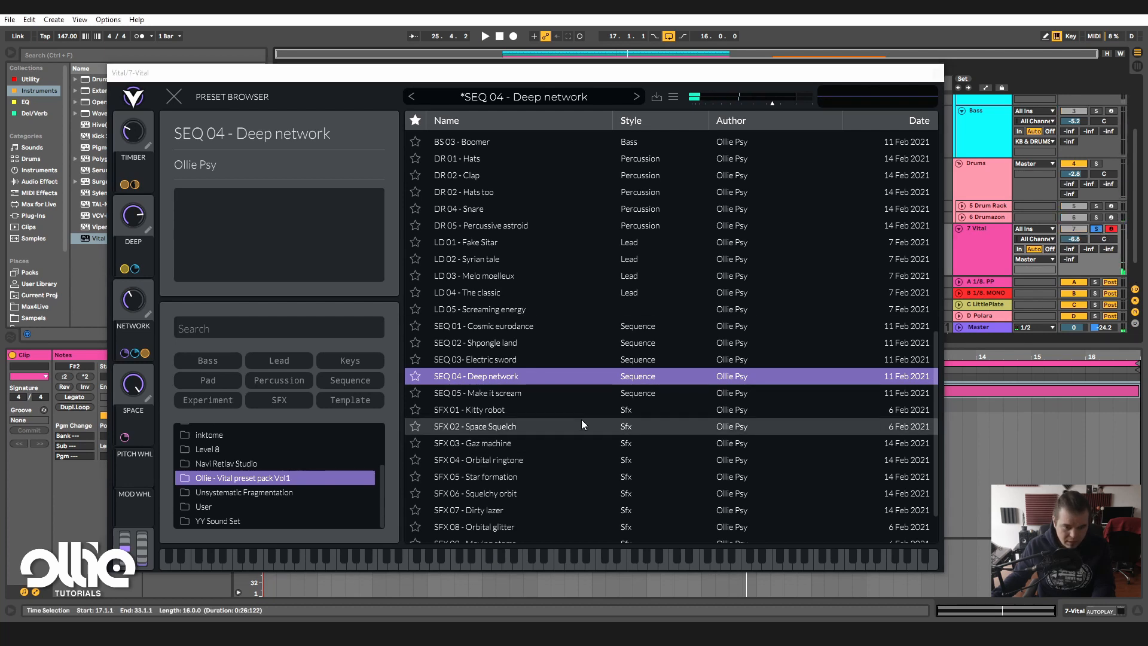
- Load the preset SEQ 05 - Make it scream and transpose the 7 Vital clip's note down an octave to F#1
{"action": "left_click", "coordinate": [524, 392]}
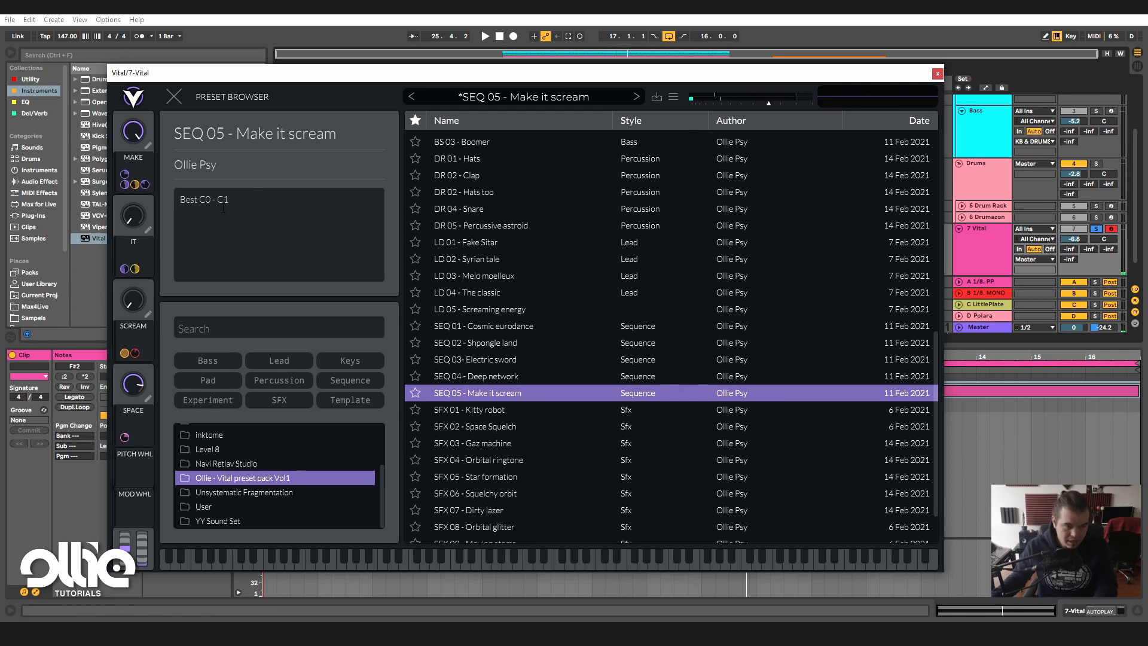
{"action": "left_click_drag", "start_coordinate": [376, 73], "coordinate": [370, 524]}
{"action": "key", "text": "space"}
{"action": "key", "text": "shift+Down"}
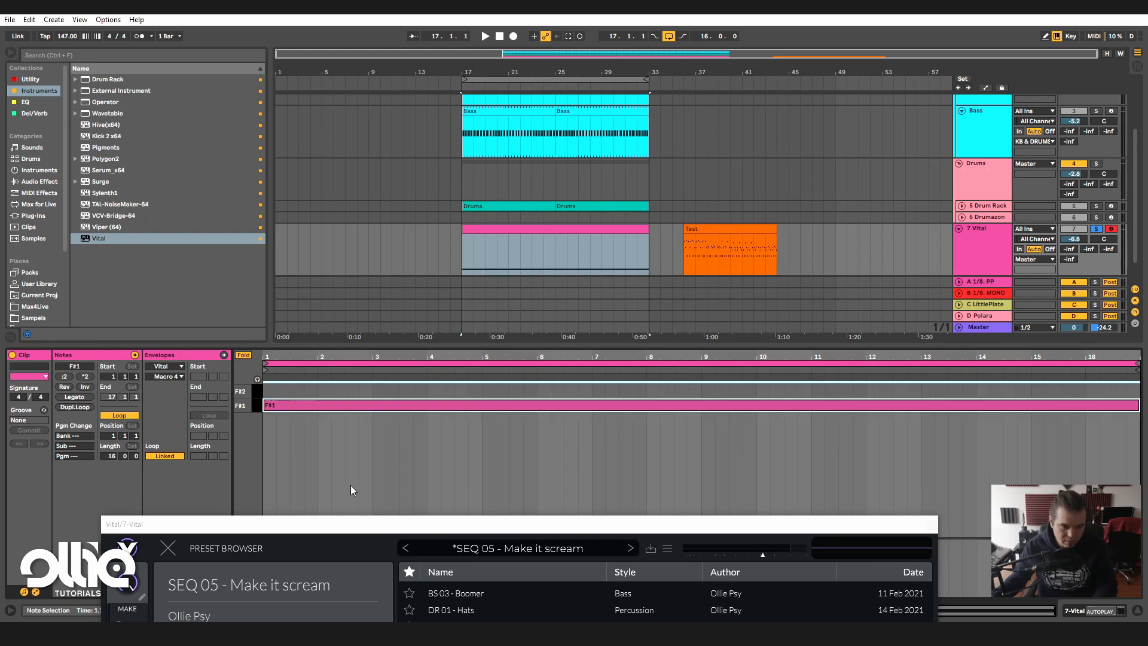
- Bring the Vital window back up, start playback with 7 Vital unsoloed and lower its track volume to -9.8 dB
{"action": "left_click_drag", "start_coordinate": [371, 527], "coordinate": [395, 66]}
{"action": "key", "text": "space"}
{"action": "left_click", "coordinate": [1096, 229]}
{"action": "left_click_drag", "start_coordinate": [1075, 238], "coordinate": [1075, 255]}
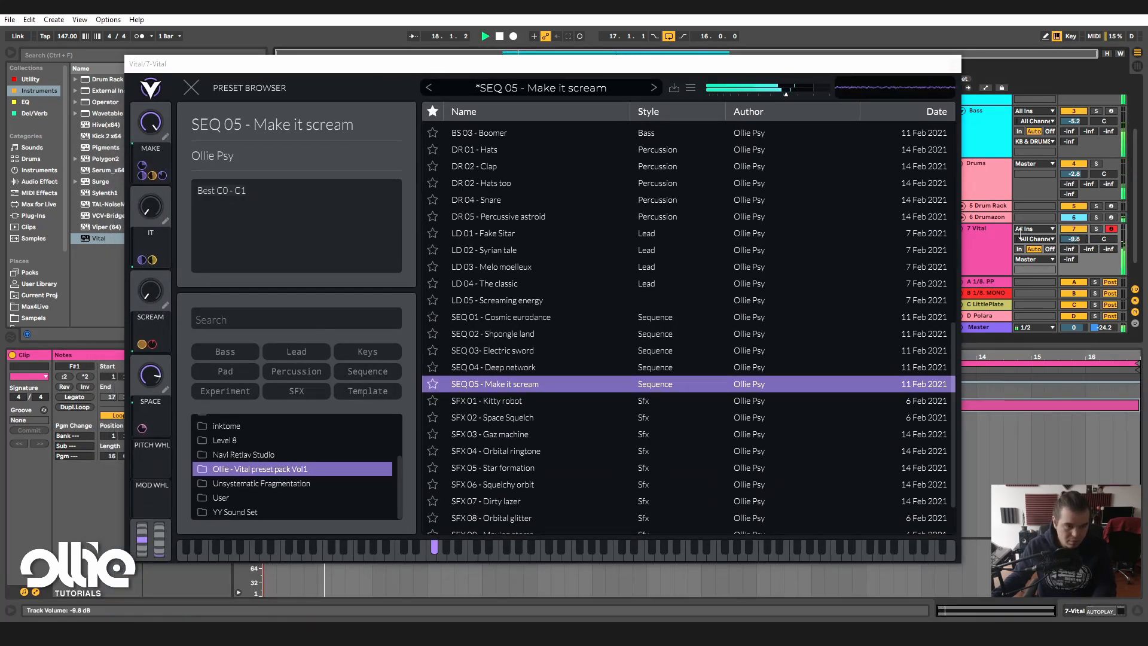
- Try SEQ 05's macros during playback, ending with Make at minimum, It at about three quarters and Scream above half, and stop playback
{"action": "left_click_drag", "start_coordinate": [152, 293], "coordinate": [143, 324]}
{"action": "left_click_drag", "start_coordinate": [152, 124], "coordinate": [151, 251]}
{"action": "left_click_drag", "start_coordinate": [151, 296], "coordinate": [148, 359]}
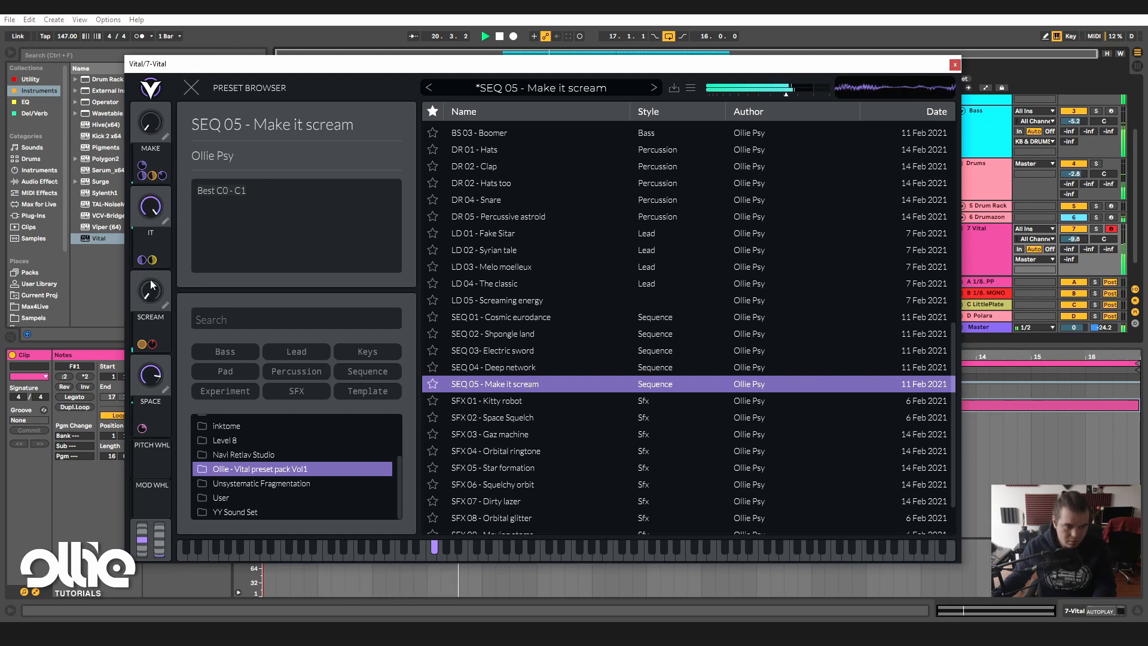
{"action": "left_click_drag", "start_coordinate": [152, 209], "coordinate": [99, 387]}
{"action": "left_click_drag", "start_coordinate": [151, 288], "coordinate": [153, 156]}
{"action": "left_click_drag", "start_coordinate": [150, 208], "coordinate": [172, 72]}
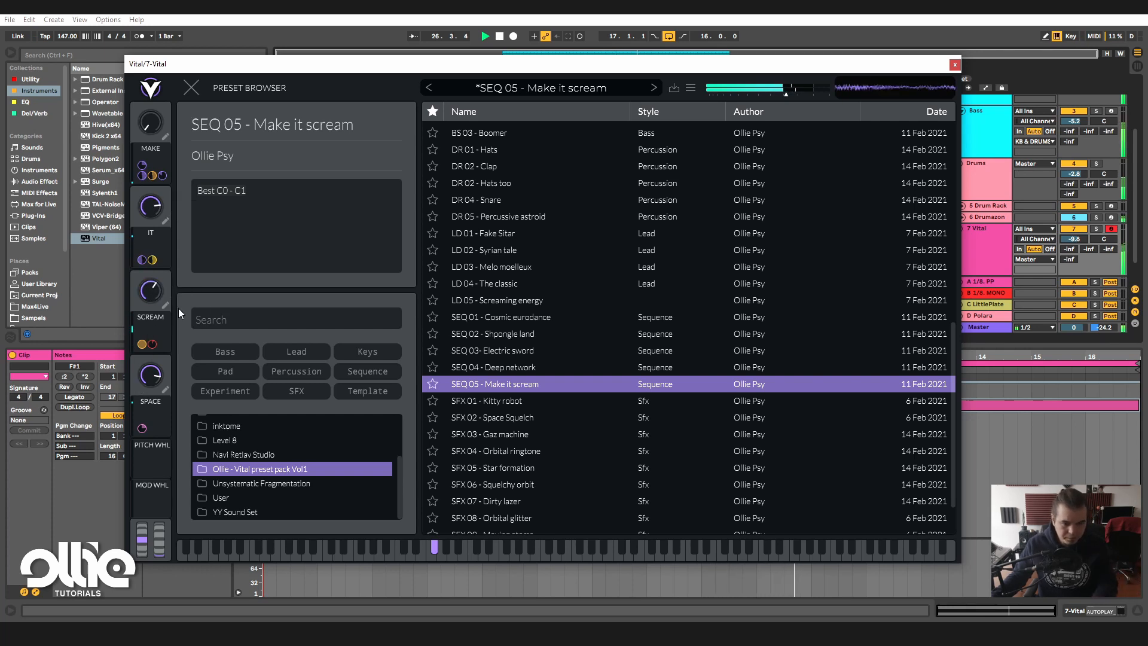
{"action": "key", "text": "space"}
- Load the preset SFX 01 - Kitty robot and try its macros, ending with Timber at minimum, Formant and Drunk at maximum and Phat above half
{"action": "scroll", "coordinate": [534, 319], "scroll_direction": "down", "scroll_amount": 3}
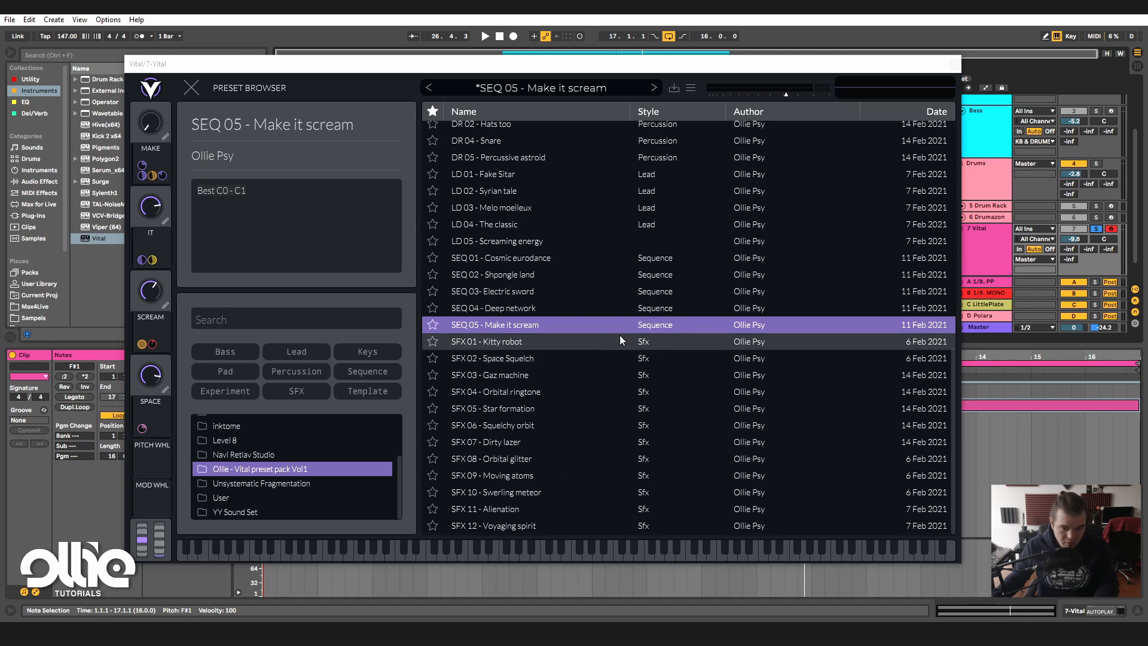
{"action": "left_click", "coordinate": [547, 343]}
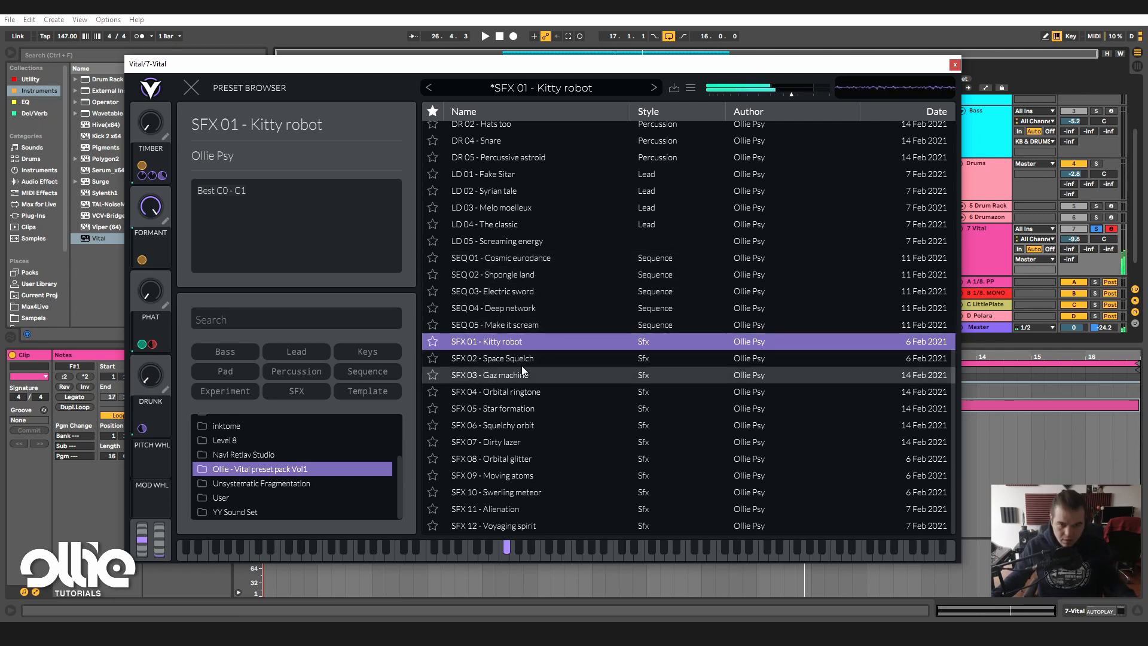
{"action": "left_click_drag", "start_coordinate": [153, 132], "coordinate": [225, 14]}
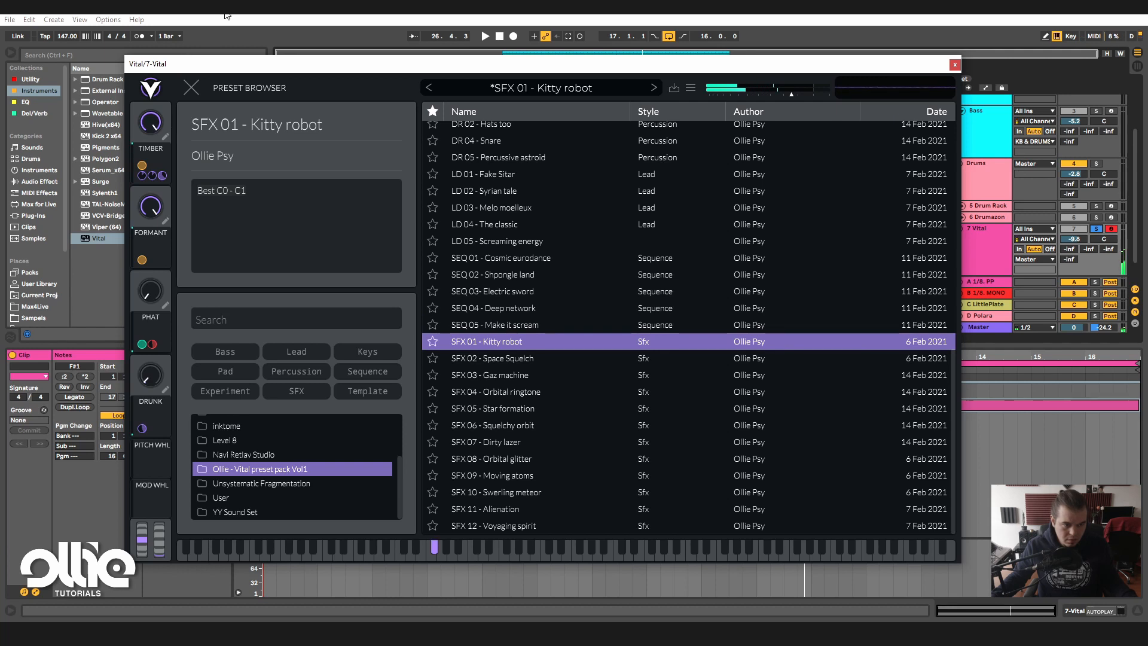
{"action": "left_click_drag", "start_coordinate": [158, 289], "coordinate": [102, 446]}
{"action": "left_click_drag", "start_coordinate": [152, 131], "coordinate": [149, 214]}
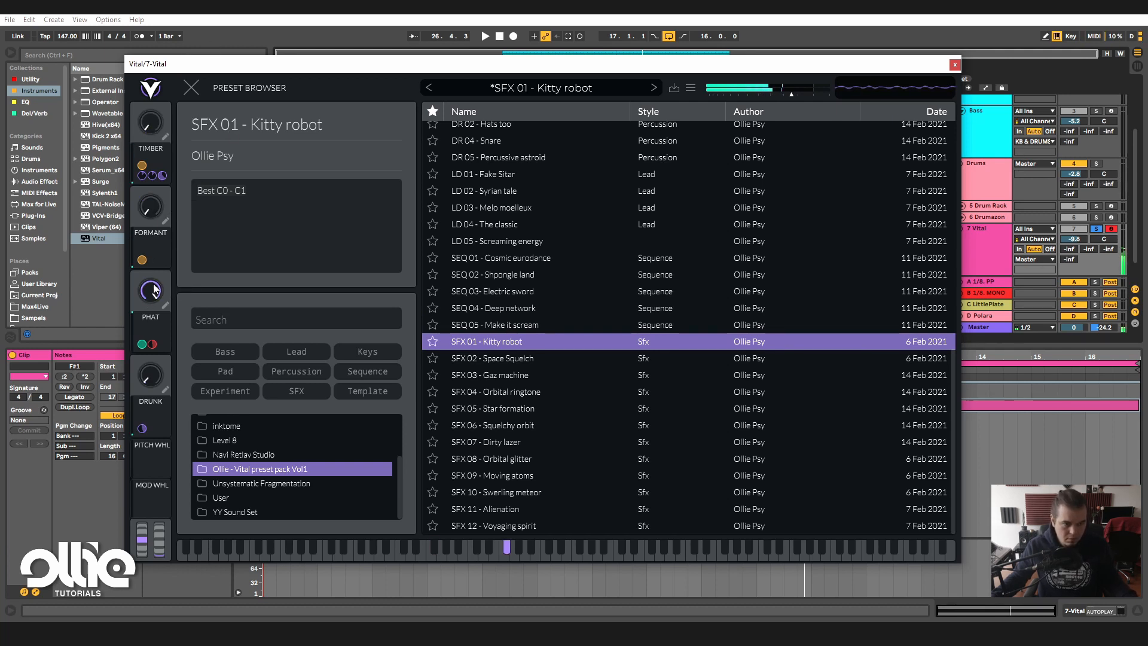
{"action": "left_click_drag", "start_coordinate": [157, 291], "coordinate": [177, 261]}
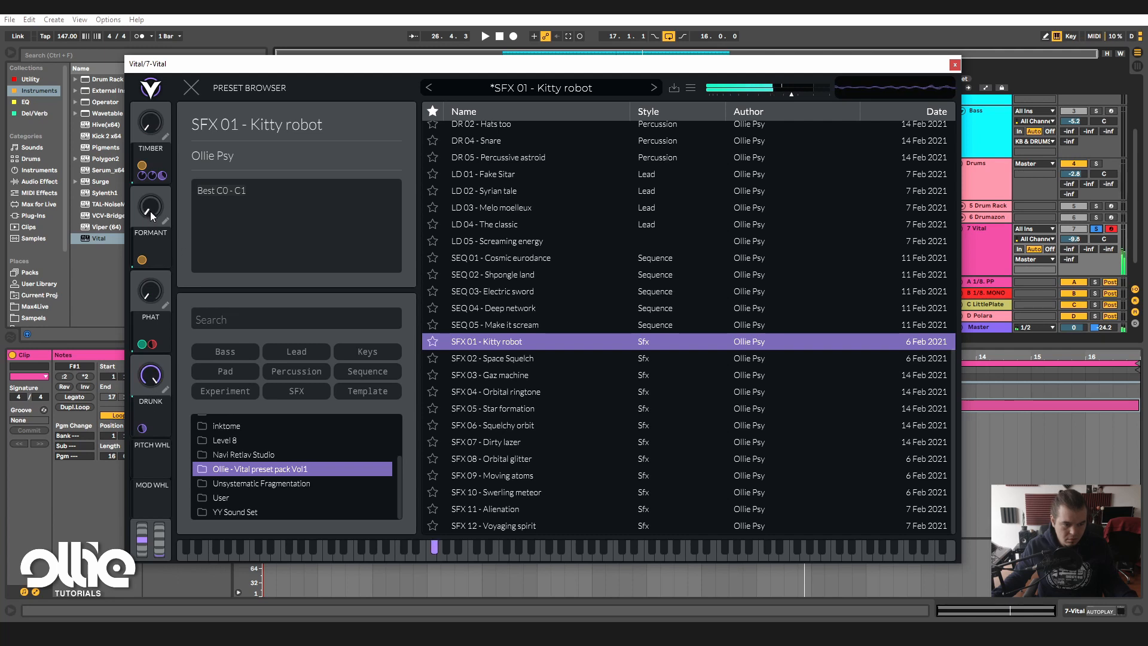
{"action": "left_click_drag", "start_coordinate": [150, 211], "coordinate": [233, 59]}
{"action": "left_click_drag", "start_coordinate": [148, 299], "coordinate": [163, 229]}
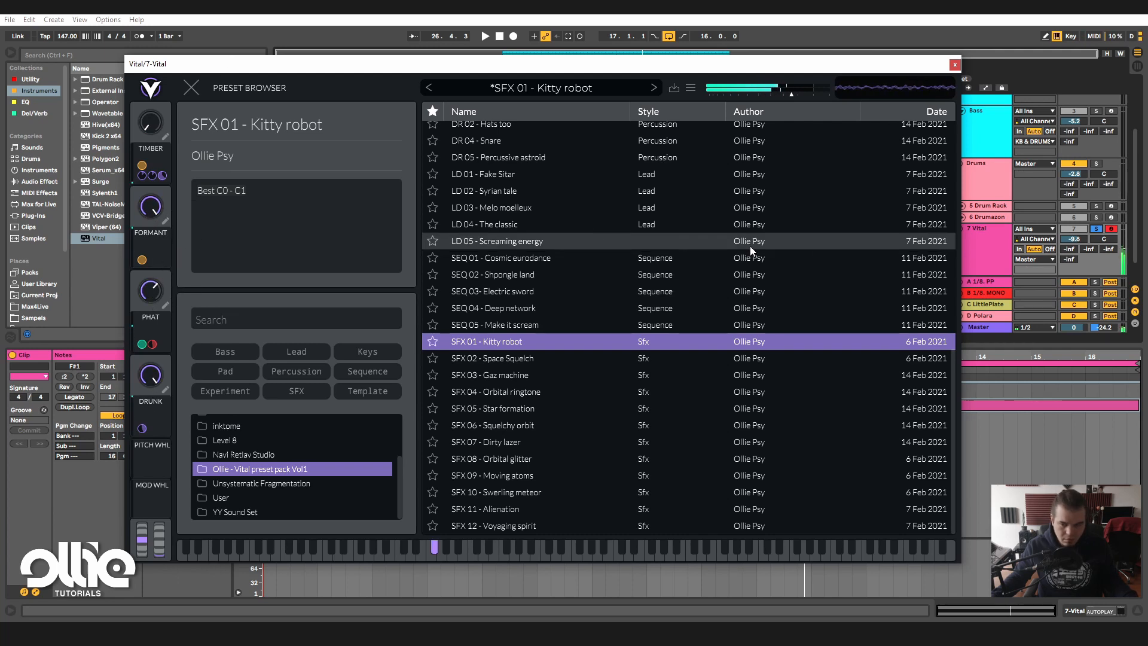
- Load the preset SFX 02 - Space Squelch and try its macros, raising Squelch and Crackles, with Cutoff and FLT FM raised and lowered
{"action": "left_click", "coordinate": [555, 358]}
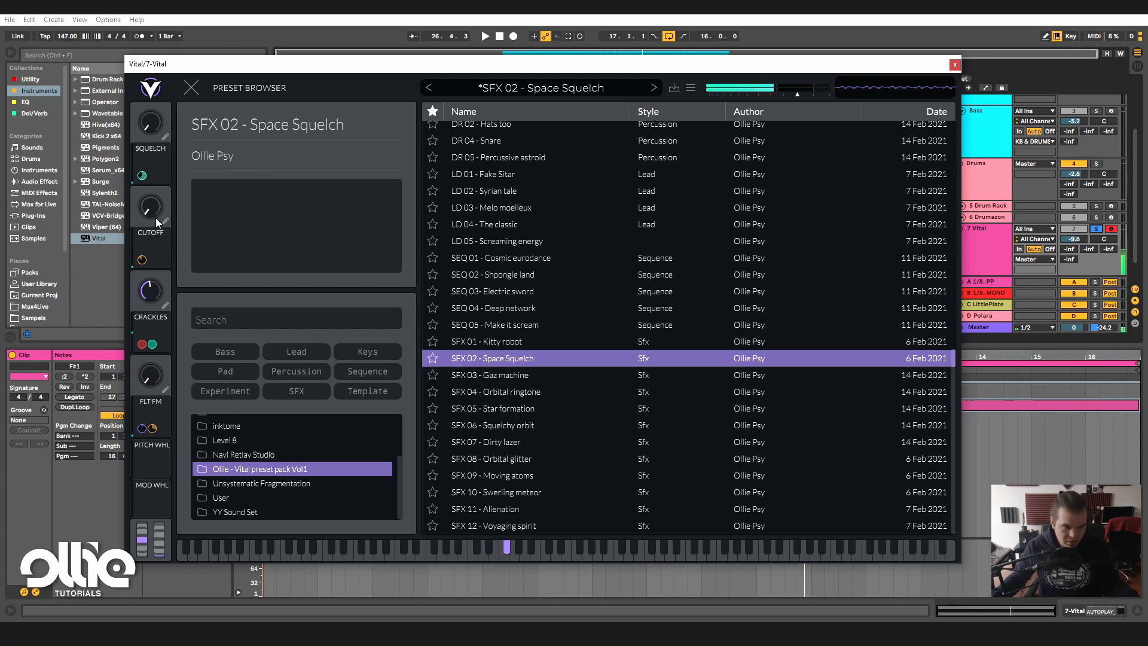
{"action": "left_click_drag", "start_coordinate": [155, 217], "coordinate": [196, 74]}
{"action": "left_click_drag", "start_coordinate": [156, 127], "coordinate": [164, 78]}
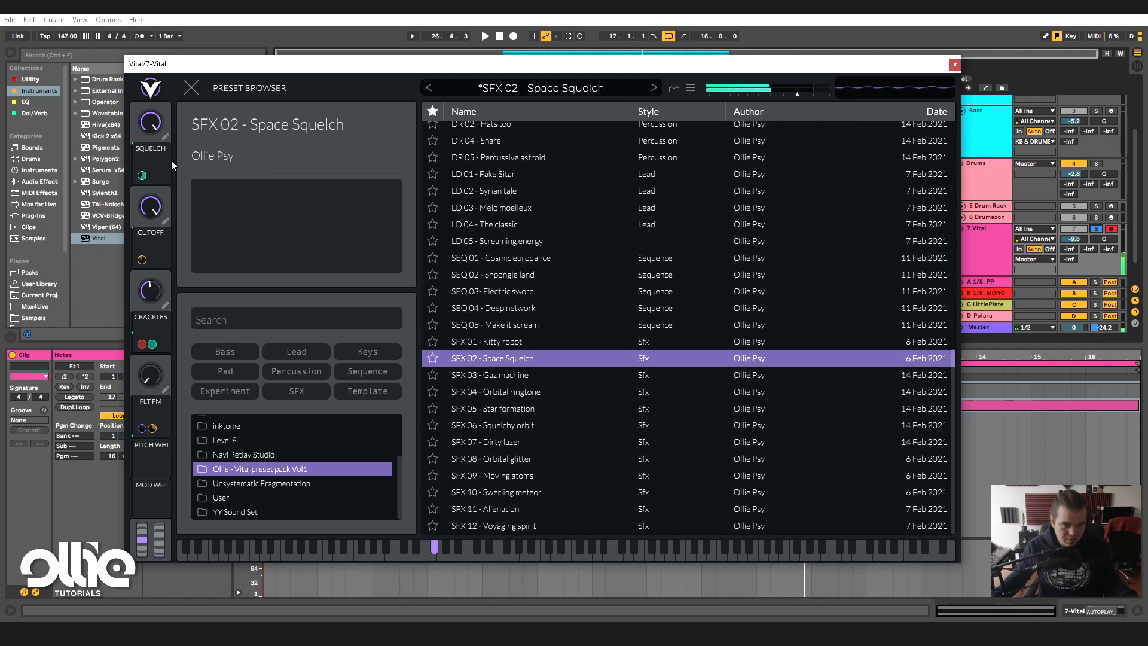
{"action": "left_click_drag", "start_coordinate": [145, 376], "coordinate": [175, 271]}
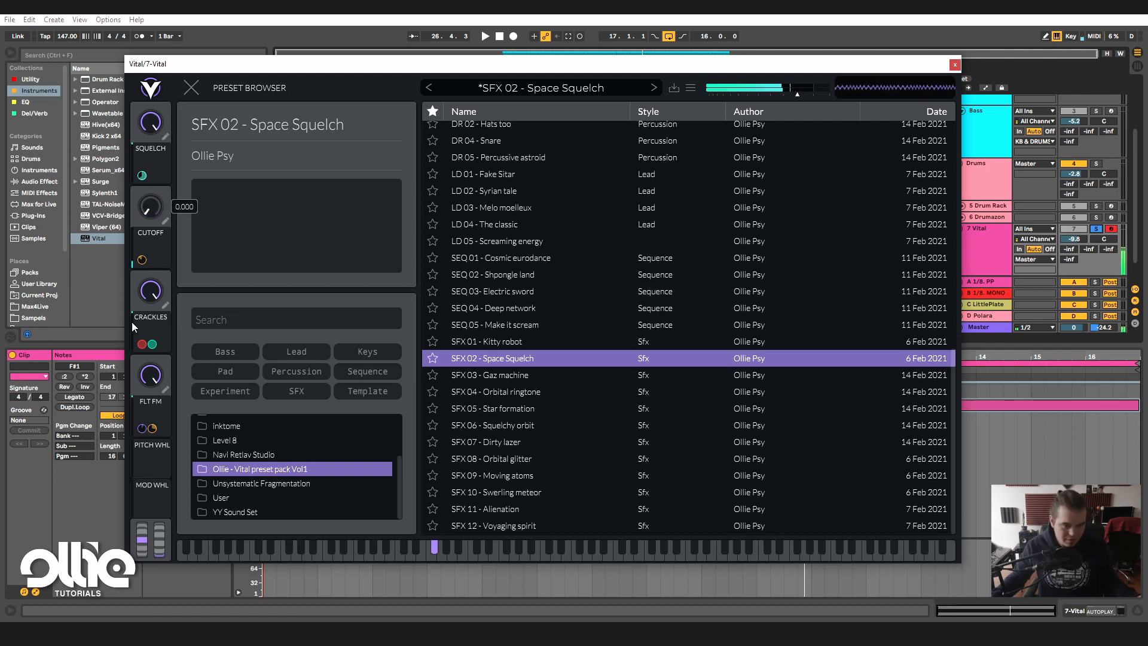
{"action": "mouse_move", "coordinate": [151, 291]}
{"action": "left_mouse_down"}
{"action": "mouse_move", "coordinate": [149, 358]}
{"action": "mouse_move", "coordinate": [150, 282]}
{"action": "left_mouse_up"}
{"action": "left_click_drag", "start_coordinate": [150, 372], "coordinate": [147, 457]}
- Load the preset SFX 03 - Gaz machine, raise the 7 Vital track volume to -3.3 dB and bring all four macros to maximum
{"action": "left_click", "coordinate": [539, 375]}
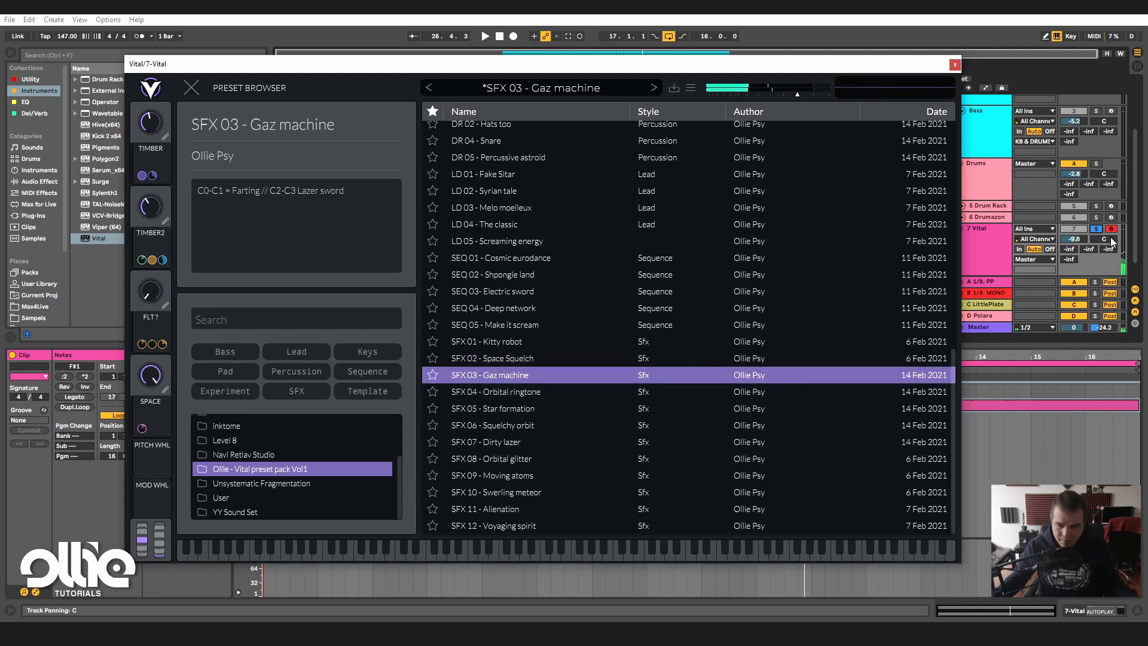
{"action": "left_click_drag", "start_coordinate": [1075, 238], "coordinate": [1074, 220]}
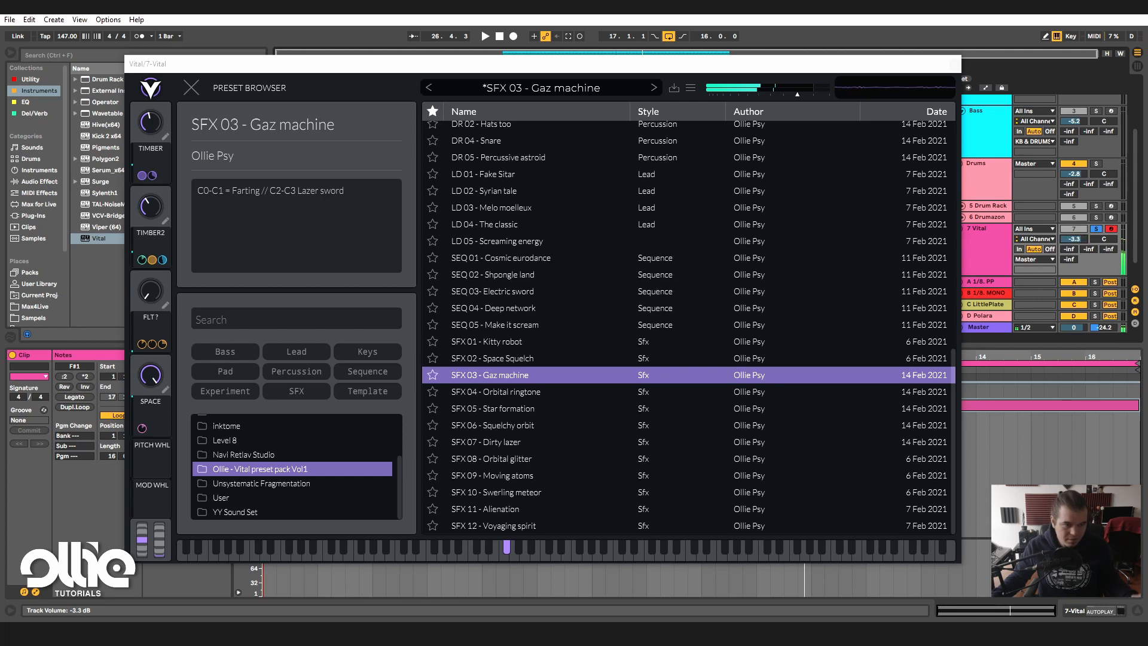
{"action": "left_click_drag", "start_coordinate": [154, 124], "coordinate": [184, 51]}
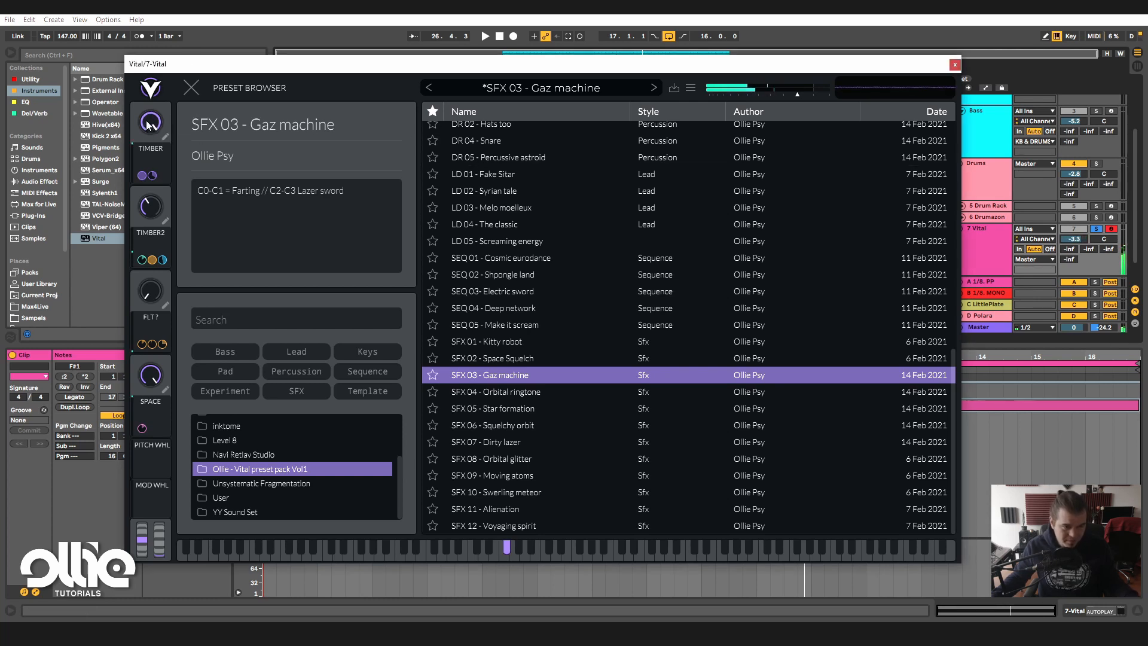
{"action": "mouse_move", "coordinate": [153, 124]}
{"action": "left_mouse_down"}
{"action": "mouse_move", "coordinate": [153, 228]}
{"action": "mouse_move", "coordinate": [170, 138]}
{"action": "left_mouse_up"}
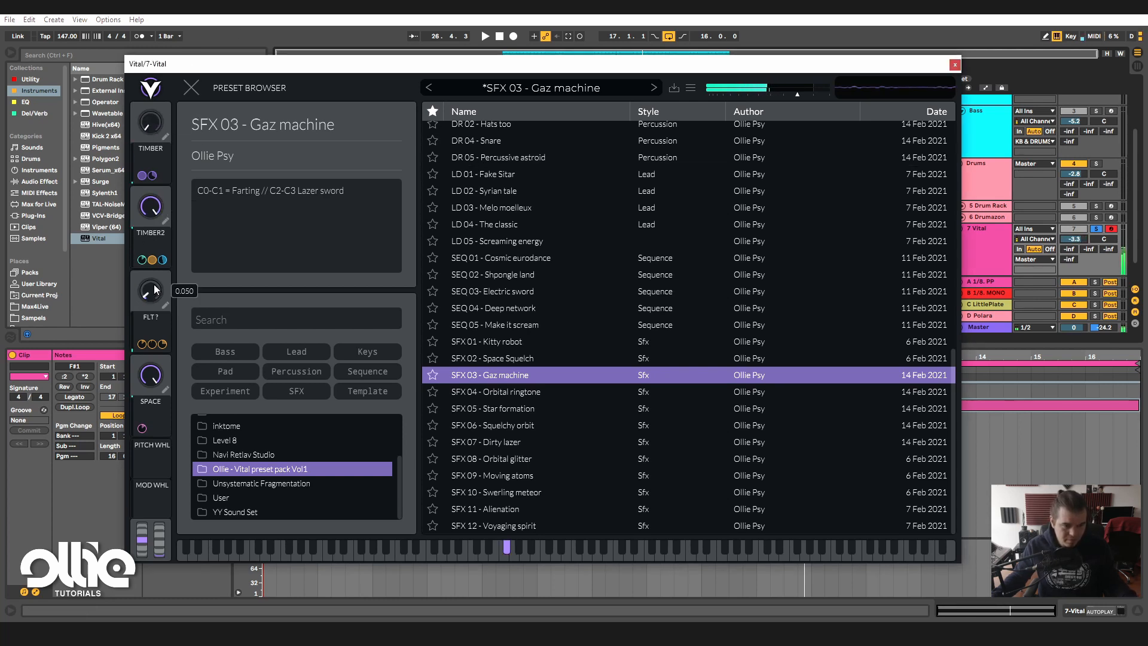
{"action": "left_click_drag", "start_coordinate": [153, 286], "coordinate": [223, 28]}
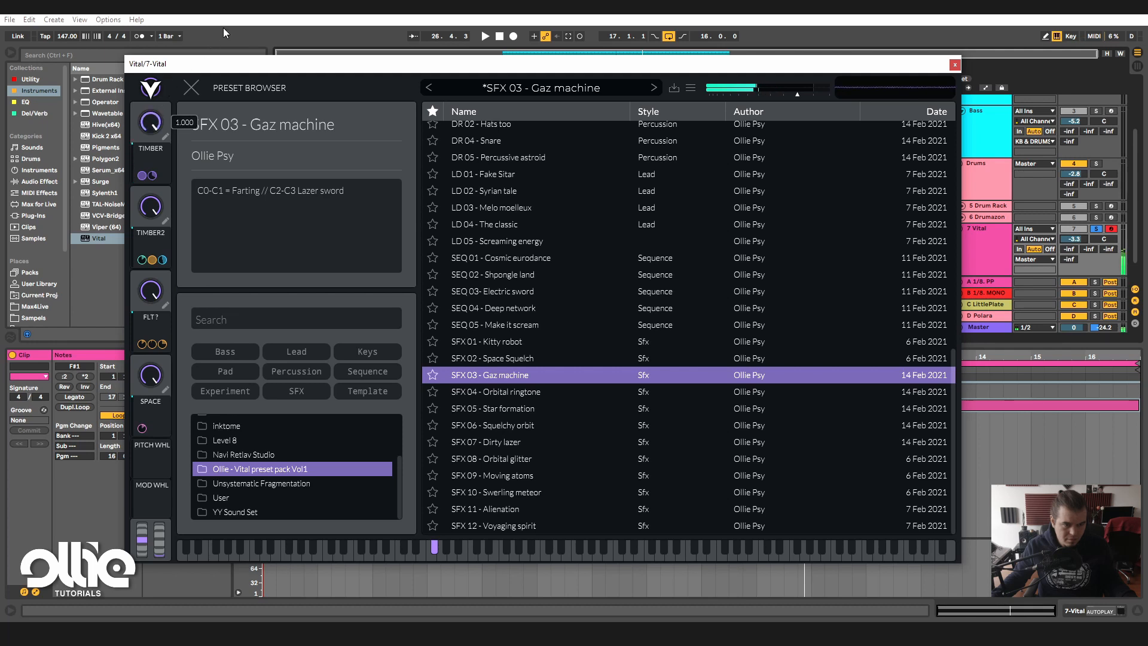
{"action": "left_click_drag", "start_coordinate": [156, 369], "coordinate": [175, 351]}
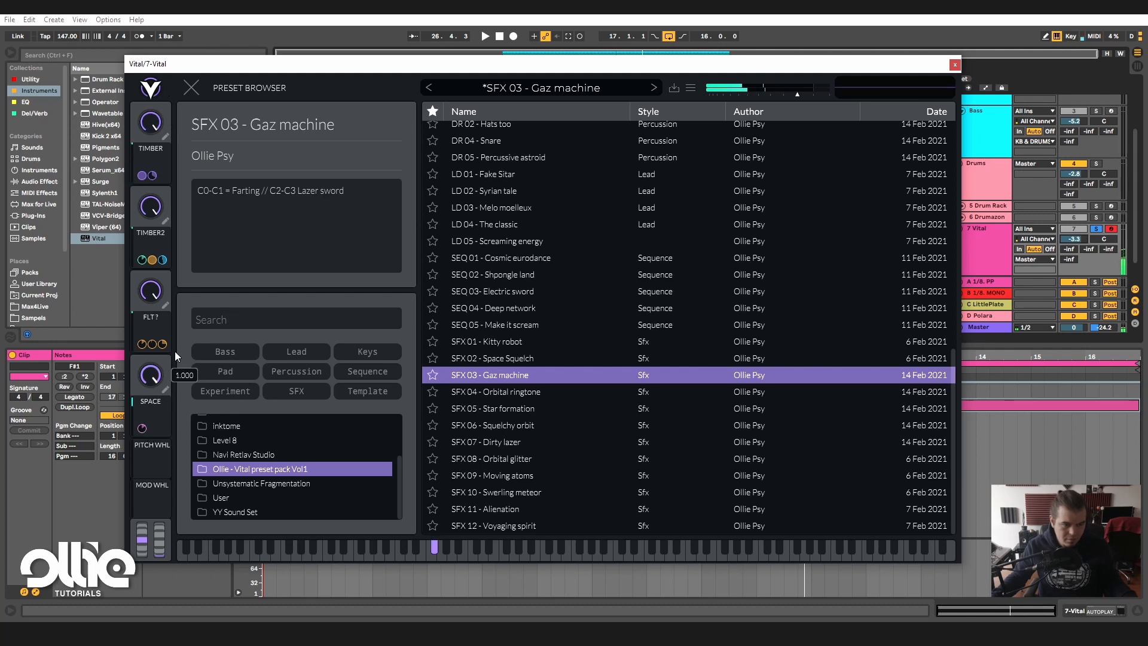
- Load the preset SFX 04 - Orbital ringtone, sweep Space Ship to maximum and back to minimum, raise Choke slightly and Squelch to maximum
{"action": "left_click", "coordinate": [545, 390]}
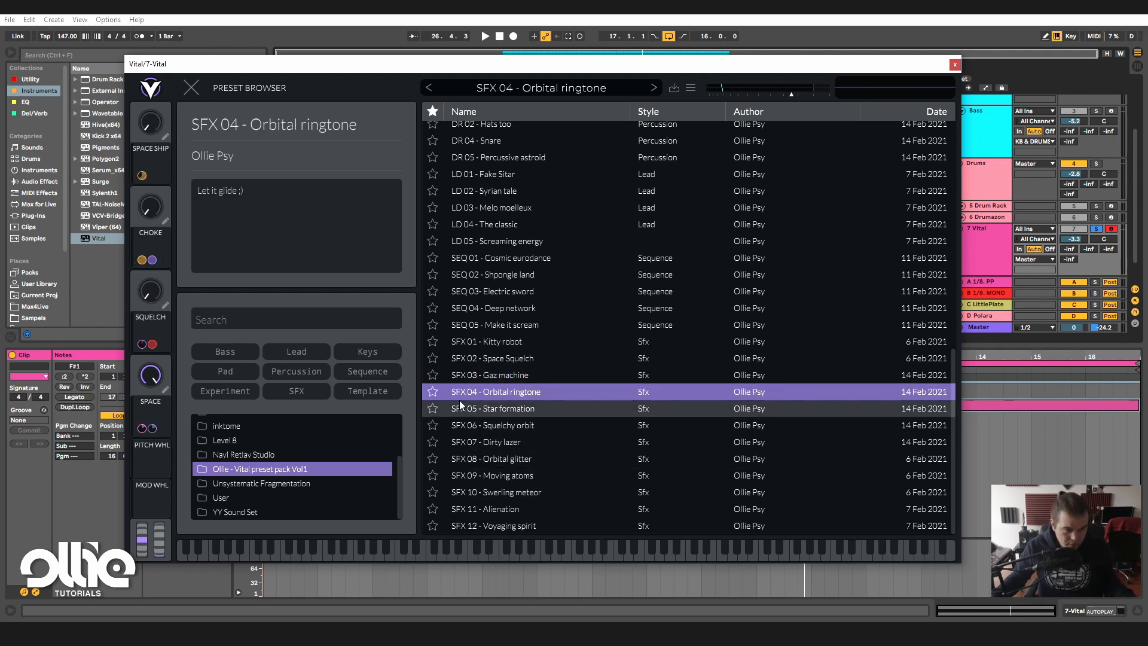
{"action": "left_click_drag", "start_coordinate": [147, 125], "coordinate": [177, 67]}
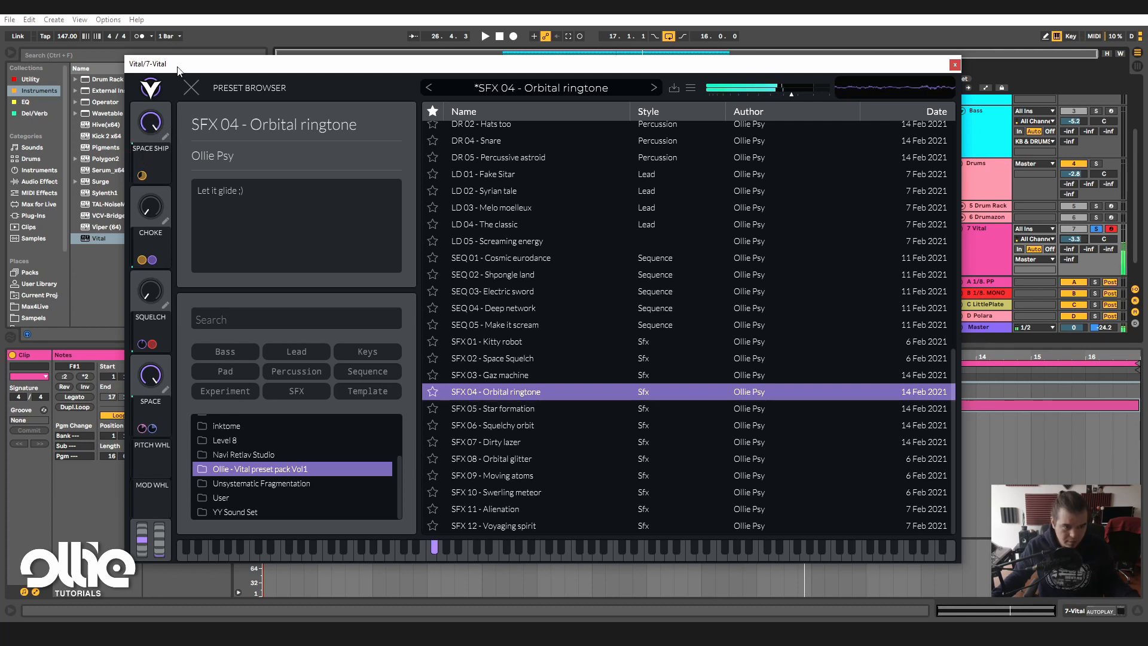
{"action": "mouse_move", "coordinate": [149, 207]}
{"action": "left_mouse_down"}
{"action": "mouse_move", "coordinate": [175, 128]}
{"action": "mouse_move", "coordinate": [156, 190]}
{"action": "left_mouse_up"}
{"action": "left_click_drag", "start_coordinate": [147, 300], "coordinate": [192, 168]}
{"action": "left_click_drag", "start_coordinate": [149, 205], "coordinate": [156, 224]}
{"action": "left_click_drag", "start_coordinate": [149, 123], "coordinate": [124, 300]}
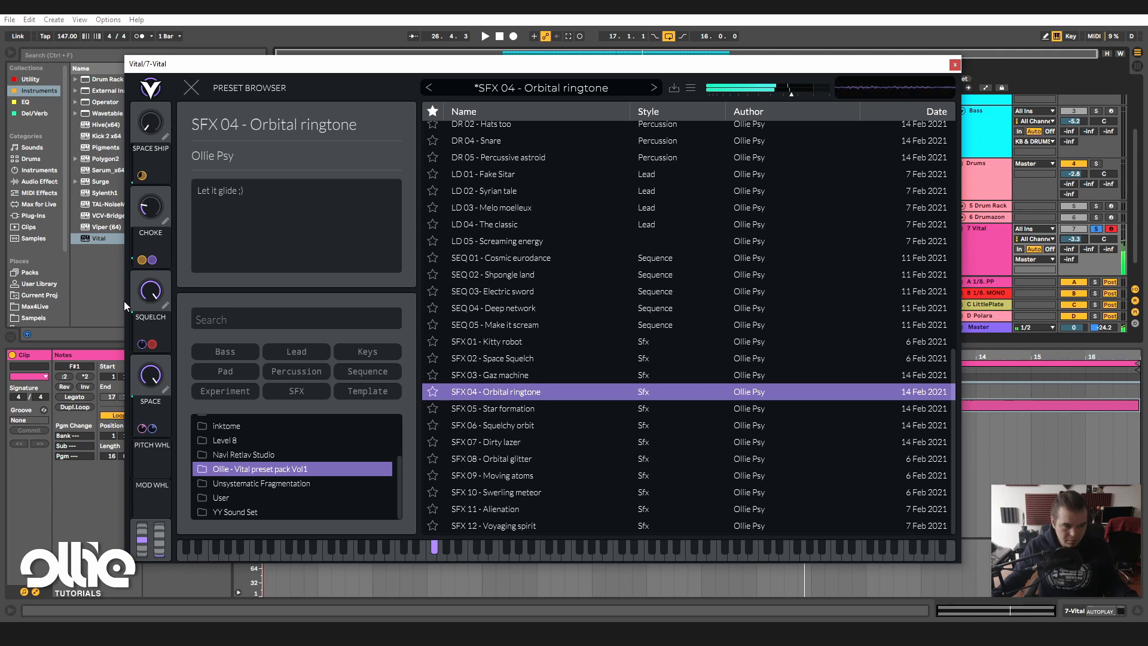
- Load the preset SFX 05 - Star formation, raise Classic and Formation to maximum and Star partway, and lower Space to near minimum
{"action": "left_click", "coordinate": [508, 410]}
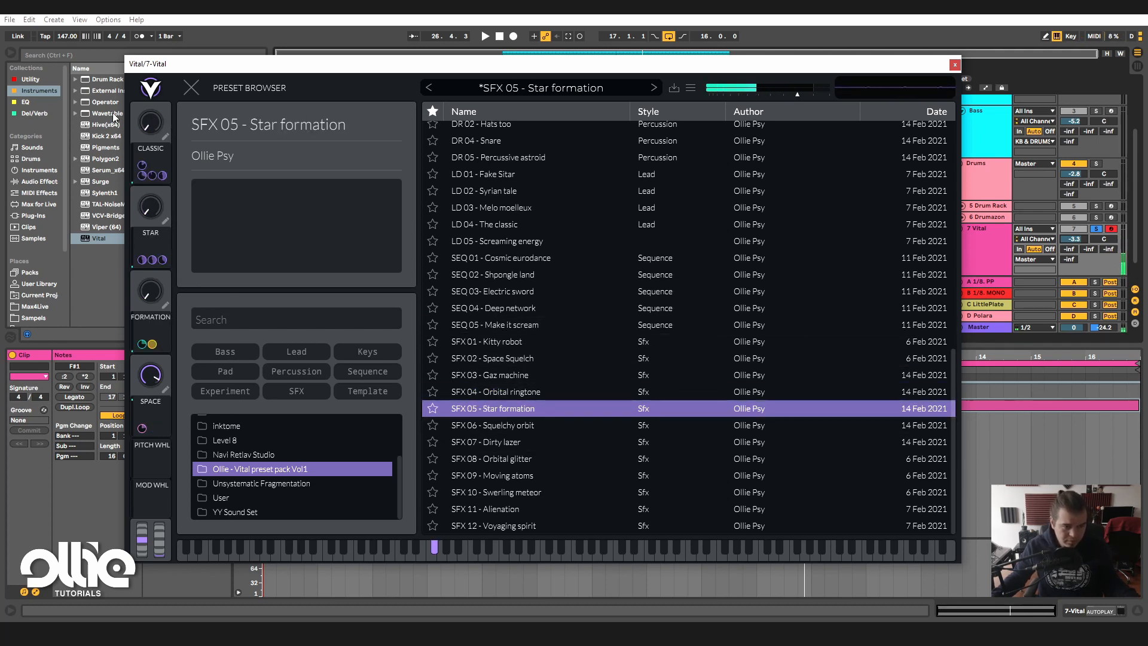
{"action": "left_click_drag", "start_coordinate": [154, 204], "coordinate": [159, 143]}
{"action": "left_click_drag", "start_coordinate": [154, 291], "coordinate": [177, 162]}
{"action": "left_click_drag", "start_coordinate": [154, 382], "coordinate": [147, 446]}
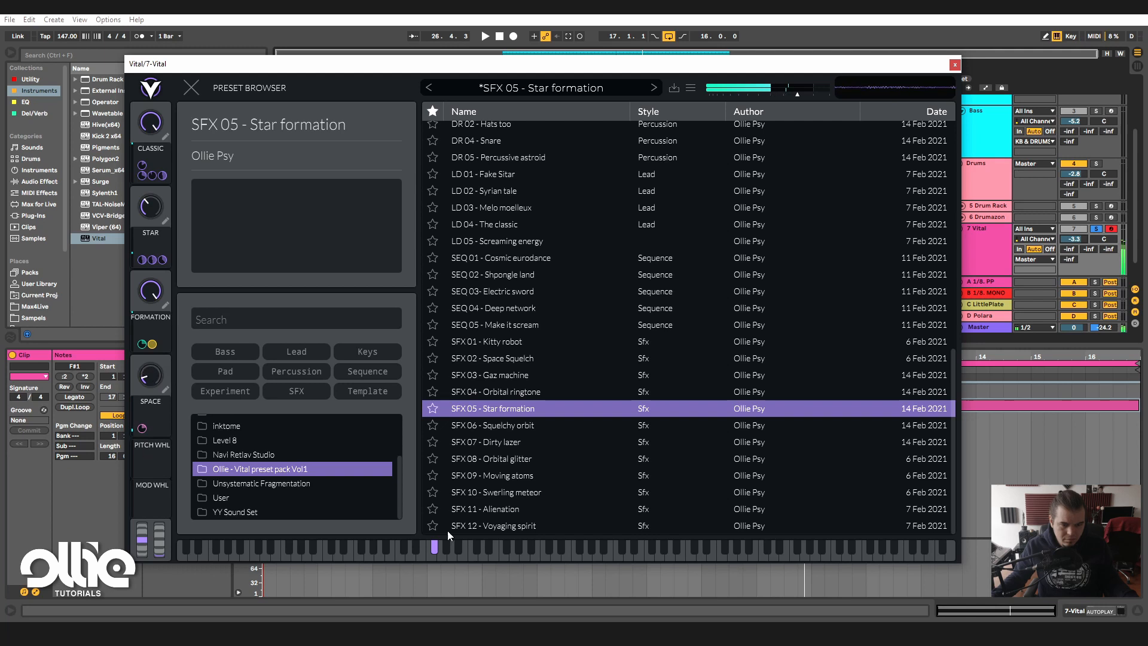
- Play the preset SFX 06 - Squelchy orbit, and load SFX 07 - Dirty lazer with Dirt and Timber at maximum and ??!! at minimum
{"action": "left_click", "coordinate": [527, 426]}
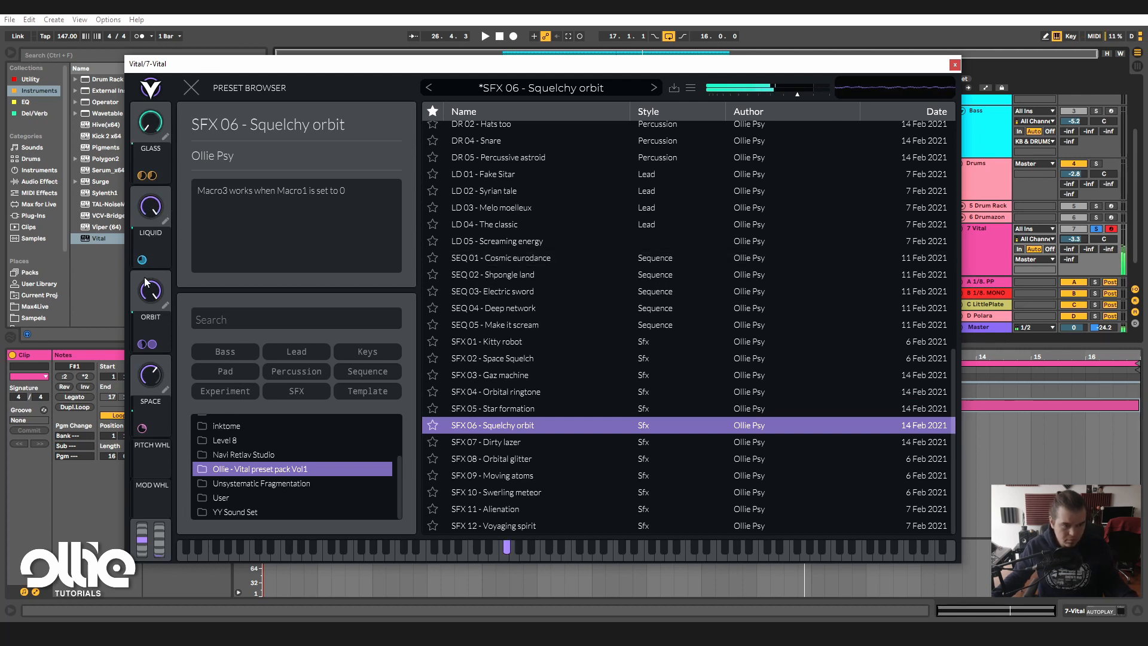
{"action": "left_click", "coordinate": [547, 444]}
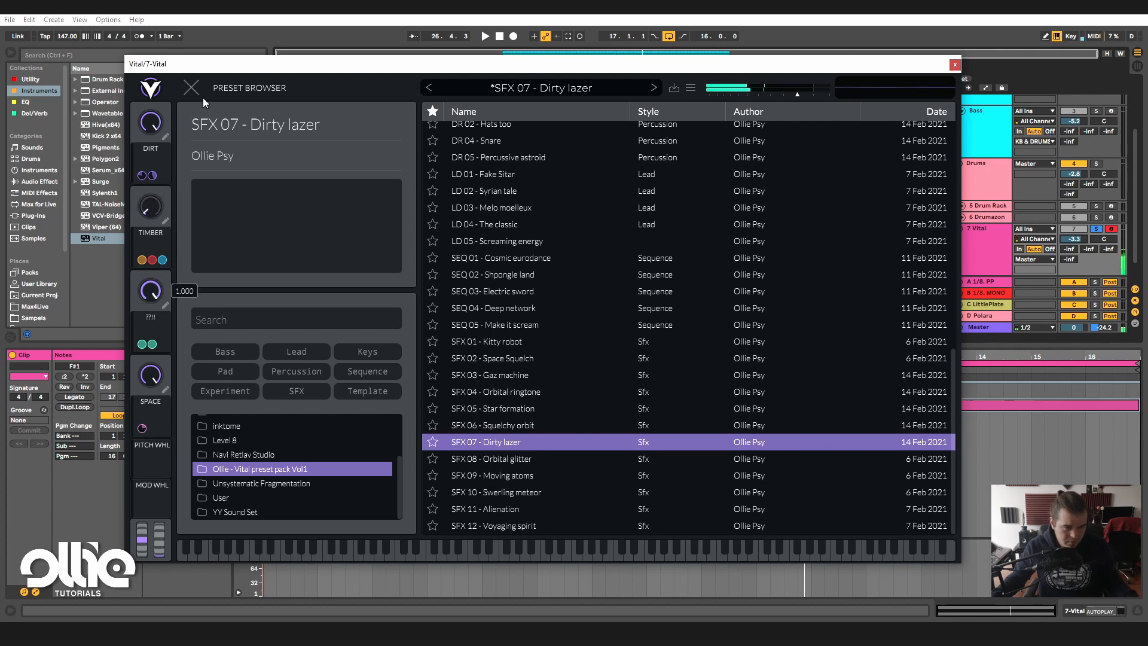
{"action": "left_click_drag", "start_coordinate": [150, 124], "coordinate": [159, 287]}
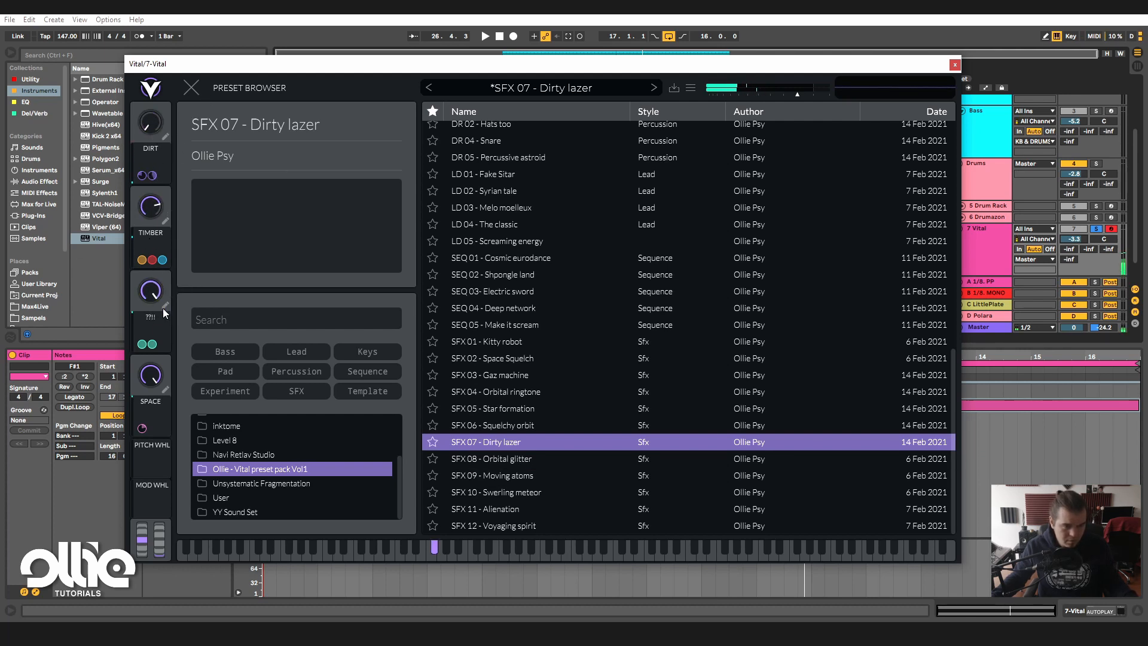
{"action": "left_click_drag", "start_coordinate": [153, 133], "coordinate": [160, 54]}
{"action": "left_click_drag", "start_coordinate": [150, 293], "coordinate": [153, 388]}
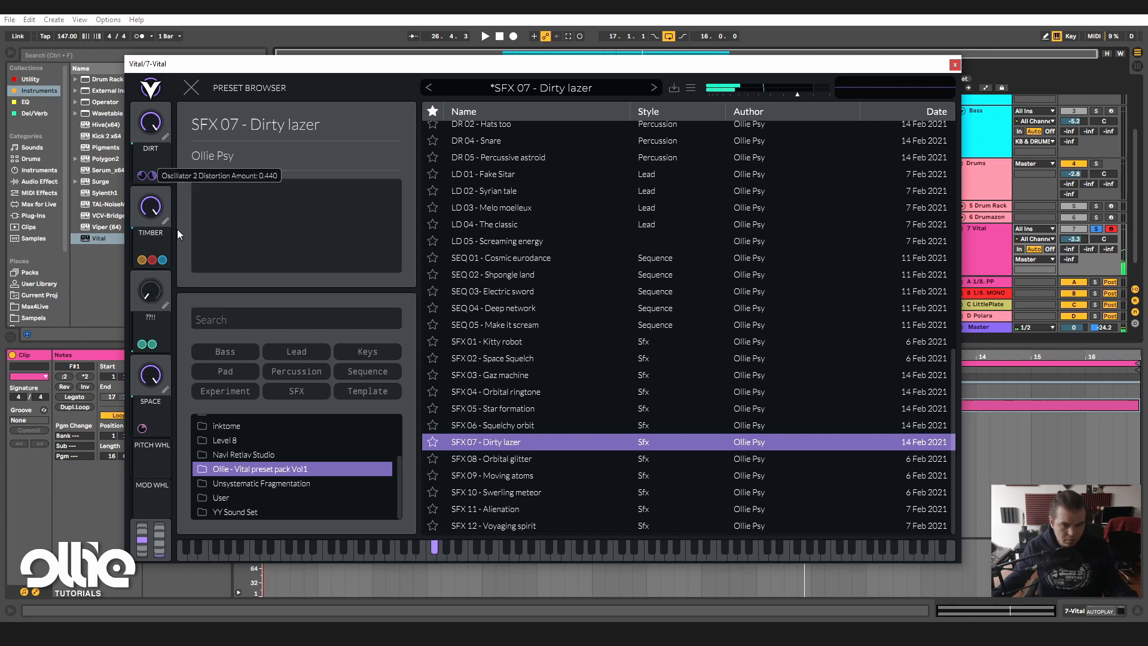
- Load the preset SFX 08 - Orbital glitter, raise Sync to maximum, and sweep Lazer Tag to minimum and back to maximum
{"action": "left_click", "coordinate": [535, 457]}
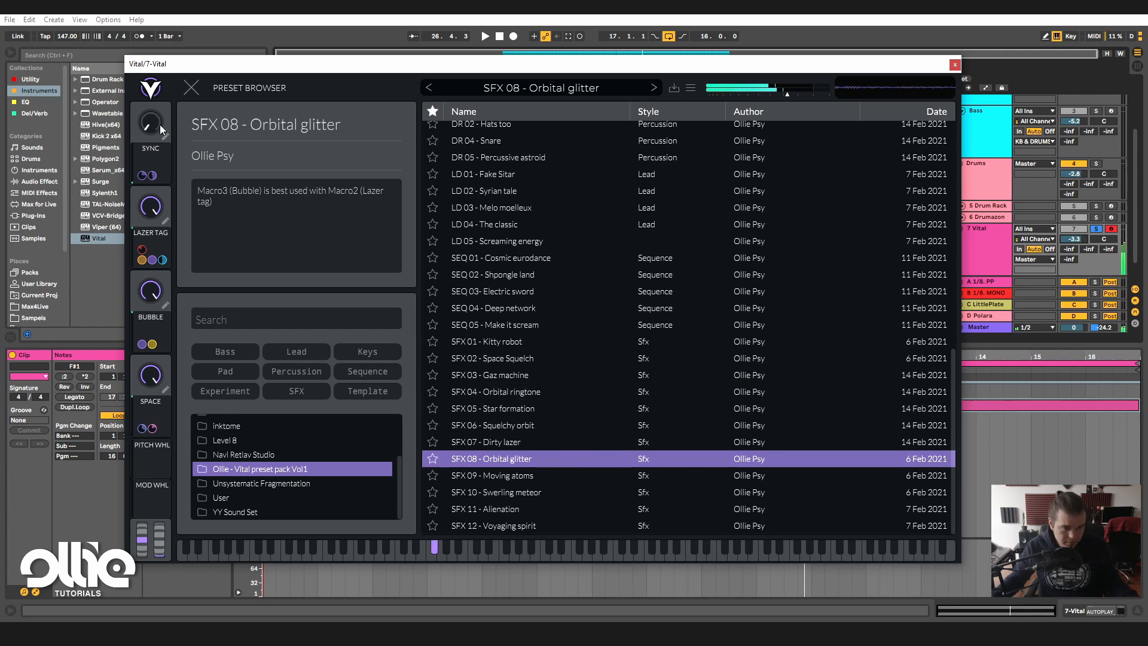
{"action": "left_click_drag", "start_coordinate": [150, 210], "coordinate": [136, 388]}
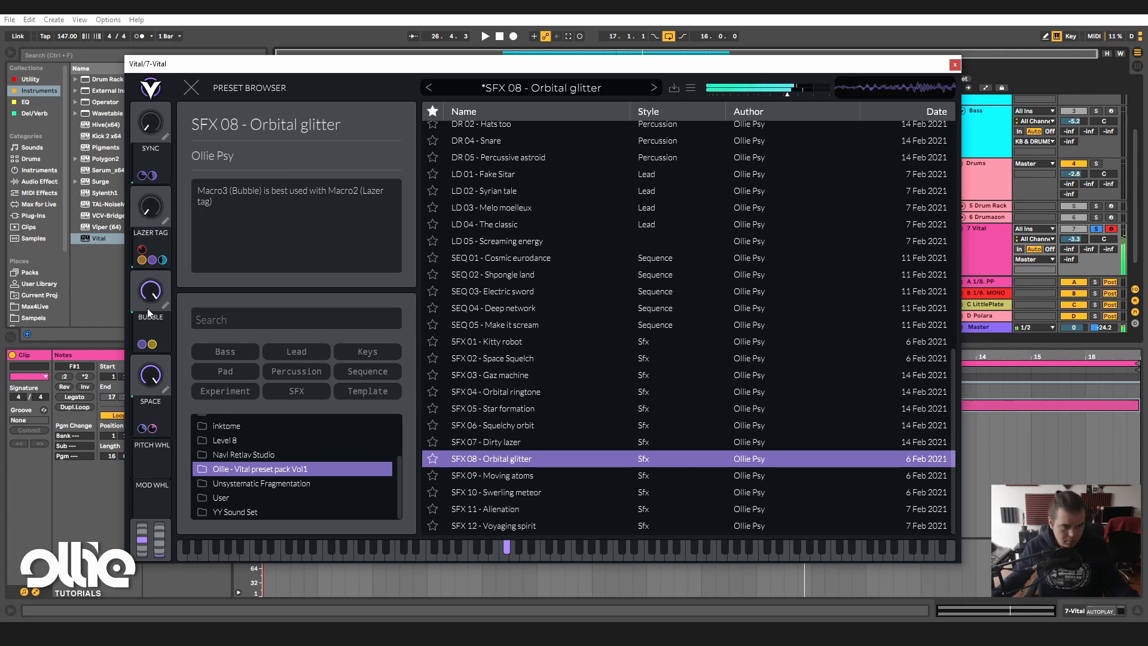
{"action": "left_click_drag", "start_coordinate": [145, 128], "coordinate": [186, 58]}
{"action": "left_click_drag", "start_coordinate": [149, 202], "coordinate": [221, 98]}
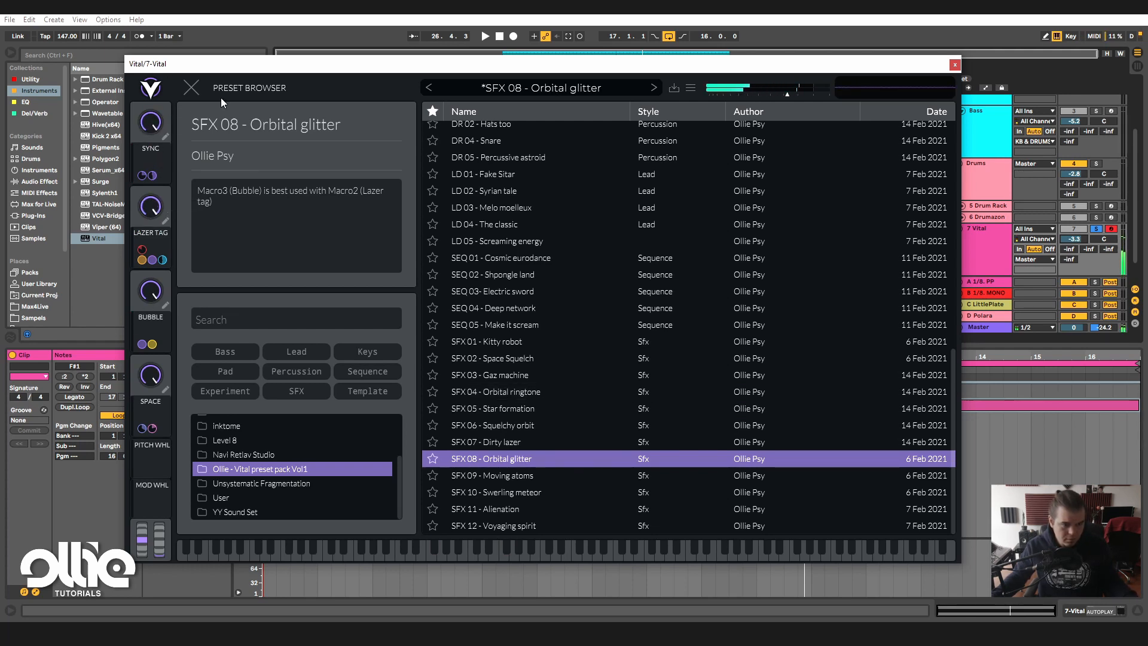
- Lower the Bubble macro of SFX 08 - Orbital glitter to minimum and bring Sync down partway
{"action": "left_click_drag", "start_coordinate": [155, 289], "coordinate": [110, 463]}
{"action": "left_click_drag", "start_coordinate": [150, 126], "coordinate": [147, 200]}
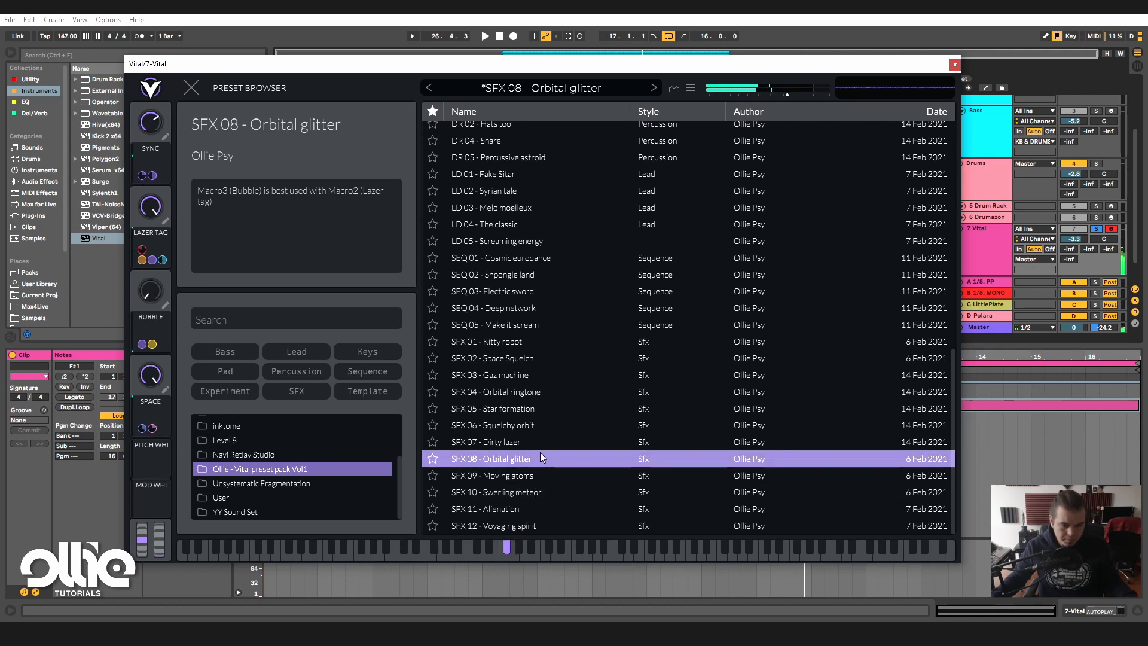
- Load the preset SFX 09 - Moving atoms, sweep Scream to maximum and back to minimum, set Plasma to maximum, and vary Resonnance and Space
{"action": "left_click", "coordinate": [533, 477]}
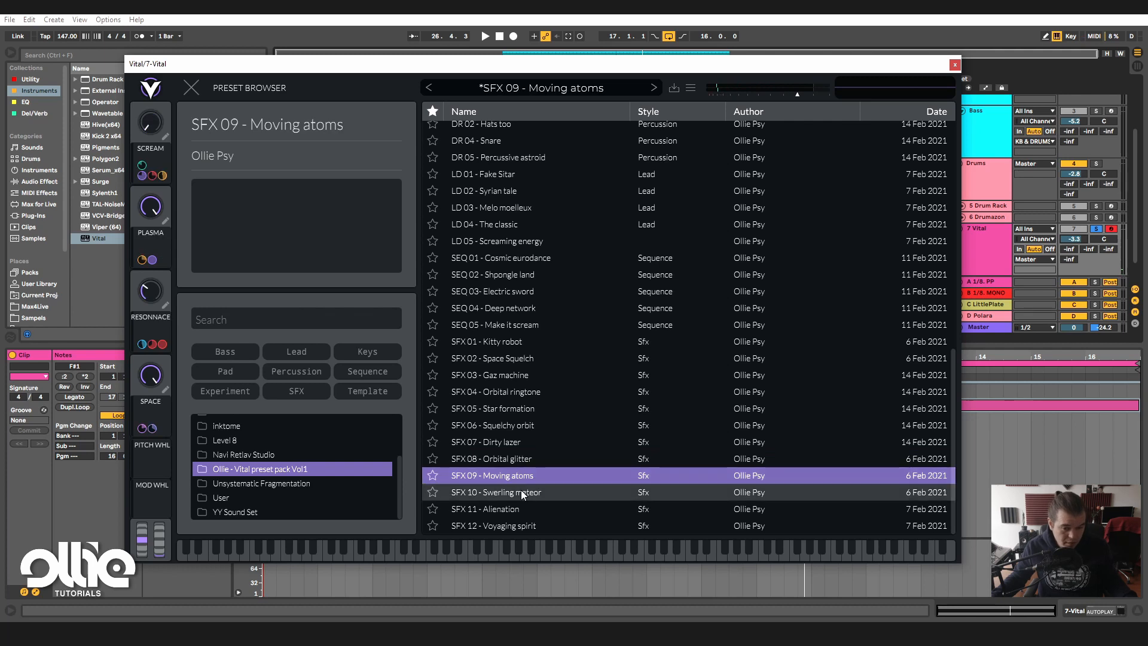
{"action": "mouse_move", "coordinate": [153, 127]}
{"action": "left_mouse_down"}
{"action": "mouse_move", "coordinate": [168, 47]}
{"action": "mouse_move", "coordinate": [189, 18]}
{"action": "mouse_move", "coordinate": [167, 143]}
{"action": "left_mouse_up"}
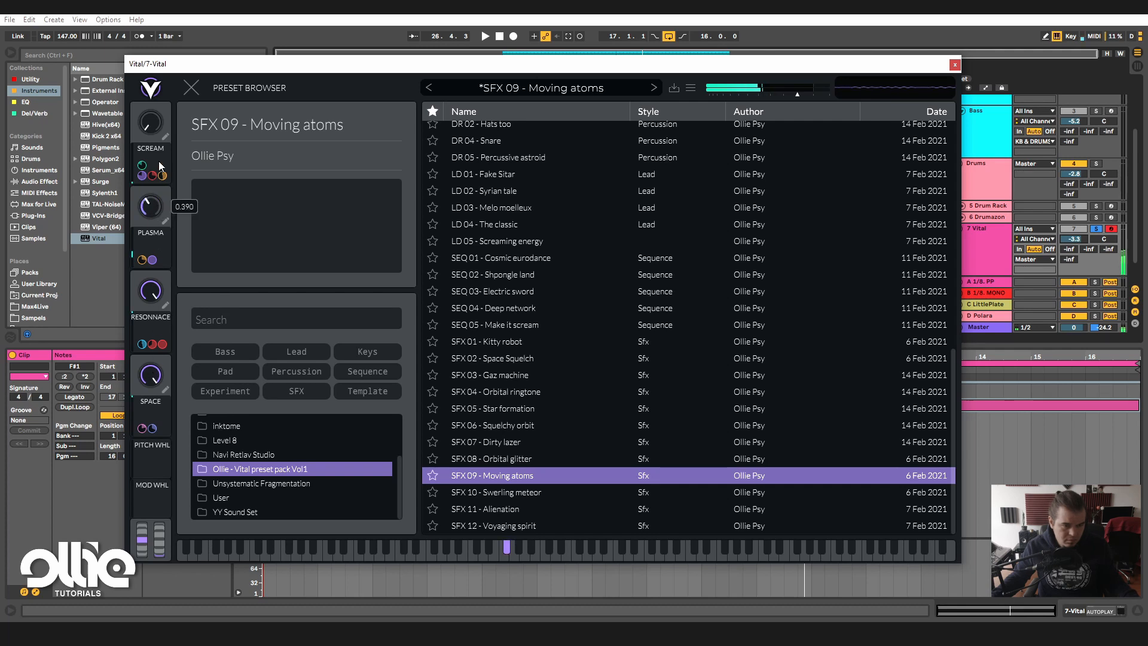
{"action": "left_click_drag", "start_coordinate": [155, 127], "coordinate": [245, 13]}
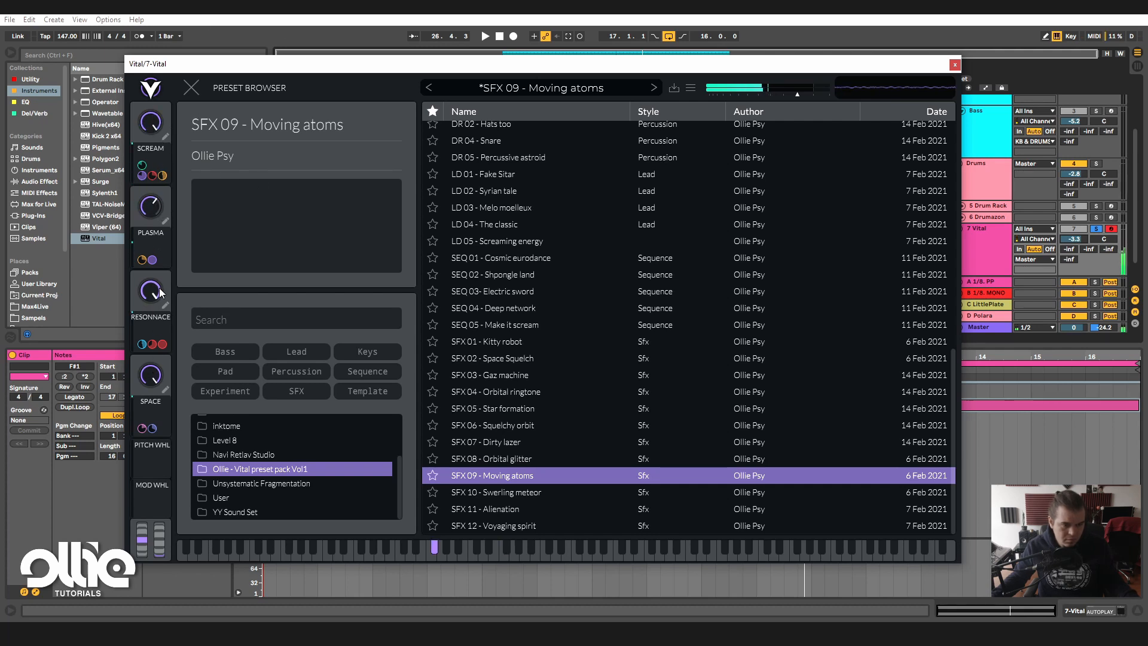
{"action": "left_click_drag", "start_coordinate": [155, 291], "coordinate": [151, 487]}
{"action": "left_click_drag", "start_coordinate": [148, 210], "coordinate": [130, 253]}
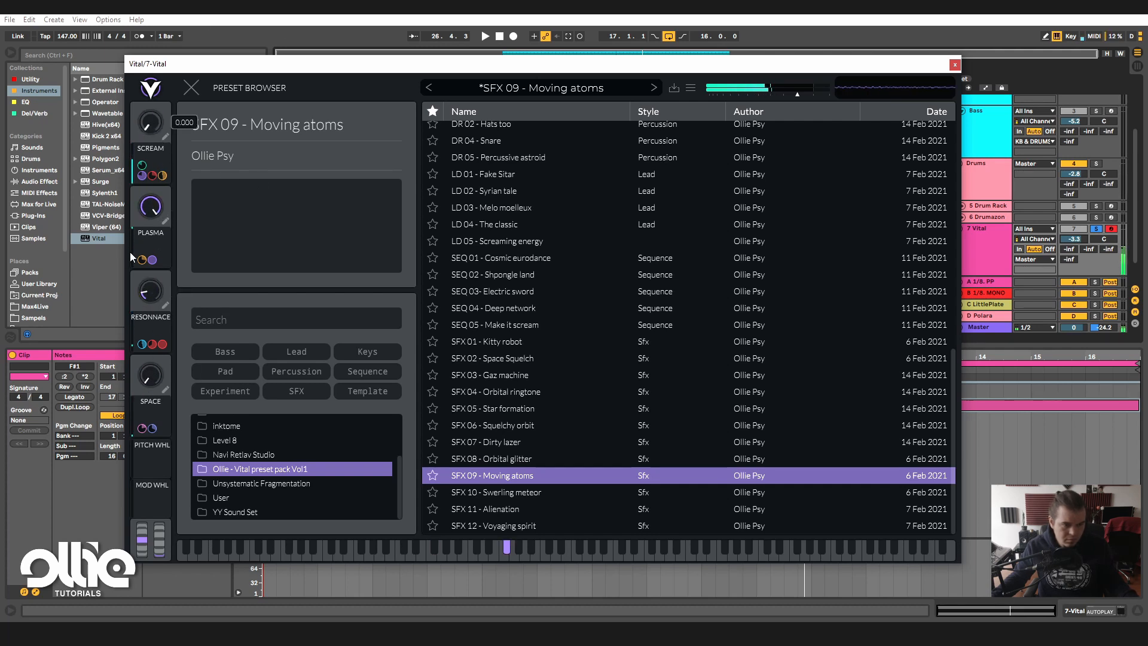
{"action": "left_click_drag", "start_coordinate": [148, 379], "coordinate": [164, 257]}
- Load the preset SFX 10 - Swerling meteor, set Timber to maximum, sweep Meteor up then to minimum, Surprise down then to maximum, and Space to minimum
{"action": "left_click", "coordinate": [536, 492]}
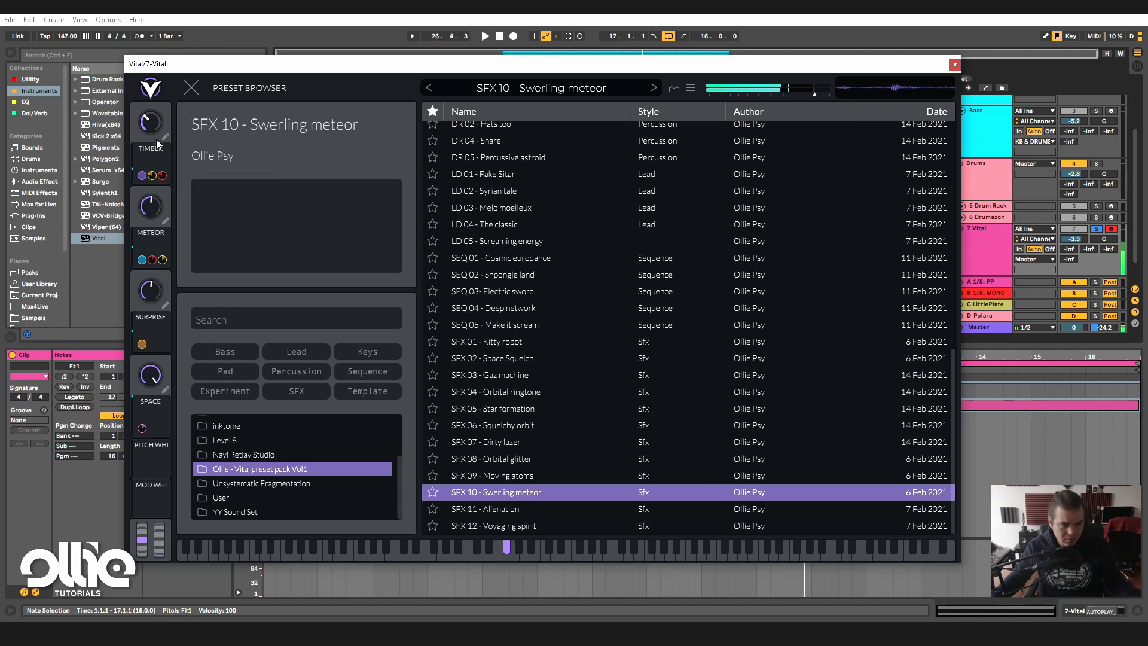
{"action": "left_click_drag", "start_coordinate": [154, 209], "coordinate": [156, 178]}
{"action": "left_click_drag", "start_coordinate": [152, 292], "coordinate": [148, 429]}
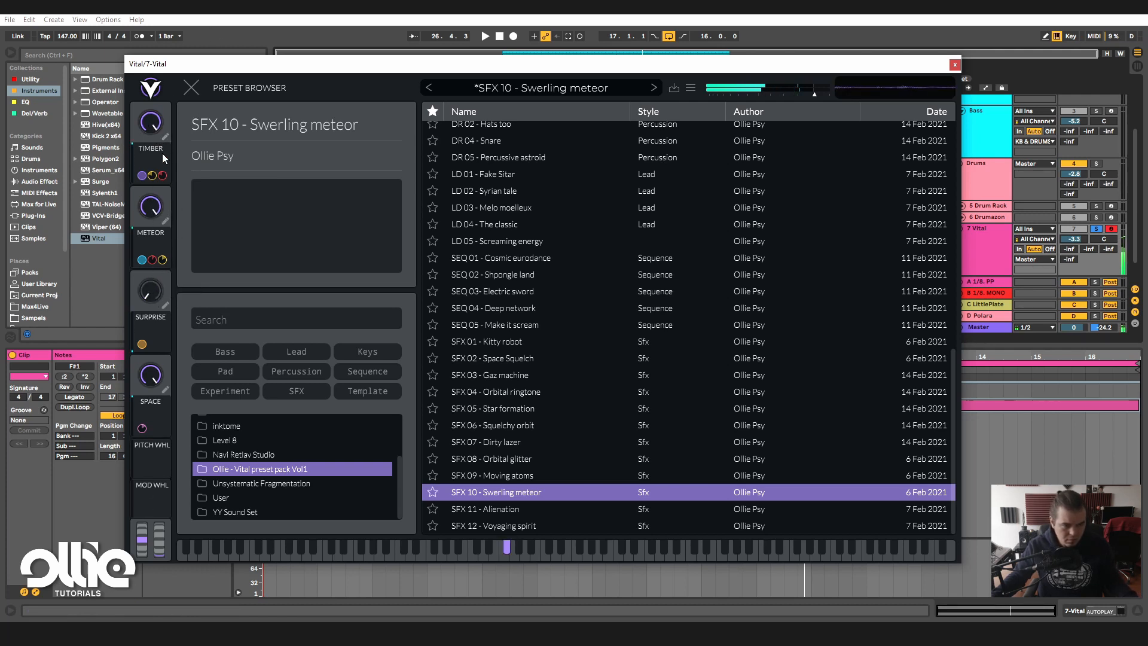
{"action": "left_click_drag", "start_coordinate": [155, 209], "coordinate": [154, 331]}
{"action": "left_click_drag", "start_coordinate": [152, 292], "coordinate": [153, 248]}
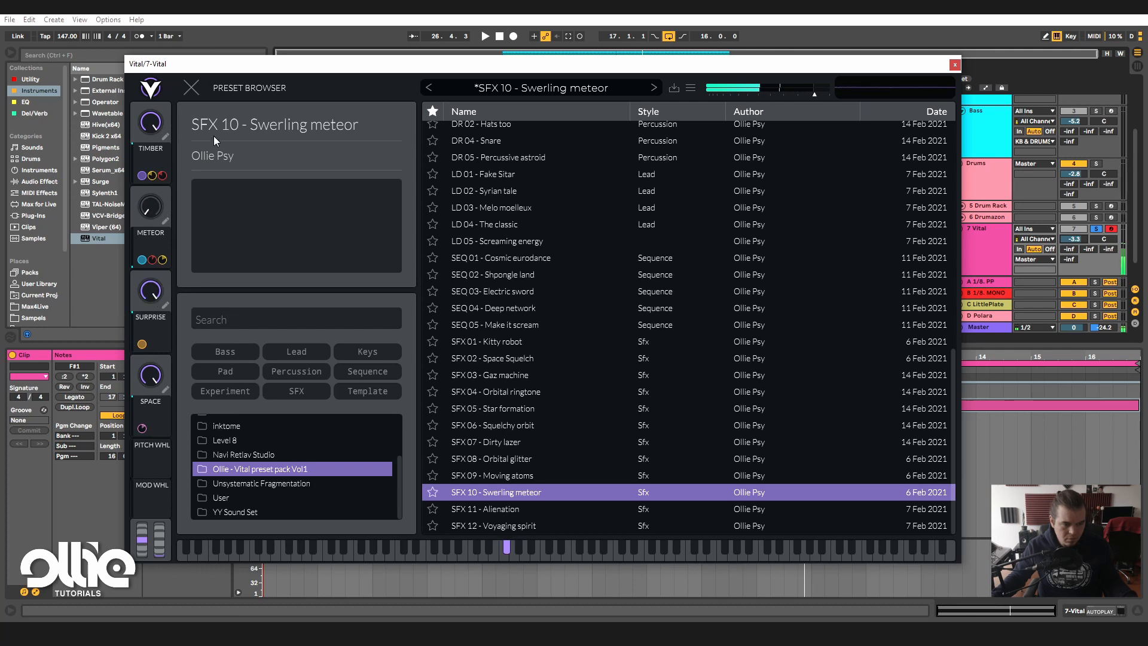
{"action": "left_click_drag", "start_coordinate": [150, 372], "coordinate": [150, 378]}
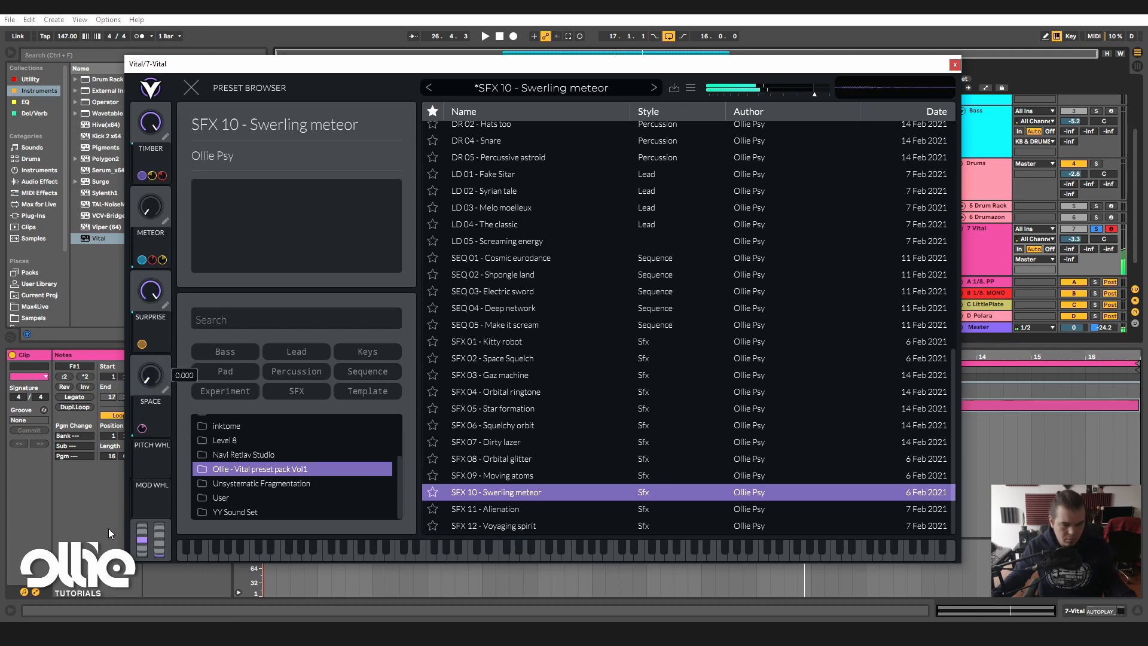
- Load the preset SFX 11 - Alienation, sweep Auto Alien and Mellow to minimum and back to maximum, and lower Space partway and Alienate to near minimum
{"action": "left_click", "coordinate": [531, 508]}
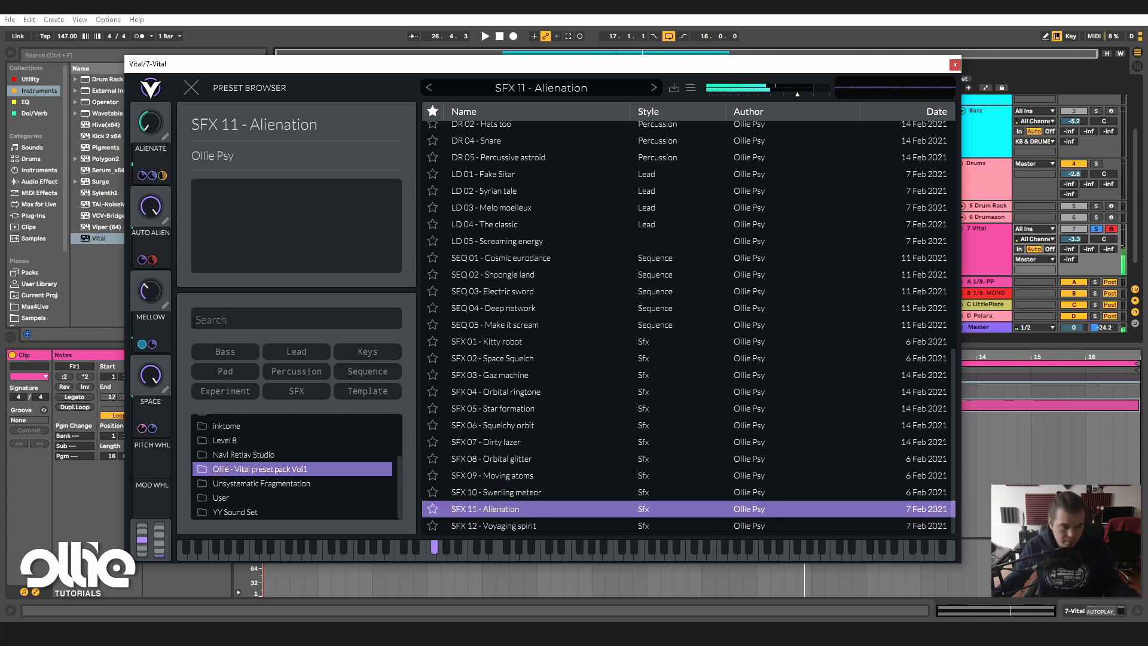
{"action": "left_click_drag", "start_coordinate": [115, 360], "coordinate": [115, 361]}
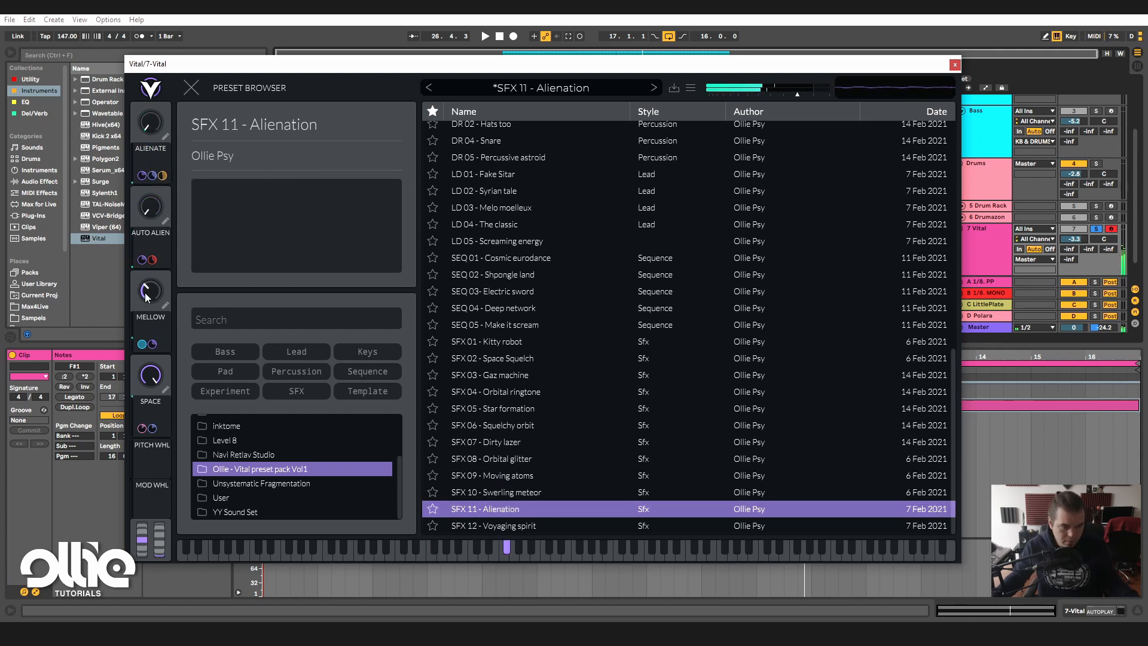
{"action": "left_click_drag", "start_coordinate": [145, 292], "coordinate": [160, 206]}
{"action": "mouse_move", "coordinate": [152, 370]}
{"action": "left_mouse_down"}
{"action": "mouse_move", "coordinate": [141, 414]}
{"action": "mouse_move", "coordinate": [145, 390]}
{"action": "left_mouse_up"}
{"action": "left_click_drag", "start_coordinate": [151, 292], "coordinate": [146, 412]}
{"action": "left_click_drag", "start_coordinate": [150, 207], "coordinate": [157, 66]}
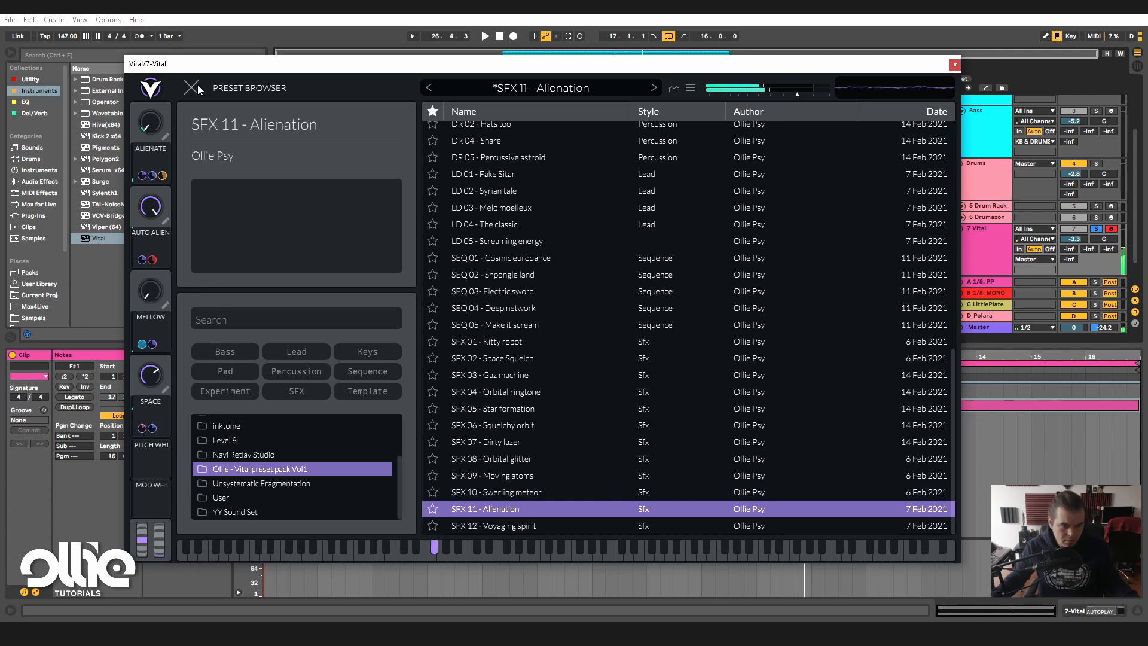
{"action": "left_click_drag", "start_coordinate": [142, 289], "coordinate": [171, 177]}
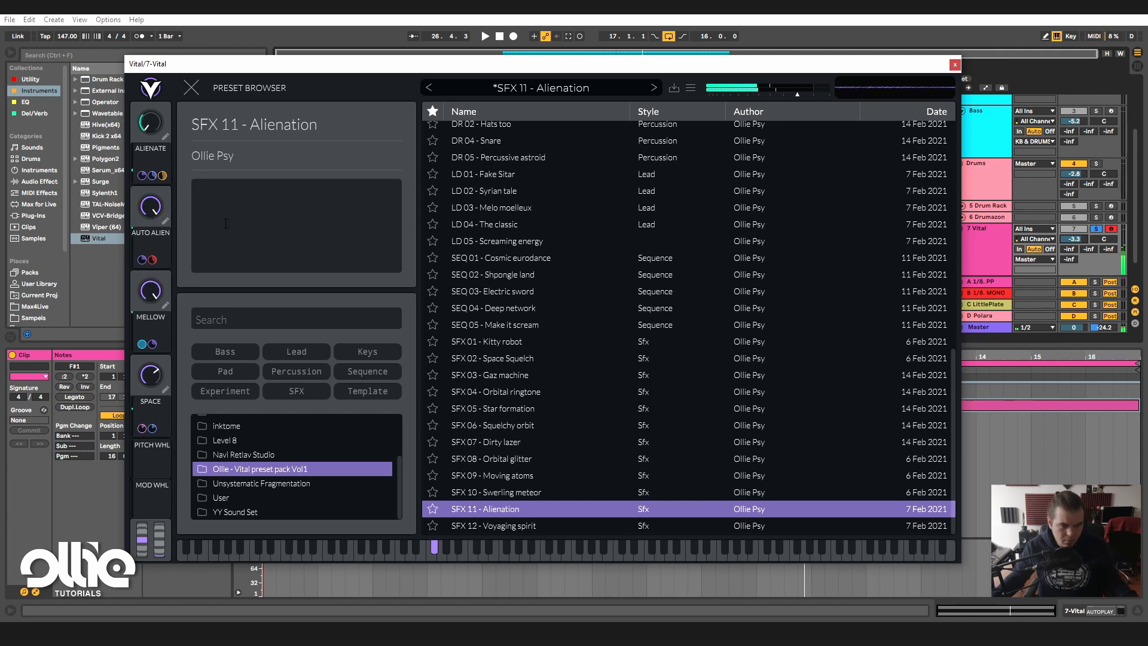
- Load the preset SFX 12 - Voyaging spirit, raise Jet Engine to maximum, and sweep Auto Spirit and Spirits to maximum and back to minimum
{"action": "left_click", "coordinate": [537, 524]}
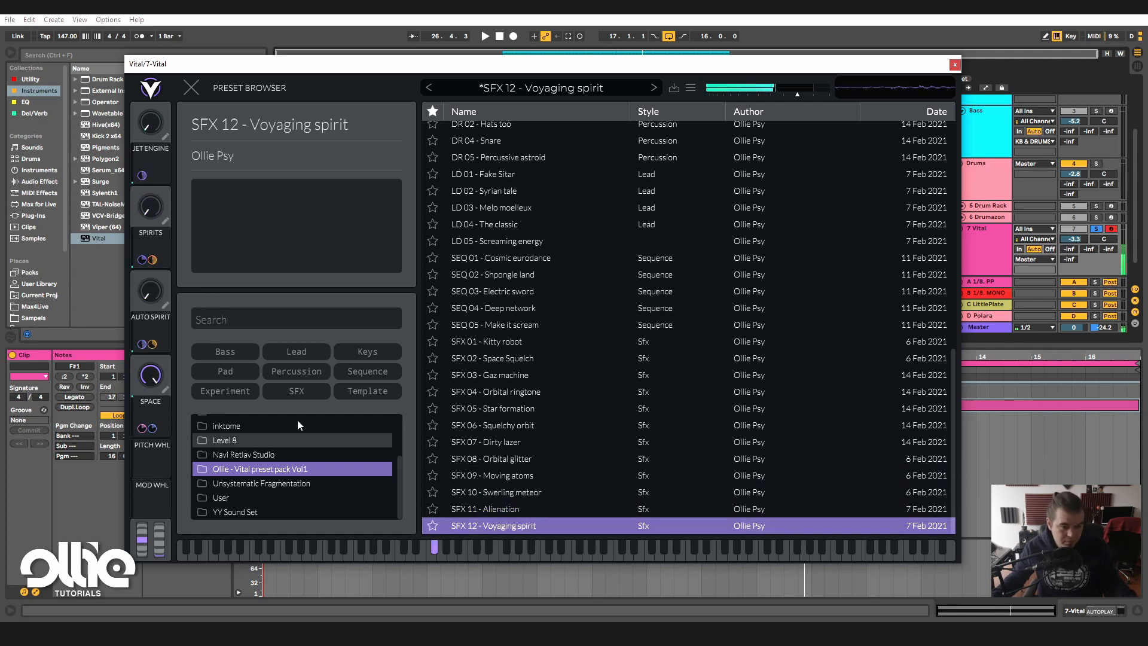
{"action": "left_click_drag", "start_coordinate": [147, 185], "coordinate": [149, 263]}
{"action": "left_click_drag", "start_coordinate": [148, 304], "coordinate": [216, 95]}
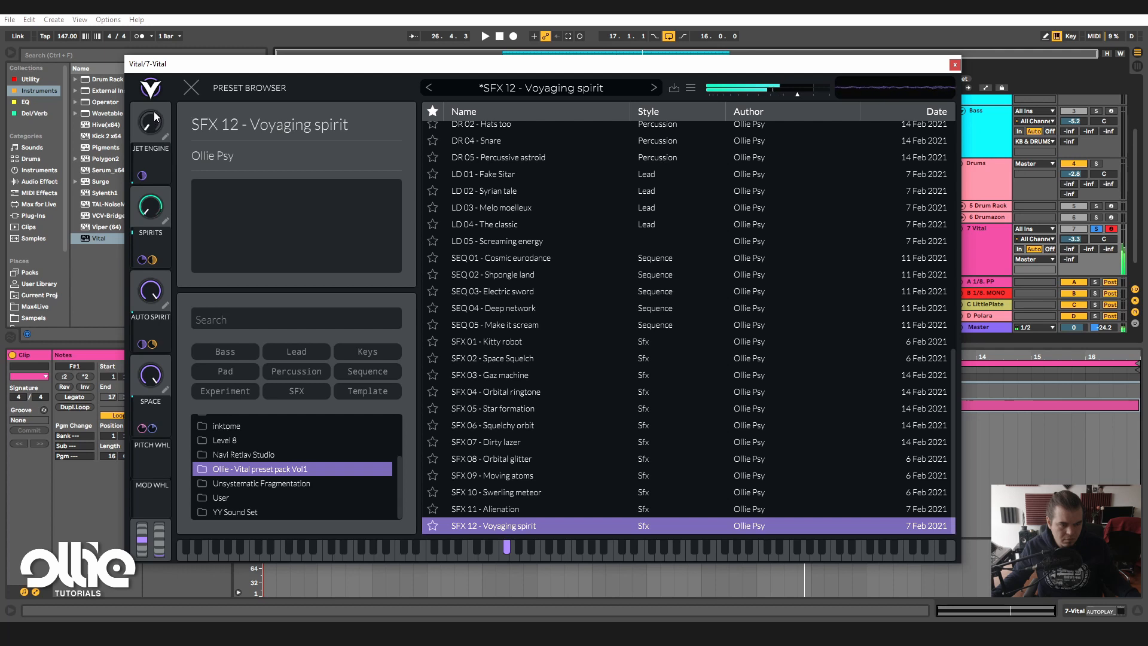
{"action": "left_click_drag", "start_coordinate": [154, 118], "coordinate": [158, 95]}
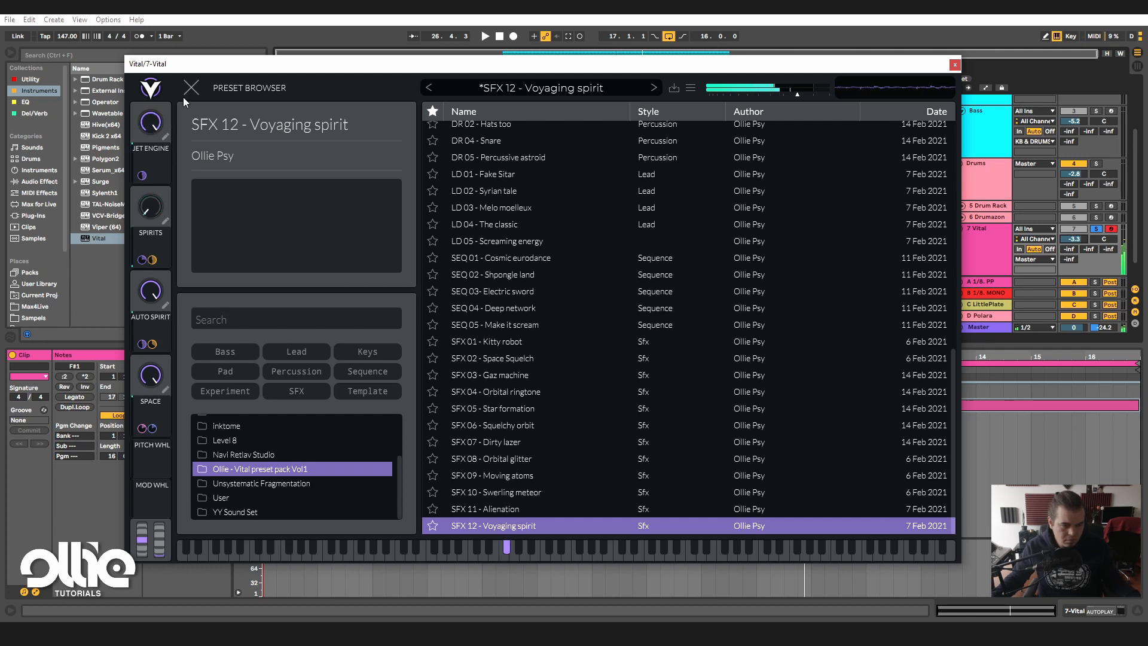
{"action": "left_click_drag", "start_coordinate": [146, 274], "coordinate": [118, 442]}
{"action": "left_click_drag", "start_coordinate": [150, 211], "coordinate": [196, 91]}
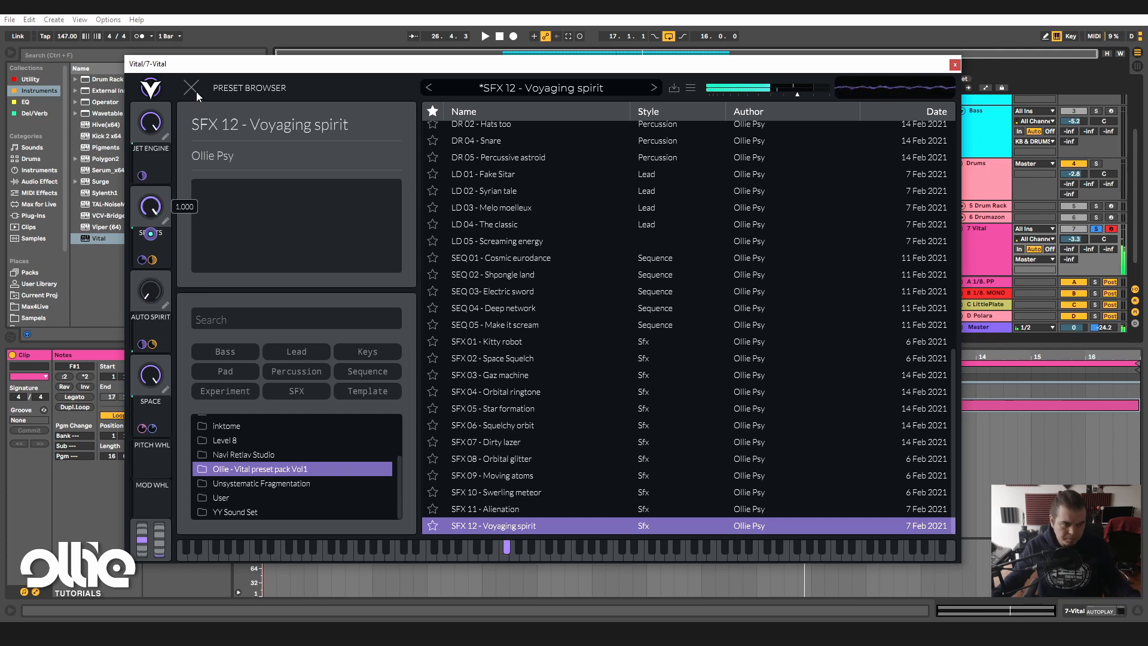
{"action": "left_click_drag", "start_coordinate": [197, 91], "coordinate": [162, 217]}
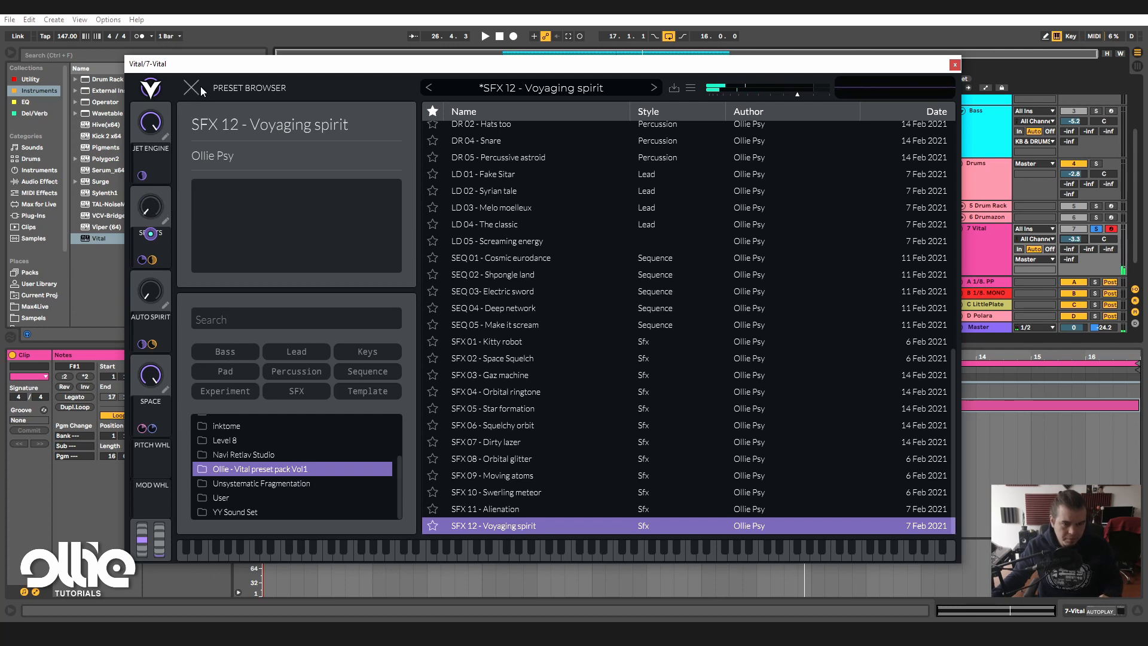